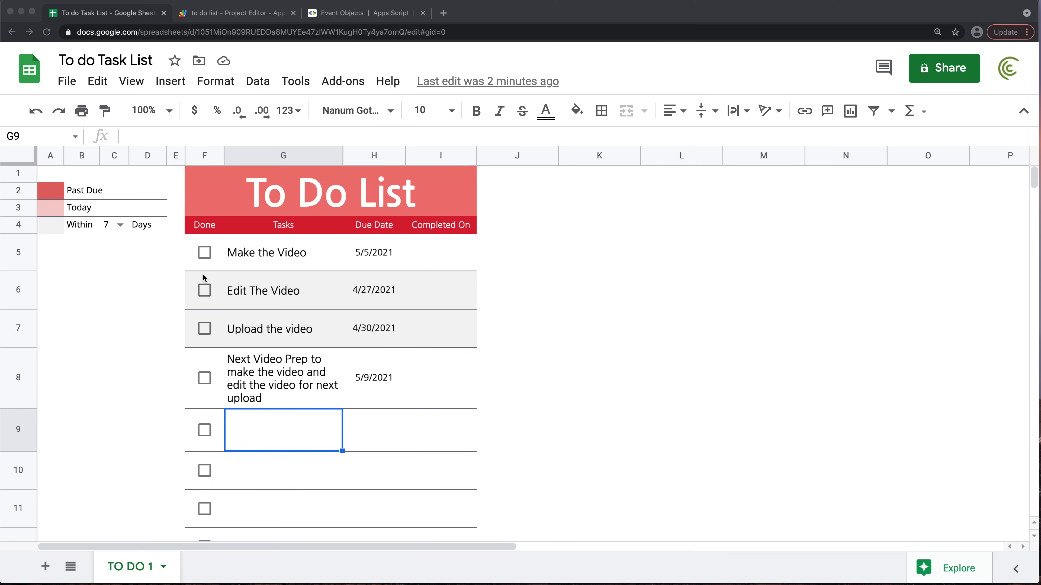
Examine the Past Due, Today and Within Days colour legend and the due dates of the Edit The Video and Upload the video tasks
left_click(204, 265)
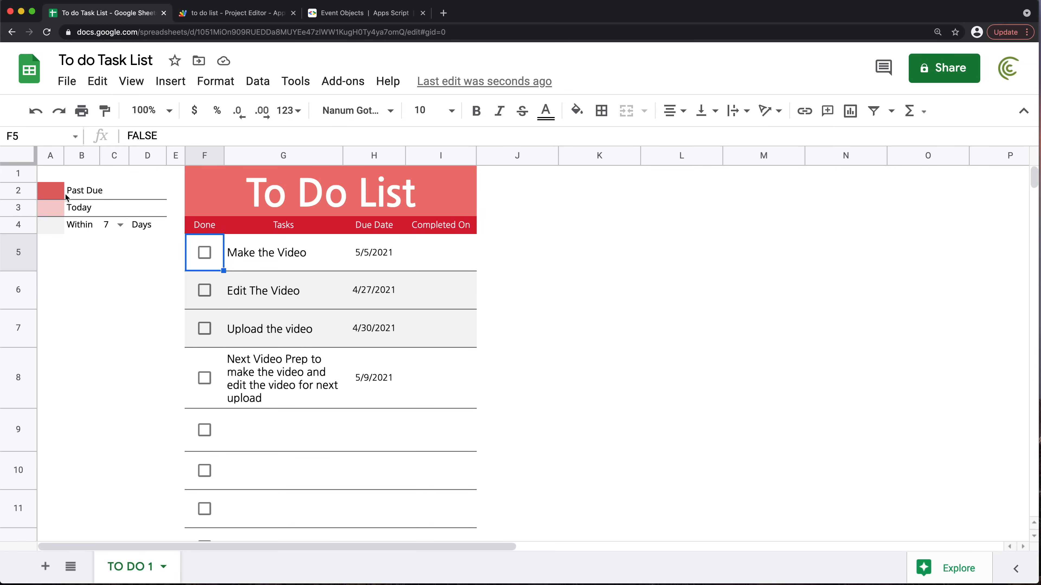
left_click_drag(58, 194, 109, 218)
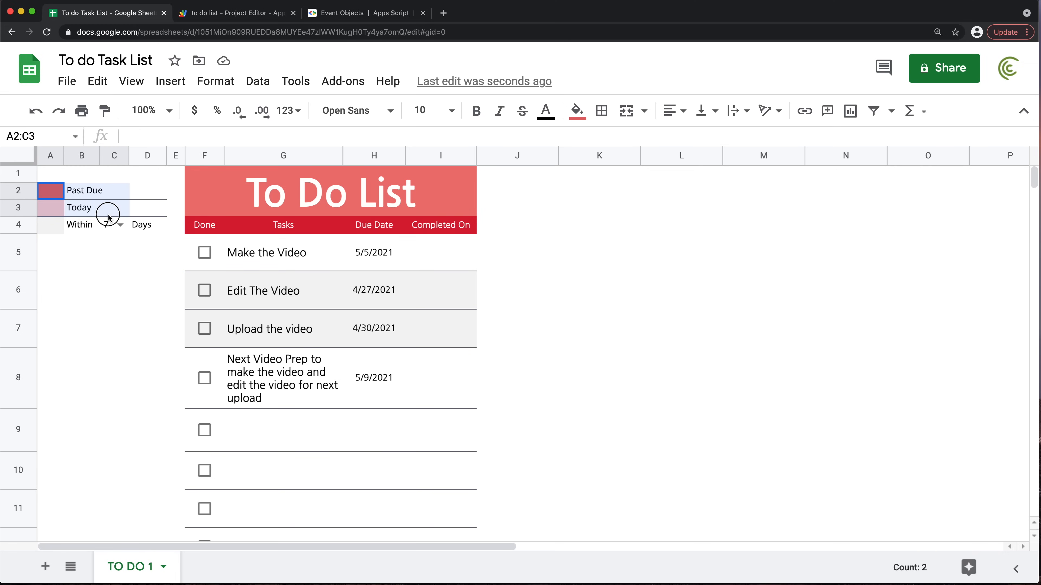
left_click(78, 192)
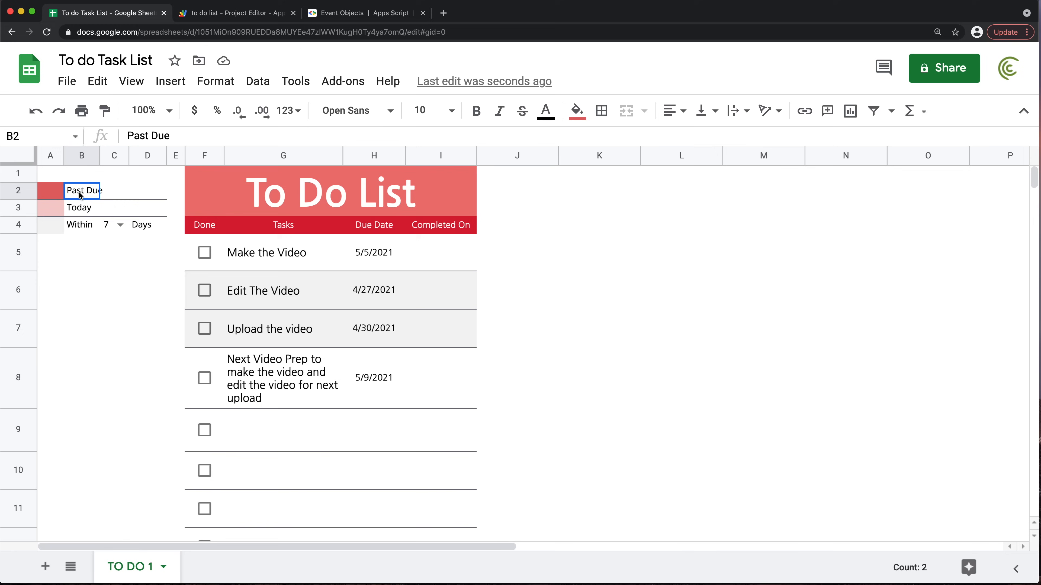
left_click(54, 196)
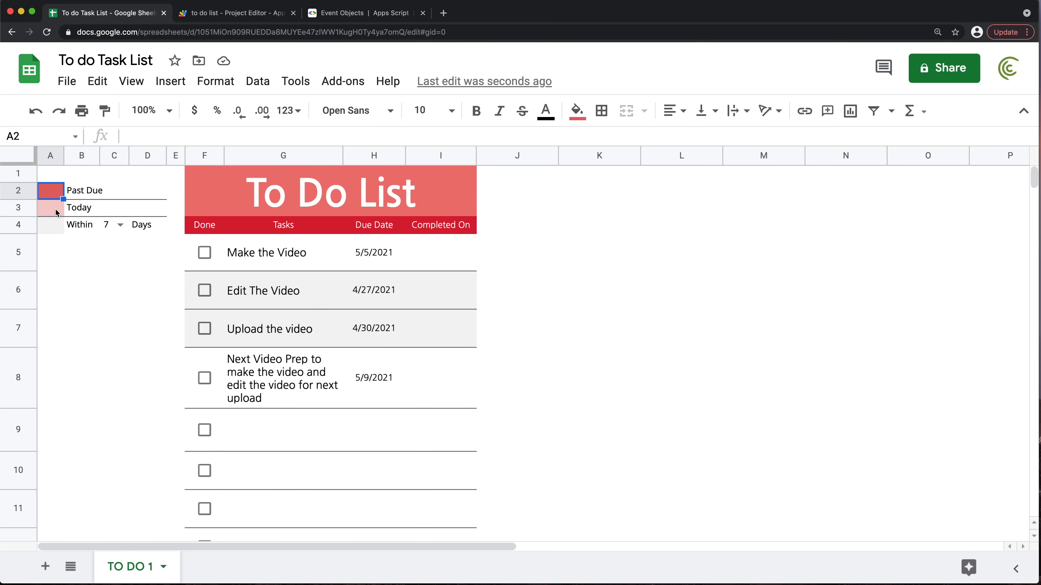
left_click(48, 210)
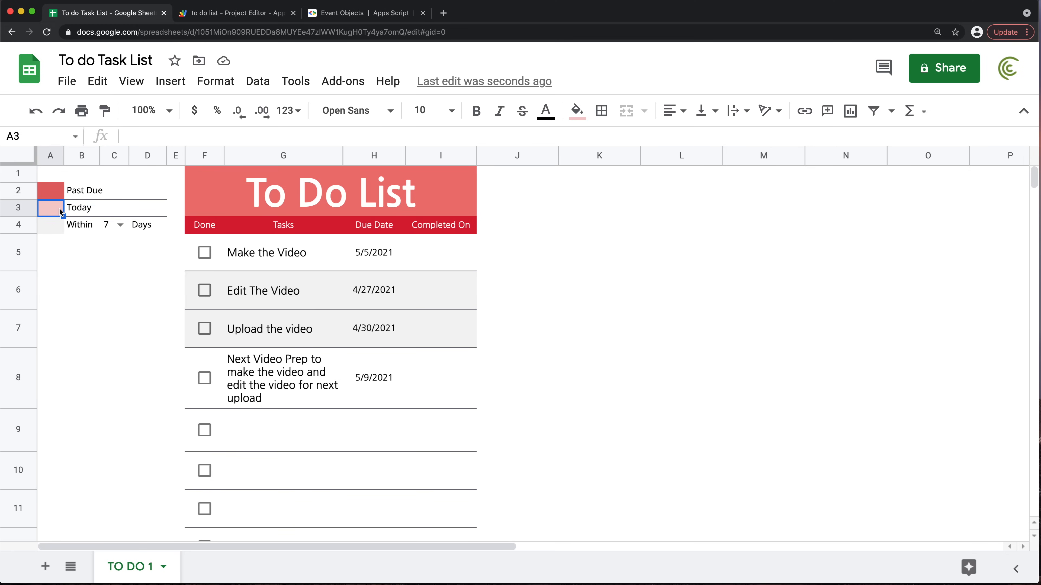
left_click(57, 231)
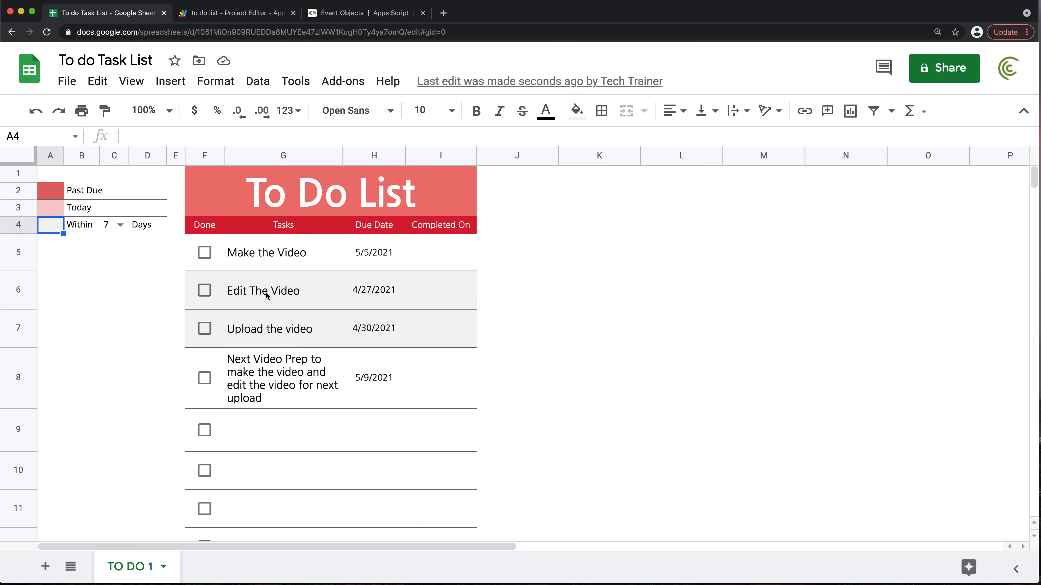
left_click_drag(372, 298, 369, 320)
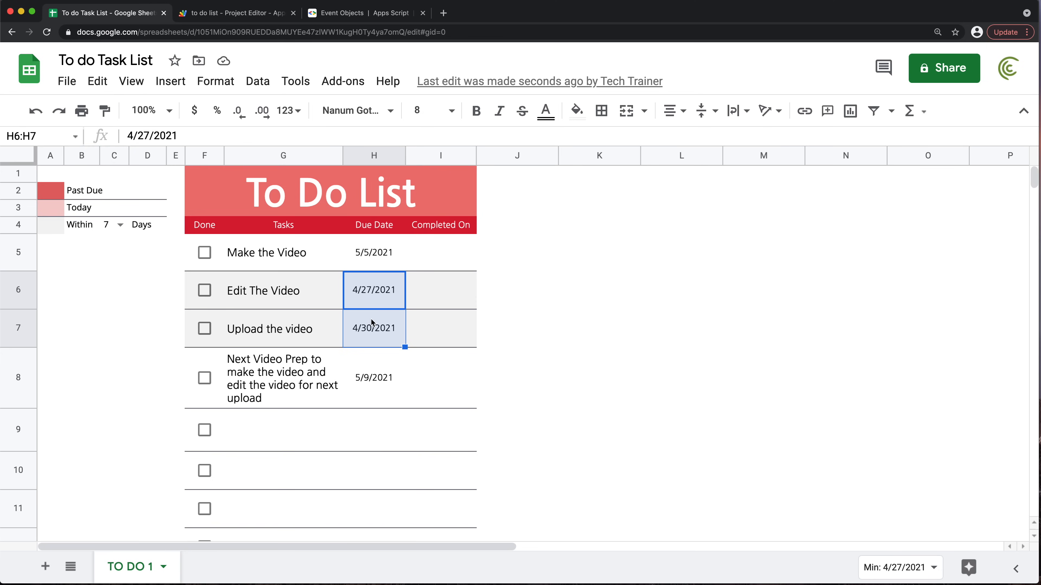
Try the legend's Within Days setting at 14 and 30, and return it to 7
left_click(77, 229)
left_click(120, 225)
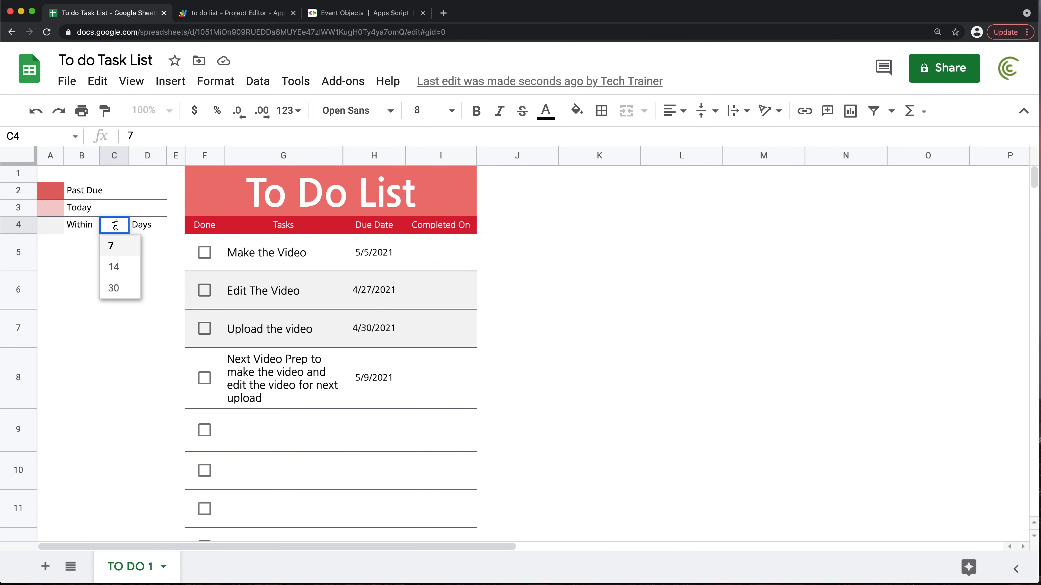
left_click(122, 267)
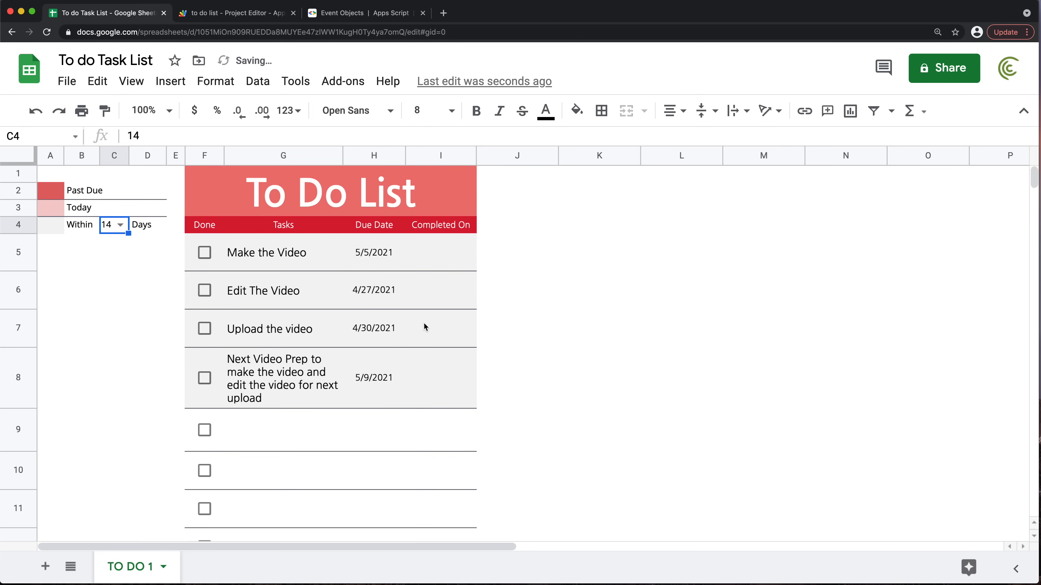
left_click(120, 229)
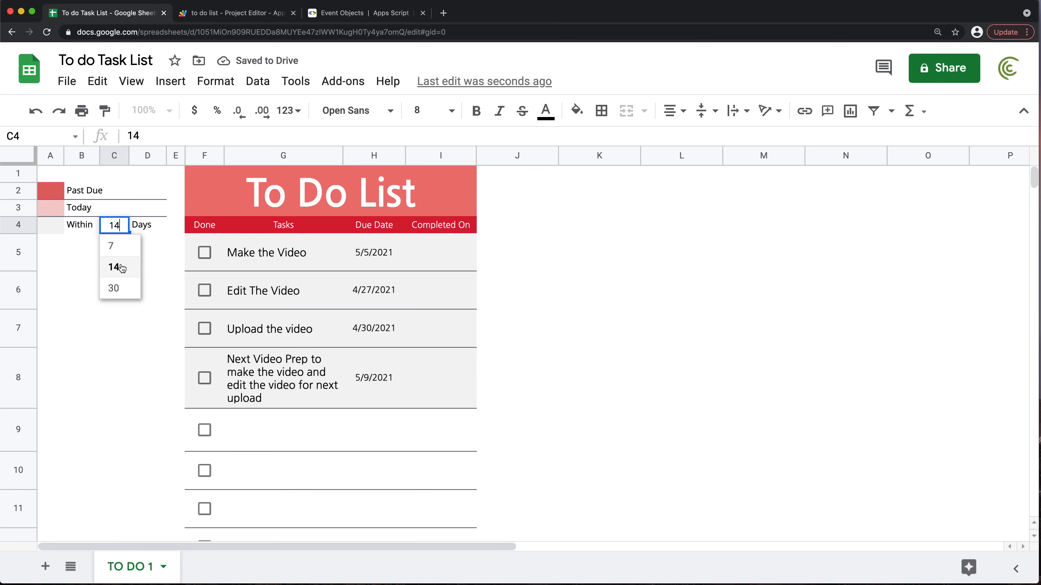
left_click(115, 288)
left_click(120, 225)
left_click(122, 248)
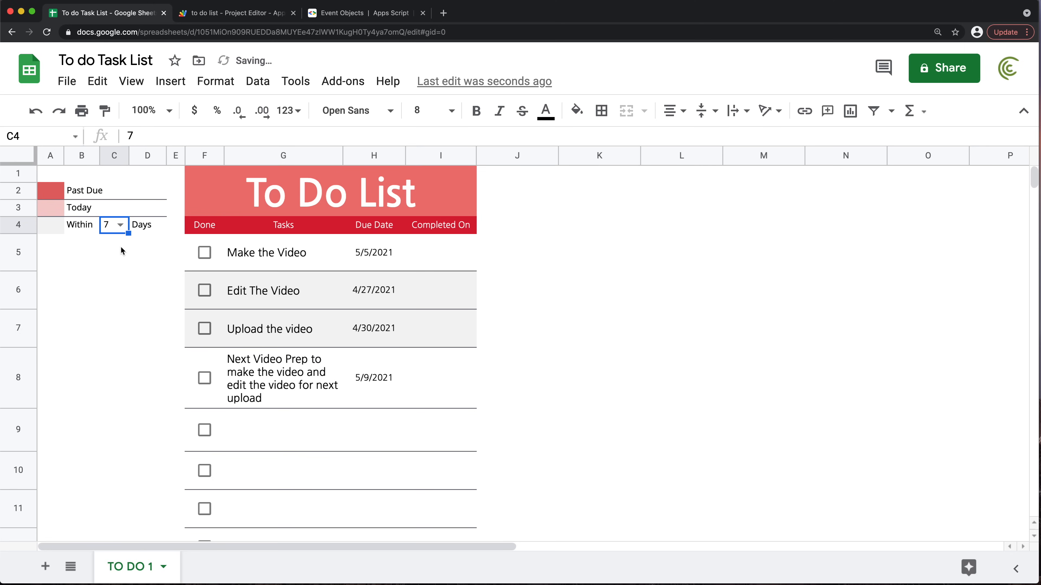
Add the task Another One in row 9 with a due date of 4/26/2021
left_click(251, 427)
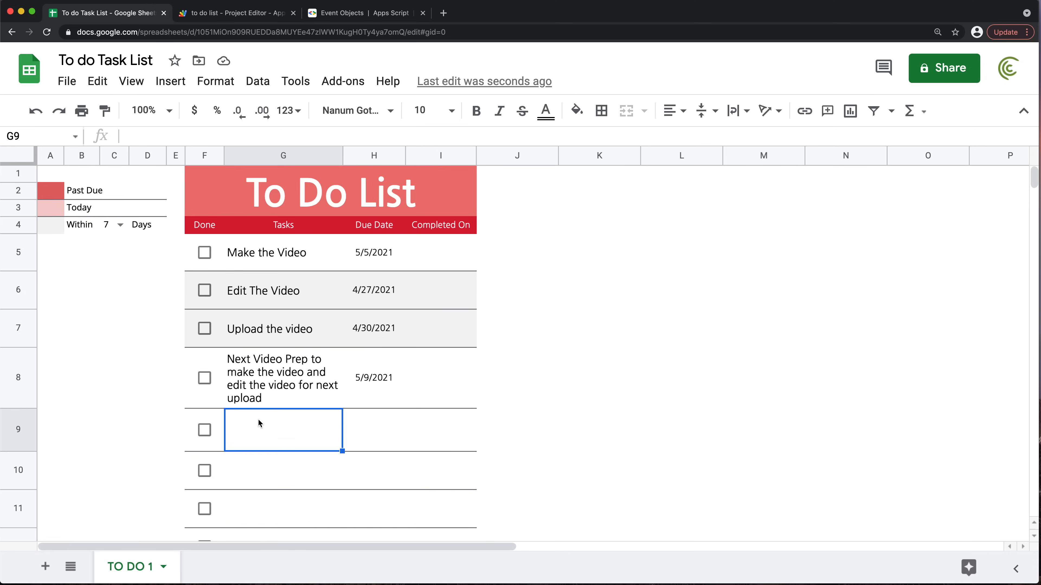
type("Another One")
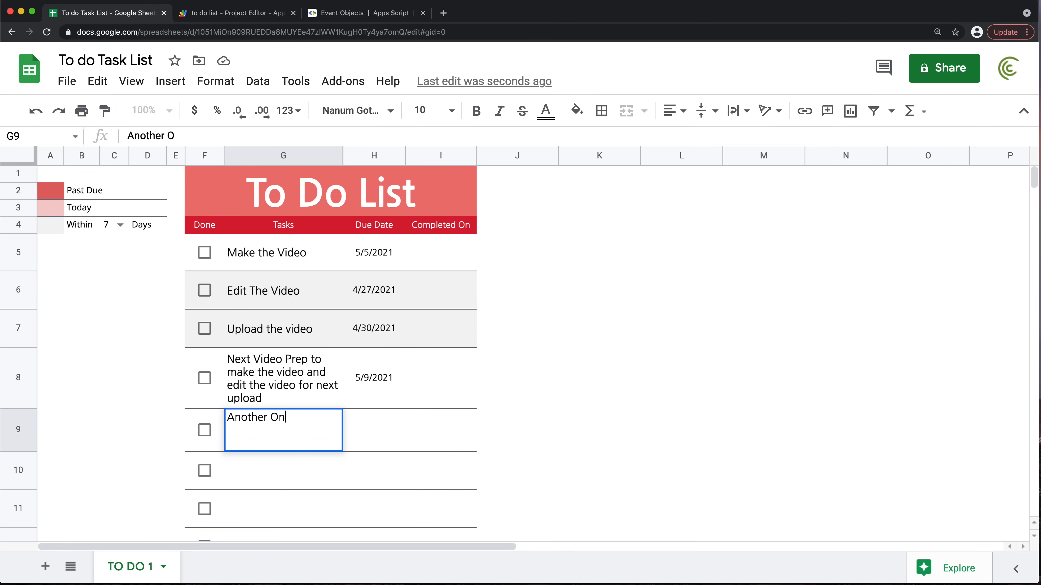
key("Tab")
double_click(375, 429)
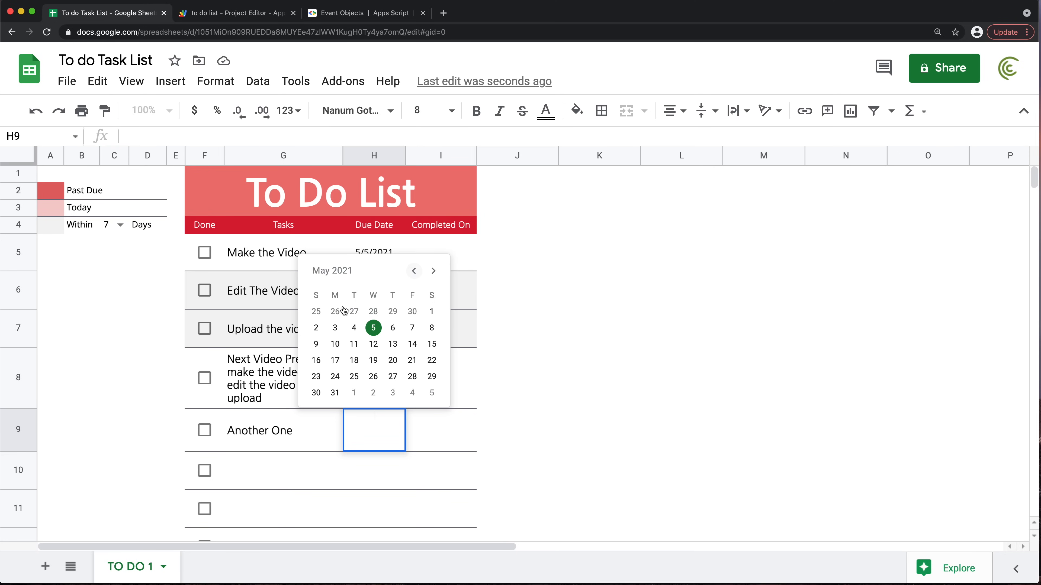
left_click(334, 311)
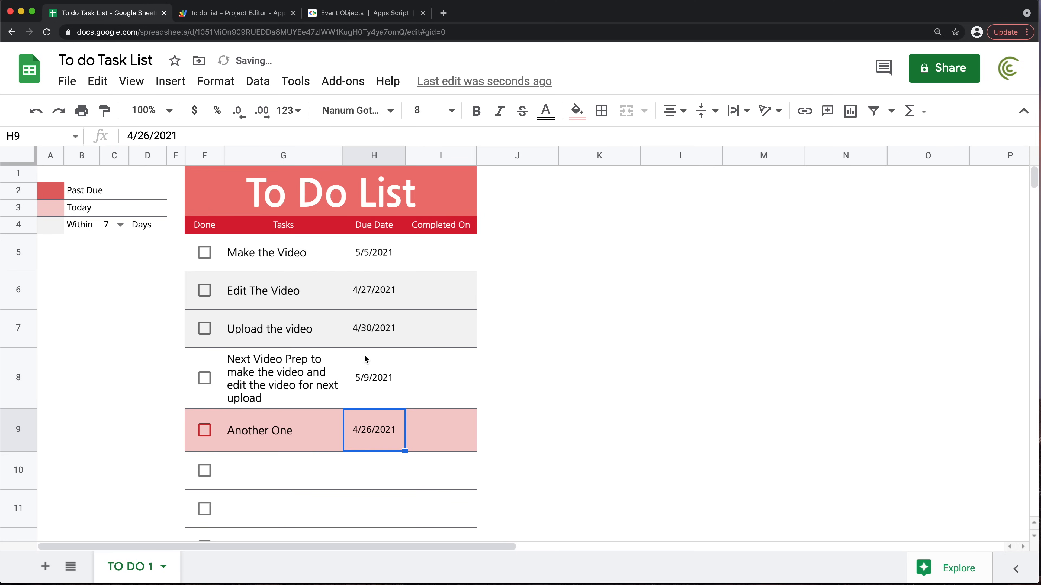
Test the legend colours on the Another One task with a due date of 4/25/2021, and set it to 4/27/2021
left_click(79, 211)
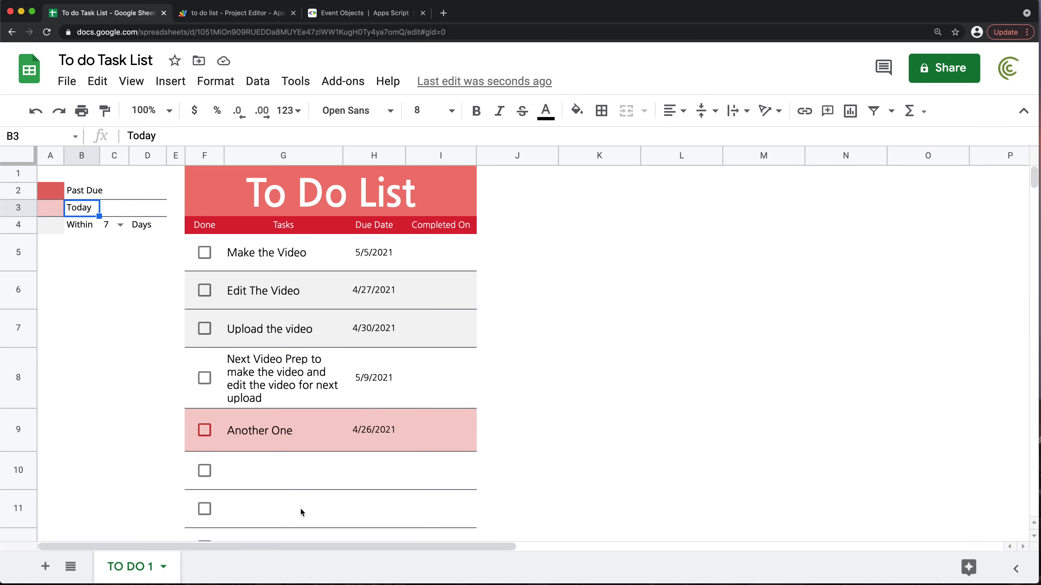
double_click(375, 436)
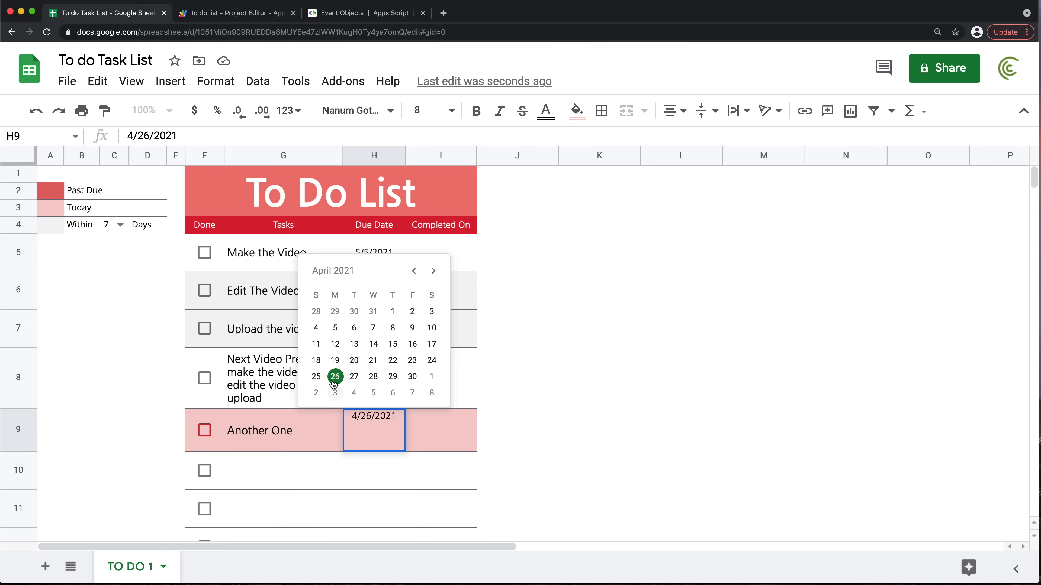
left_click(314, 376)
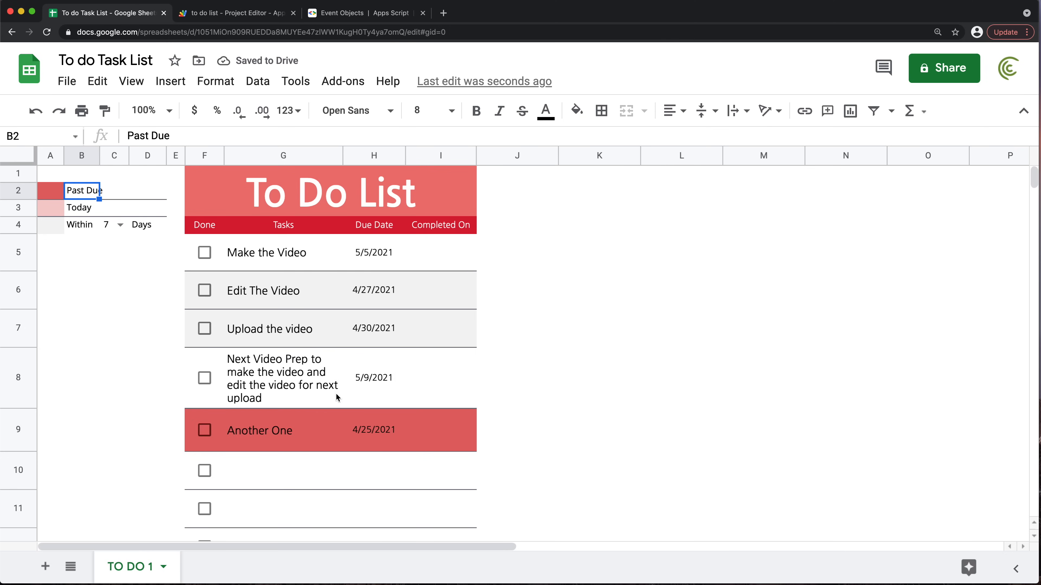
double_click(384, 421)
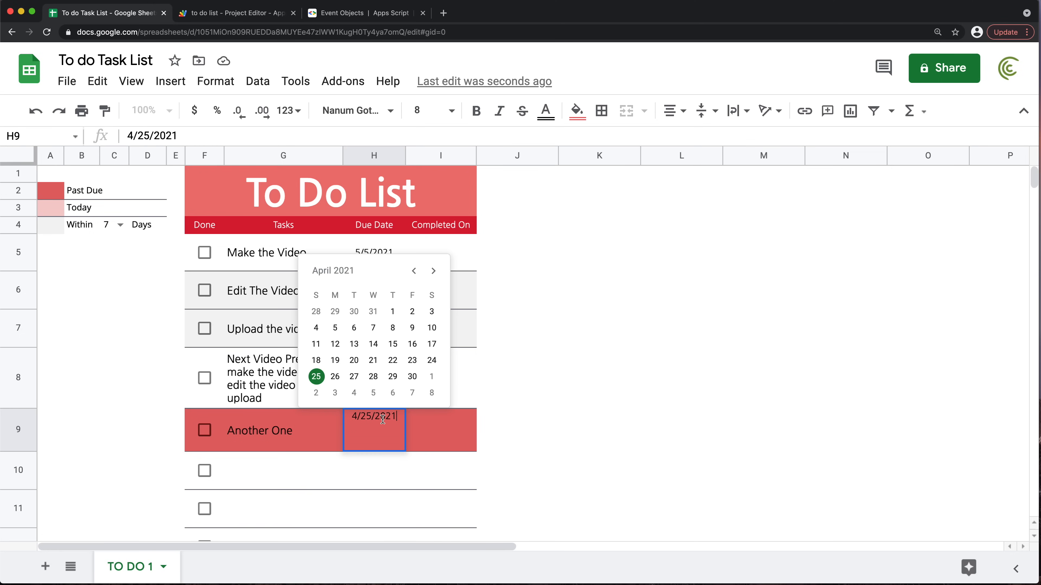
left_click(354, 377)
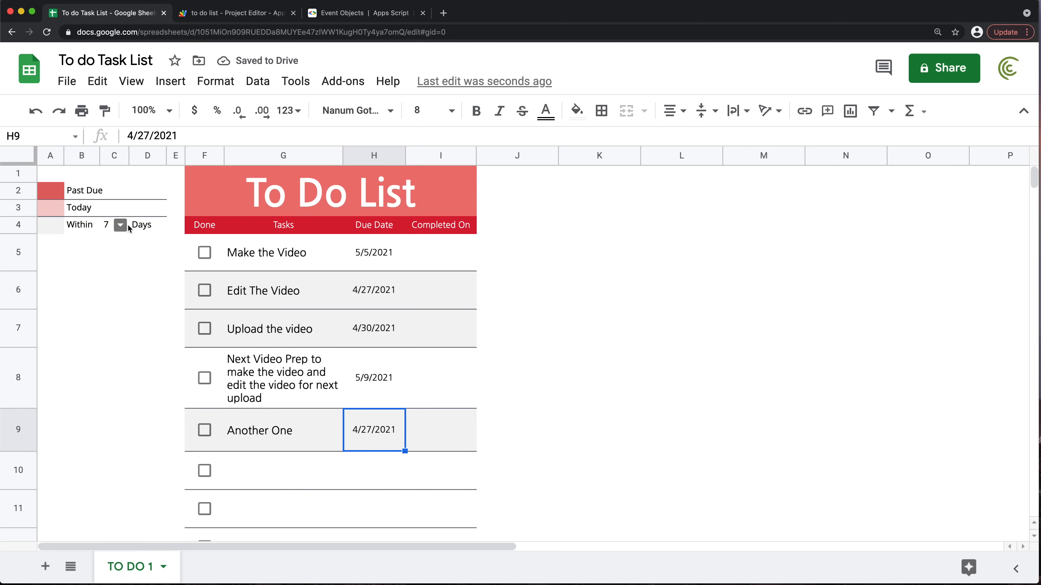
Mark the Next Video Prep, Edit The Video and Make the Video tasks as done
left_click(204, 378)
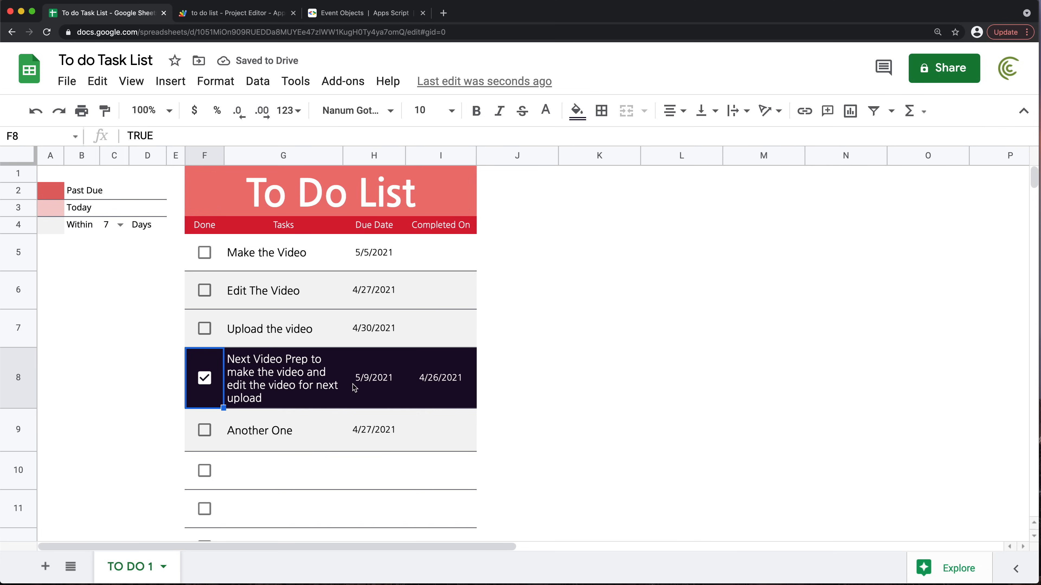
left_click(445, 384)
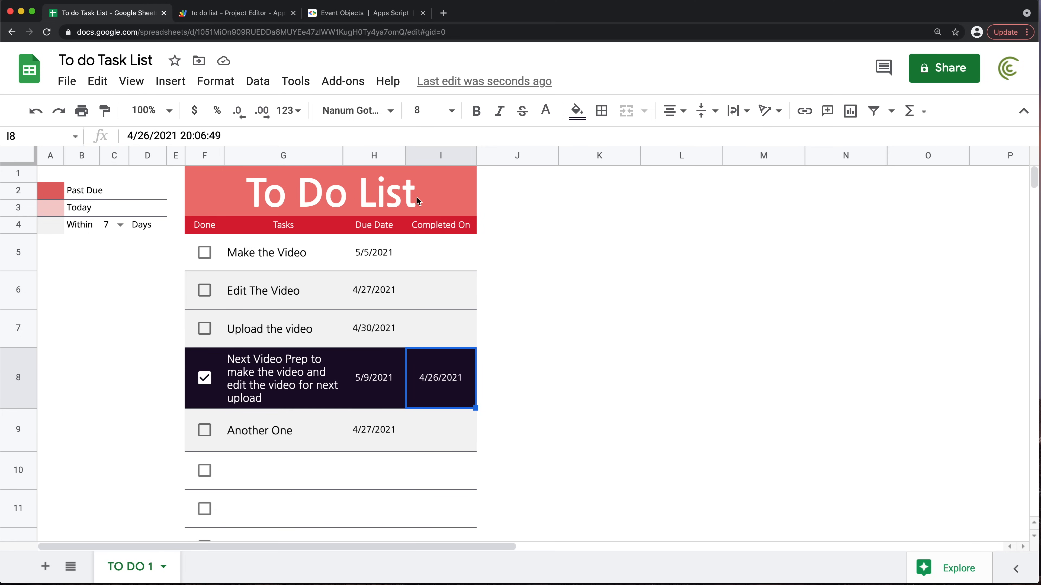
left_click(206, 292)
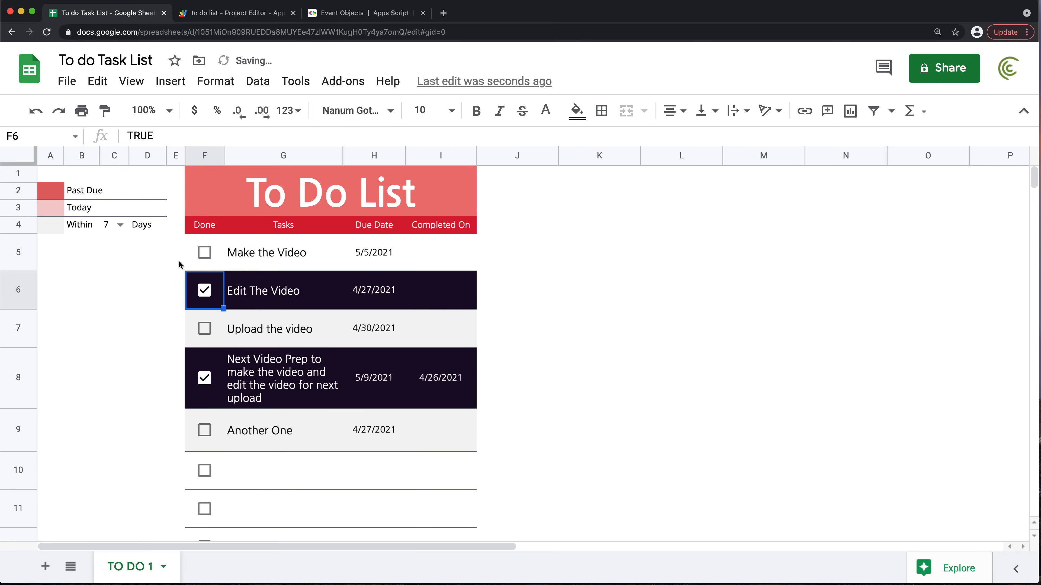
left_click(205, 255)
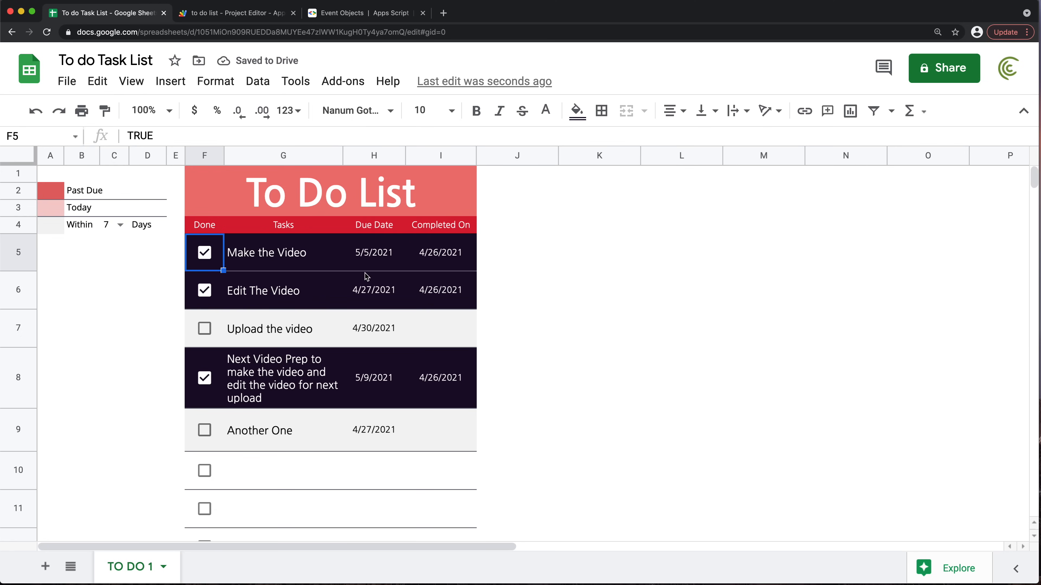
Duplicate the TO DO 1 sheet and rename the copy TO DO Whatever you want
left_click(163, 566)
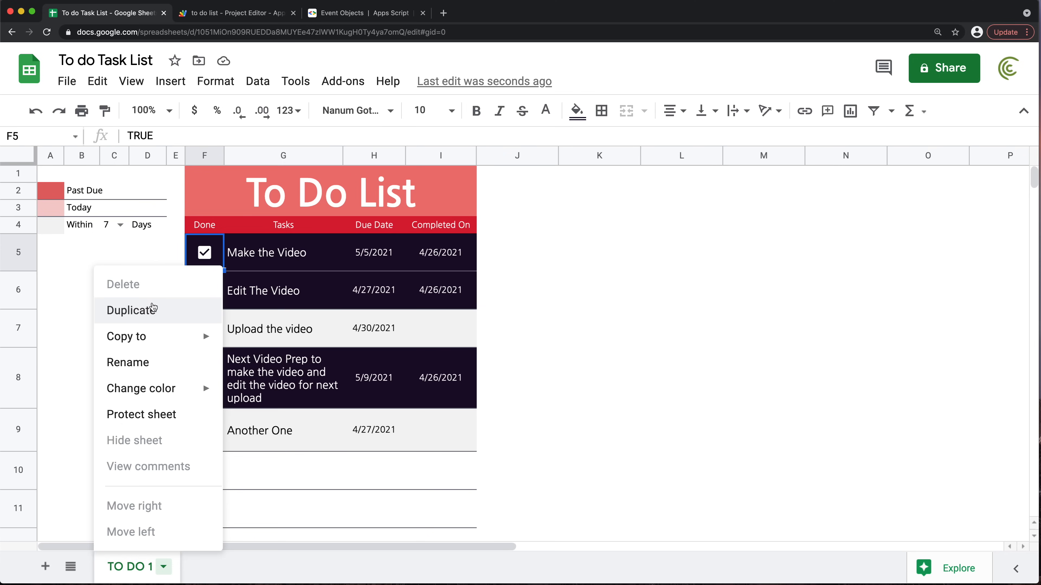
left_click(161, 314)
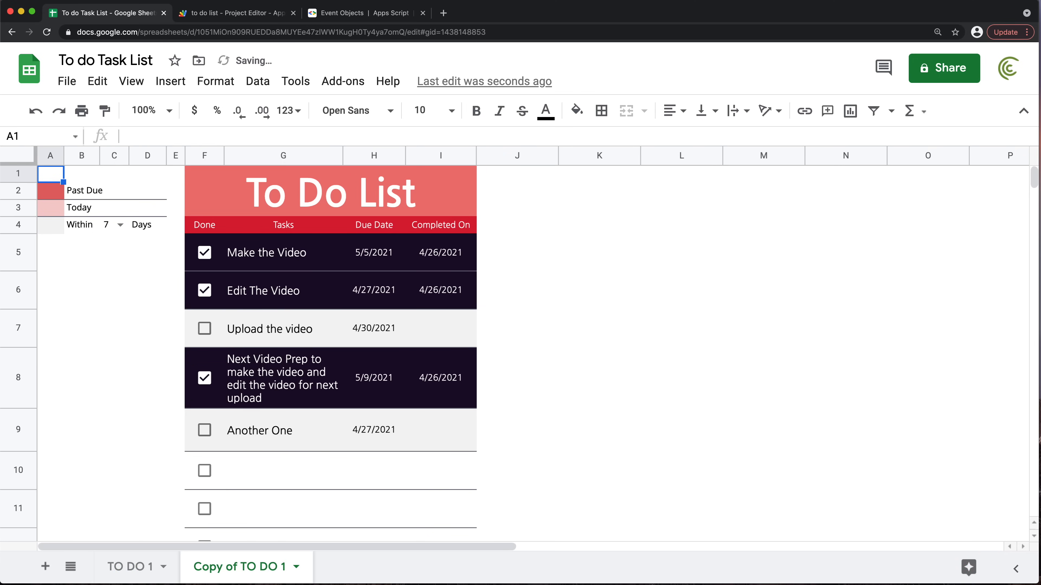
double_click(243, 570)
left_click(241, 568)
left_click_drag(245, 574, 73, 564)
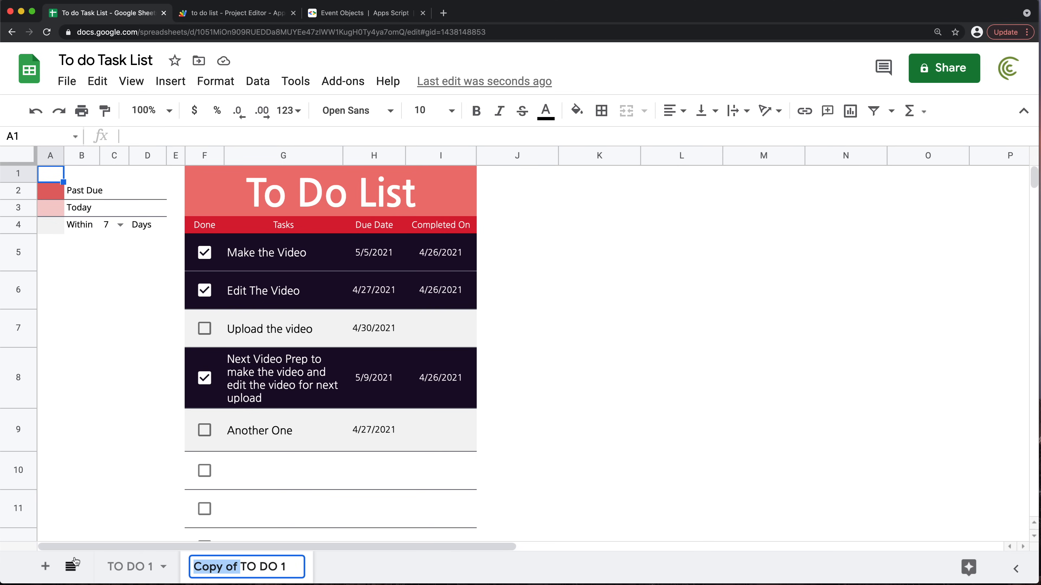
key("BackSpace")
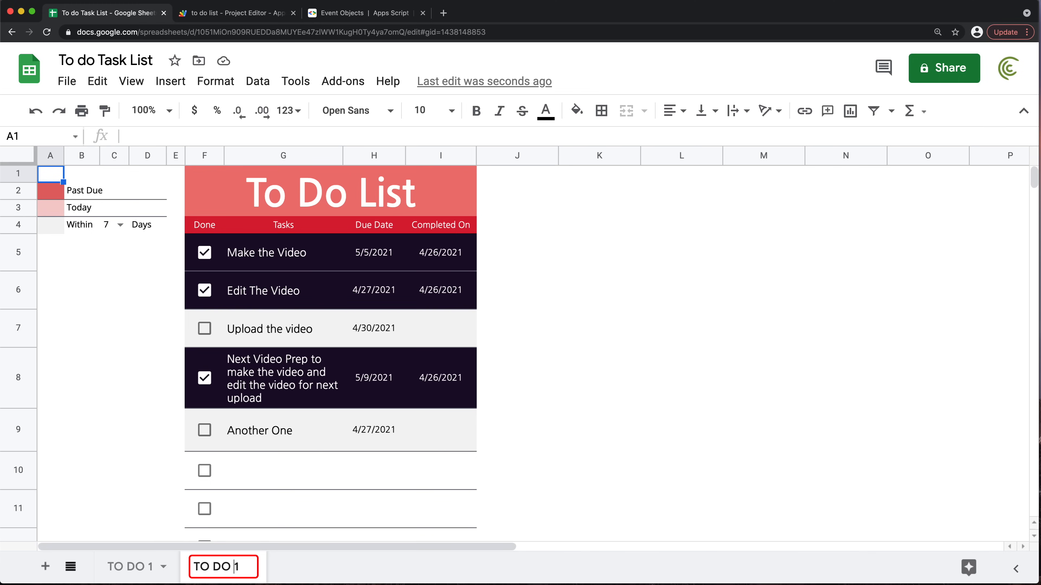
key("BackSpace")
type("Whateve")
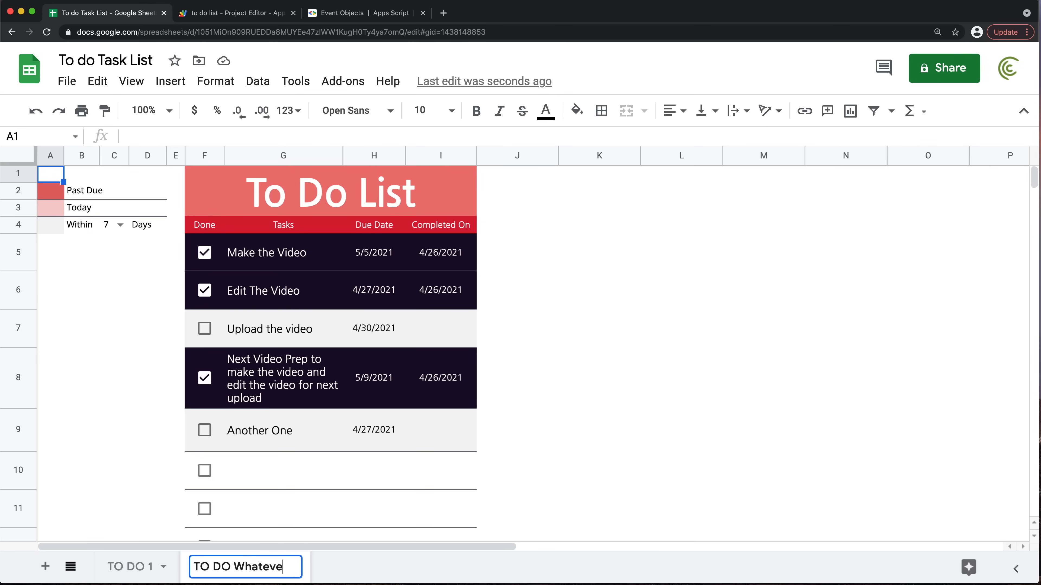
type("r you want")
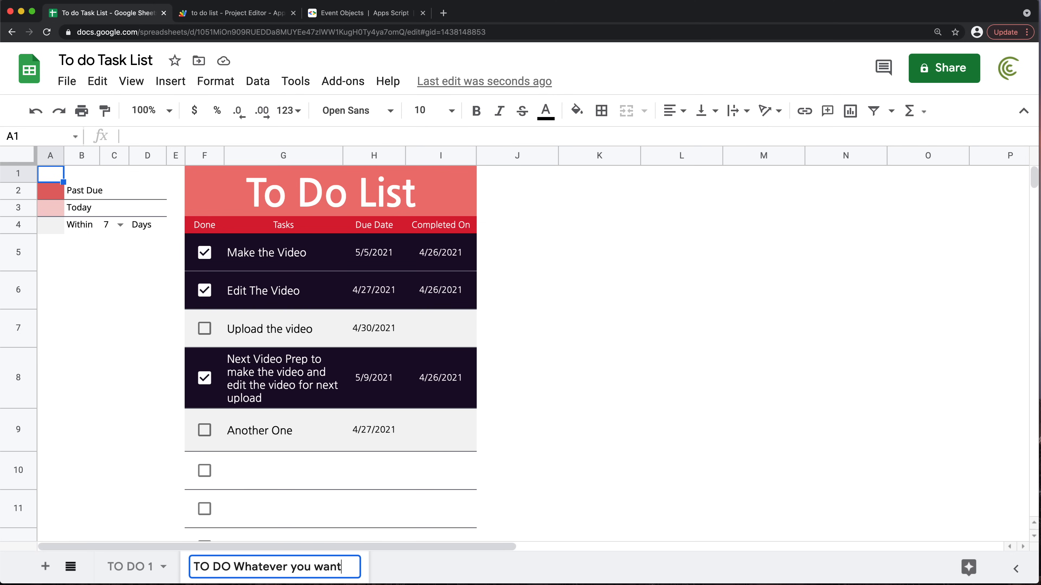
key("Return")
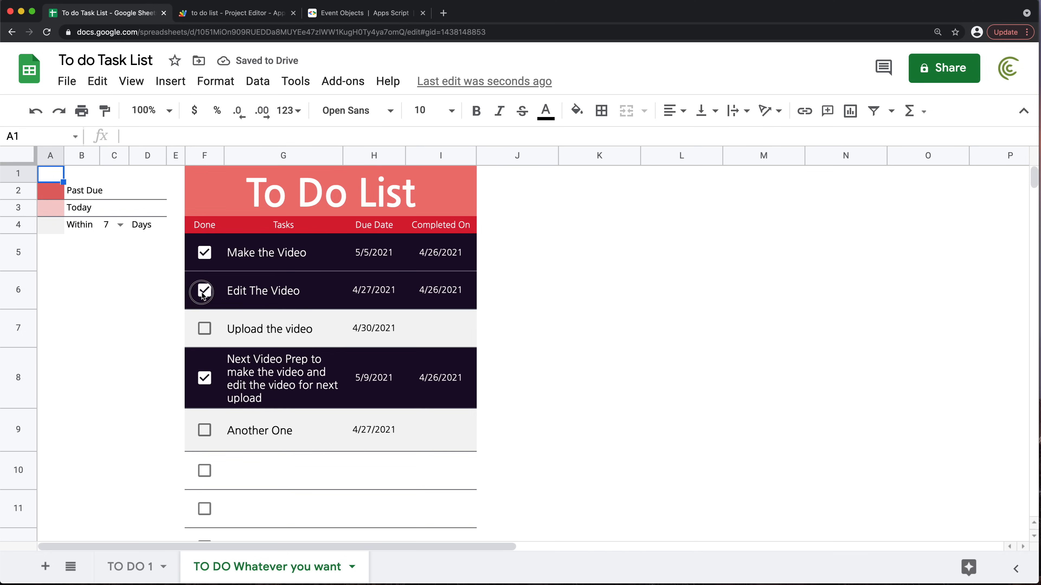
Test the Completed On date in the duplicated sheet by unmarking Edit The Video and marking it done again
left_click(203, 294)
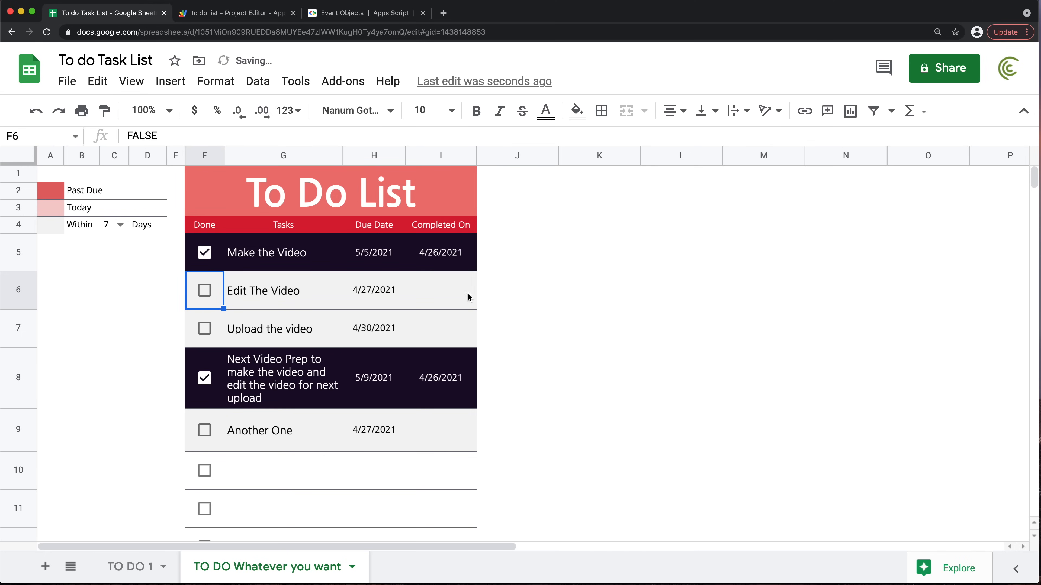
left_click(206, 295)
left_click(207, 295)
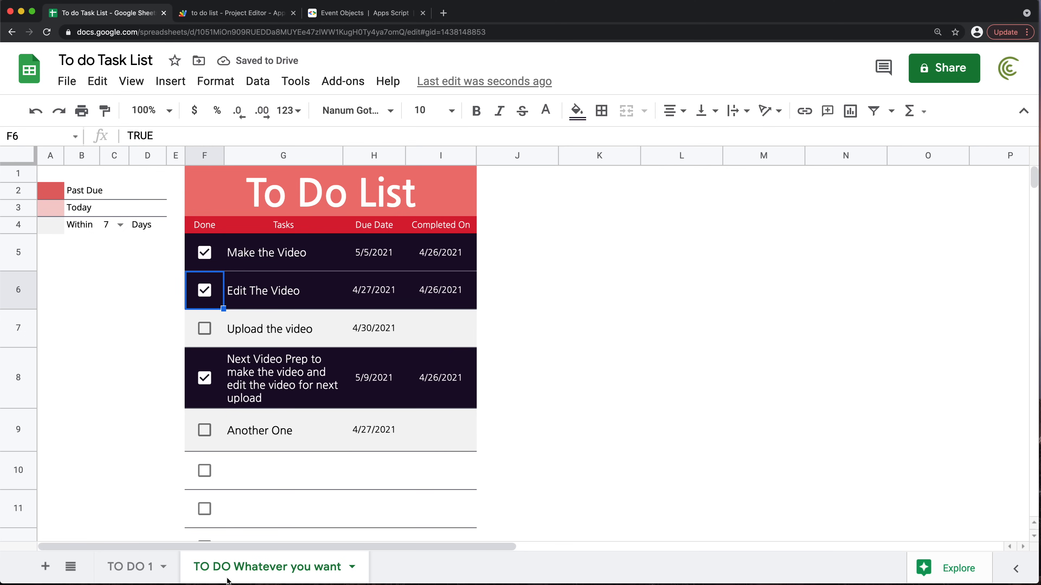
Remove the TO DO prefix from the duplicated sheet's name so it reads Whatever you want
double_click(202, 571)
double_click(199, 570)
left_click_drag(238, 567, 165, 566)
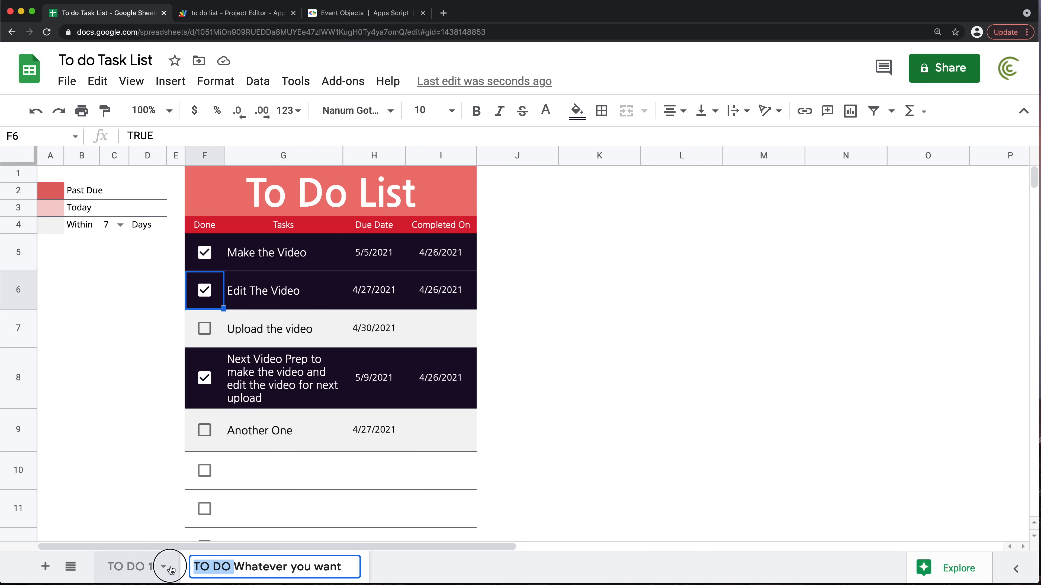
key("BackSpace")
key("Return")
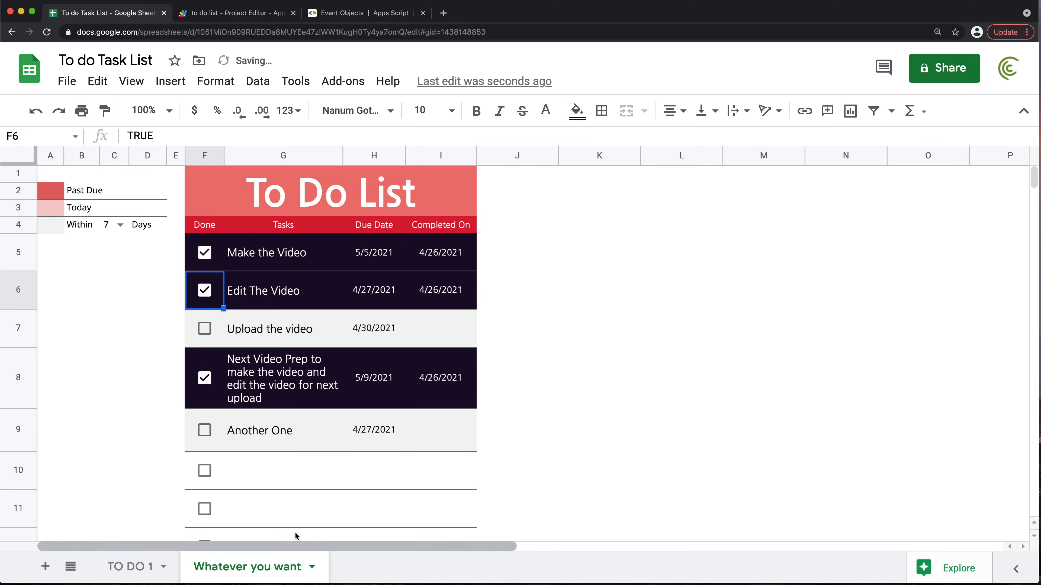
Test the Completed On date in the renamed sheet by unmarking Edit The Video and marking Upload the video as done
left_click(203, 291)
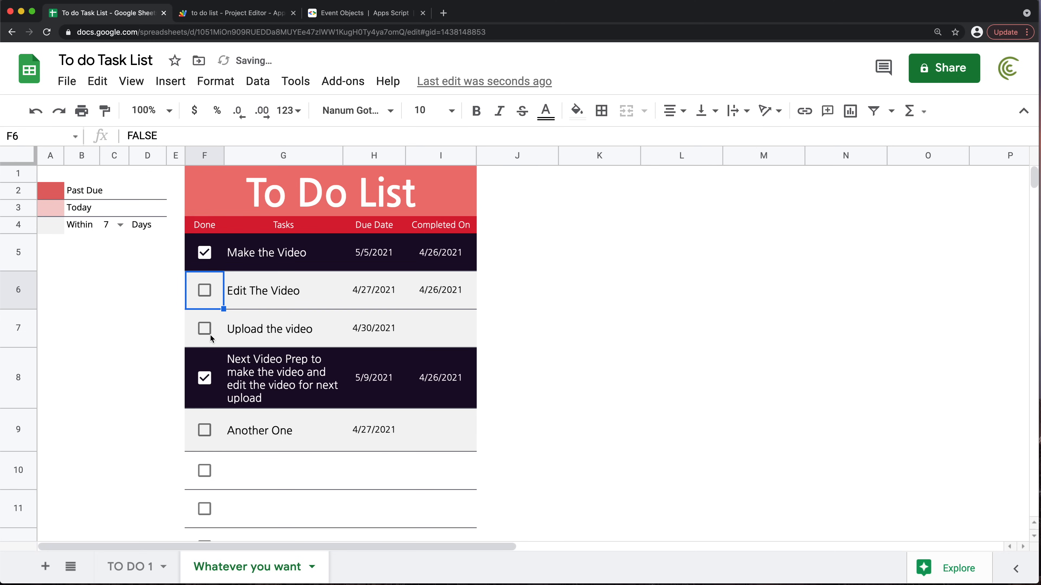
left_click(205, 328)
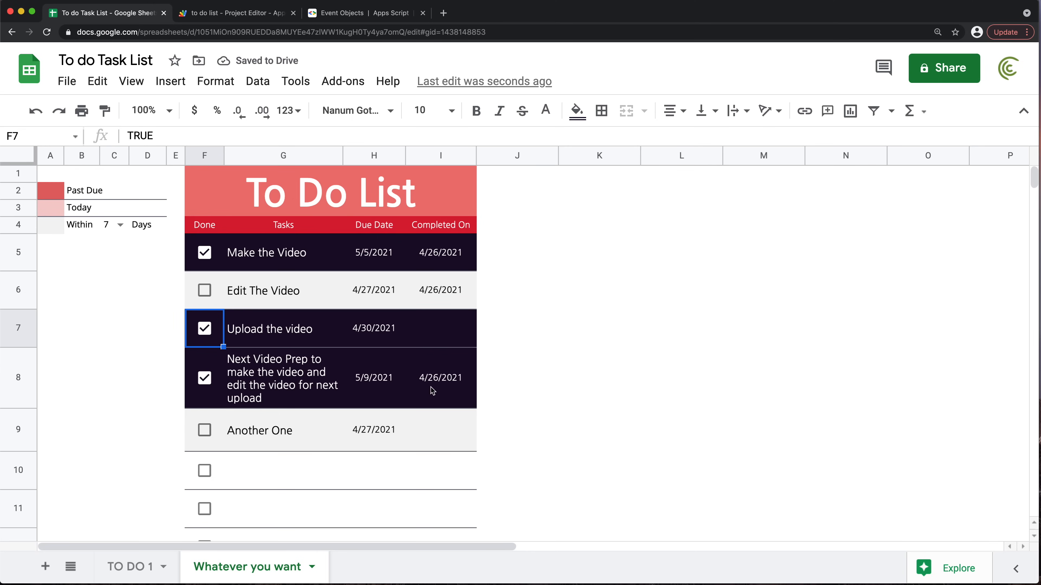
Delete the Whatever you want sheet
left_click(311, 567)
left_click(217, 283)
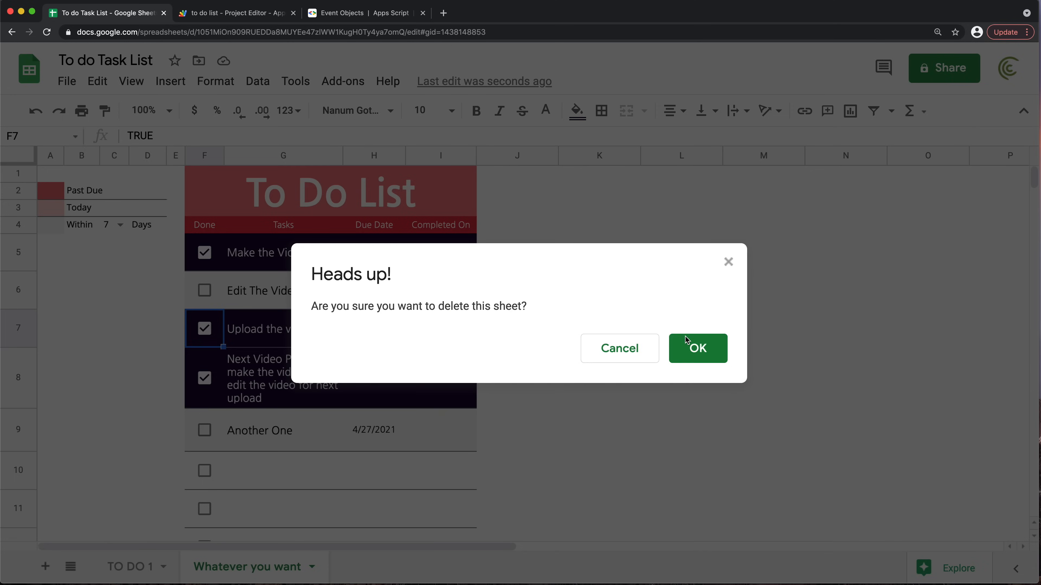
left_click(695, 348)
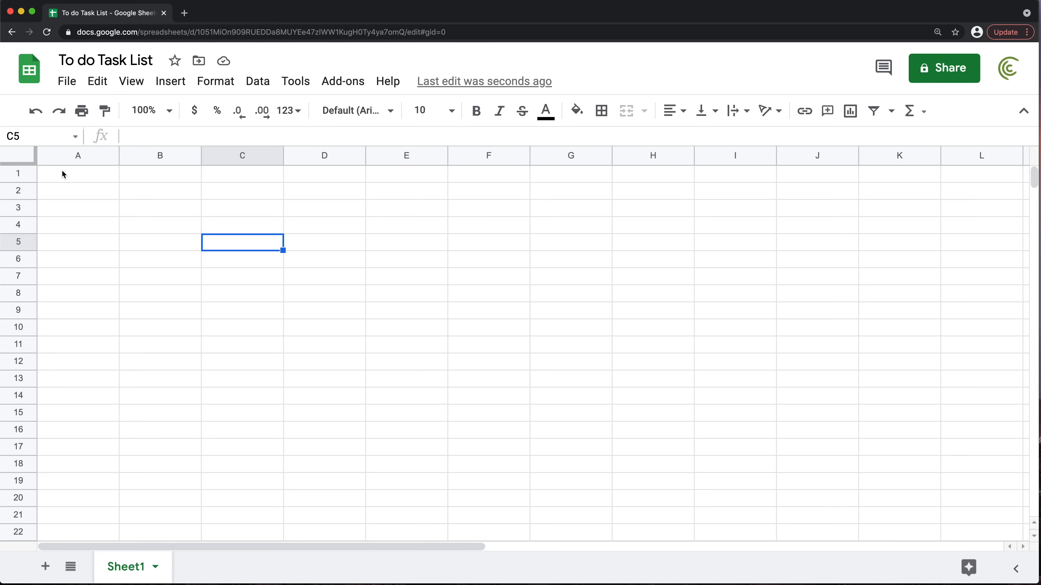
Enter the heading Tasks in cell E7 of the blank Sheet1 and widen column E
left_click(81, 180)
left_click_drag(81, 181, 493, 277)
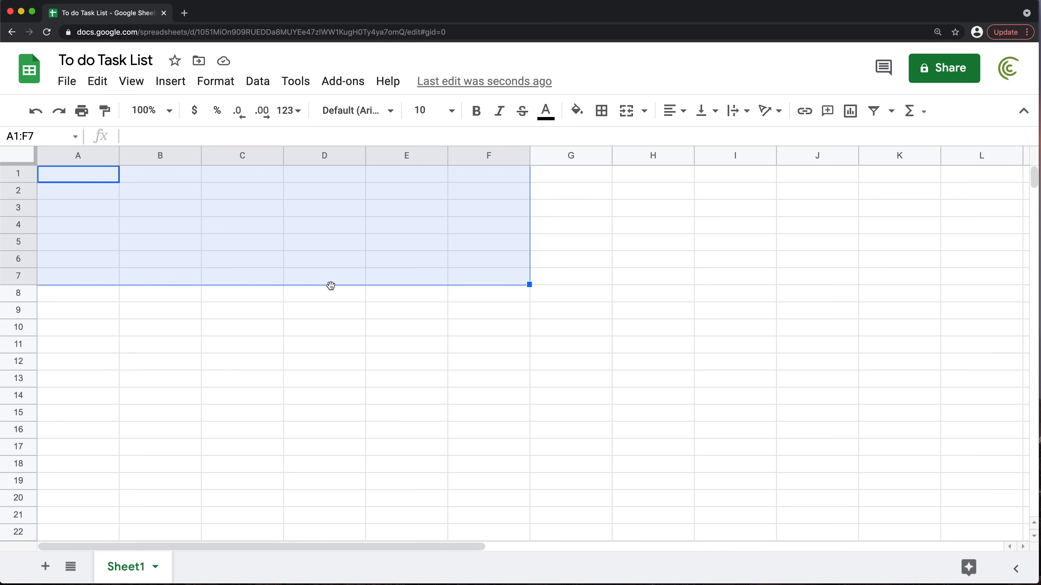
left_click(413, 283)
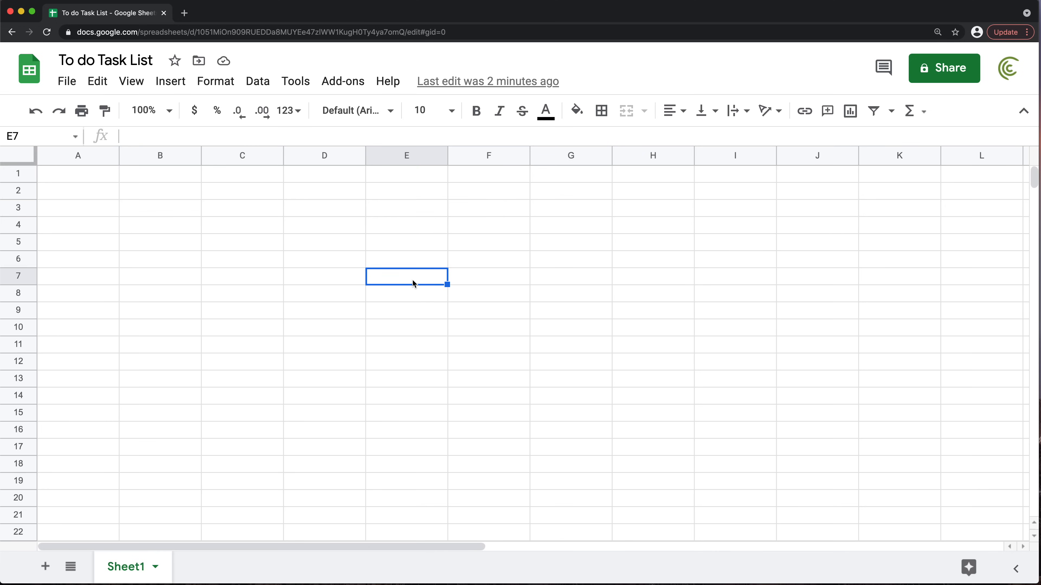
type("Tasks")
key("Return")
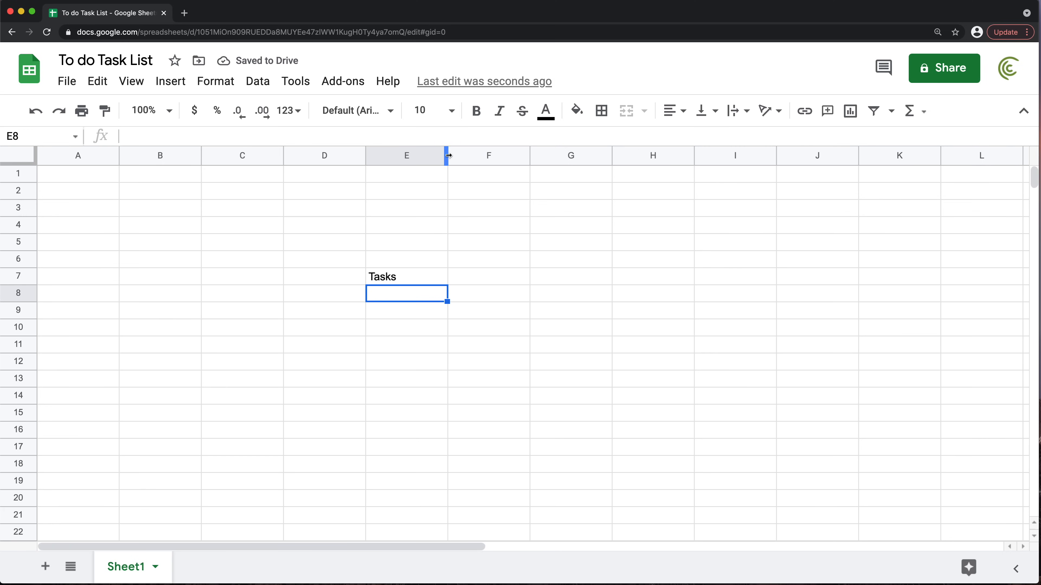
left_click_drag(448, 155, 484, 153)
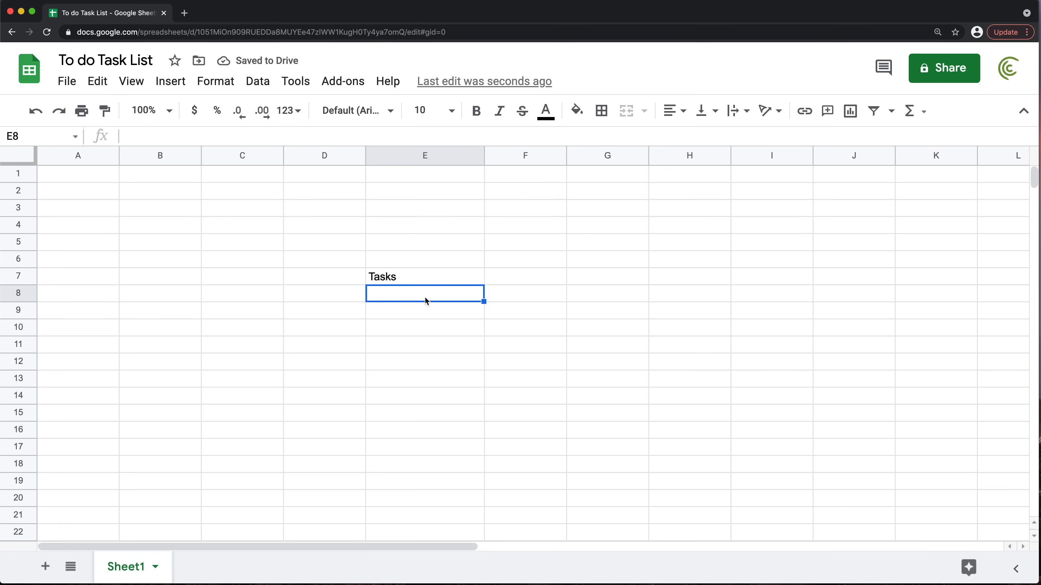
List the tasks Make the Video, Edit The Video, Upload the video and Next Video Prep in cells E8 to E11
type("Make the Video")
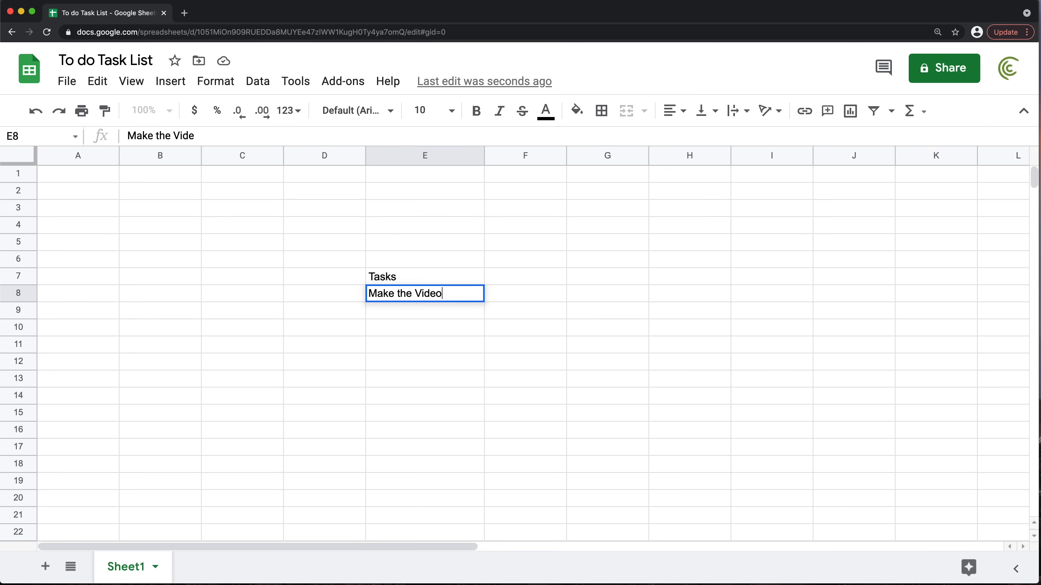
key("Return")
type("Edit The Video")
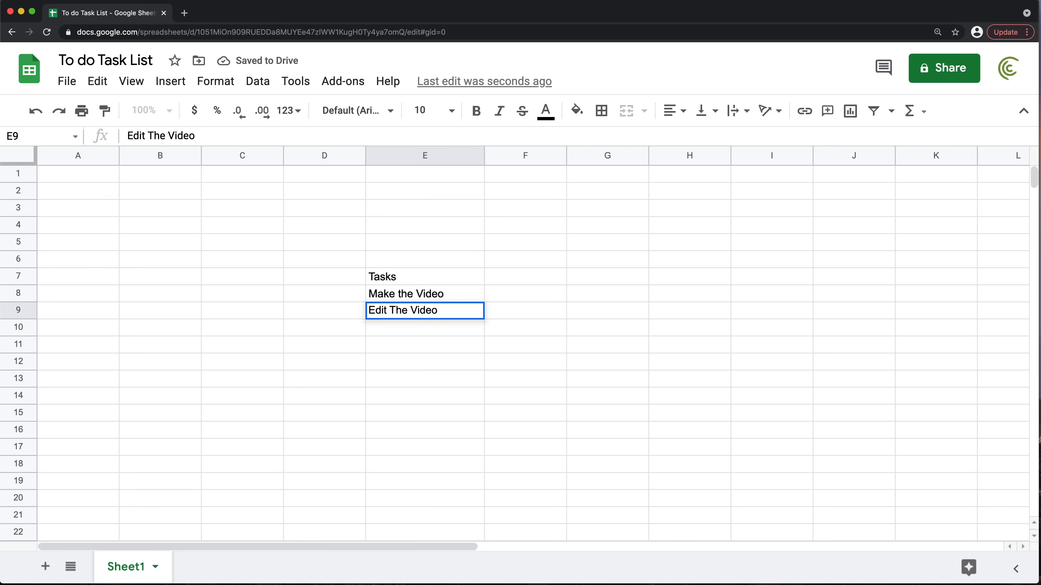
key("Return")
type("Upload the video")
key("Return")
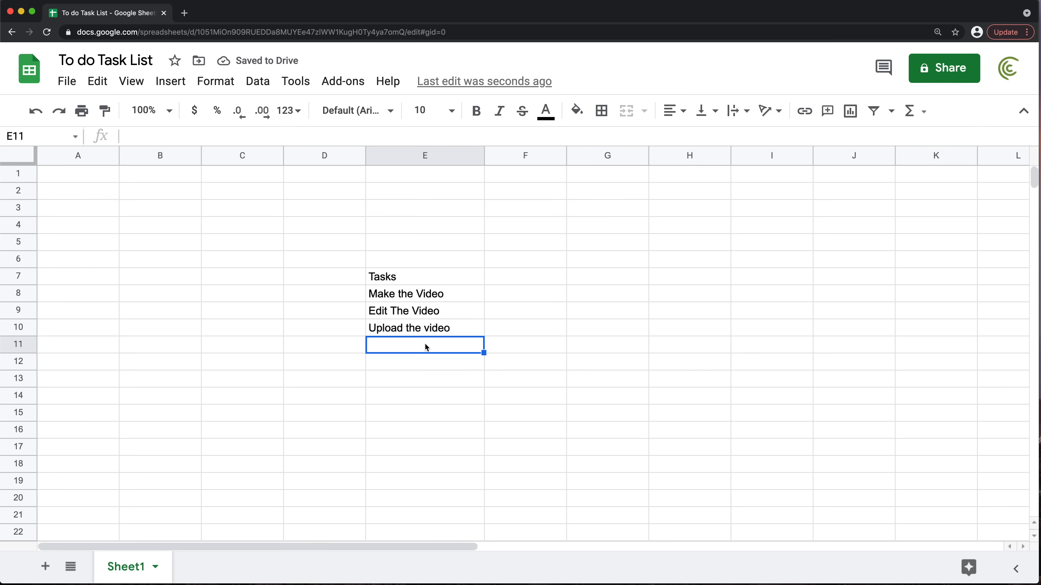
type("Next Video Prep")
key("Return")
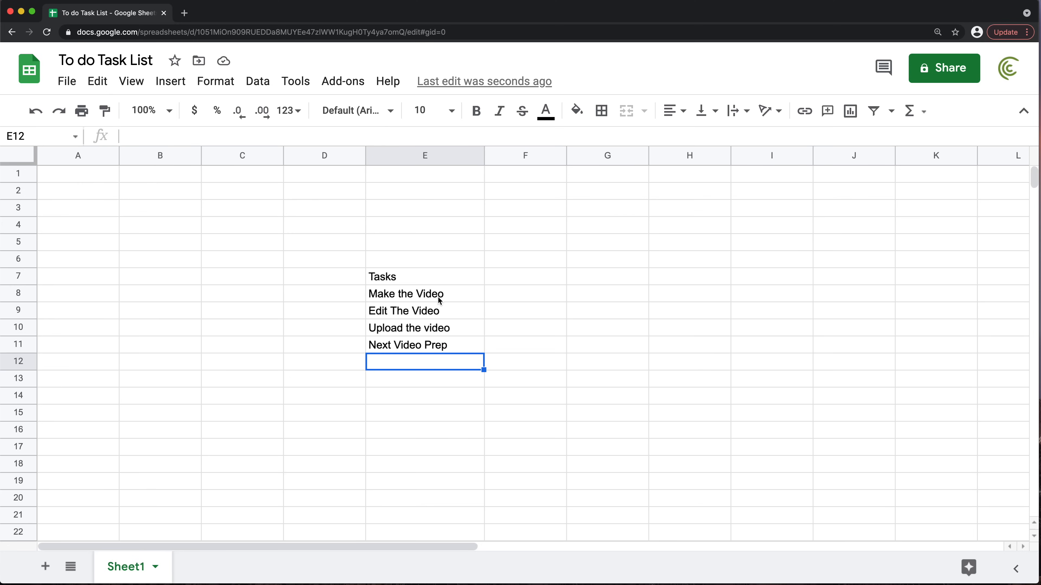
Extend the task in E11 to read Next Video Prep to make the video and edit the video for next upload
left_click(448, 294)
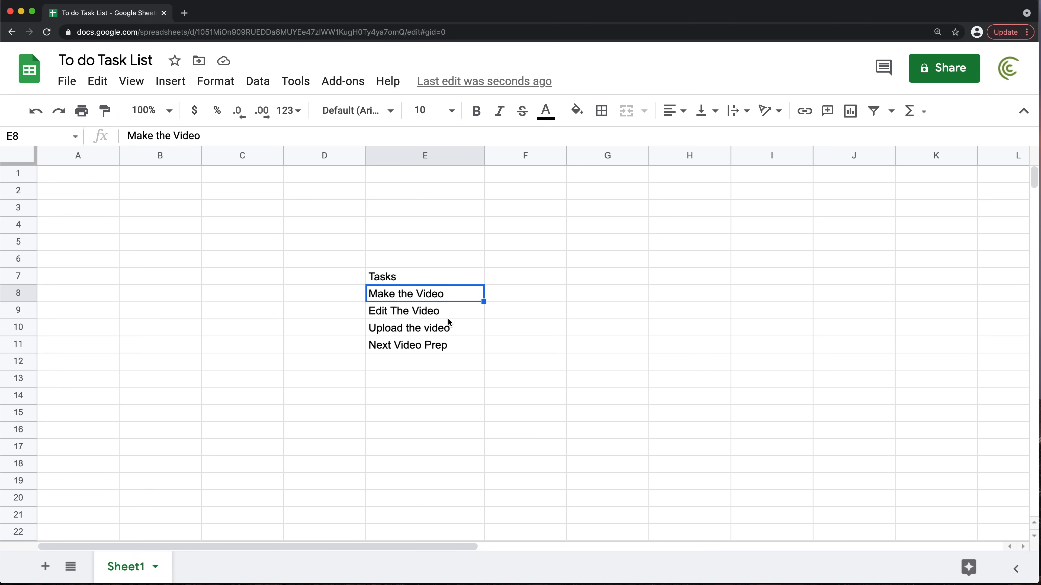
left_click(450, 349)
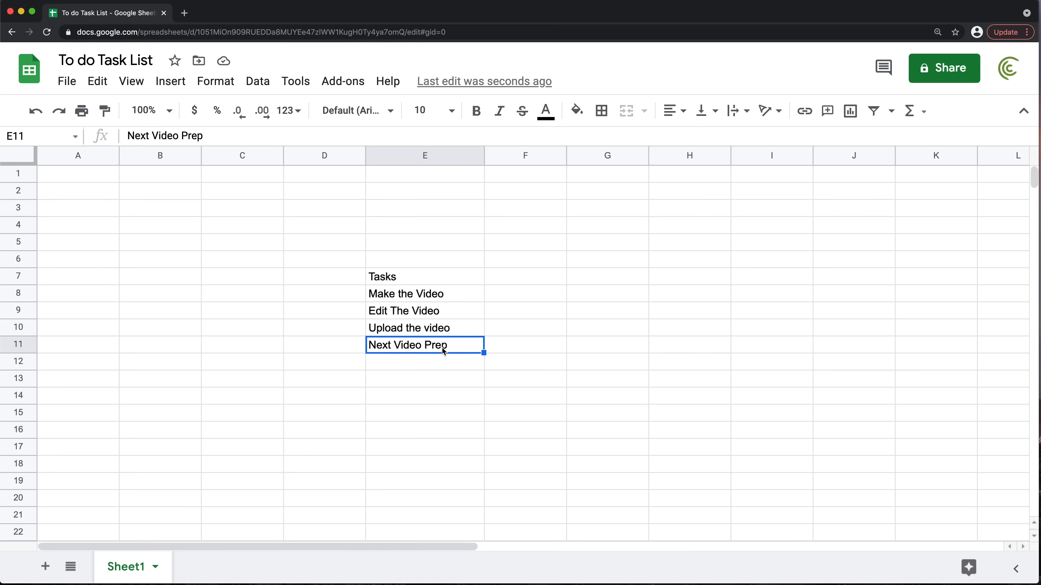
double_click(447, 349)
type("to make the ")
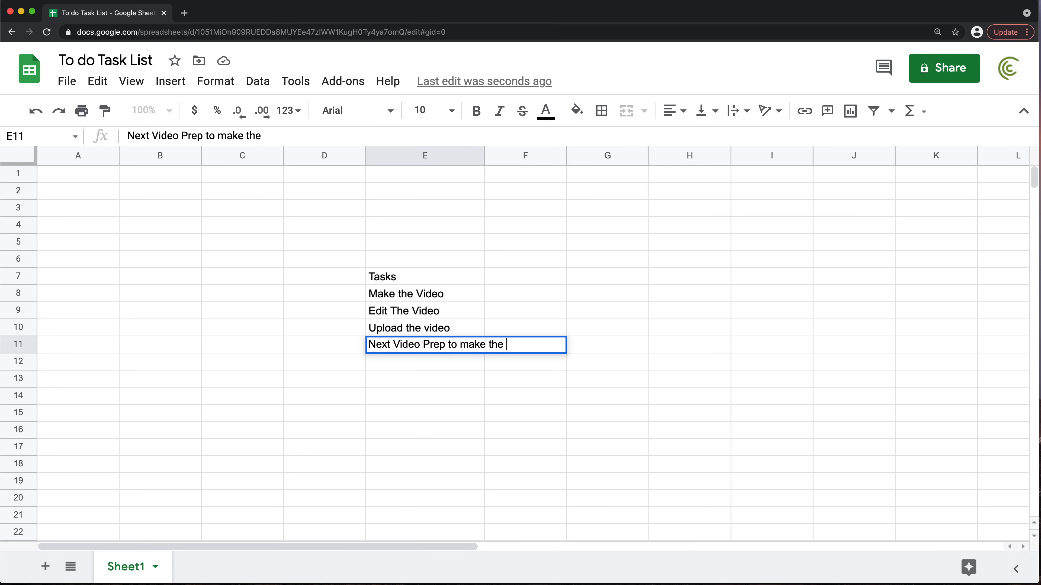
type("video and edit the video ")
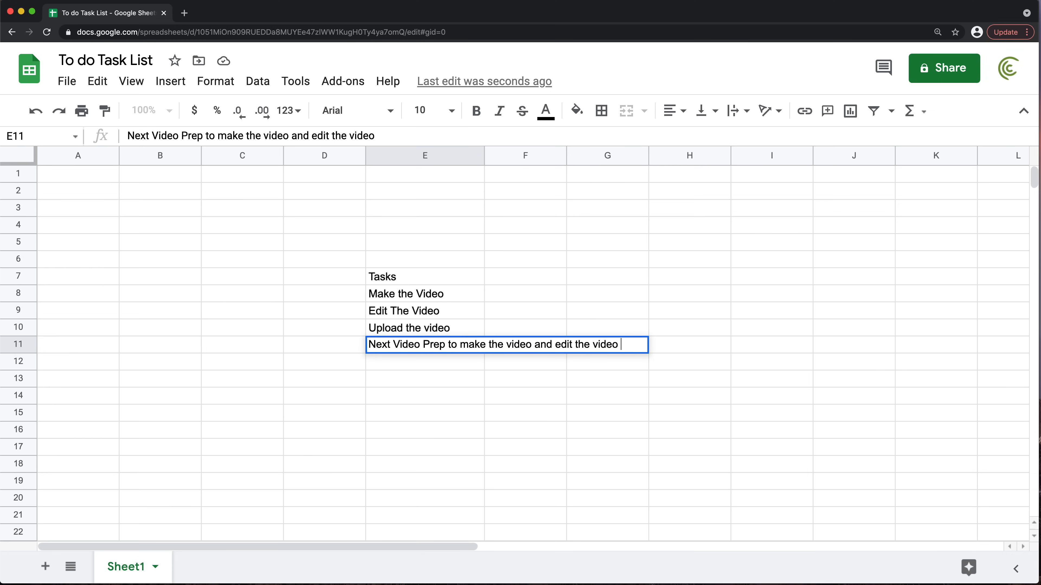
type("for next upload")
key("Return")
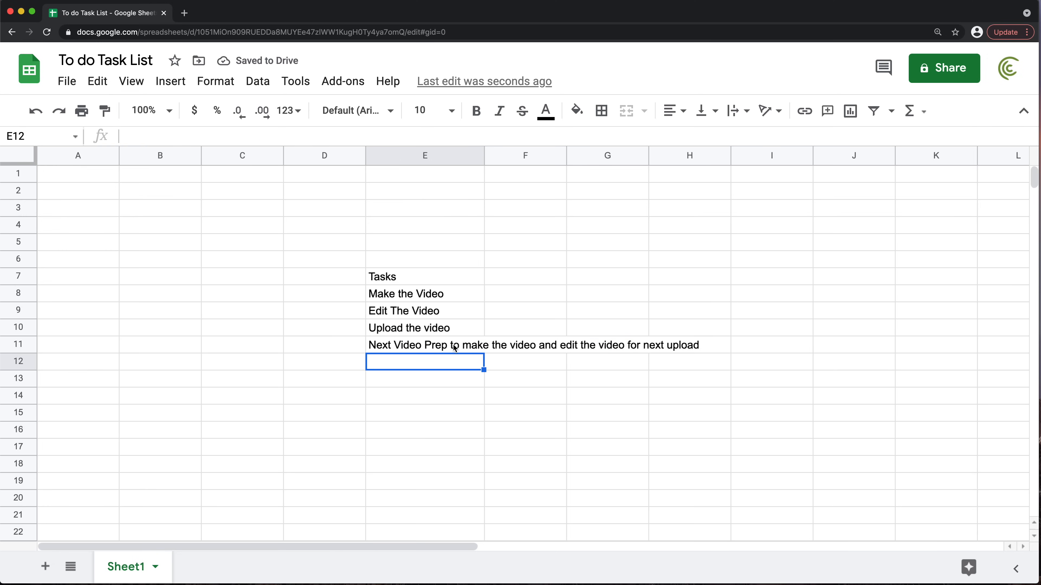
Turn on text wrapping for the whole of column E
left_click(424, 345)
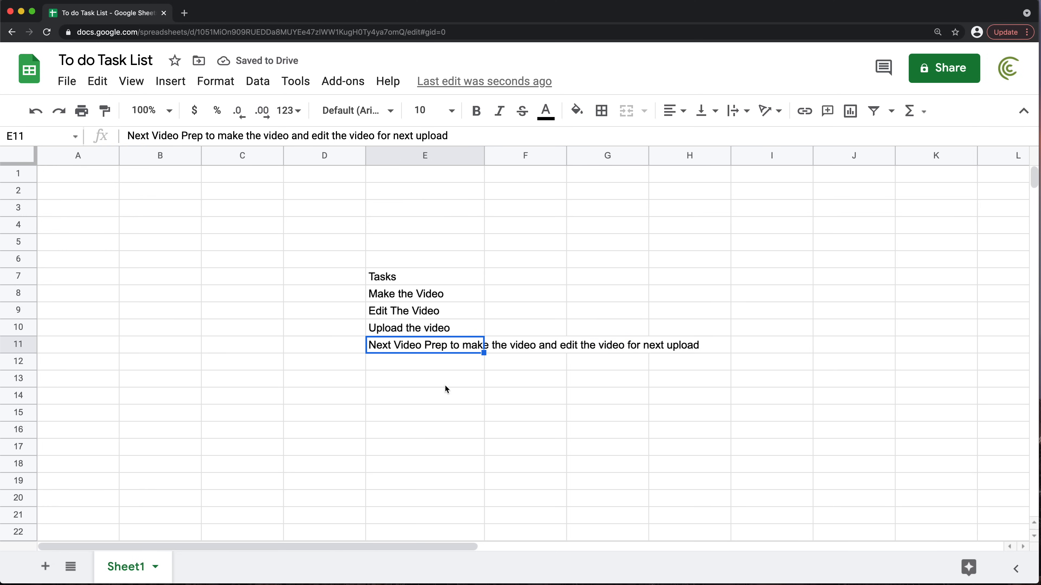
left_click(425, 159)
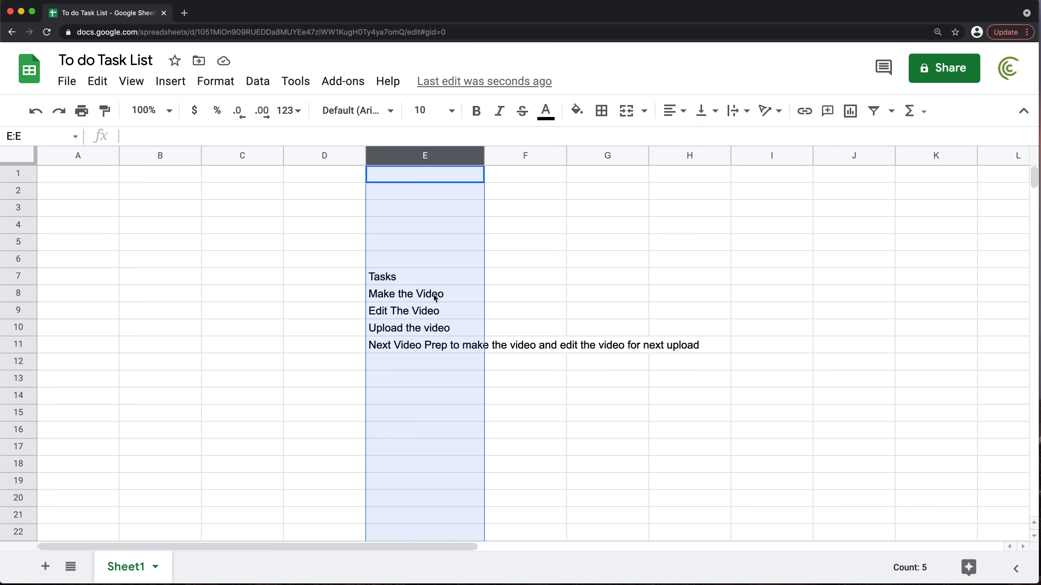
left_click(738, 110)
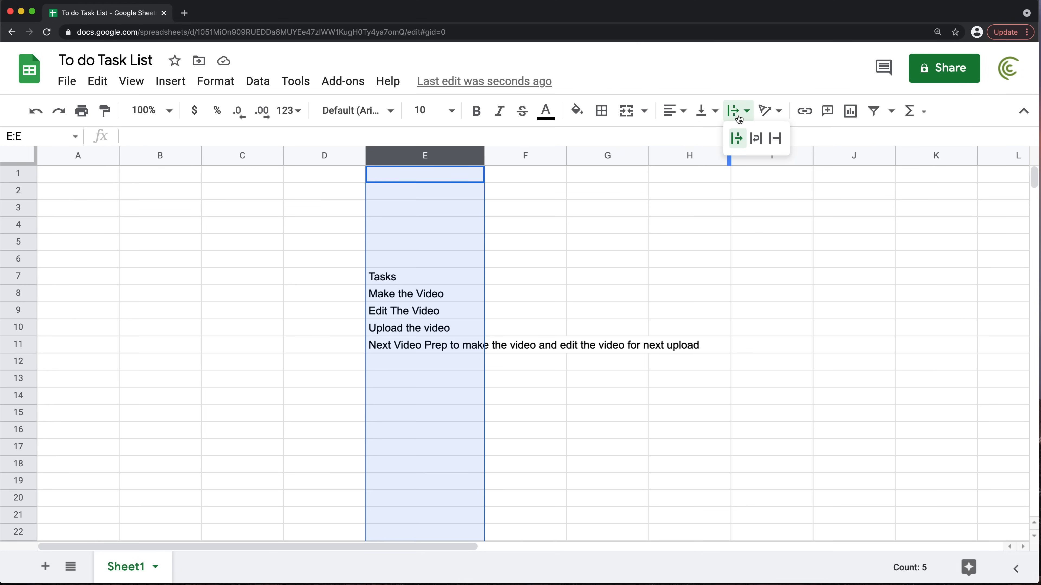
left_click(756, 139)
left_click(391, 362)
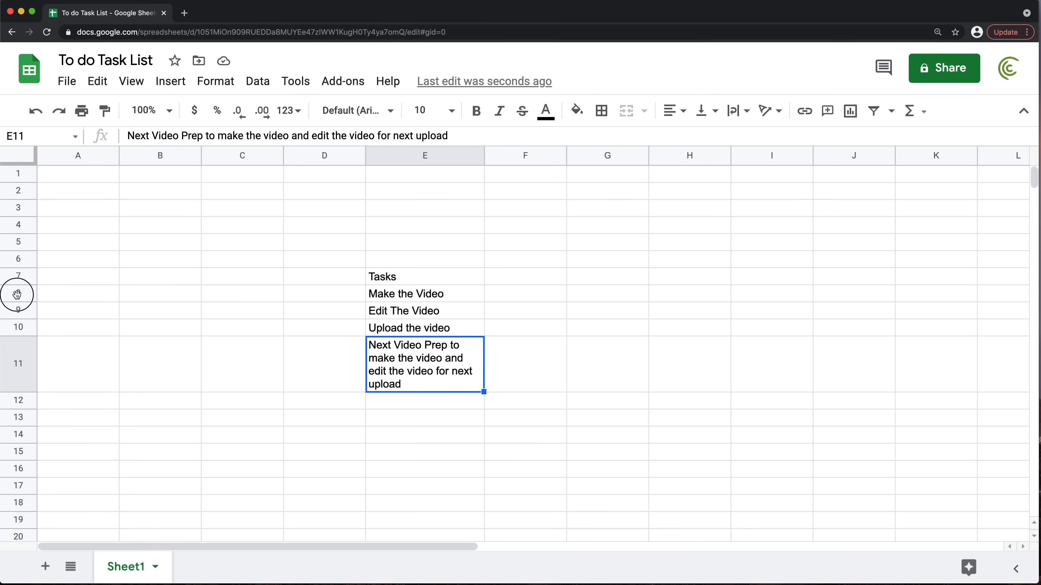
Increase the height of rows 8 to 38 equally, and make row 11 taller still to fit its wrapped text
left_click_drag(17, 294, 10, 468)
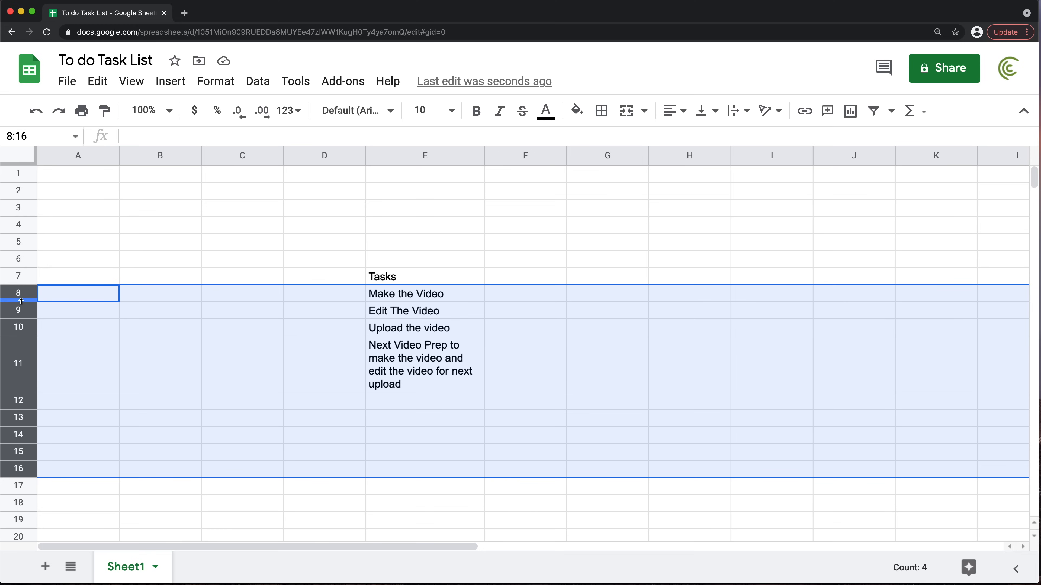
left_click(77, 300)
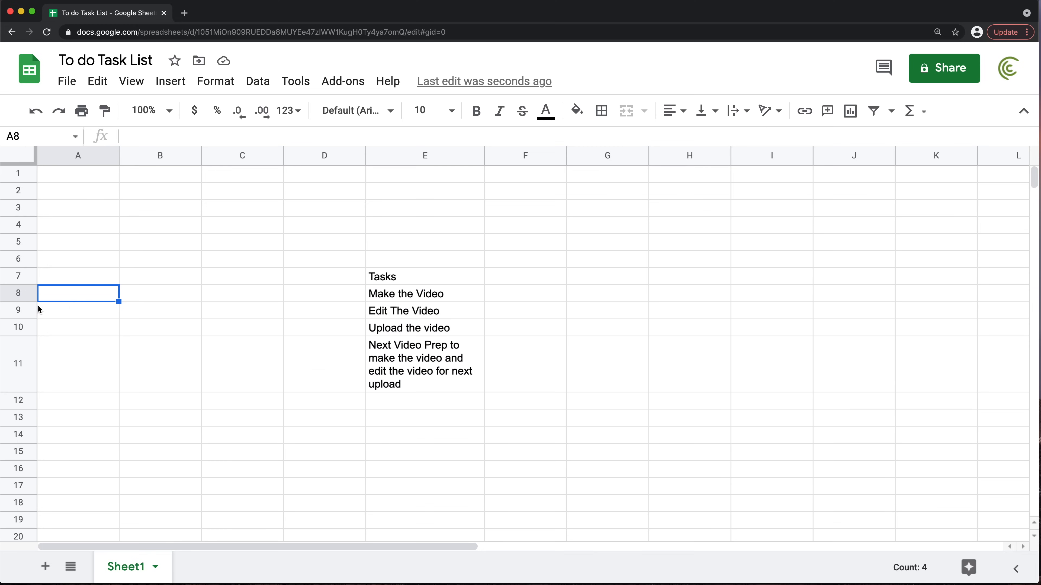
left_click(23, 296)
scroll(40, 459, "down", 5)
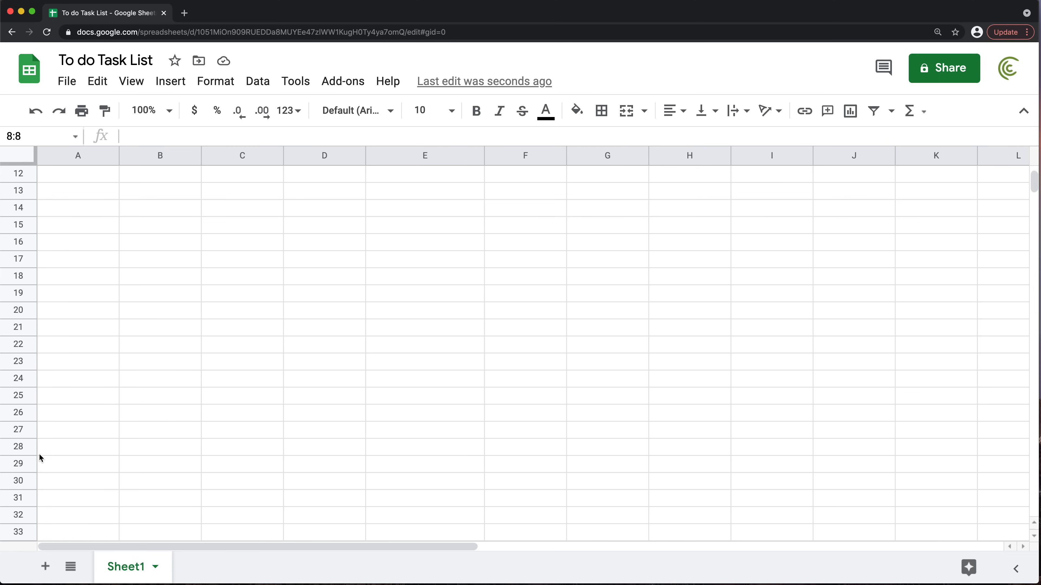
scroll(40, 463, "down", 3)
left_click_drag(18, 515, 29, 326)
scroll(29, 322, "up", 8)
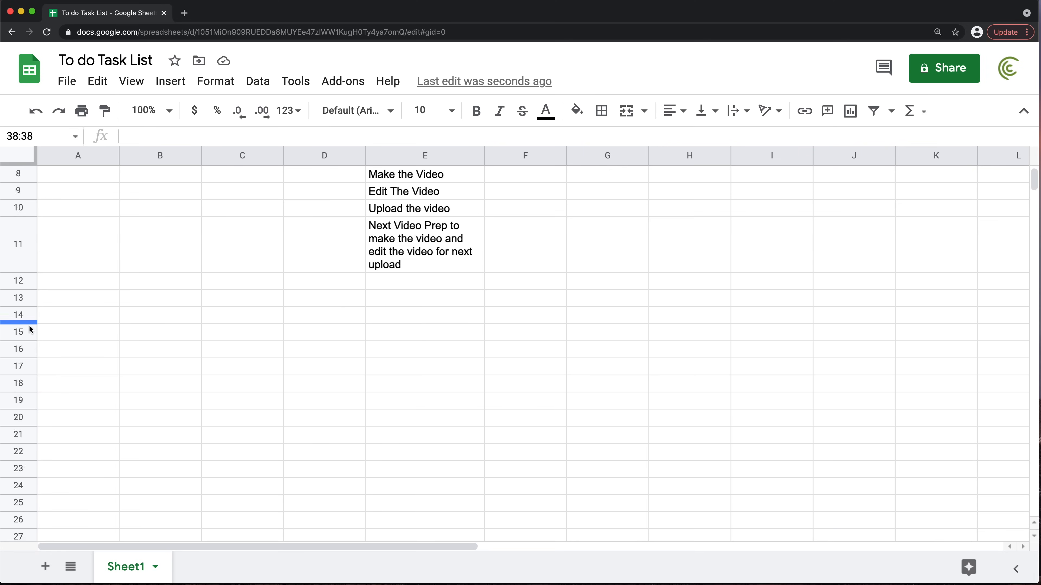
left_click(19, 296, "shift")
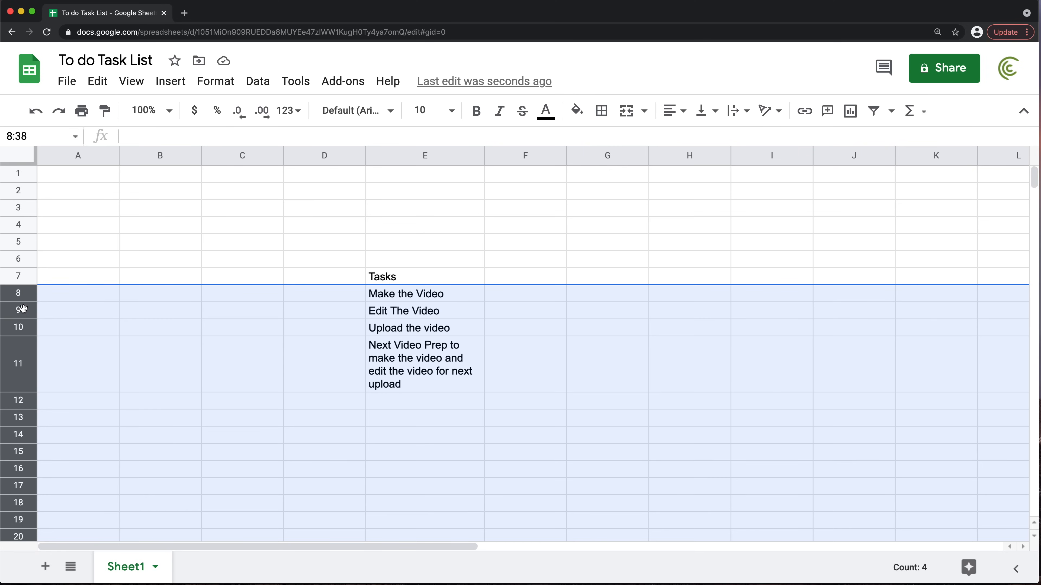
left_click_drag(20, 302, 22, 323)
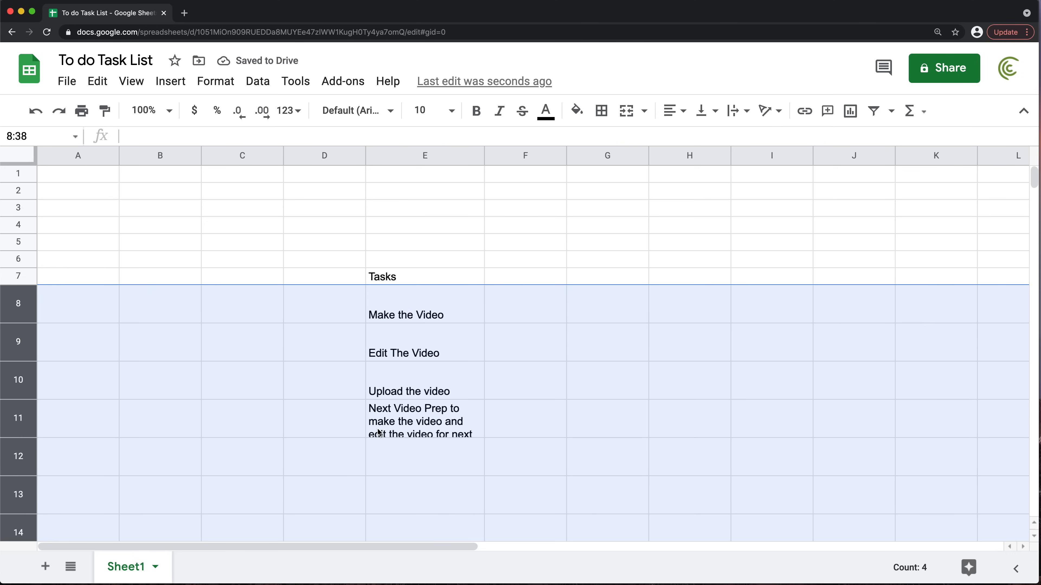
left_click(387, 433)
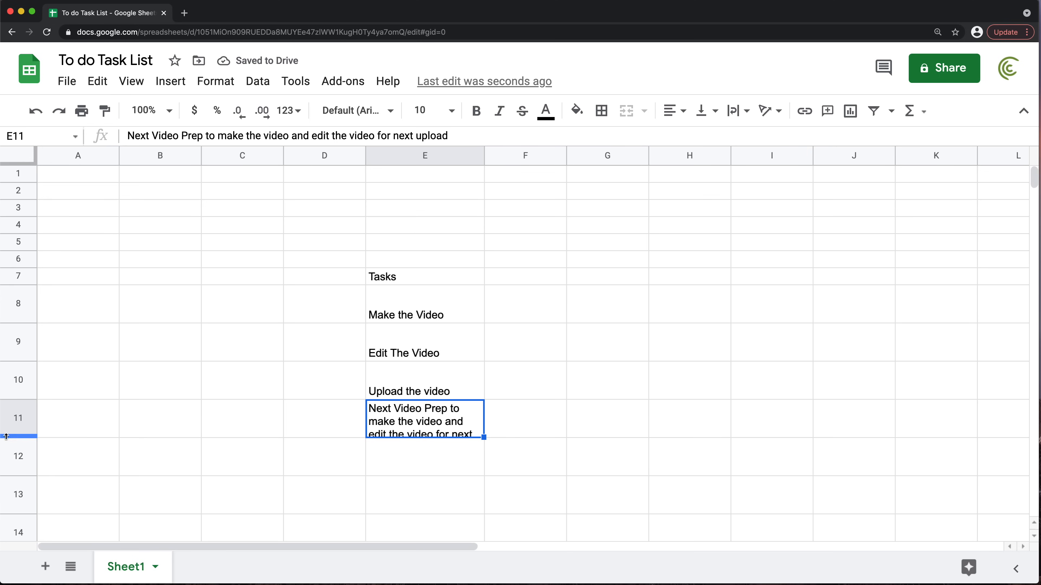
left_click_drag(9, 438, 12, 460)
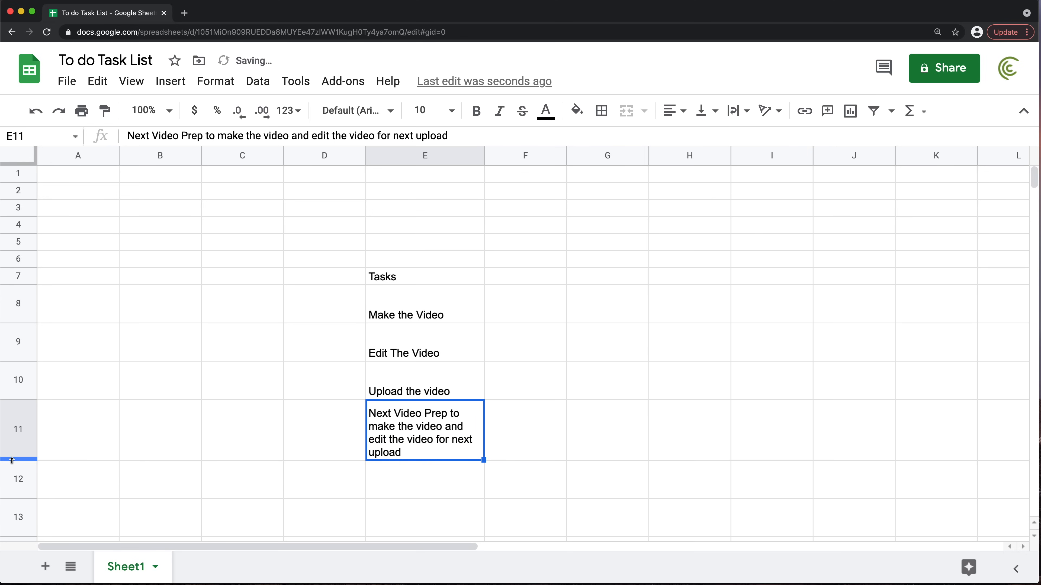
Align the contents of column E vertically to the middle
left_click(414, 154)
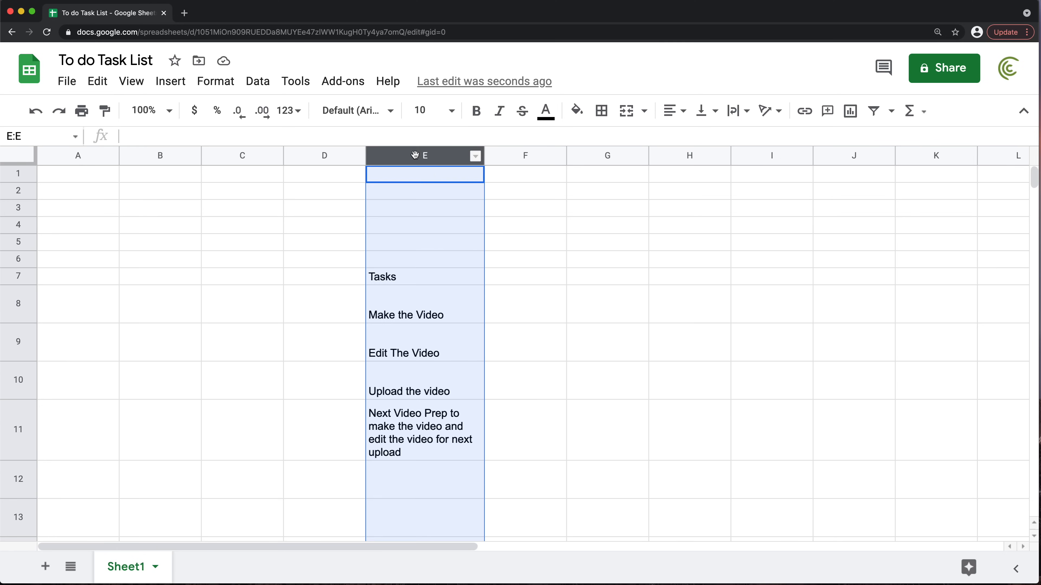
left_click(707, 111)
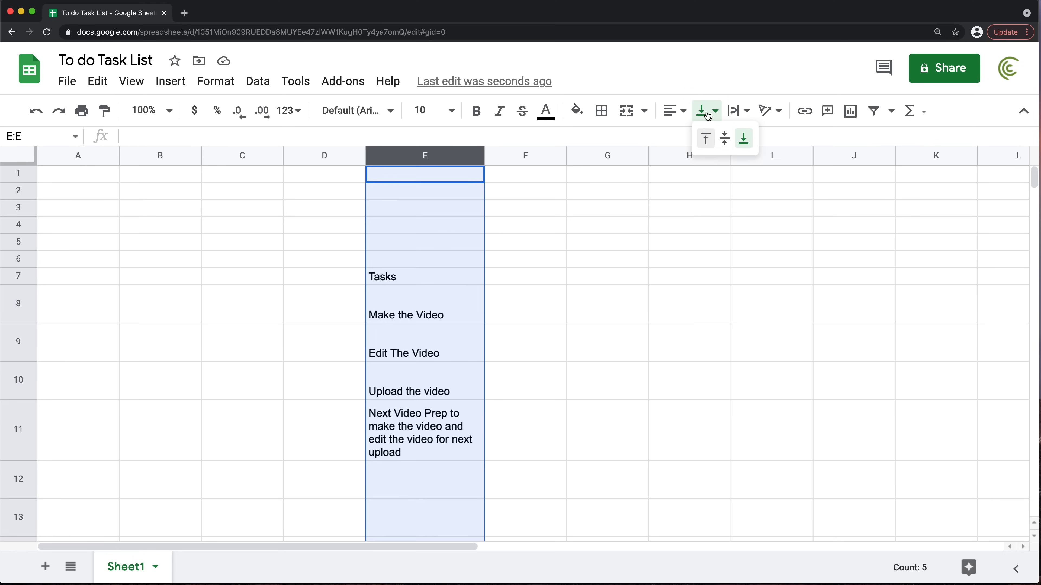
left_click(725, 139)
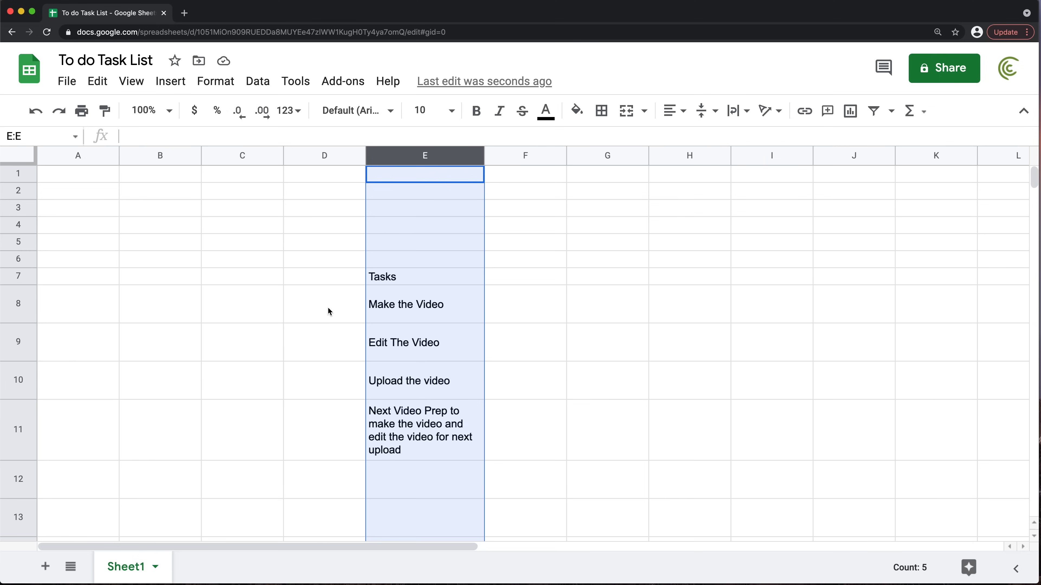
Add checkboxes to cells D8:D38 through data validation with the Checkbox criterion, rejecting invalid input
left_click_drag(329, 311, 310, 294)
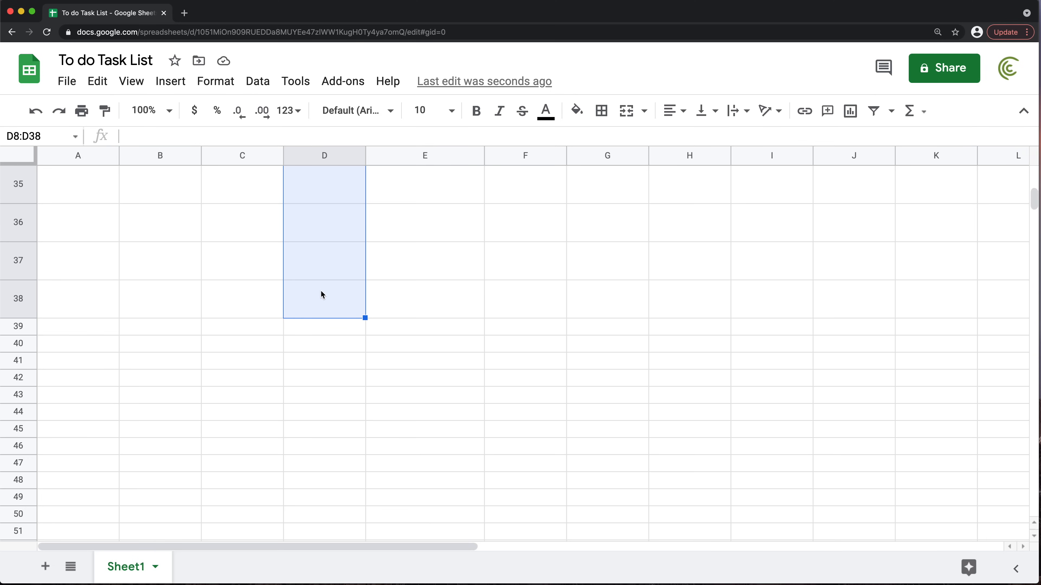
scroll(322, 287, "up", 15)
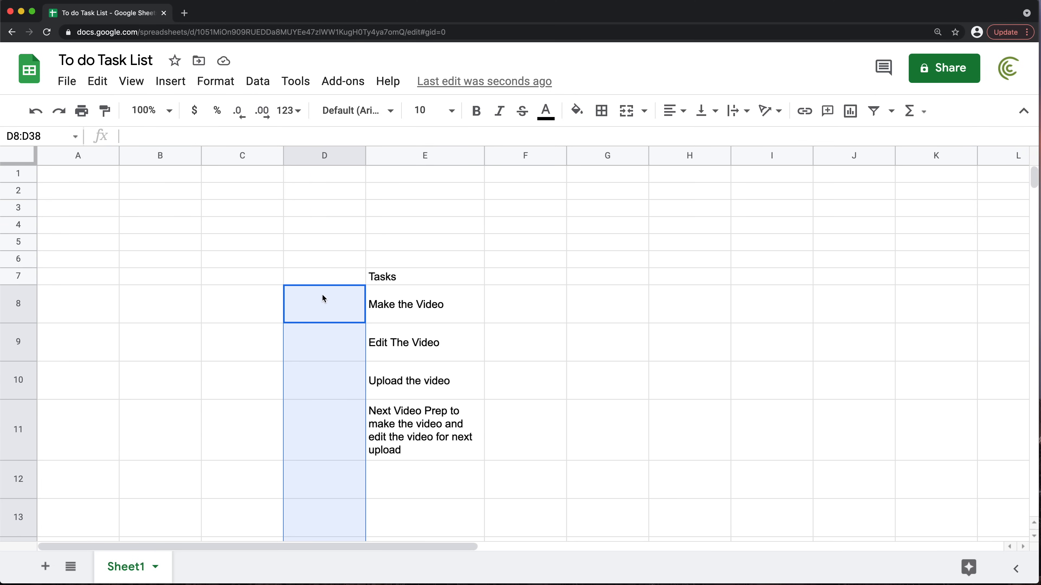
left_click(256, 82)
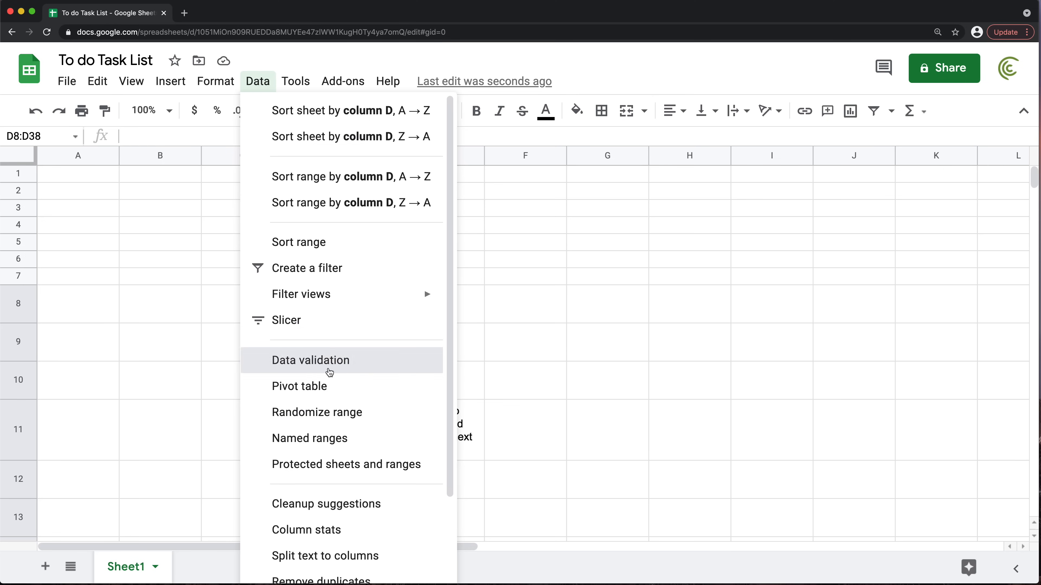
left_click(330, 372)
left_click(449, 274)
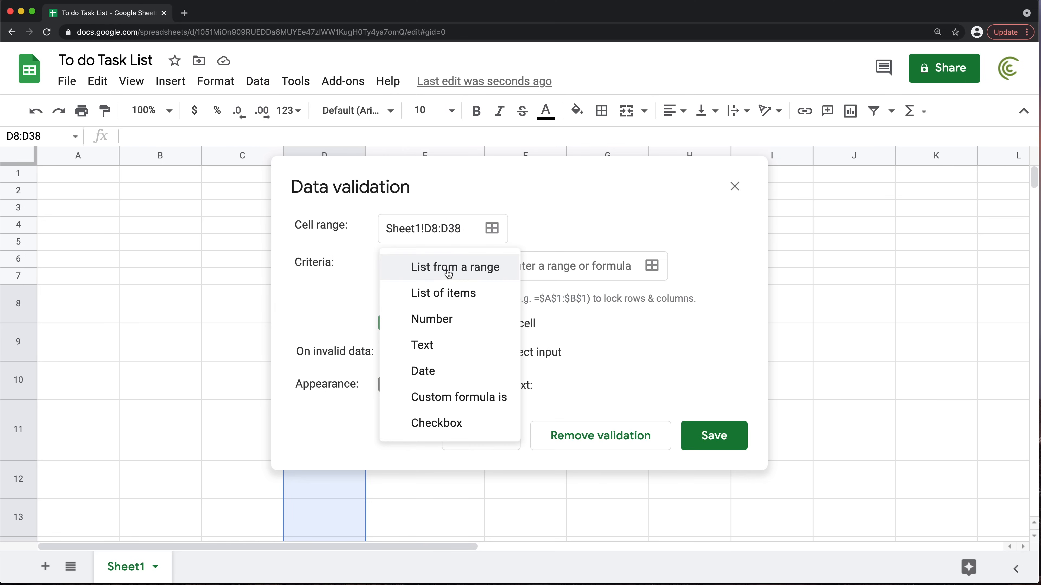
left_click(460, 429)
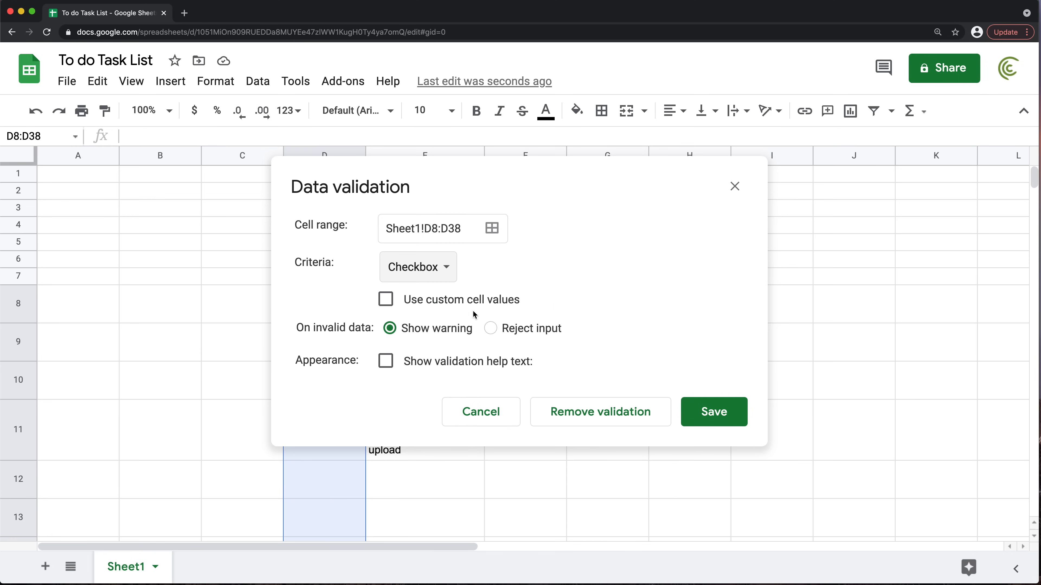
left_click(520, 332)
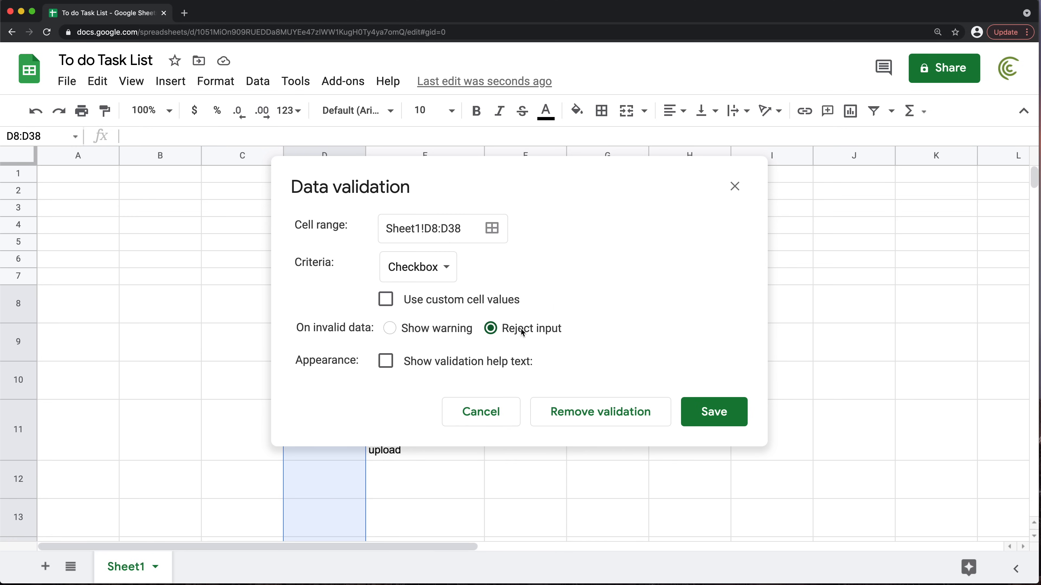
left_click(714, 418)
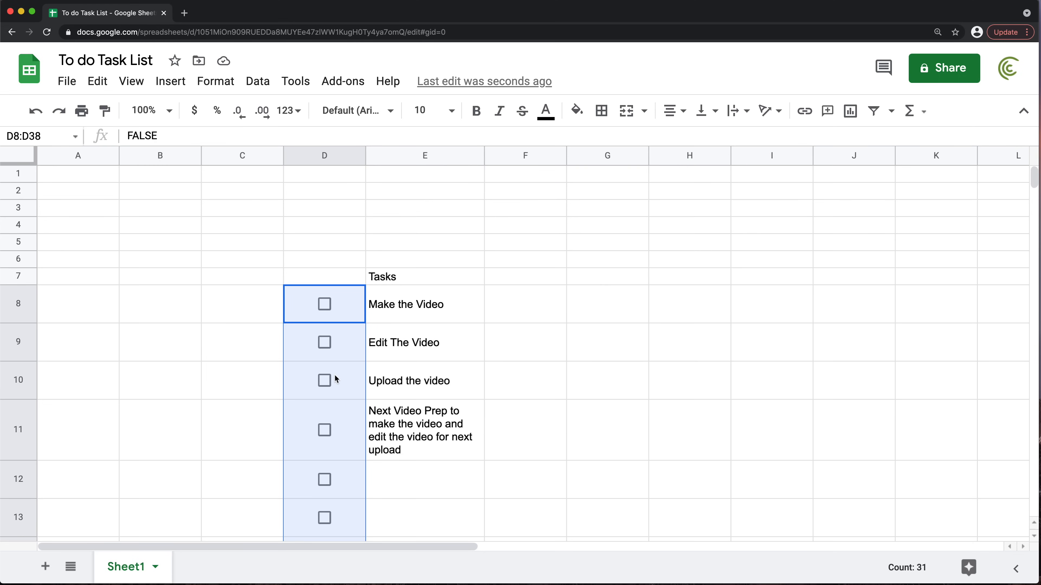
Align the checkboxes in D8:D38 to the right and narrow column D to about half its width
left_click(675, 111)
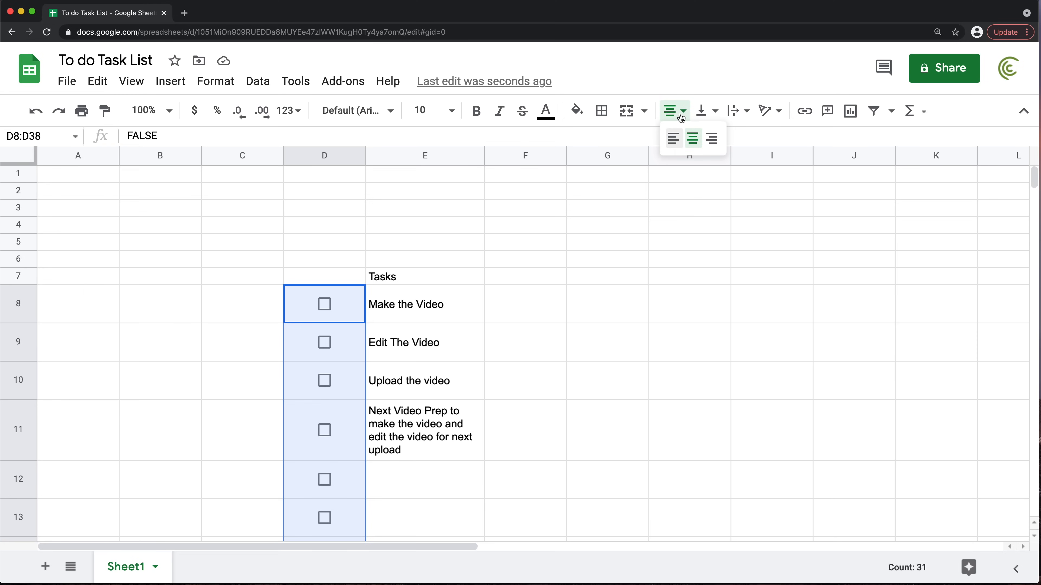
left_click(711, 143)
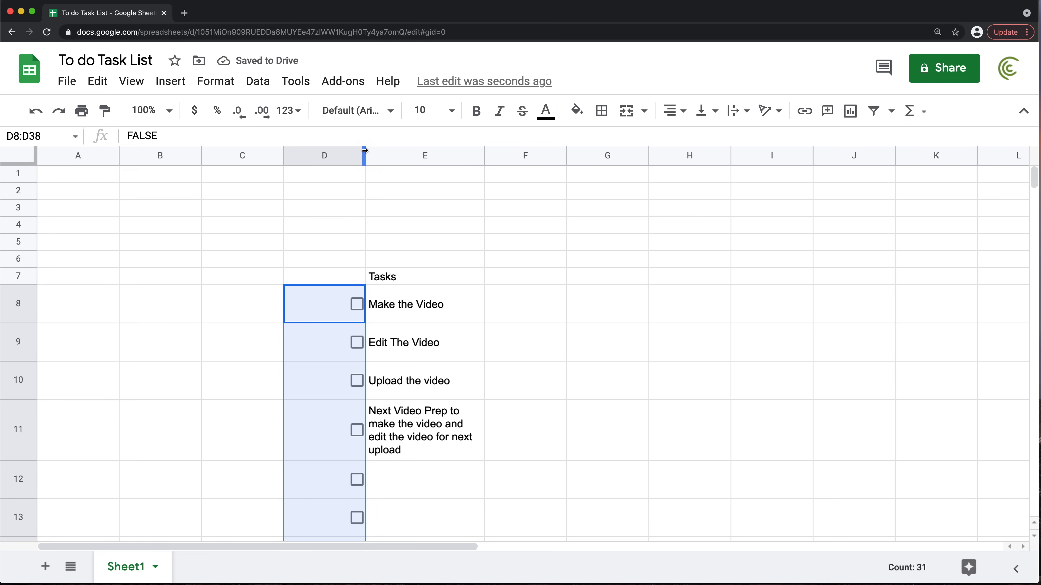
left_click_drag(365, 156, 322, 161)
Enter the header Done in D7 above the checkboxes, and hide the sheet's gridlines
left_click(312, 283)
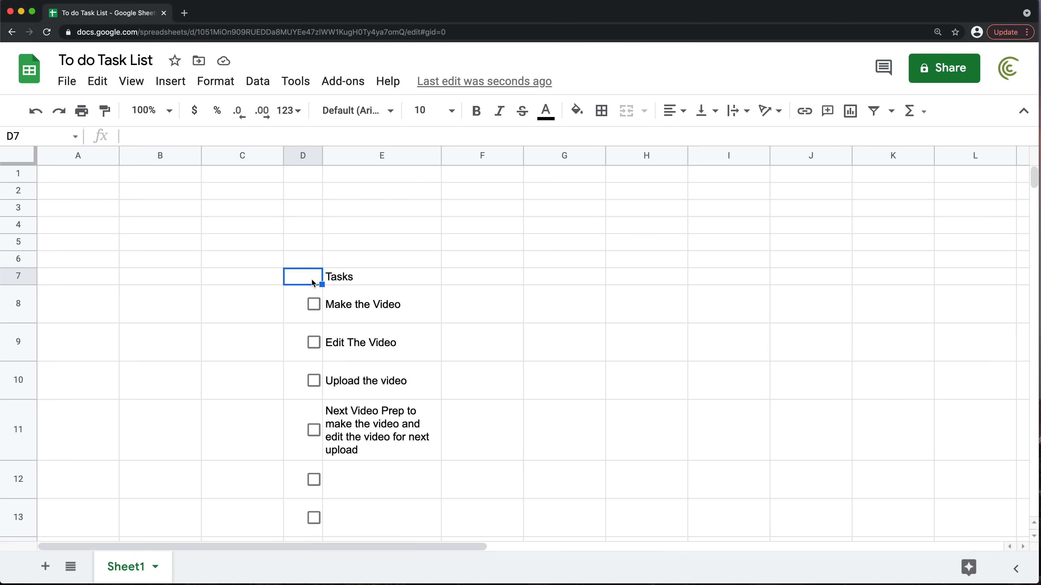
type("Done")
key("Return")
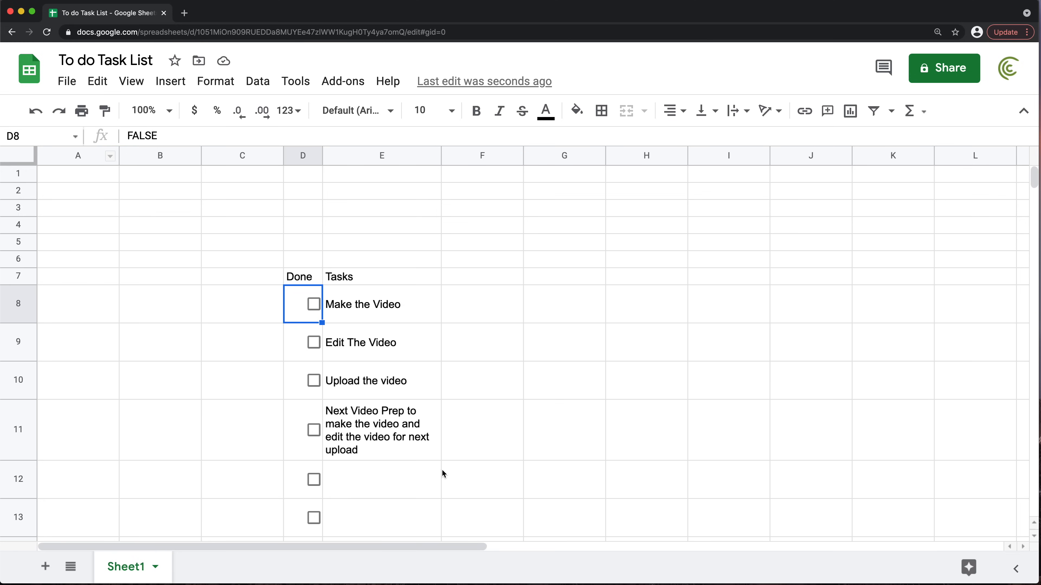
left_click(139, 90)
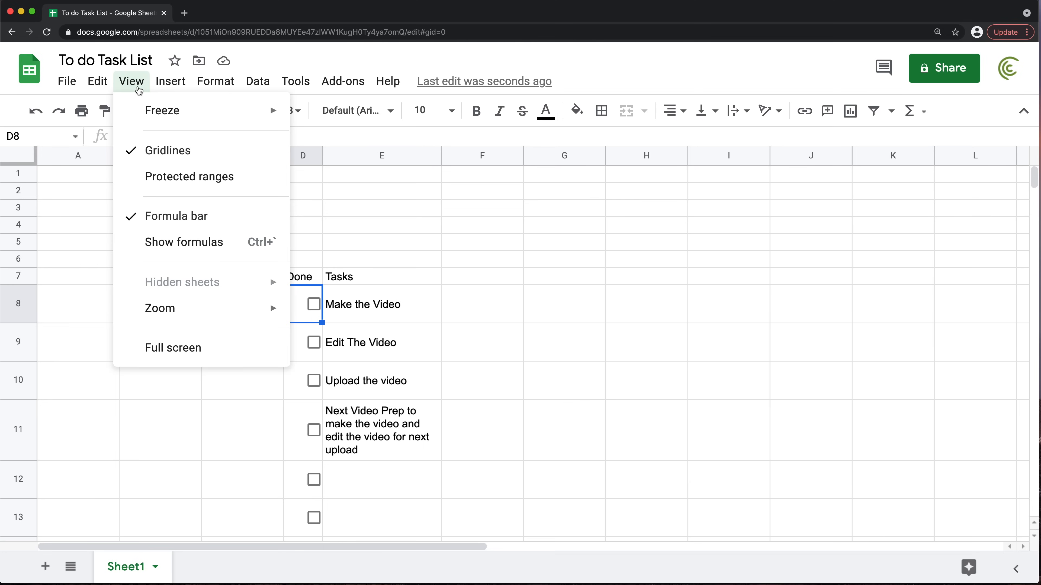
left_click(179, 158)
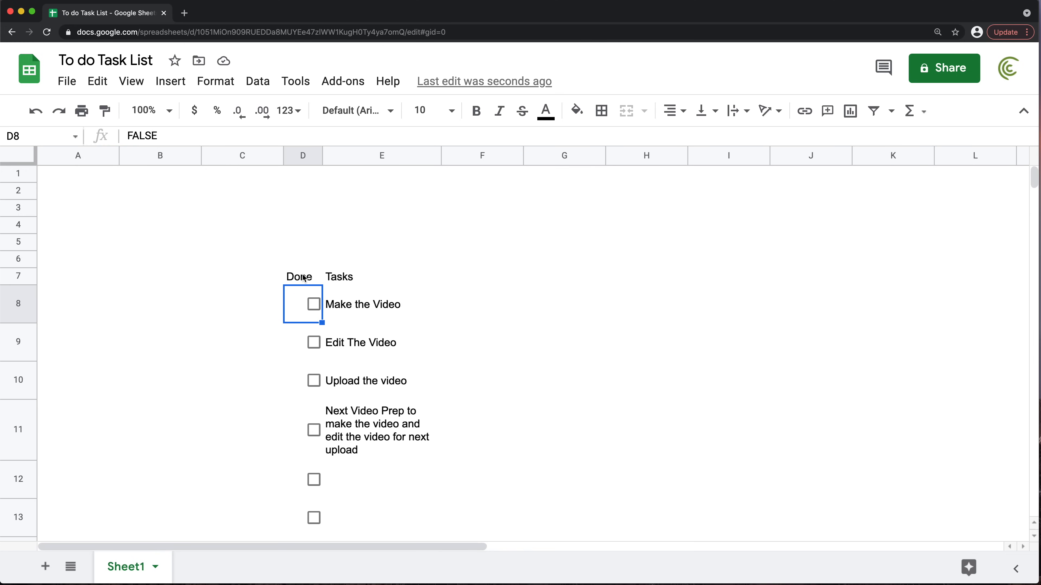
Fill the header cells D7:E7 with a medium blue background
left_click_drag(303, 278, 385, 278)
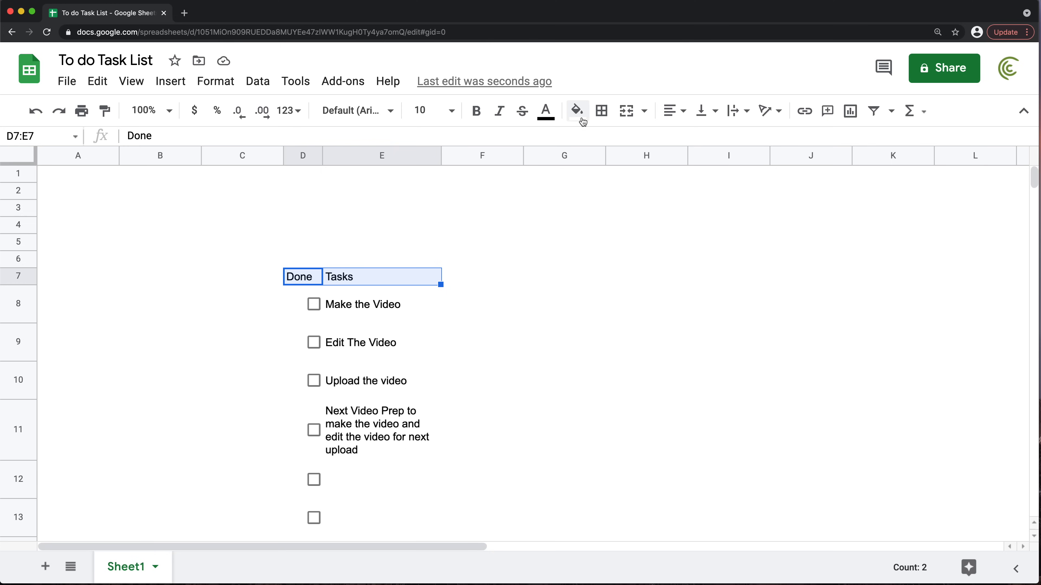
left_click(577, 111)
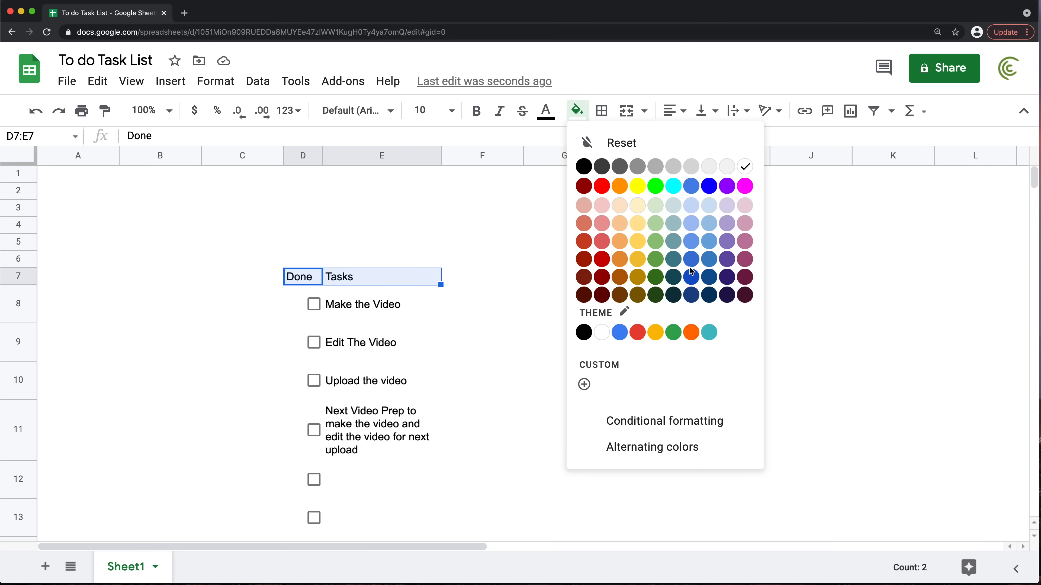
left_click(691, 258)
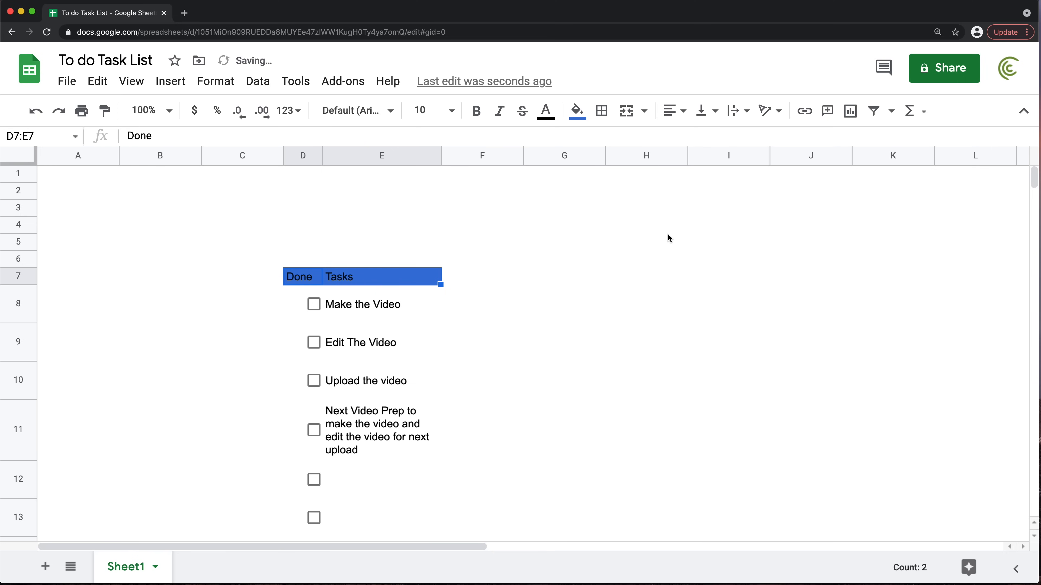
Set the fill of header cells D7:E7 to the custom colour #d91e36ff and make their text white
left_click(578, 119)
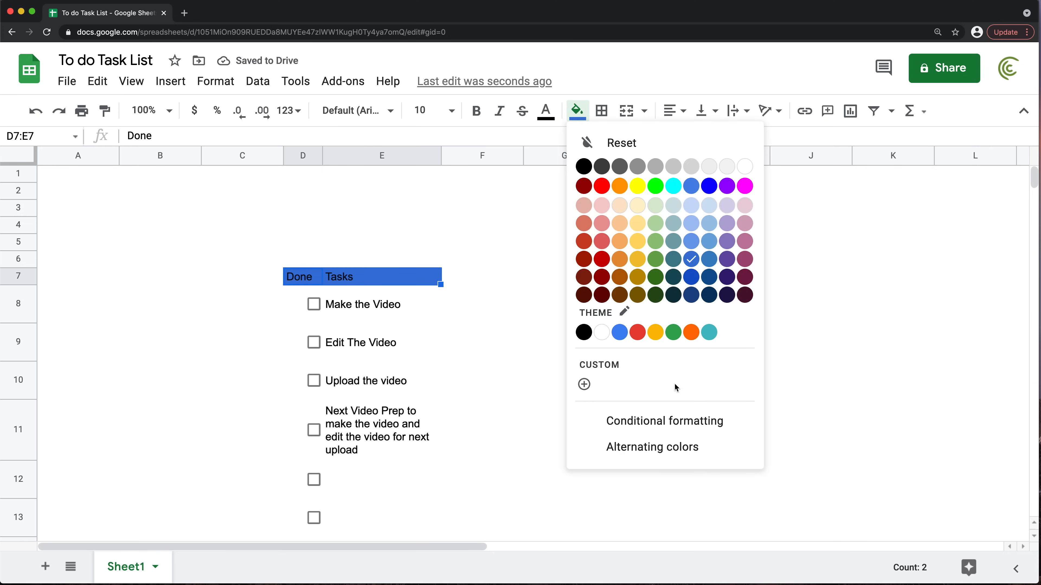
left_click(599, 368)
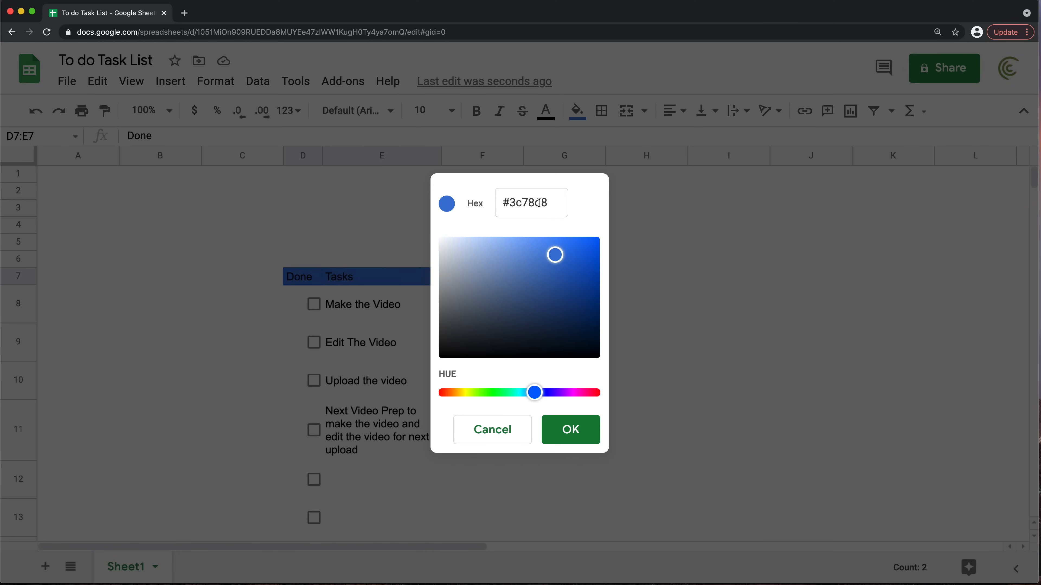
left_click_drag(551, 204, 465, 203)
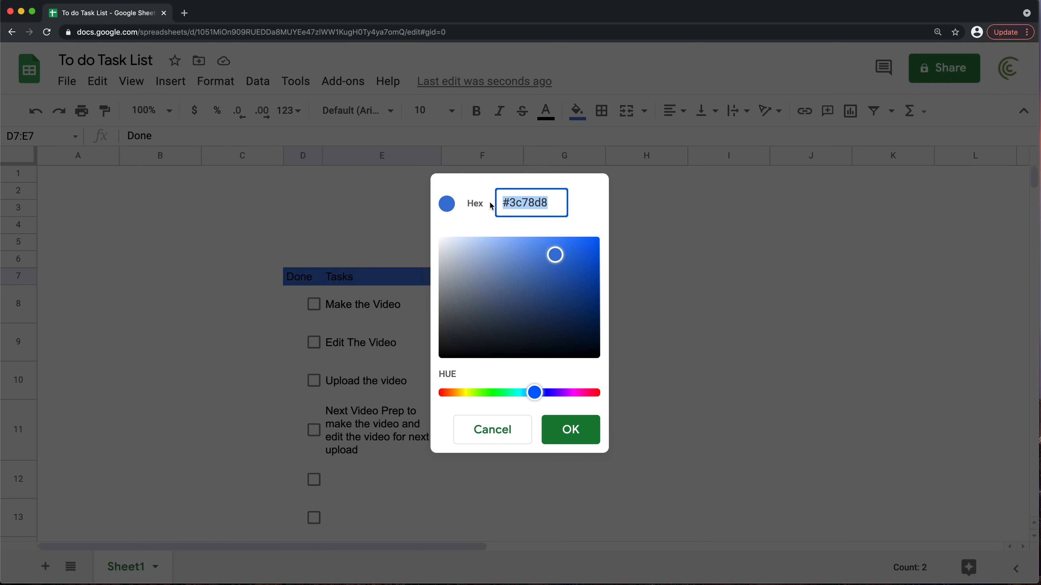
type("#d91e36")
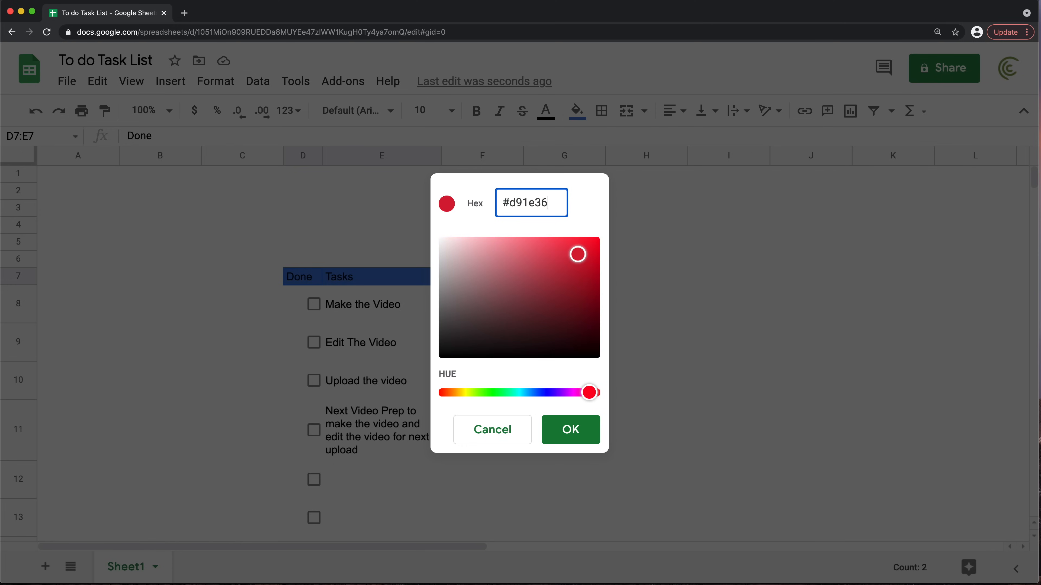
type("ff")
left_click(571, 432)
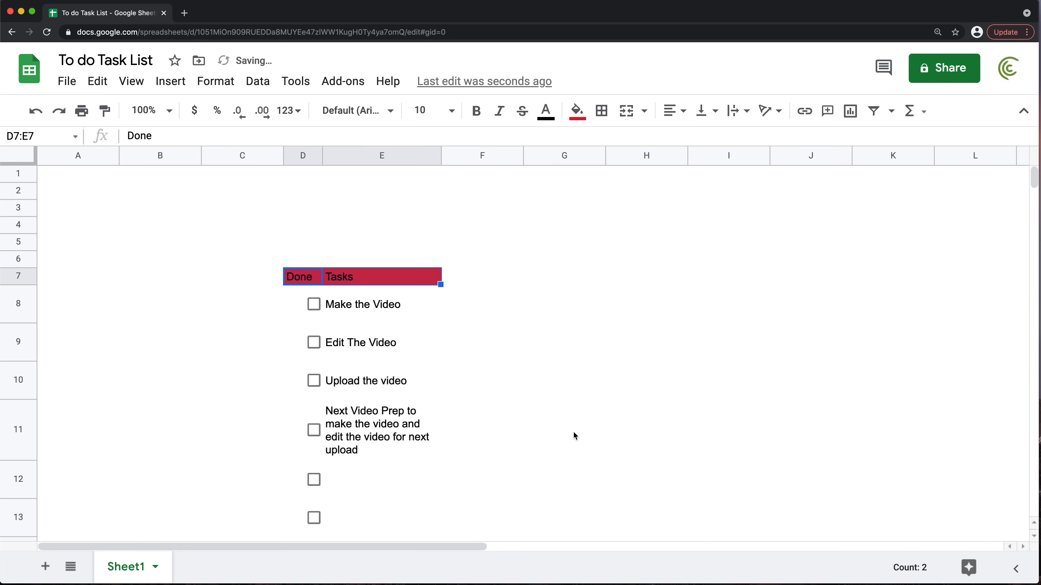
left_click(545, 111)
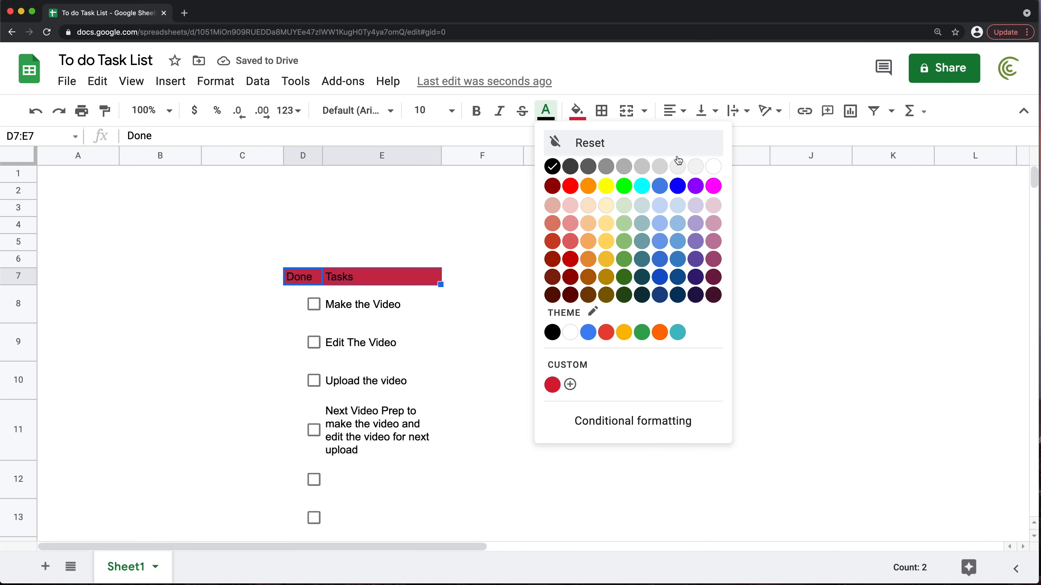
left_click(714, 167)
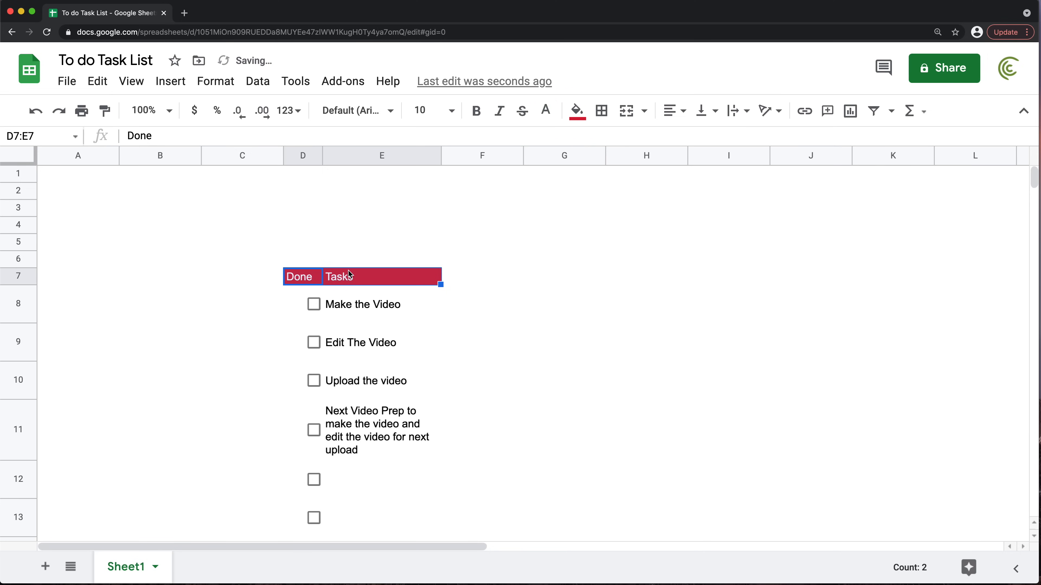
Fill the block D1:E6 above the headers with the custom colour #ed7674ff
left_click_drag(350, 263, 305, 176)
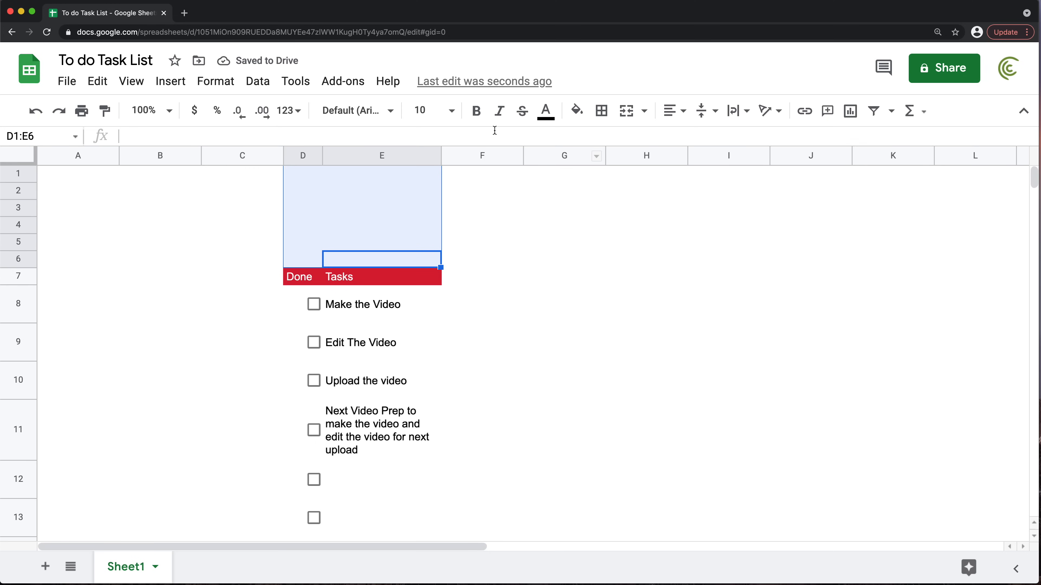
left_click(577, 111)
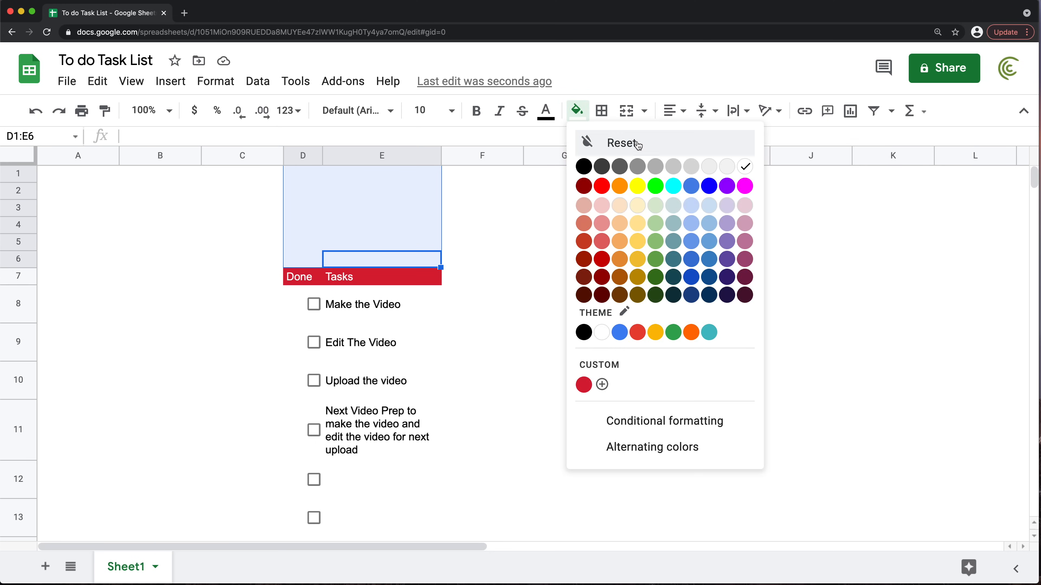
left_click(602, 384)
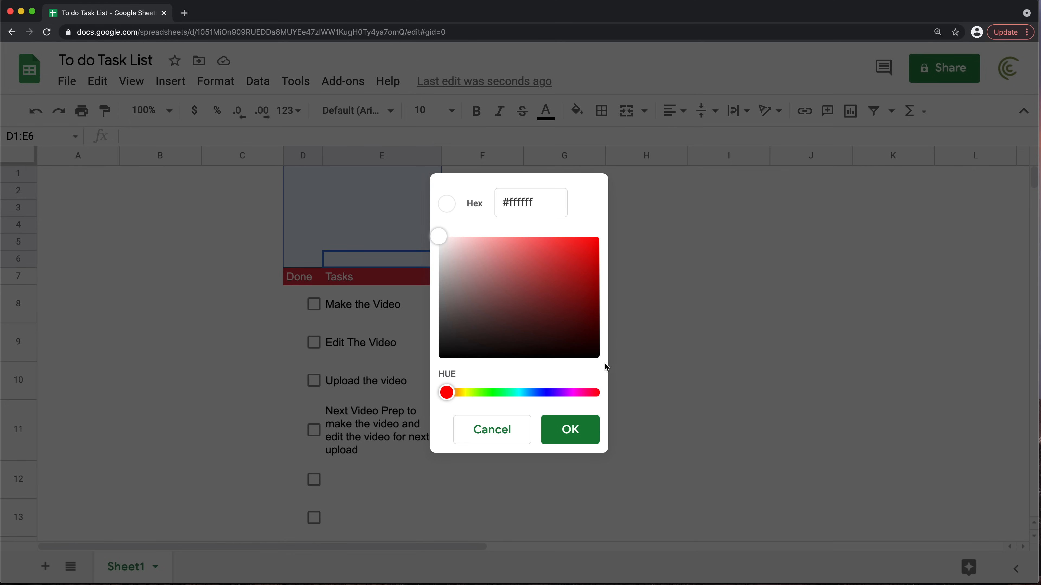
left_click(539, 204)
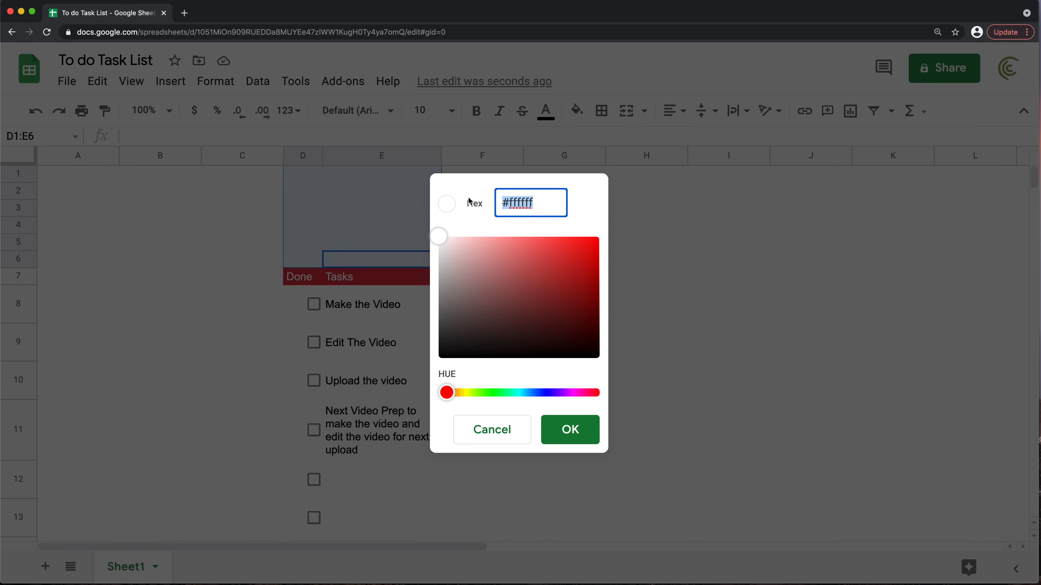
type("#ed7674")
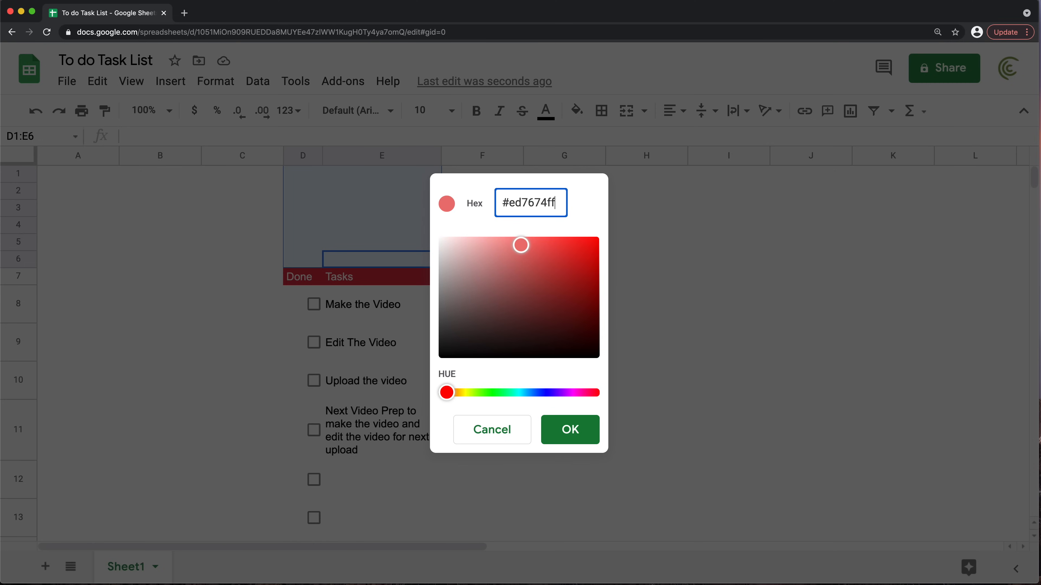
left_click(569, 434)
left_click(457, 323)
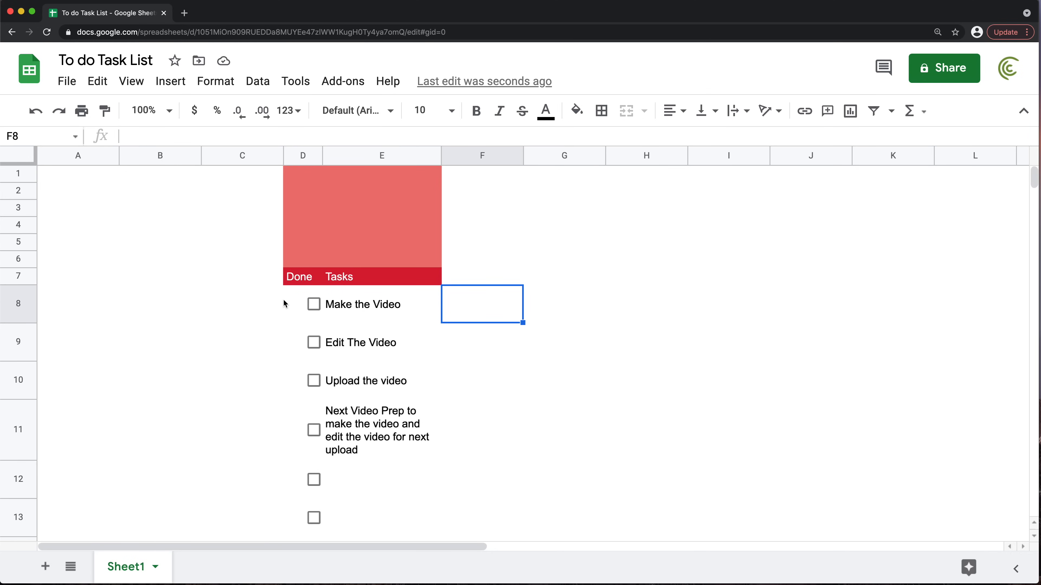
Select the task rows D8:E38 and set their border colour to a custom slate grey
left_click(289, 320)
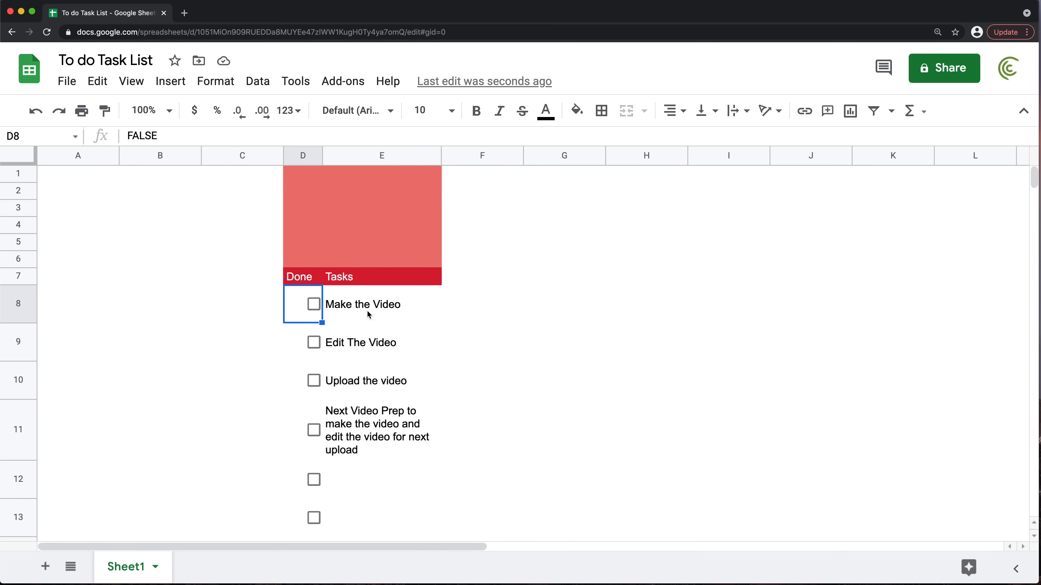
left_click(376, 303)
left_click_drag(291, 302, 364, 336)
scroll(370, 303, "up", 10)
scroll(370, 302, "up", 3)
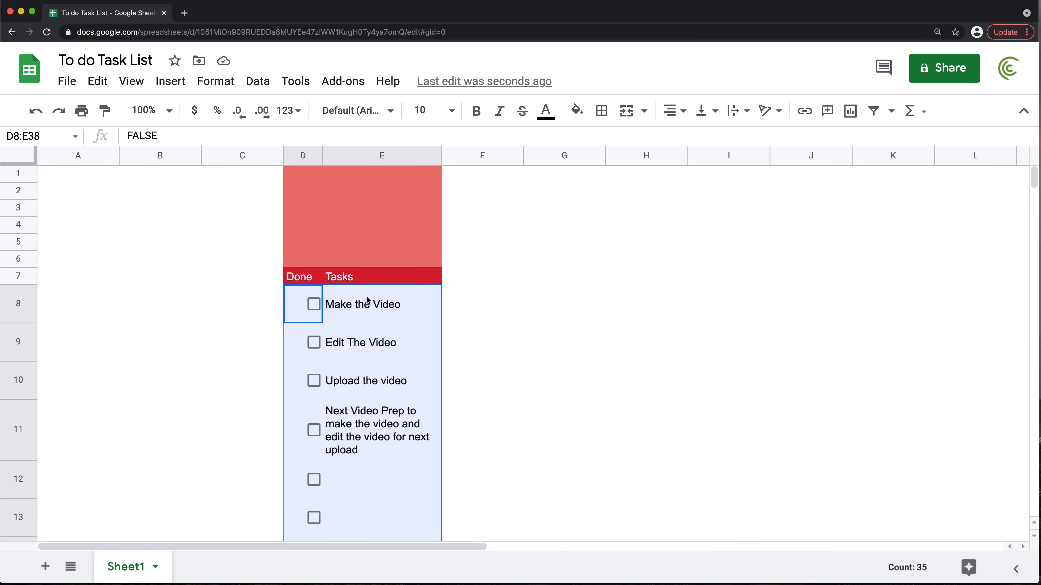
left_click(602, 112)
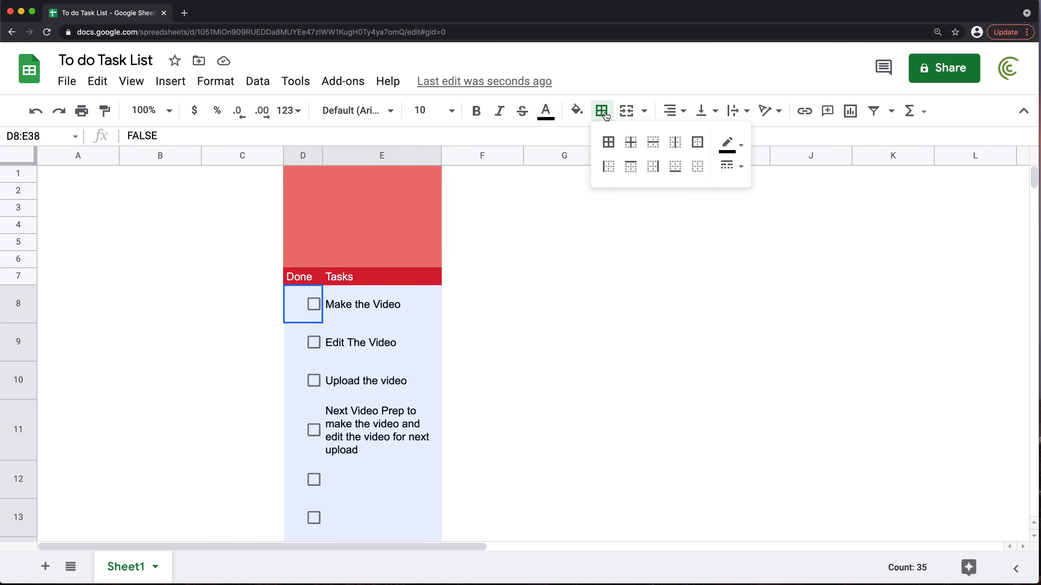
left_click(736, 149)
left_click(736, 148)
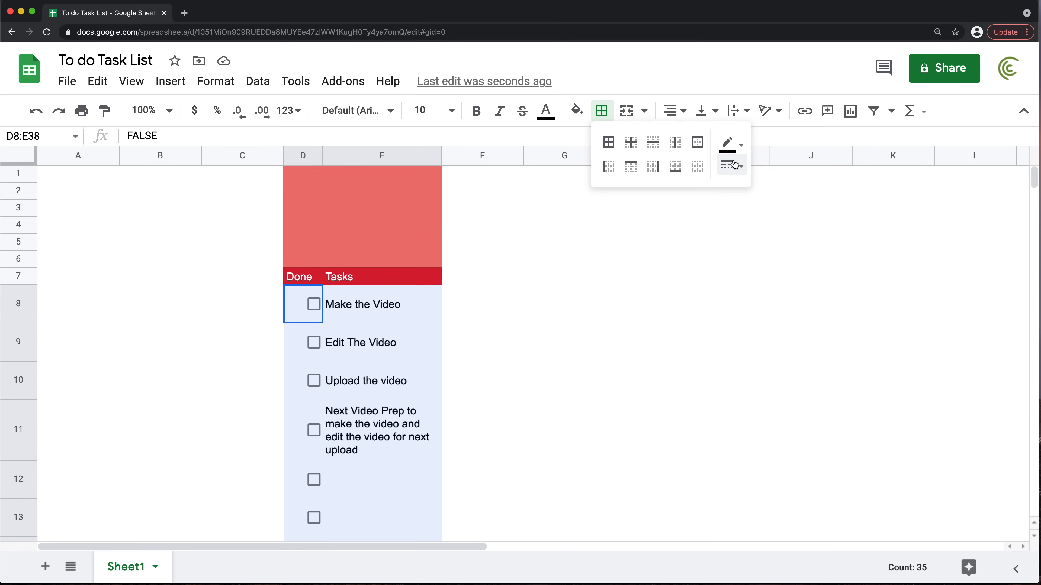
left_click(732, 165)
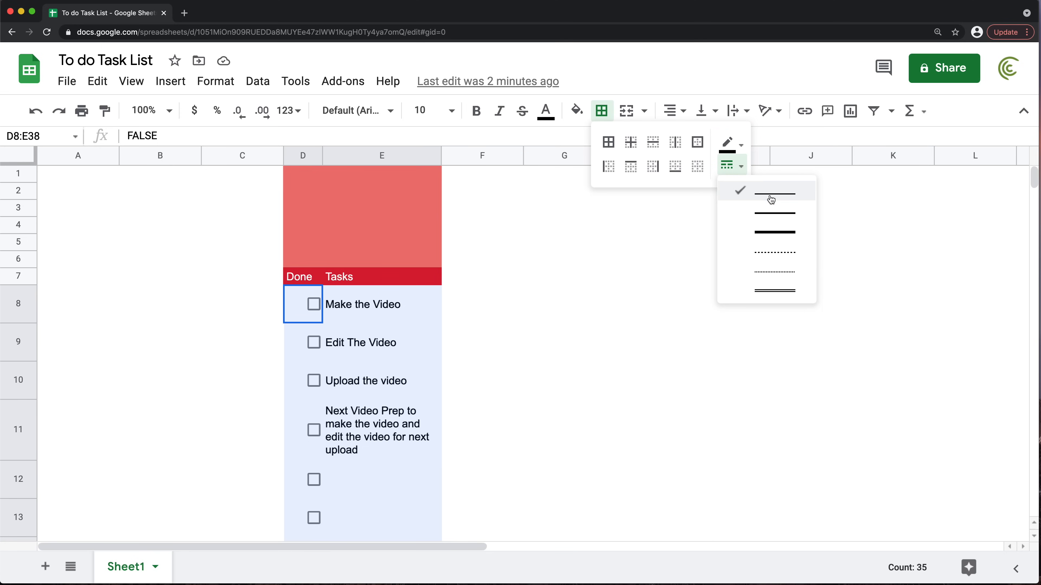
left_click(734, 151)
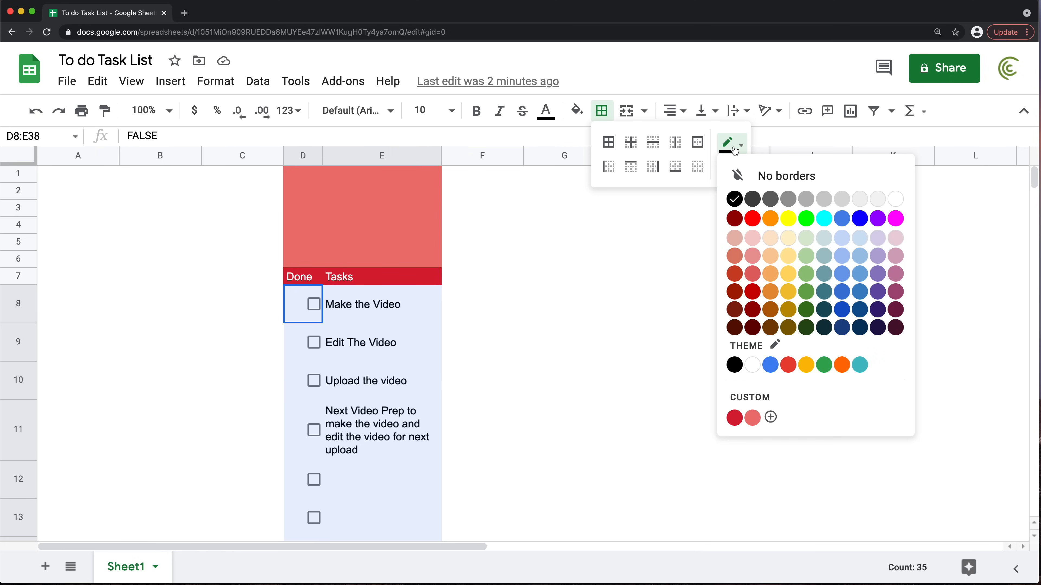
left_click(752, 398)
left_click_drag(561, 201, 480, 197)
type("#")
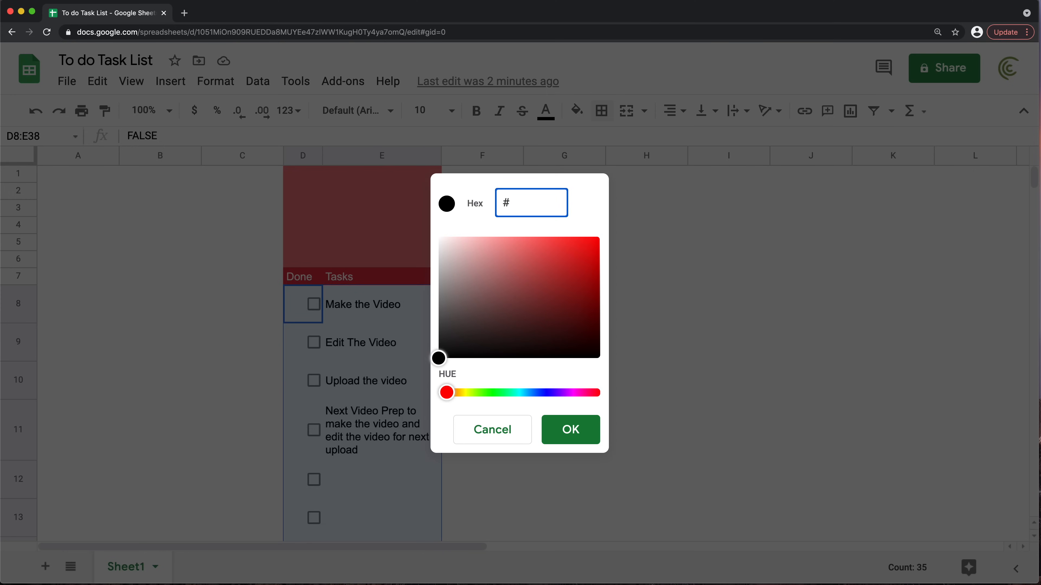
type("6c6f7")
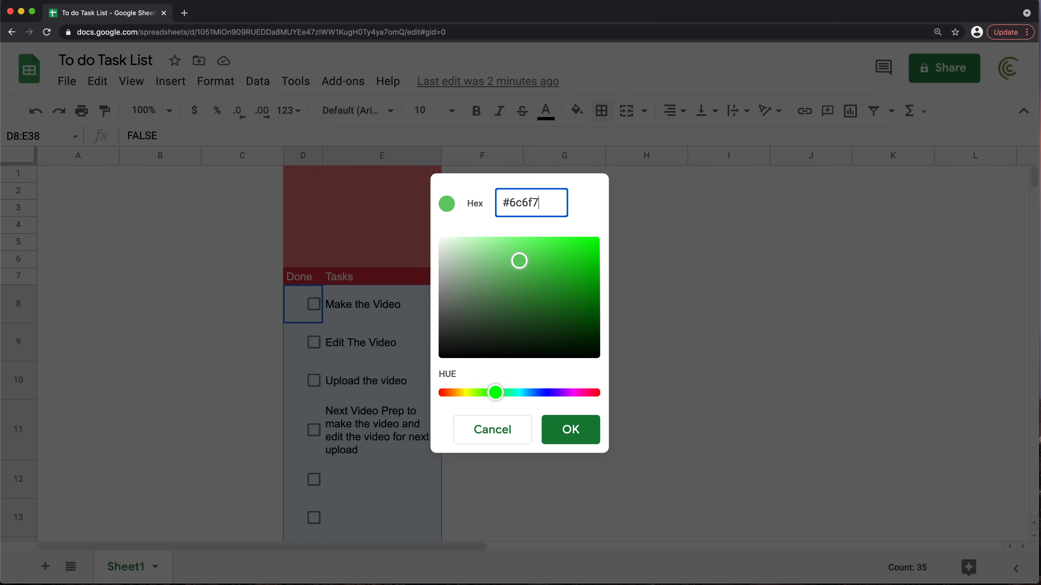
type("ff")
left_click(570, 429)
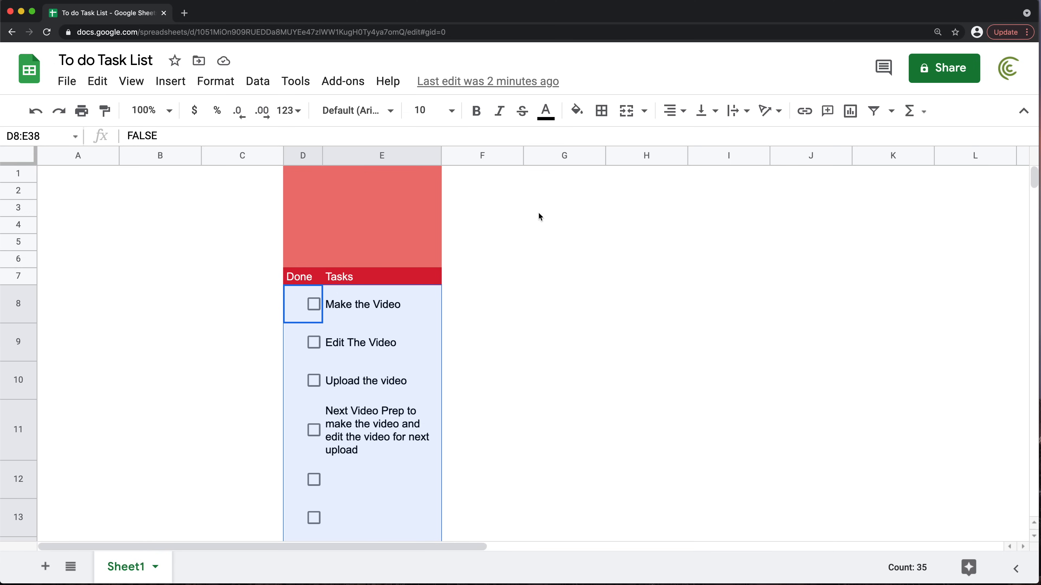
Apply horizontal borders between the task rows D8:E38
left_click(601, 111)
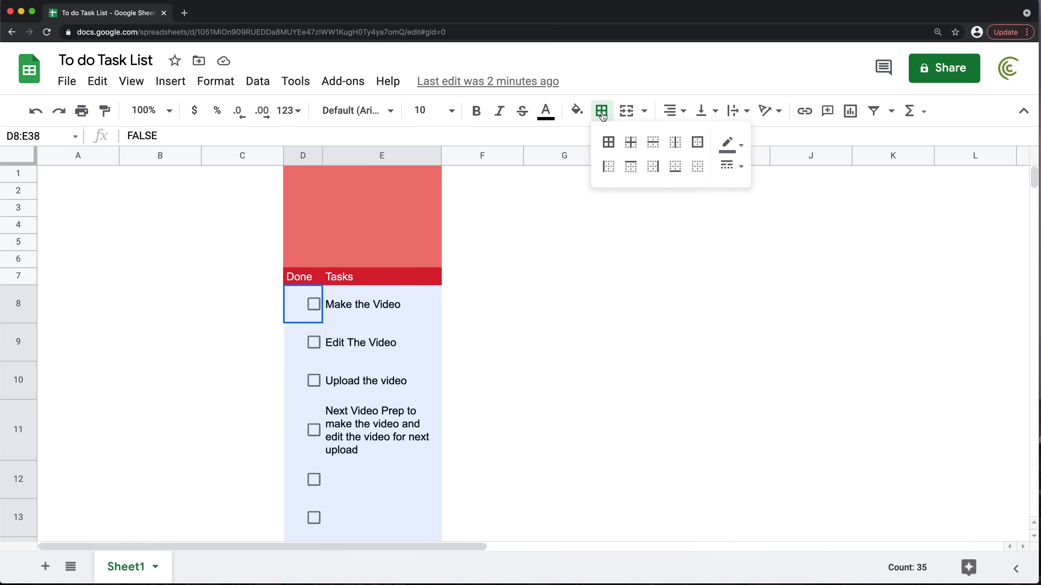
left_click(655, 145)
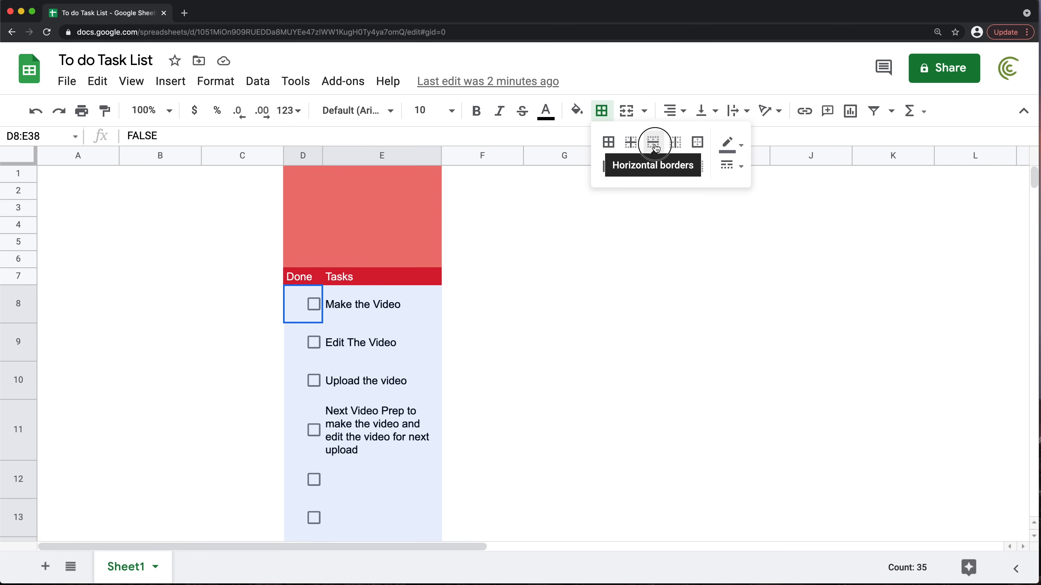
left_click(549, 420)
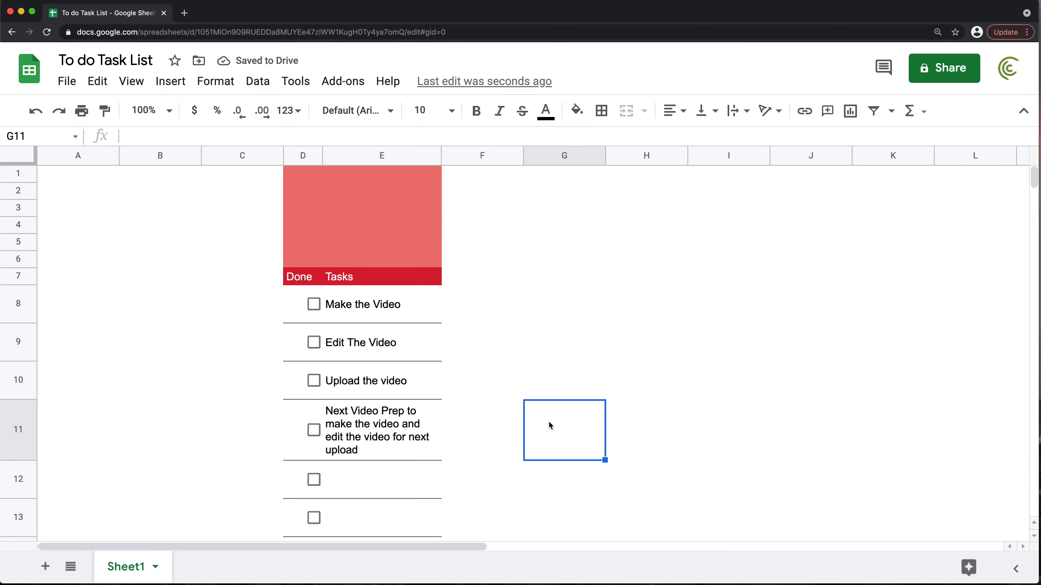
Tick the Done checkbox for the Make the Video task
scroll(387, 361, "down", 1)
scroll(389, 357, "up", 1)
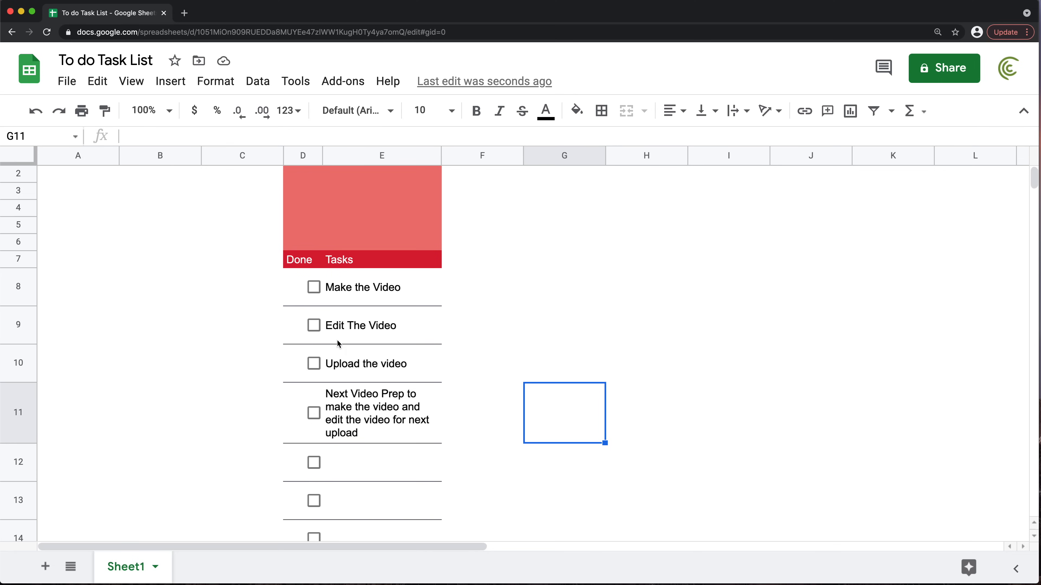
left_click(313, 287)
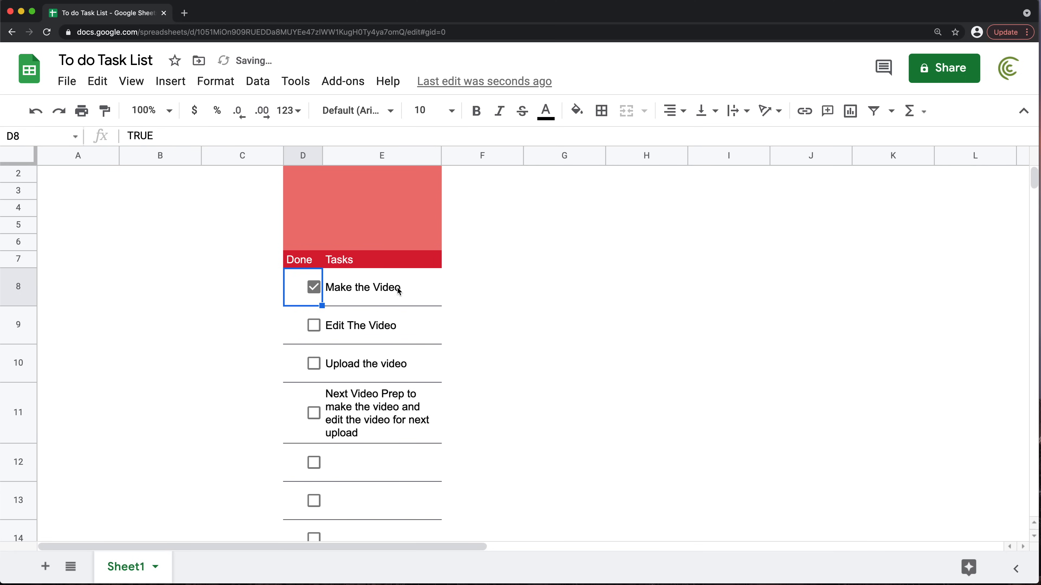
left_click_drag(340, 284, 288, 291)
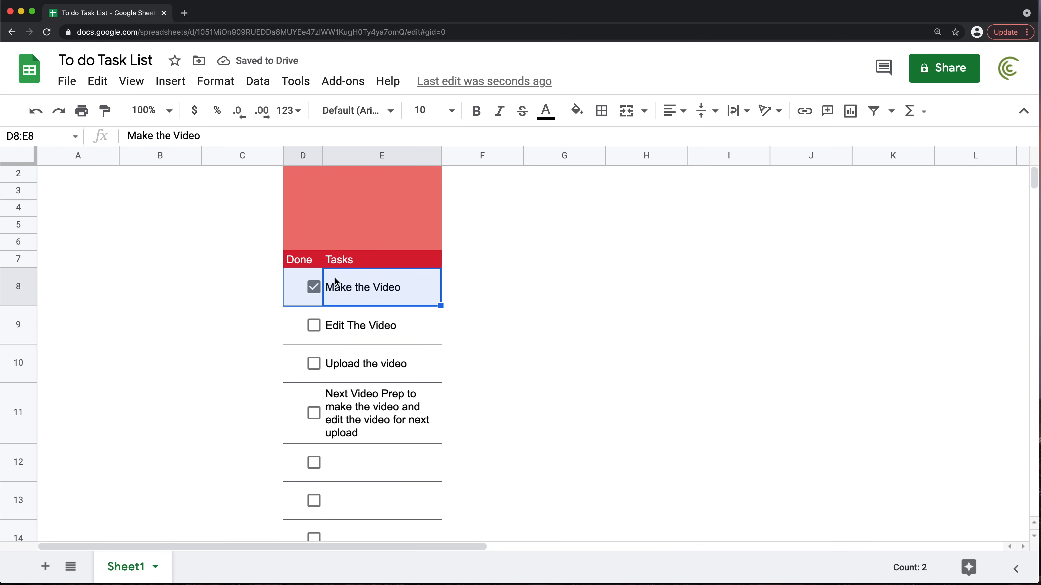
left_click(368, 288)
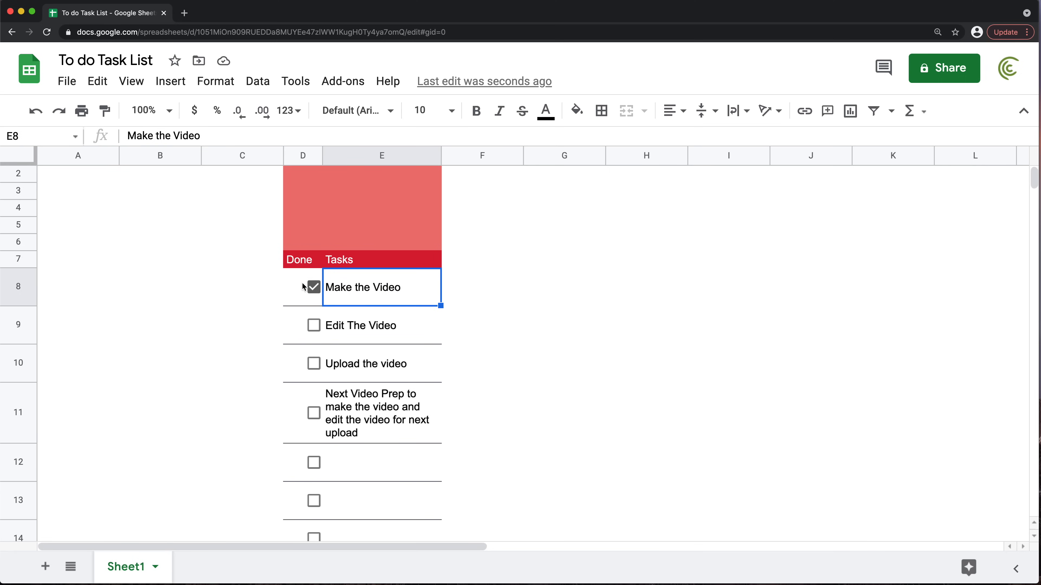
left_click(313, 287)
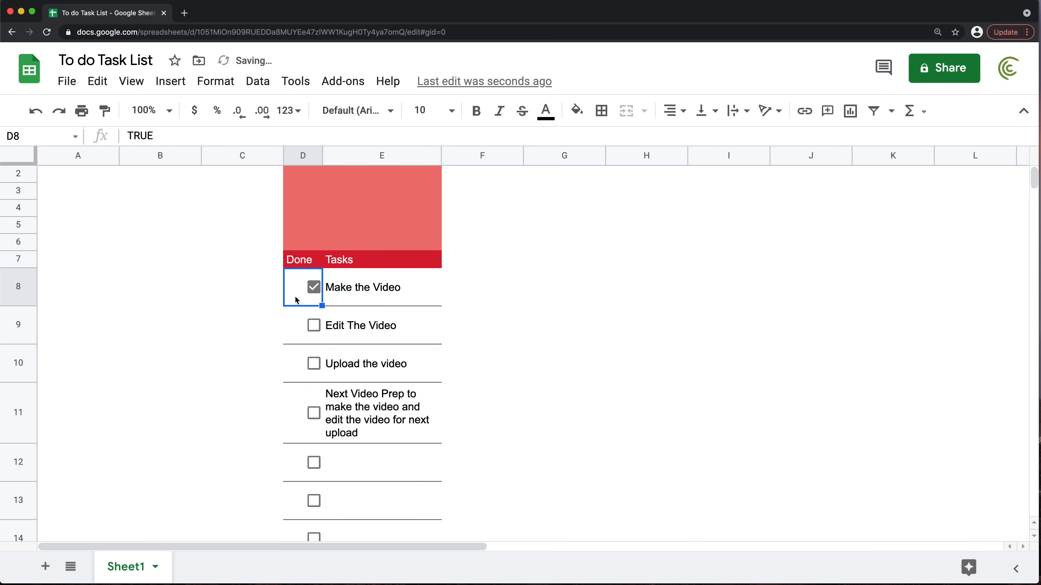
Start a conditional formatting rule for the task rows D8:E38 with a custom formula as its condition
left_click_drag(295, 289, 369, 473)
scroll(362, 334, "up", 15)
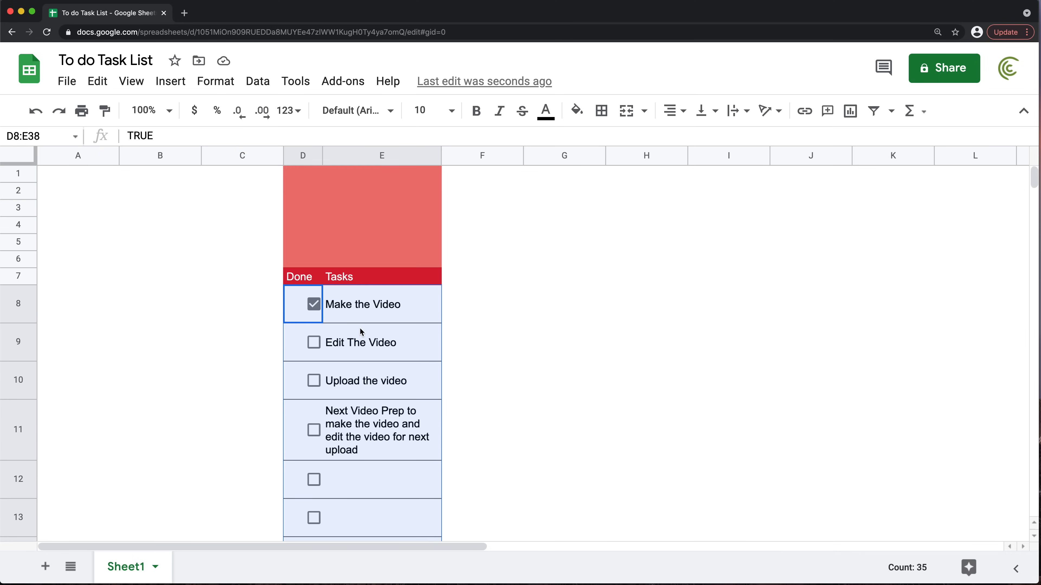
left_click(215, 81)
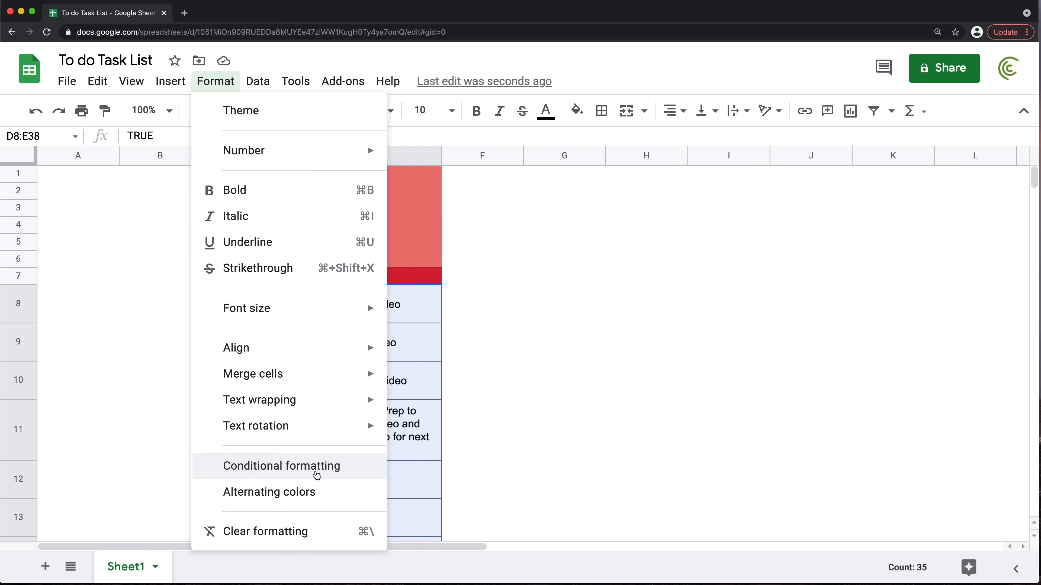
left_click(316, 475)
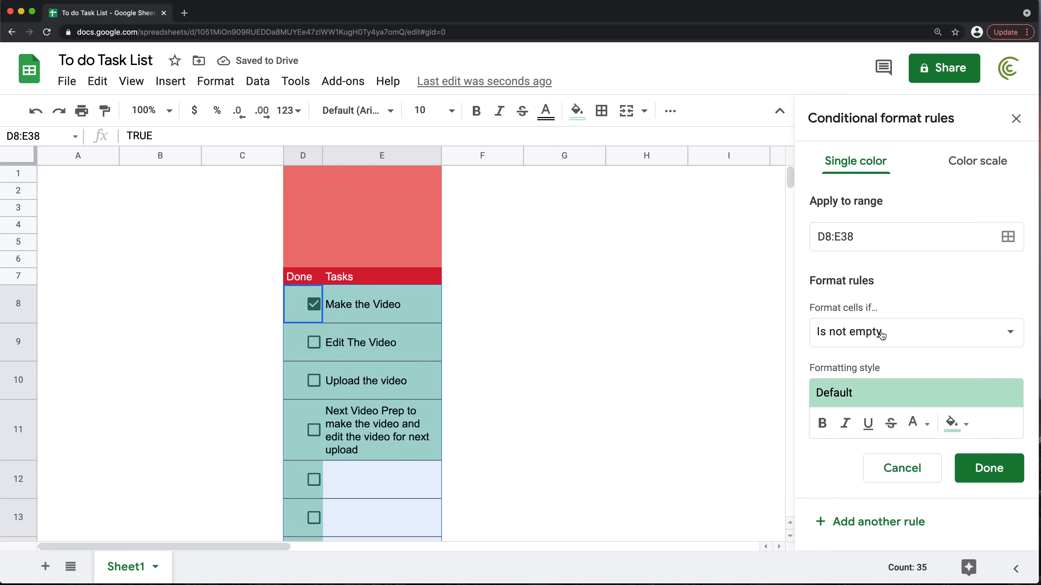
left_click(866, 331)
scroll(860, 435, "down", 5)
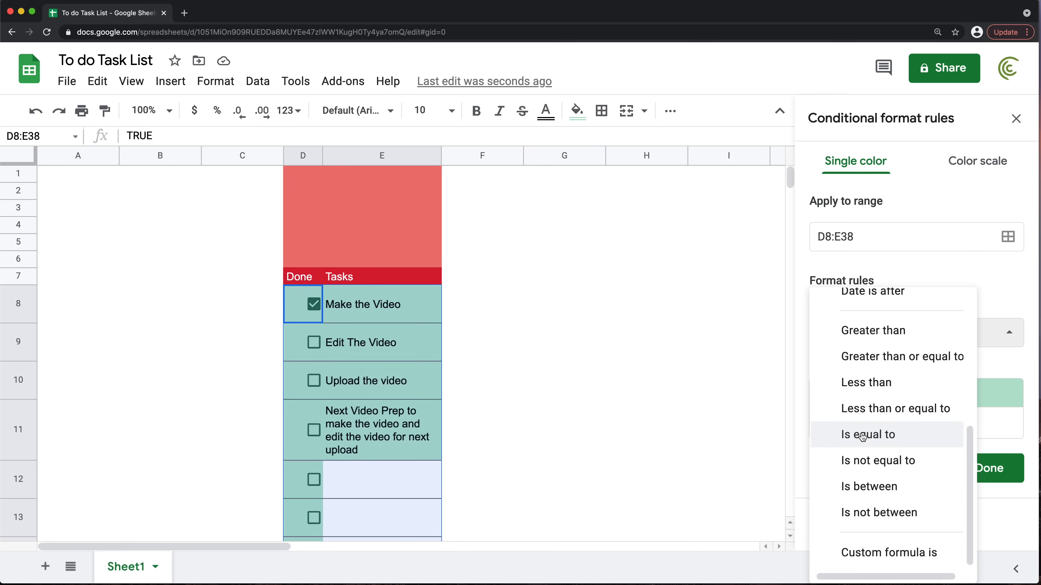
left_click(885, 551)
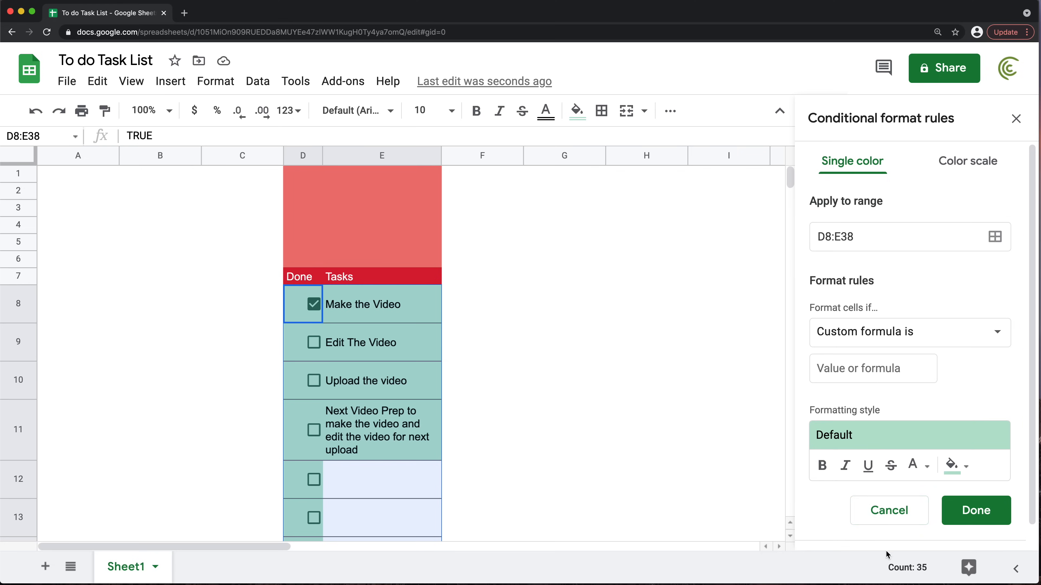
Enter =$D8 as the custom formula of the conditional formatting rule
left_click(845, 377)
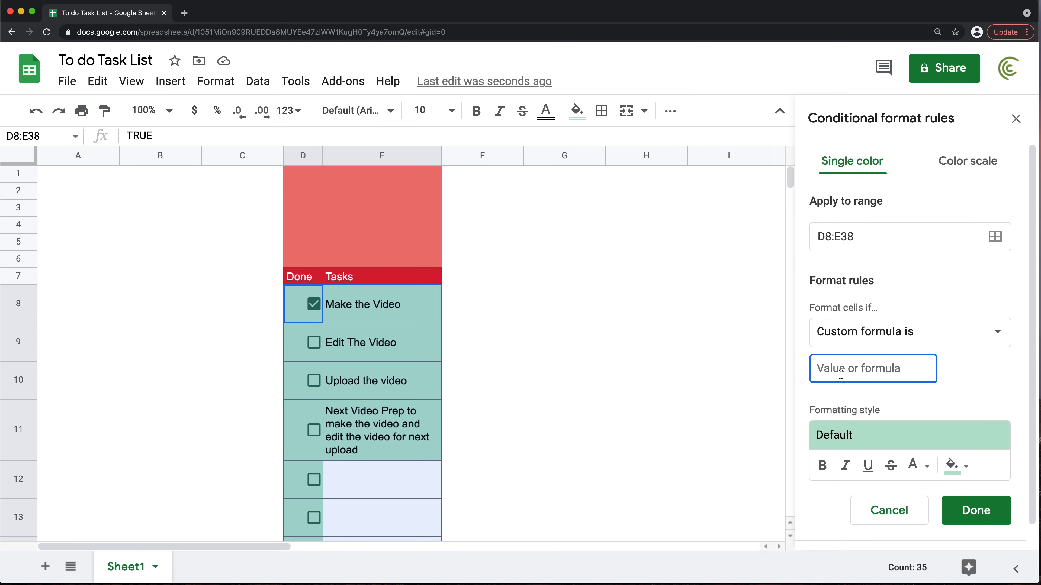
type("=")
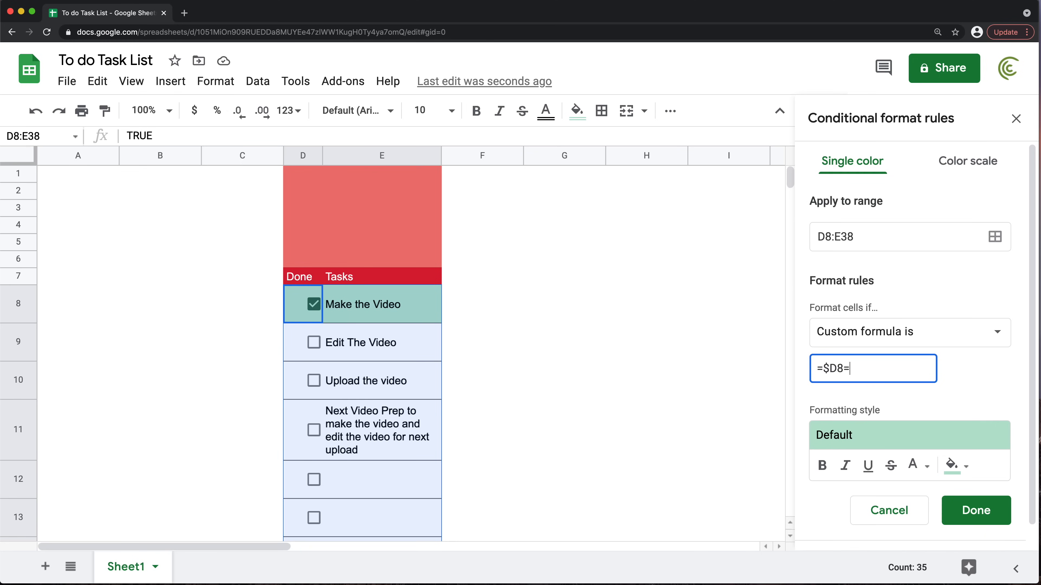
type("TRUE")
key("BackSpace")
key("BackSpace")
key("BackSpace")
Set the rule's fill to the custom colour #190b28ff
left_click(965, 473)
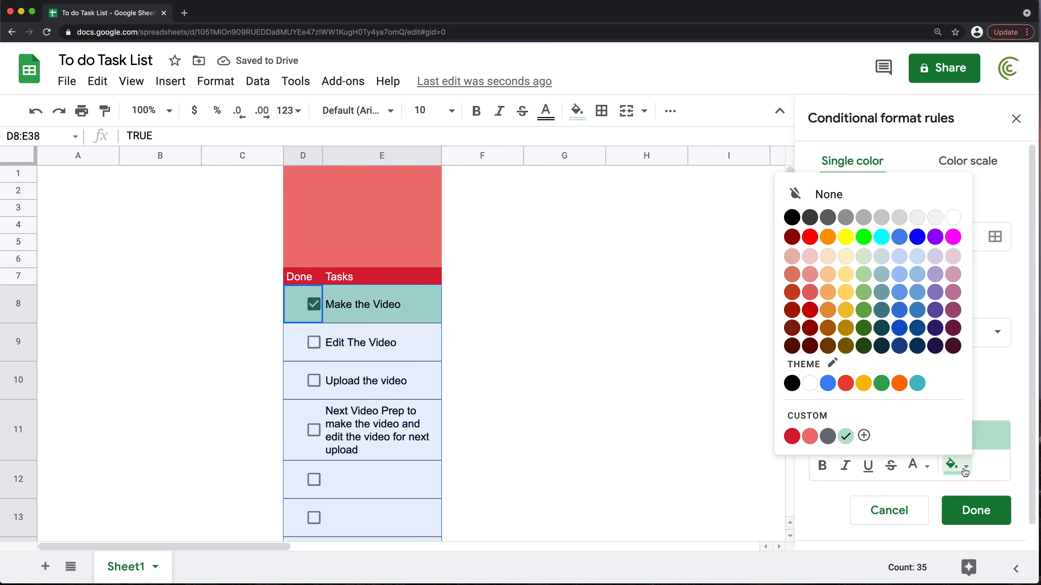
left_click(966, 474)
left_click(959, 470)
left_click(797, 437)
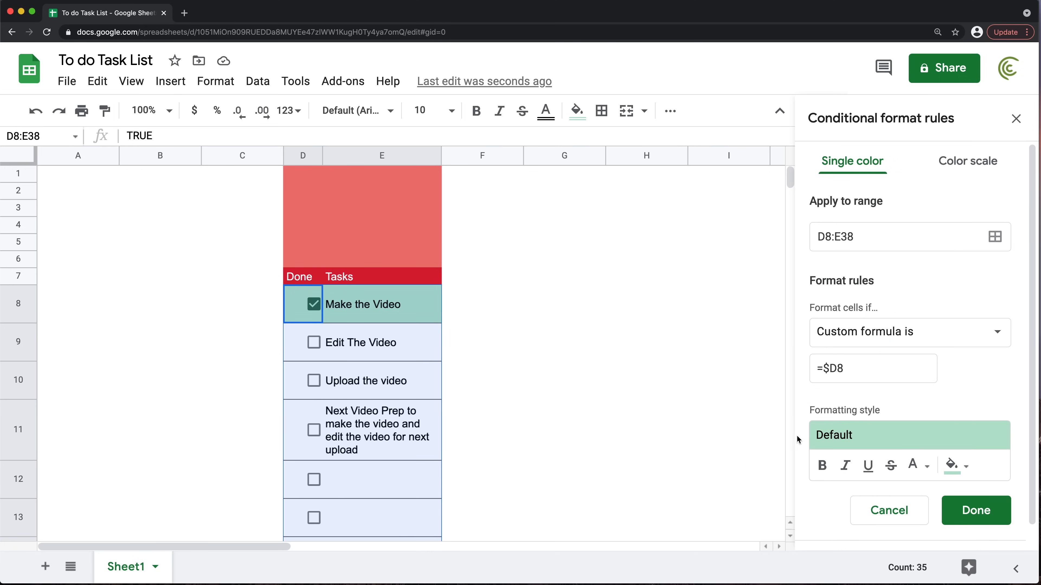
left_click(959, 467)
left_click(920, 465)
left_click(957, 465)
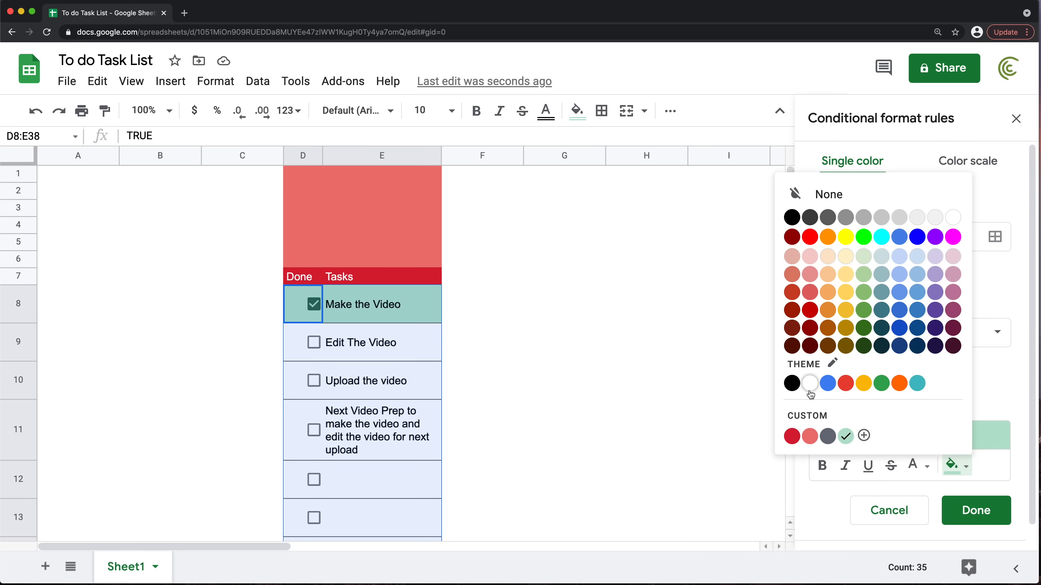
left_click(807, 418)
left_click_drag(548, 203, 460, 203)
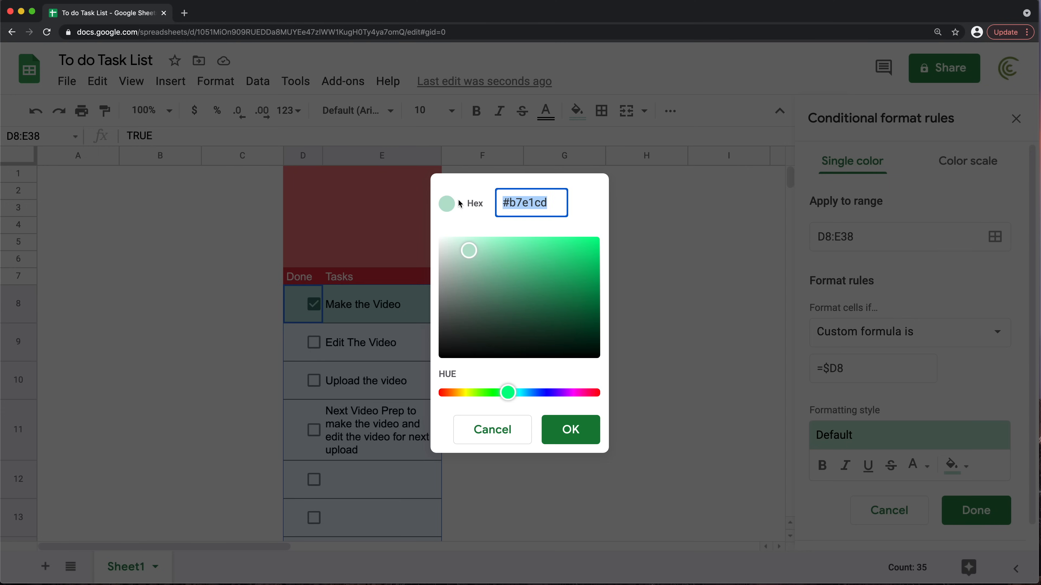
type("#190")
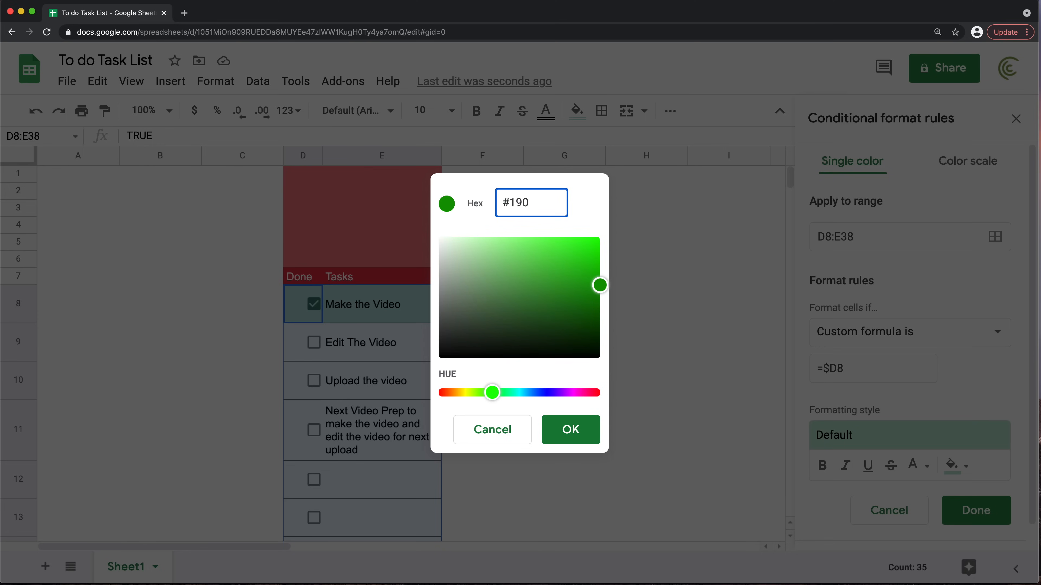
type("b28ff")
left_click(570, 428)
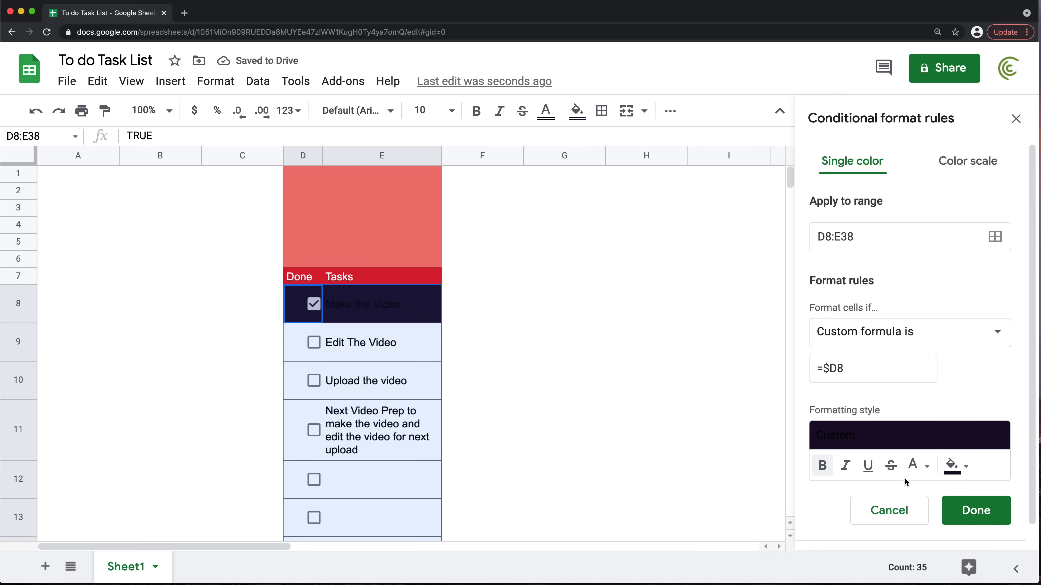
Set the rule's text colour to white and save the conditional formatting rule
left_click(918, 465)
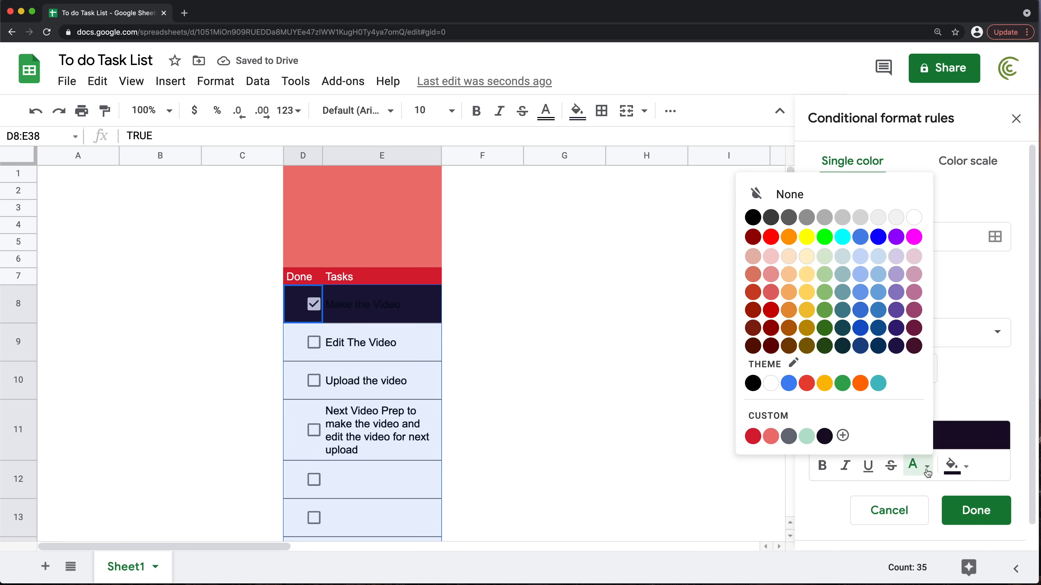
left_click(914, 218)
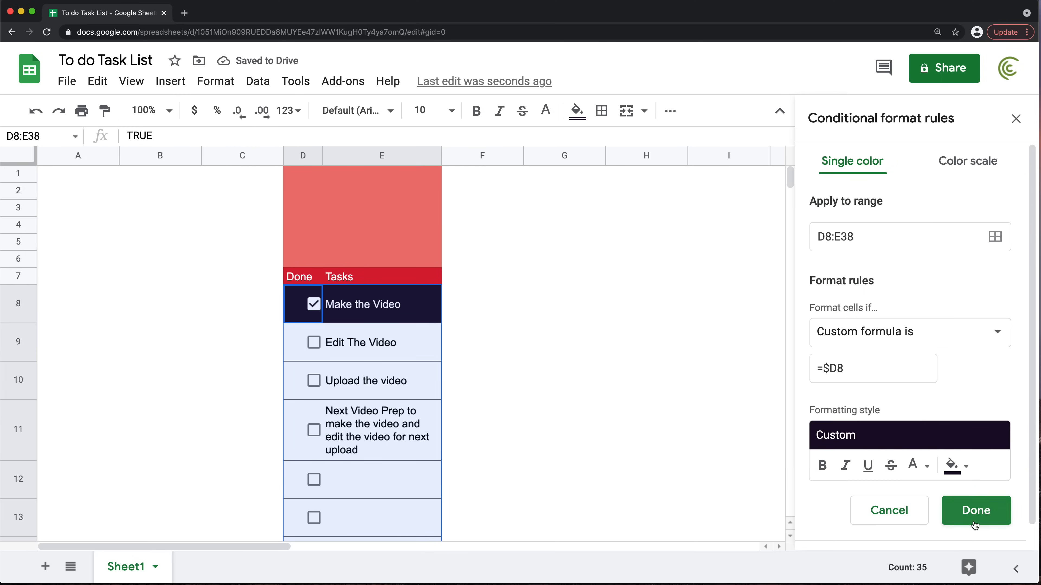
left_click(987, 519)
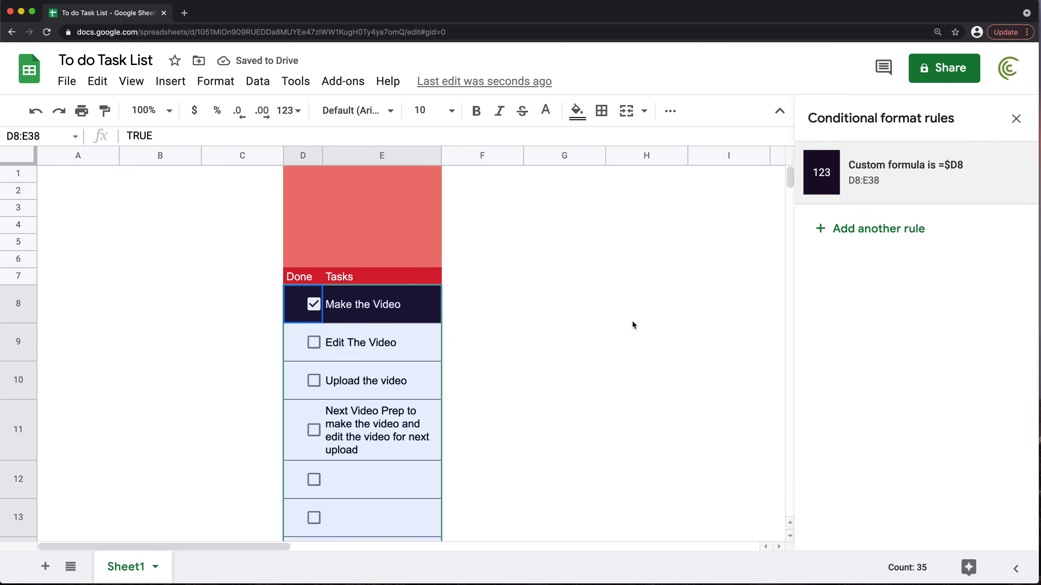
Untick the Done checkbox for the Make the Video task to test the rule
left_click(693, 282)
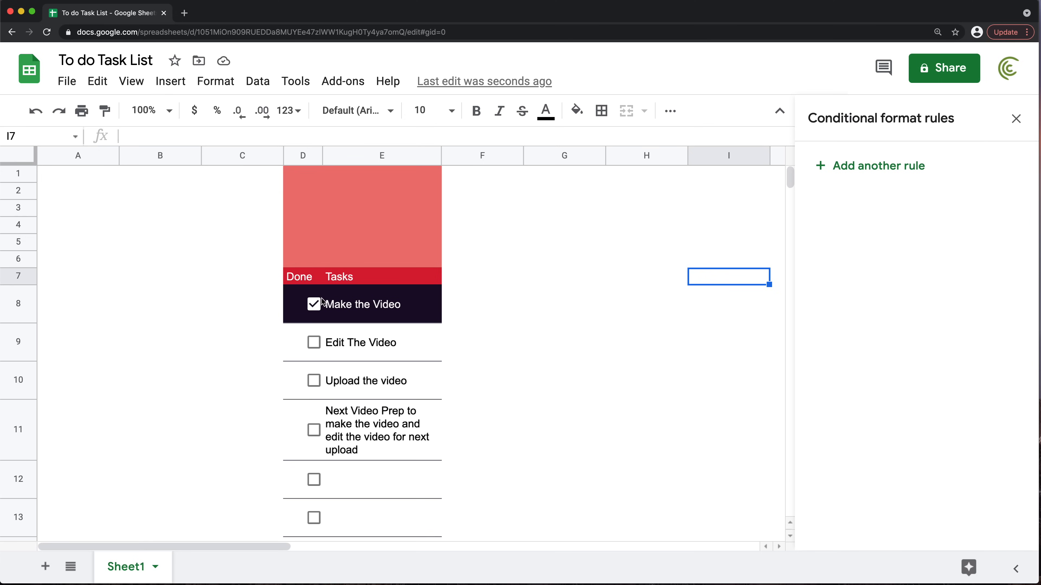
left_click(314, 304)
left_click(486, 345)
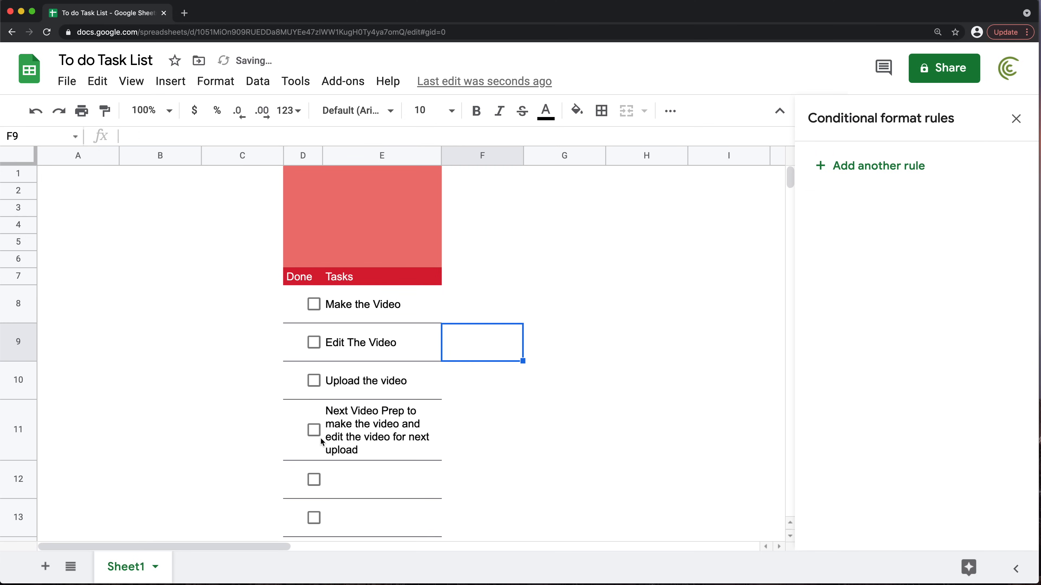
Tick the Done checkboxes for Upload the video, Make the Video and Next Video Prep to test the highlighting
left_click(314, 380)
left_click(314, 304)
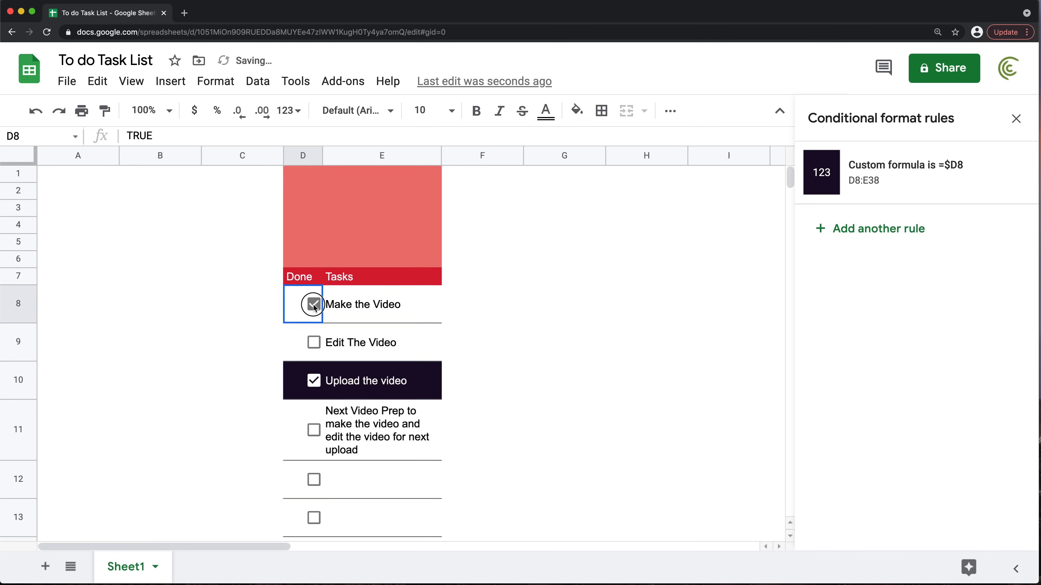
left_click(314, 430)
left_click(560, 395)
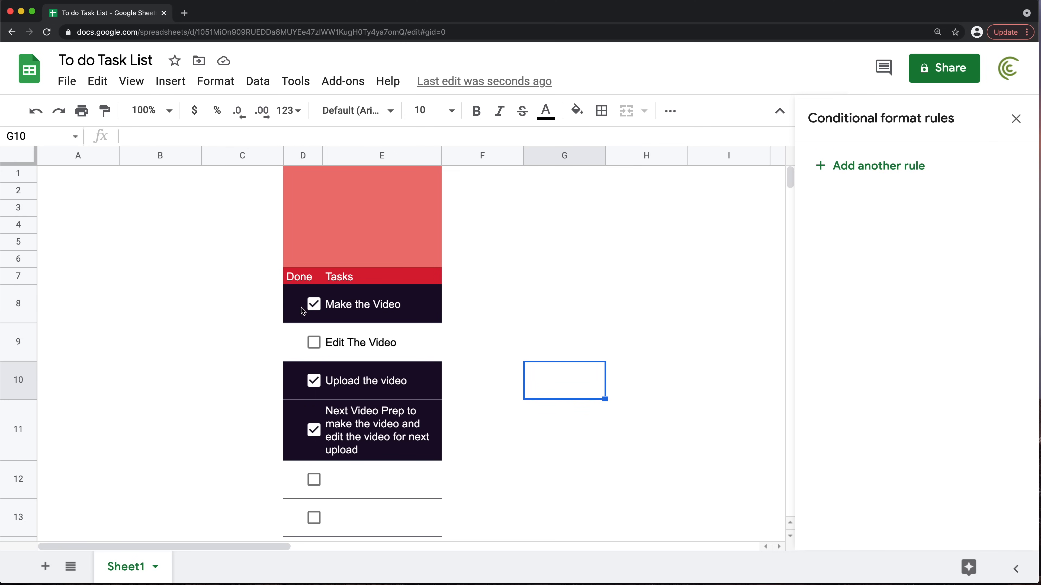
Close the conditional formatting rules and centre-align the checkboxes in D8:D12 horizontally
left_click_drag(301, 304, 288, 493)
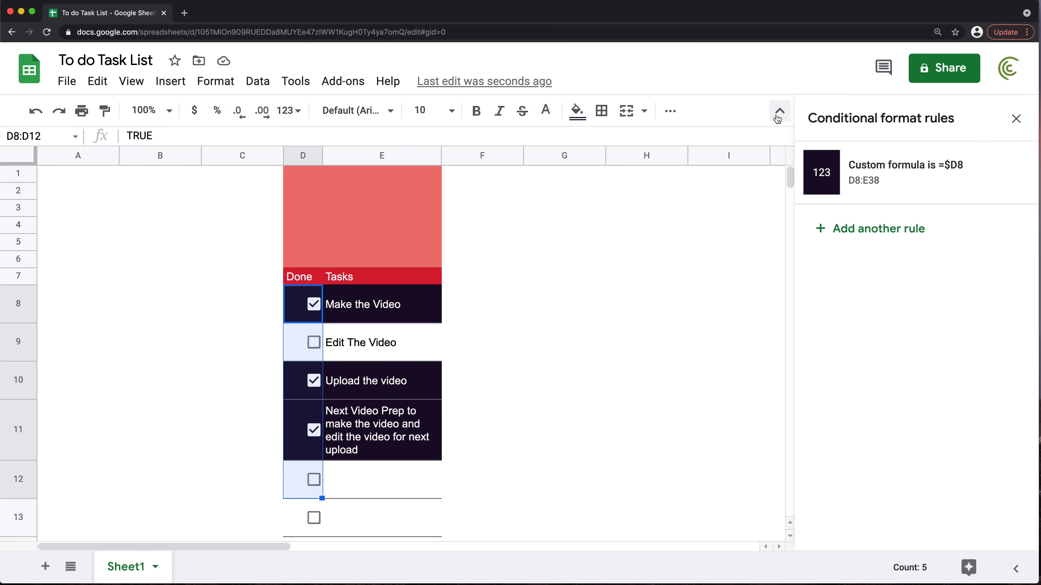
left_click(1016, 119)
left_click(674, 111)
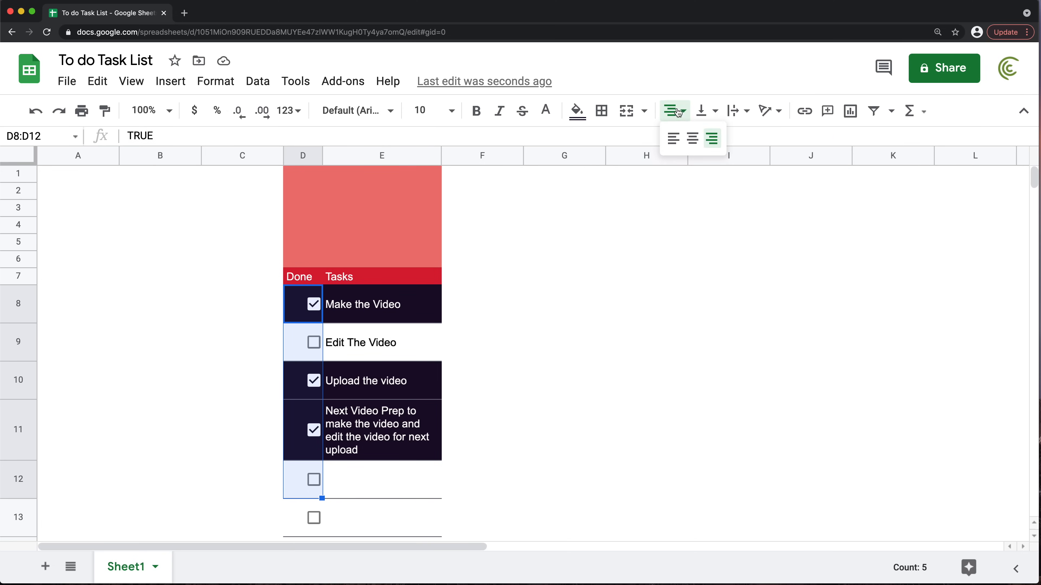
left_click(692, 139)
left_click(533, 291)
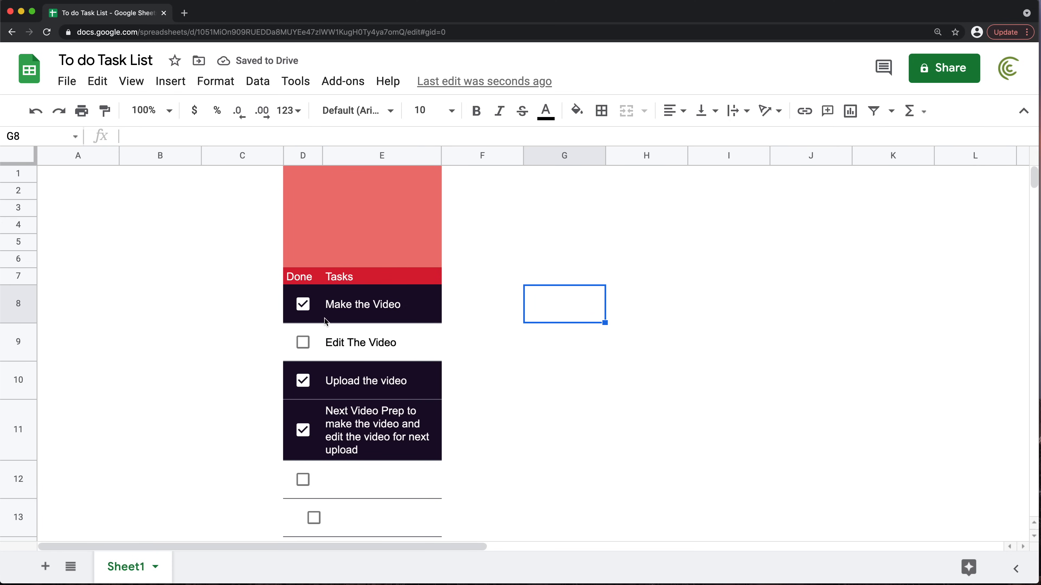
Centre-align the whole of column D horizontally, including the Done header and all remaining checkboxes
left_click(321, 303)
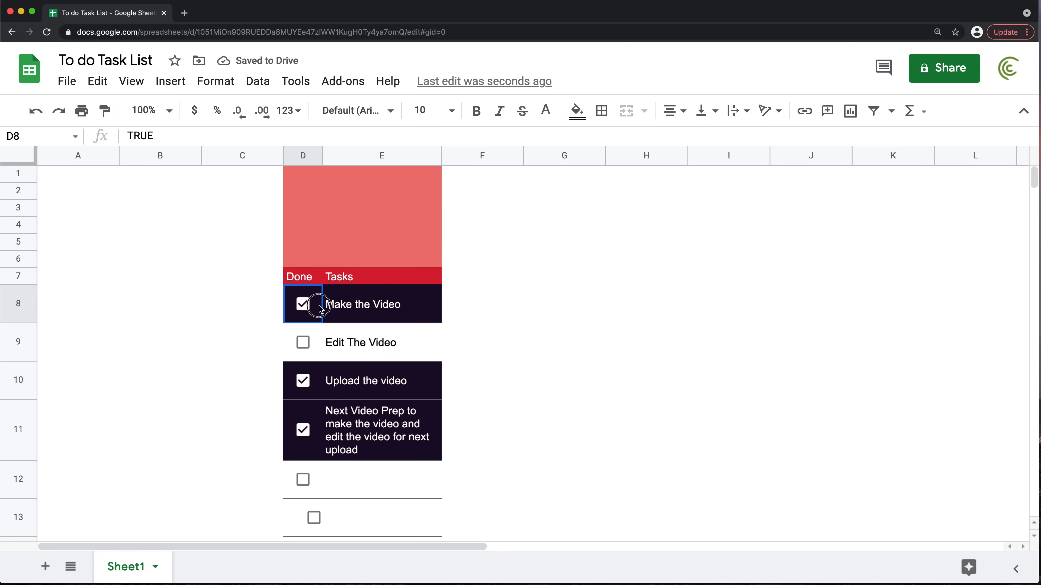
left_click(307, 156)
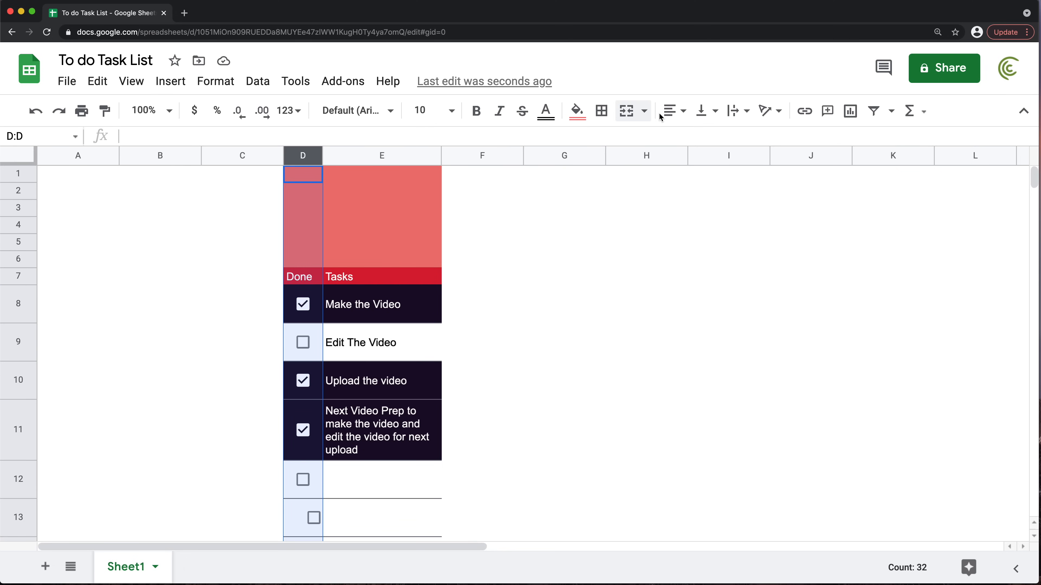
left_click(674, 111)
left_click(694, 135)
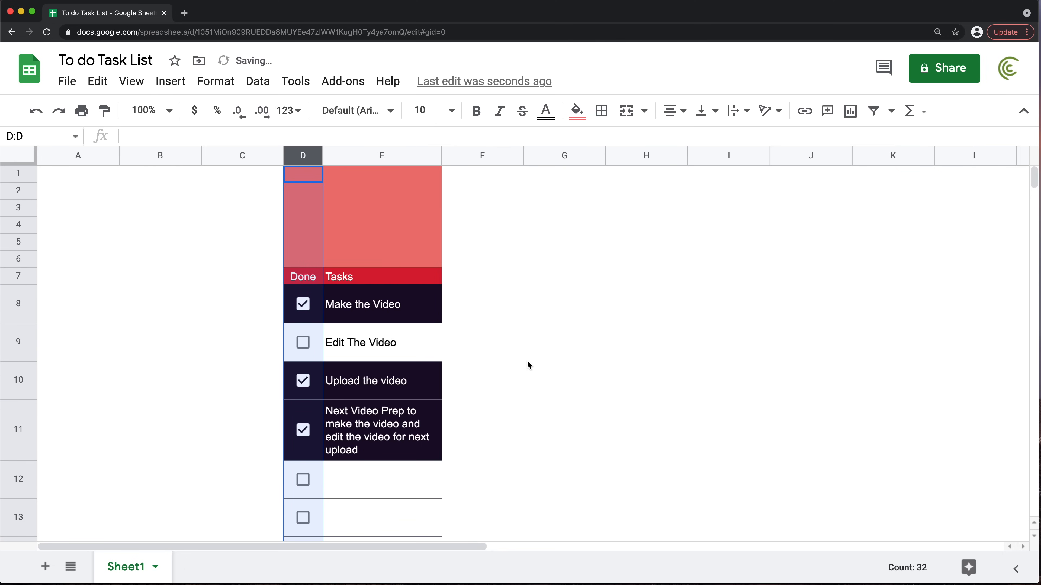
left_click(538, 367)
Toggle the Done checkboxes in rows 9 to 12 to test the highlighting, and leave rows 8 to 12 all unticked
left_click(302, 431)
left_click(303, 382)
left_click(303, 430)
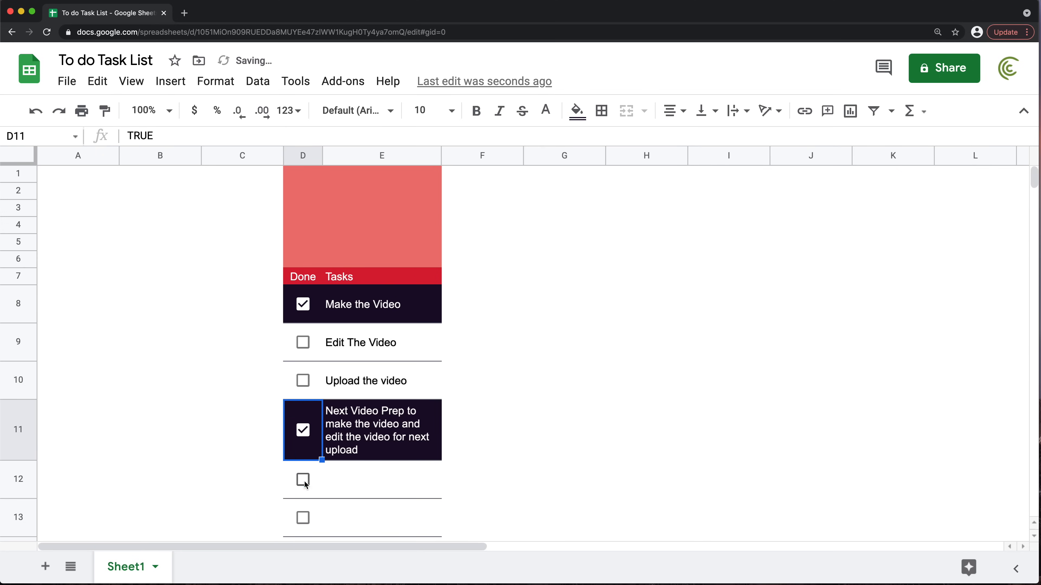
left_click(304, 480)
left_click(303, 342)
left_click(564, 380)
left_click(303, 380)
left_click(302, 480)
left_click(303, 430)
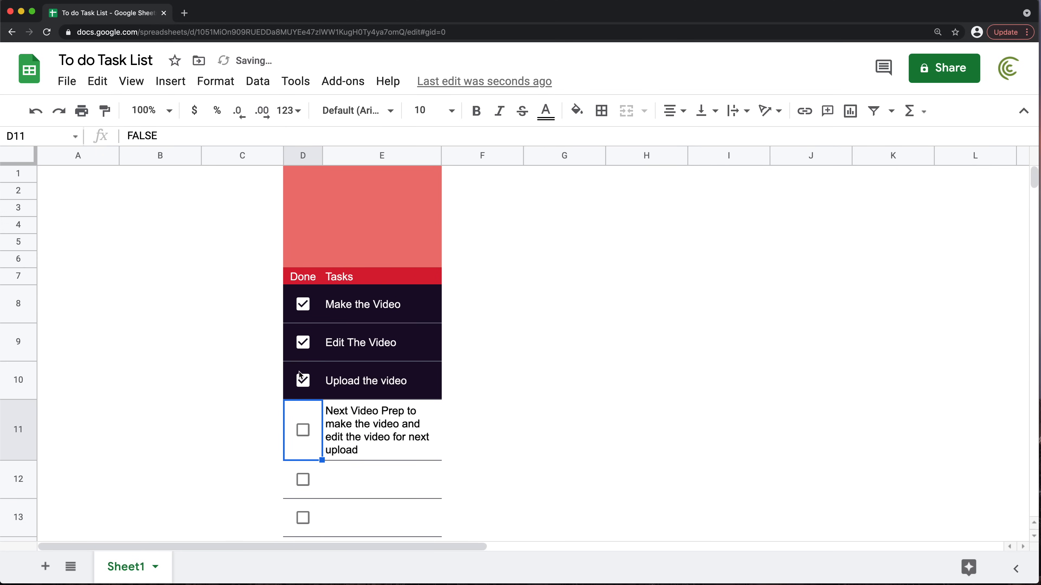
left_click(303, 380)
left_click(303, 342)
left_click(303, 304)
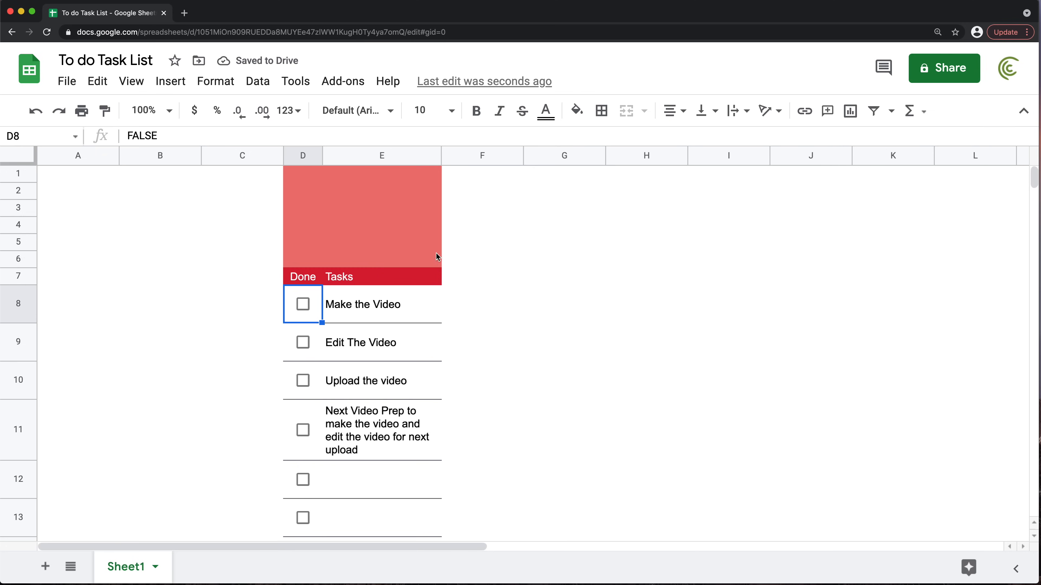
Merge cells D1:E1 in the header block and enter the title "To Do List" there
left_click(335, 192)
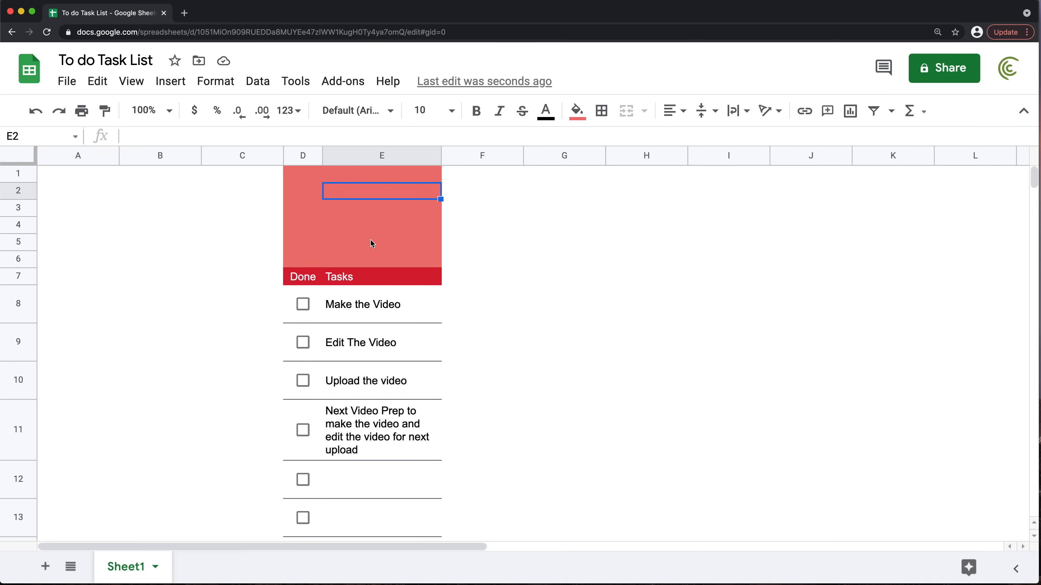
left_click_drag(305, 178, 349, 176)
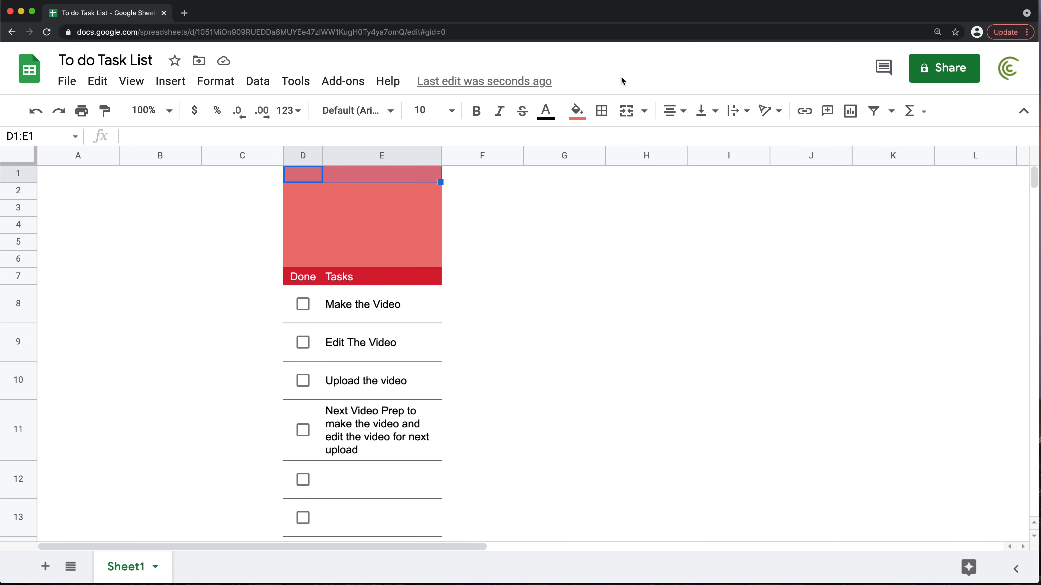
left_click(642, 111)
left_click(676, 142)
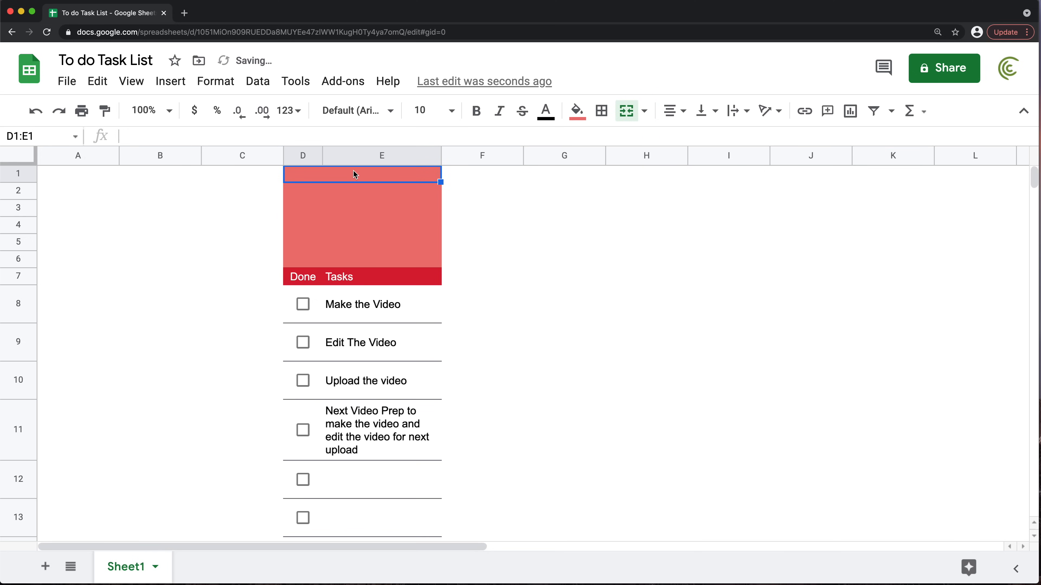
type("To Do List")
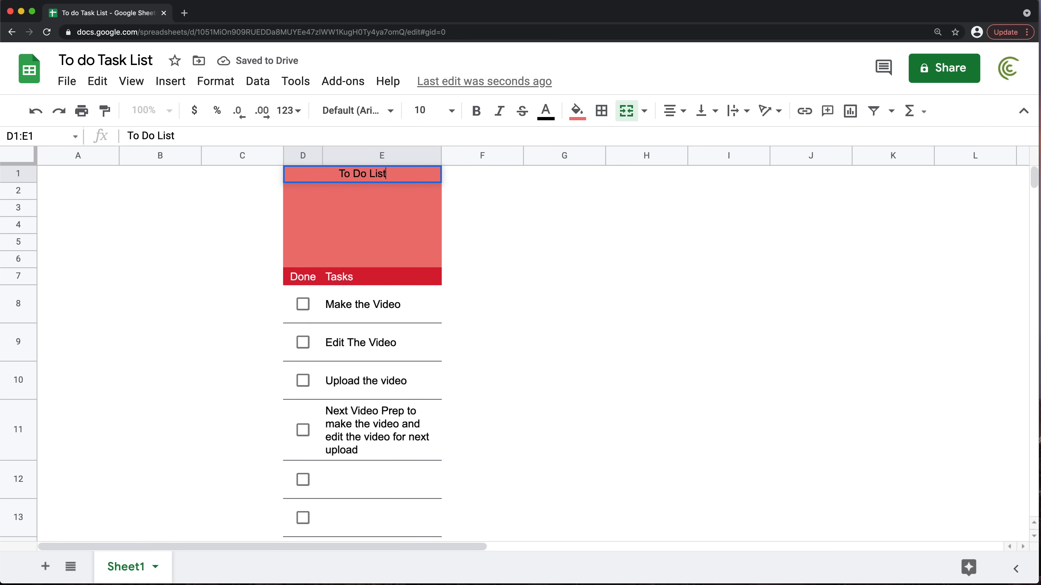
key("Return")
Format the To Do List title with white text at font size 18
left_click(377, 174)
left_click(551, 107)
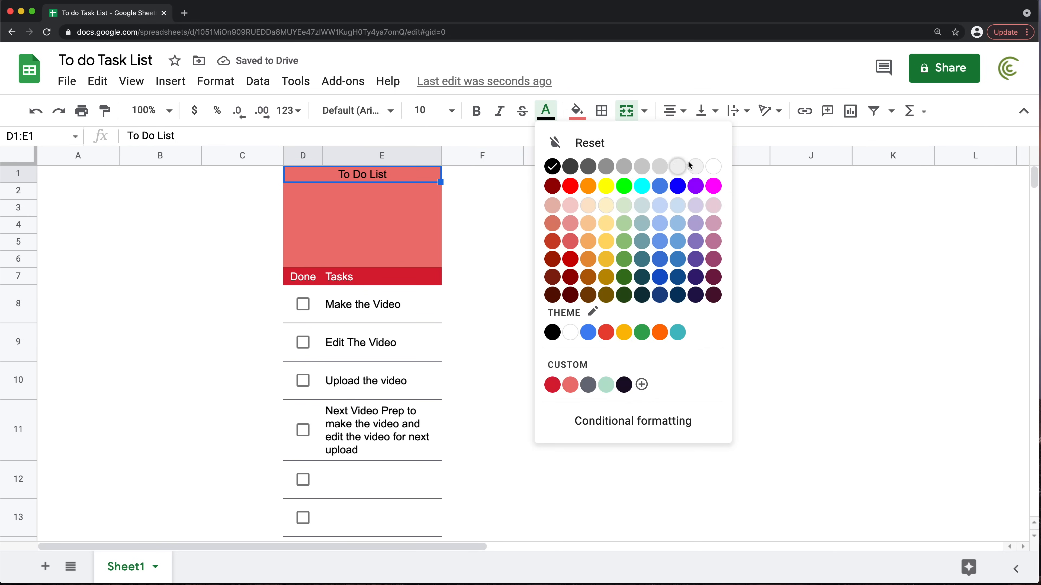
left_click(708, 166)
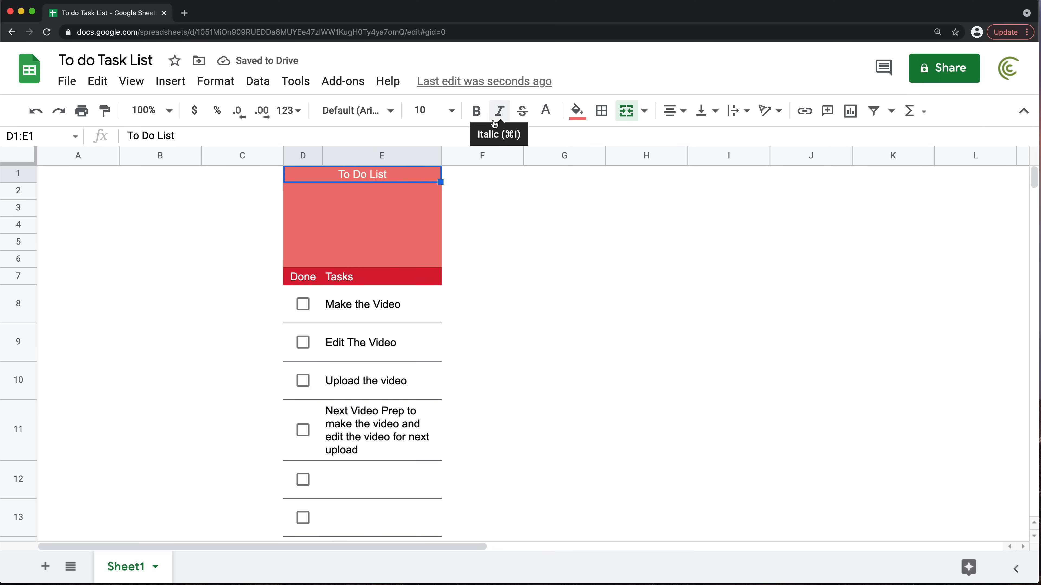
left_click(451, 110)
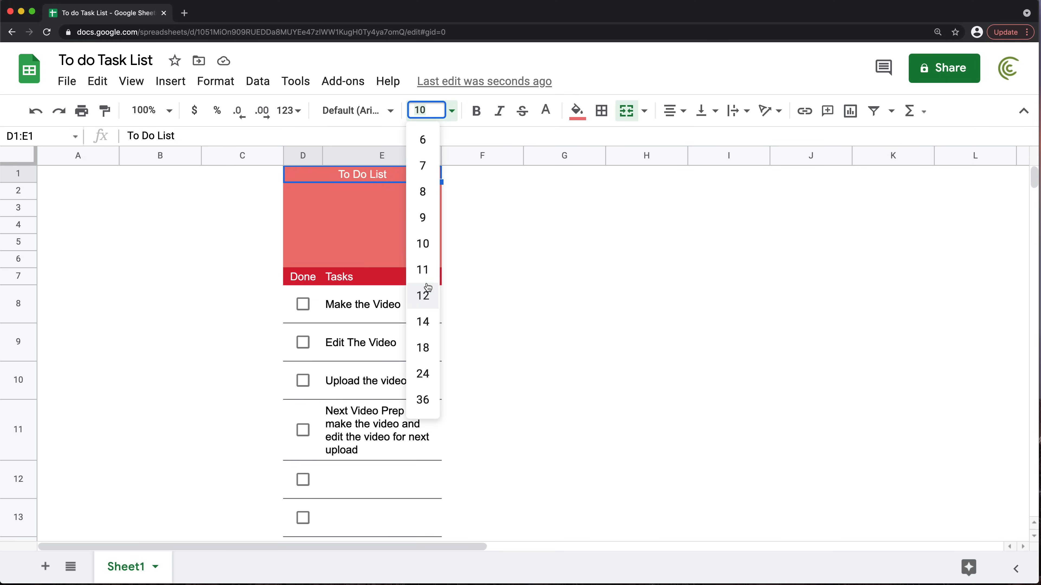
left_click(424, 347)
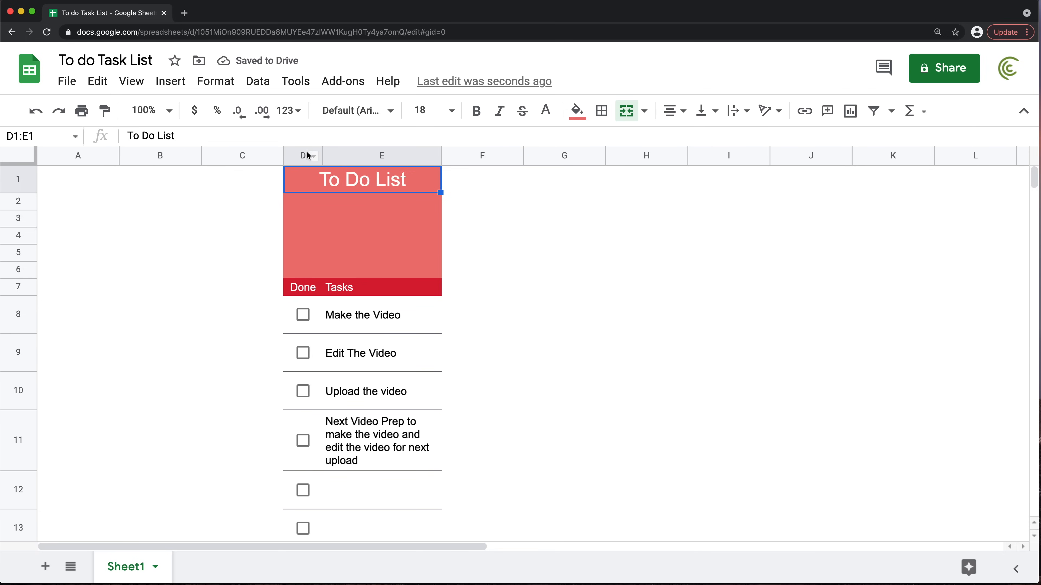
Select the whole sheet and, in the font catalogue, remove Lato from My fonts and add Open Sans
left_click_drag(302, 155, 360, 153)
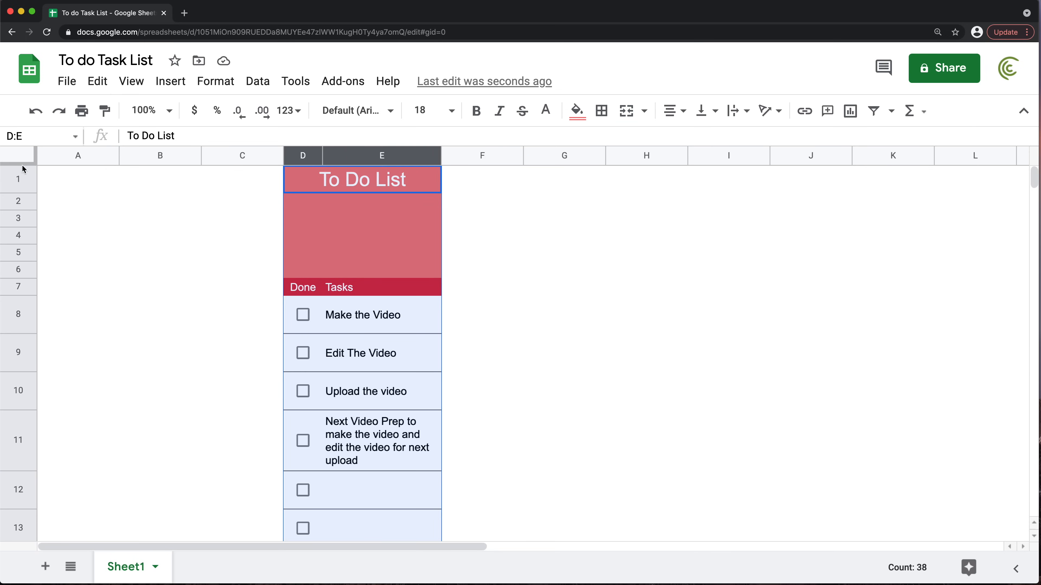
left_click(18, 158)
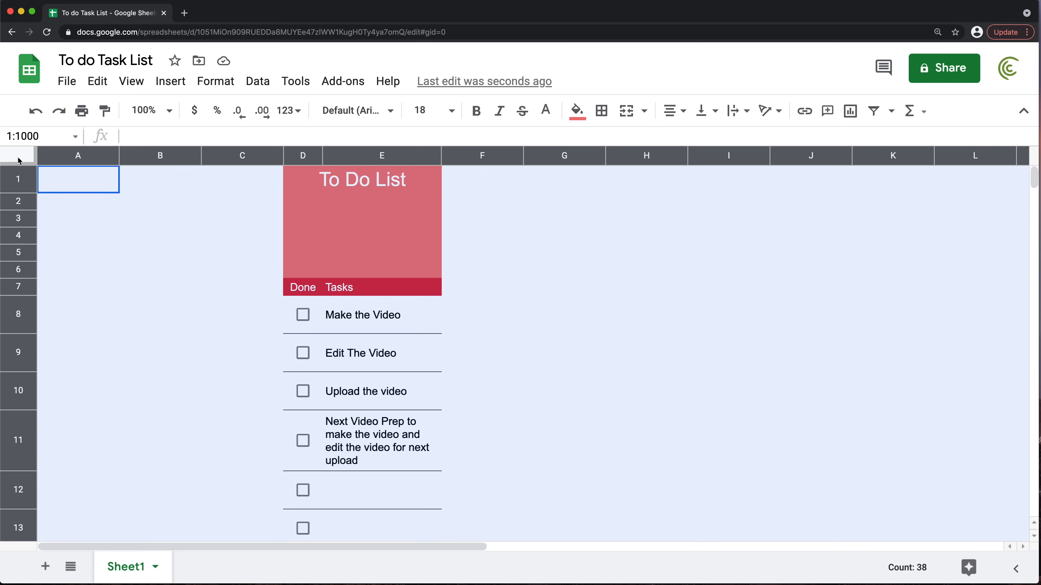
left_click(369, 111)
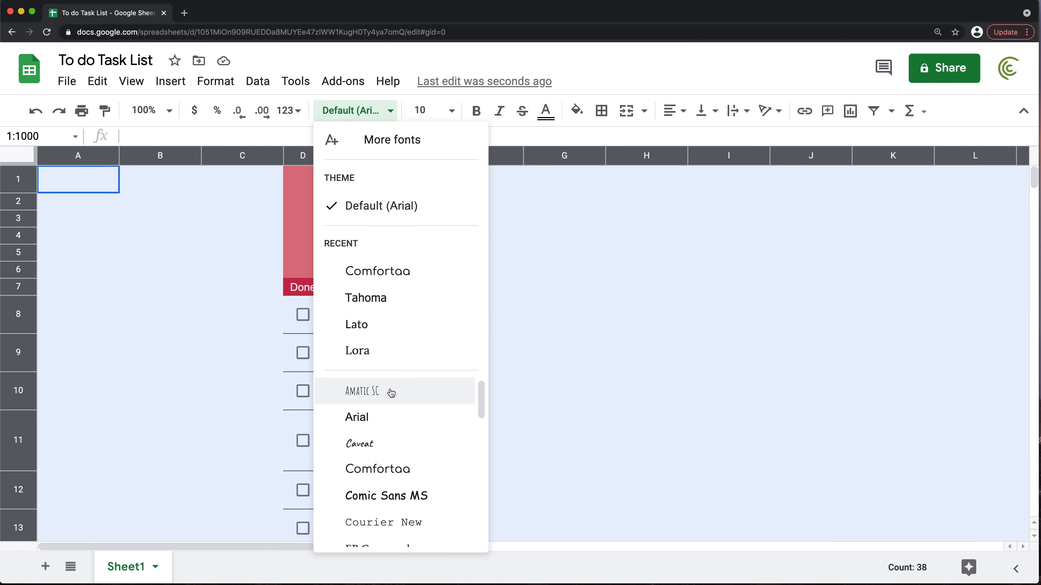
scroll(390, 393, "down", 5)
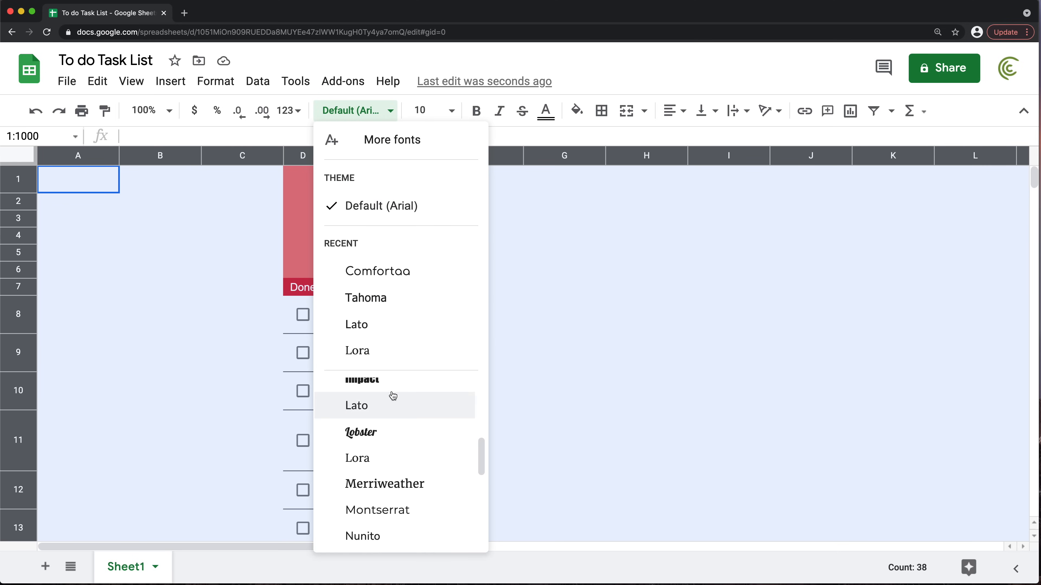
left_click(393, 144)
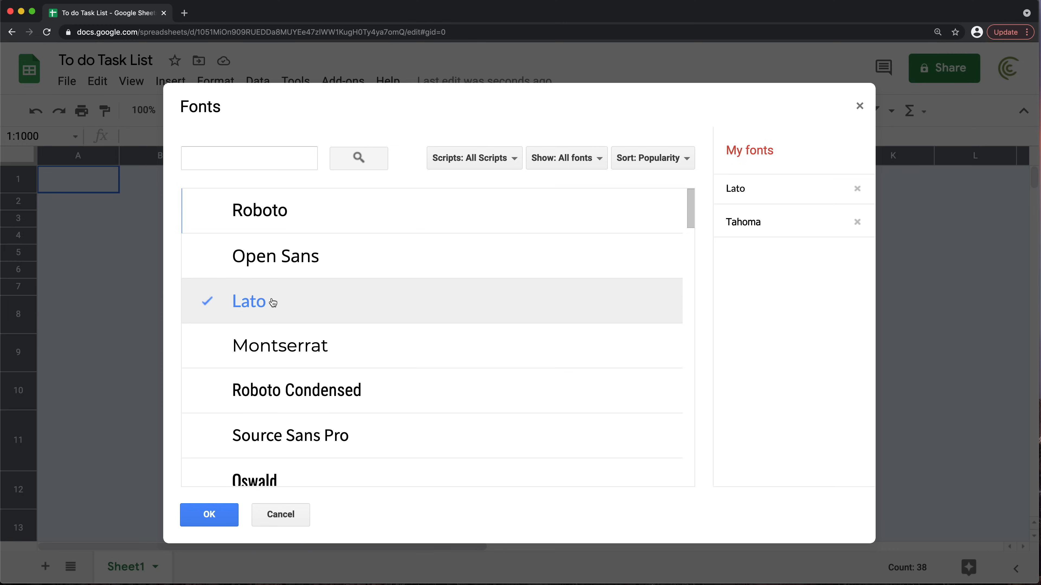
left_click(264, 305)
left_click(233, 270)
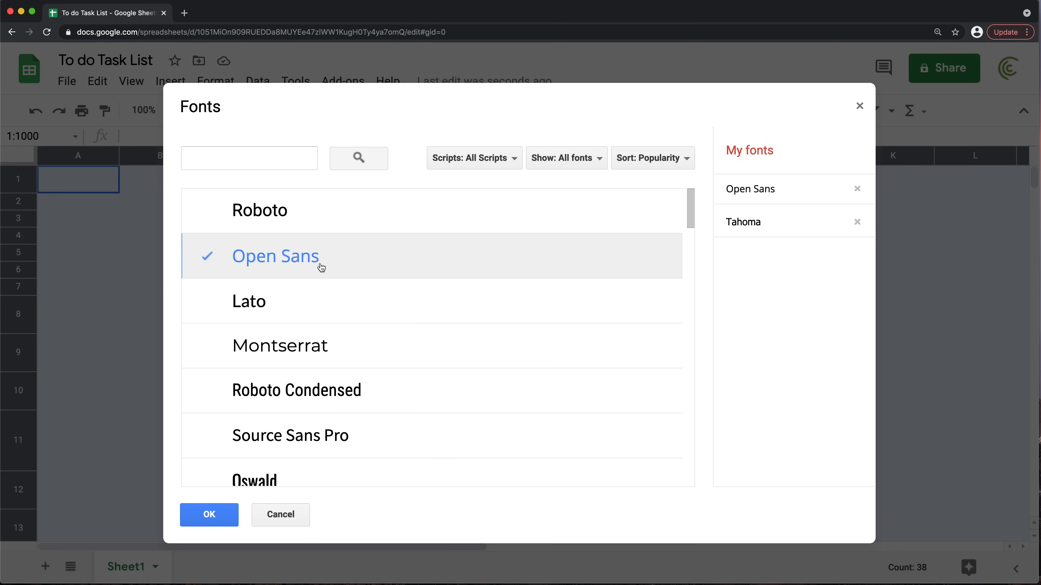
left_click(220, 520)
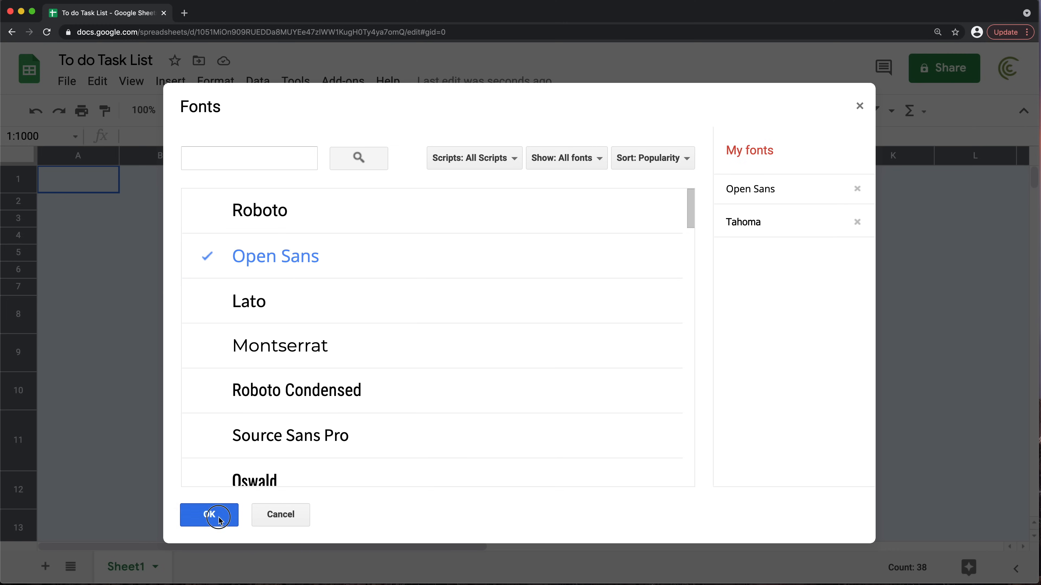
Apply the Open Sans font to the whole sheet
left_click(390, 117)
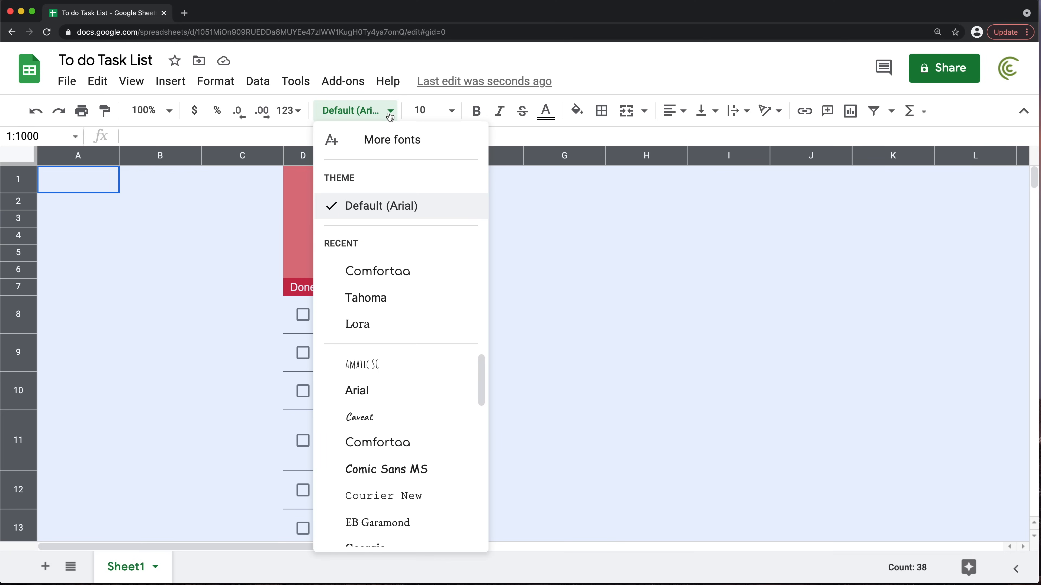
scroll(398, 442, "down", 5)
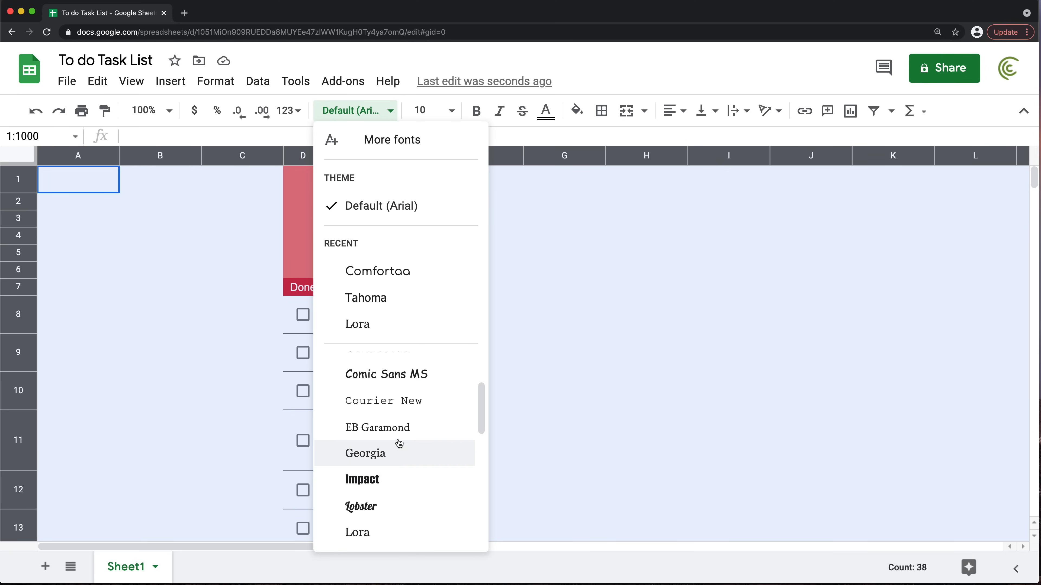
scroll(410, 485, "down", 3)
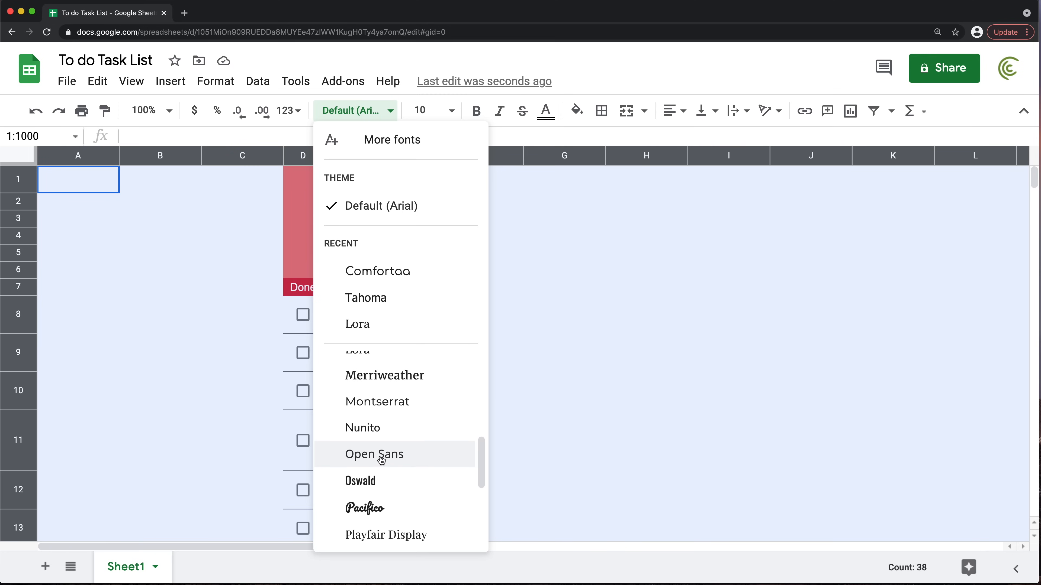
left_click(390, 455)
left_click(482, 314)
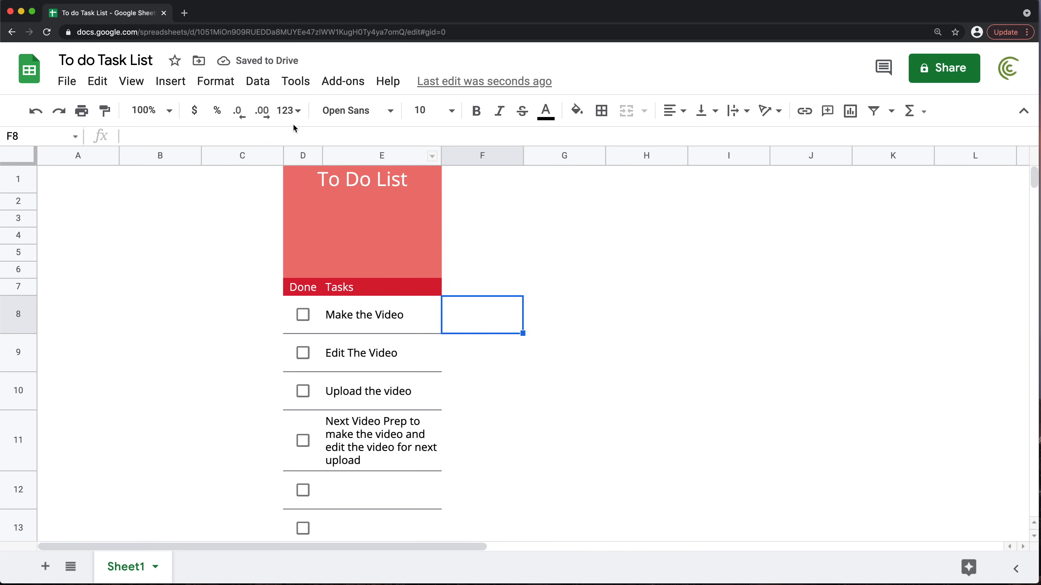
Add Nanum Gothic from the font catalogue and apply it to columns D and E
left_click_drag(303, 156, 369, 156)
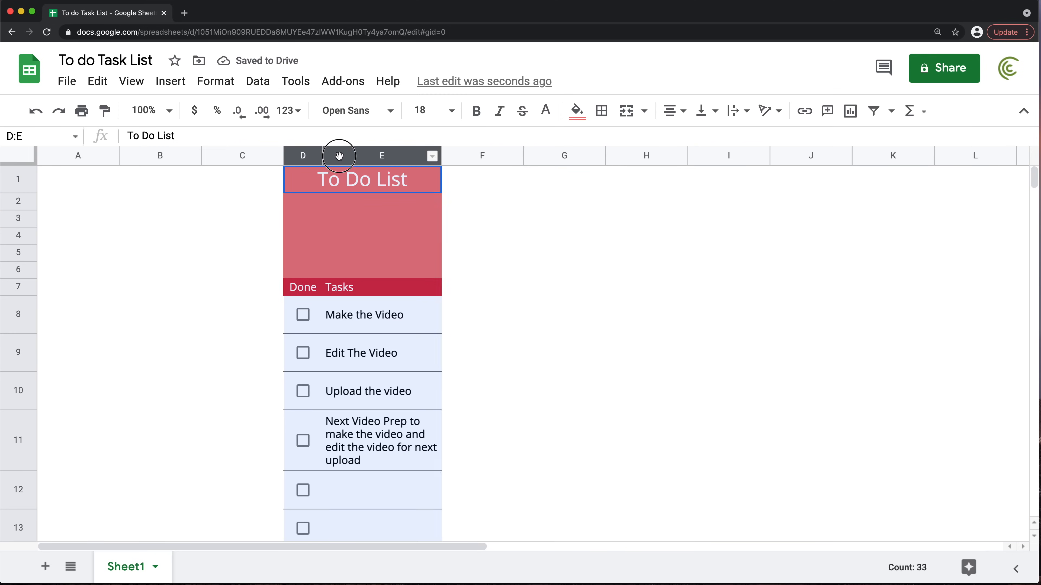
left_click(382, 111)
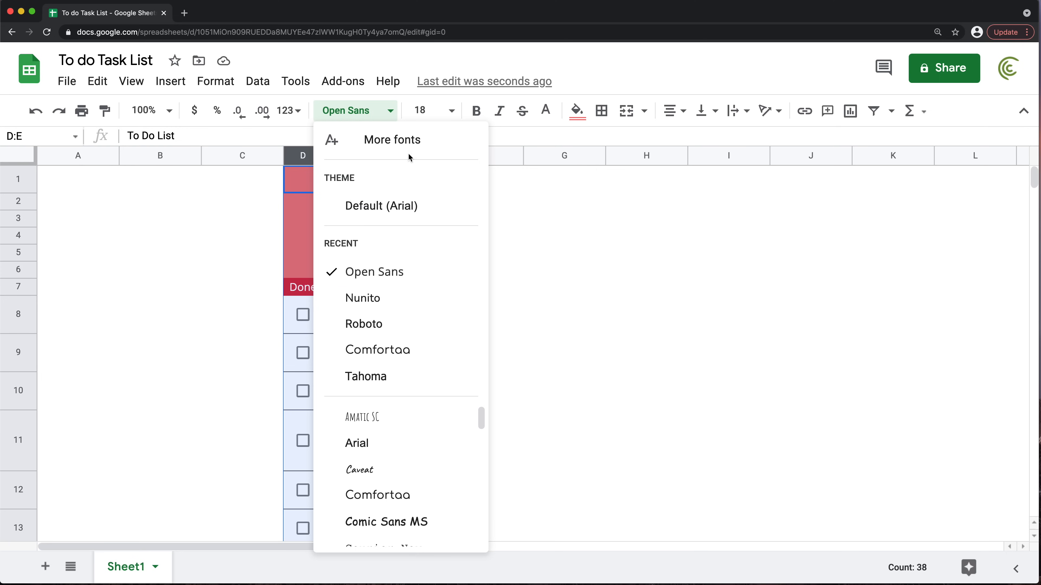
left_click(406, 142)
scroll(397, 287, "down", 6)
scroll(391, 343, "down", 3)
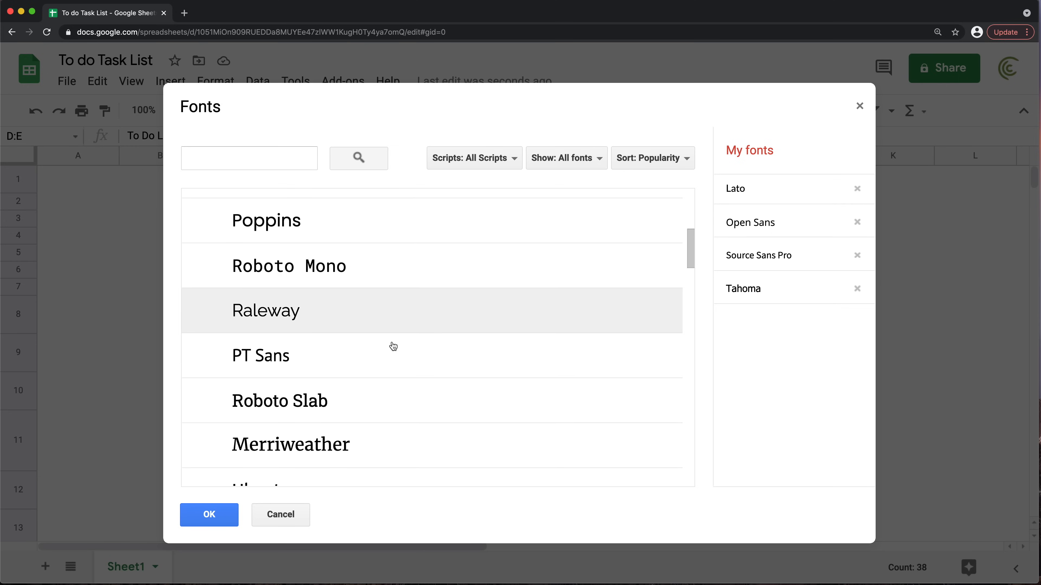
scroll(339, 451, "down", 1)
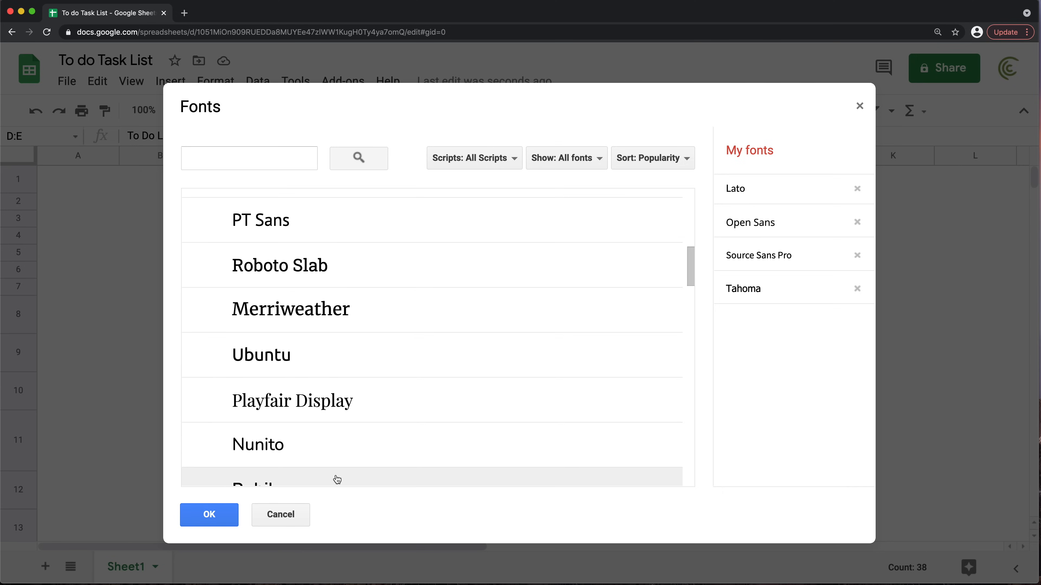
scroll(337, 453, "down", 7)
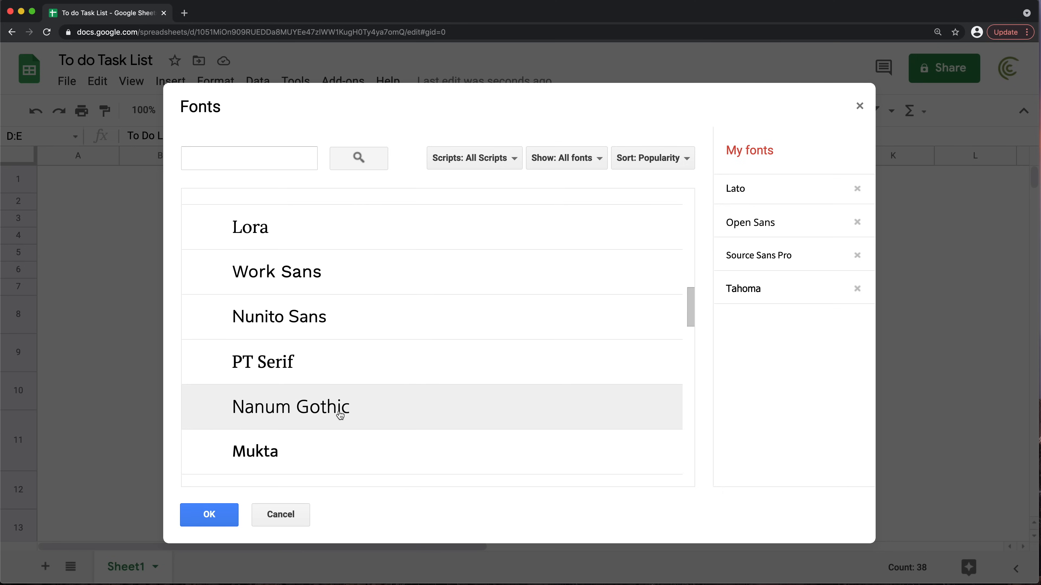
left_click(324, 414)
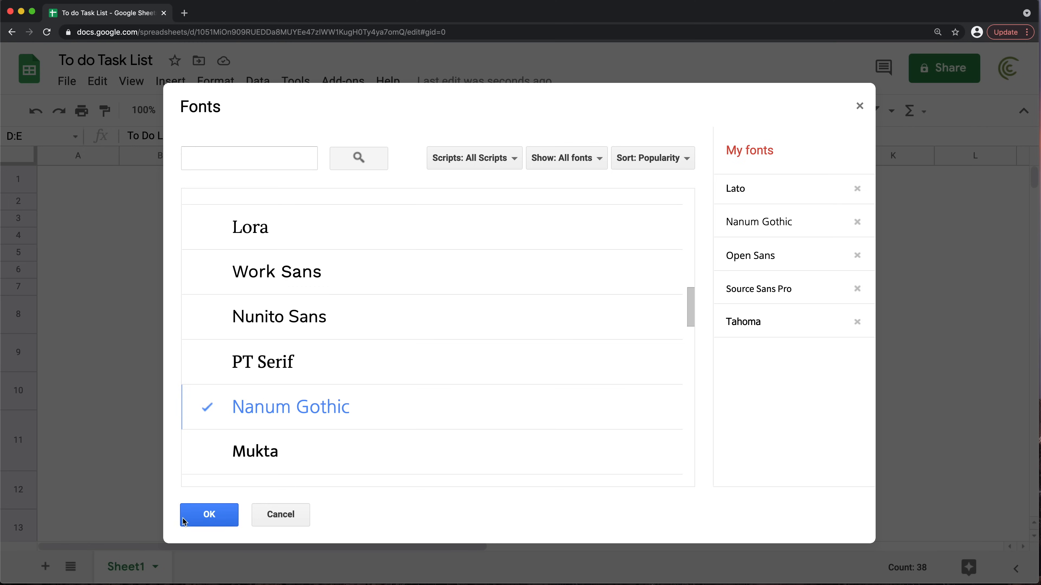
left_click(209, 516)
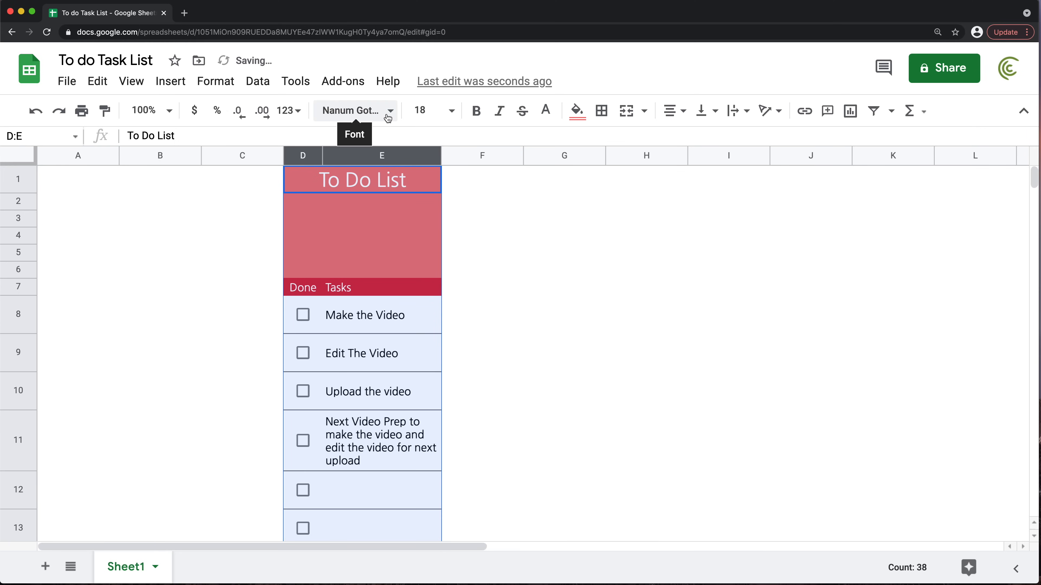
Make the To Do List title bold at font size 24
left_click(421, 192)
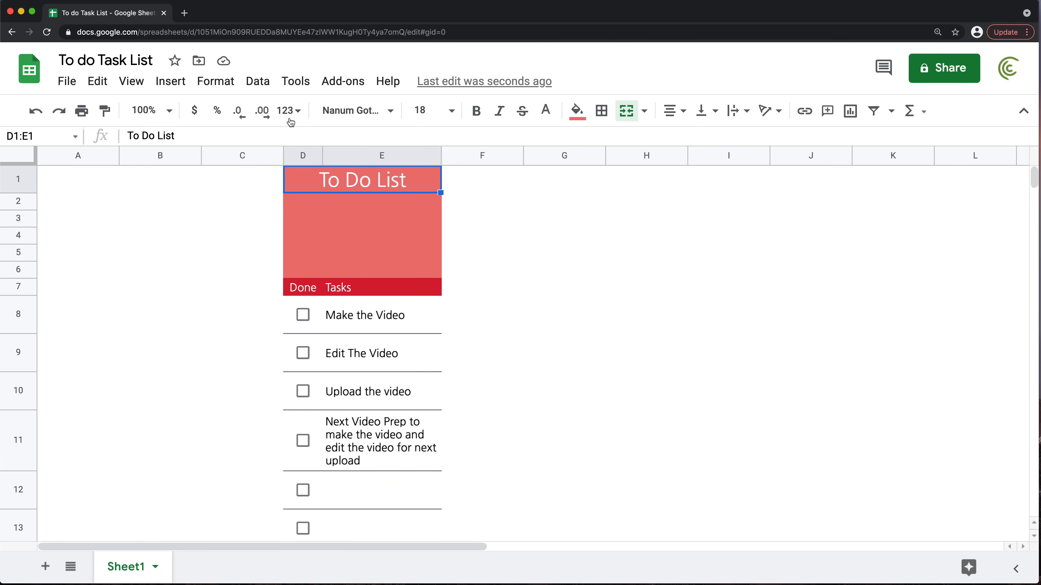
left_click(482, 115)
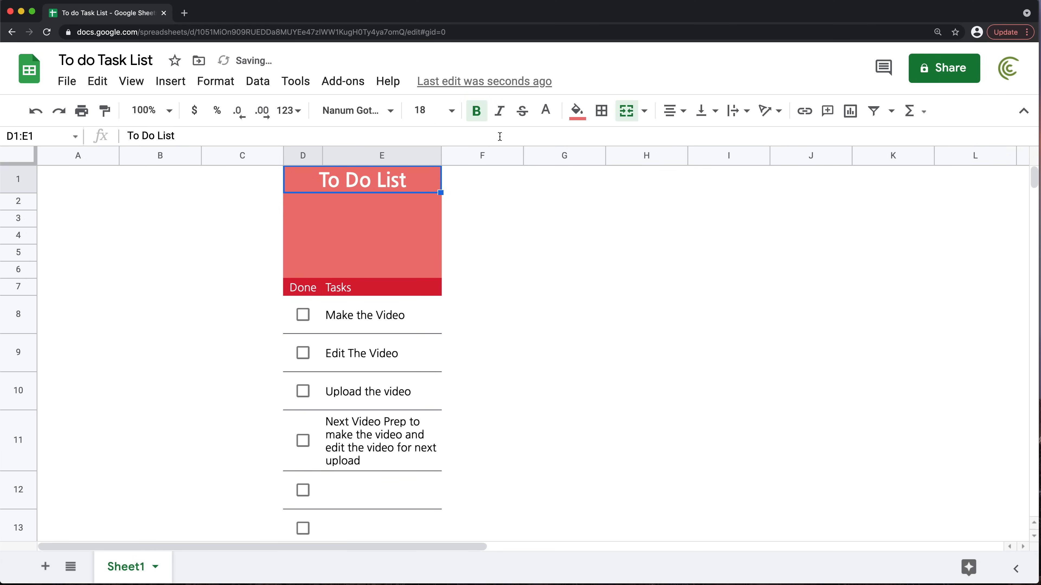
left_click(451, 110)
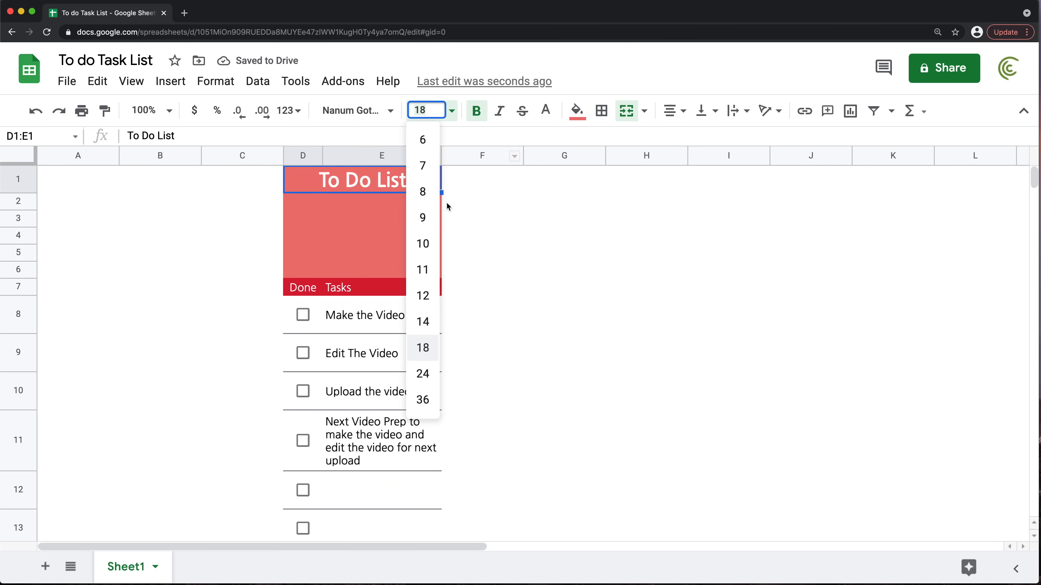
left_click(423, 373)
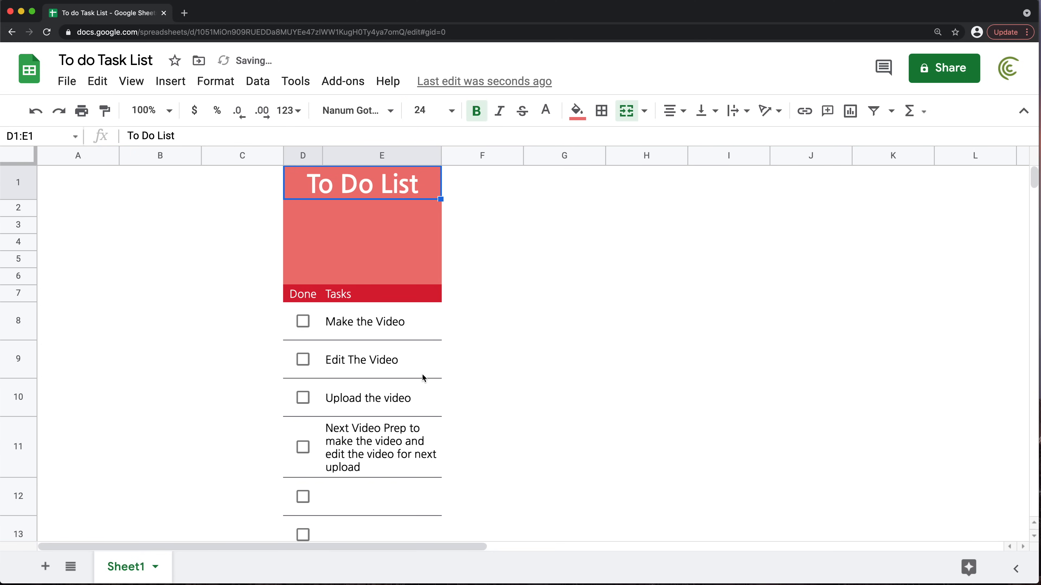
left_click(463, 396)
Try deleting rows 2 to 6 between the title and the header row, and undo the deletion
left_click_drag(22, 209, 28, 261)
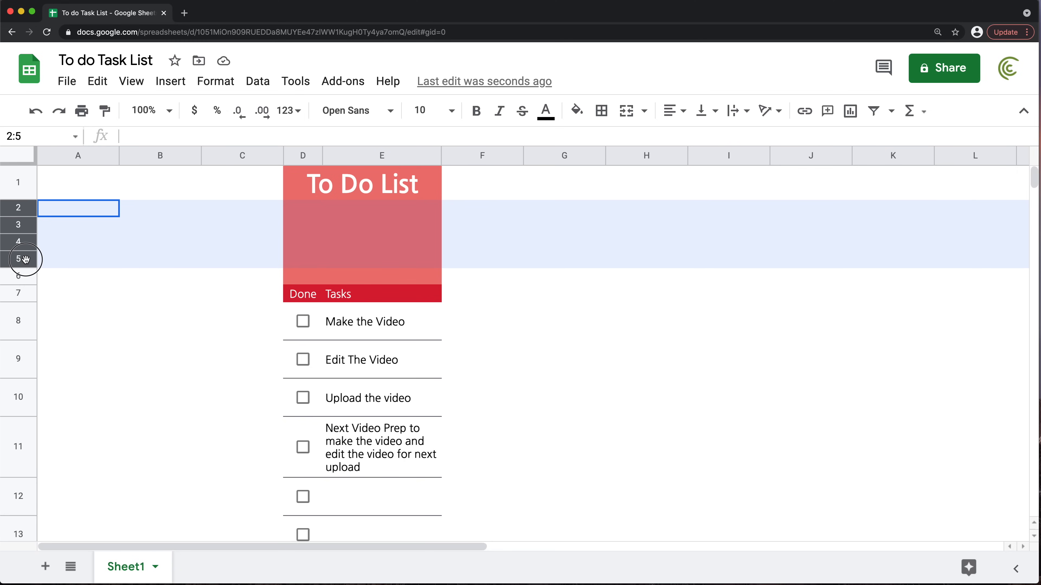
left_click_drag(26, 259, 33, 274)
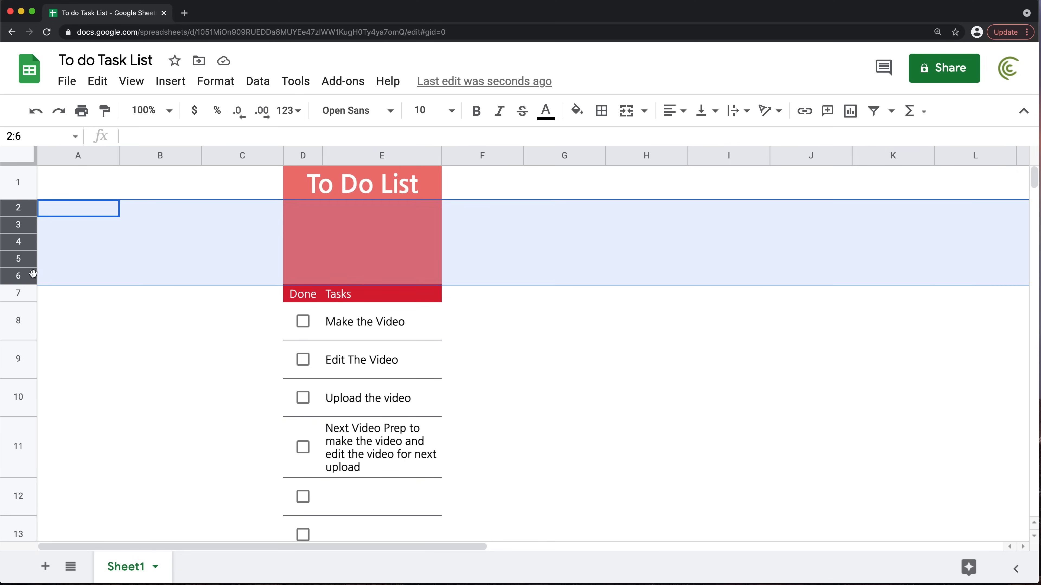
right_click(24, 239)
left_click(82, 283)
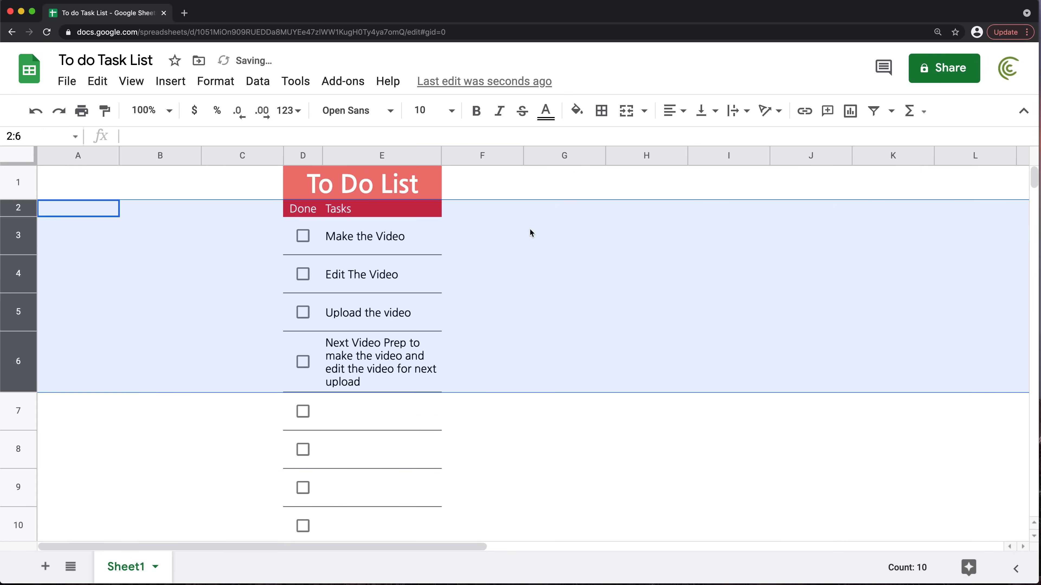
left_click(552, 216)
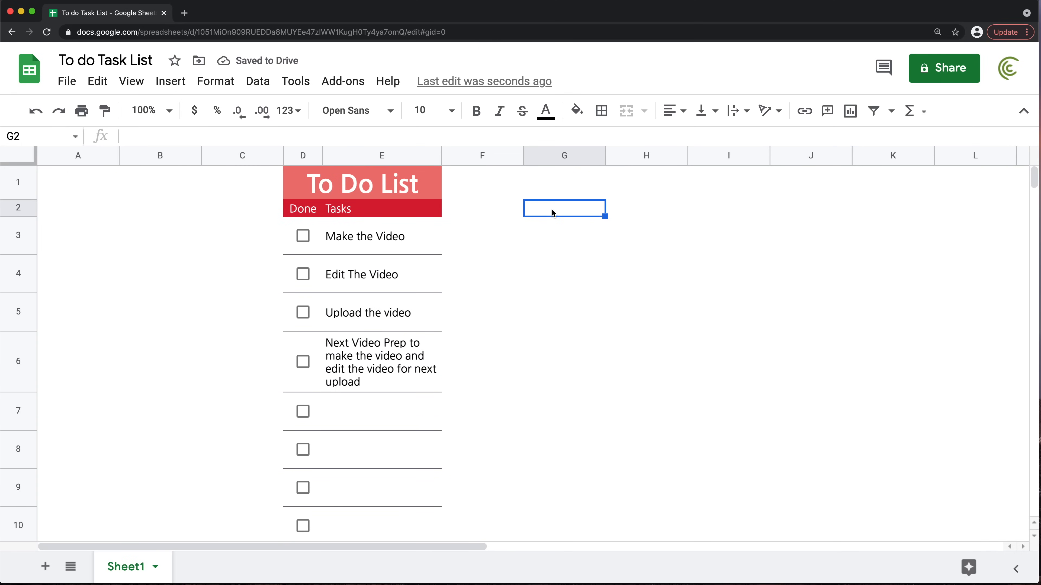
key("super+z")
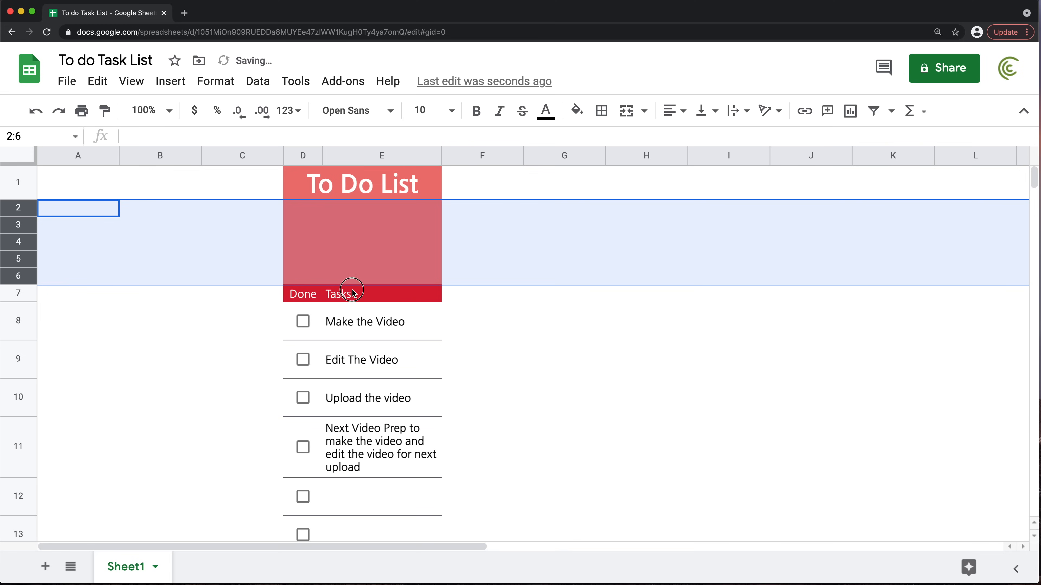
Centre the Tasks header horizontally and set the Done and Tasks headers in D7:E7 to font size 8
left_click(340, 294)
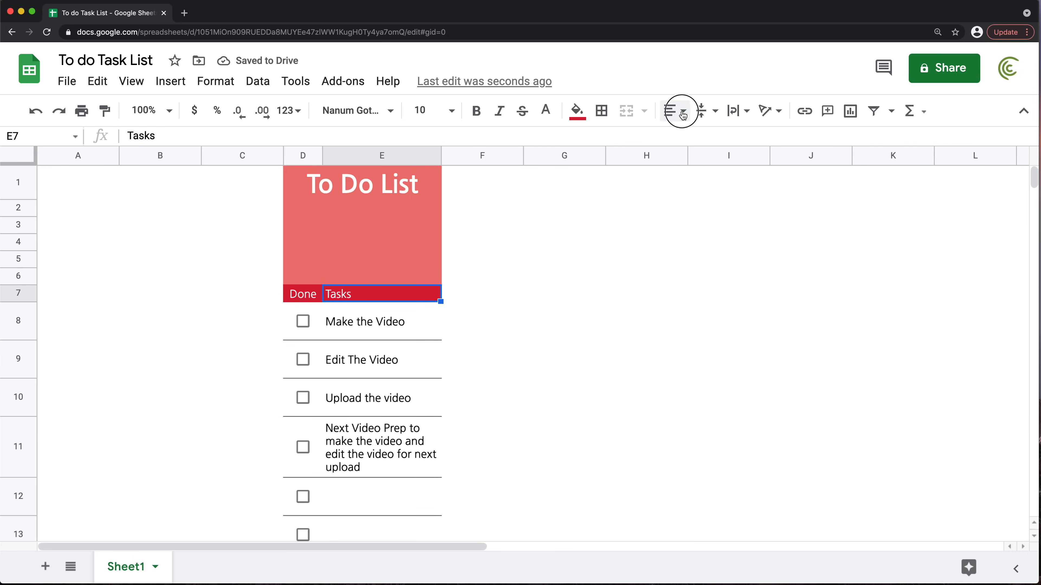
left_click(674, 111)
left_click(693, 137)
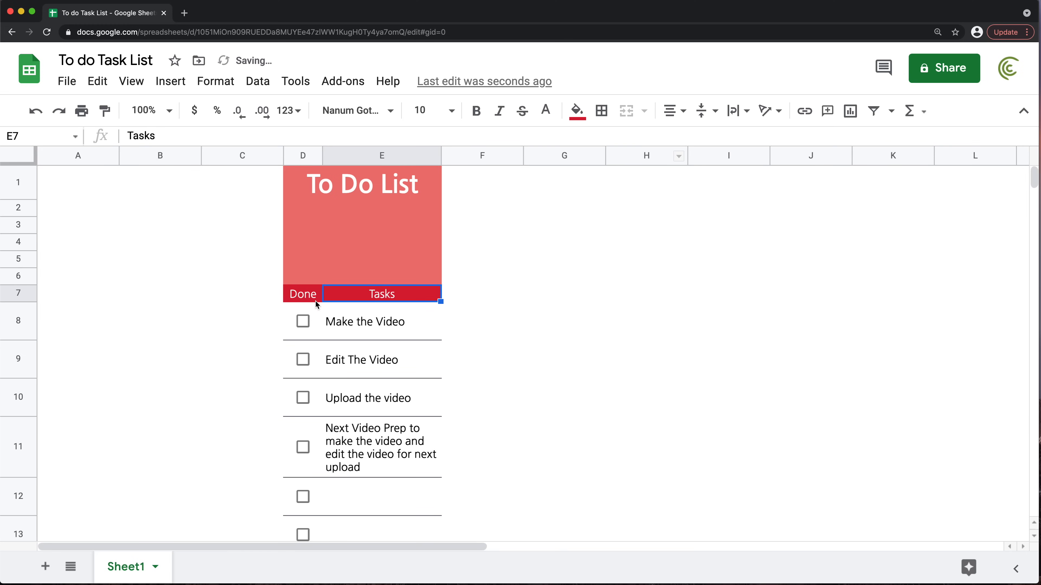
left_click_drag(317, 304, 360, 295)
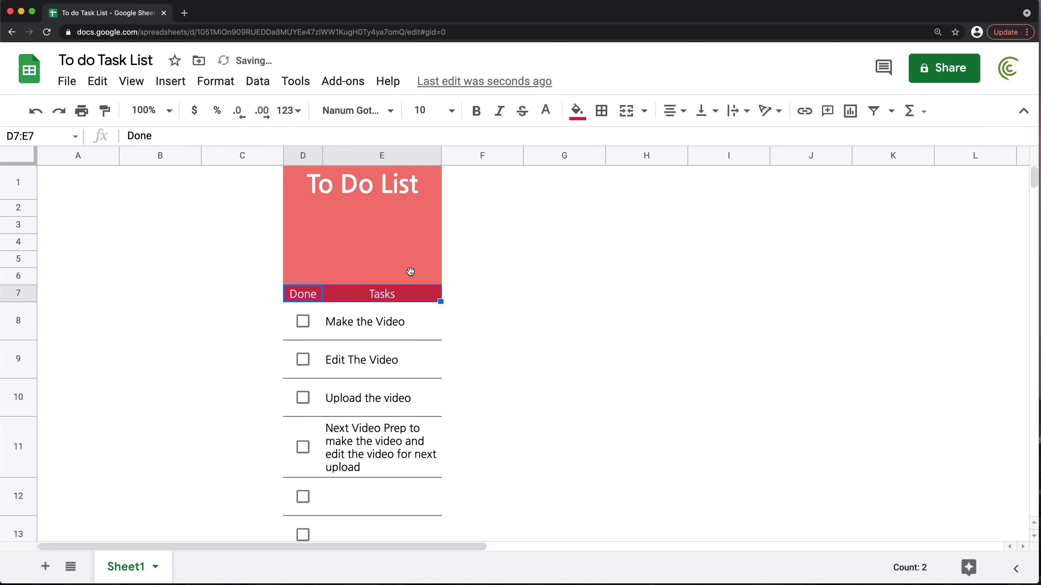
left_click(452, 110)
left_click(426, 196)
left_click(646, 259)
Tick and untick the Edit The Video and Upload the video checkboxes to test the completed-task highlighting
left_click(303, 359)
left_click(302, 360)
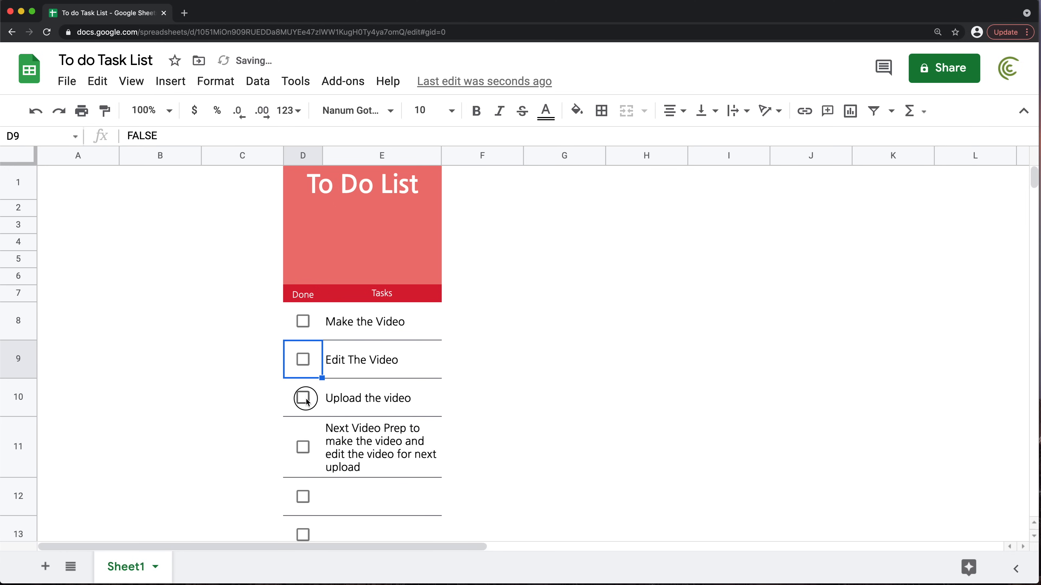
left_click(305, 399)
left_click(305, 399)
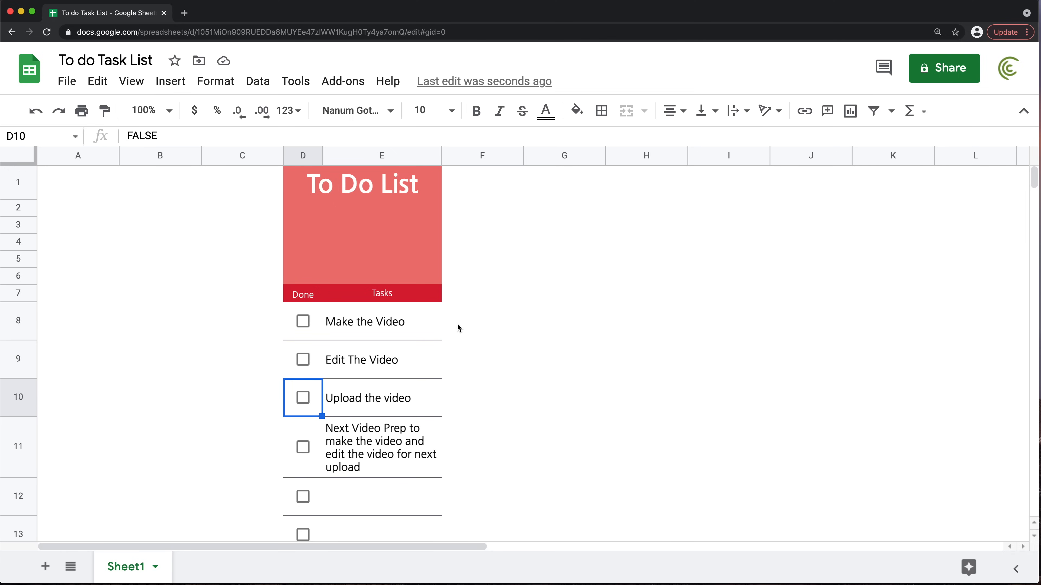
left_click(304, 362)
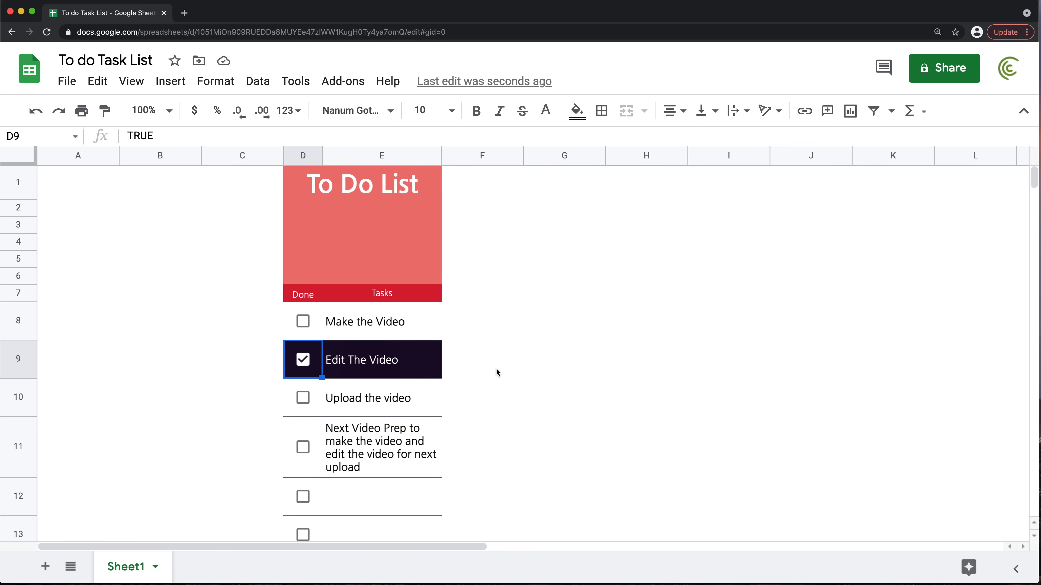
left_click(305, 363)
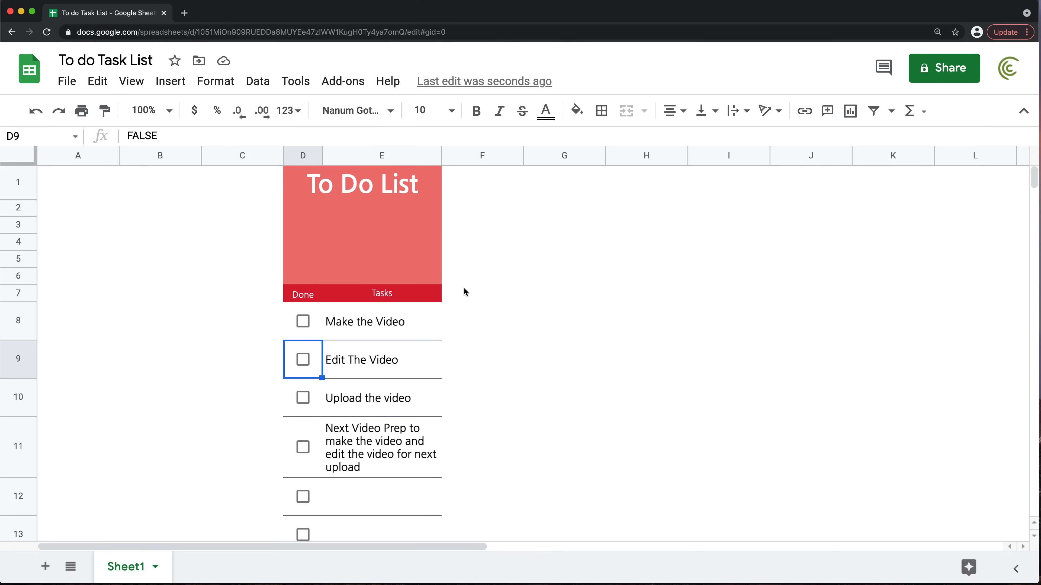
Copy the whole Tasks column E into columns F and G
left_click(408, 156)
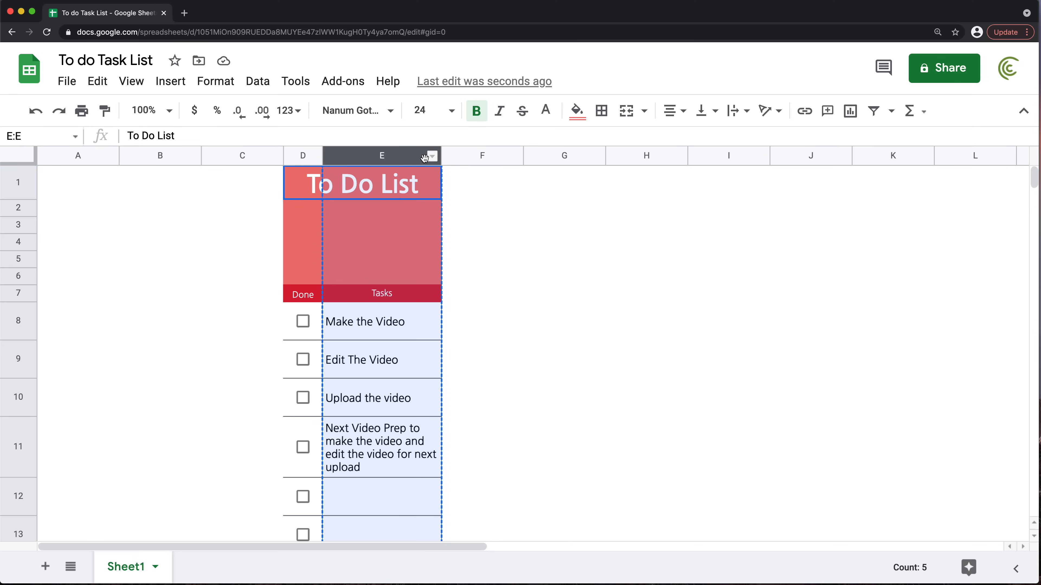
key("ctrl+c")
left_click(474, 155)
key("ctrl+v")
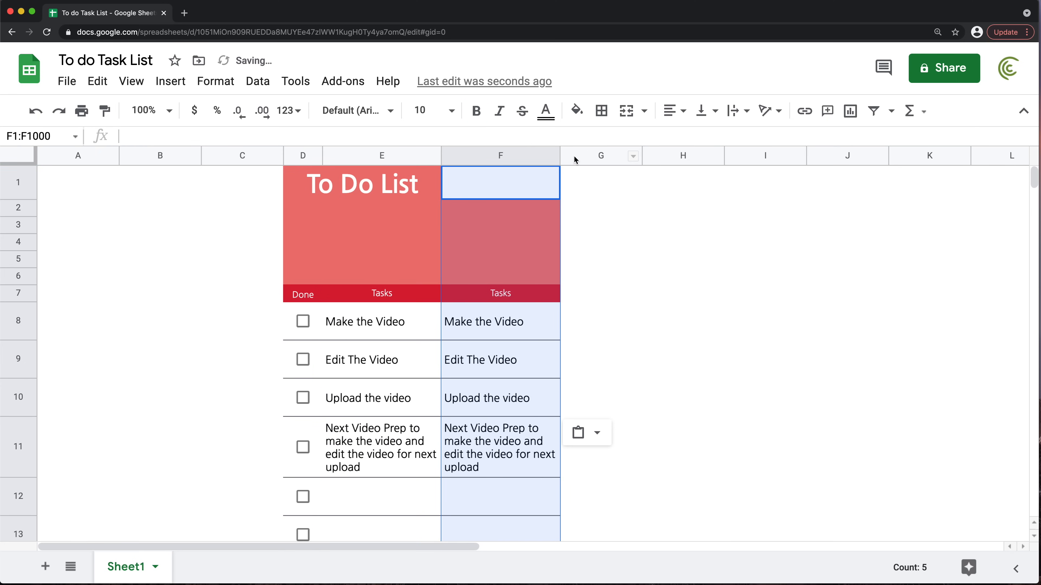
left_click(595, 158)
key("ctrl+v")
left_click(482, 373)
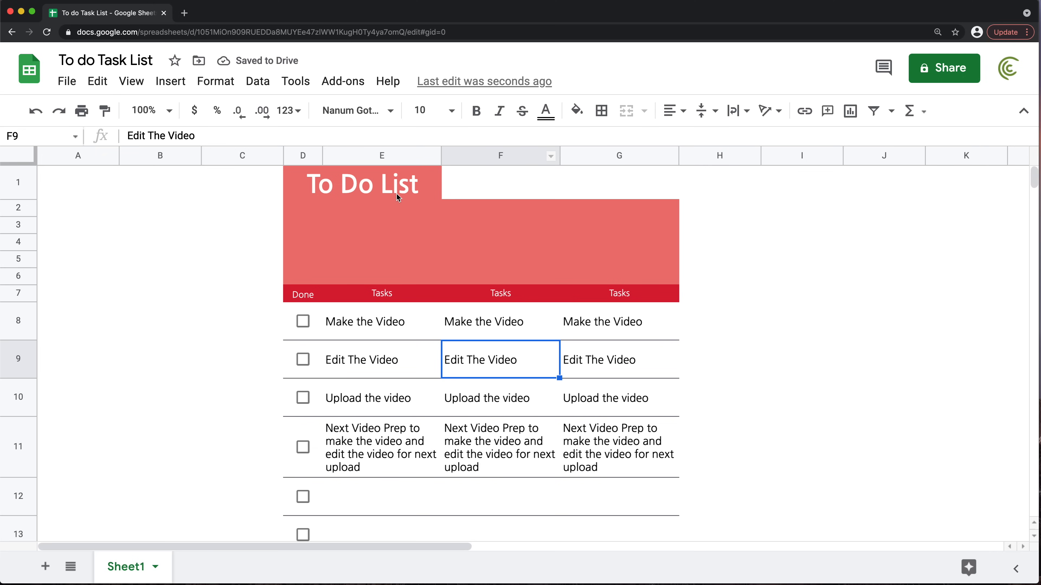
Rename the copied headers to "Due Date" in F7 and "Completed On" in G7
left_click(509, 296)
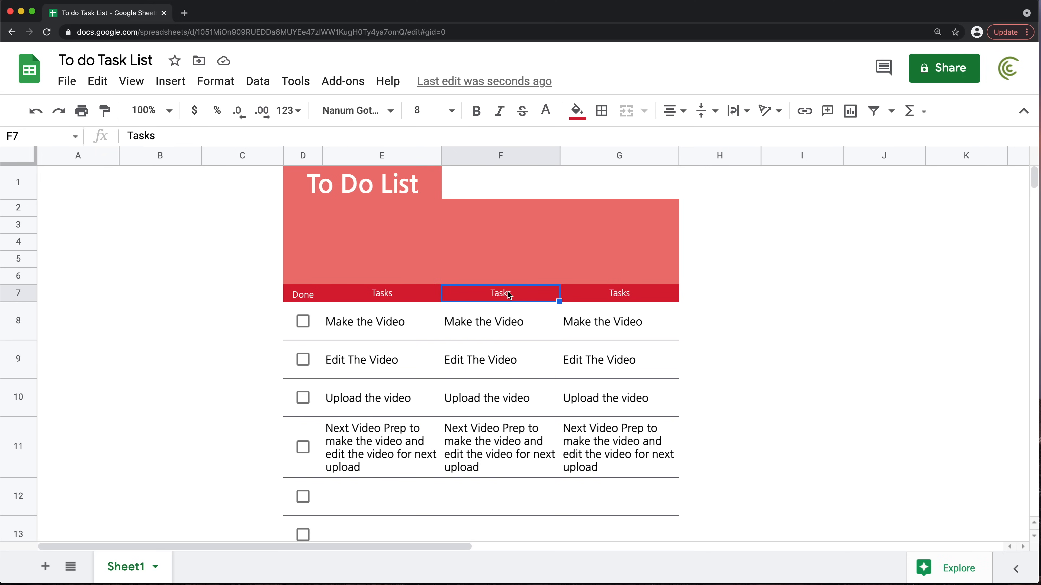
type("Due Date")
key("Return")
left_click(601, 300)
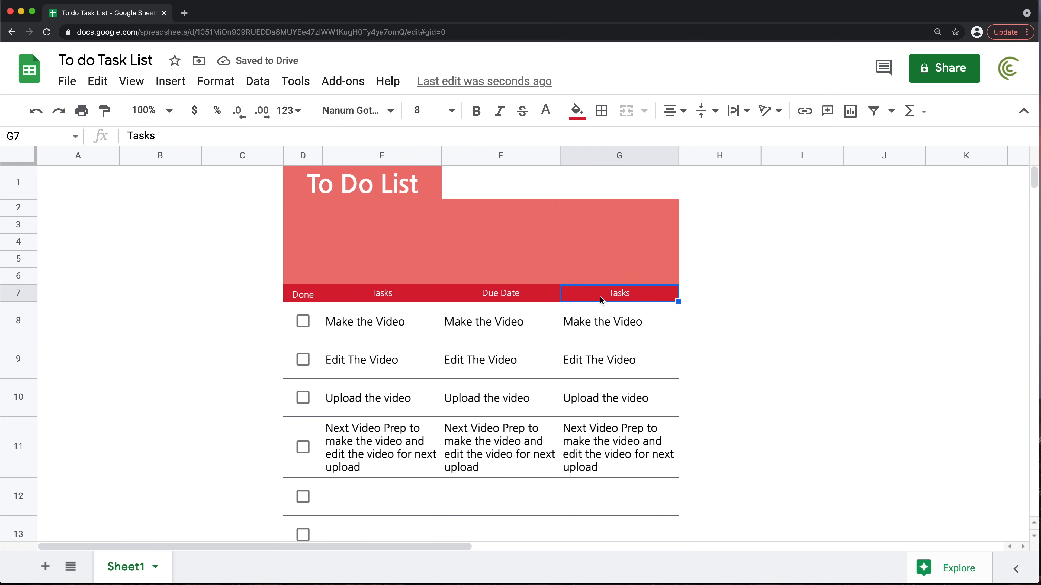
type("Completed On")
key("Return")
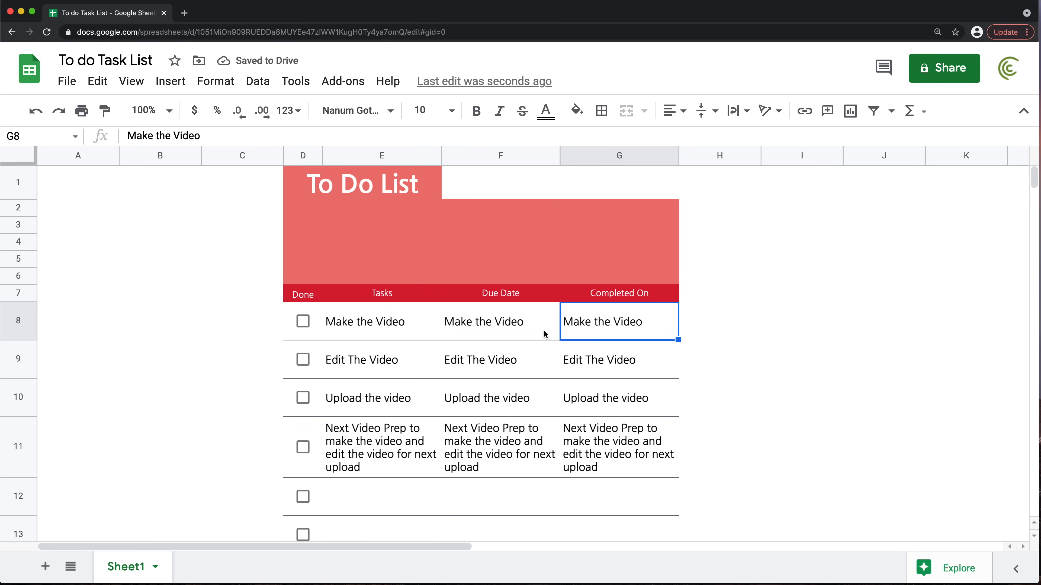
Clear the copied task texts from F8:G11
left_click_drag(546, 334, 626, 468)
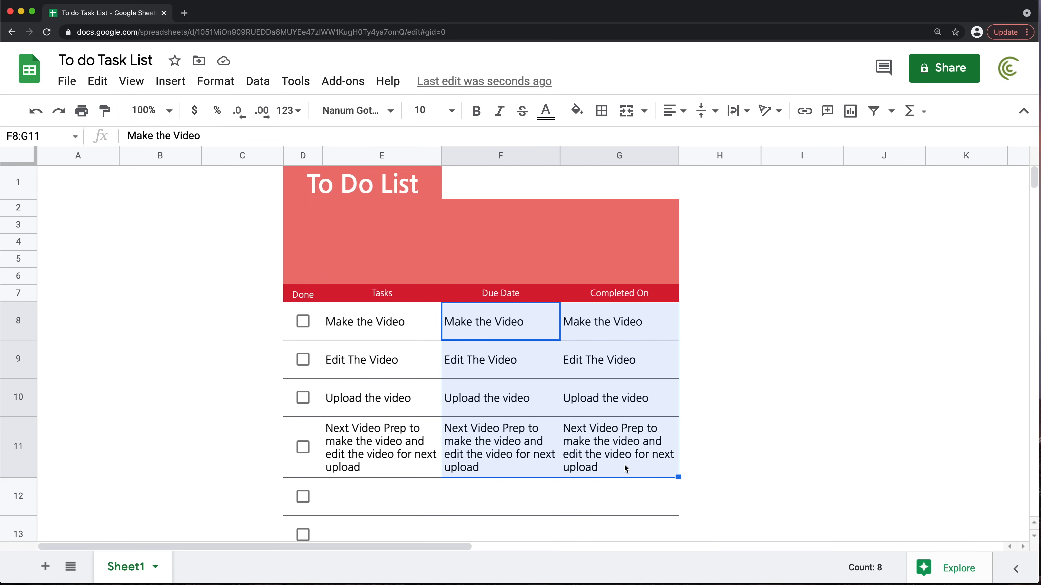
key("Delete")
left_click(720, 294)
Unmerge the title cells D1:E1 and merge D1:G1 so the title spans all four columns
left_click(408, 193)
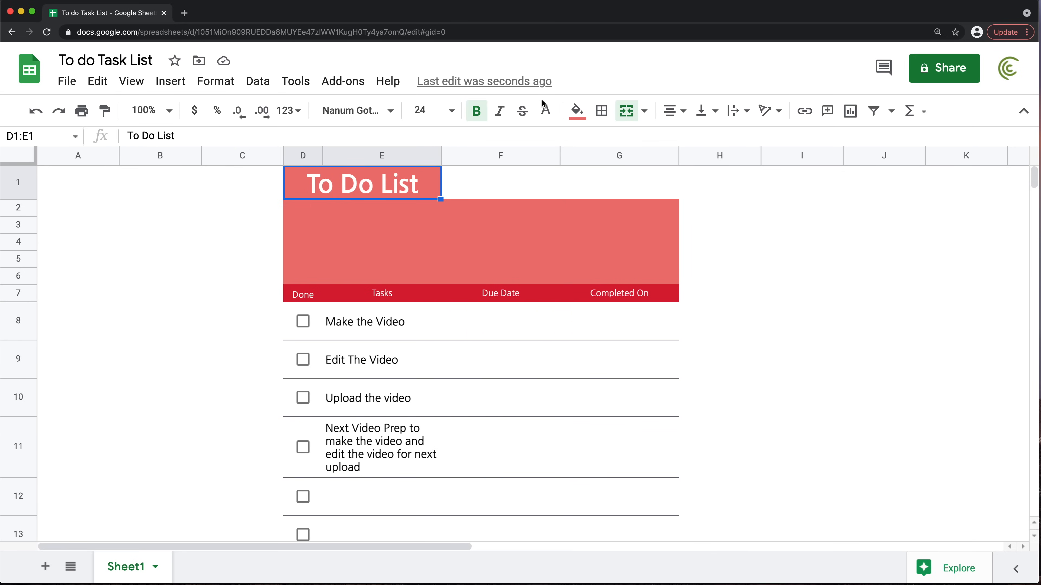
left_click(625, 114)
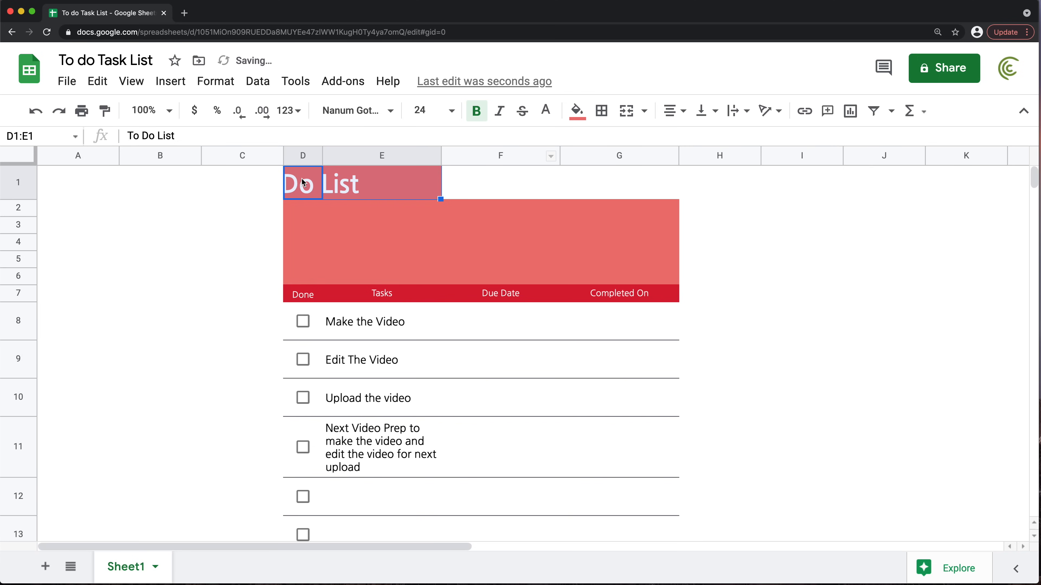
left_click_drag(302, 182, 627, 174)
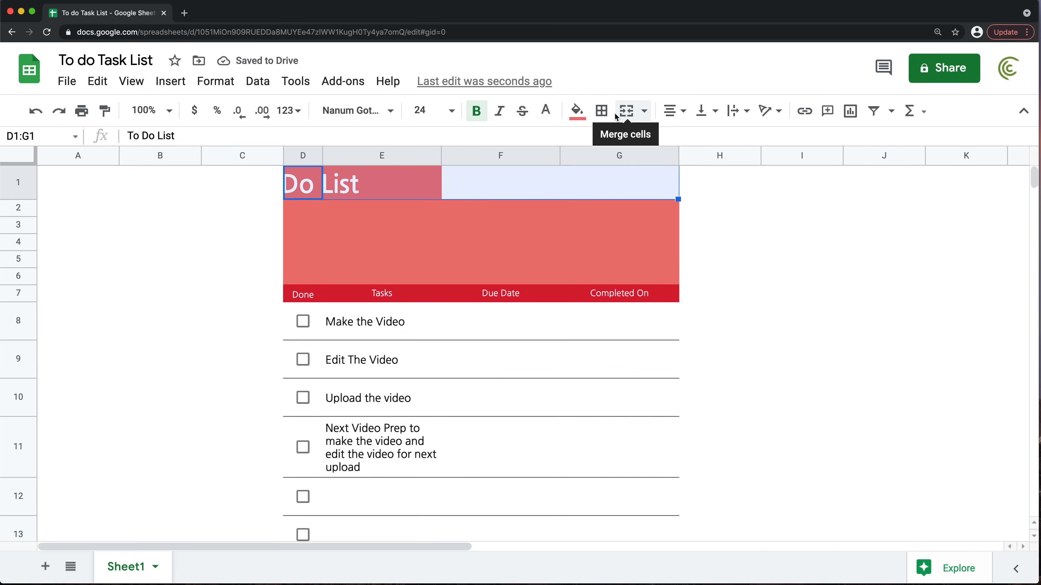
left_click(626, 111)
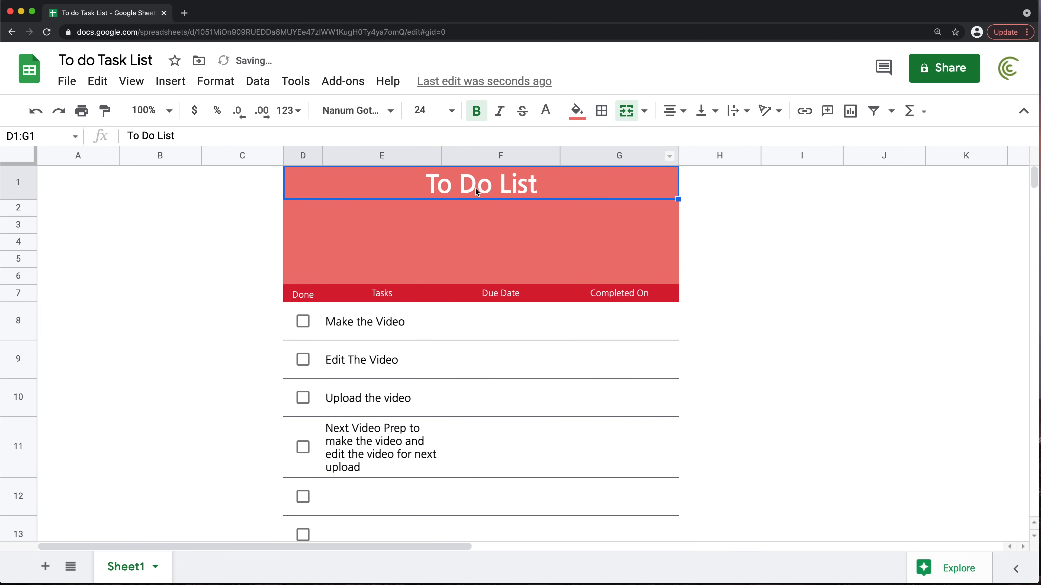
left_click(715, 246)
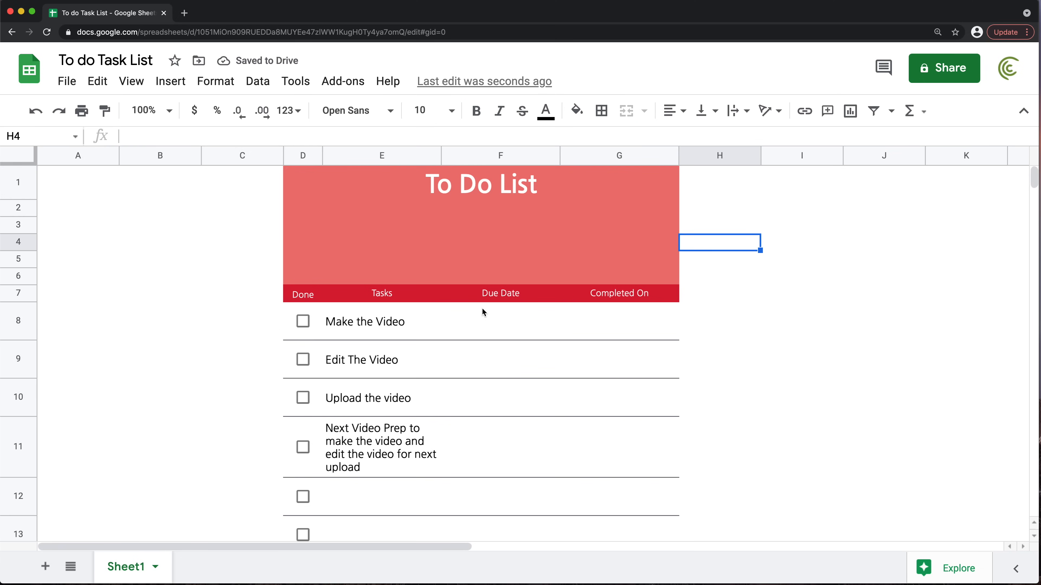
Narrow the Due Date column and enter due dates 4/26/2021 in F8 and 4/28/2021 in F9
left_click(492, 294)
left_click_drag(558, 153, 540, 158)
left_click(494, 320)
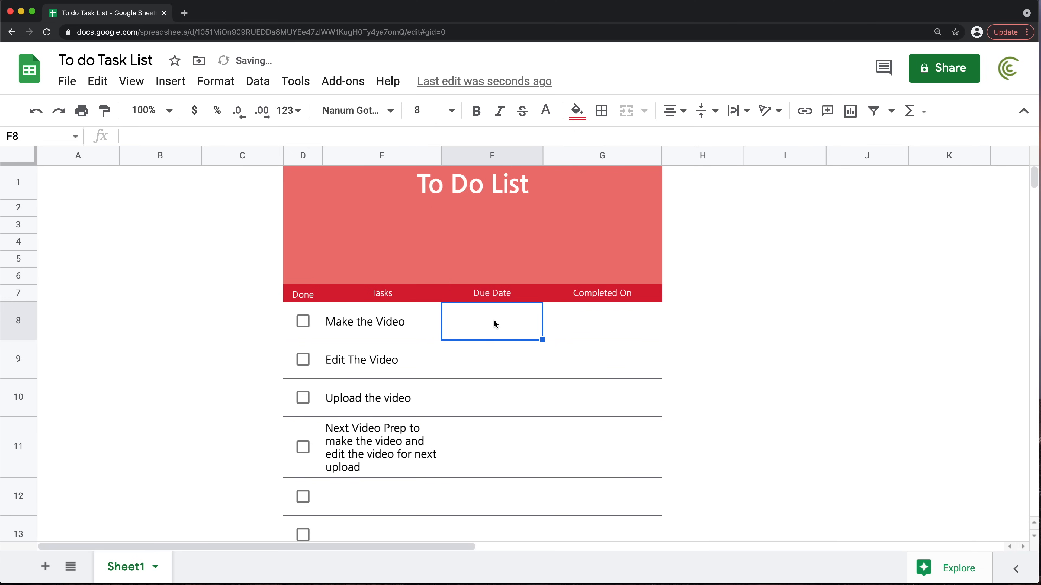
type("4/26/2021")
key("Return")
type("4/28/2021")
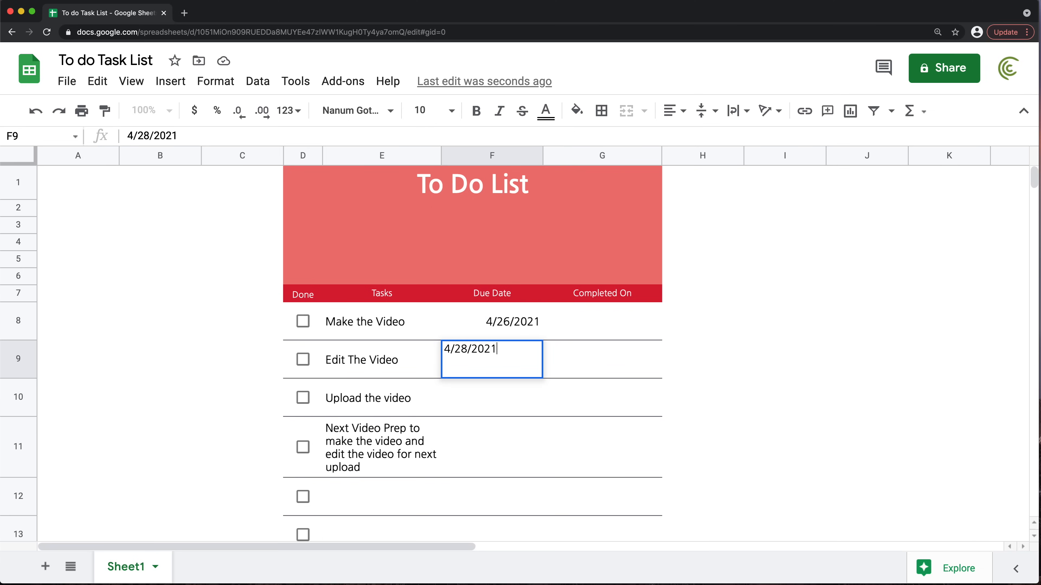
key("Return")
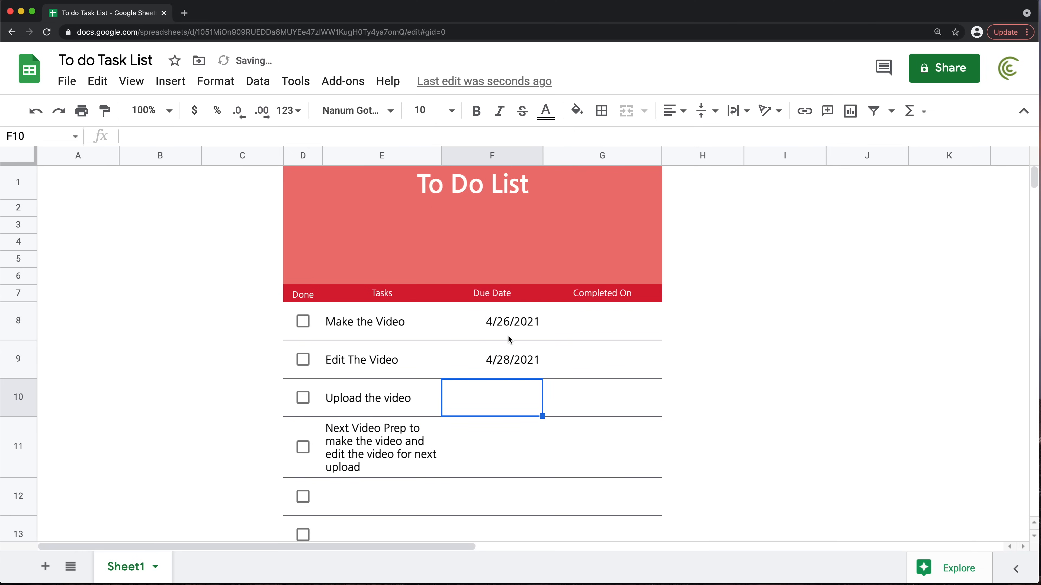
Center the contents of the whole Due Date column F horizontally
left_click(490, 155)
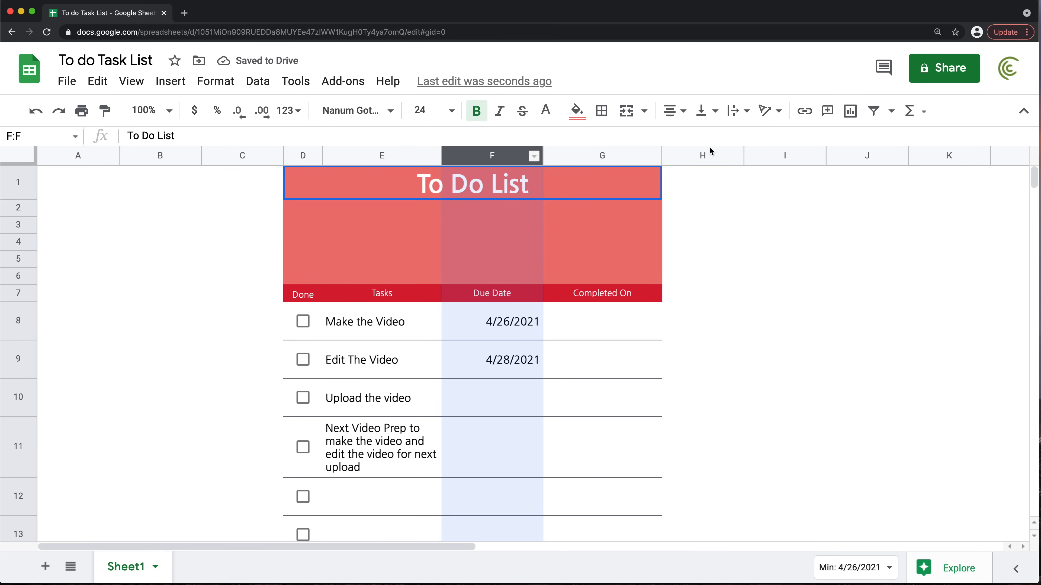
left_click(675, 110)
left_click(696, 140)
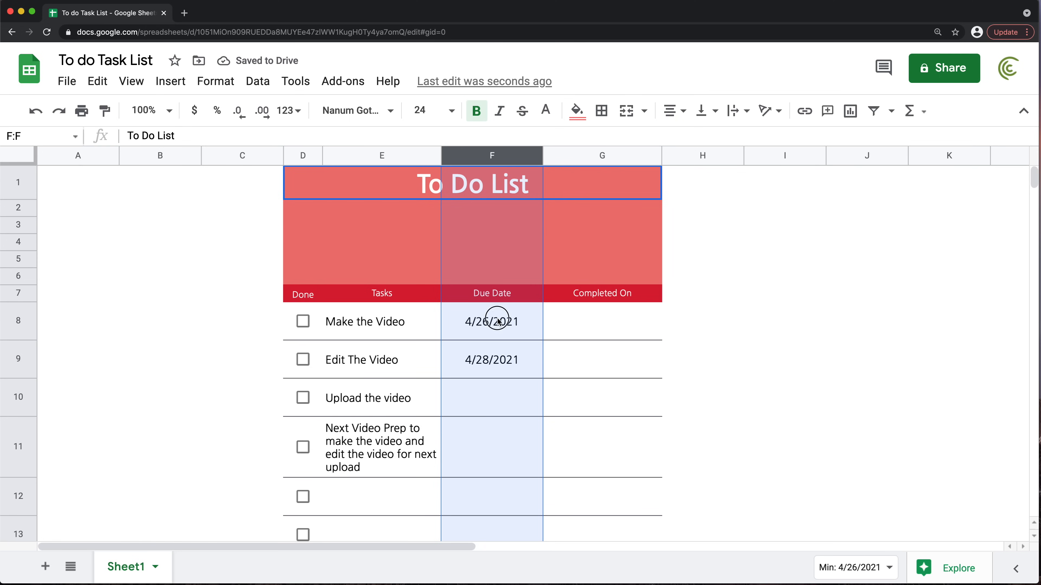
Add data validation to F8:F38 that requires a valid date and rejects invalid input
left_click_drag(495, 321, 513, 283)
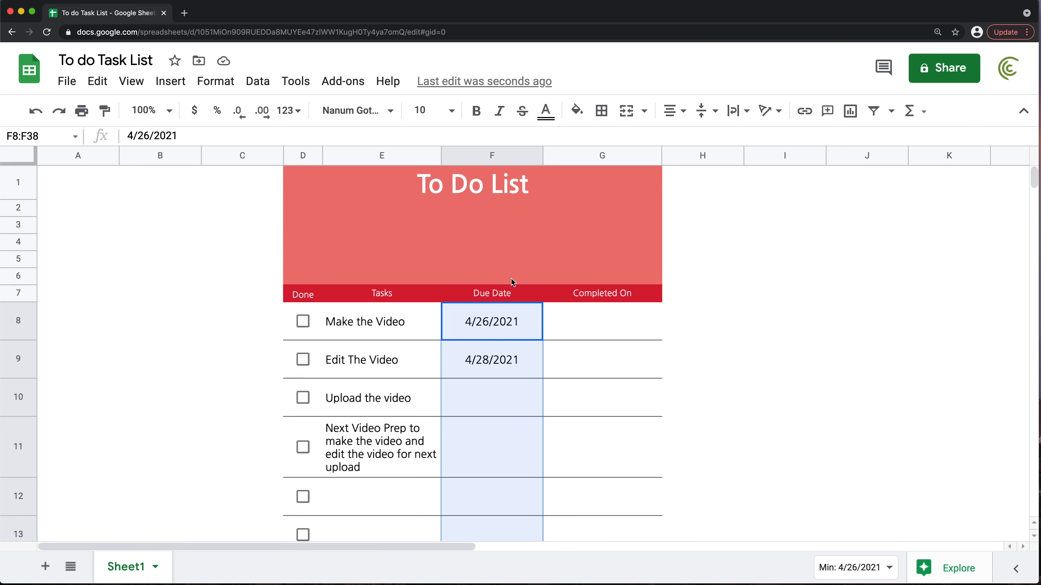
left_click(257, 81)
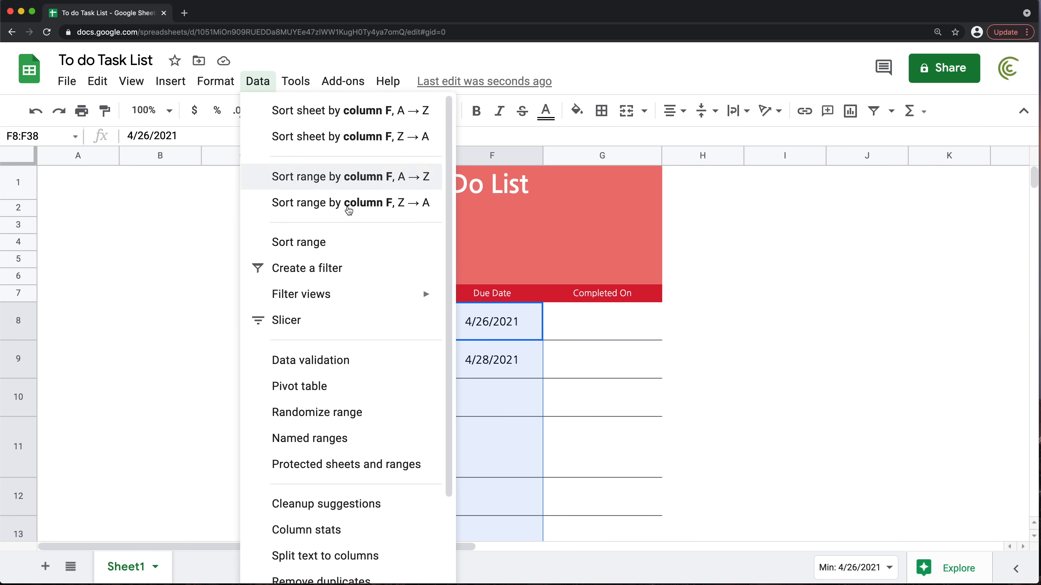
left_click(347, 360)
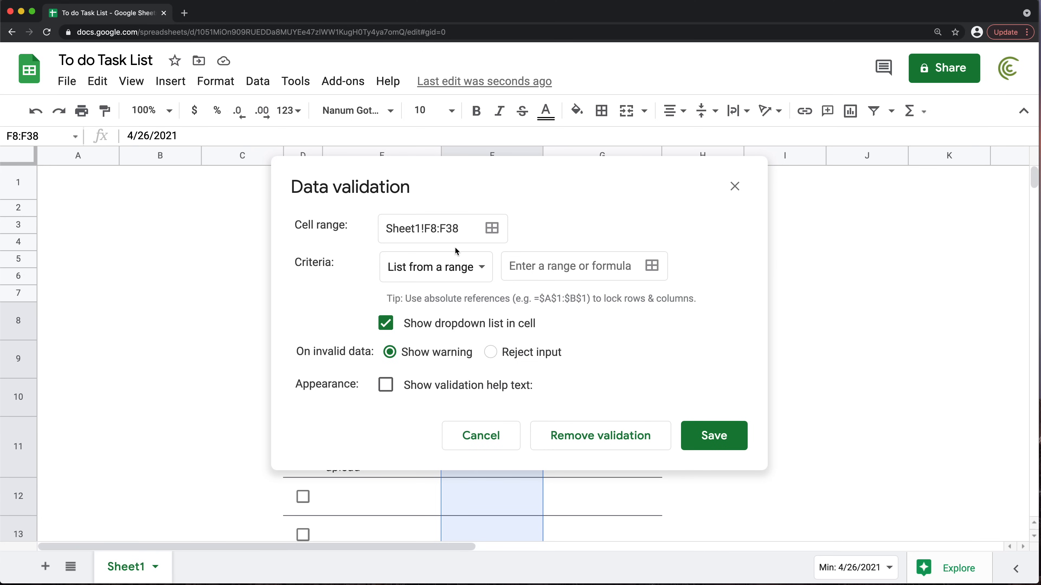
left_click(454, 267)
left_click(428, 380)
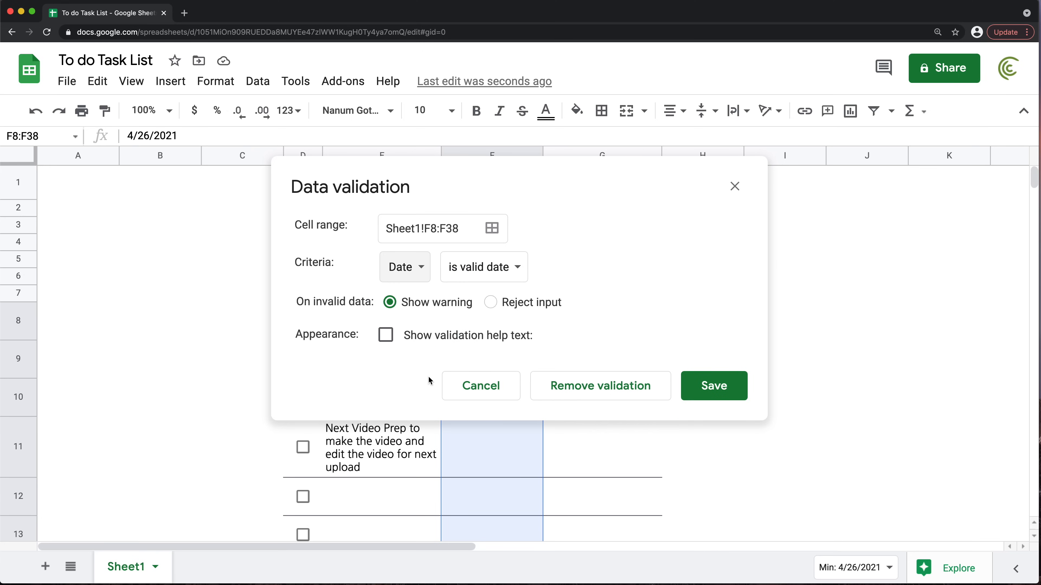
left_click(496, 266)
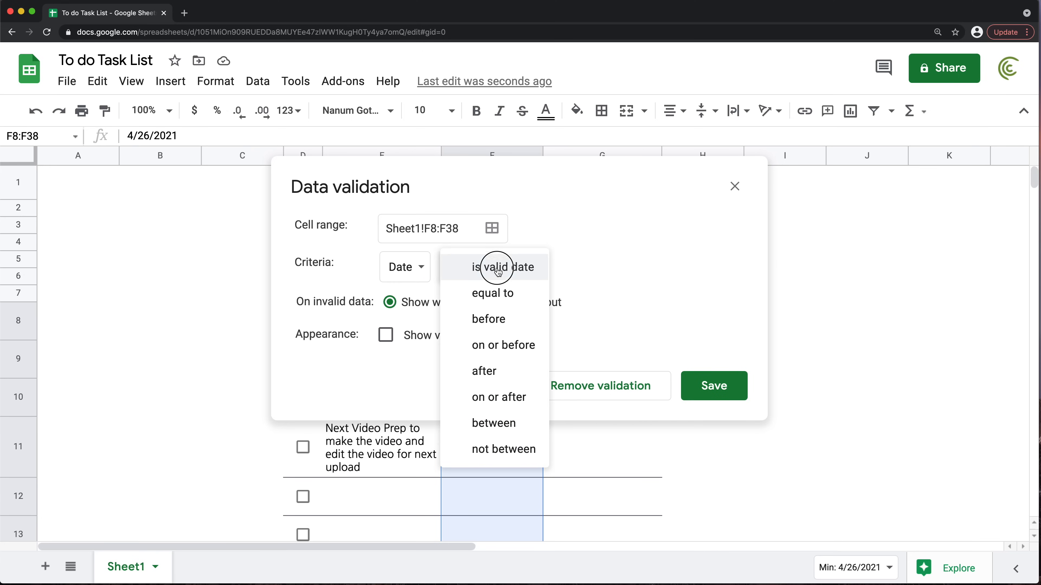
left_click(521, 273)
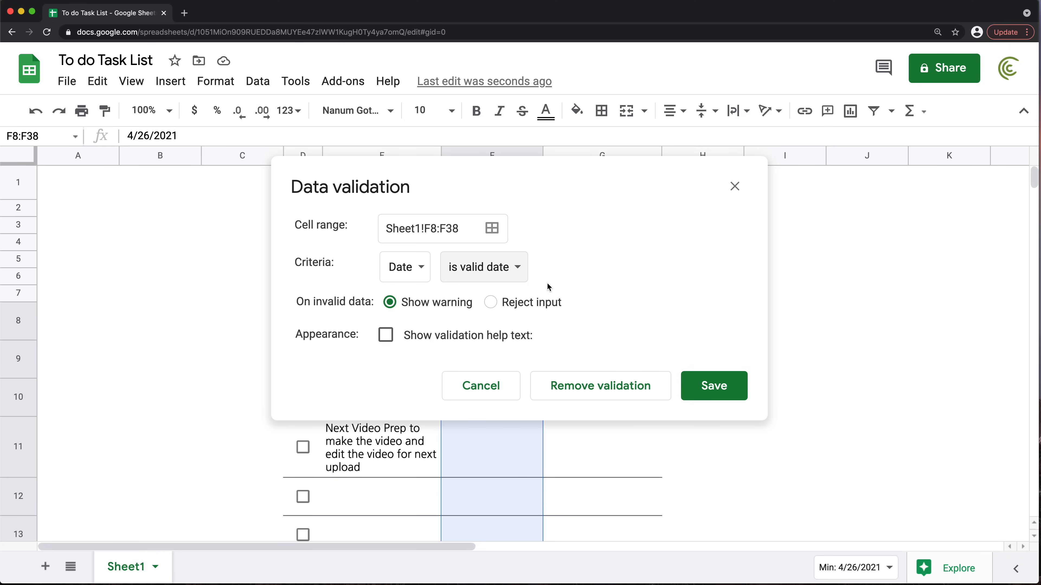
left_click(505, 303)
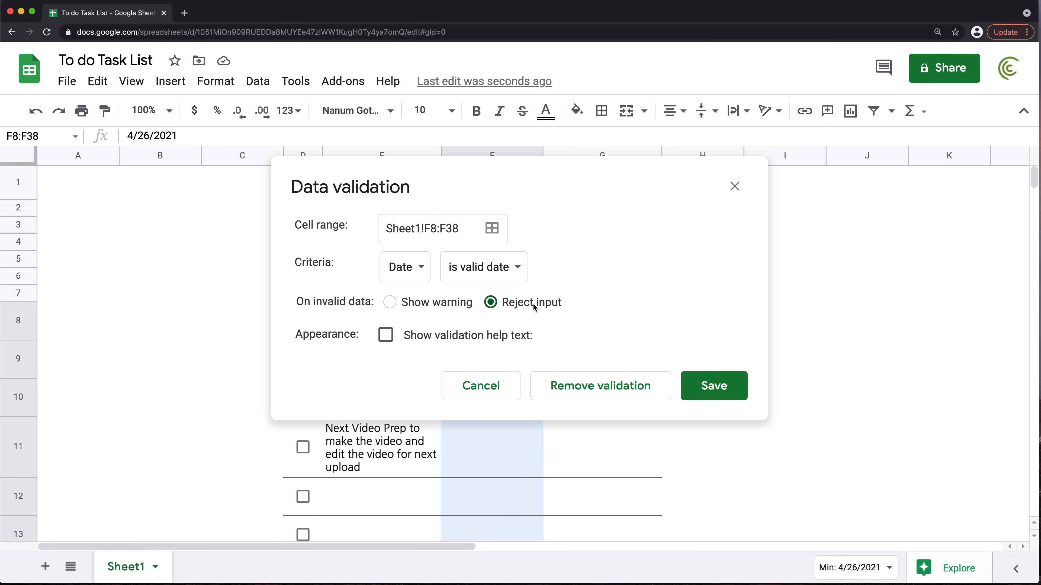
left_click(711, 388)
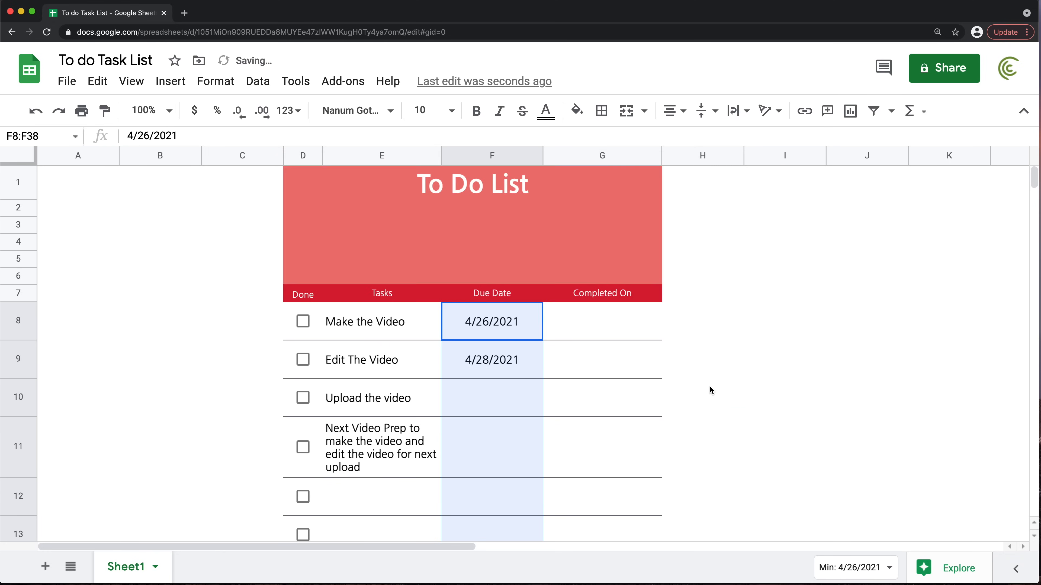
Try out the calendar date picker in F10 with several April dates, ending on 2021-04-14
left_click(473, 410)
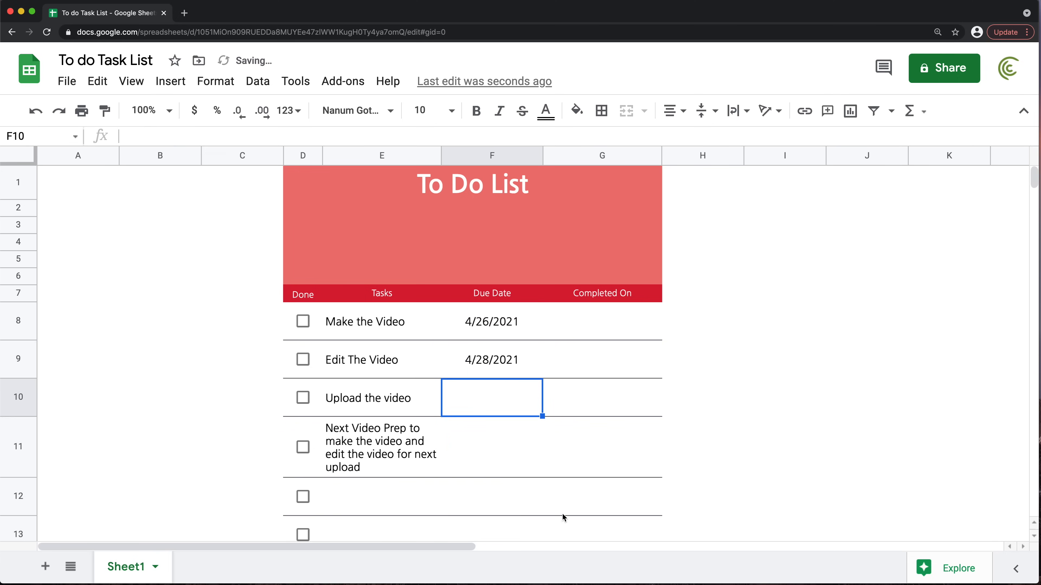
double_click(492, 400)
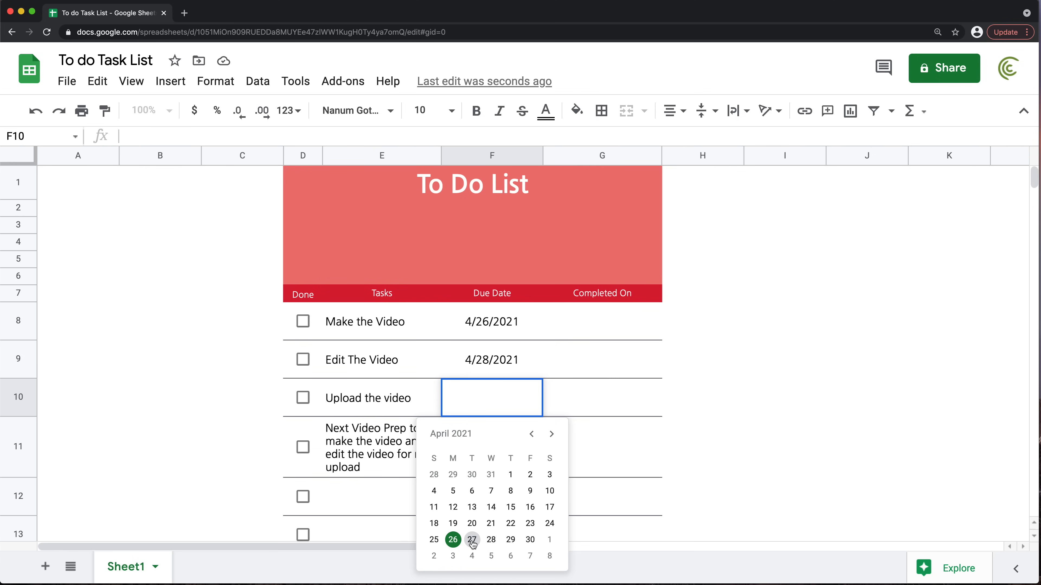
left_click(472, 539)
double_click(499, 405)
left_click(453, 527)
double_click(509, 409)
left_click(491, 508)
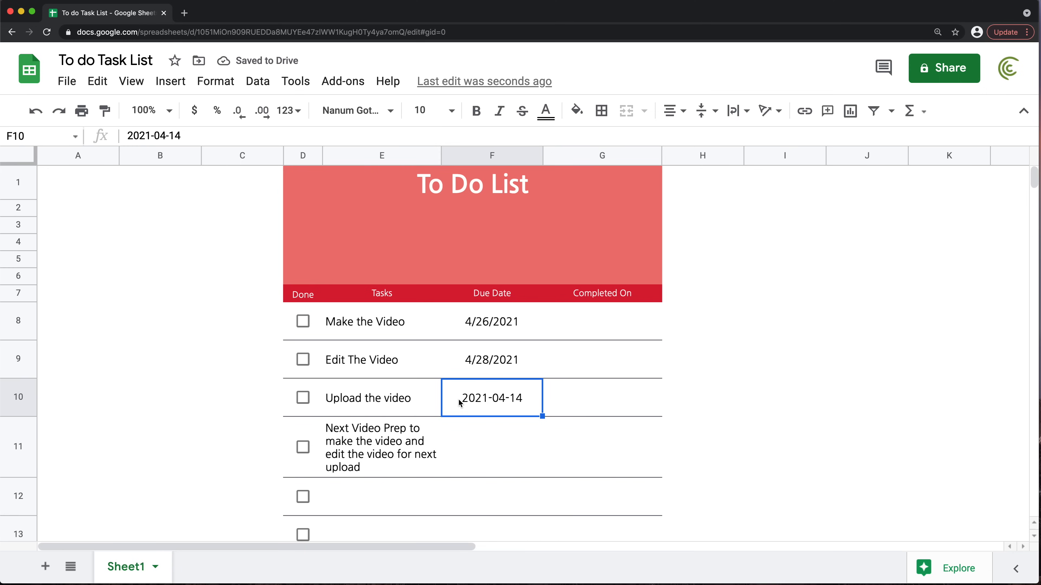
Apply the Date number format to the whole Due Date column F
left_click(486, 156)
left_click(287, 110)
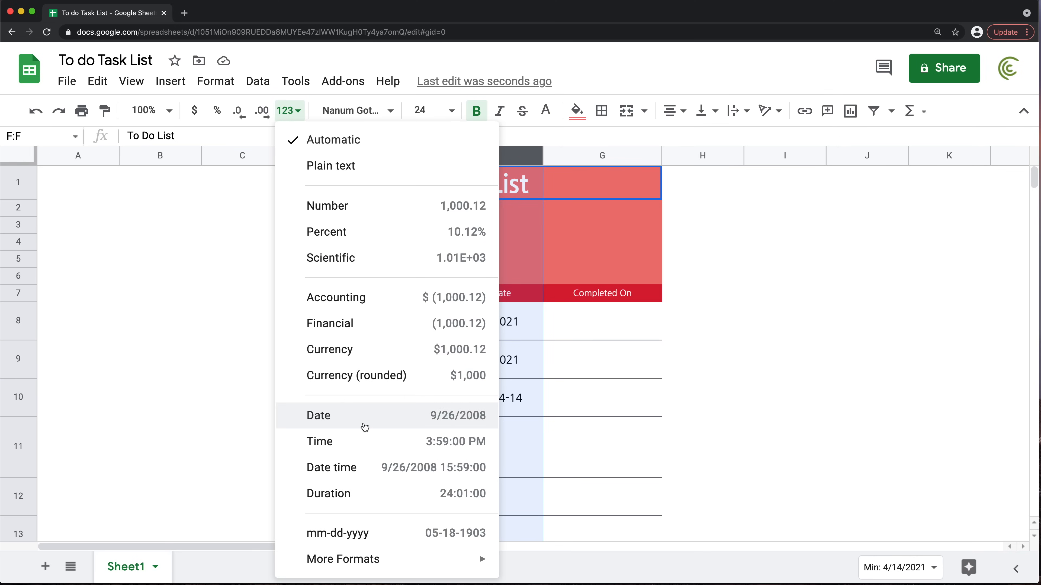
left_click(364, 426)
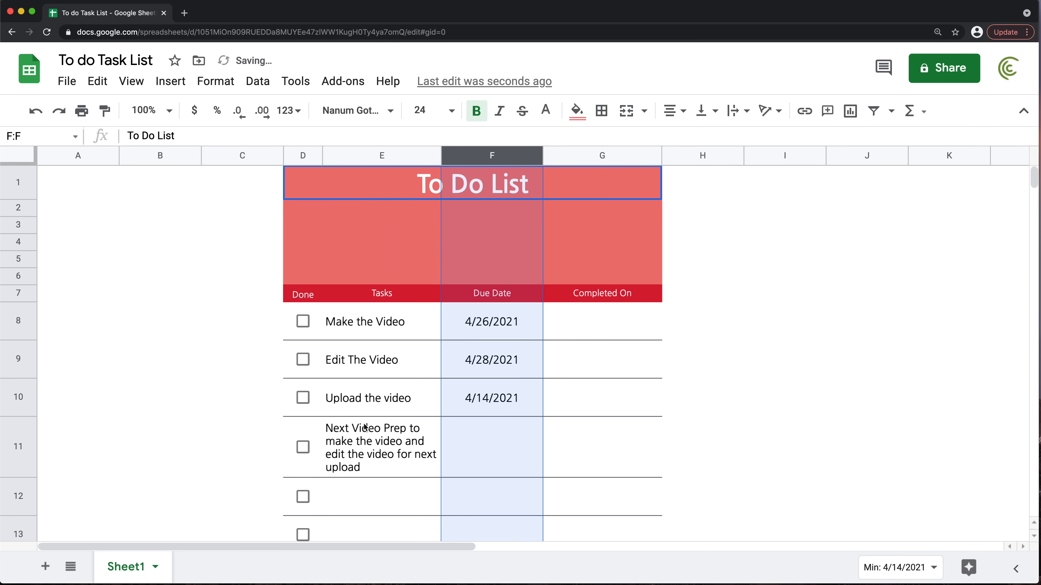
Set the due dates to 4/29/2021 in F10 and 5/5/2021 in F11 using the calendar picker
double_click(501, 403)
left_click(510, 539)
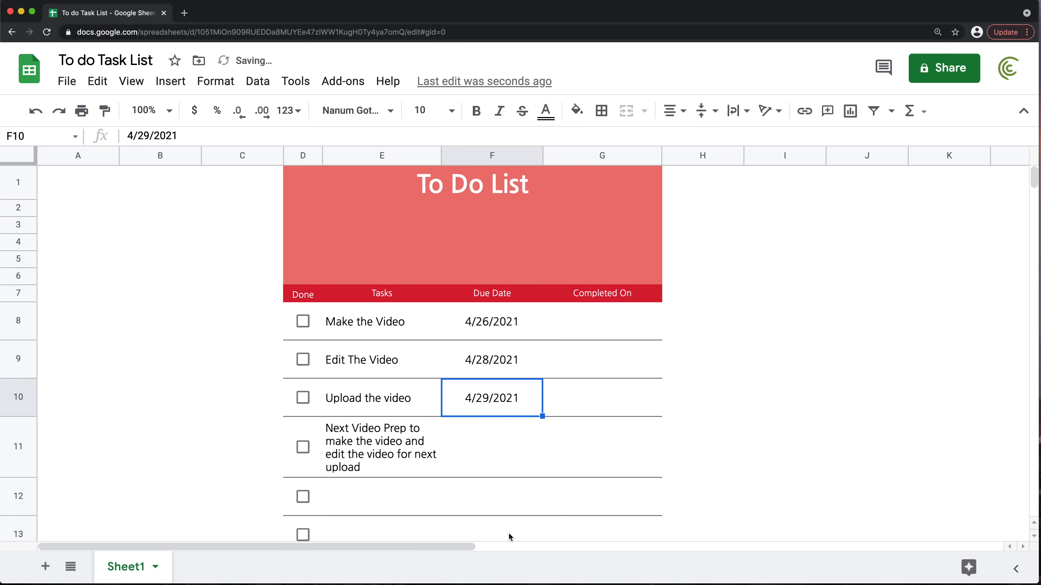
double_click(511, 448)
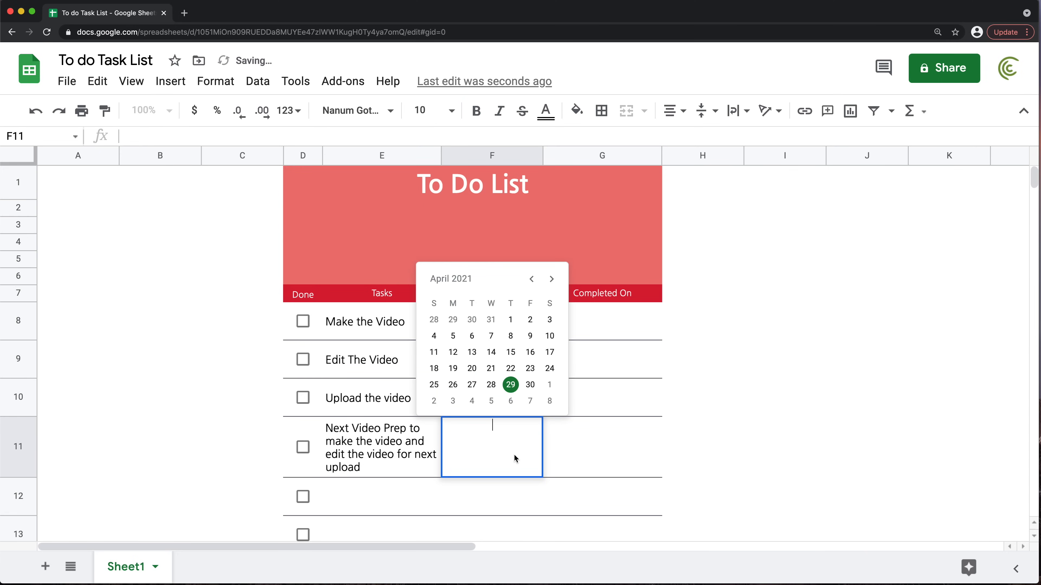
left_click(491, 400)
left_click(570, 400)
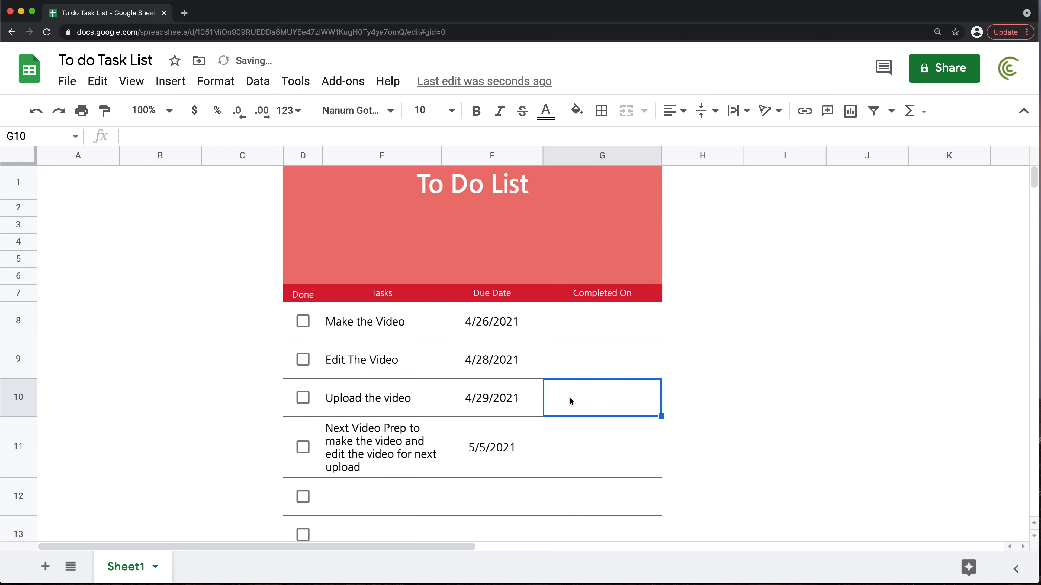
Narrow the Due Date column F so it fits more closely around the dates
left_click_drag(493, 323, 495, 458)
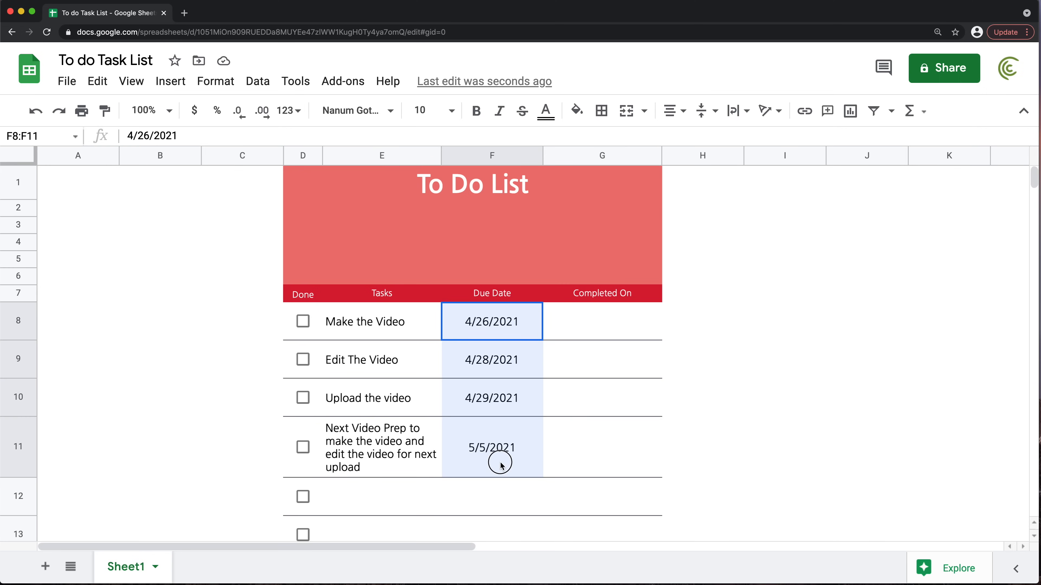
left_click_drag(542, 156, 511, 155)
left_click(487, 323)
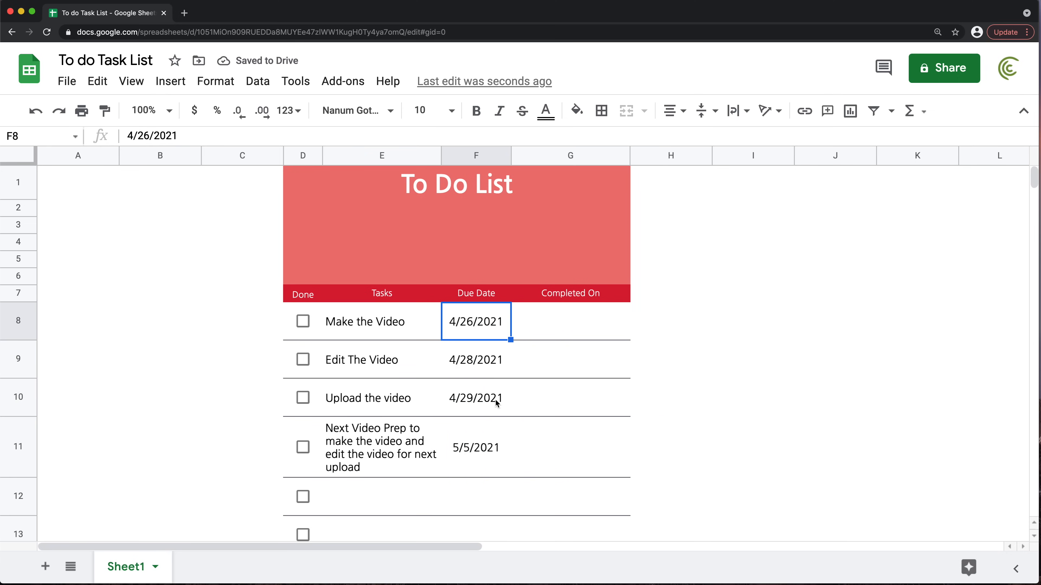
Reduce the font size of F8:G38 to 8 and narrow the Due Date column slightly further
left_click_drag(475, 330, 532, 419)
scroll(539, 333, "up", 10)
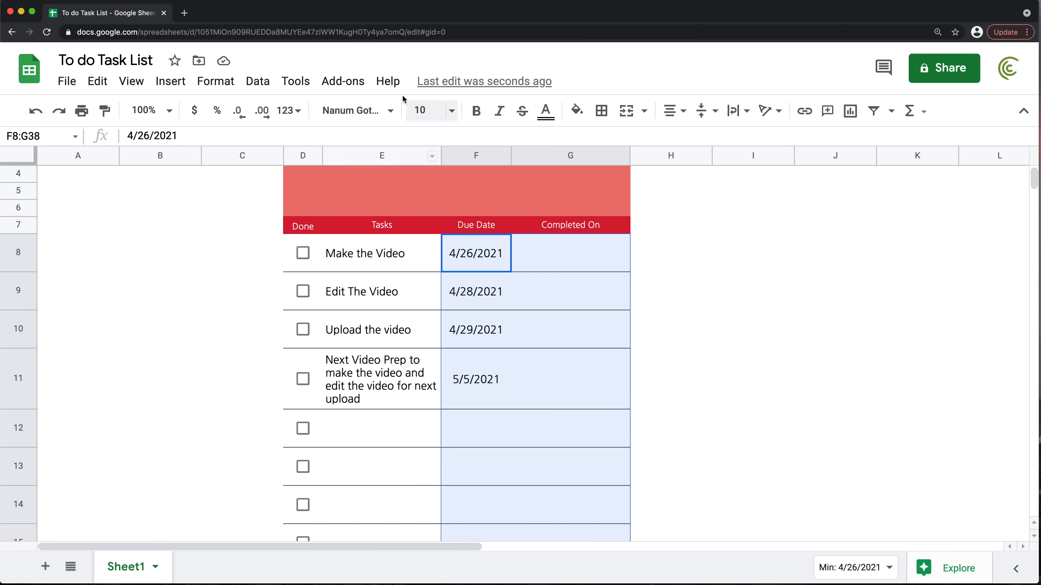
left_click(455, 112)
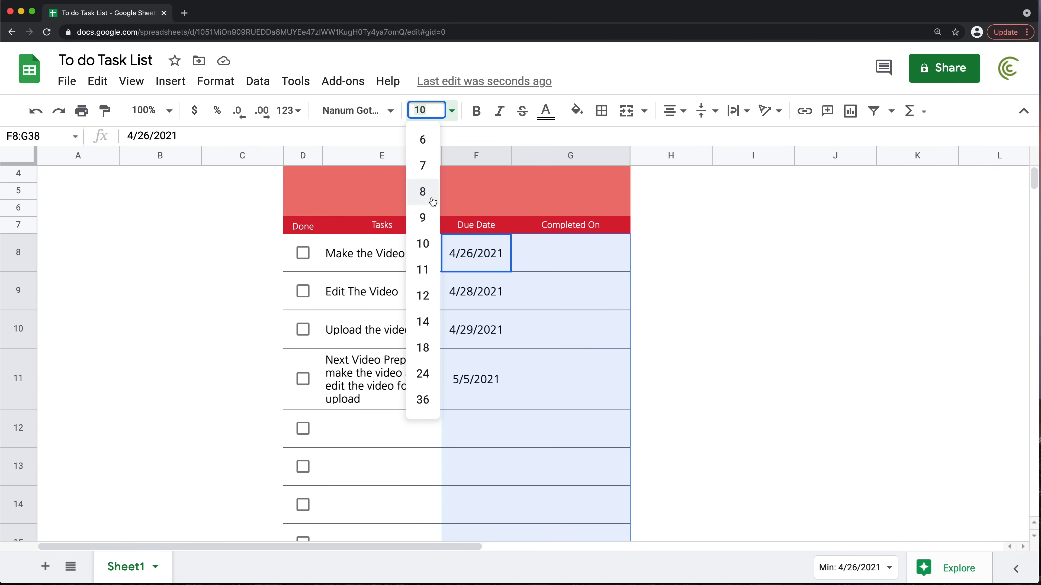
left_click(423, 191)
left_click(477, 264)
left_click_drag(512, 155, 504, 156)
Toggle the Done checkboxes in D8, D9 and D10 to test the completed-task row highlighting
left_click(302, 270)
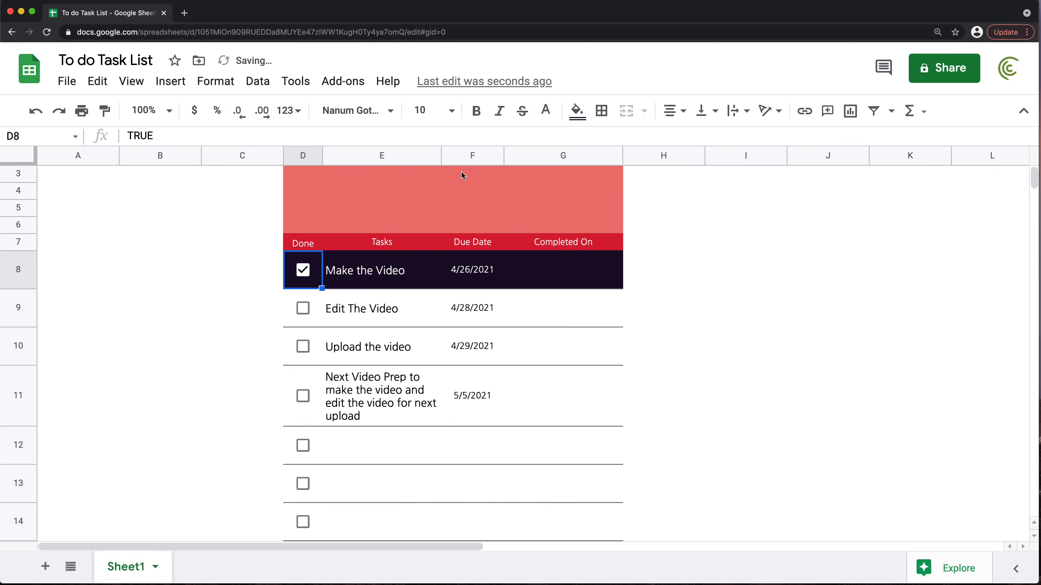
left_click(312, 275)
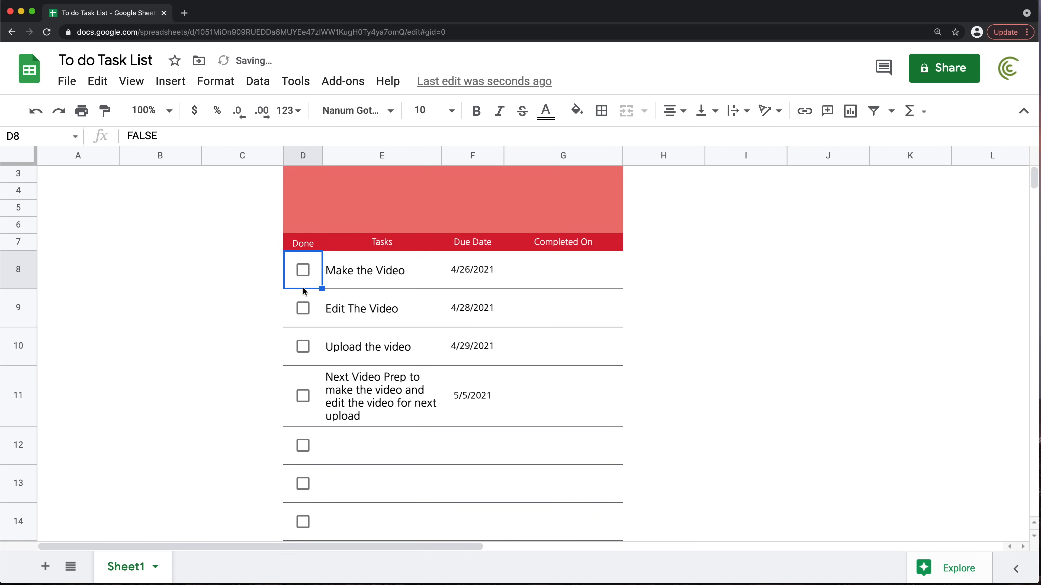
left_click(305, 311)
left_click(306, 313)
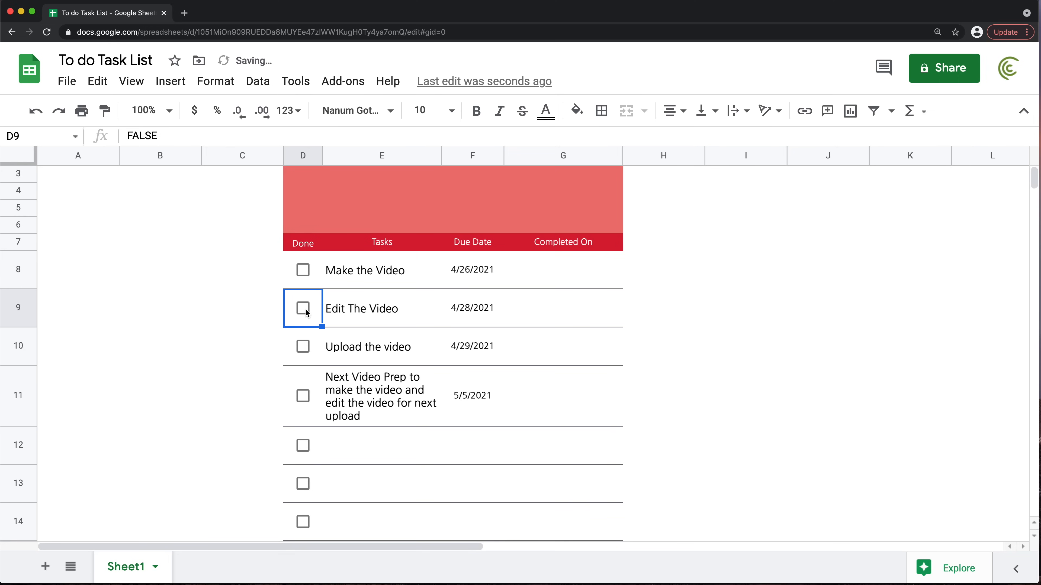
left_click(304, 347)
left_click(305, 347)
left_click(305, 348)
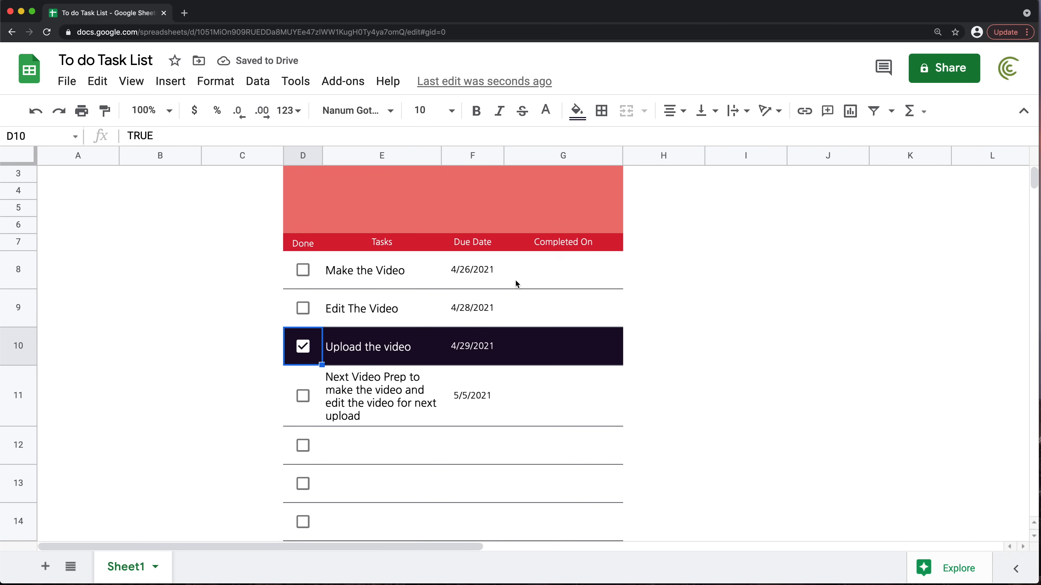
Examine the range and custom formula of the completed-task conditional formatting rule, then close it without changes
left_click(380, 297)
left_click(215, 81)
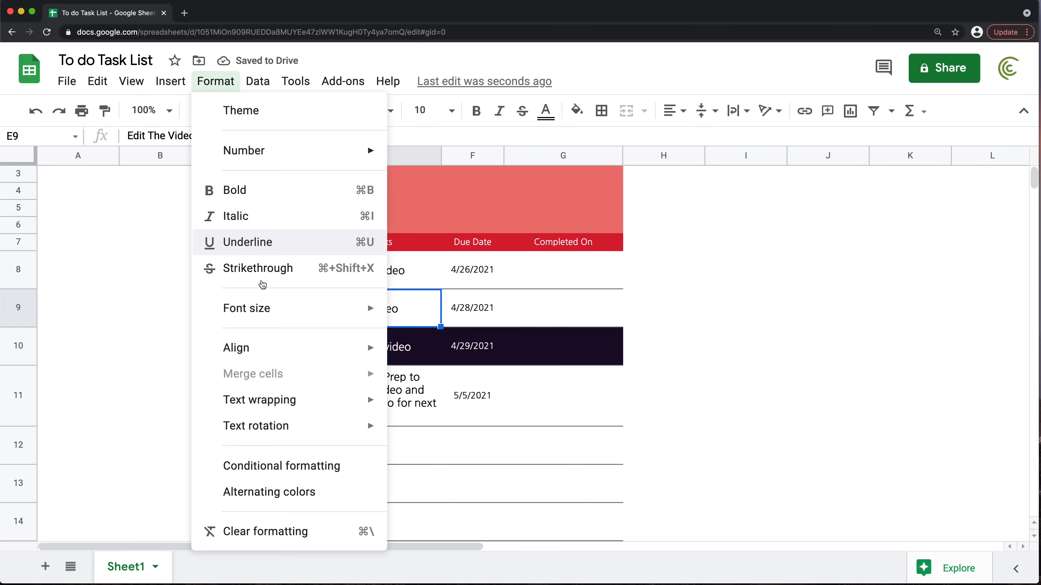
left_click(275, 467)
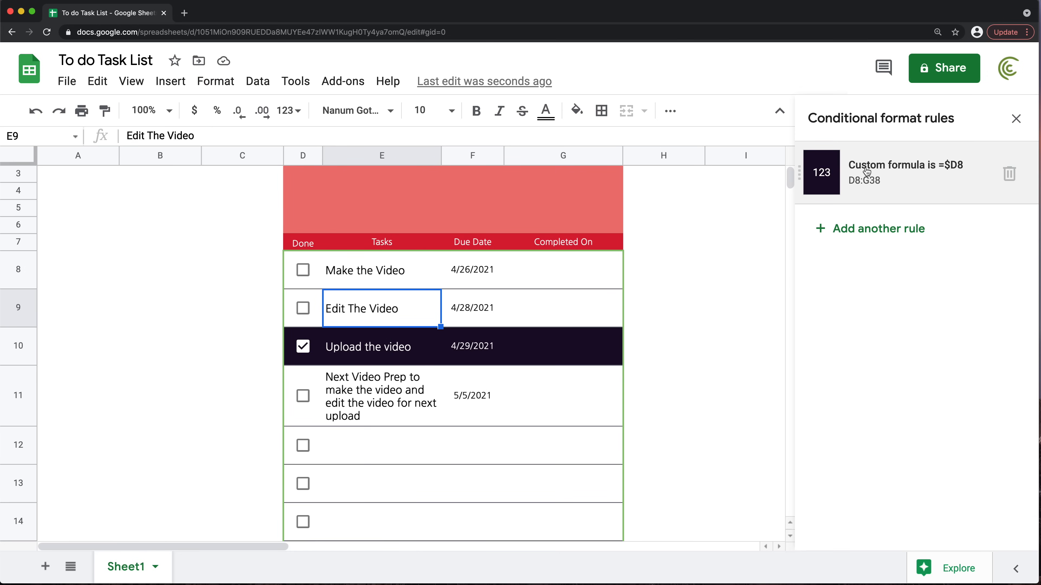
left_click(899, 178)
left_click(819, 237)
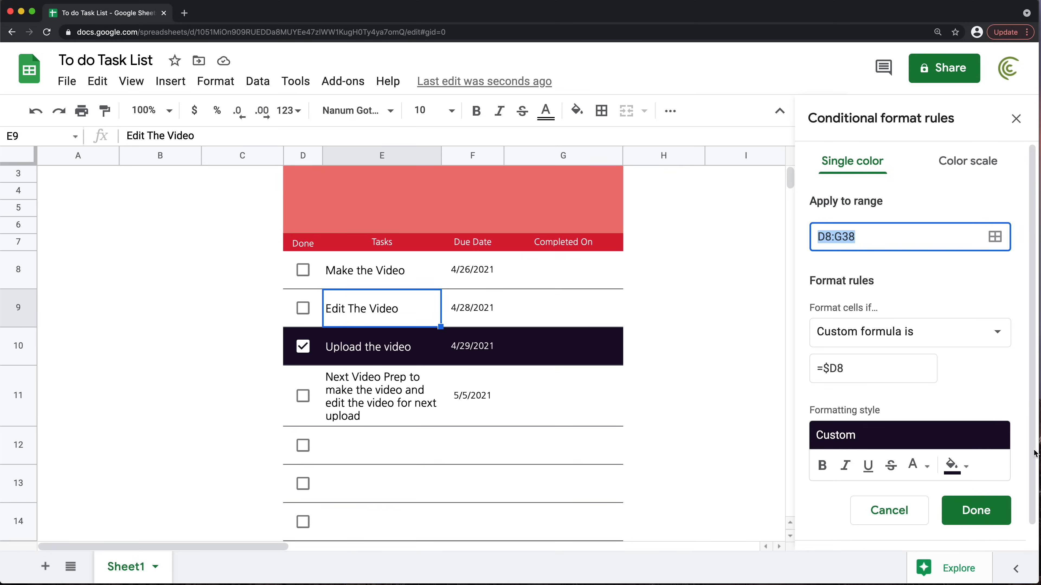
left_click(887, 512)
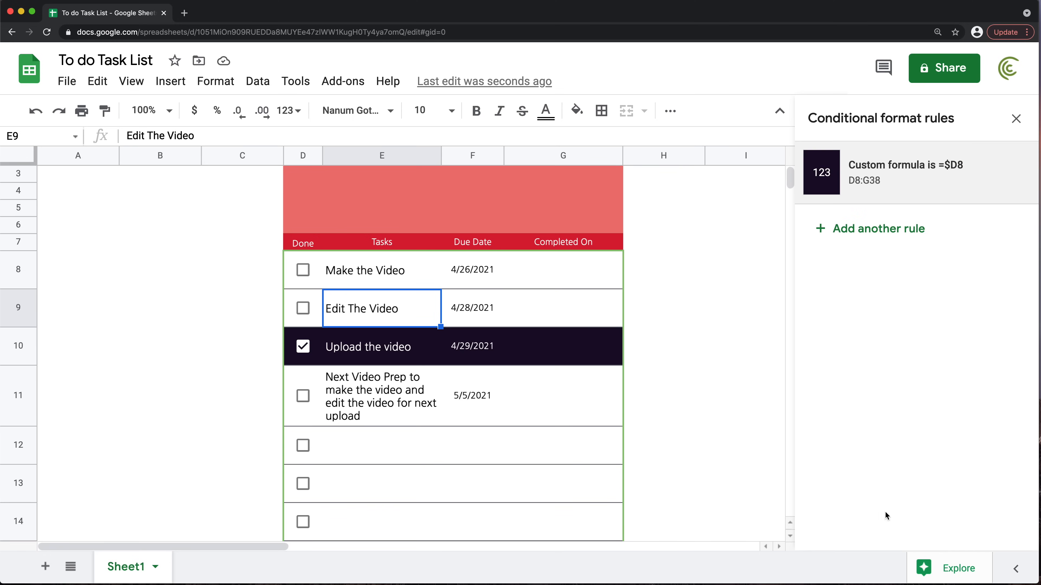
left_click(1015, 119)
Uncheck the "Upload the video" task in D10 and narrow the Completed On column G
left_click(301, 352)
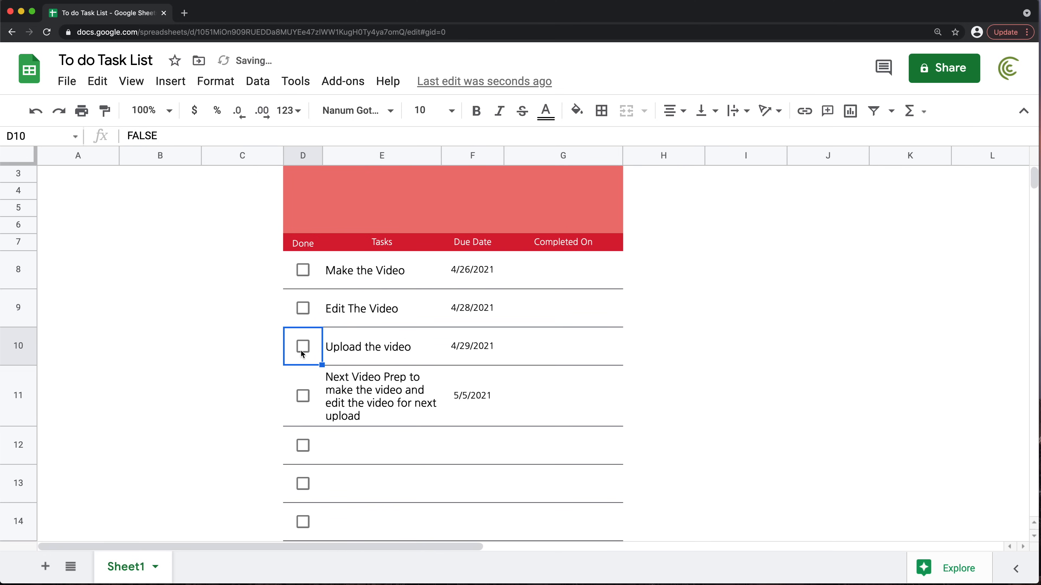
left_click(572, 271)
left_click_drag(625, 155, 603, 155)
left_click(566, 396)
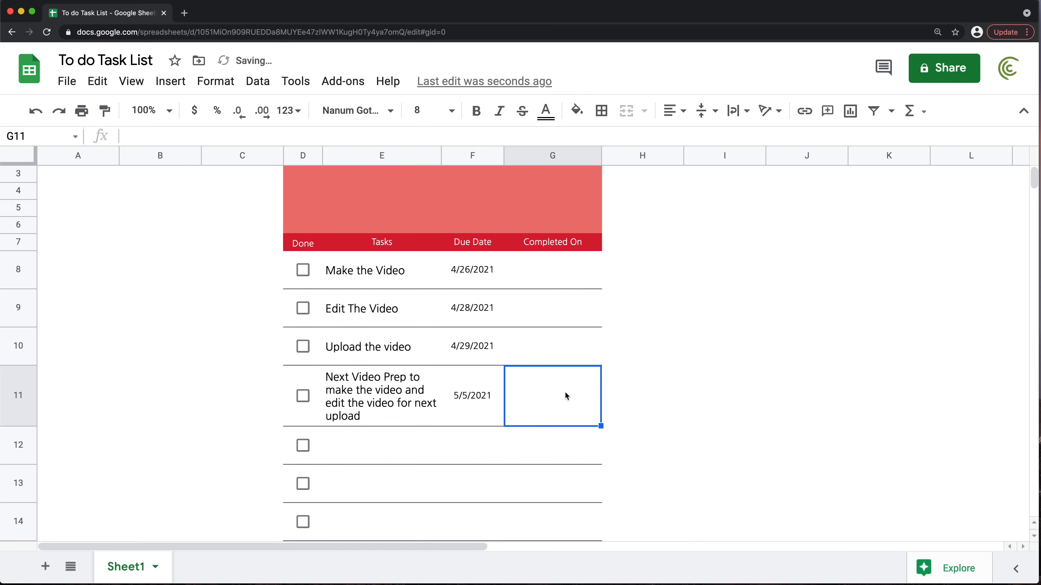
Mark the "Edit The Video" task in D9 as done and undo that change
left_click(388, 270)
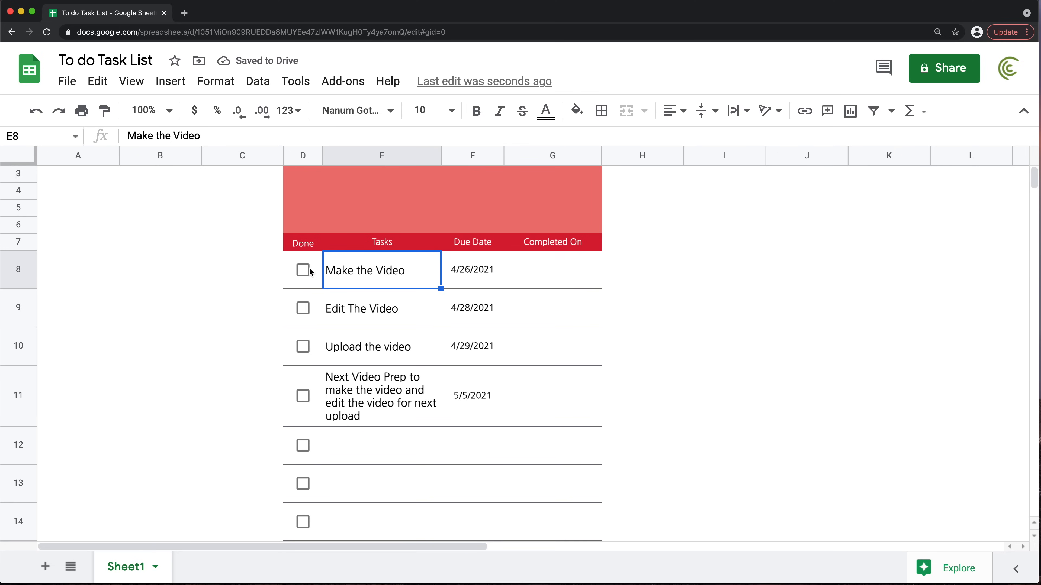
left_click(304, 309)
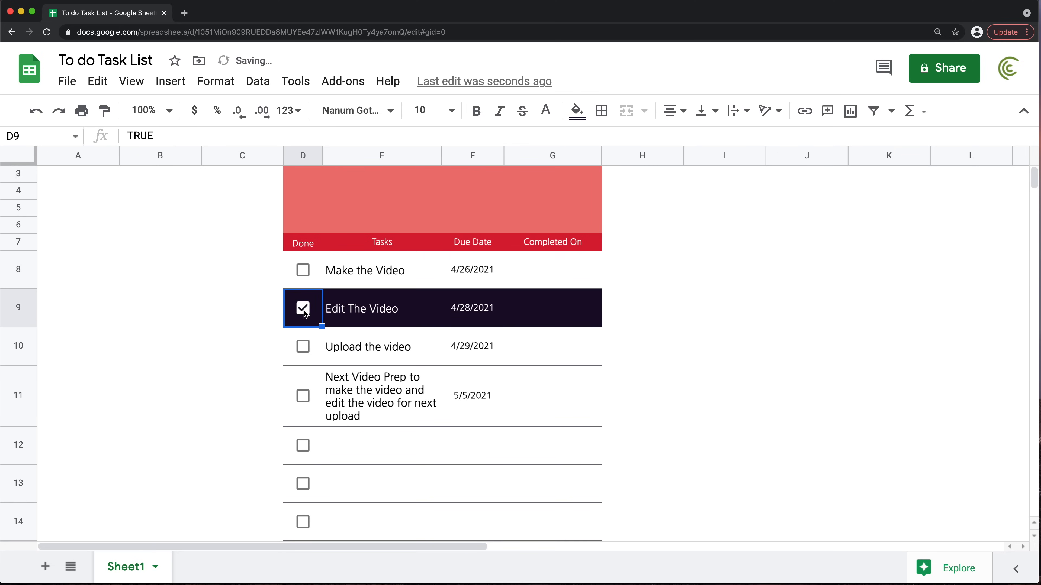
left_click(548, 323)
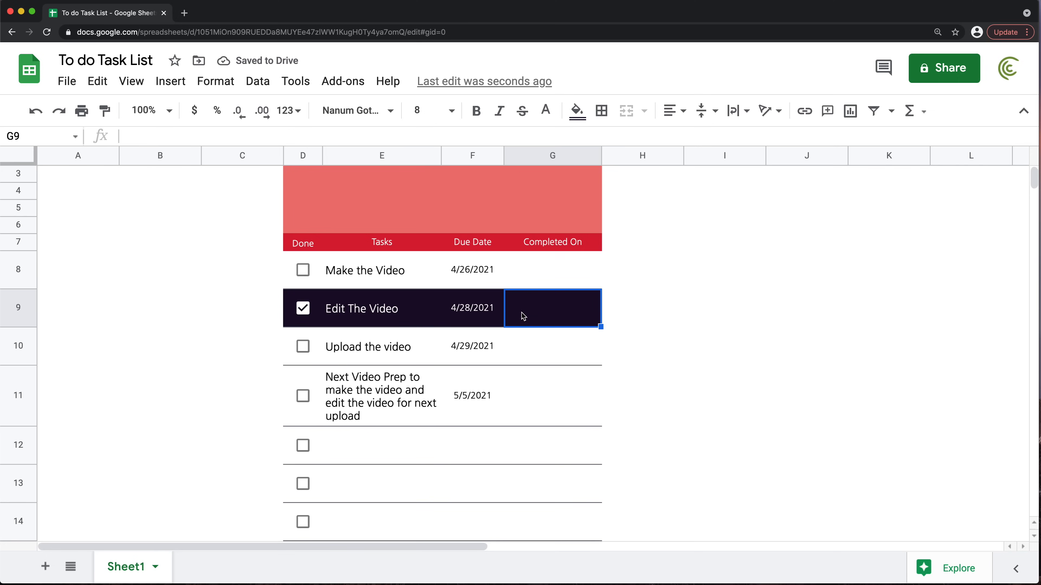
key("super+z")
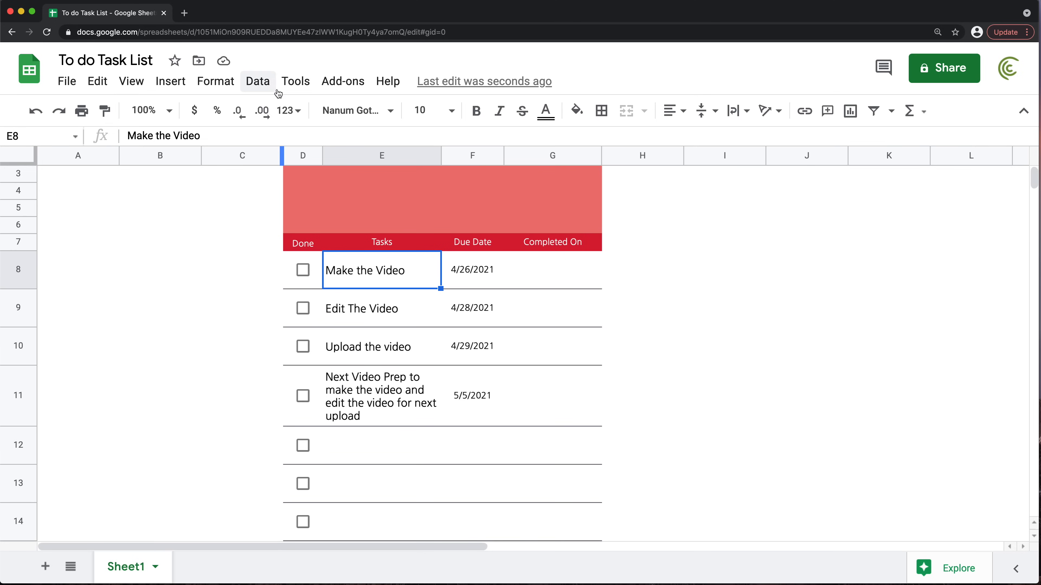
Open the spreadsheet's Apps Script editor and rename the untitled project as "to do list"
left_click(296, 81)
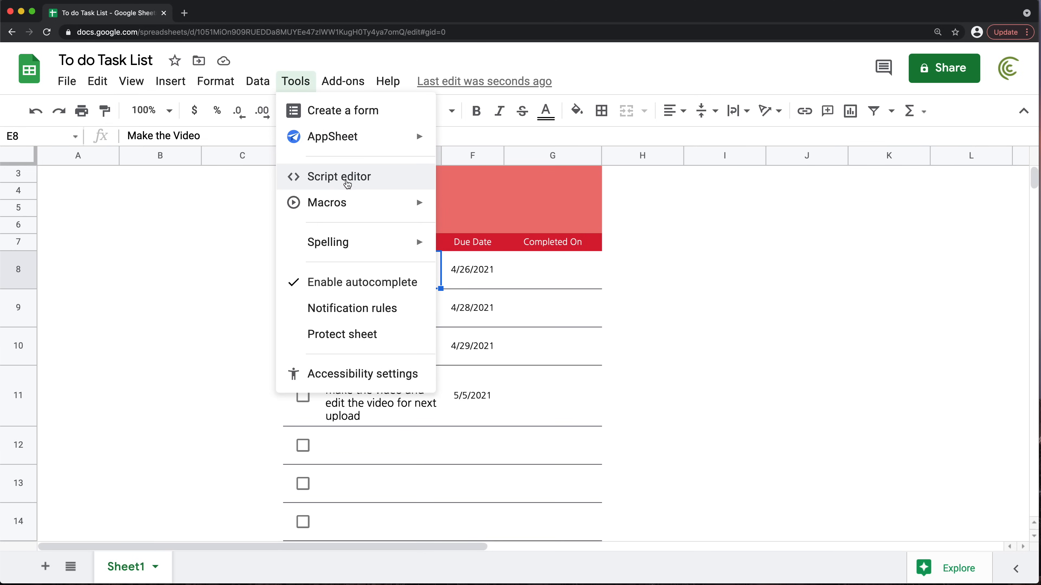
left_click(345, 181)
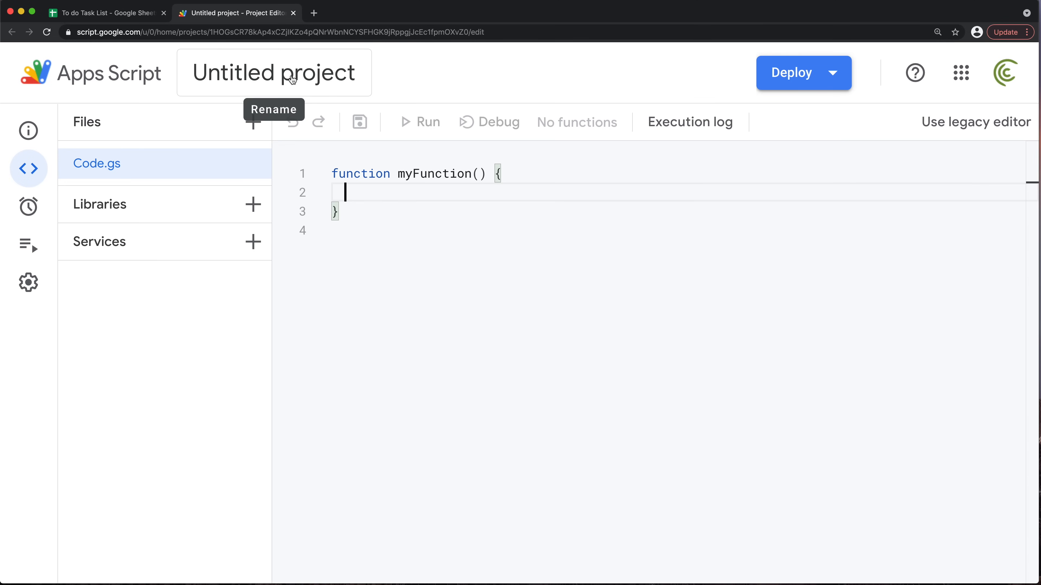
left_click(257, 75)
type("to do list")
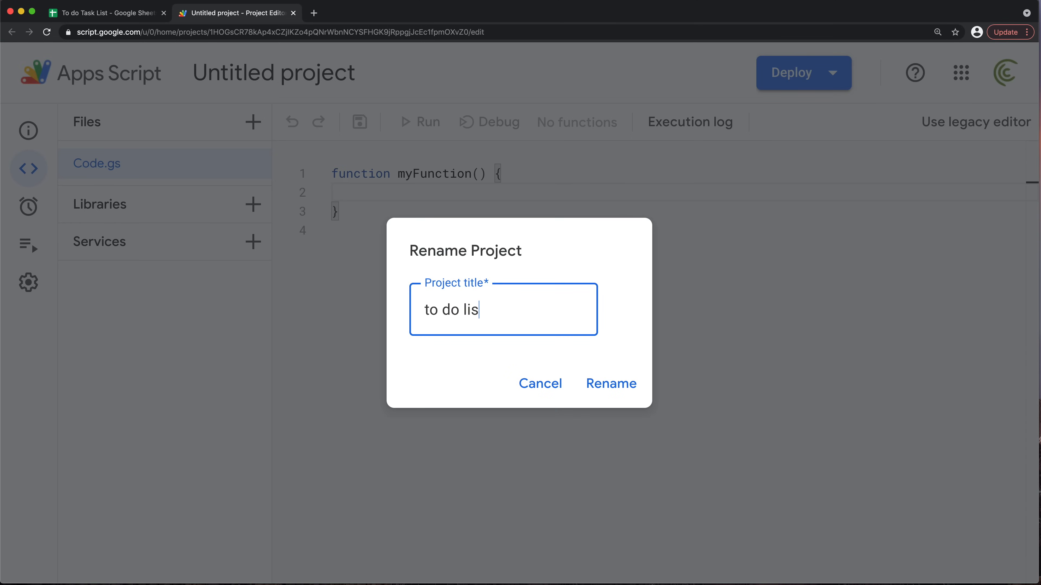
key("Return")
Rename the default myFunction to onEdit, give it the parameter e, and save the script
double_click(435, 175)
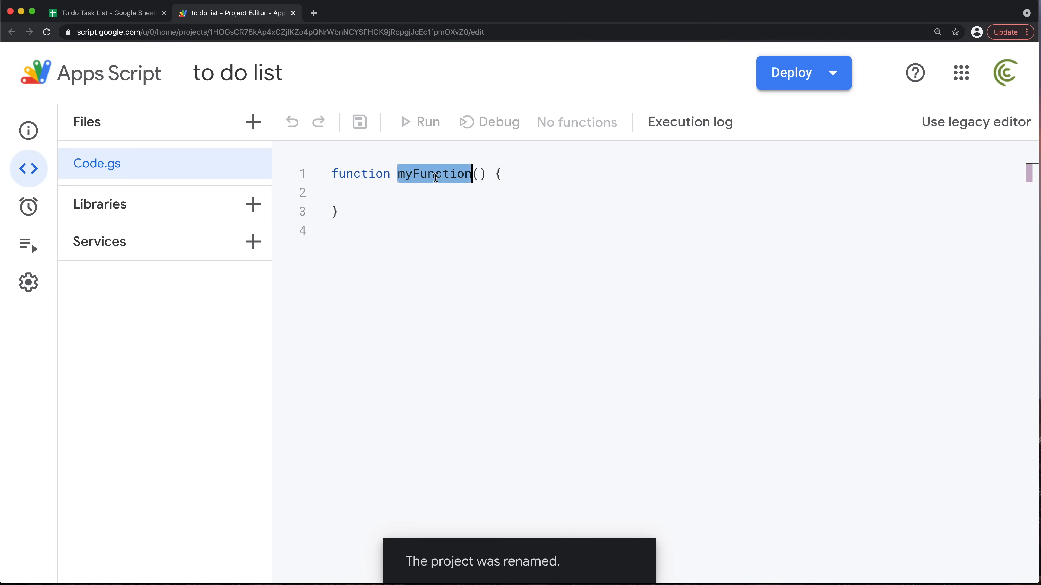
type("onEdit(")
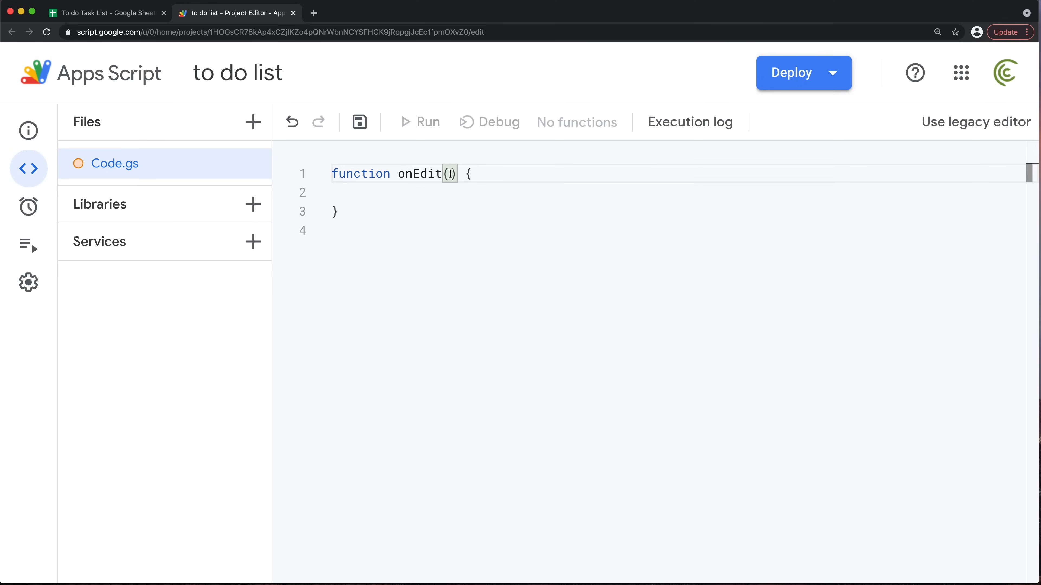
type("e")
left_click(430, 193)
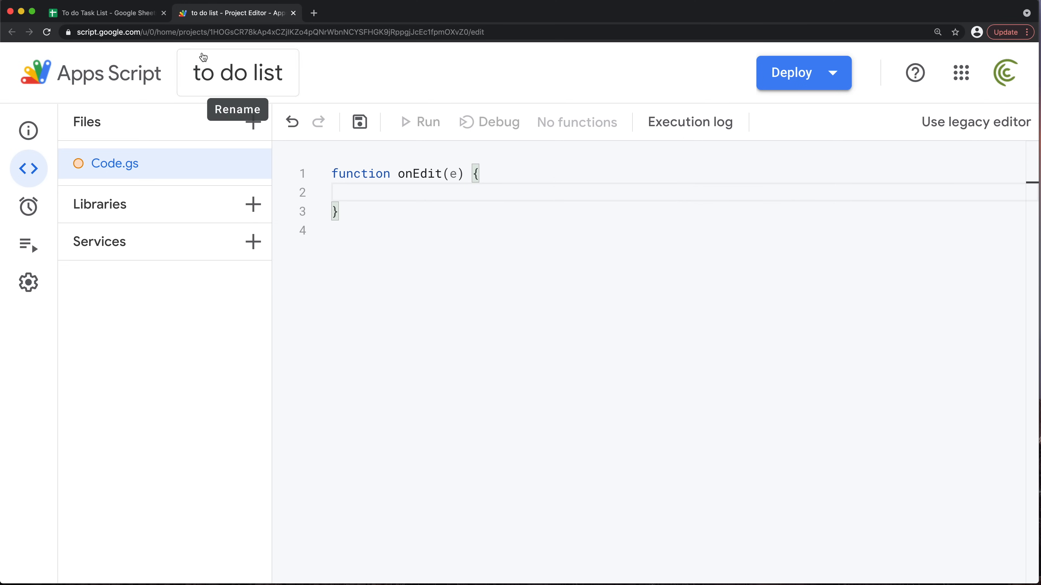
key("ctrl+s")
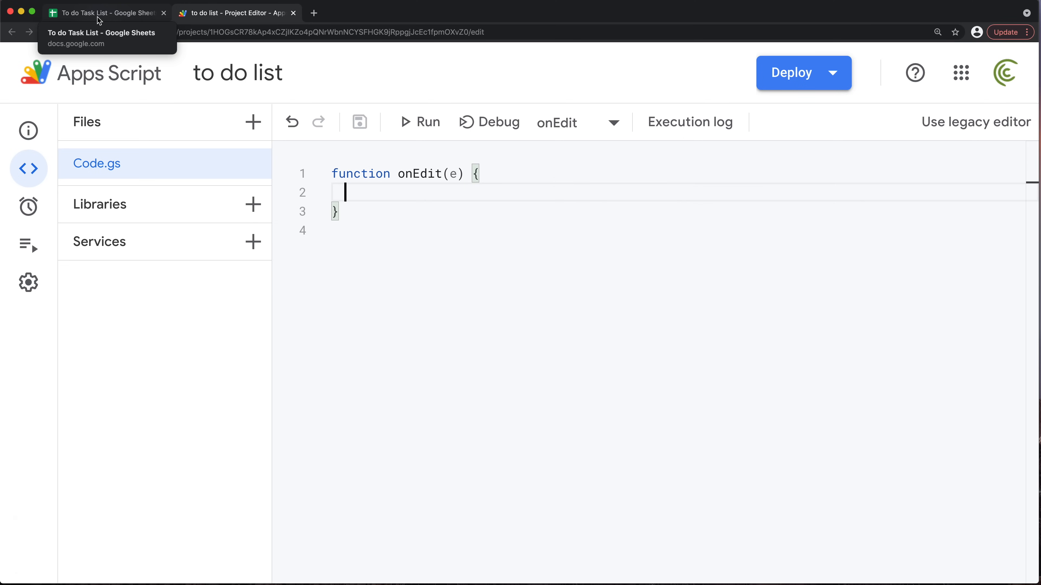
Toggle the Done checkbox in D8 of the Google Sheets to-do list on and off, and return to the Apps Script project
left_click(99, 13)
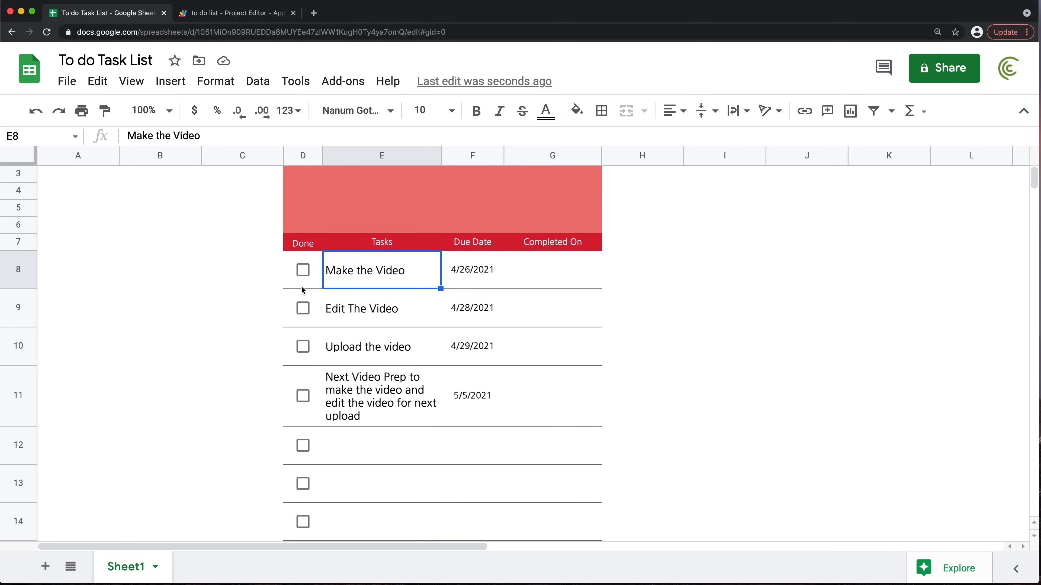
left_click(302, 275)
left_click(305, 279)
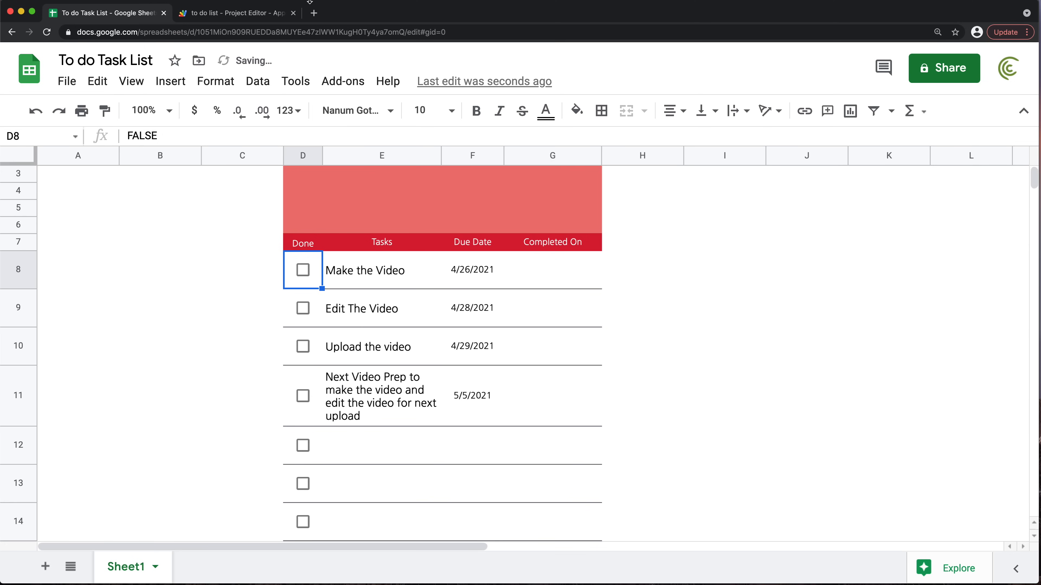
left_click(245, 17)
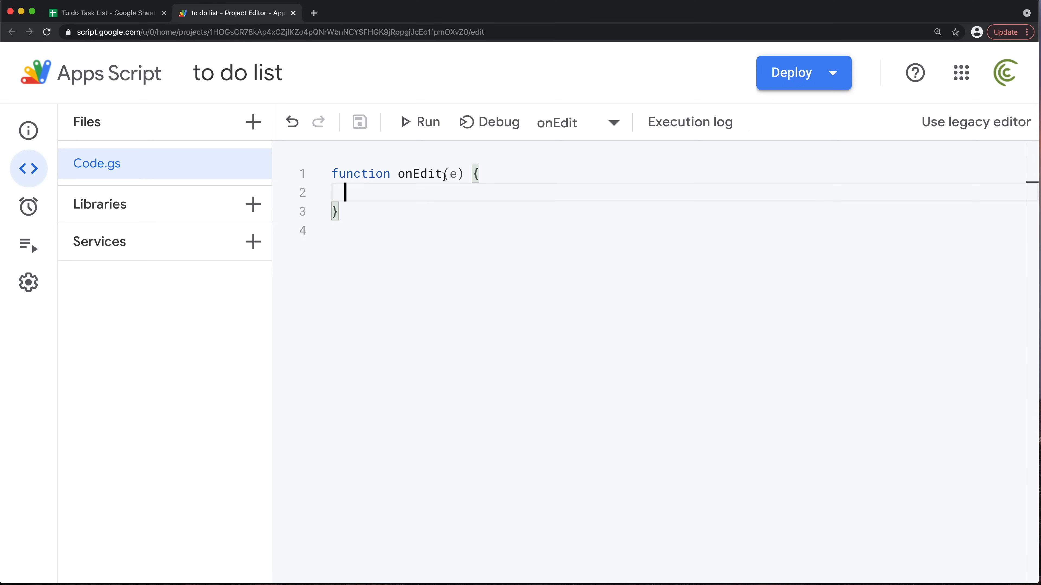
left_click(455, 174)
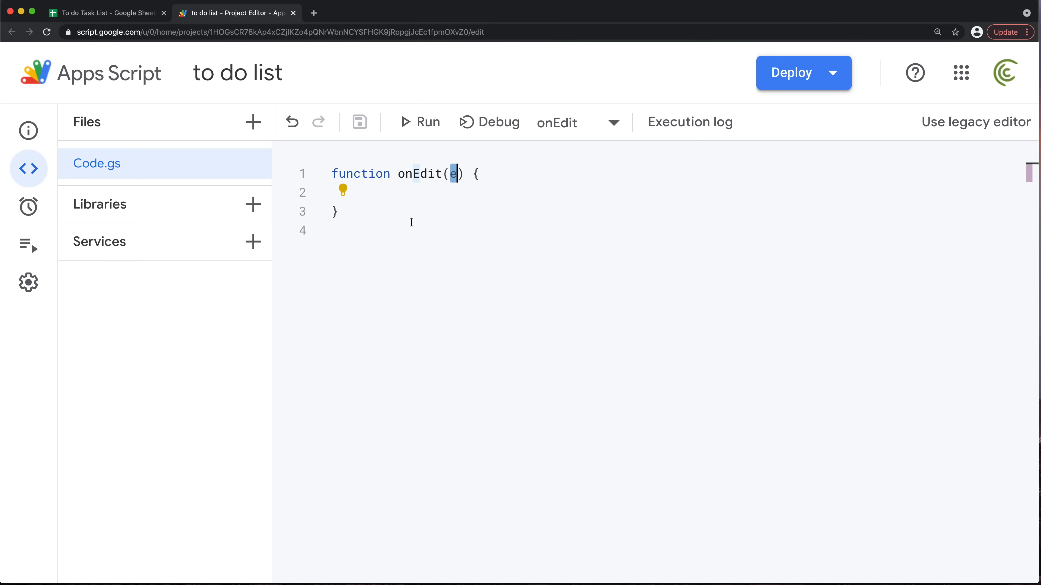
left_click(107, 14)
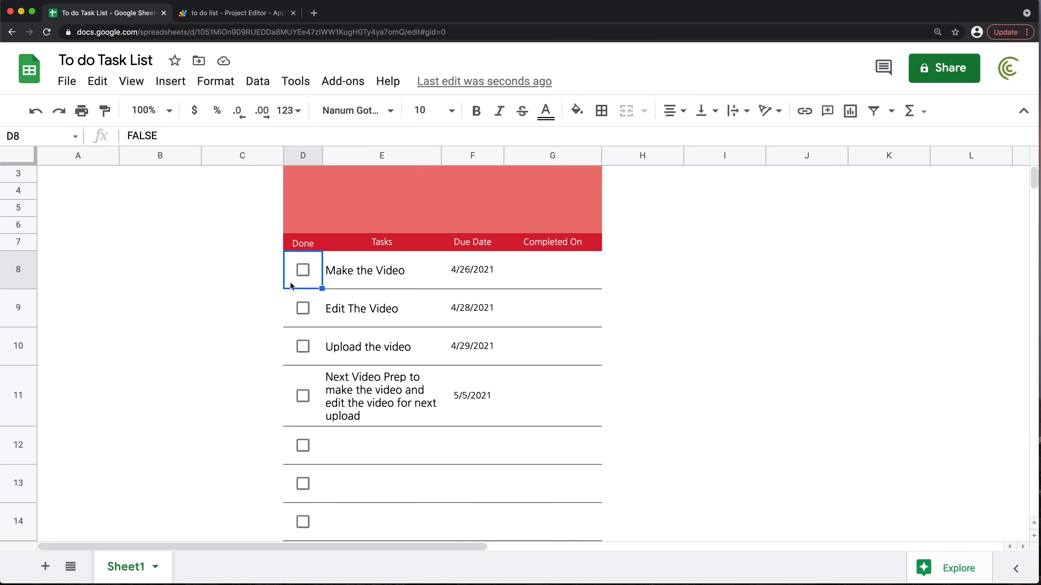
left_click(256, 16)
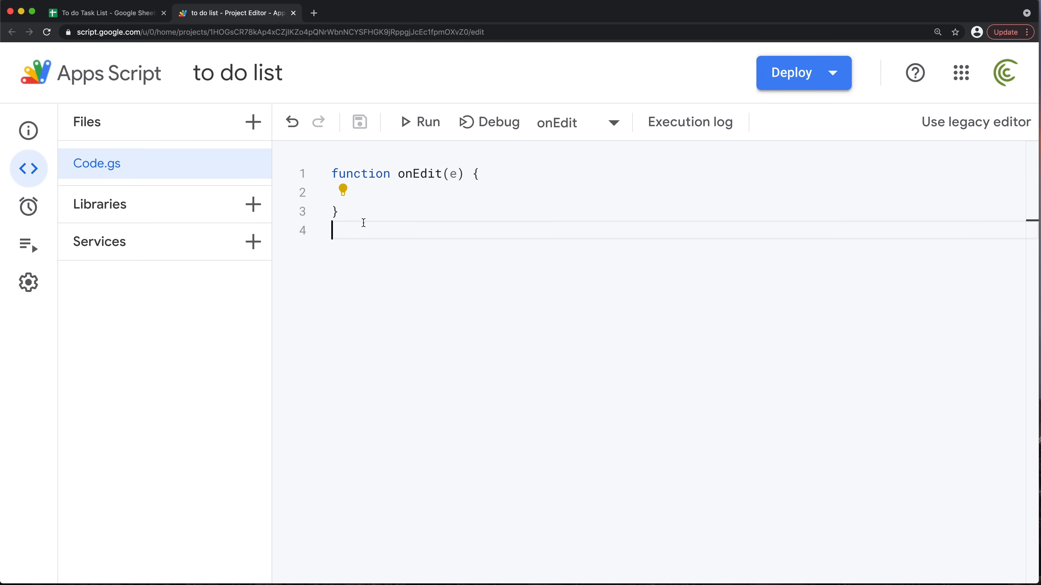
Add an empty function addTimestamp(e) below the onEdit function
key("Return")
type("functio")
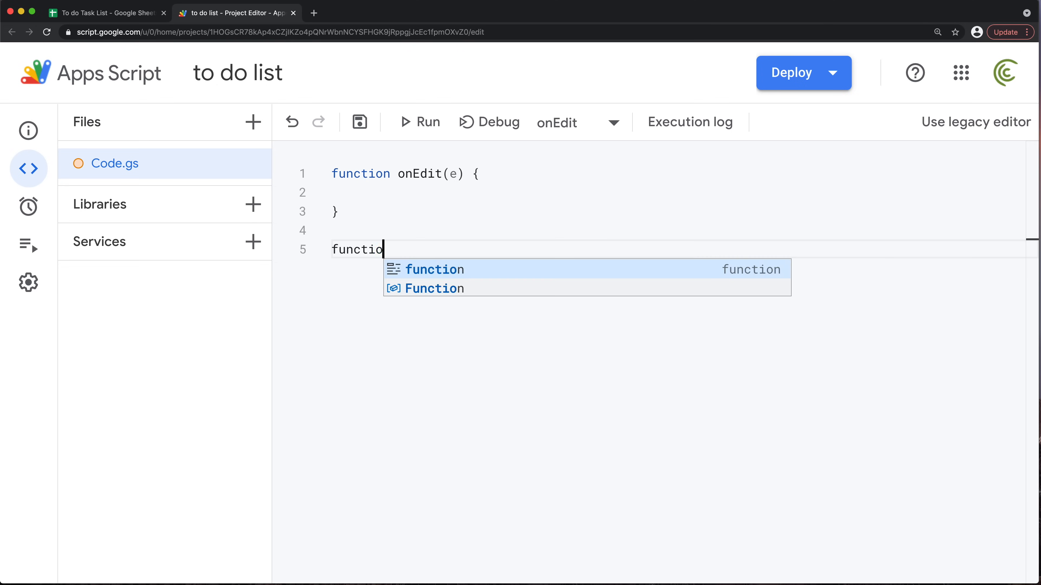
type("n addTim")
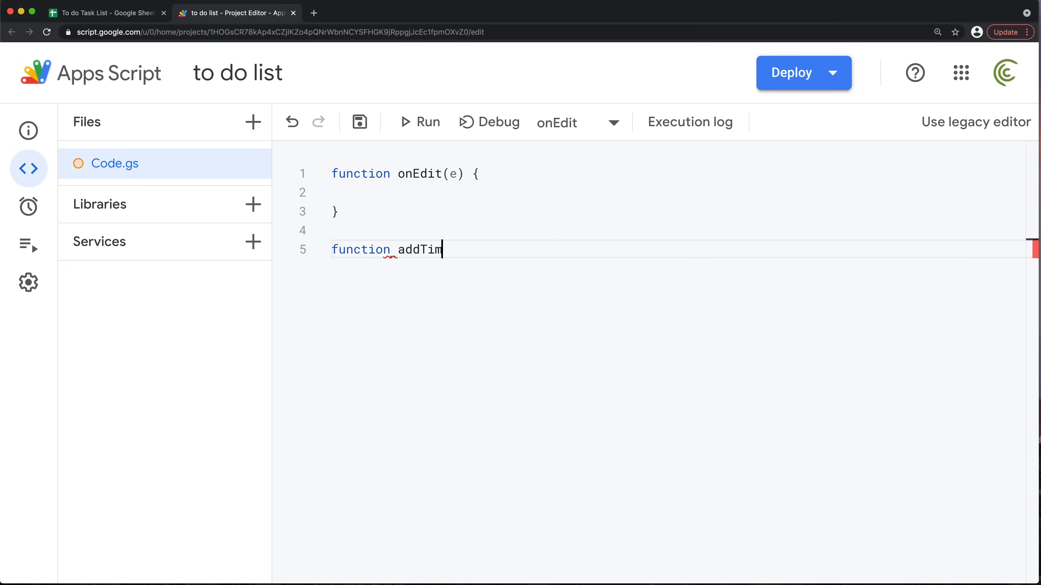
type("estamp(){")
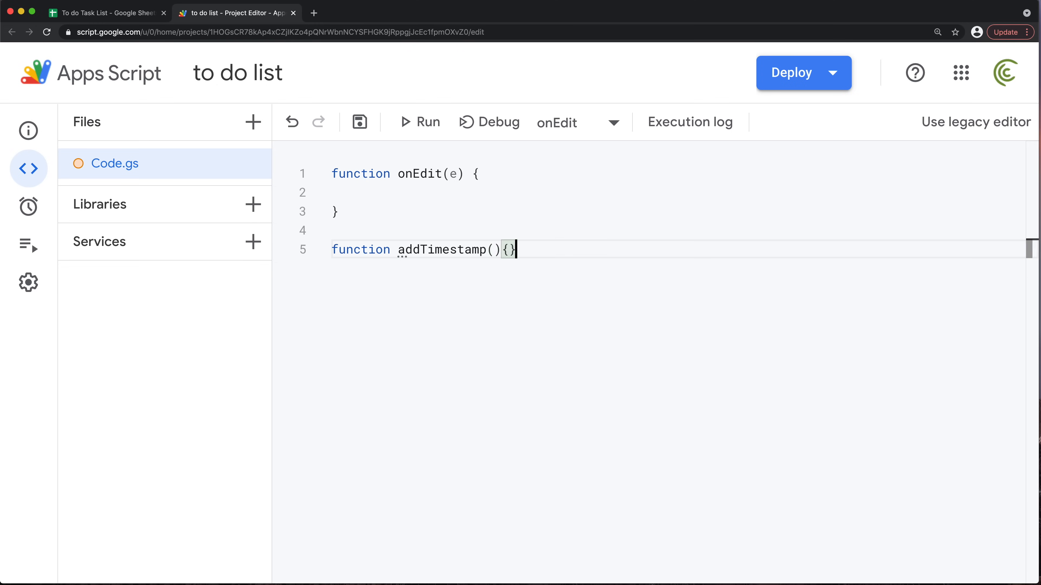
key("Return")
left_click(434, 250)
double_click(435, 250)
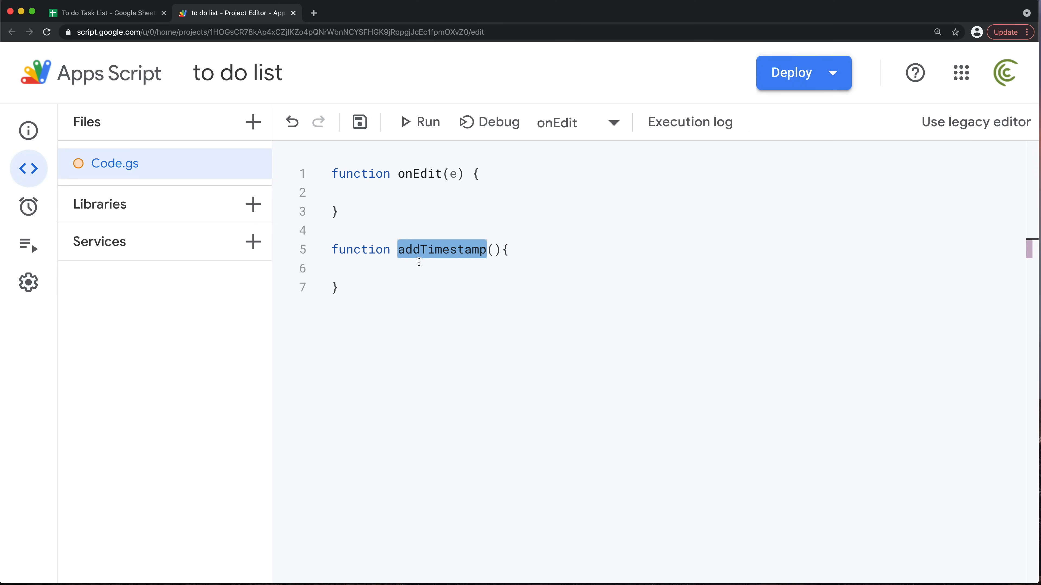
left_click(494, 251)
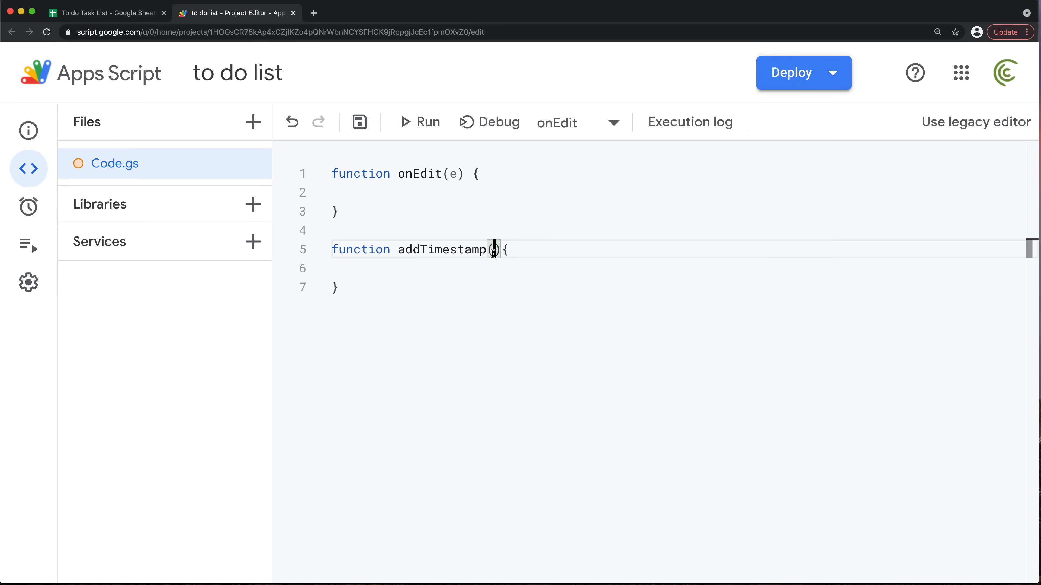
type("e")
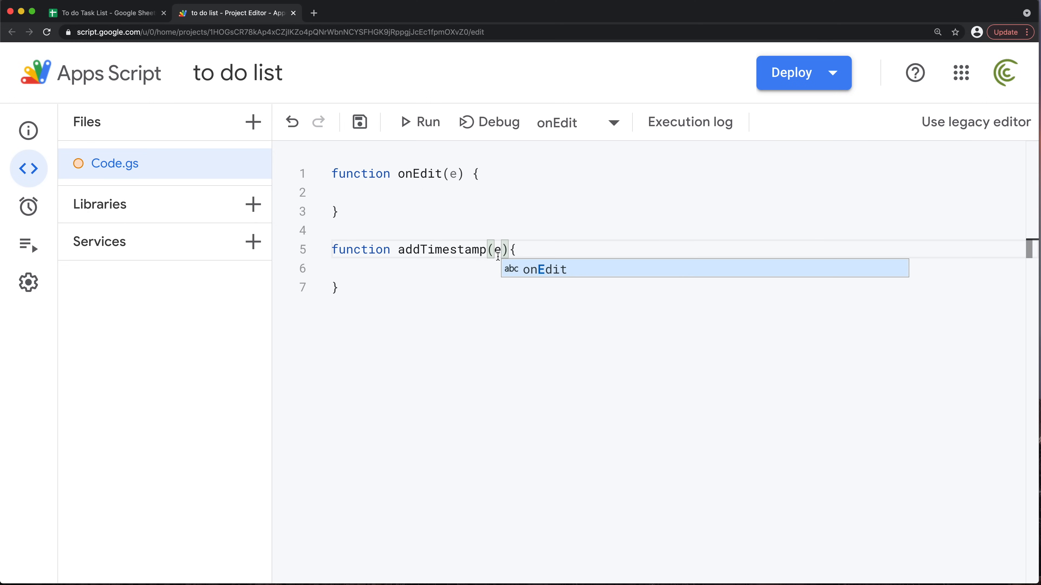
Call addTimestamp(e) inside the body of onEdit and save the script
left_click(514, 251)
left_click_drag(508, 251, 398, 249)
key("super+c")
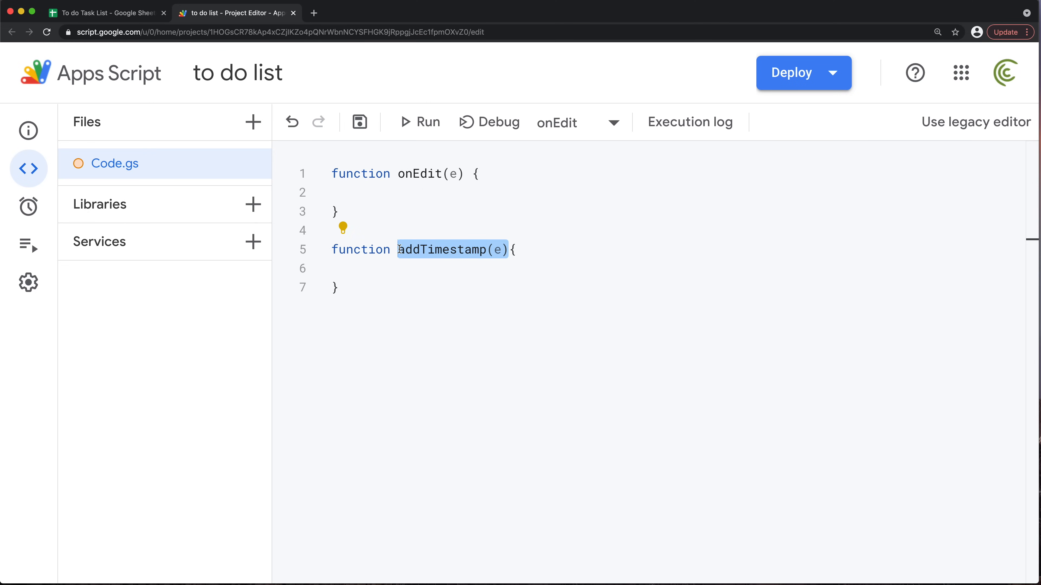
left_click(358, 190)
key("super+v")
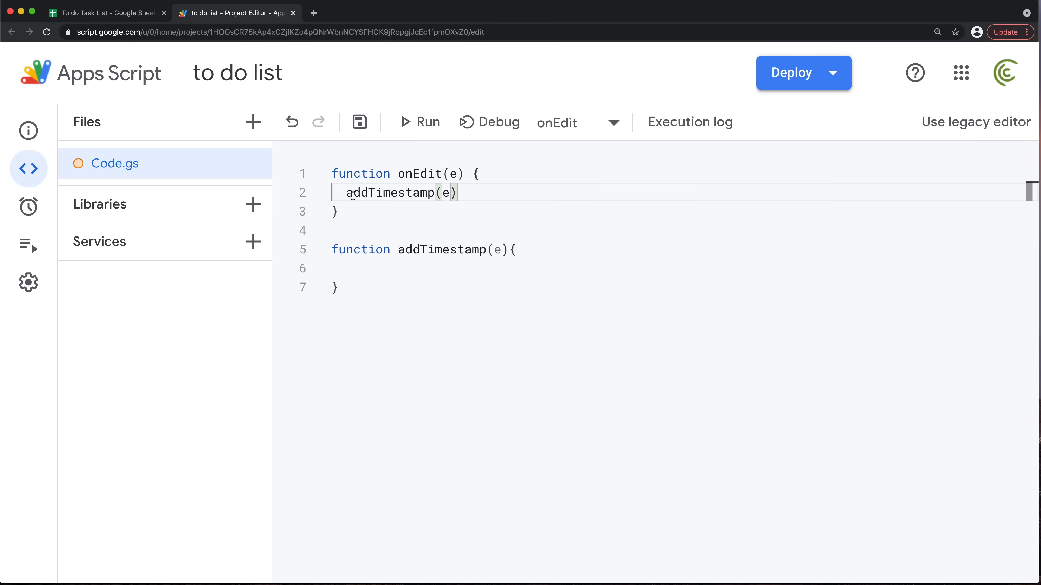
left_click_drag(347, 193, 457, 193)
left_click(436, 236)
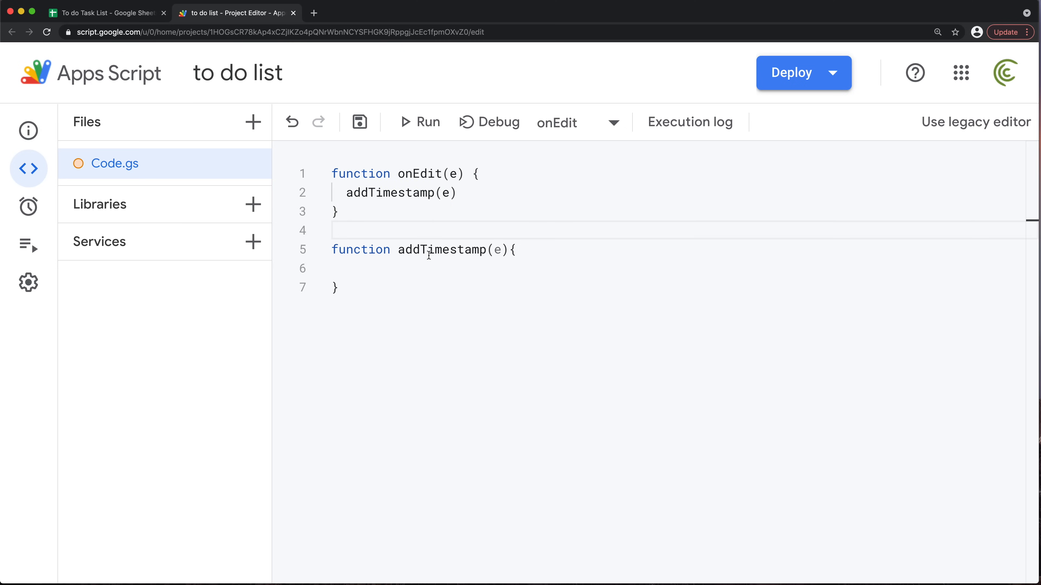
double_click(430, 249)
left_click(397, 267)
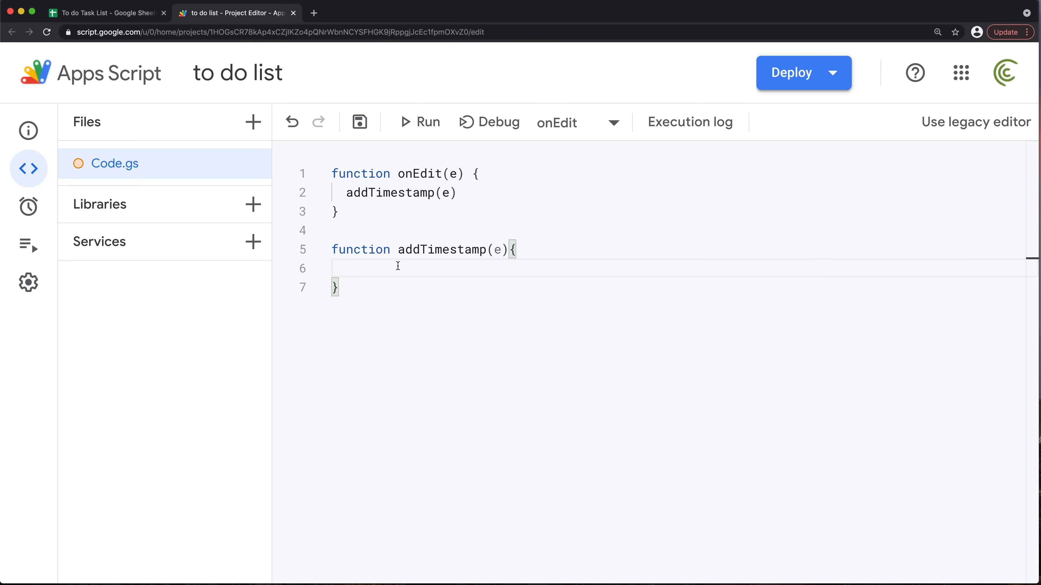
key("super+s")
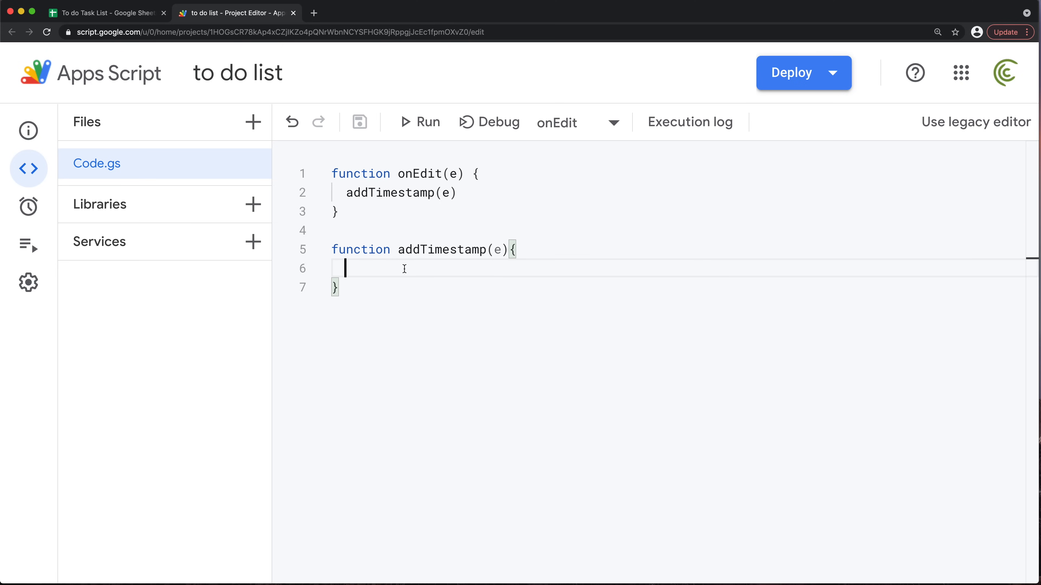
Switch to the Google Sheets to-do list, identify the Done header's column and row, and copy header cell D7
left_click(113, 17)
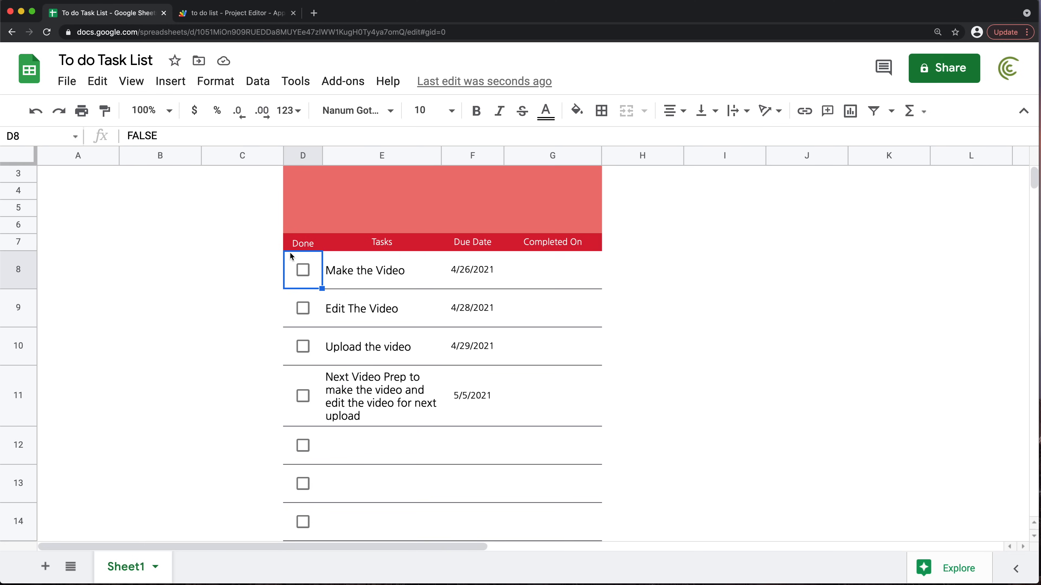
left_click(303, 246)
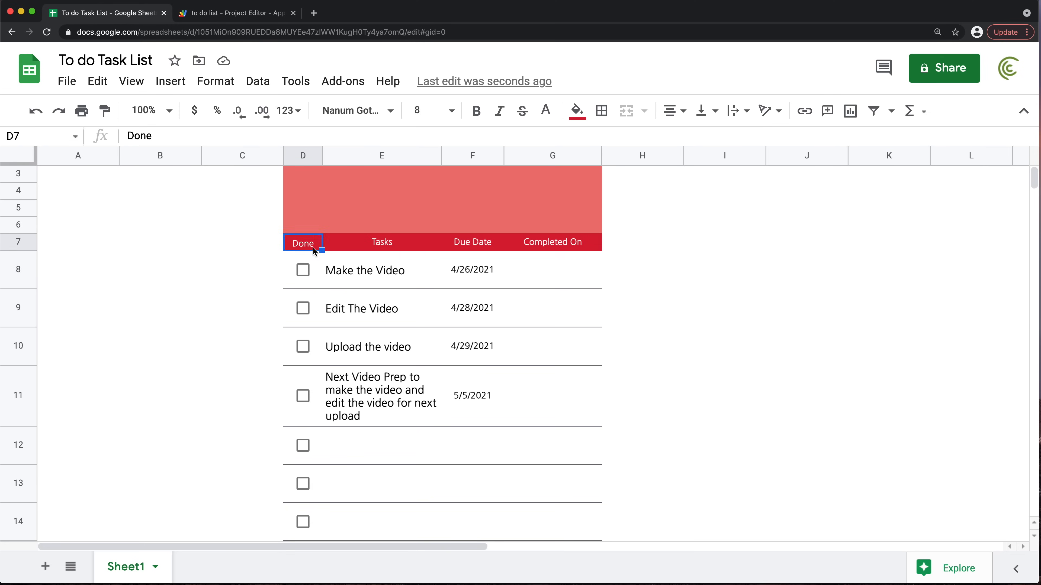
left_click(315, 282)
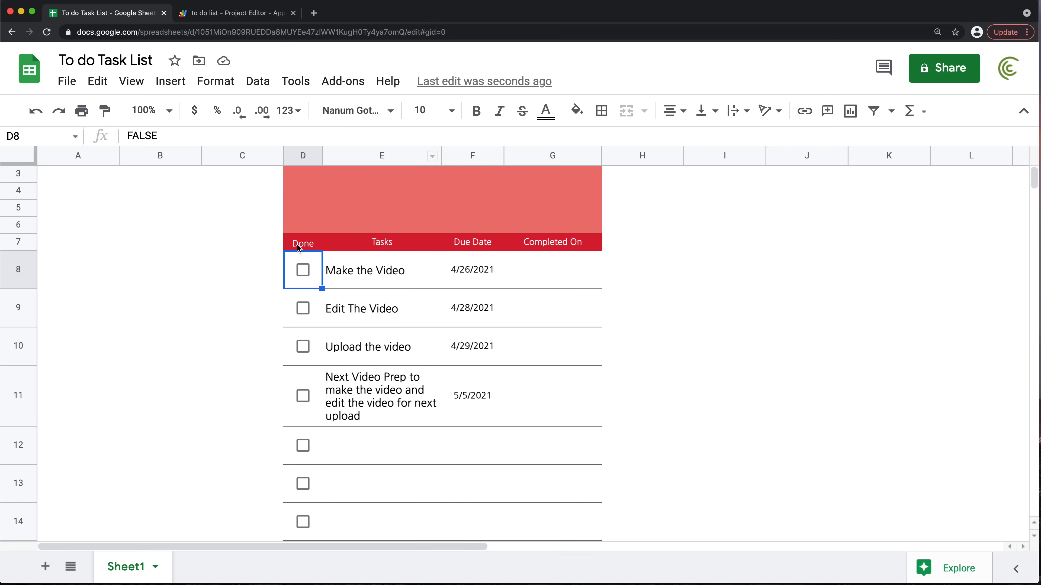
left_click(305, 246)
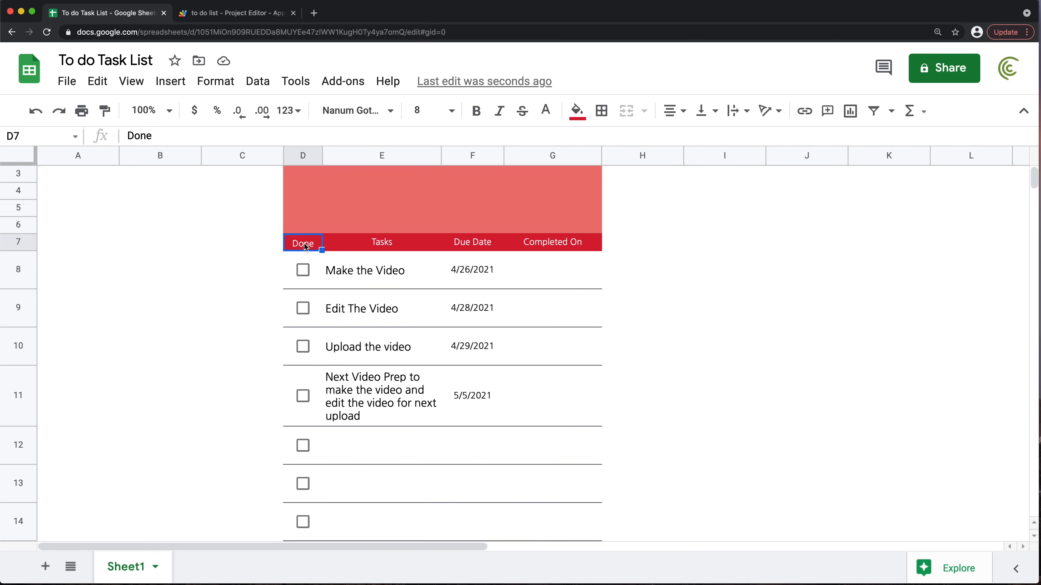
left_click(292, 156)
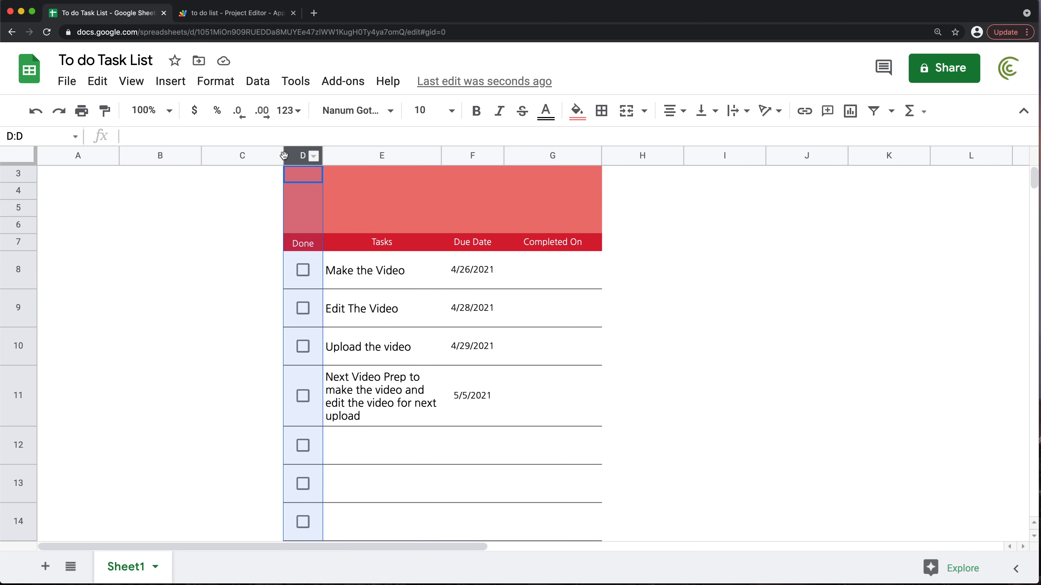
left_click(24, 241)
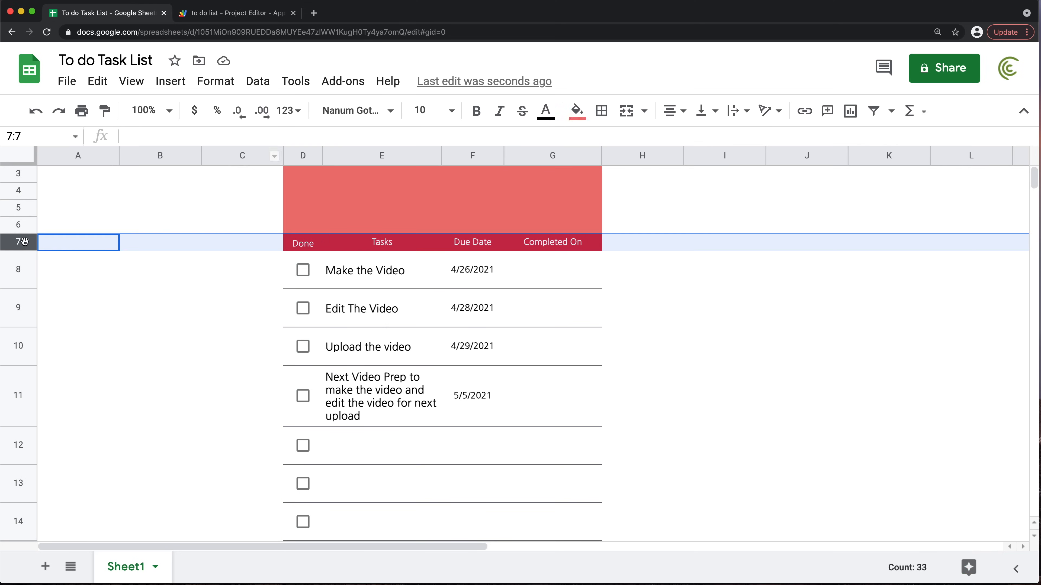
left_click(304, 246)
key("super+c")
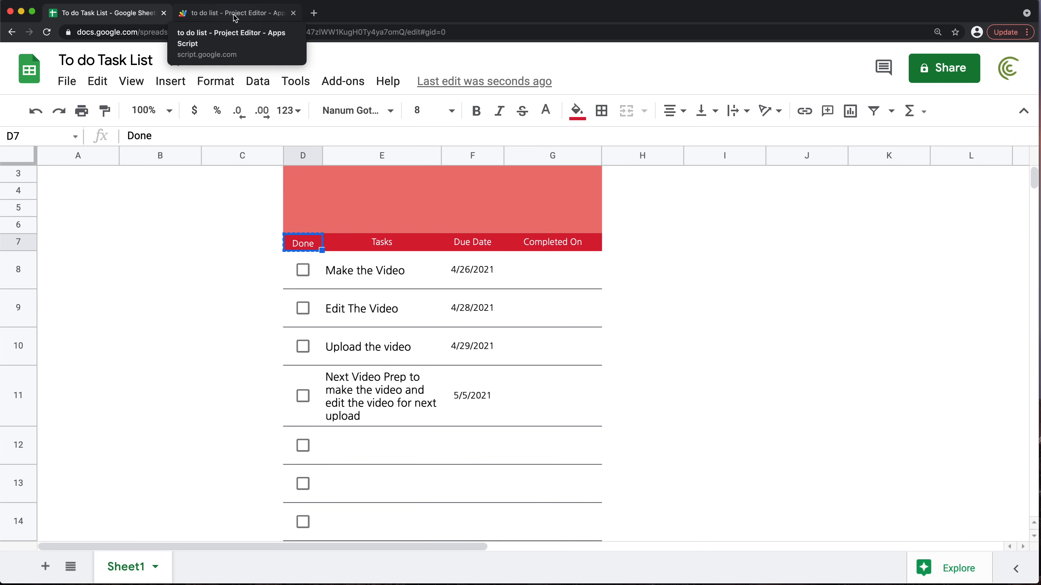
Switch to the Apps Script project and write e.source as the first line inside the addTimestamp function
left_click(235, 17)
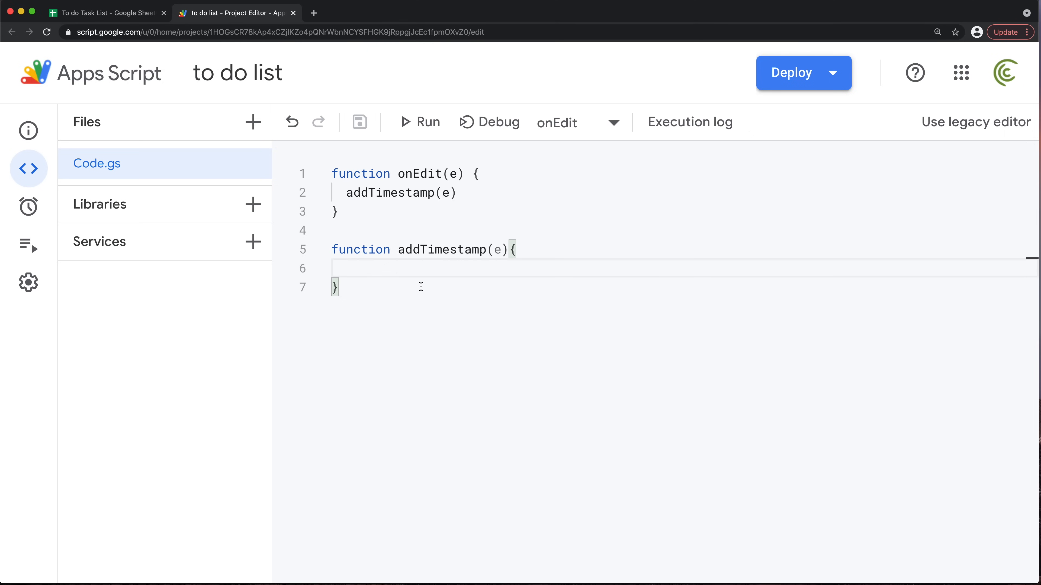
type("e.")
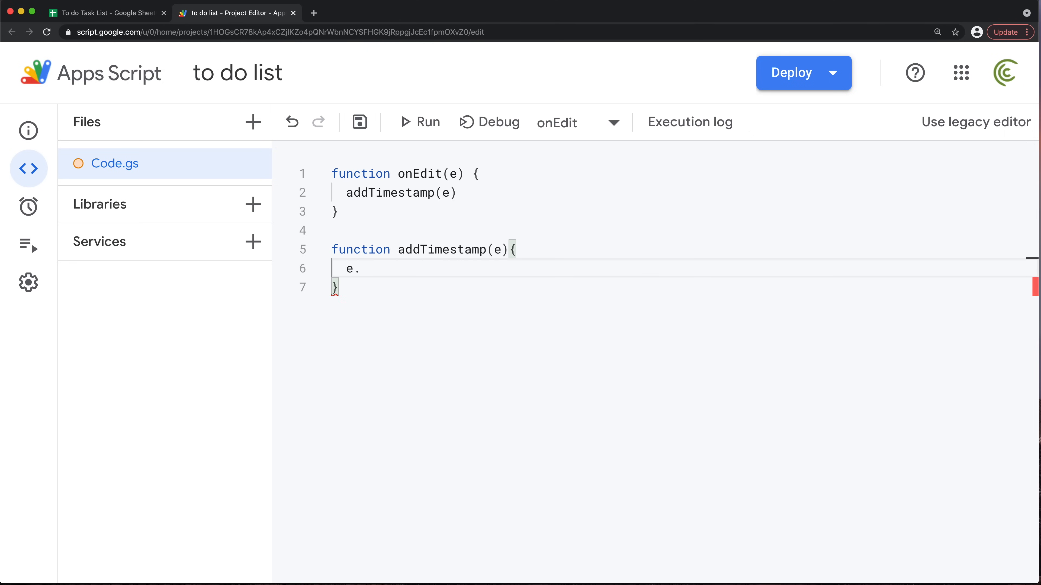
type("source")
key("Return")
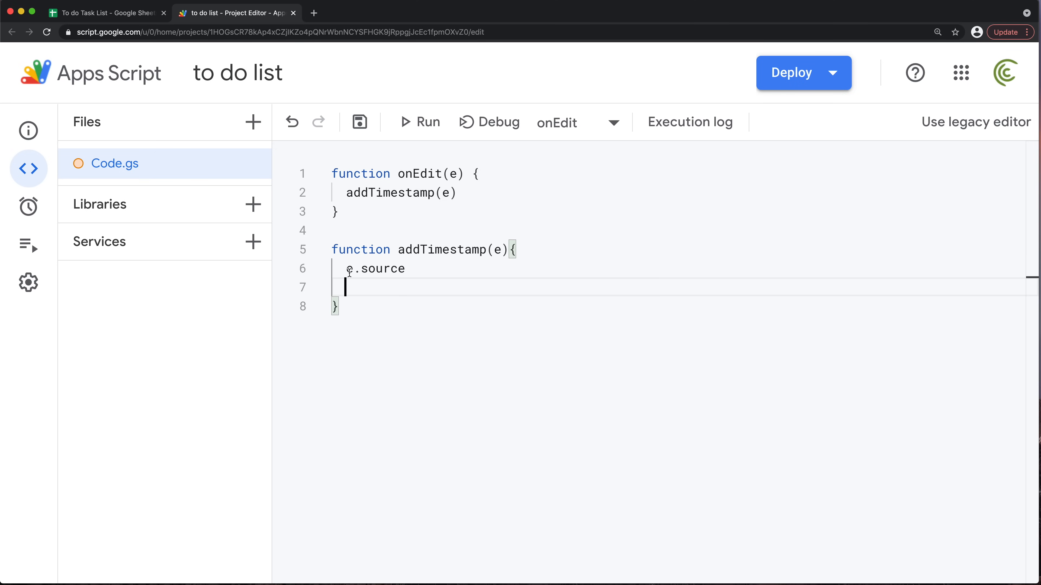
Add SpreadsheetApp.getActiveSpreadsheet() on the line below e.source in addTimestamp
left_click_drag(346, 268, 406, 269)
left_click(387, 288)
type("SpreadsheetApp.ge")
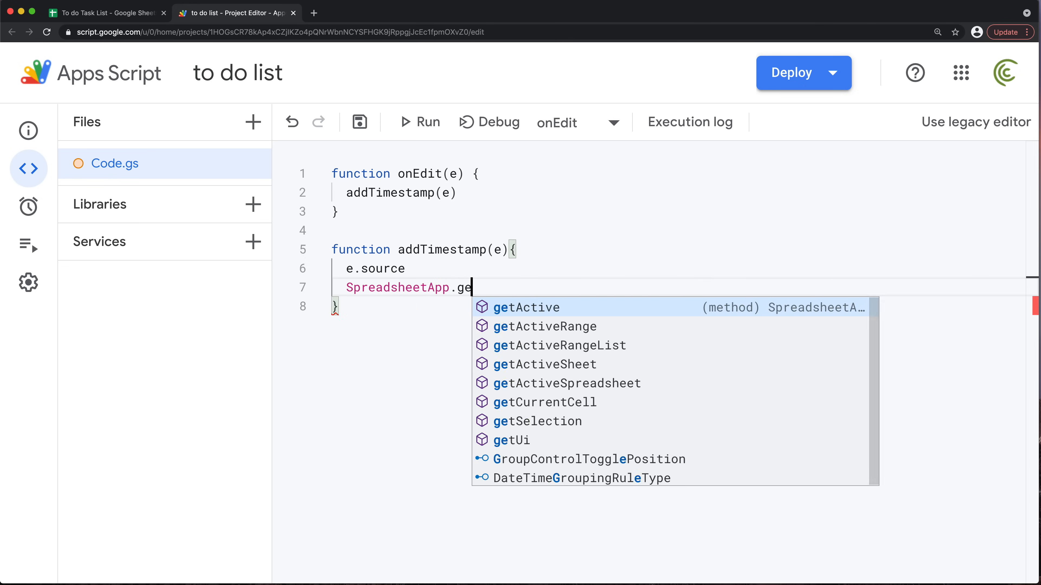
type("y")
key("BackSpace")
type("ta")
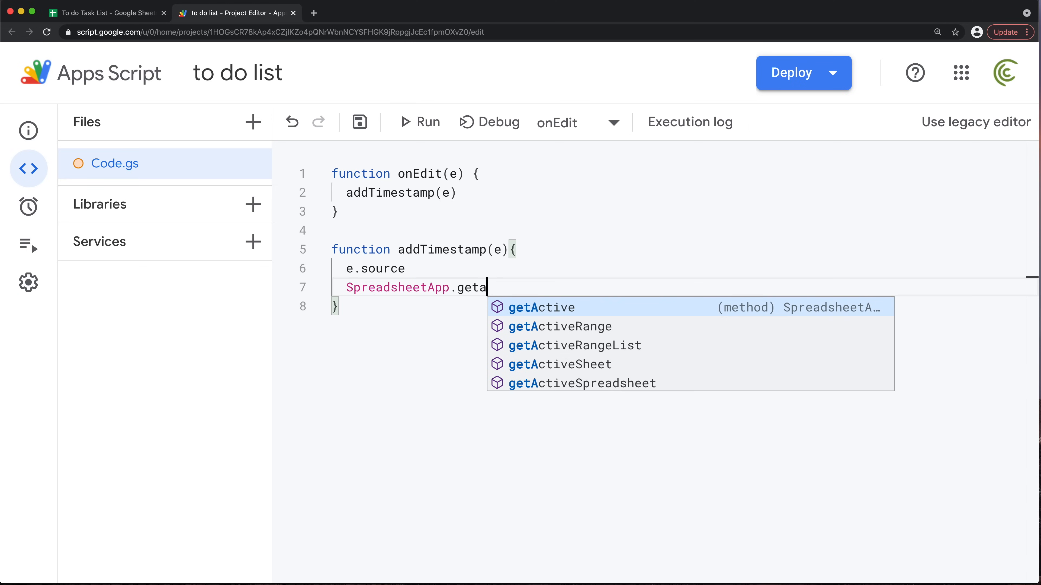
key("Down")
key("Down")
key("Down")
key("Down")
key("Return")
type("()")
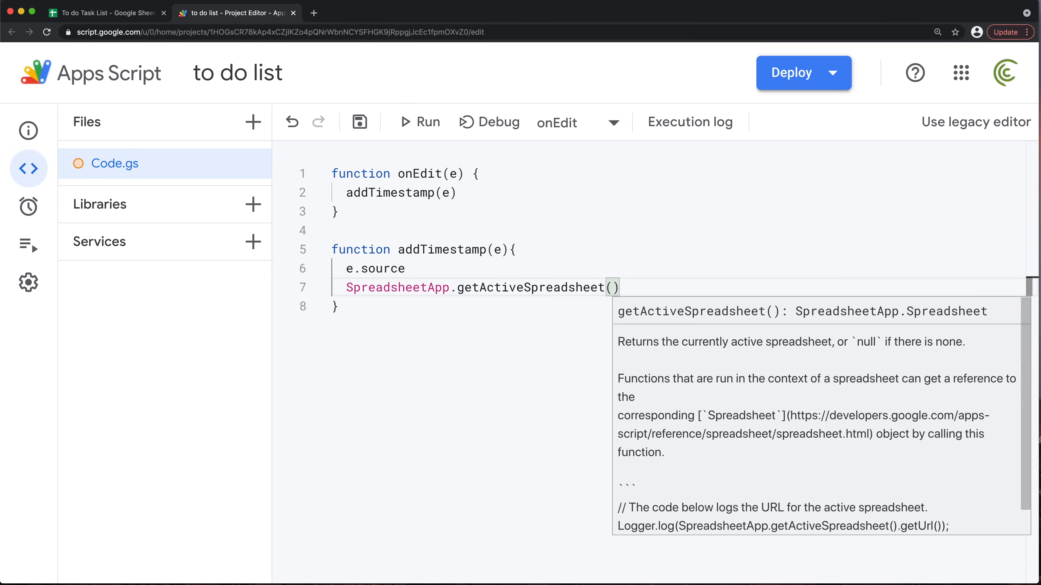
Append .getActiveSheet() to the SpreadsheetApp.getActiveSpreadsheet() call in addTimestamp
type(".")
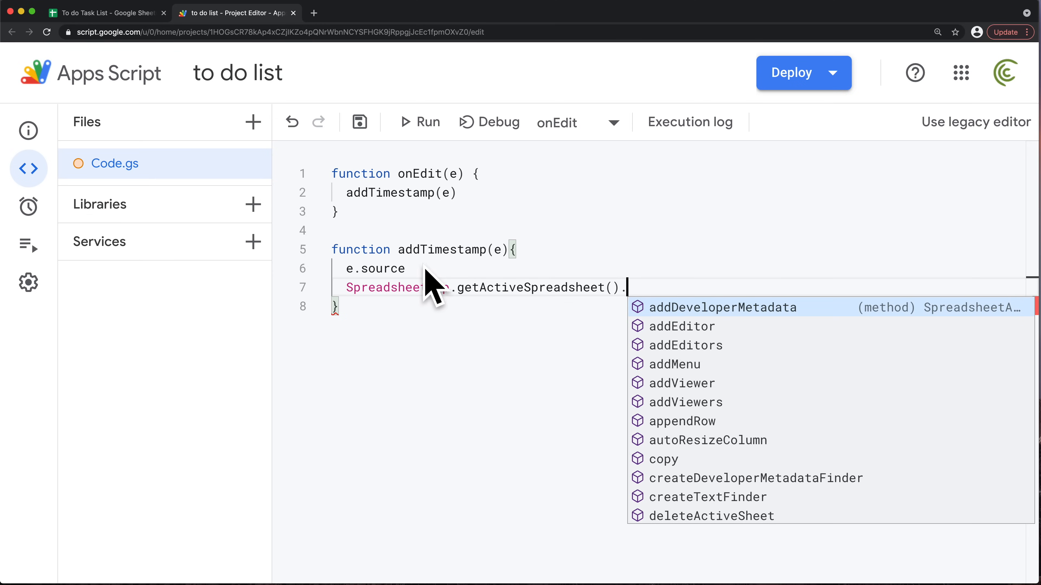
left_click(414, 269)
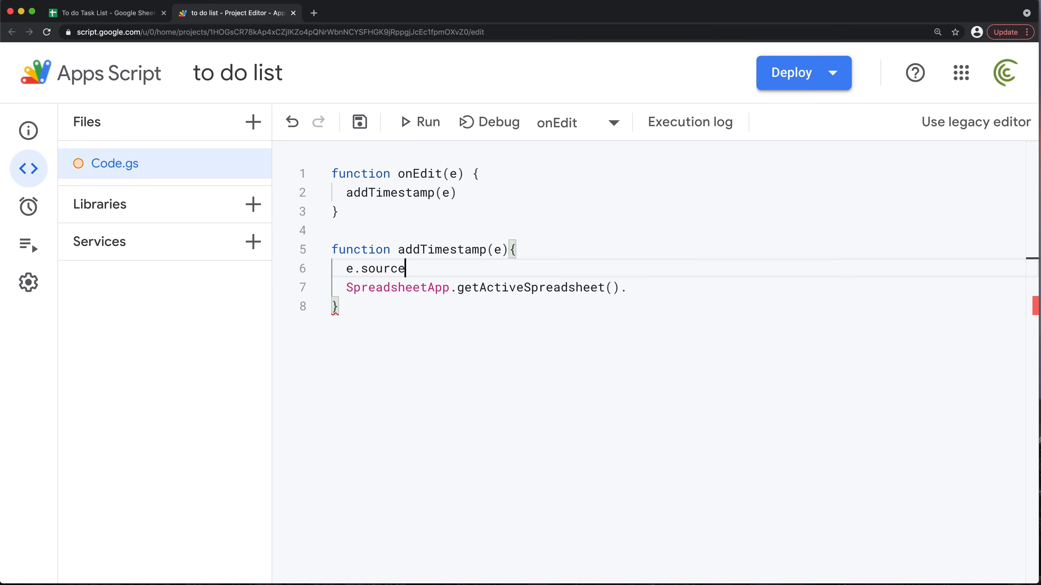
left_click(653, 288)
key("BackSpace")
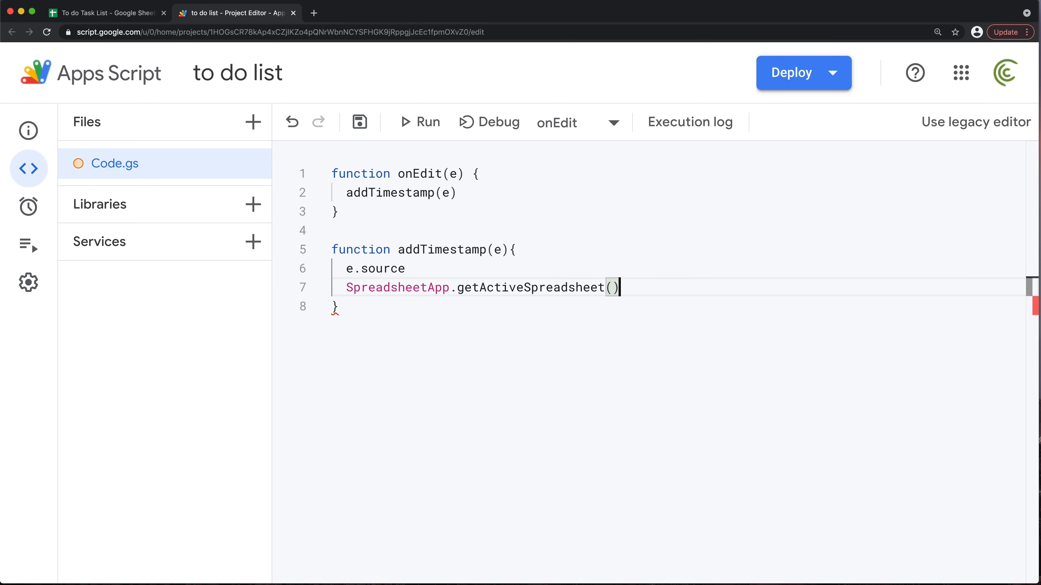
type(".")
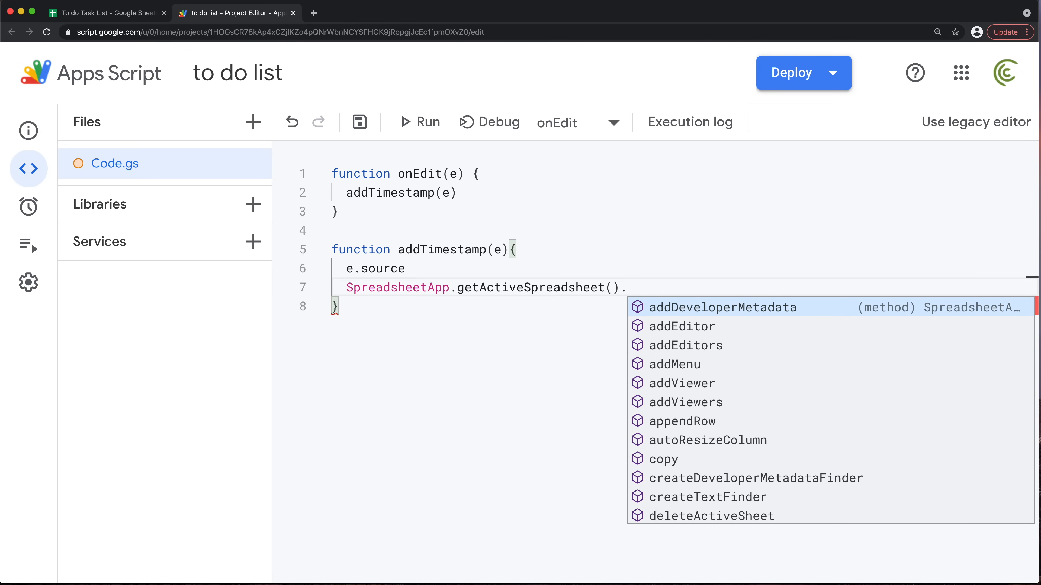
type("geta")
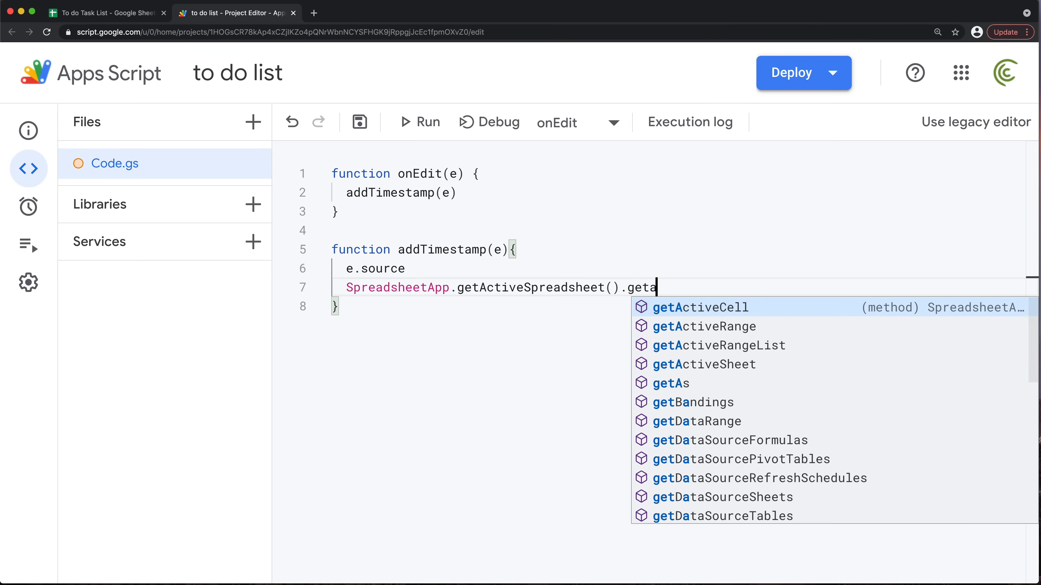
key("Down")
key("Down")
key("Down")
key("Return")
type("(")
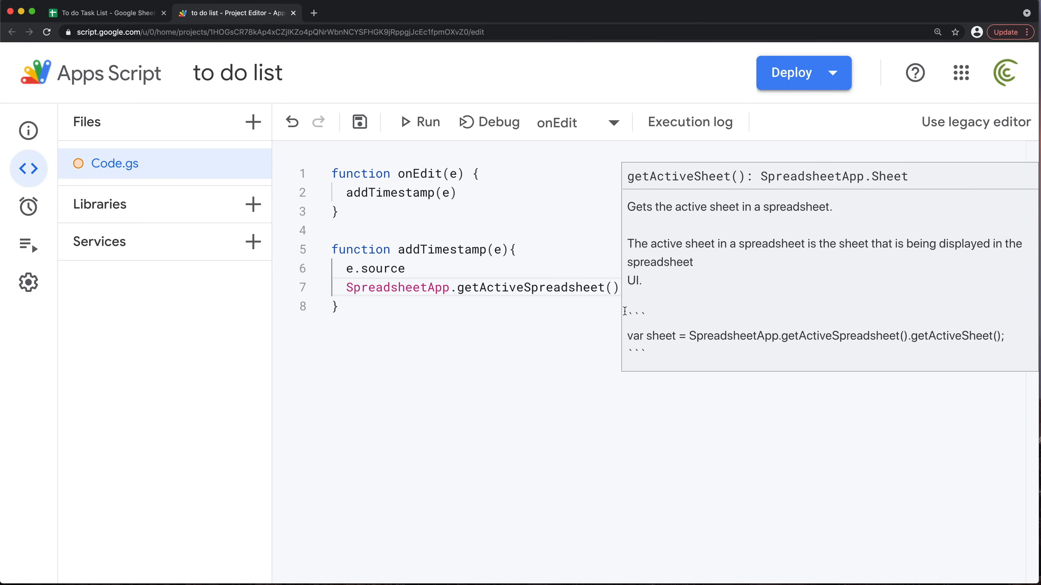
Copy the .getActiveSheet() part of the SpreadsheetApp line
left_click(591, 287)
left_click_drag(621, 287, 753, 296)
key("cmd+c")
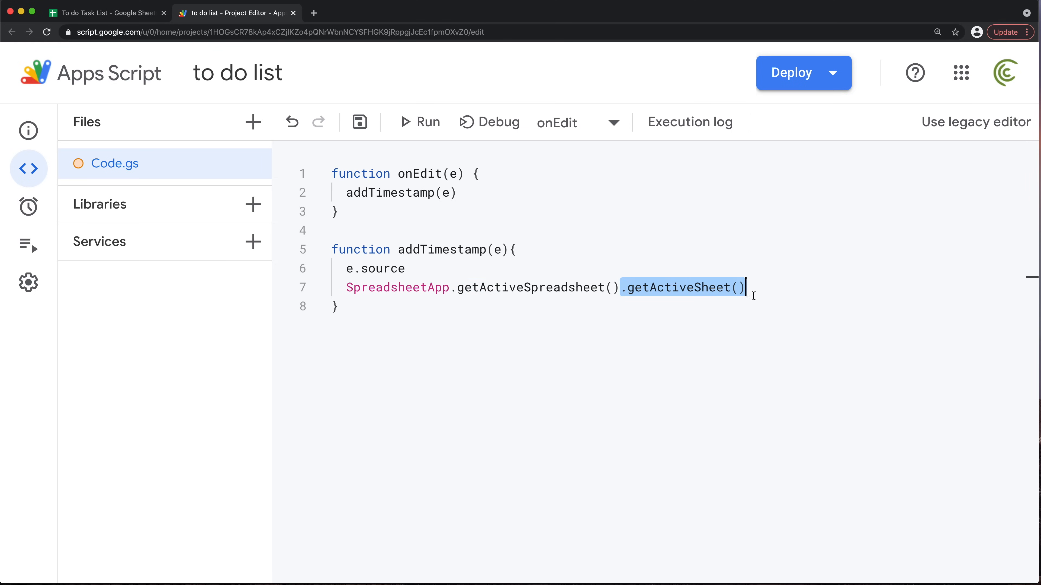
Complete line 6 as e.source.getActiveSheet() and append .createTextFinder() to the SpreadsheetApp line below it
left_click(477, 267)
key("cmd+v")
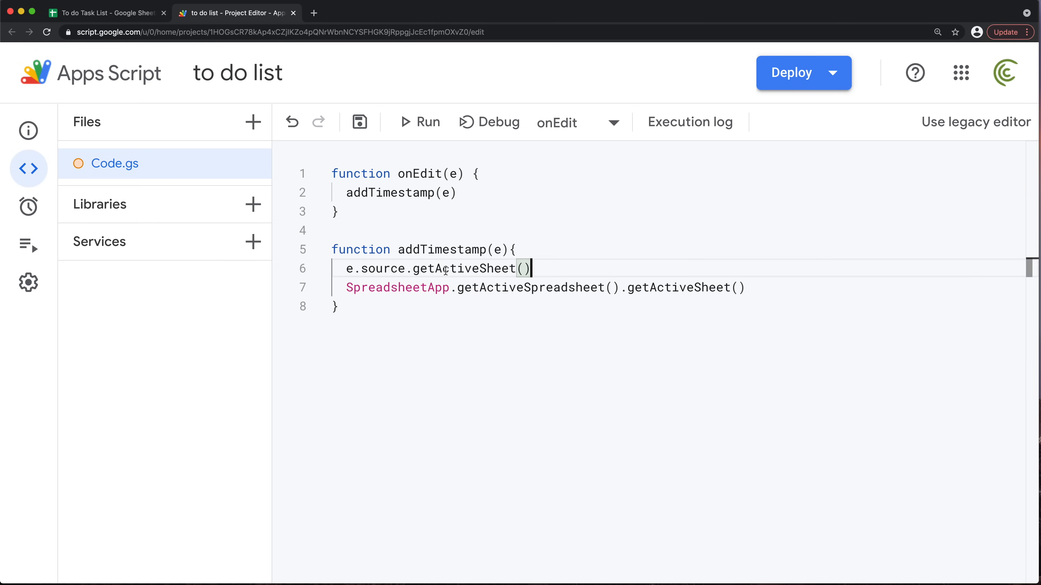
left_click(766, 291)
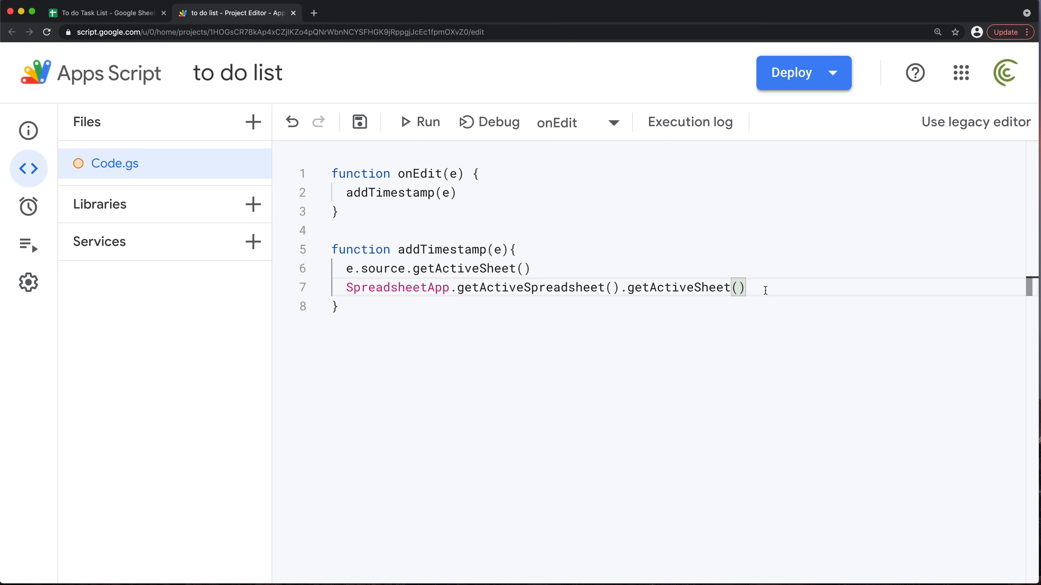
type(".")
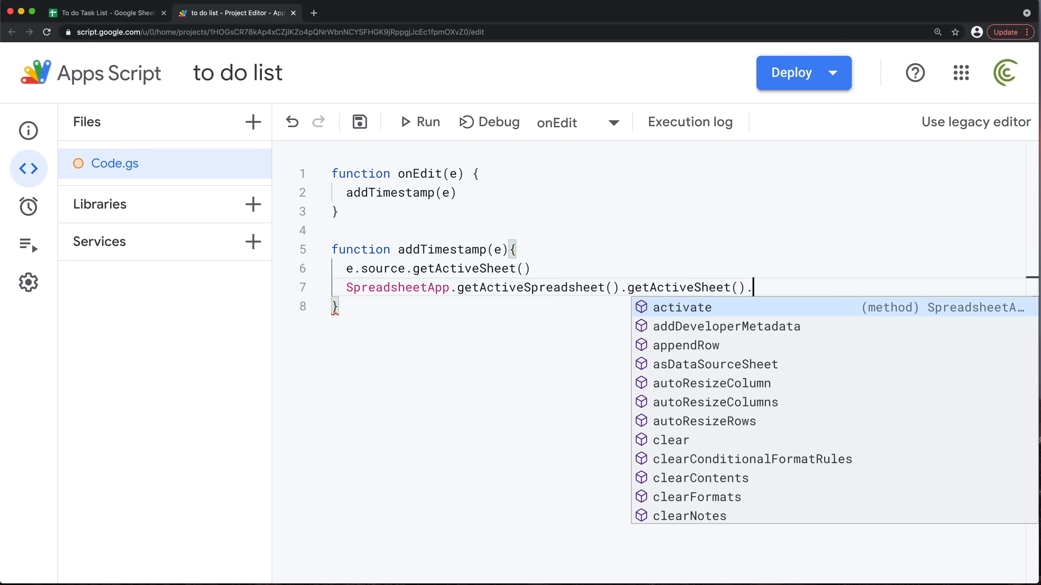
type("crea")
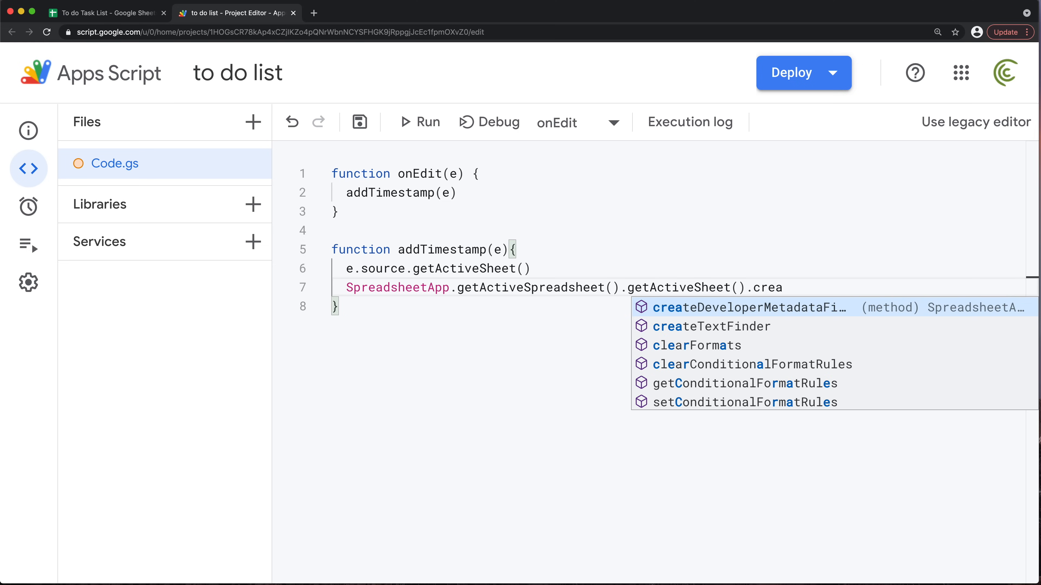
key("Down")
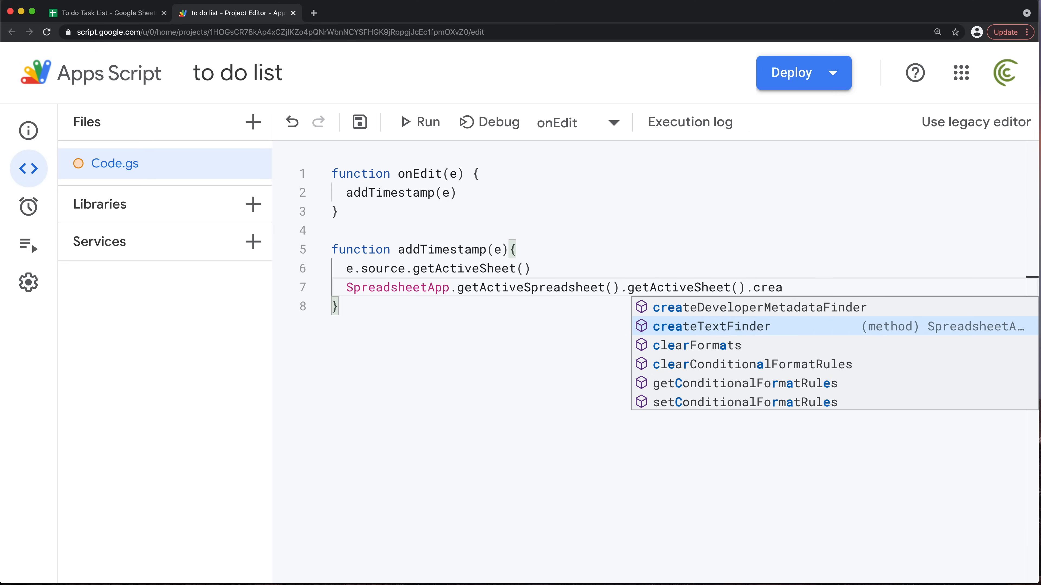
key("Return")
type("(")
Add a blank line below e.source.getActiveSheet() and assign that call to a constant named activeSheet
left_click(551, 268)
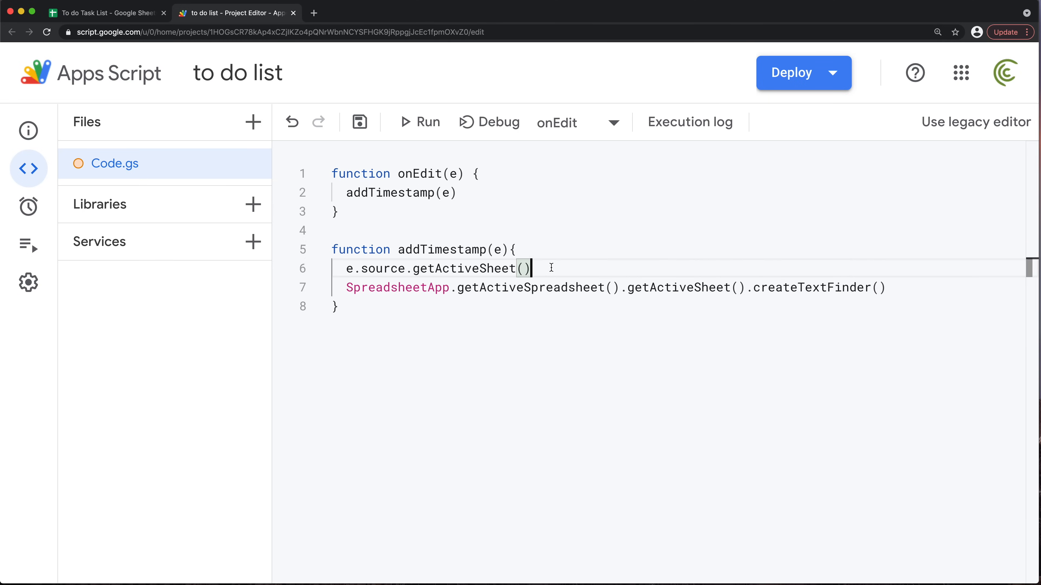
key("Return")
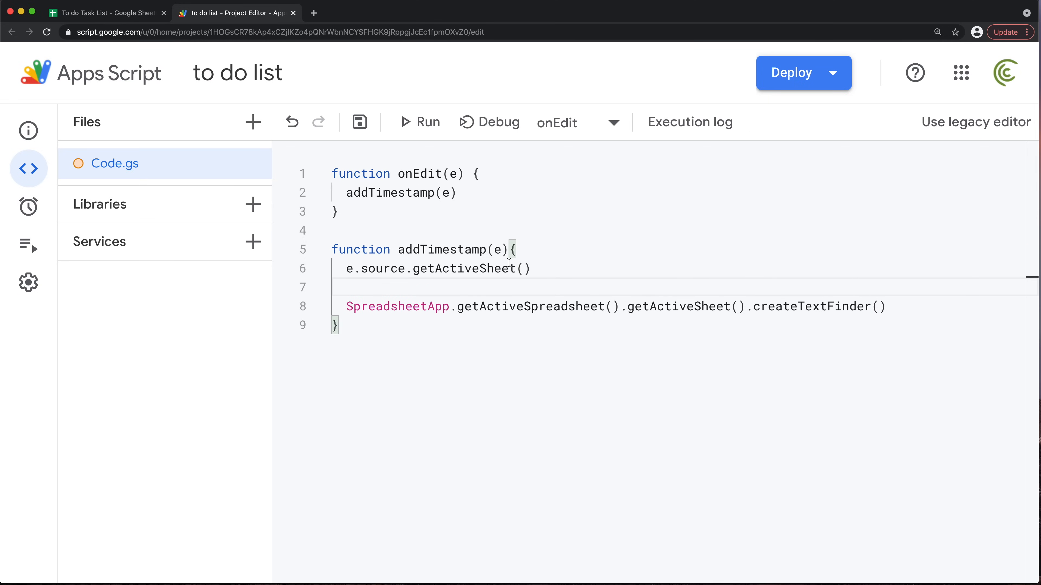
left_click(347, 270)
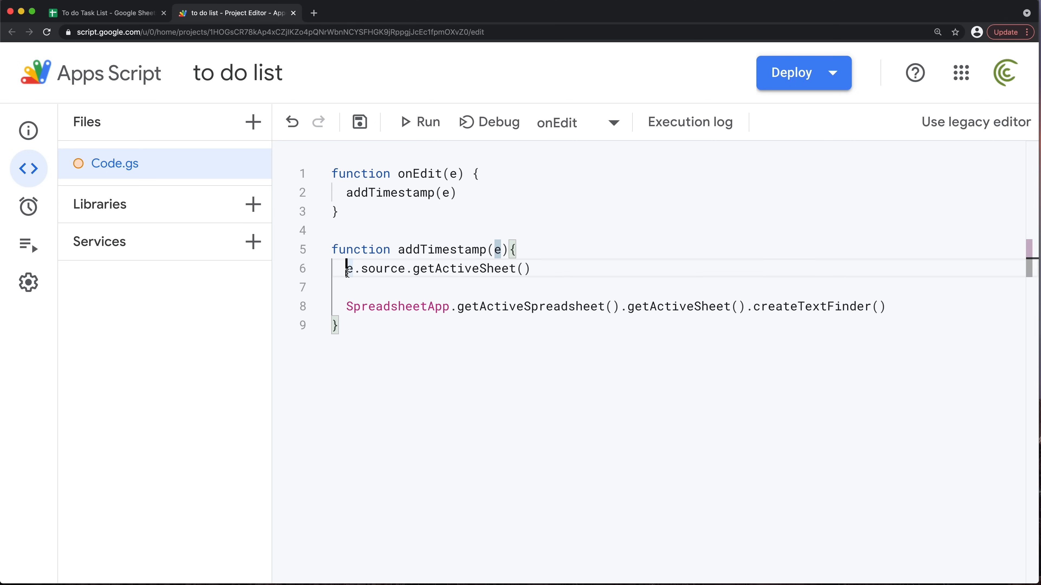
type("const active")
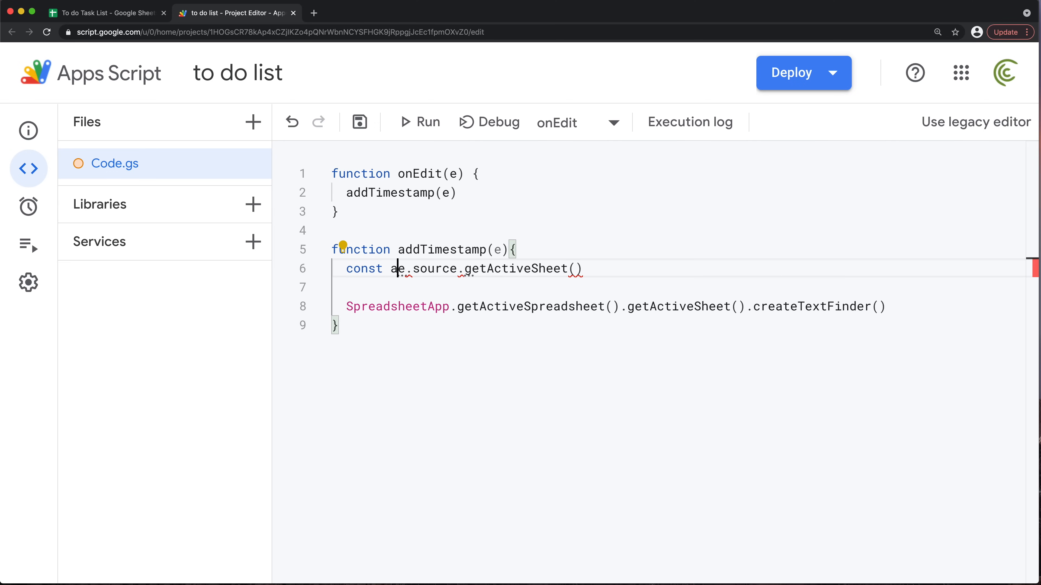
type("Sheet =")
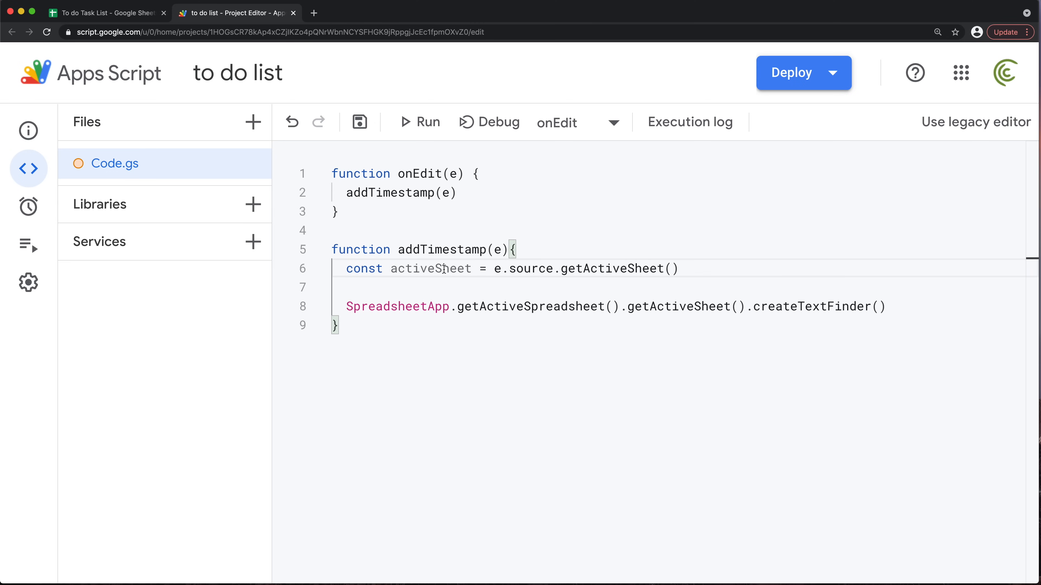
Copy the activeSheet variable name onto the empty line 7 of the addTimestamp function
double_click(430, 270)
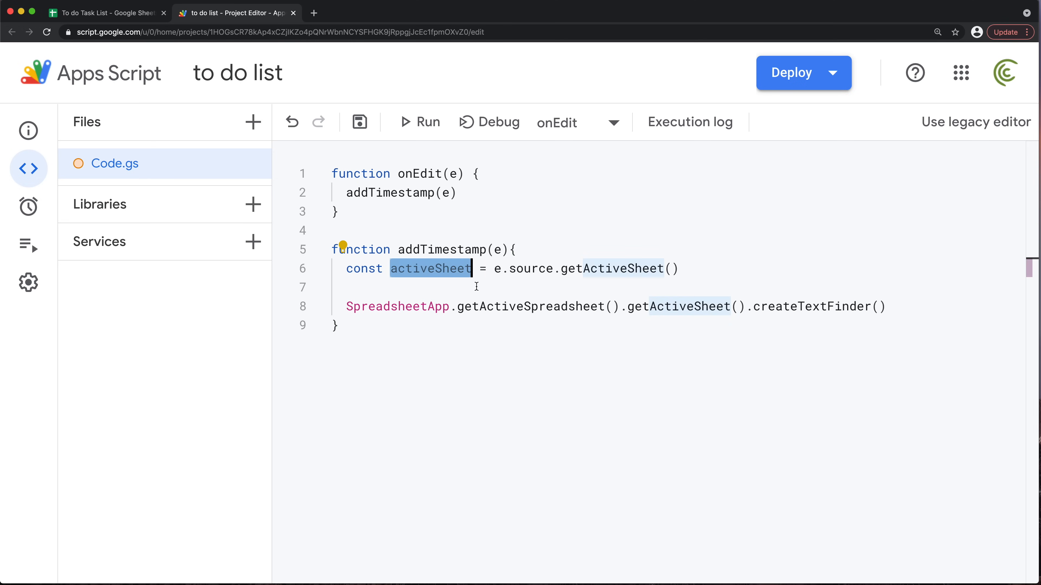
left_click_drag(747, 306, 345, 305)
left_click(745, 306)
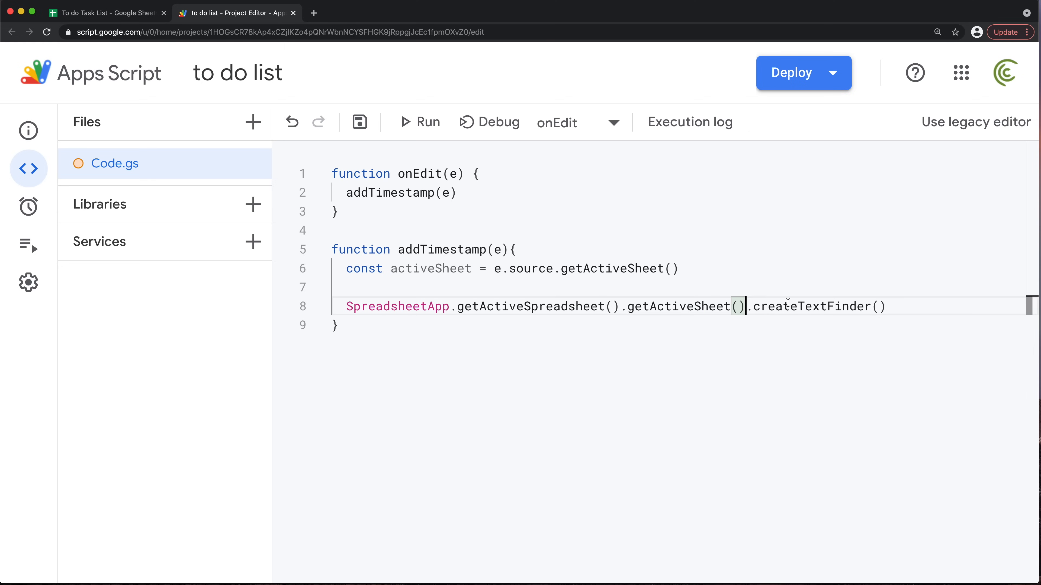
left_click(881, 306)
left_click_drag(881, 306, 752, 306)
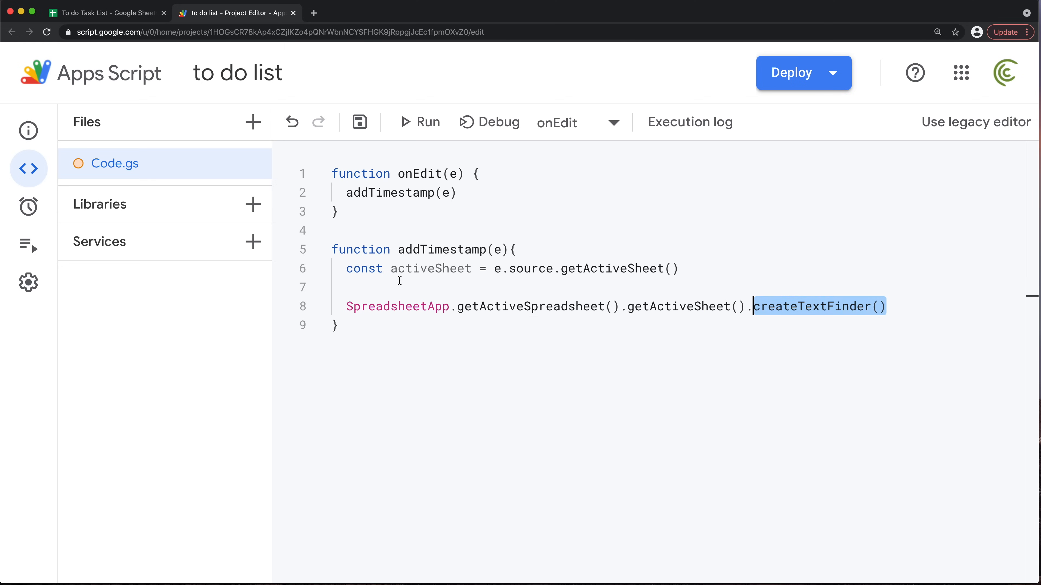
left_click(414, 270)
double_click(418, 270)
key("super+c")
left_click(388, 288)
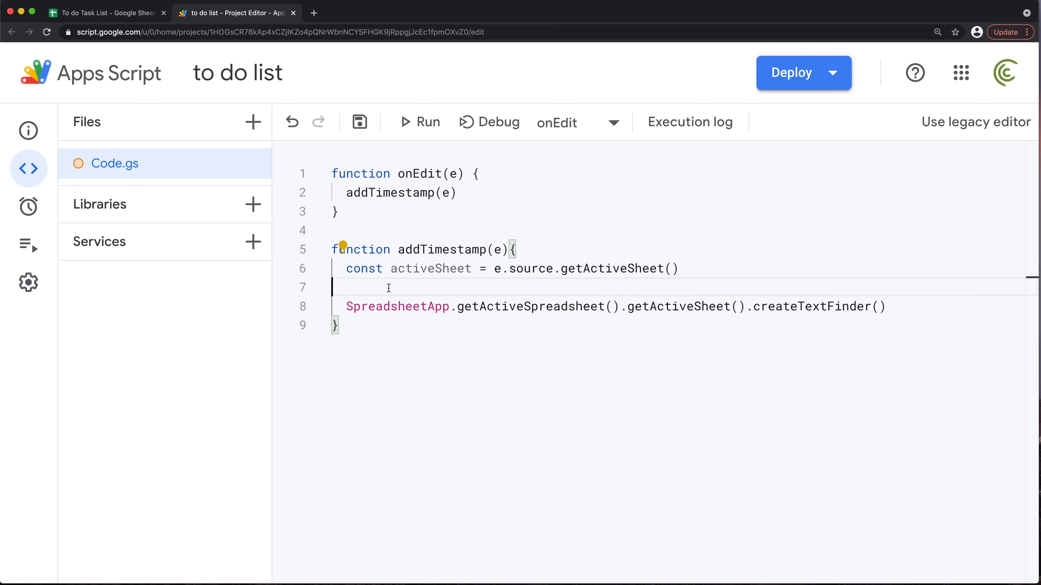
key("super+v")
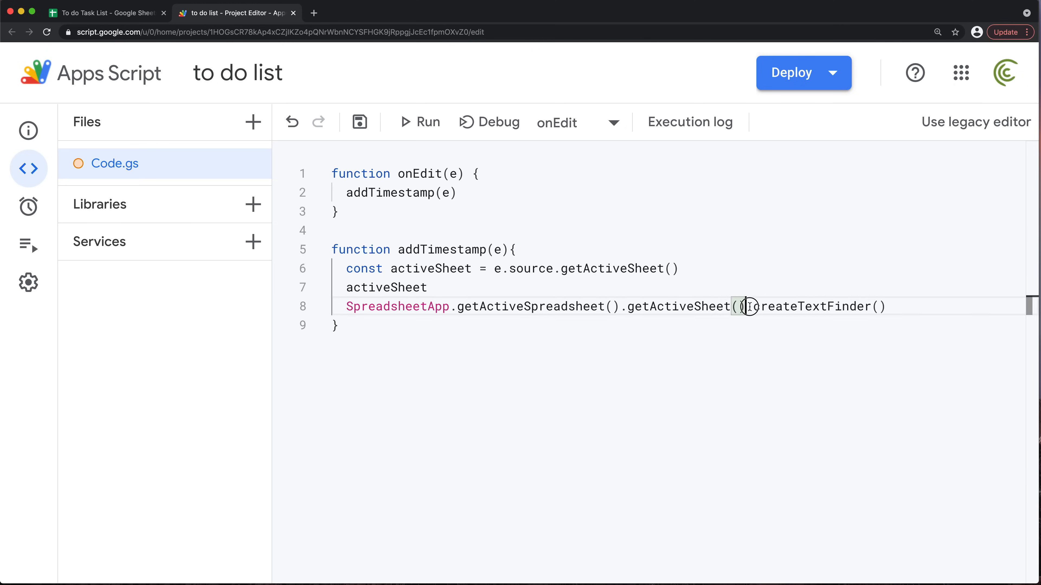
Copy .createTextFinder() from the SpreadsheetApp line and append it to activeSheet on line 7
left_click_drag(747, 306, 898, 307)
key("super+c")
left_click(431, 288)
key("super+v")
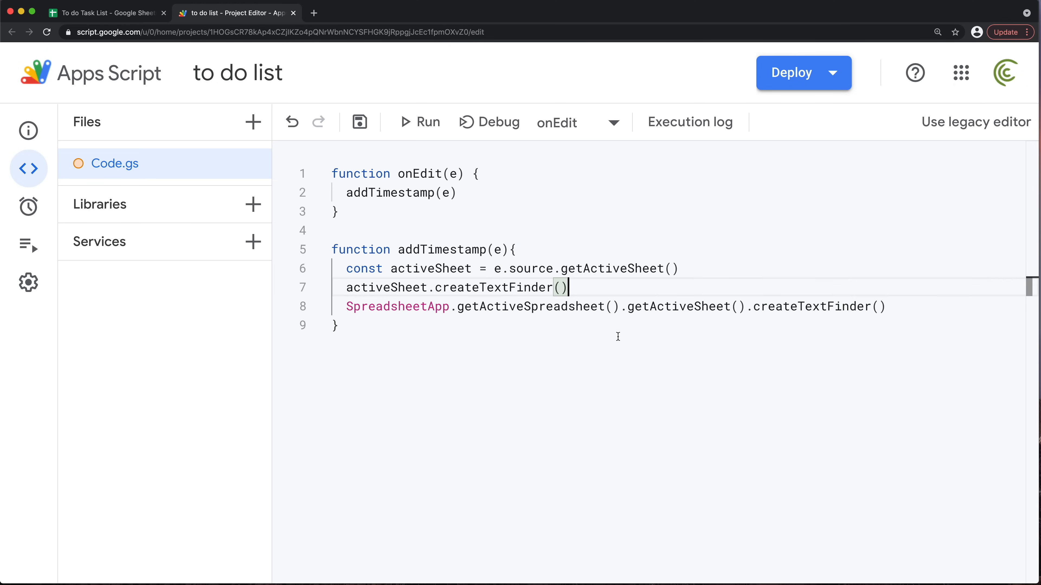
Check which argument createTextFinder() expects and pass "Done" to the activeSheet.createTextFinder() call
left_click(753, 306)
key("BackSpace")
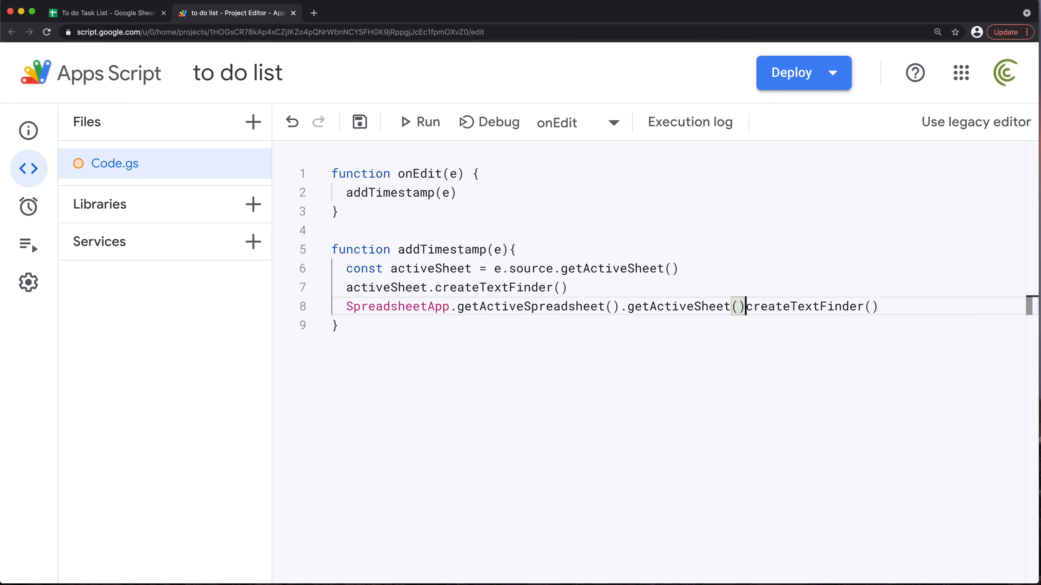
type(".")
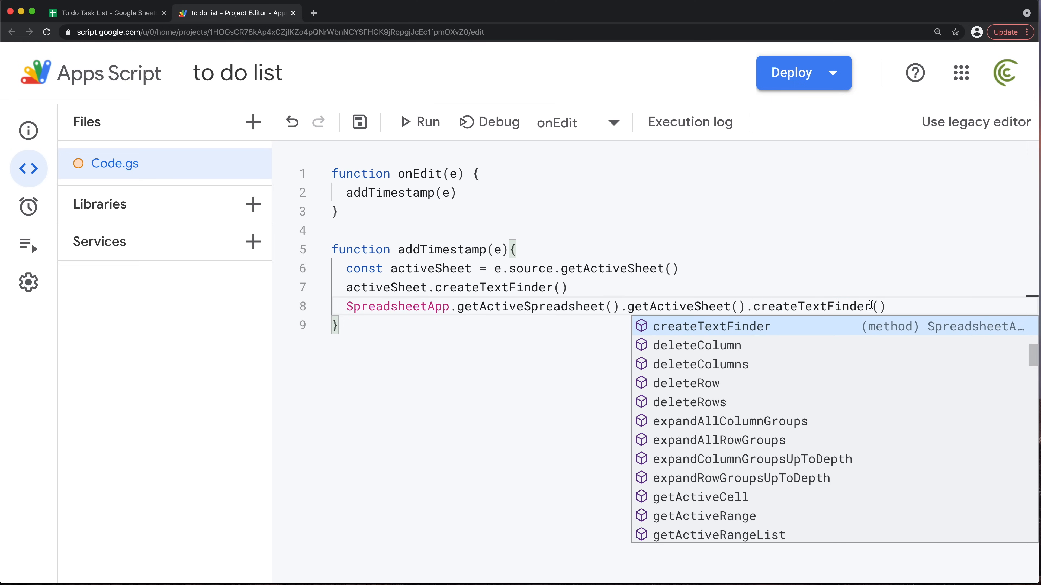
left_click(900, 306)
key("Left")
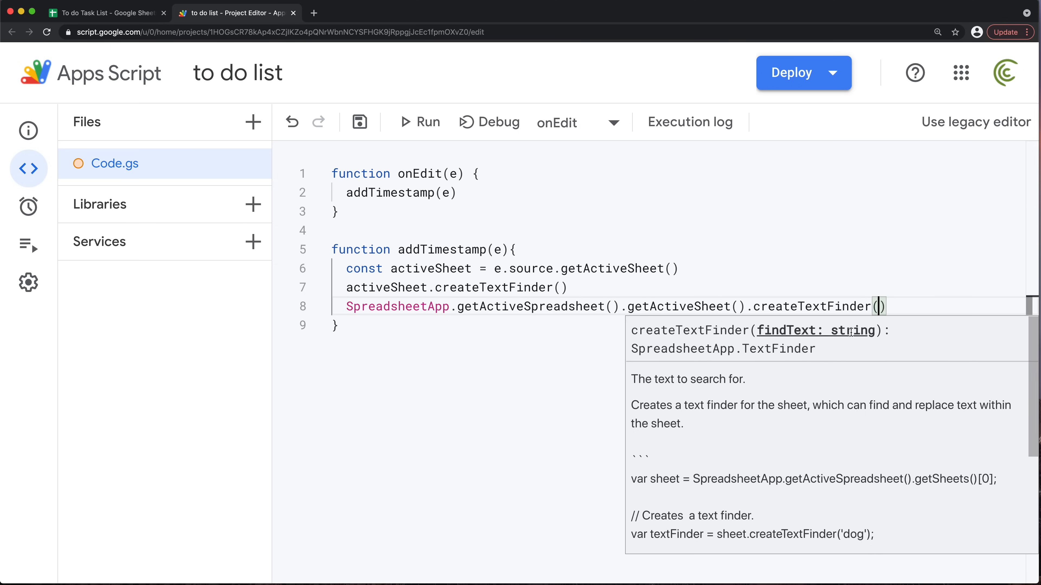
left_click(561, 287)
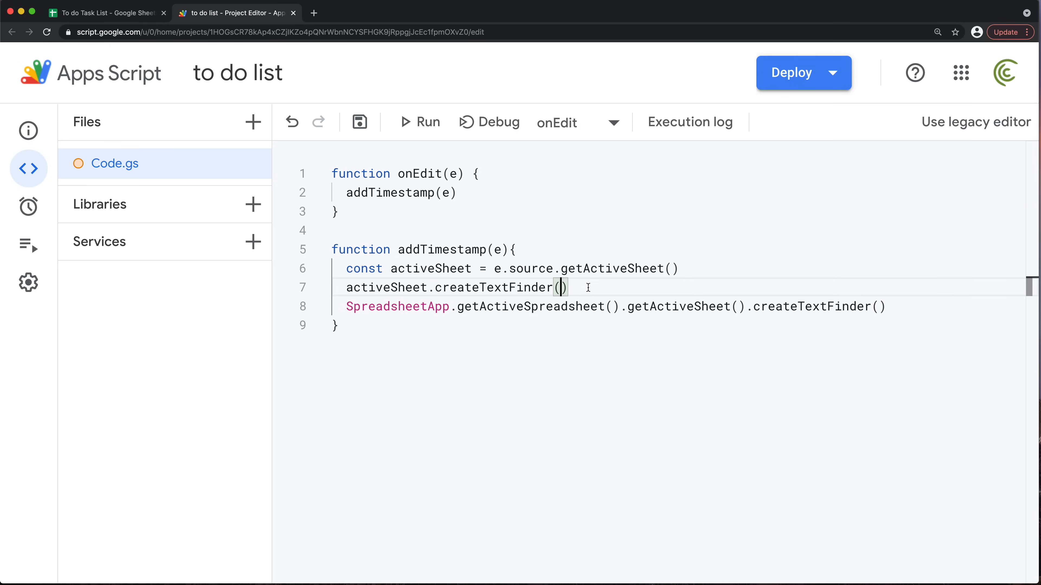
type("\"Done")
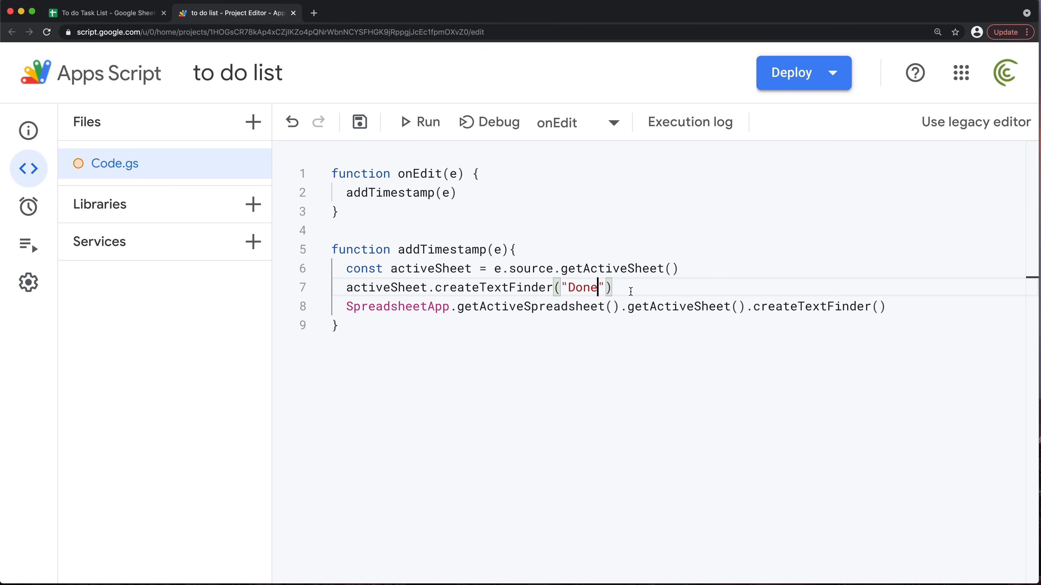
Switch to the To do Task List spreadsheet, enter a sample "Done" in cell I7 and select the Done header
left_click(124, 18)
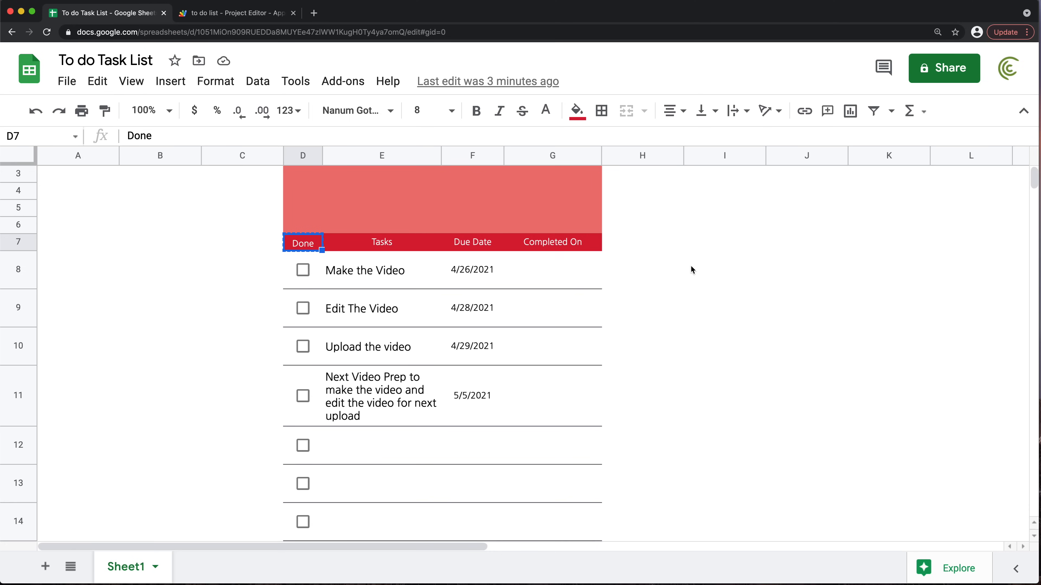
left_click(706, 251)
type("Done")
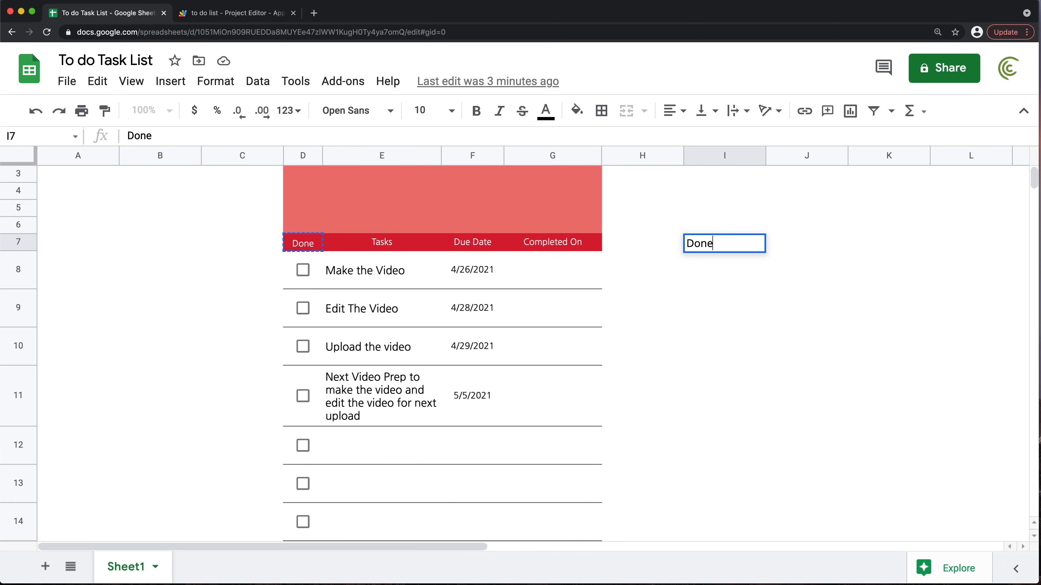
key("Return")
left_click(327, 239)
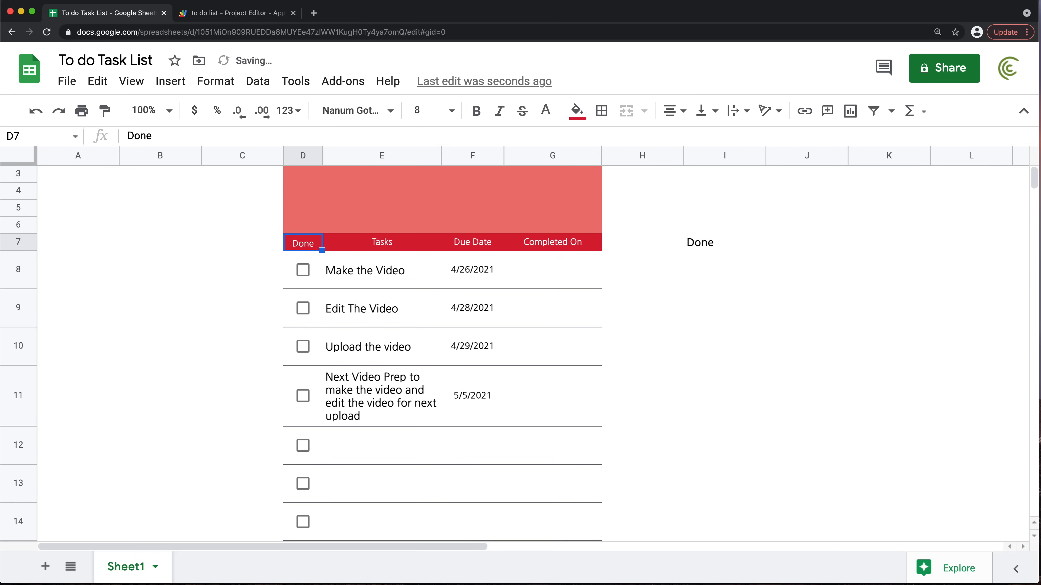
Clear the sample "Done" entry from cell I7
left_click(711, 251)
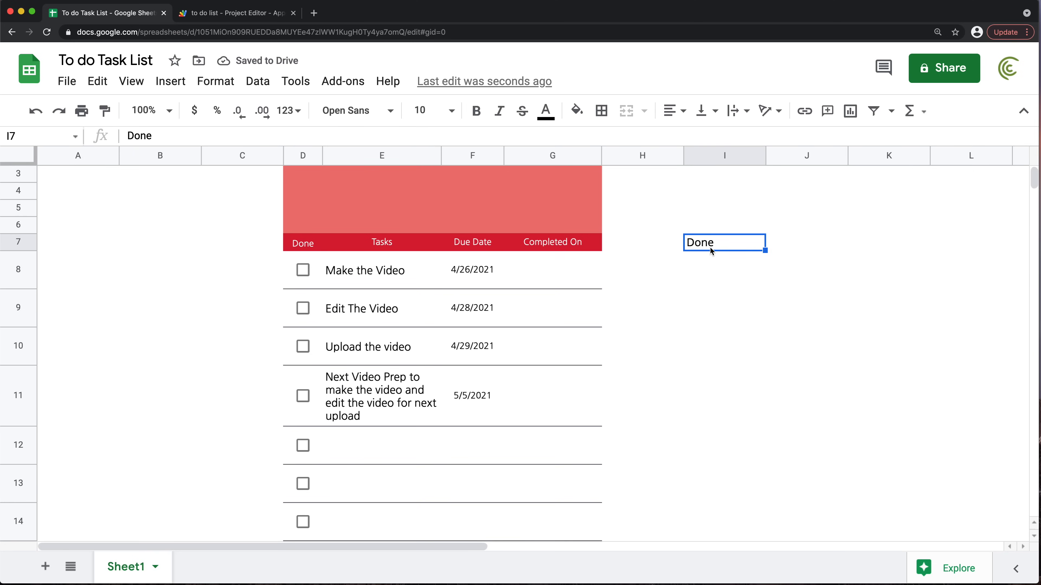
key("Delete")
key("Down")
key("Left")
key("Left")
key("Left")
key("Left")
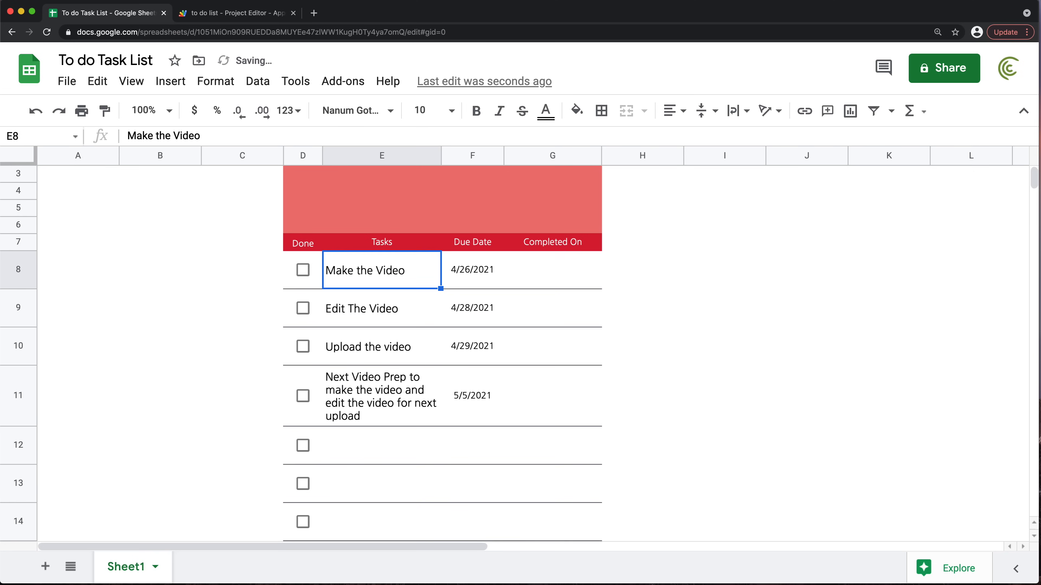
Align the contents of header row 7 vertically to the middle
left_click(18, 243)
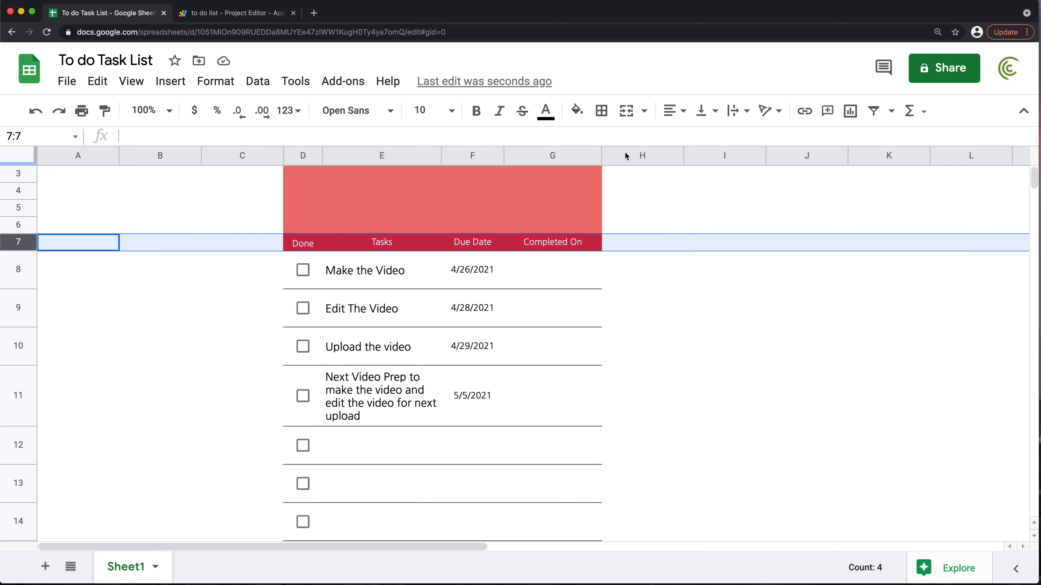
left_click(705, 116)
left_click(722, 137)
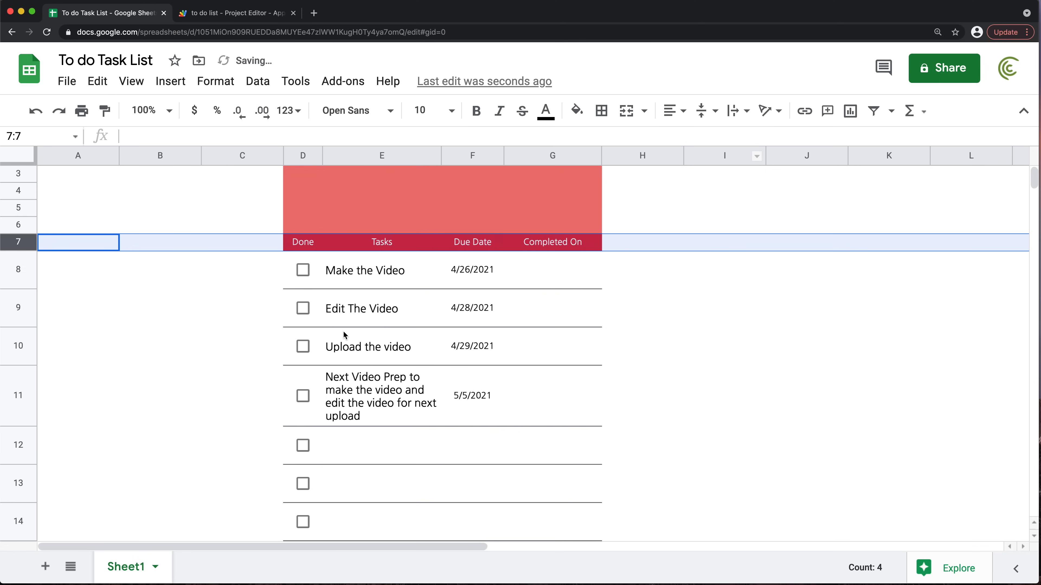
left_click(642, 174)
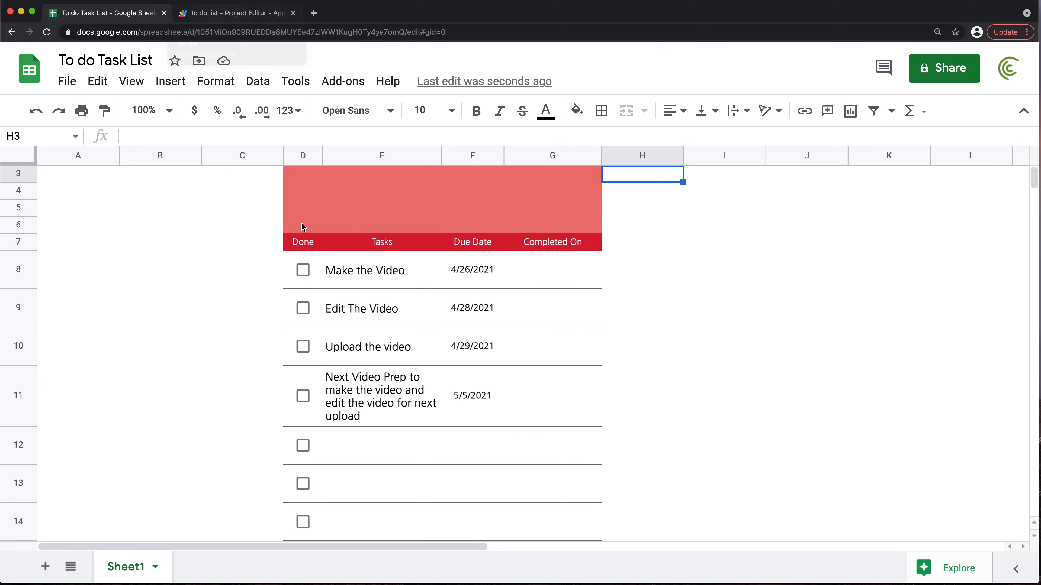
Switch back to the Apps Script project and assign activeSheet.createTextFinder("Done") to a constant named tf
left_click(257, 15)
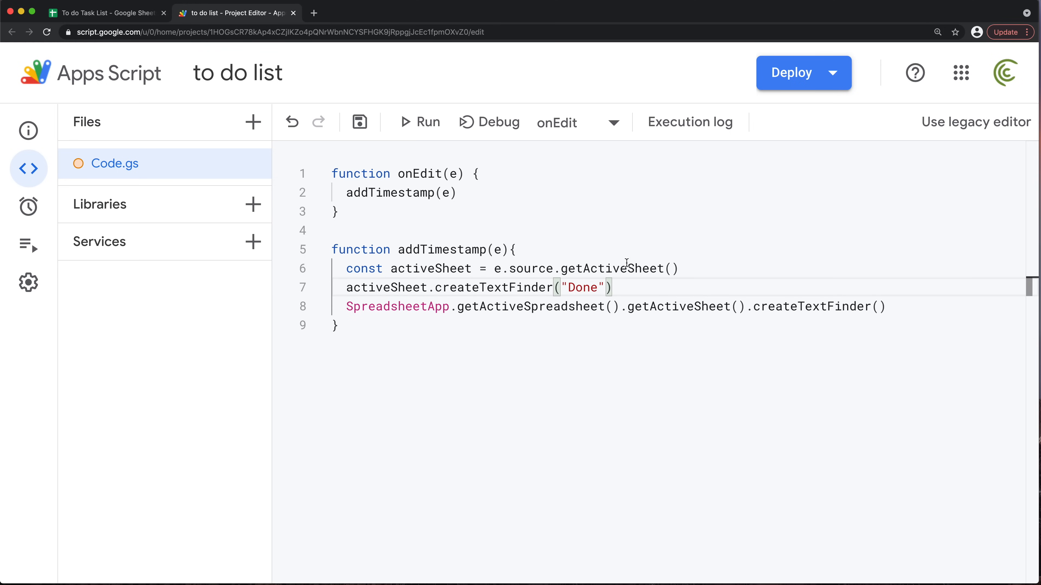
key("super+Left")
type("const ")
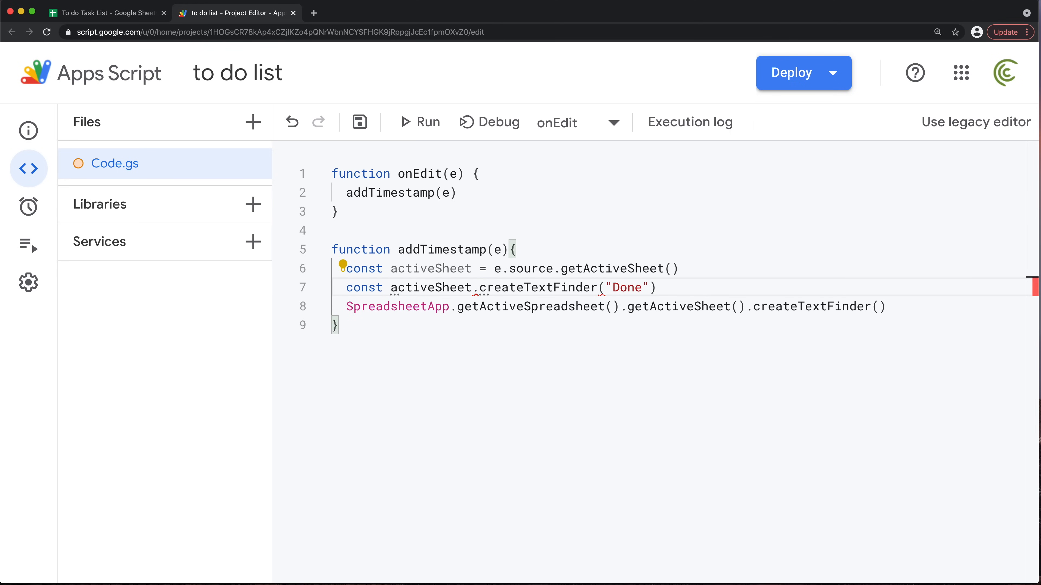
type("tf =")
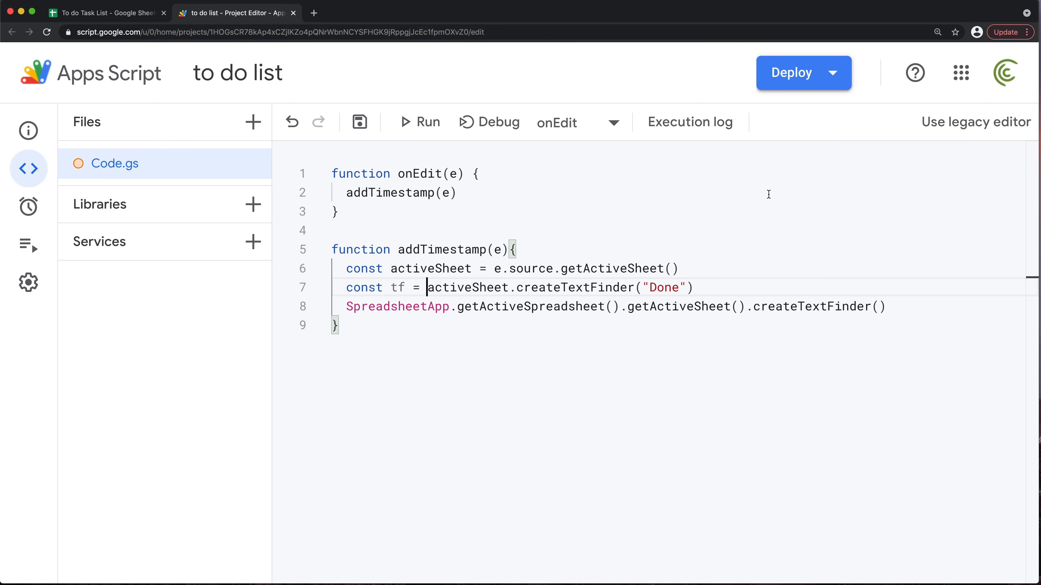
Insert a blank line below the tf constant and append .matchEntireCell() to the SpreadsheetApp scratch line
left_click(919, 307)
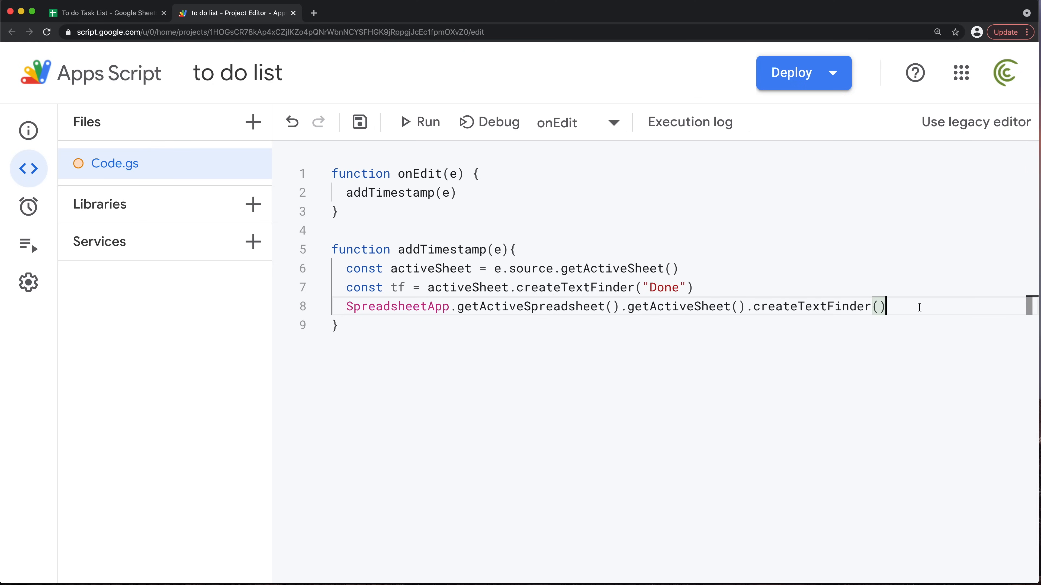
left_click(815, 284)
key("Return")
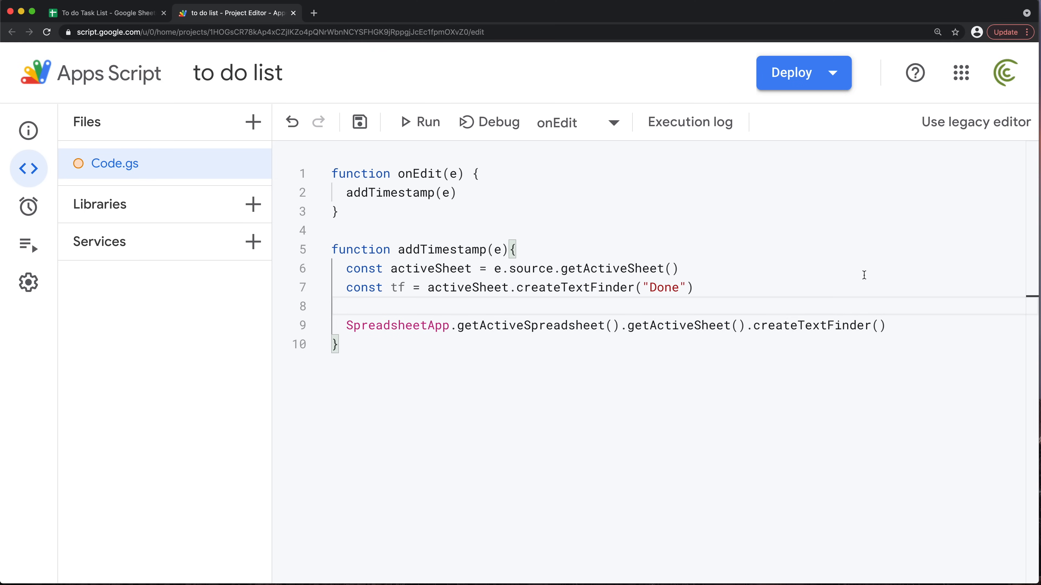
left_click(891, 324)
type(".")
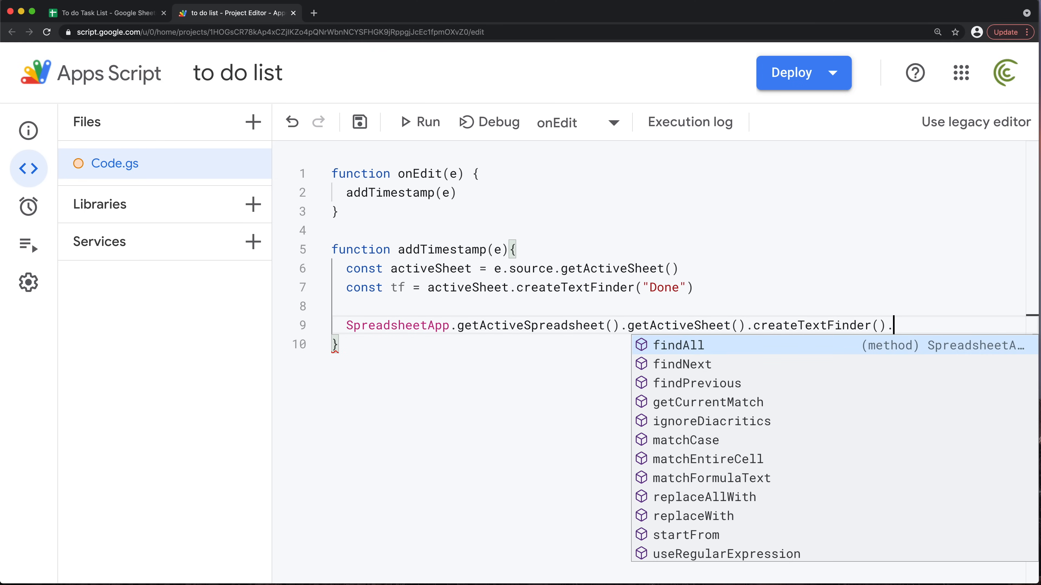
key("Down")
key("Down")
key("Down")
key("Down")
key("Down")
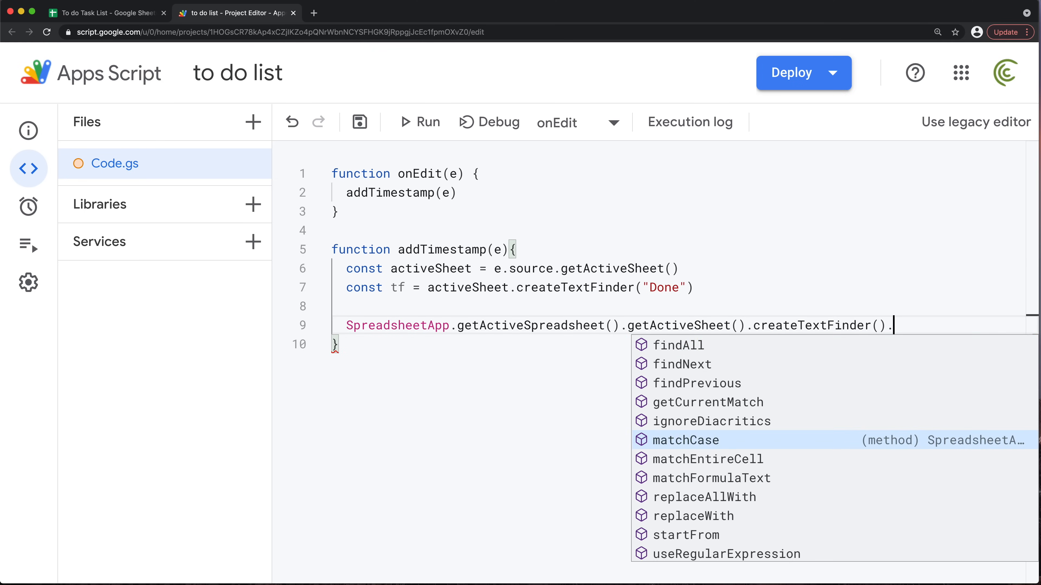
key("Down")
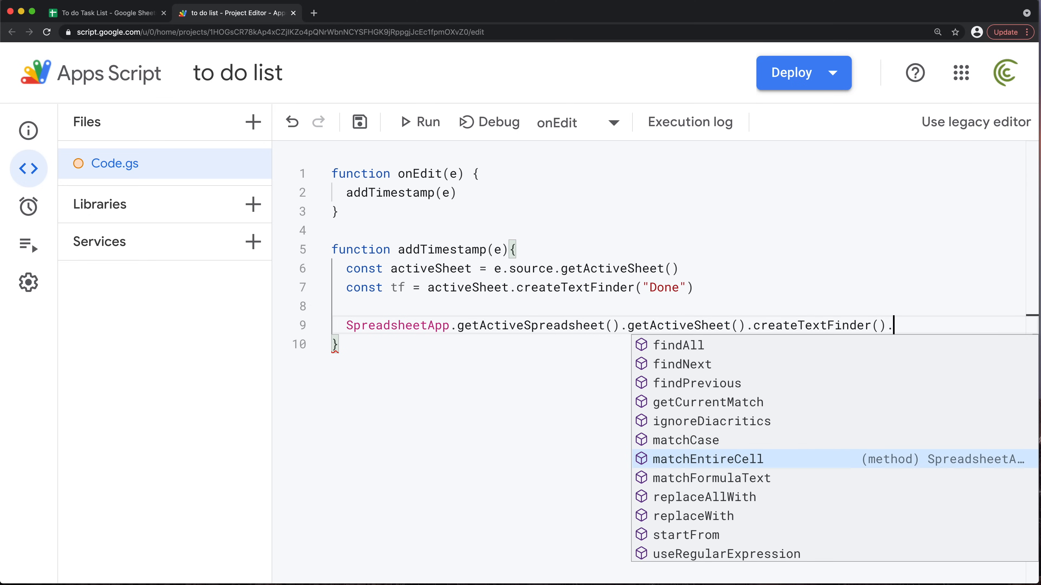
key("Up")
key("Down")
key("Up")
key("Down")
key("Return")
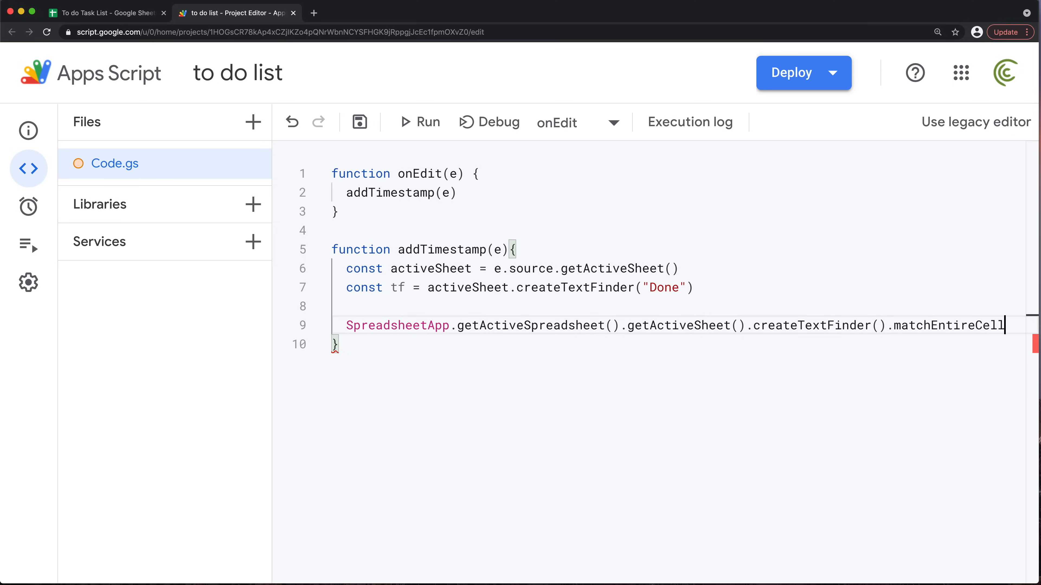
type("(")
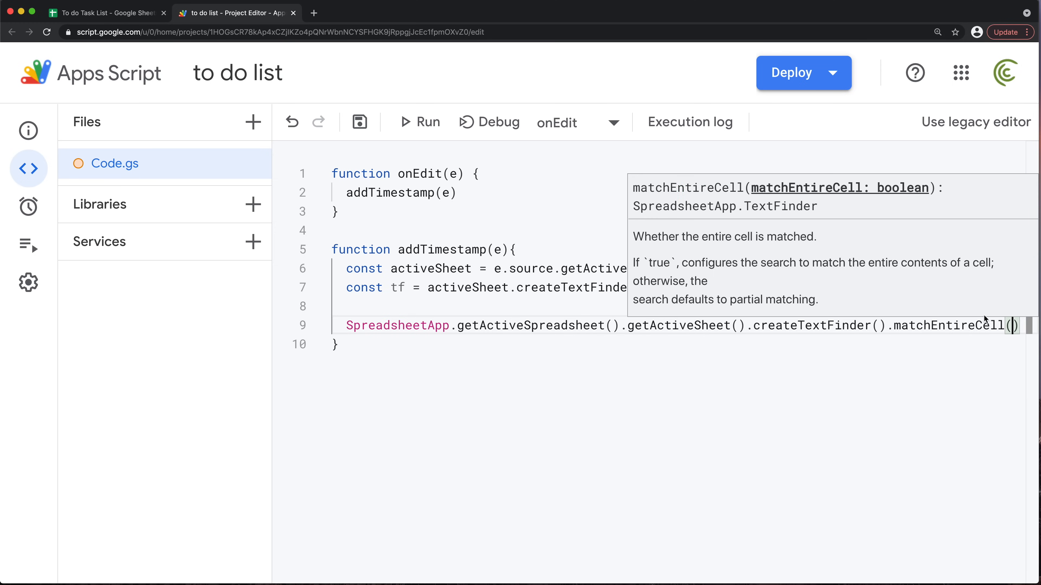
Copy .matchEntireCell() from the scratch line and add the statement tf.matchEntireCell(true) below the tf constant
left_click_drag(1020, 326, 886, 326)
key("super+c")
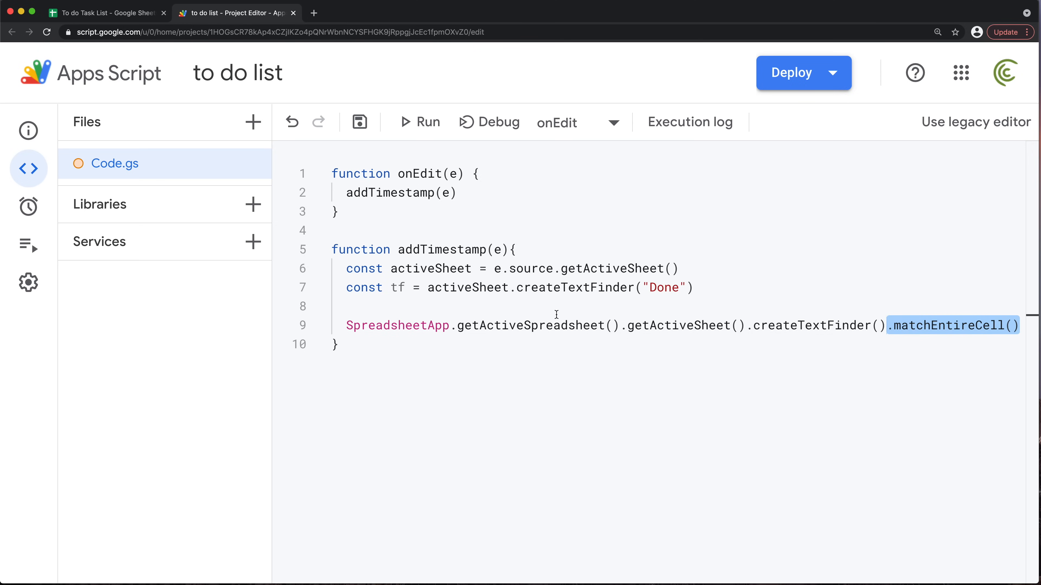
left_click(469, 303)
type("tf")
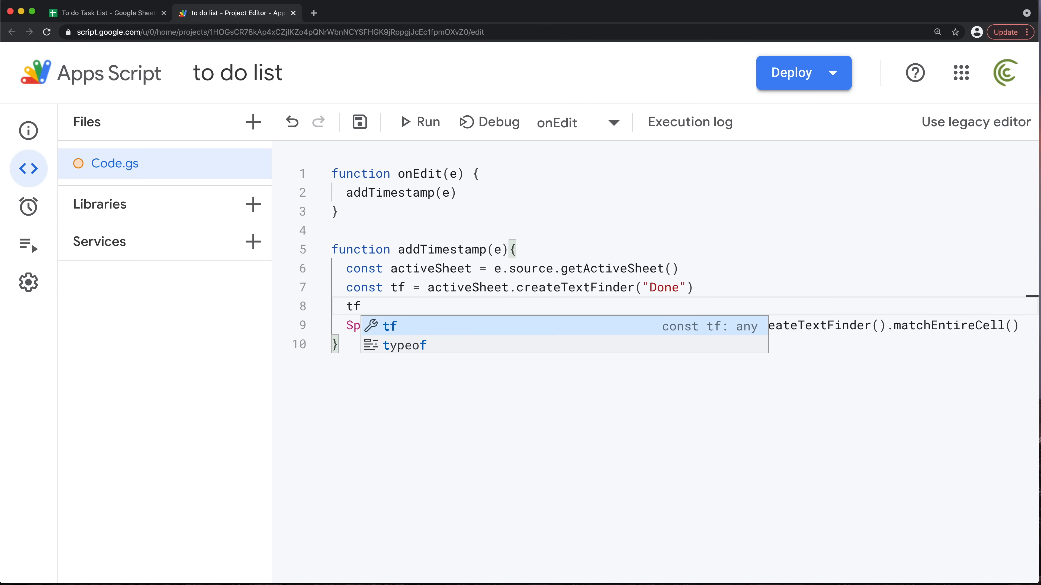
key("super+v")
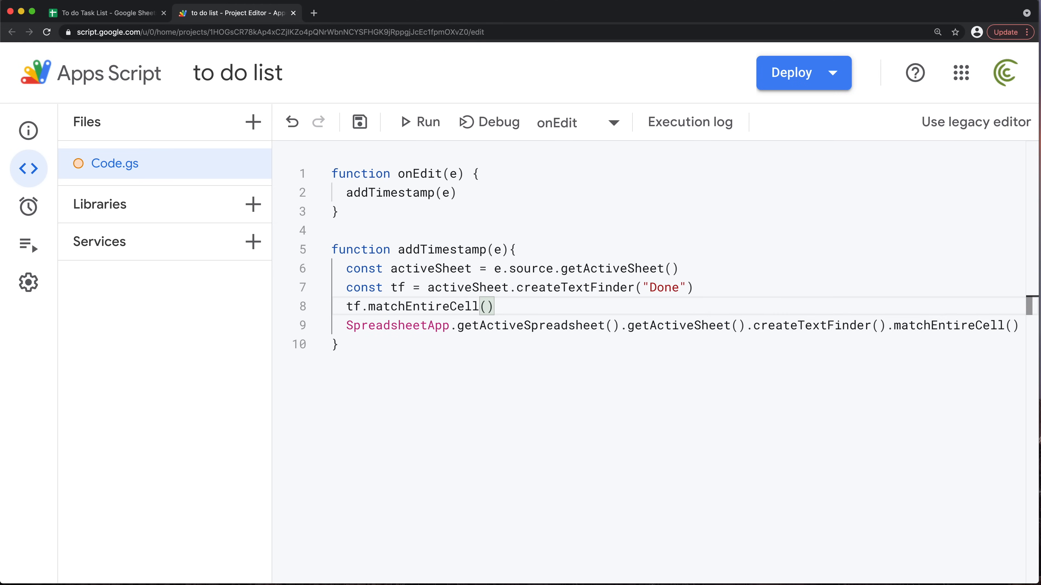
key("Left")
type("true")
key("End")
key("Return")
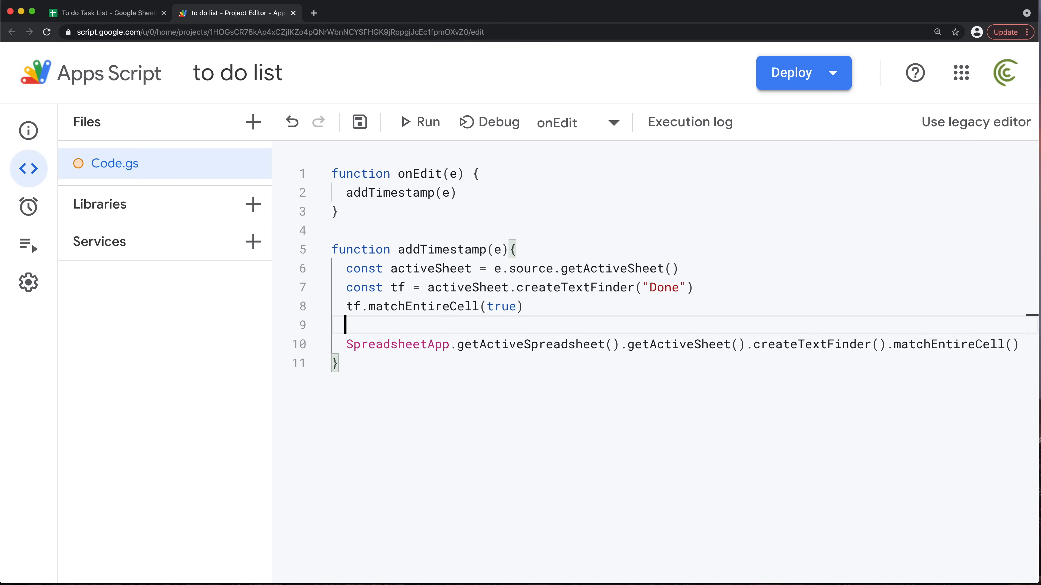
Check the Done header in the To do Task List spreadsheet against the "Done" search text in the script
left_click(111, 17)
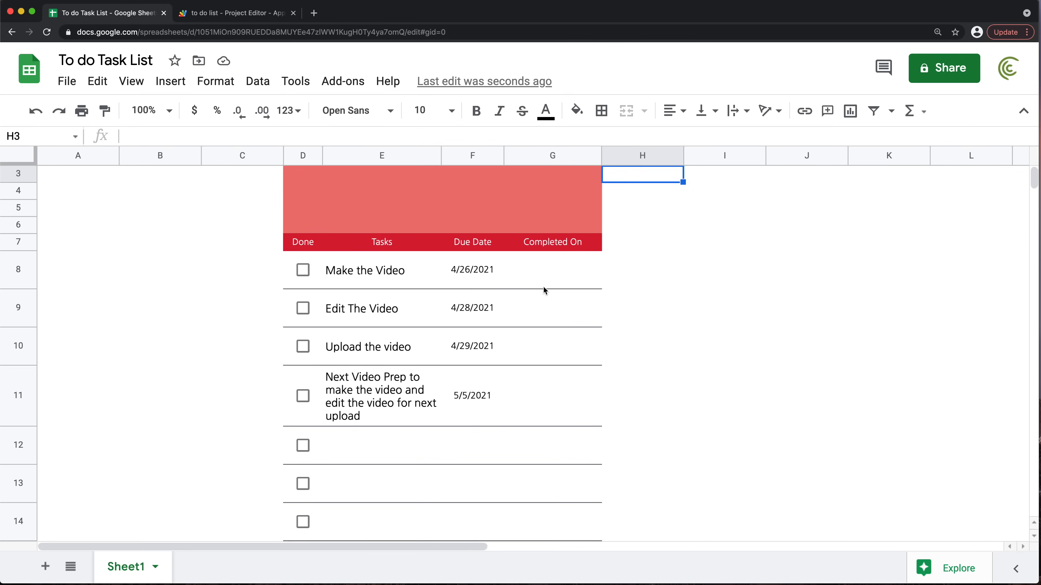
left_click(213, 18)
double_click(664, 287)
Replace .matchEntireCell() with .findNext() in the SpreadsheetApp scratch line and view the method's return type
left_click(886, 345)
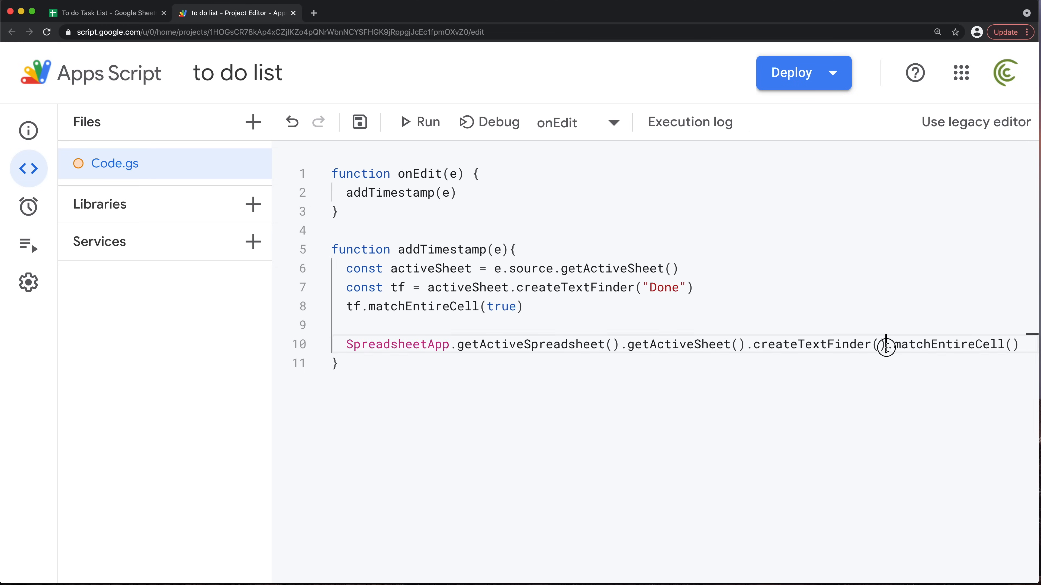
left_click_drag(886, 345, 1016, 344)
key("BackSpace")
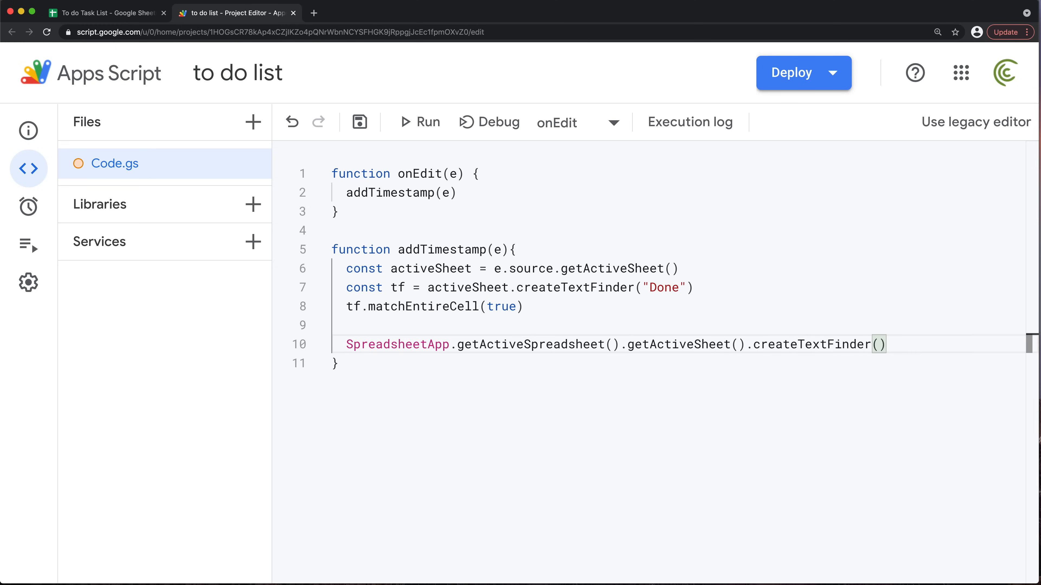
type(".")
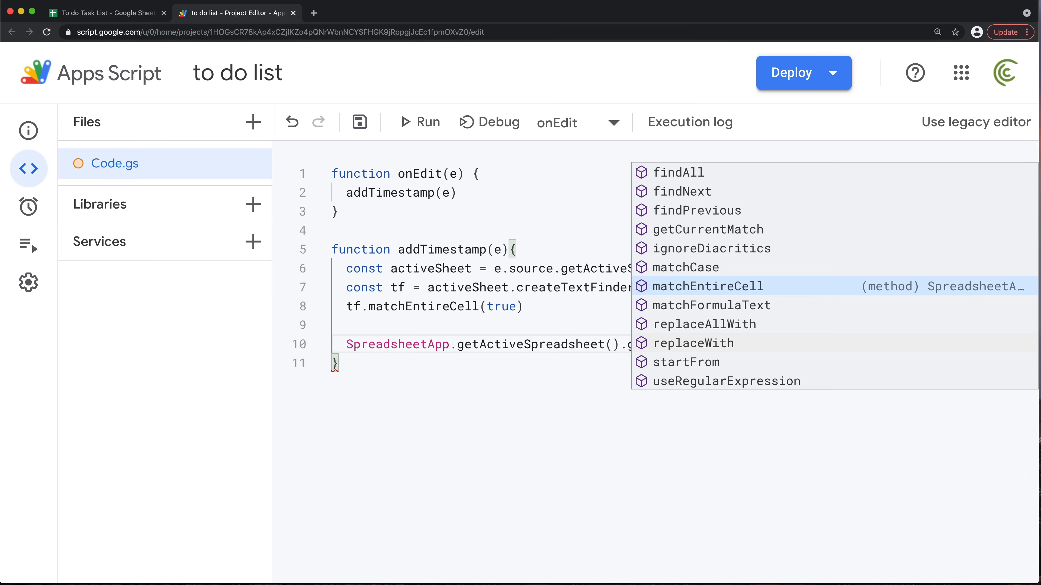
type("fi")
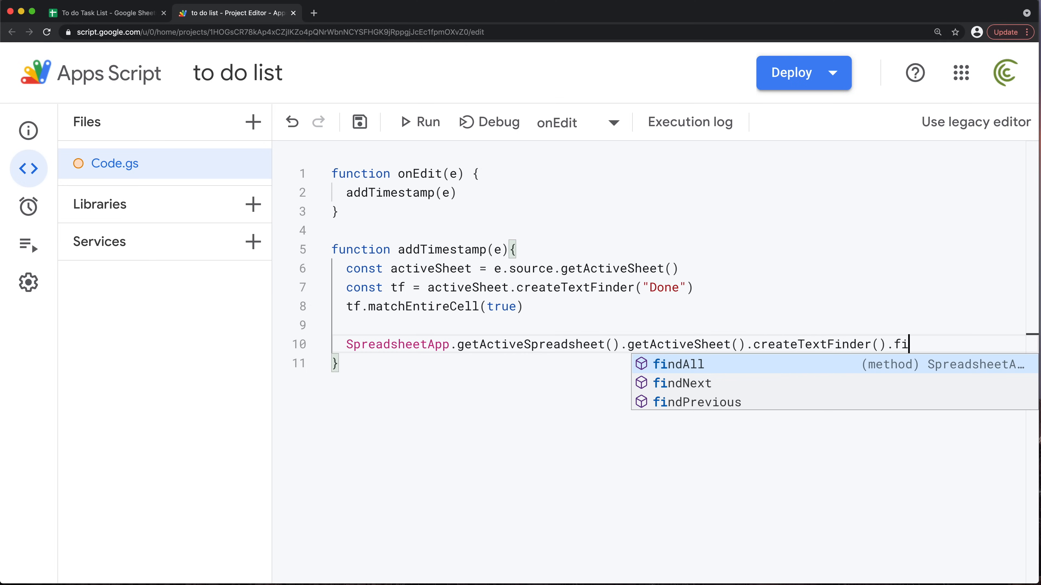
key("Down")
key("Return")
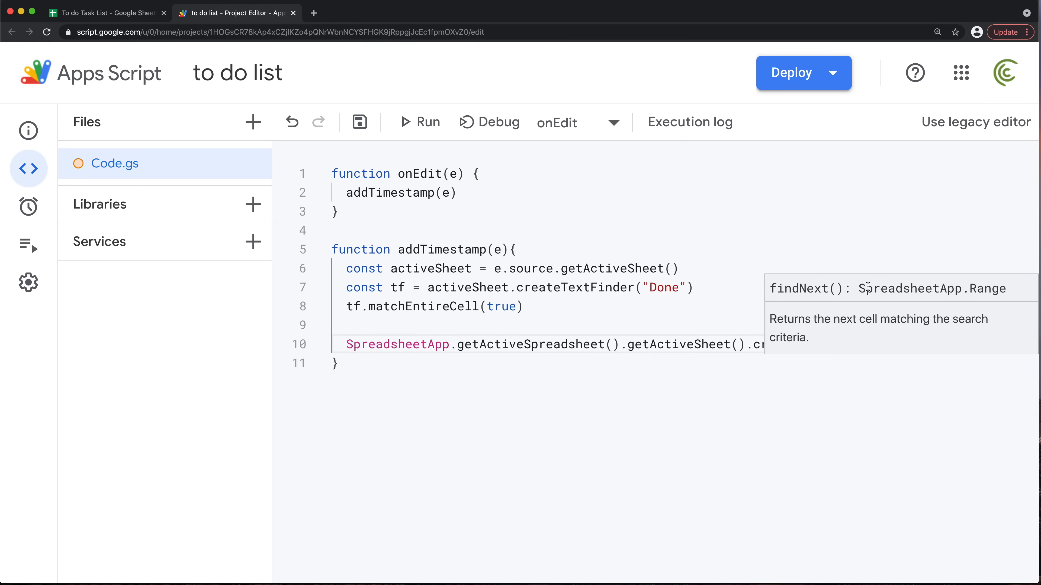
left_click_drag(868, 287, 1006, 289)
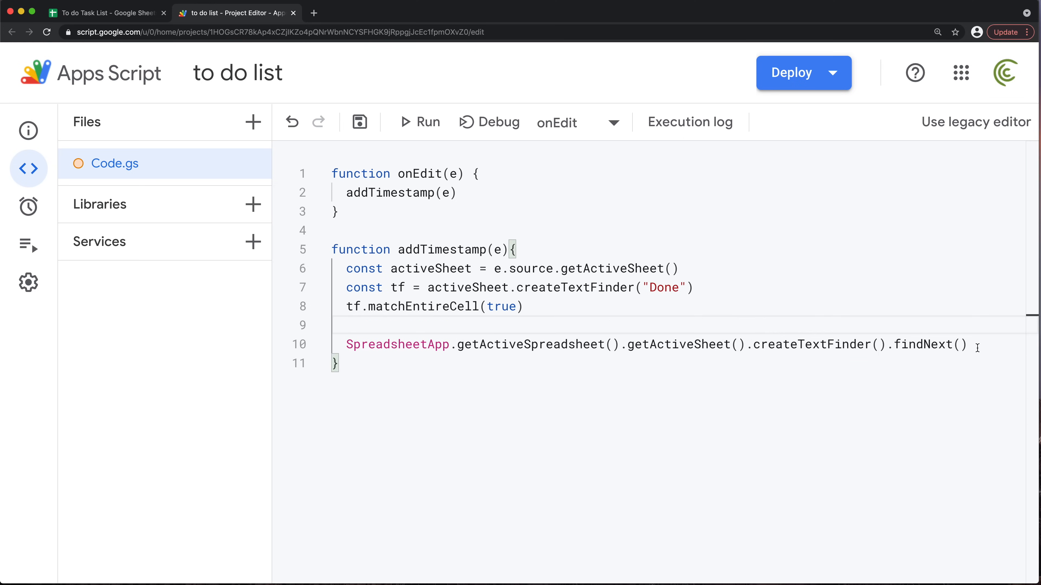
Copy .findNext() from the scratch line and add the statement tf.findNext() below tf.matchEntireCell(true)
left_click_drag(977, 348, 883, 345)
key("super+c")
left_click(470, 325)
key("Tab")
type("tf")
key("super+v")
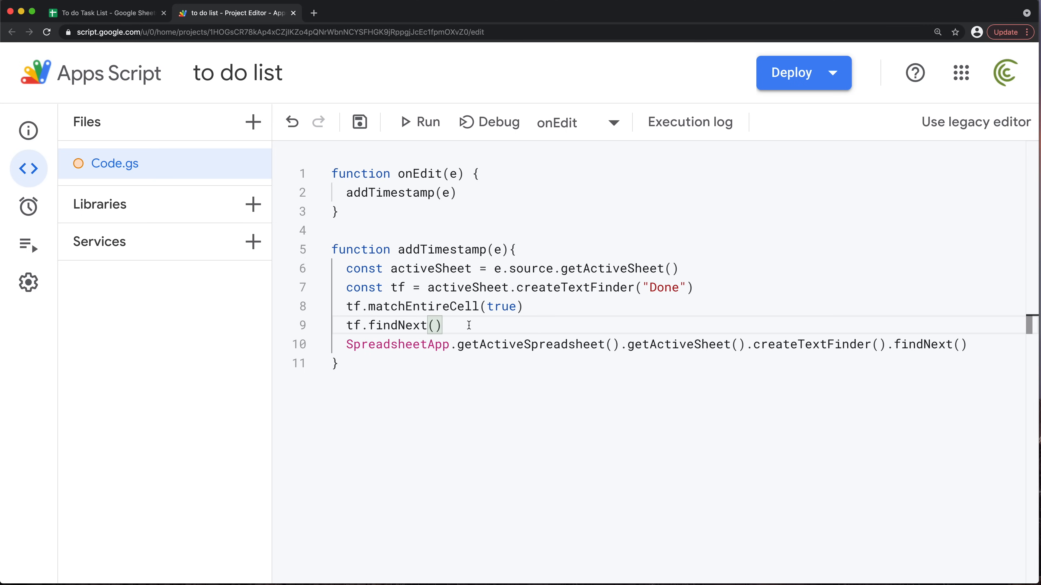
key("Return")
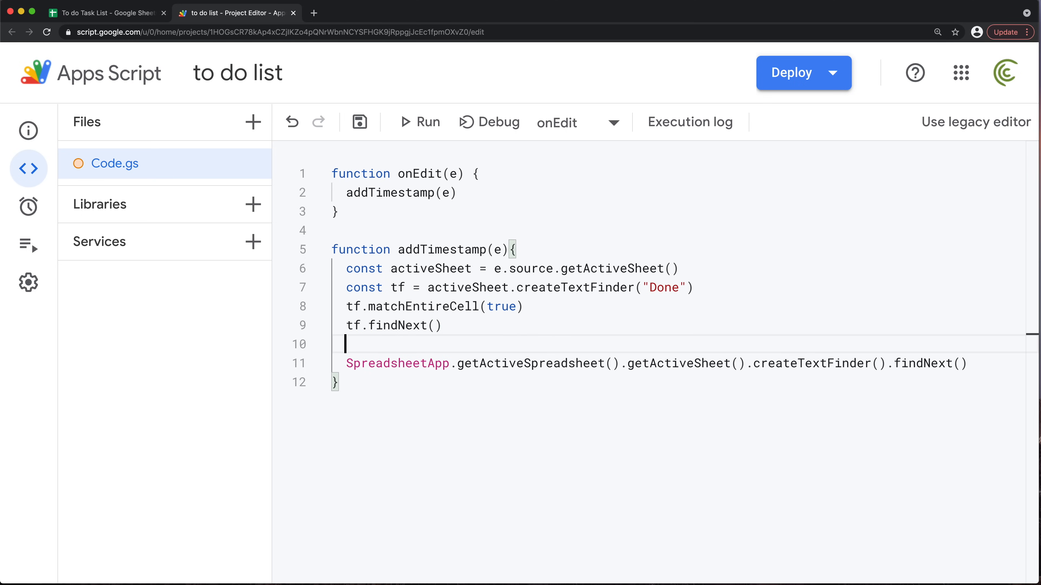
Assign tf.findNext() to a constant named cellDone
left_click(350, 325)
type("const cell =")
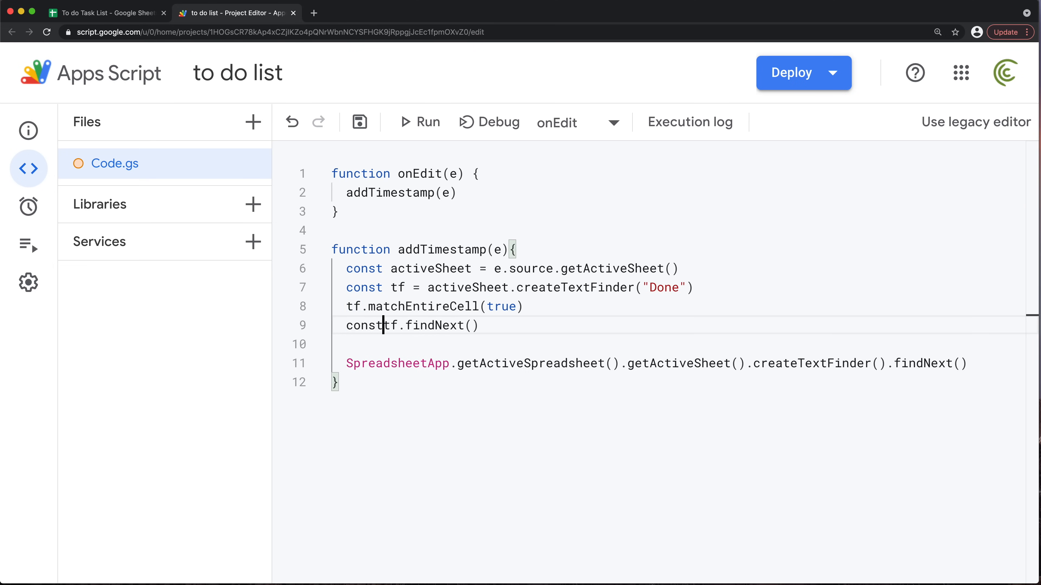
left_click(421, 325)
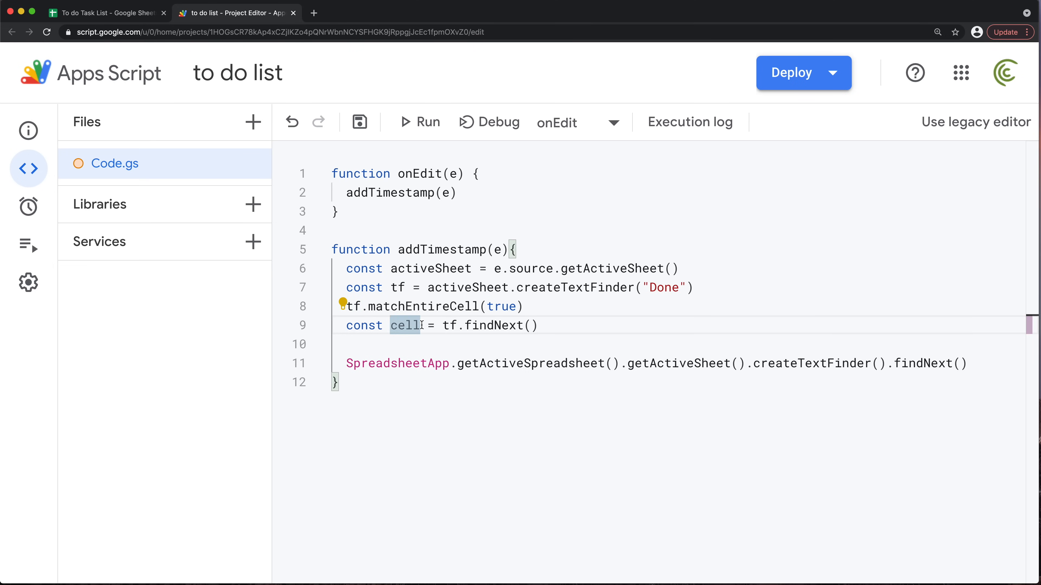
type("Done")
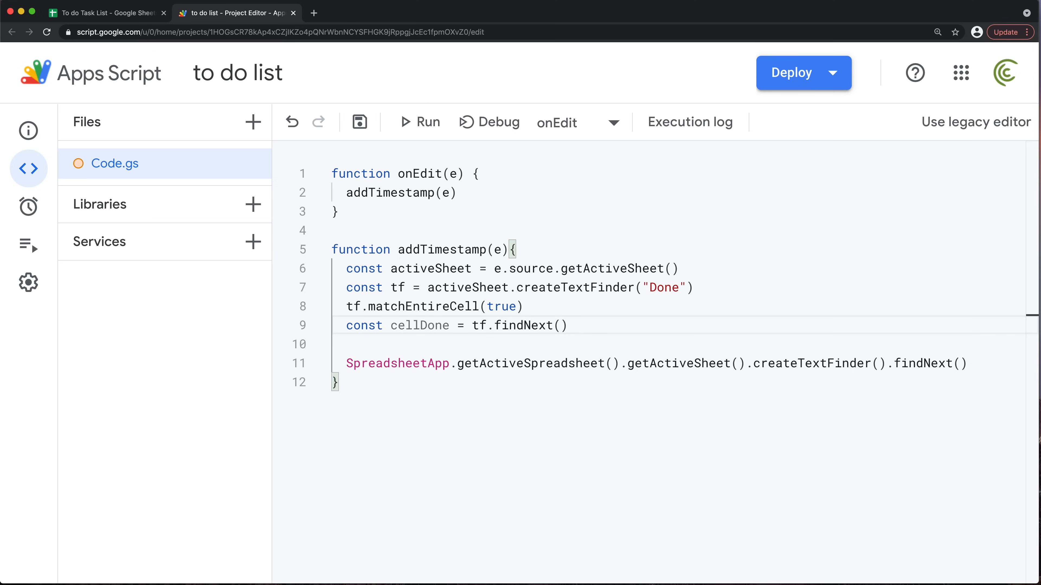
Switch to the To do Task List spreadsheet and examine the row and column of the Done header cell
double_click(426, 324)
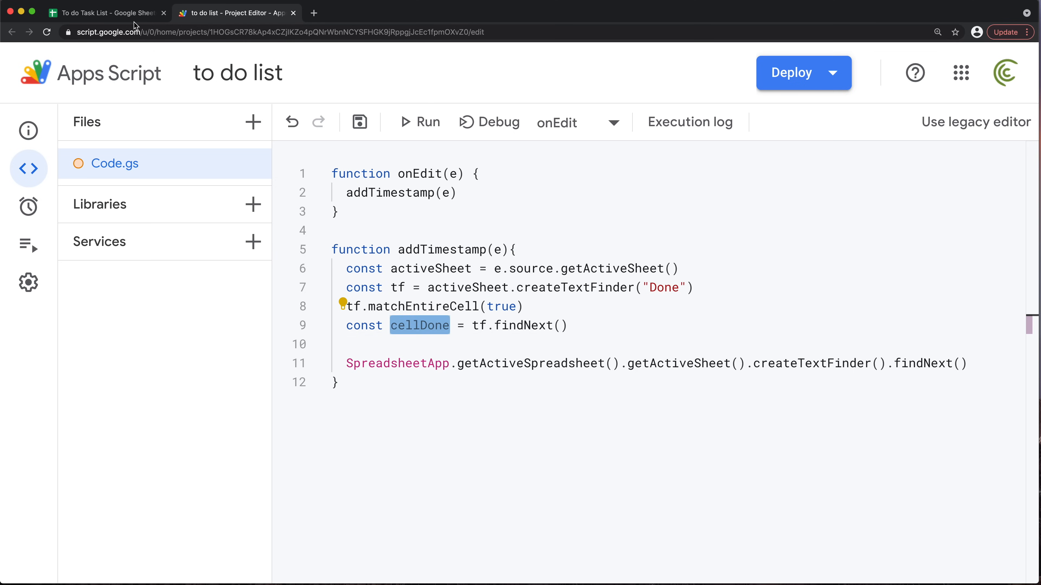
left_click(123, 13)
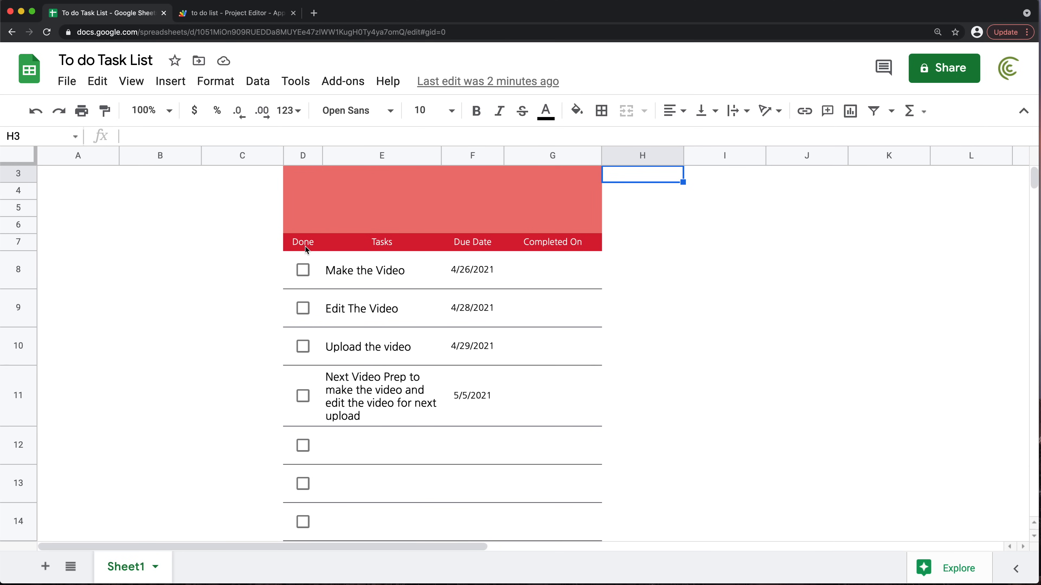
left_click(302, 239)
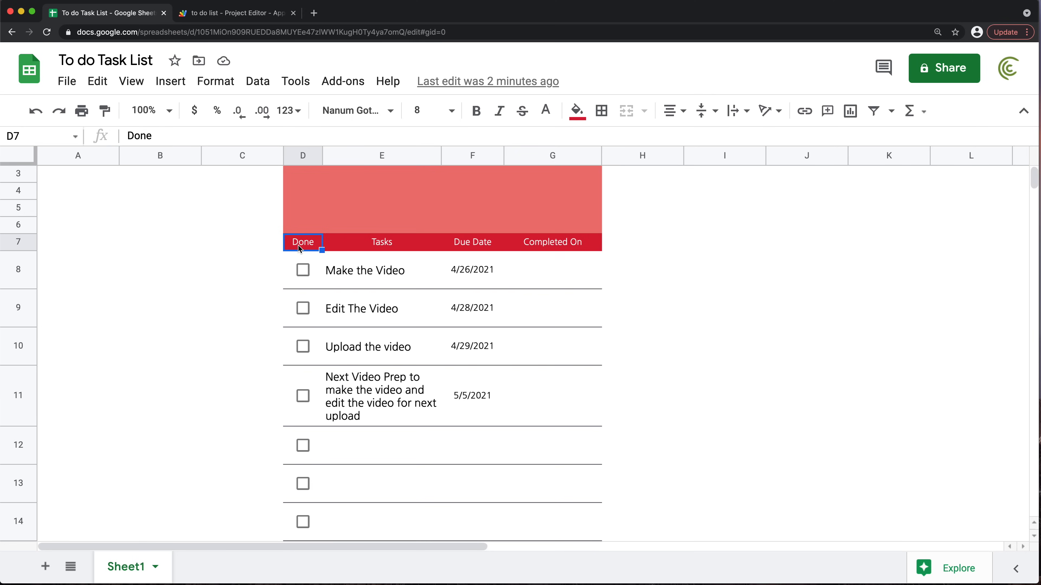
left_click(26, 244)
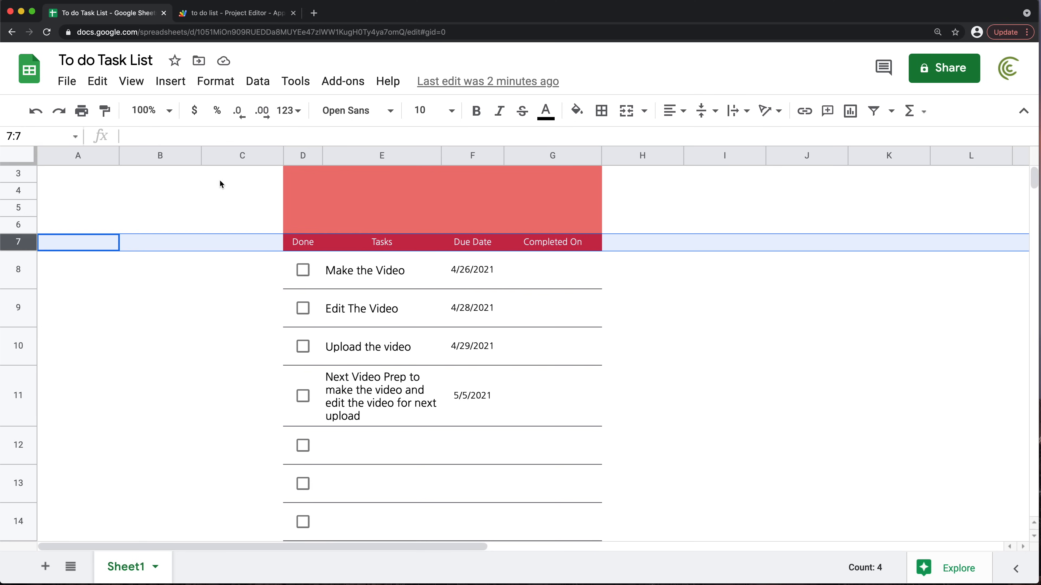
left_click(303, 159)
left_click(315, 245)
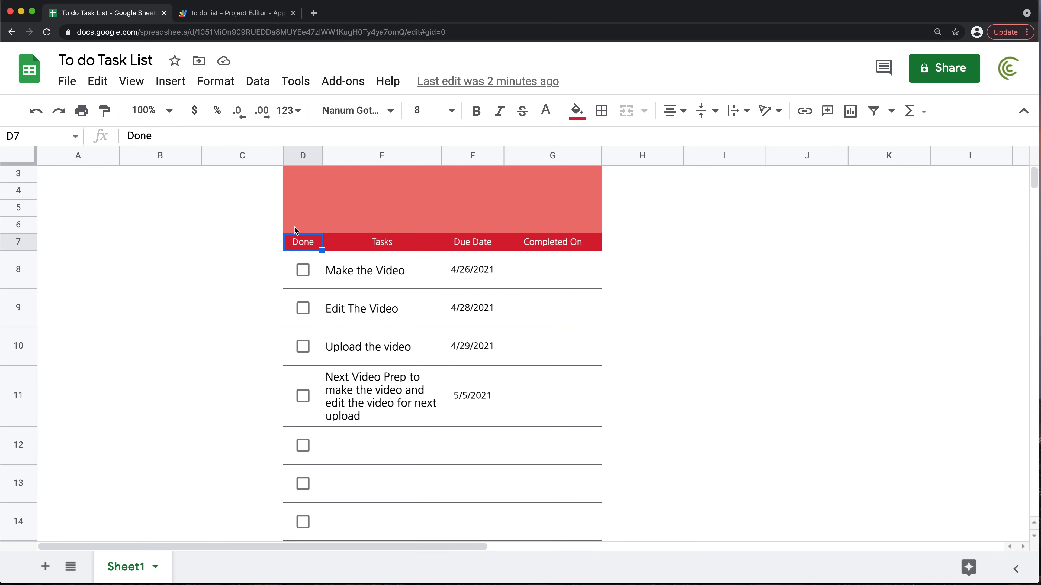
Switch back to the Apps Script project and assign cellDone.getRow() to a constant named row below cellDone
left_click(245, 12)
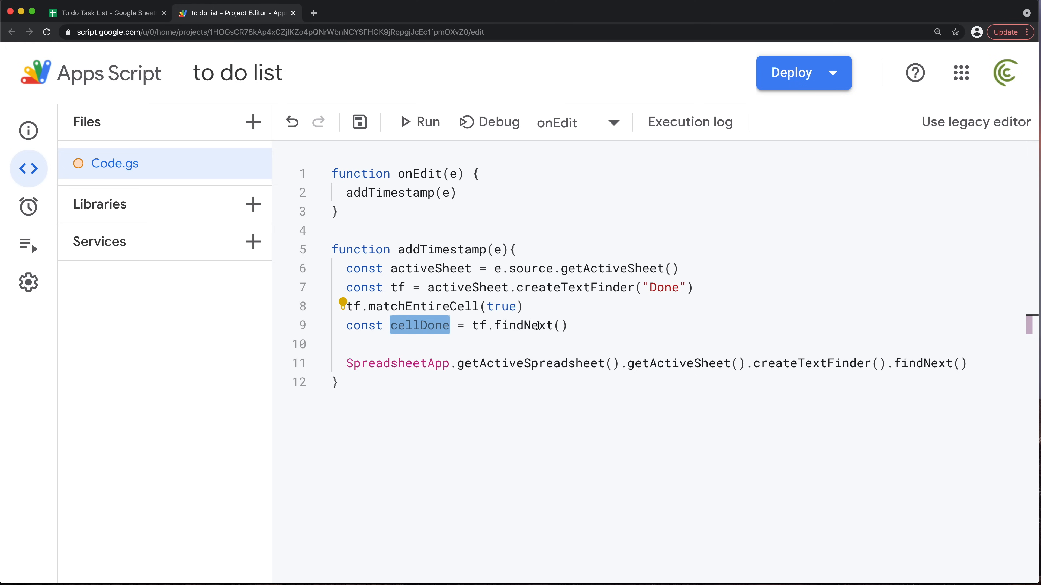
left_click(570, 325)
key("Return")
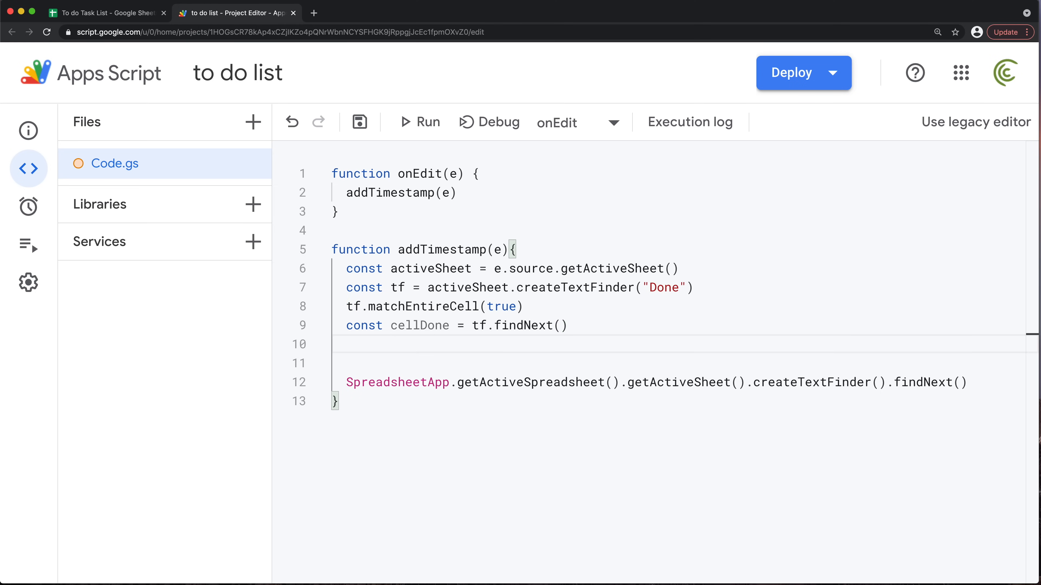
type("const row = cell")
key("Tab")
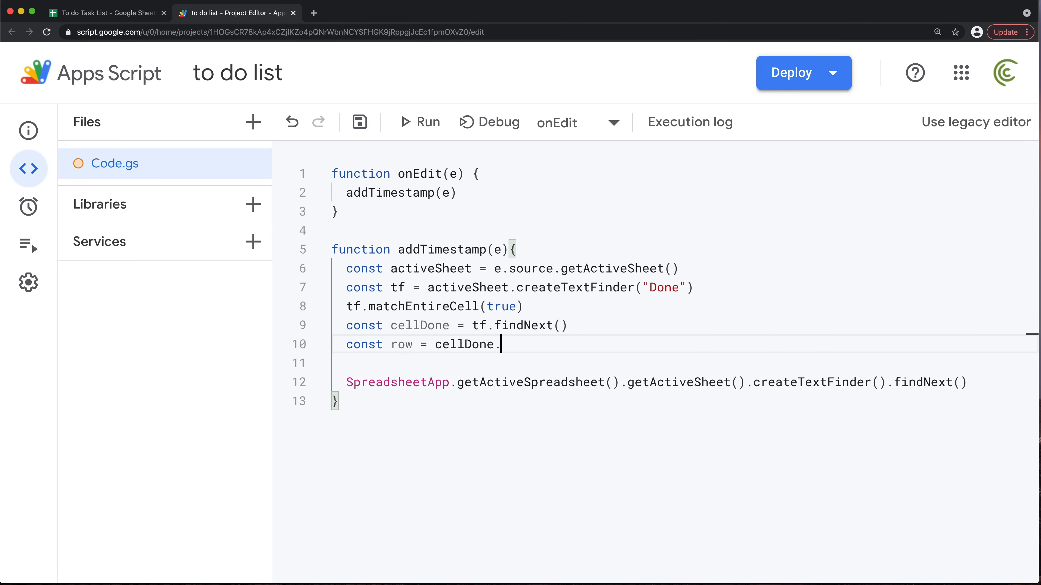
type(".getr")
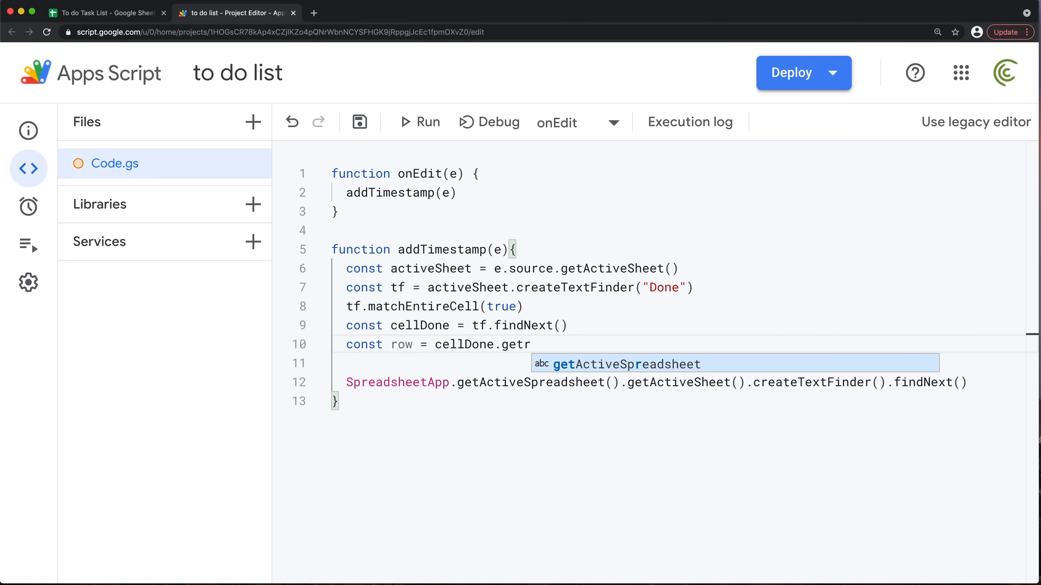
key("BackSpace")
type("Row()")
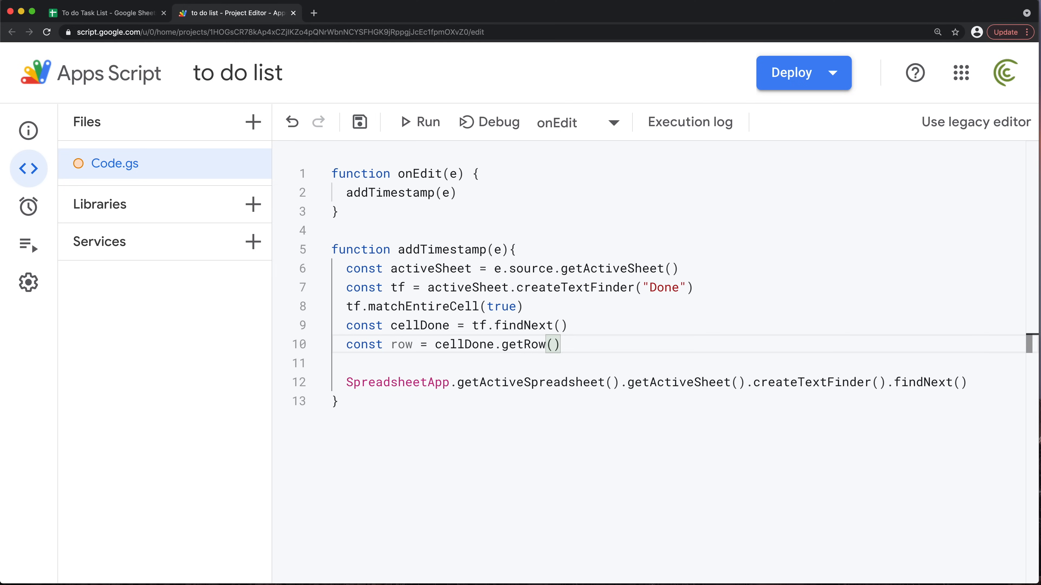
Assign cellDone.getColumn() to a constant named col on a new line below the row constant
key("Return")
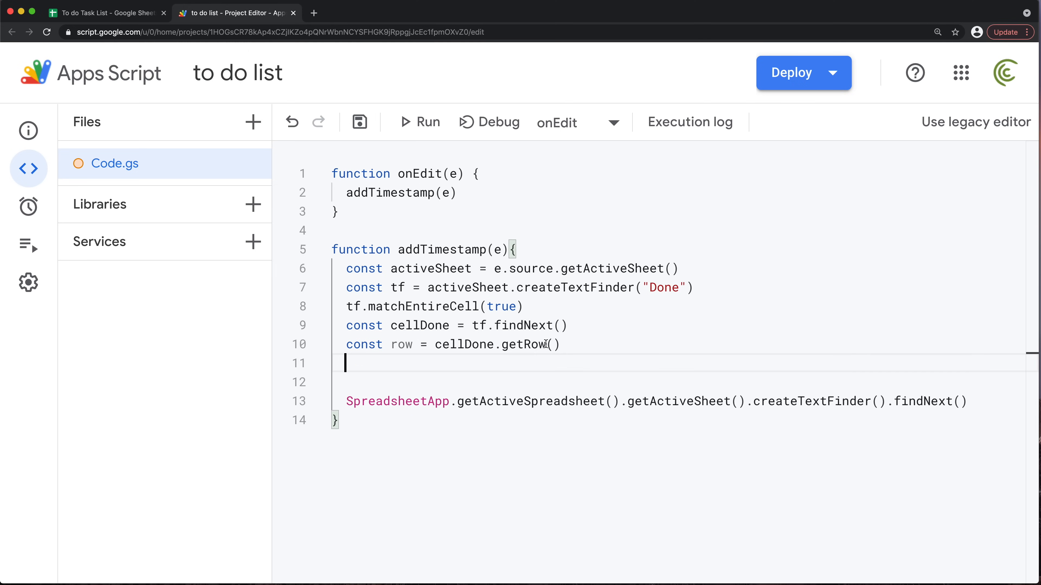
type("c")
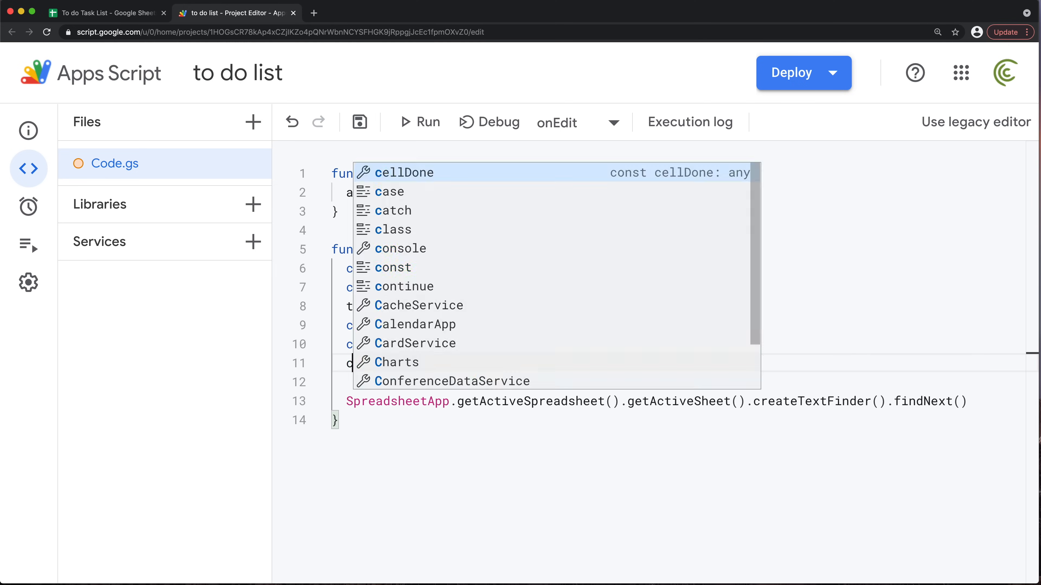
type("onst col = cellDone")
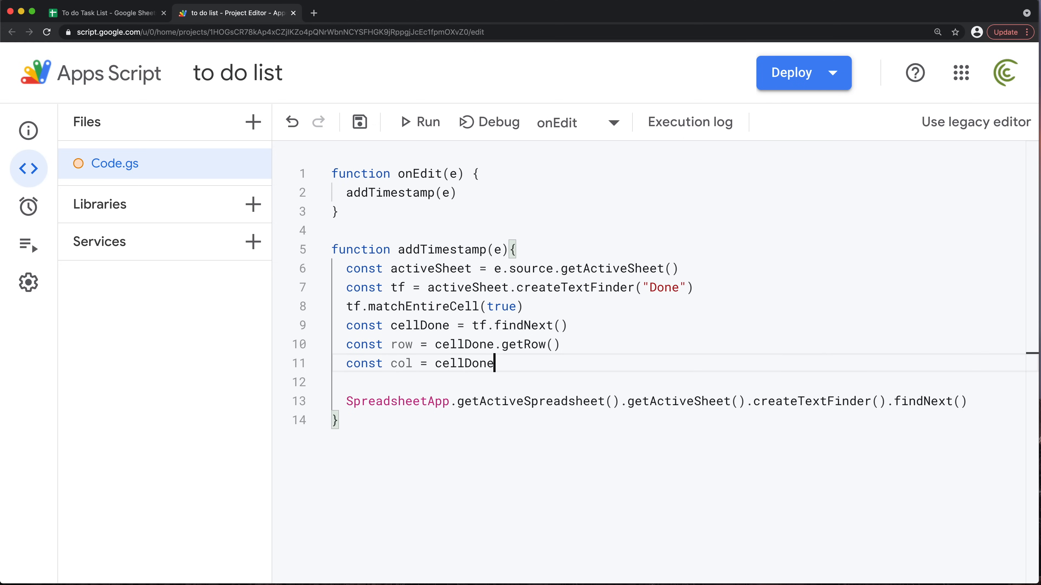
type(".getColumn(")
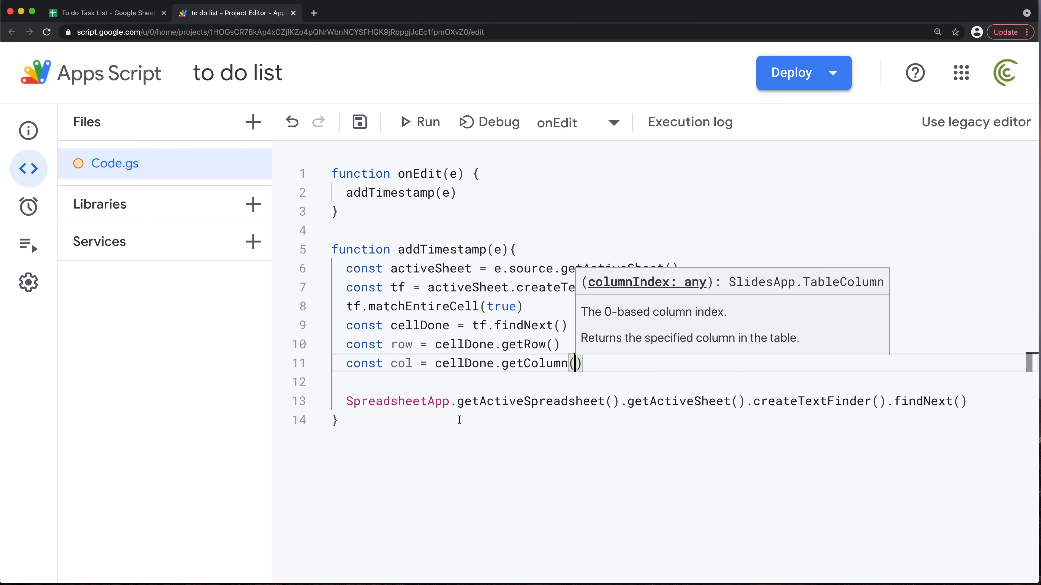
left_click(618, 369)
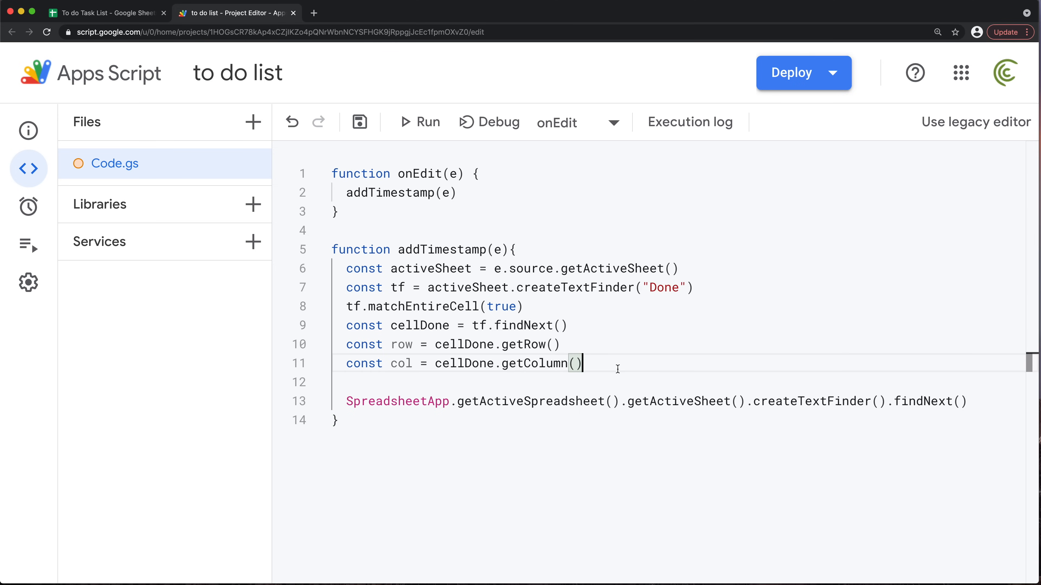
Check the getRow and getColumn methods in the code completions after findNext() on the scratch line, leaving that line as it was
left_click(956, 406)
type(".get")
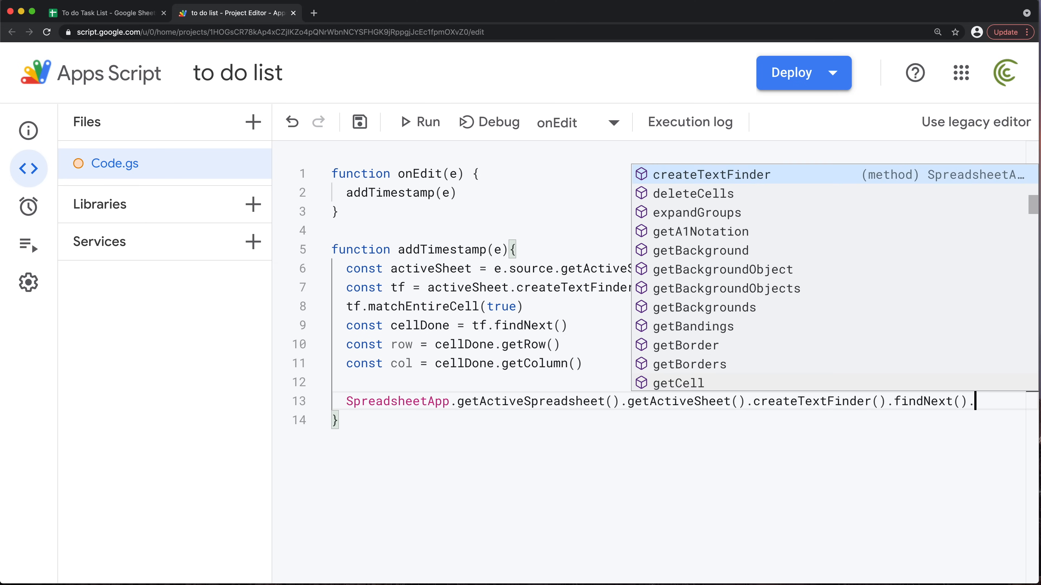
type("R")
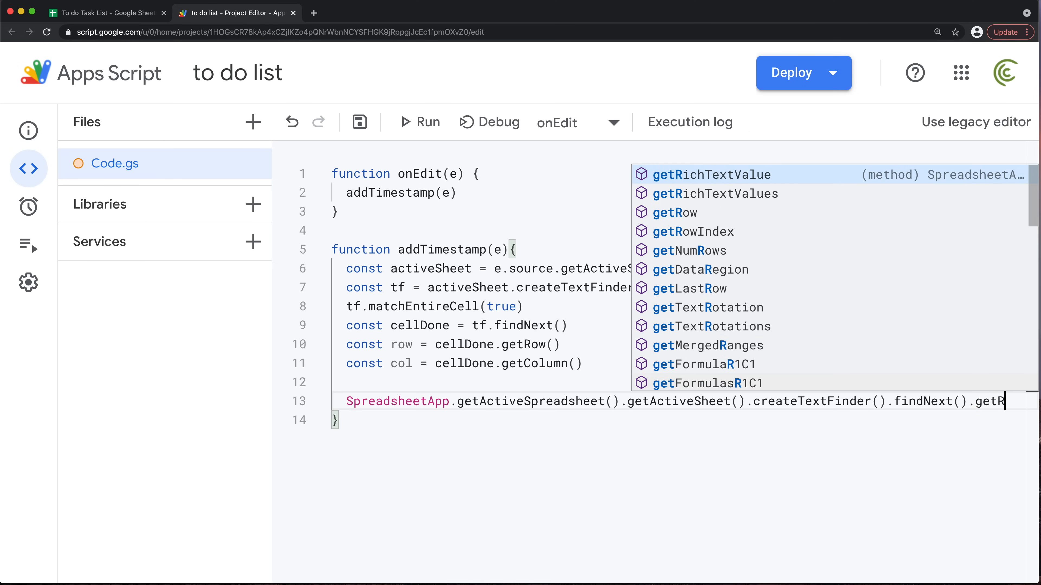
key("Down")
key("Down")
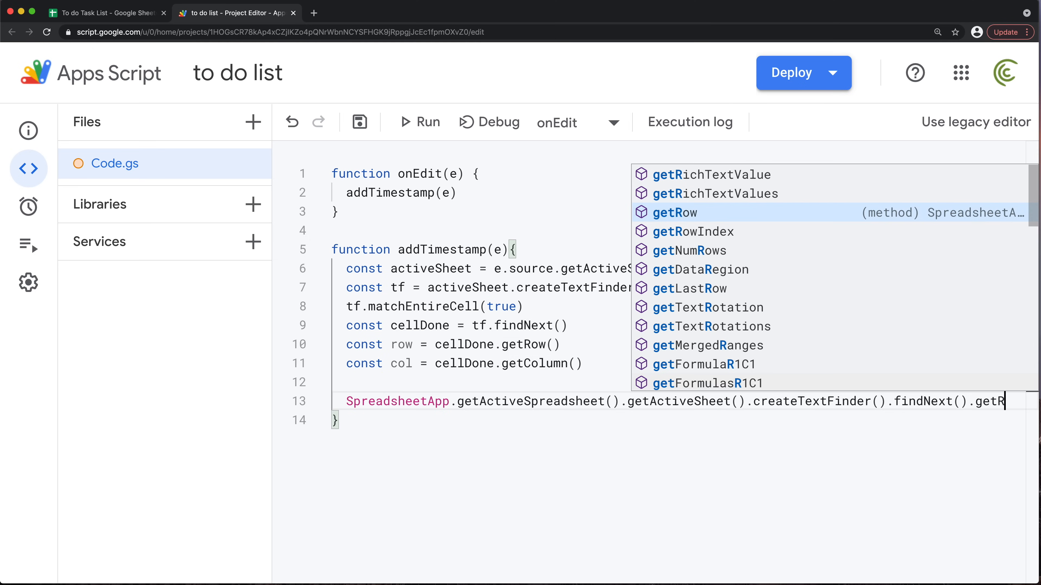
key("BackSpace")
type("C")
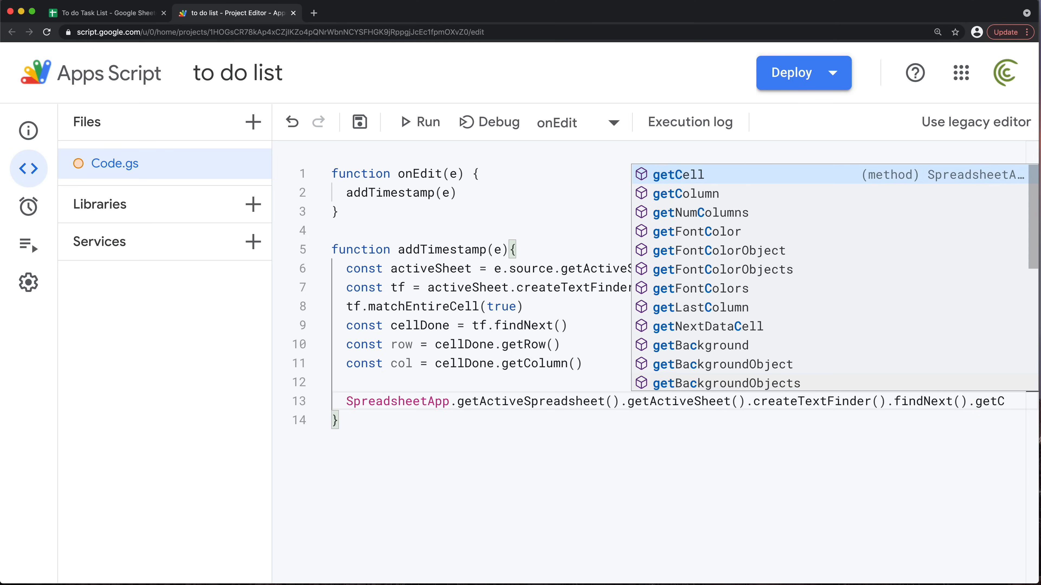
key("Down")
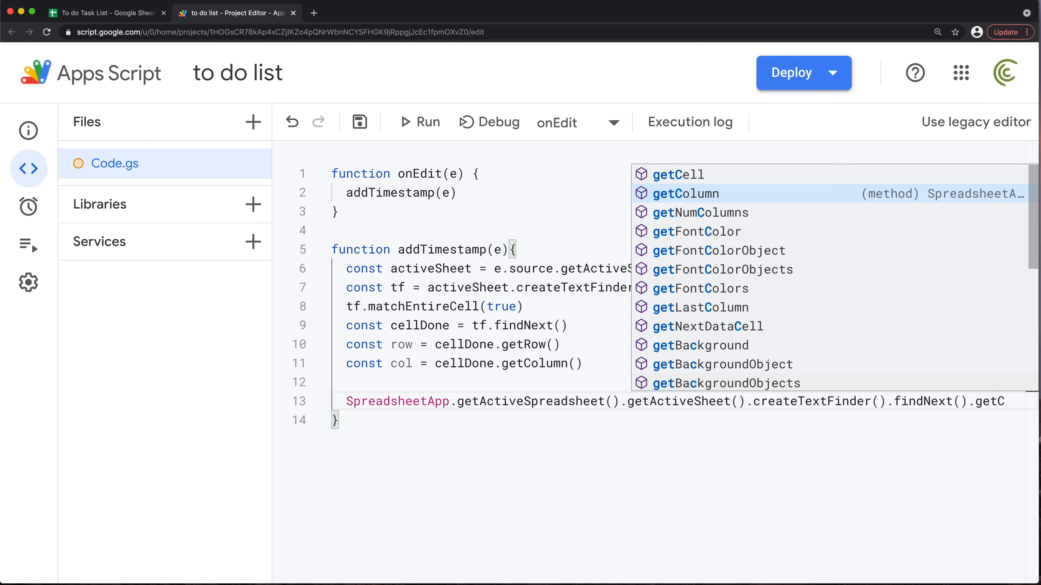
key("BackSpace")
key("BackSpace")
key("BackSpace")
key("BackSpace")
key("BackSpace")
Insert two blank lines in addTimestamp below the col constant
left_click(595, 359)
key("Return")
key("Return")
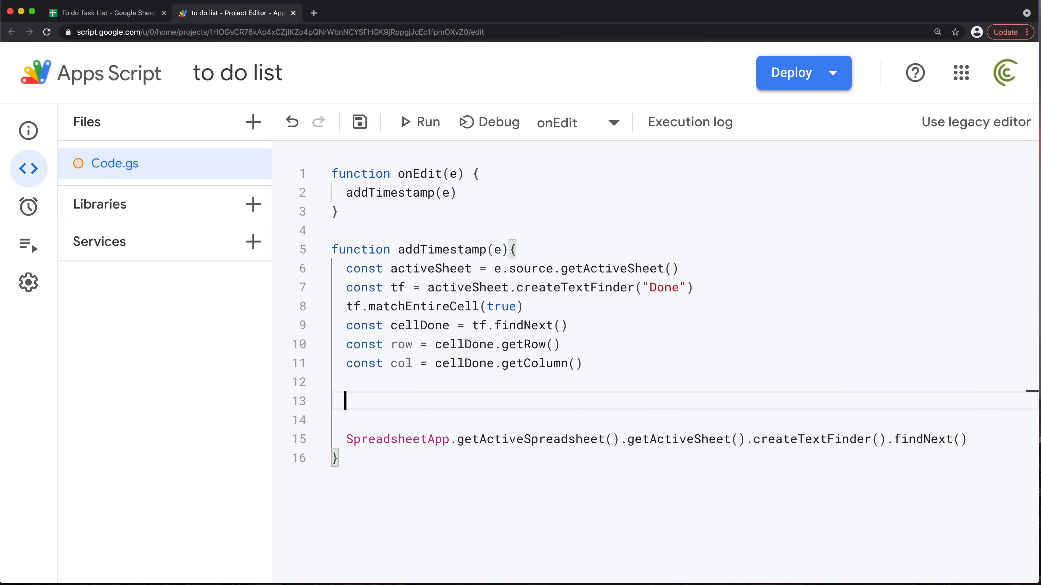
Review the row and col constants against the To do Task List spreadsheet, examining the Done header's row, its column and the checkboxes beneath it
double_click(395, 345)
double_click(401, 363)
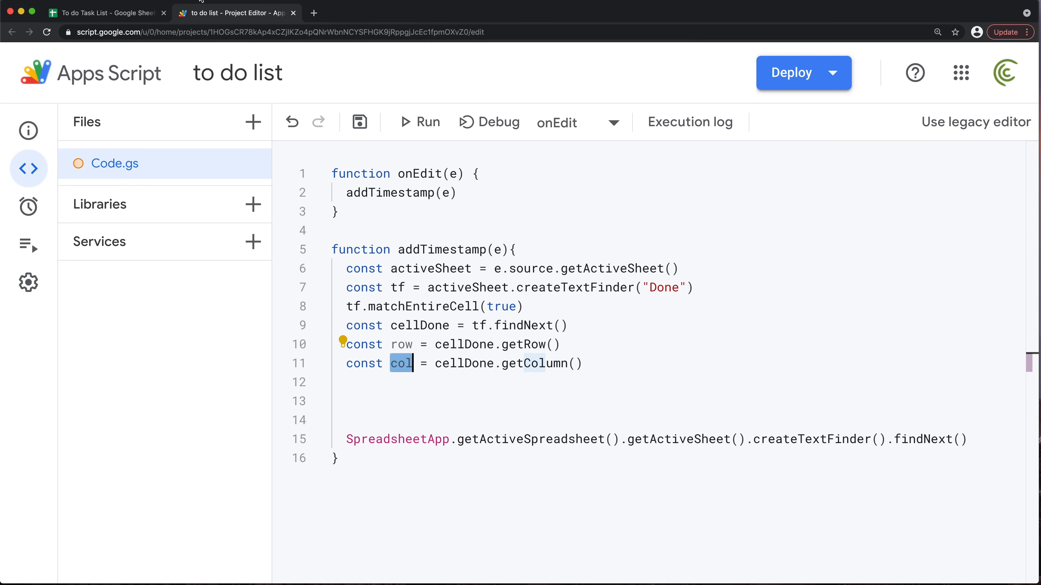
left_click(106, 13)
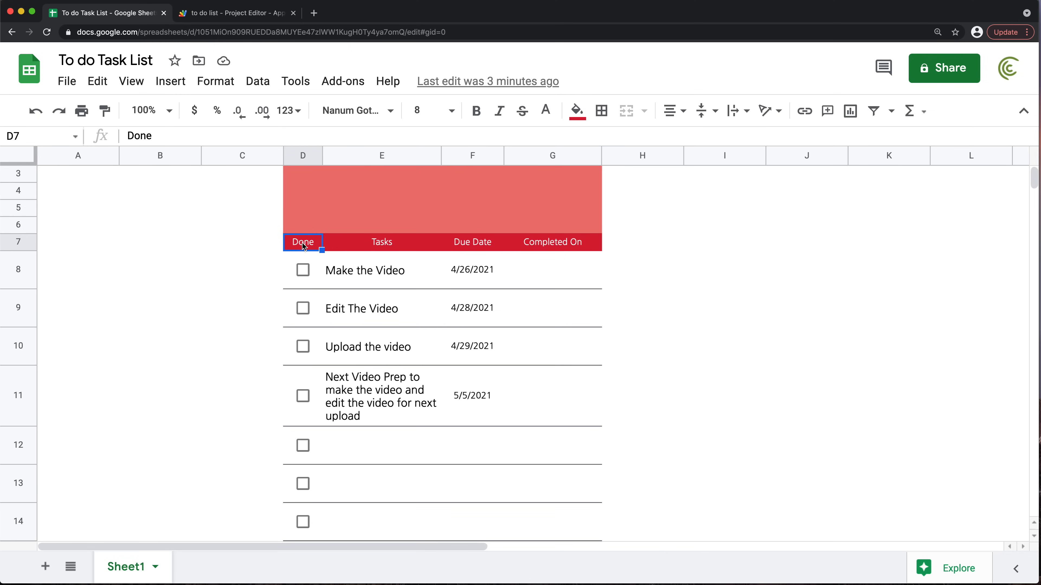
left_click(19, 242)
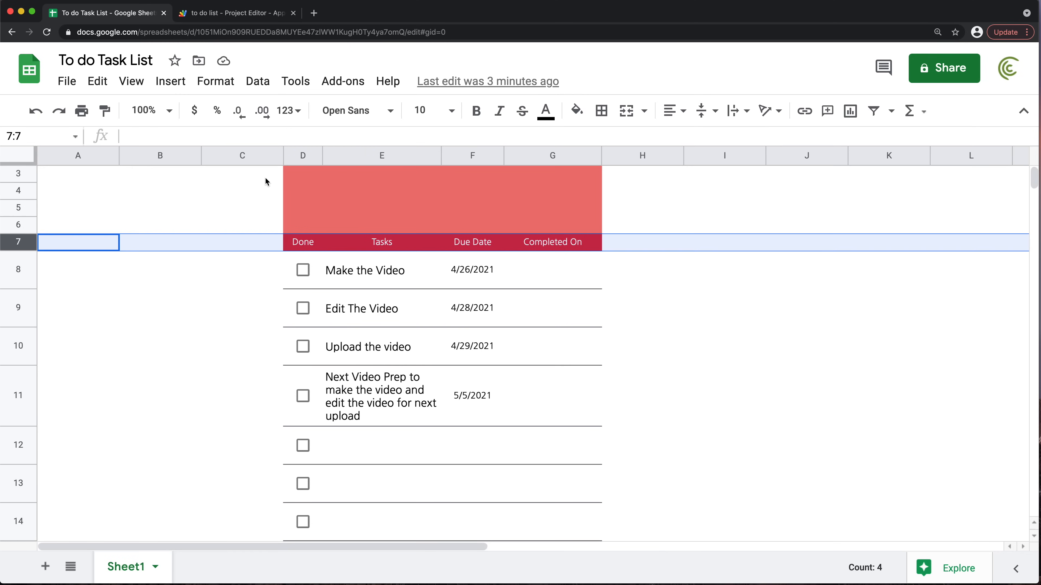
left_click(301, 156)
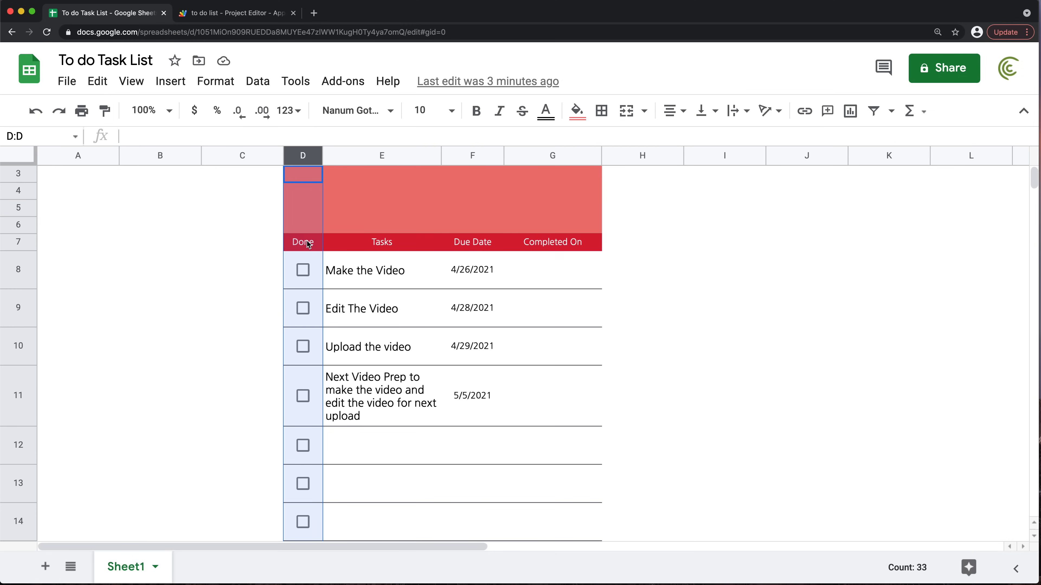
left_click(320, 271)
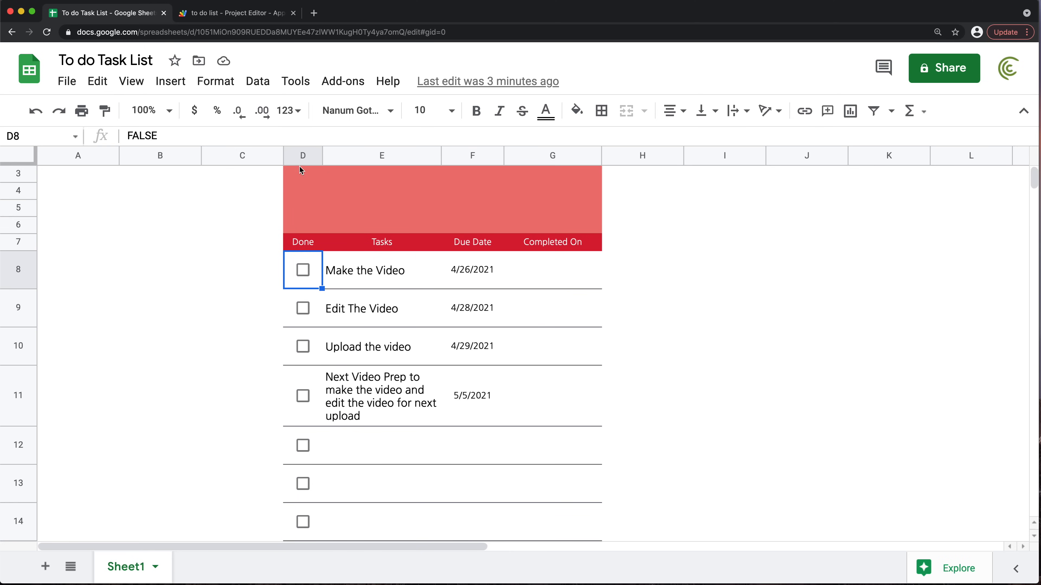
left_click(304, 157)
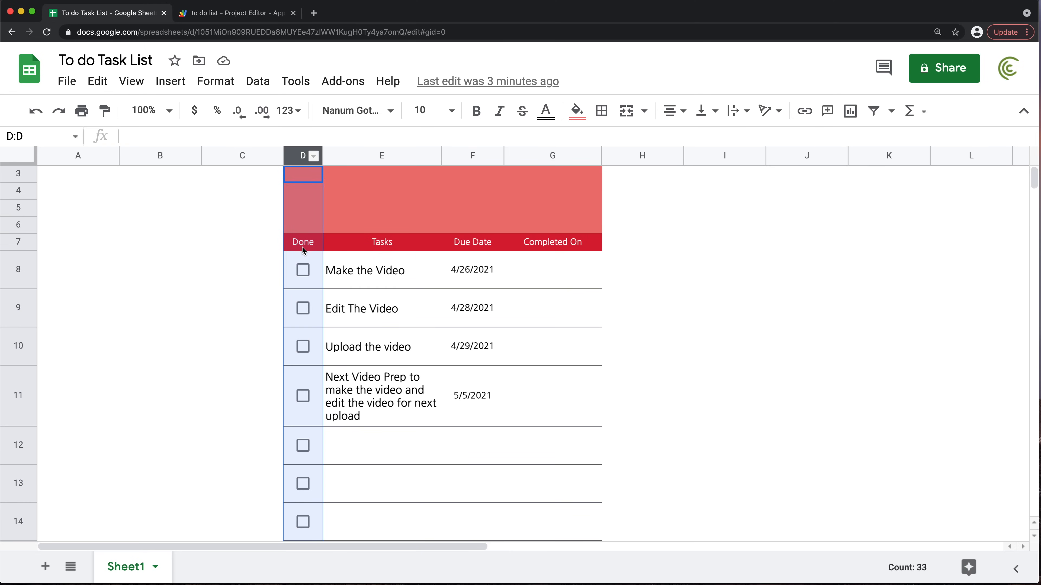
left_click(311, 246)
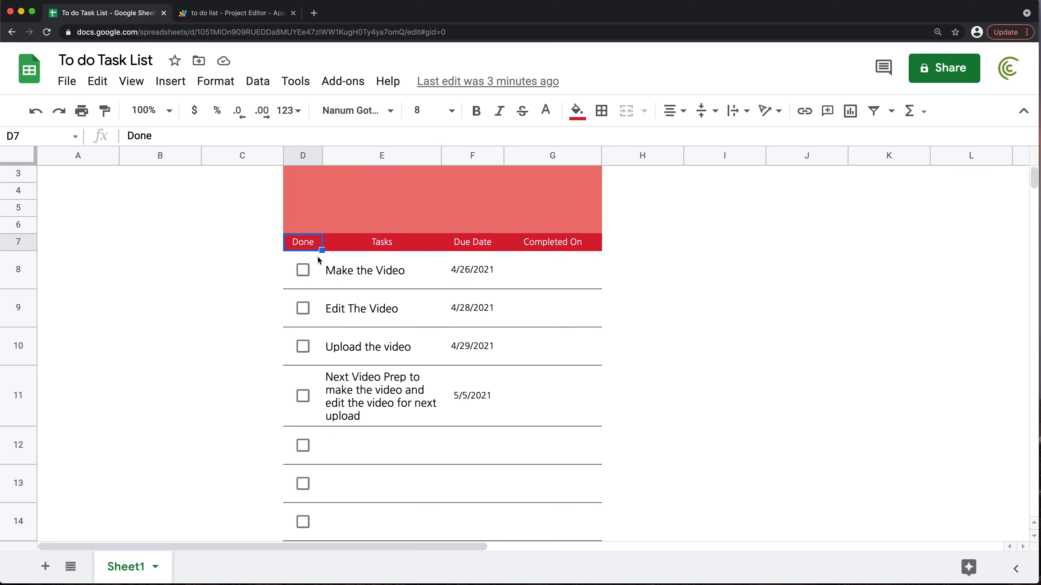
left_click_drag(319, 266, 322, 457)
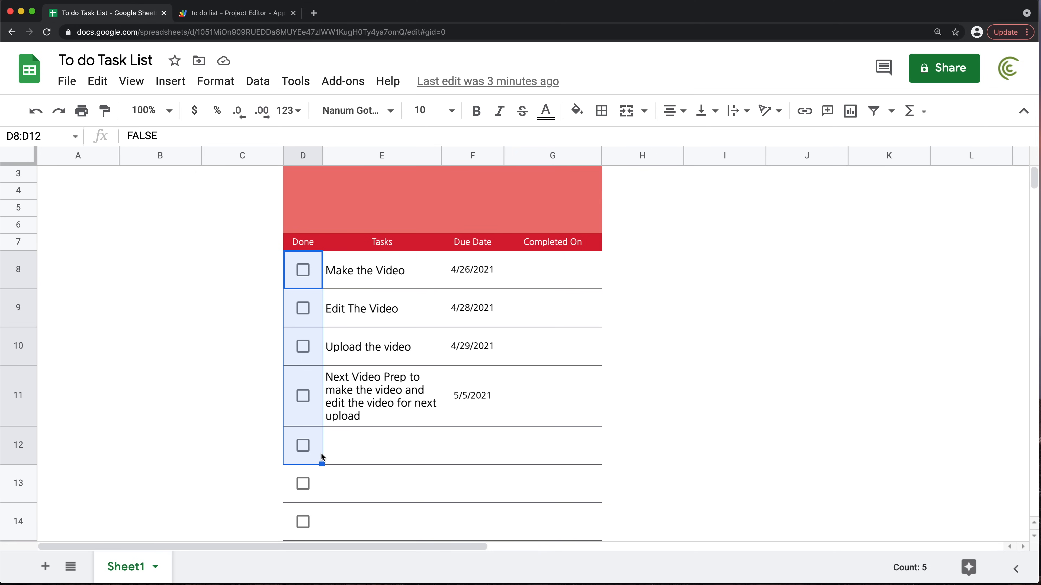
Switch back to the Apps Script project and open up blank lines between the activeSheet constant and the text finder code
left_click(254, 17)
left_click(400, 392)
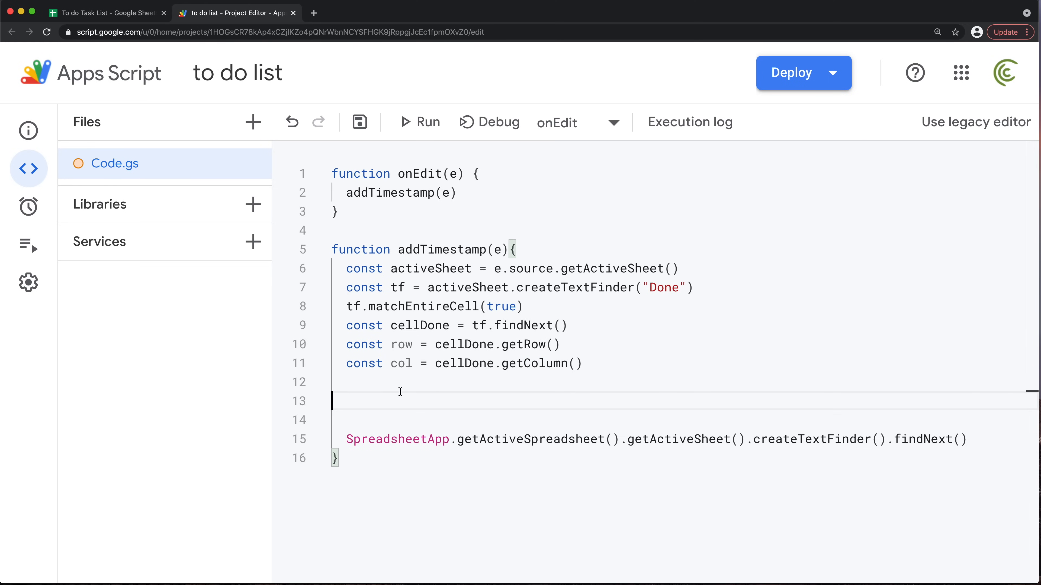
left_click(499, 249)
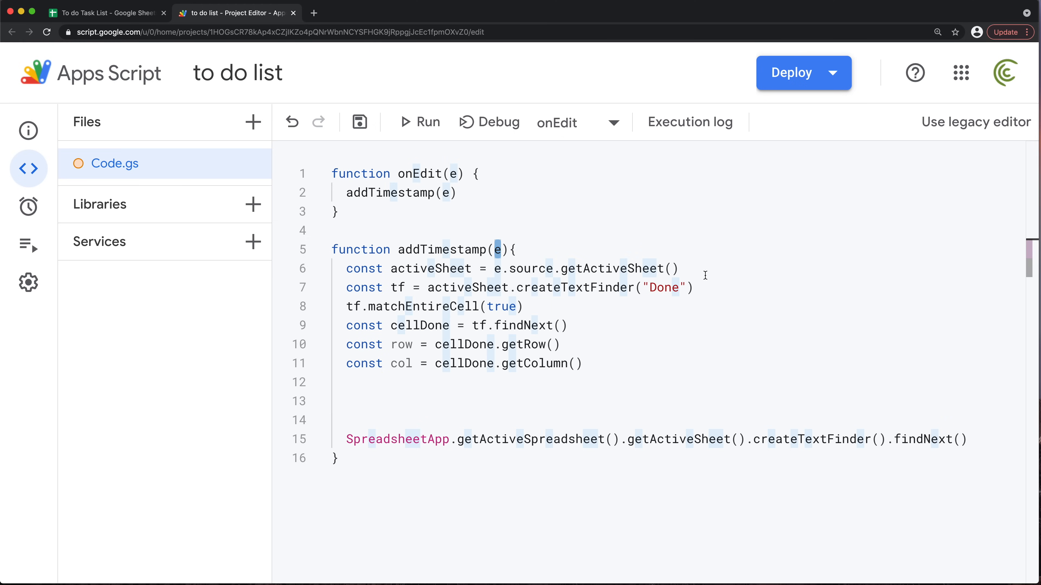
left_click(692, 273)
key("Return")
key("Return")
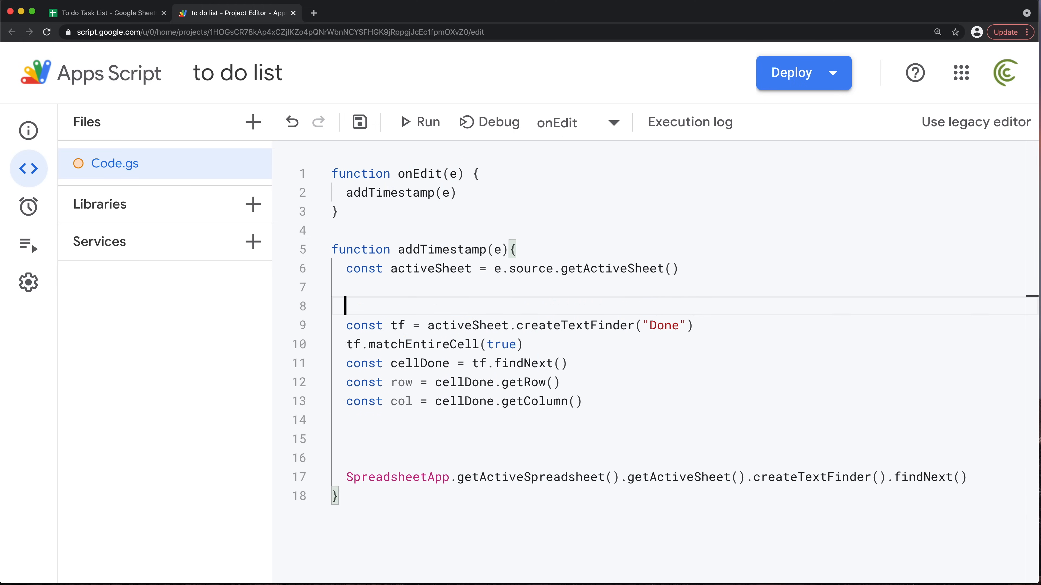
key("Return")
Assign e.range to a constant named modifiedCell directly below activeSheet and remove the surplus blank line
key("Up")
key("Up")
type("const ")
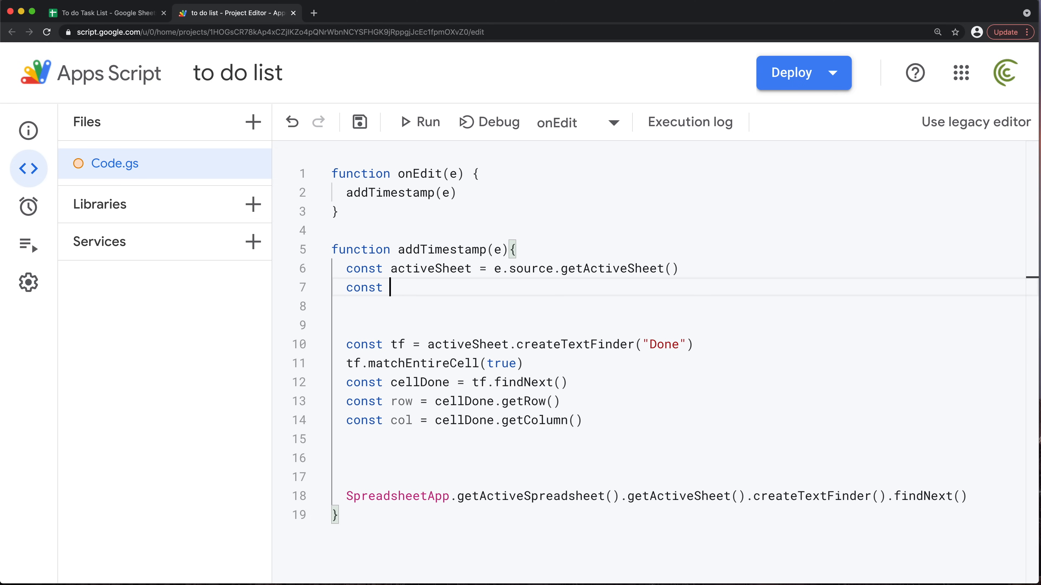
type("modifiedRan")
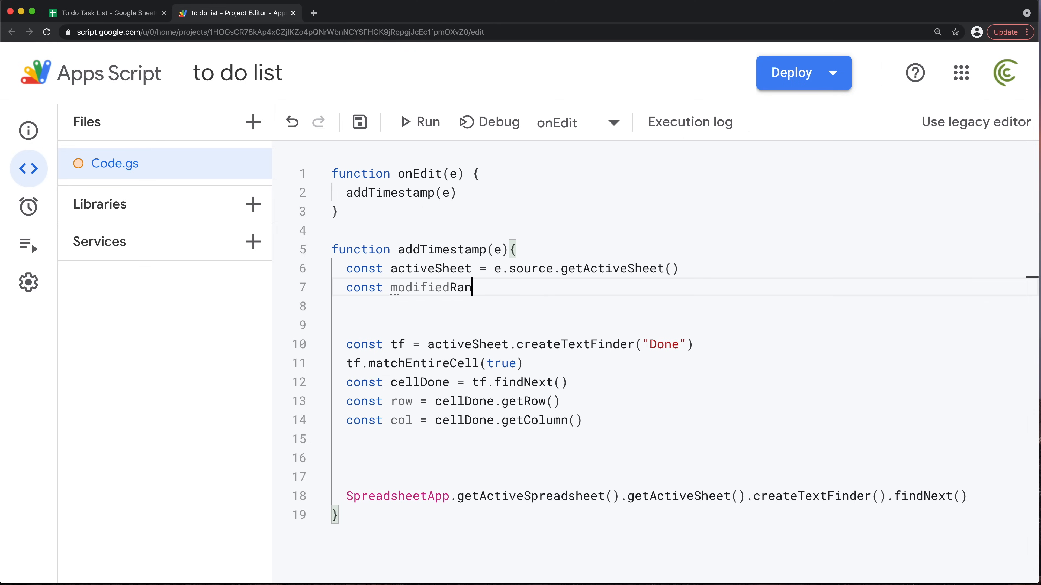
key("BackSpace")
key("BackSpace")
key("BackSpace")
type("Cell =")
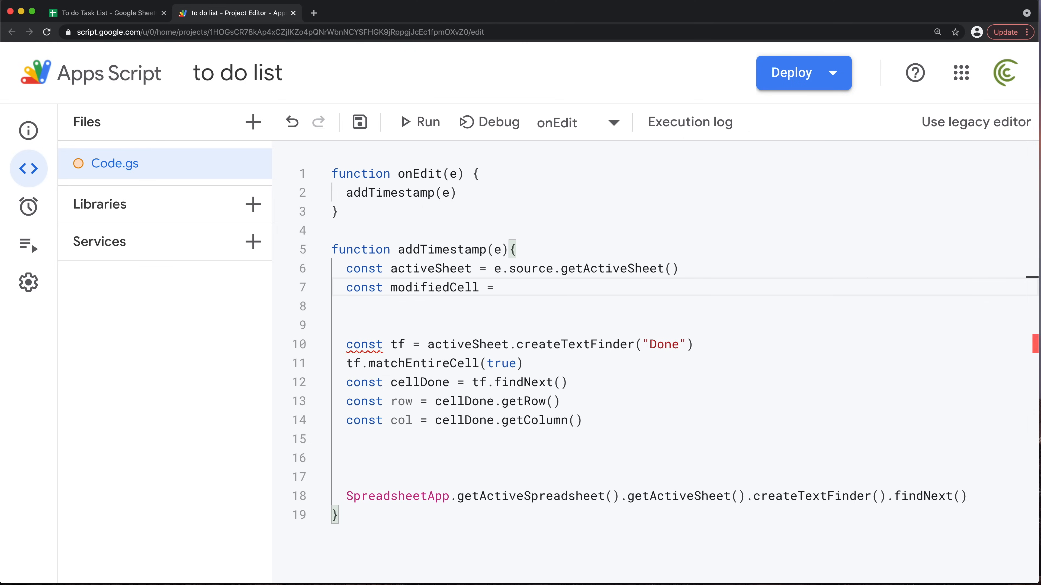
type(" e.range")
key("Return")
key("BackSpace")
Start an if statement with an empty condition, indented one level, below the col constant
double_click(450, 287)
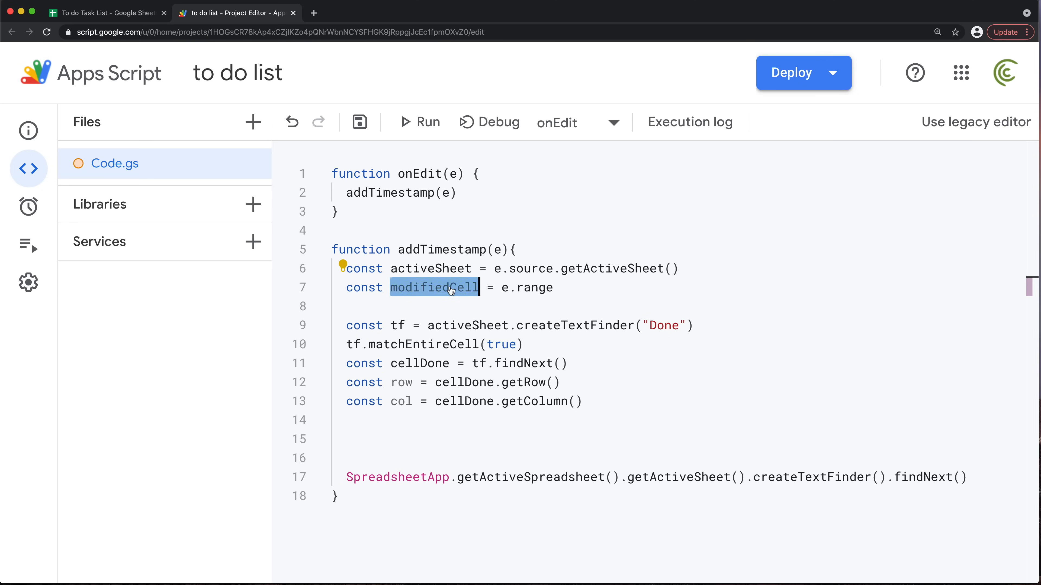
left_click(411, 423)
key("Return")
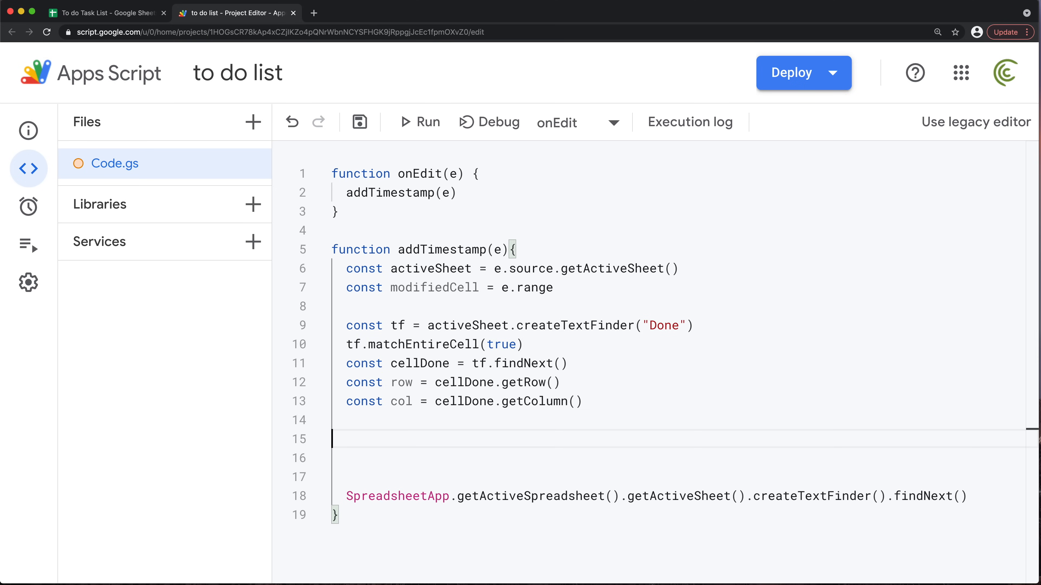
key("Tab")
type("if(")
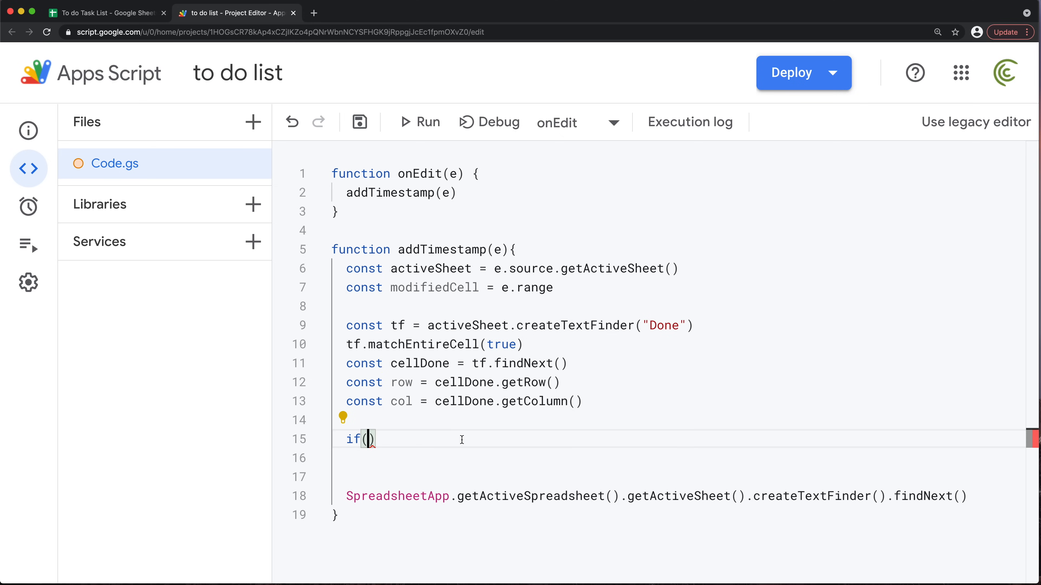
Fill the empty if condition with a check that modifiedCell.getColumn() === col
type("modifiedCell.get")
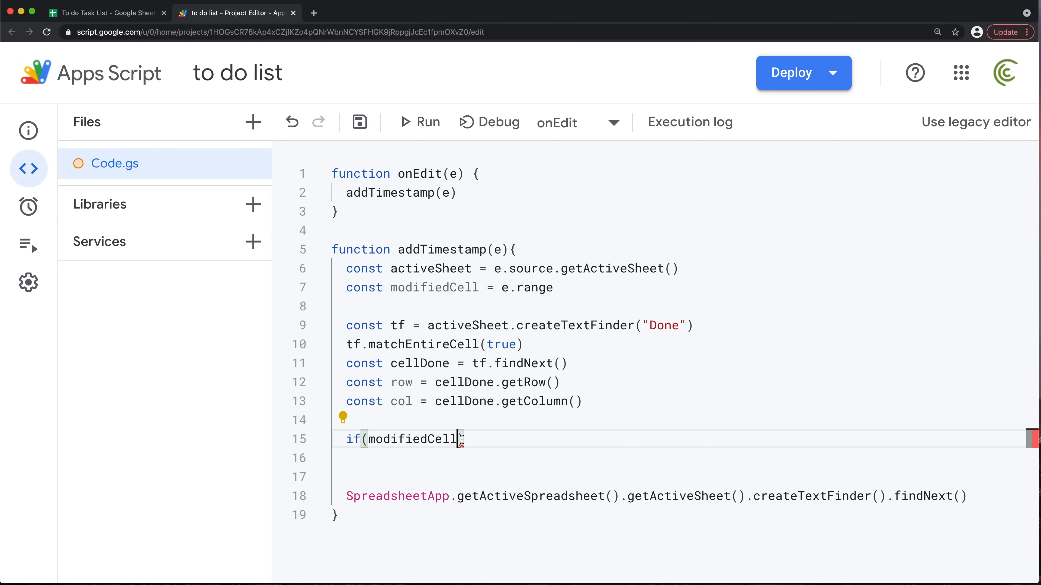
type("Ro")
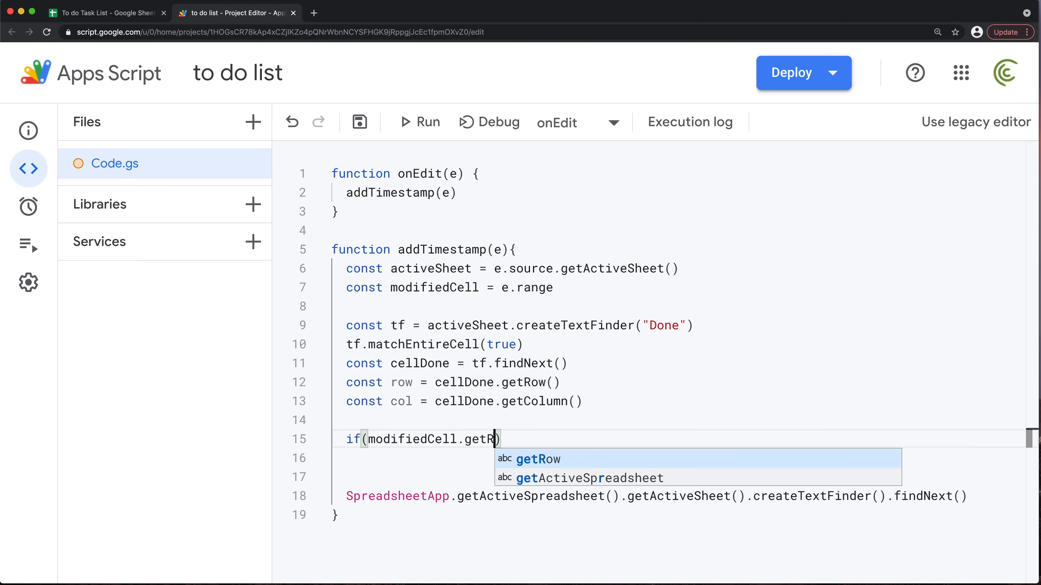
key("BackSpace")
key("BackSpace")
type("Co")
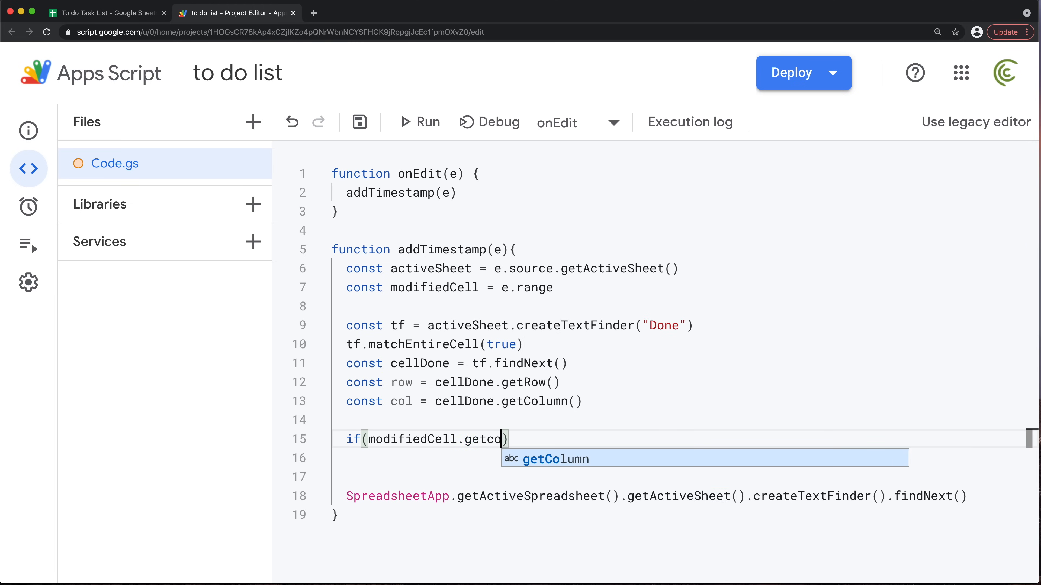
key("Return")
type("(")
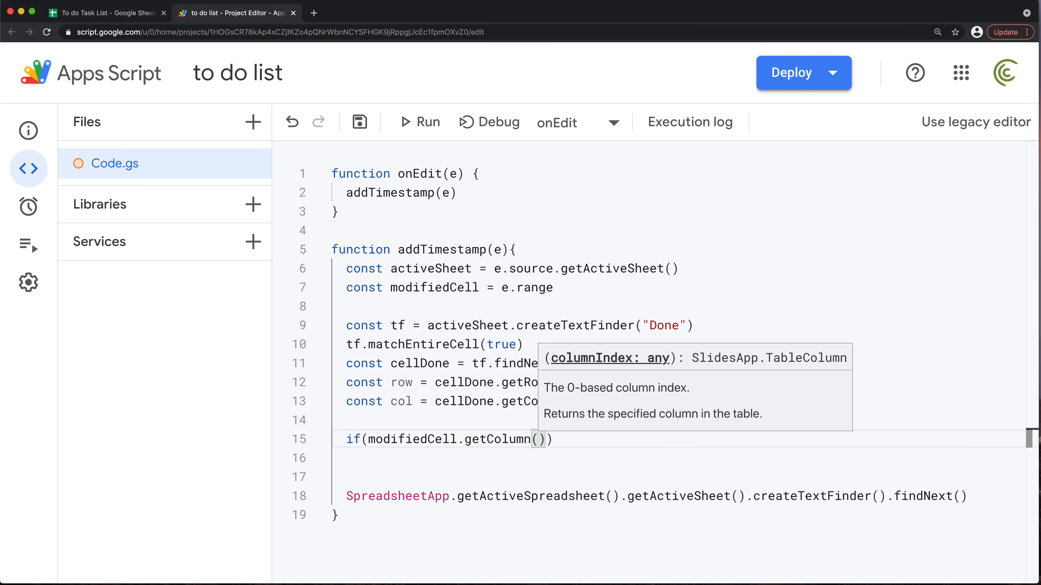
left_click(596, 444)
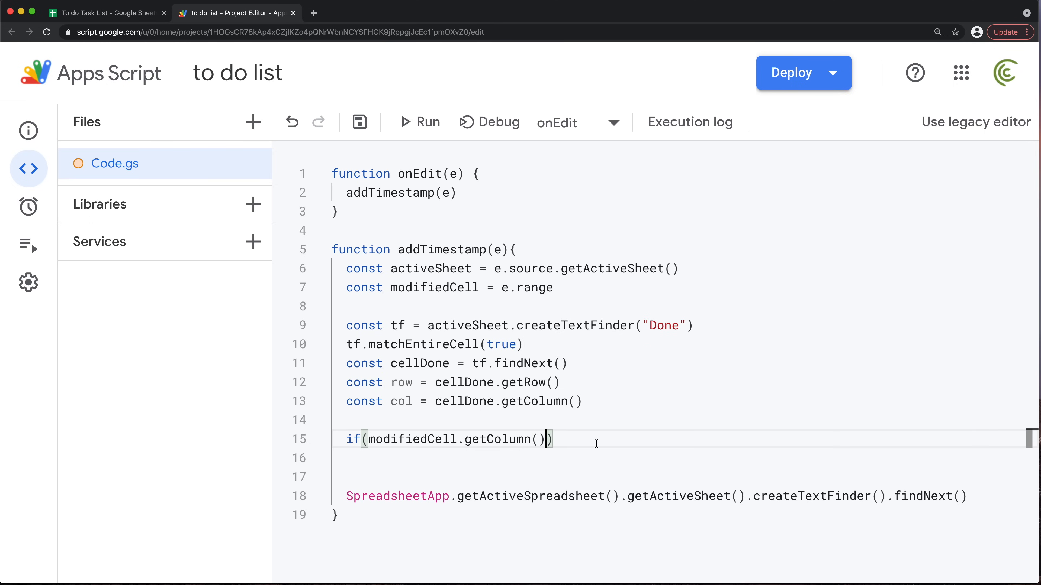
type("===")
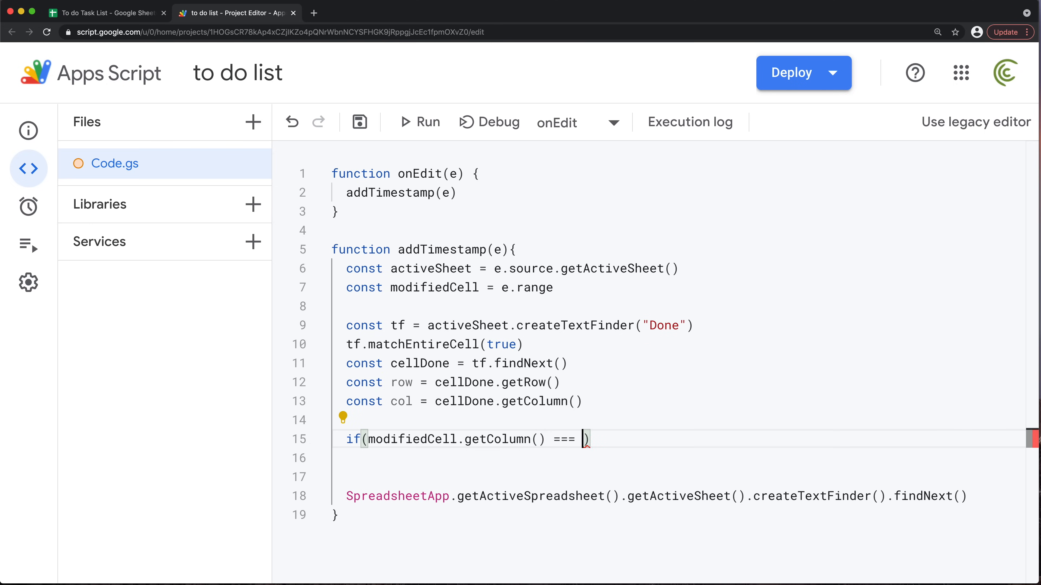
double_click(399, 401)
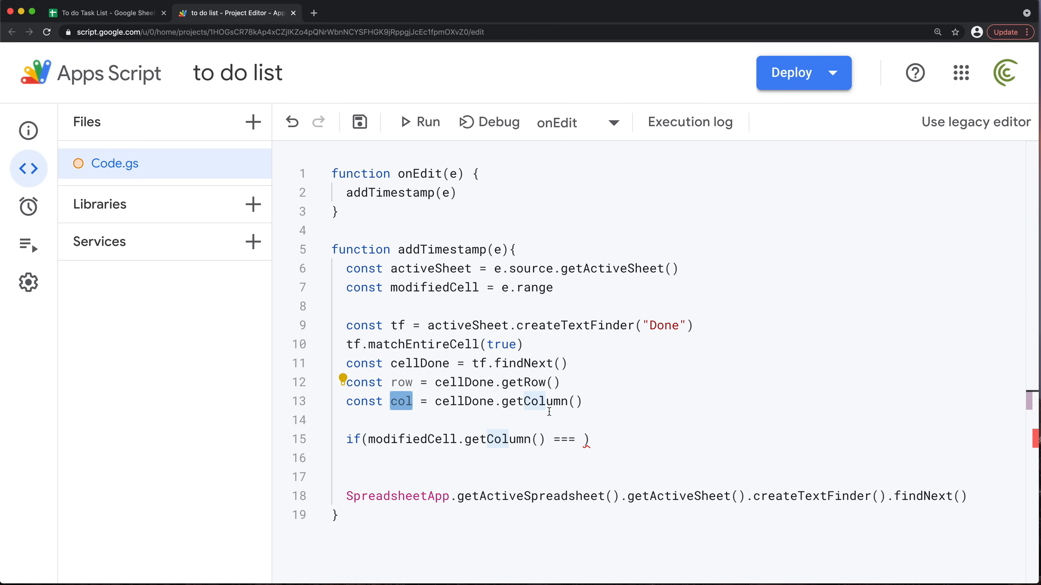
left_click(582, 439)
type("col ")
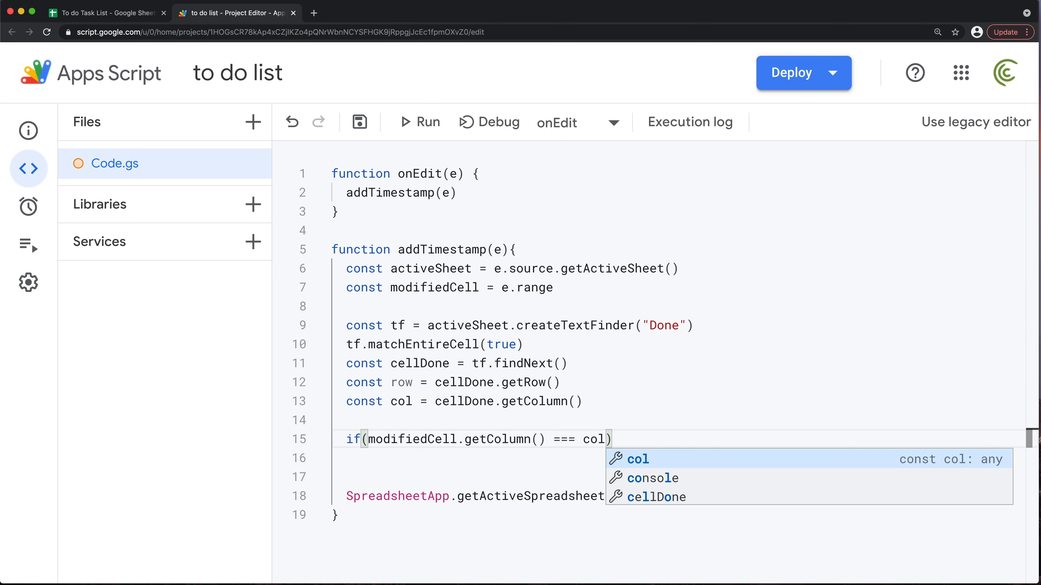
Extend the if condition with && modifiedCell.getRow() > row
type("&& ")
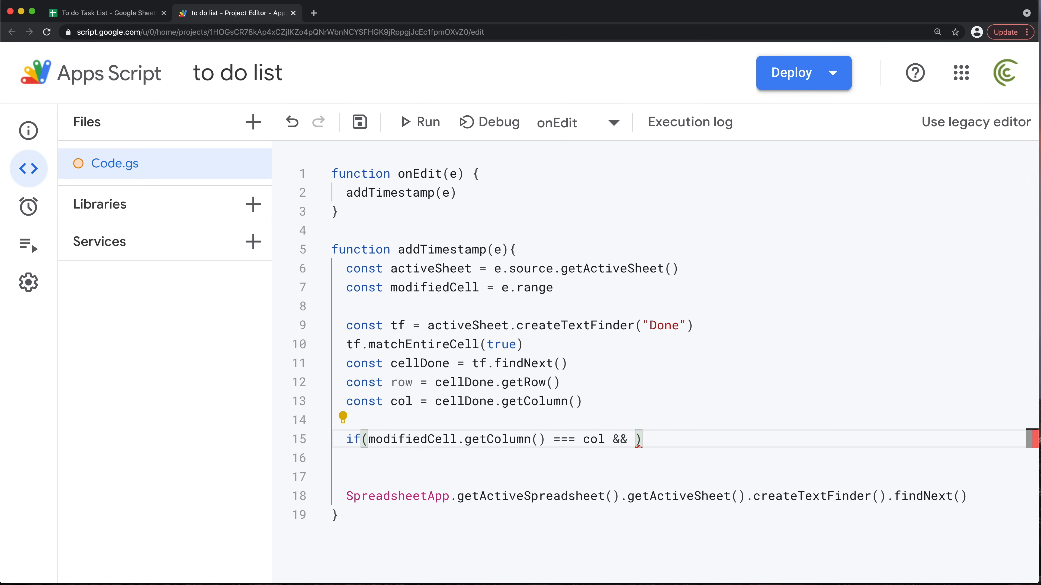
type("modifiedCell.")
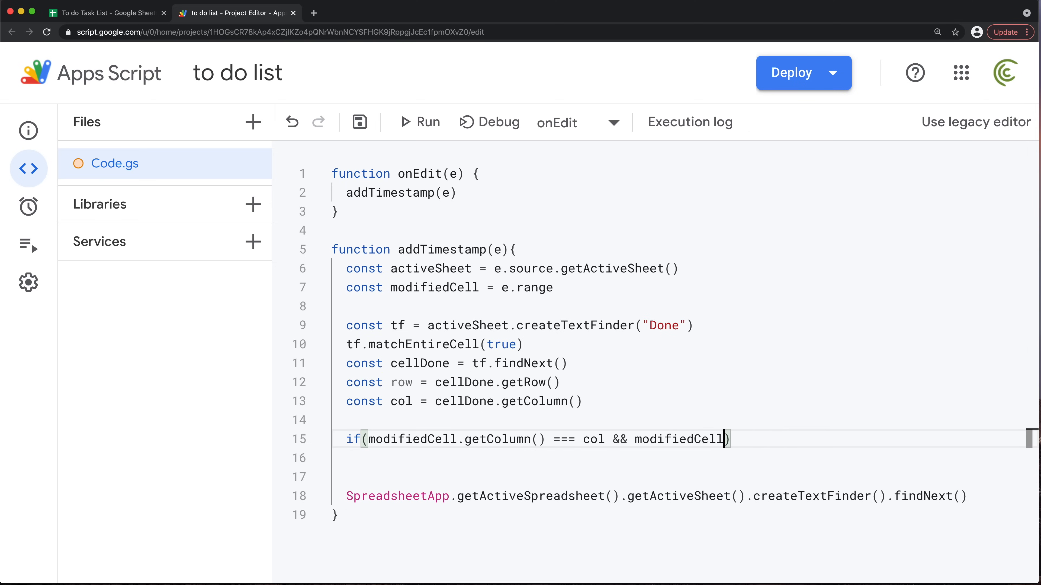
type("getRow()")
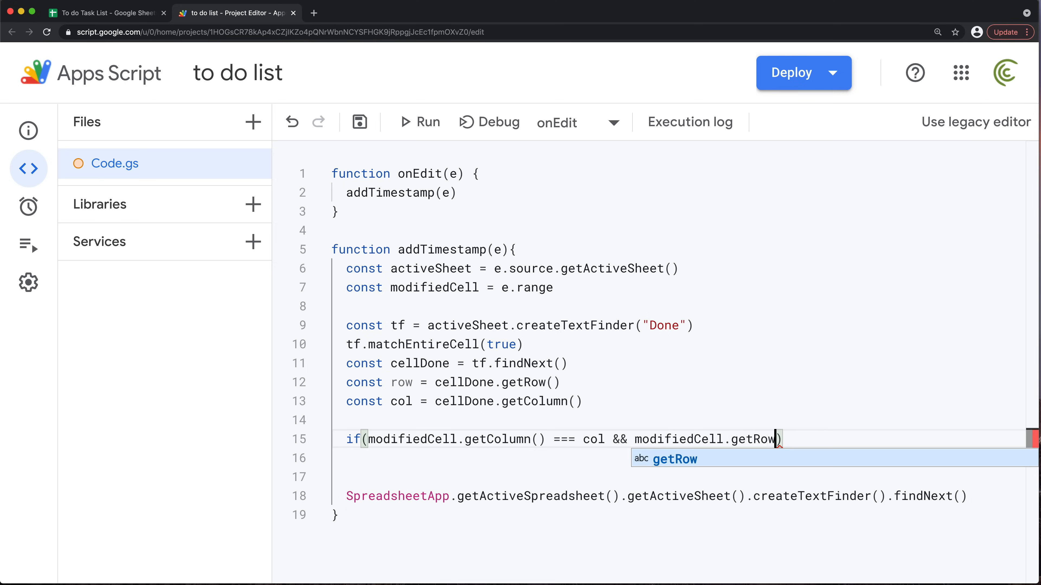
type(" > ")
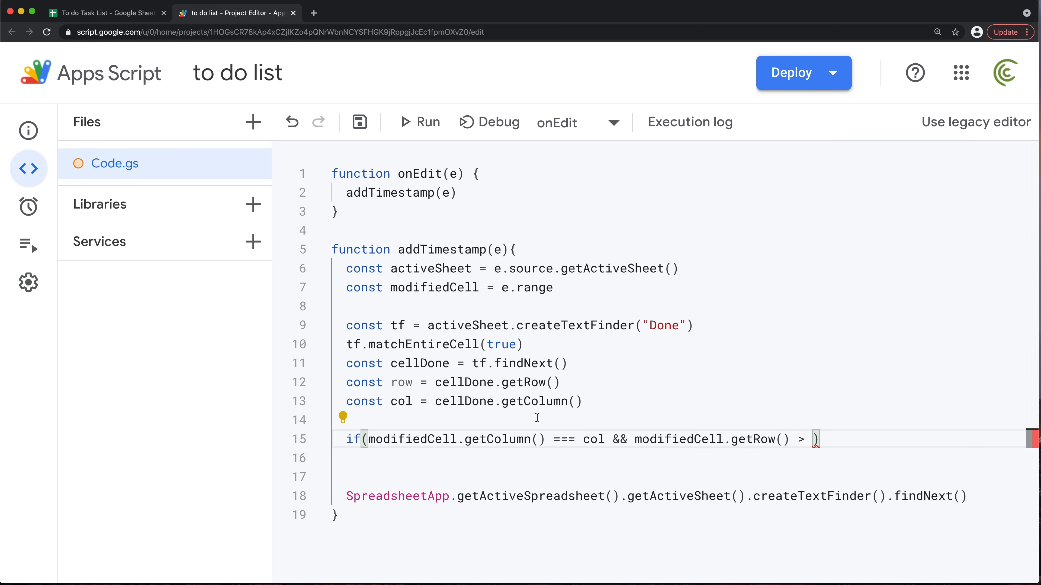
type("row")
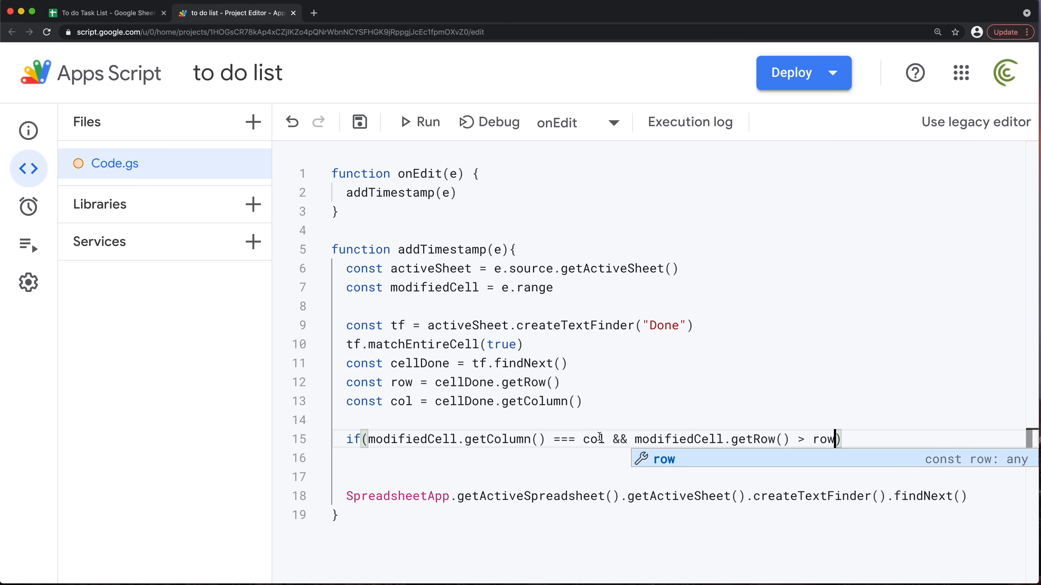
Compare the row constant with the Done header's row in the To do Task List spreadsheet, and return to the end of the script's if line
left_click(409, 382)
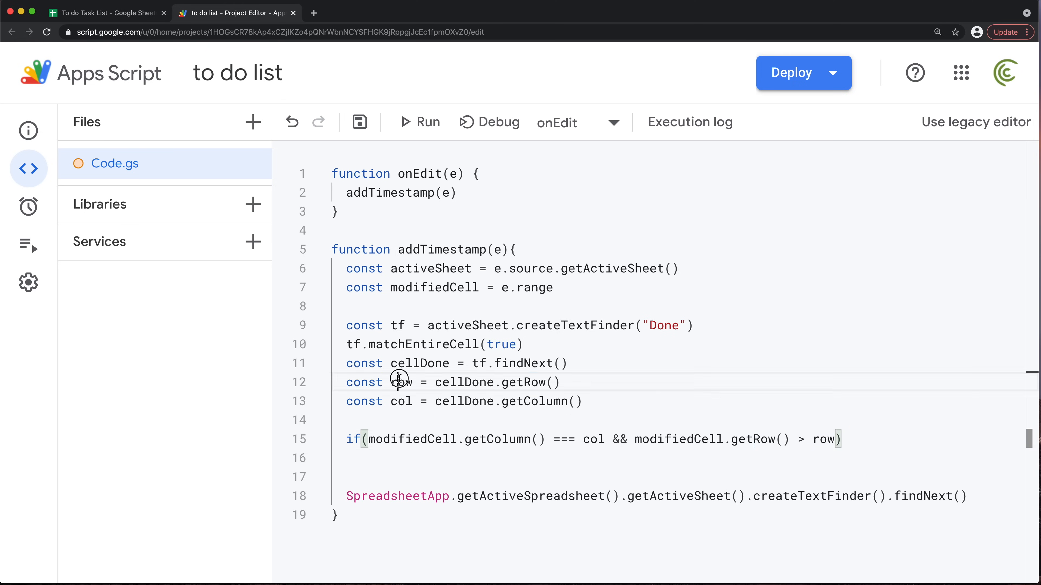
left_click(119, 13)
left_click(303, 245)
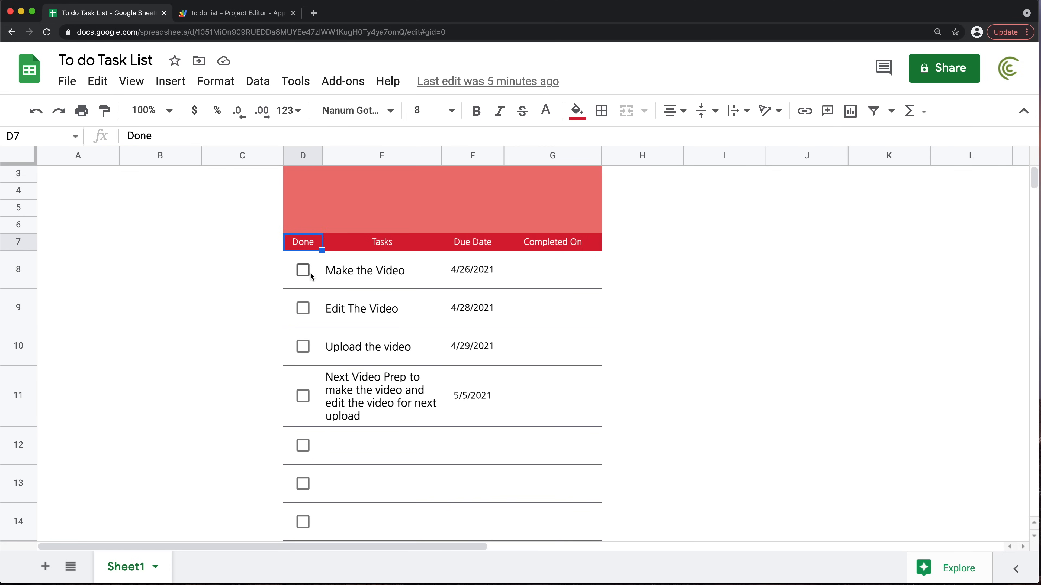
left_click(246, 12)
left_click(842, 439)
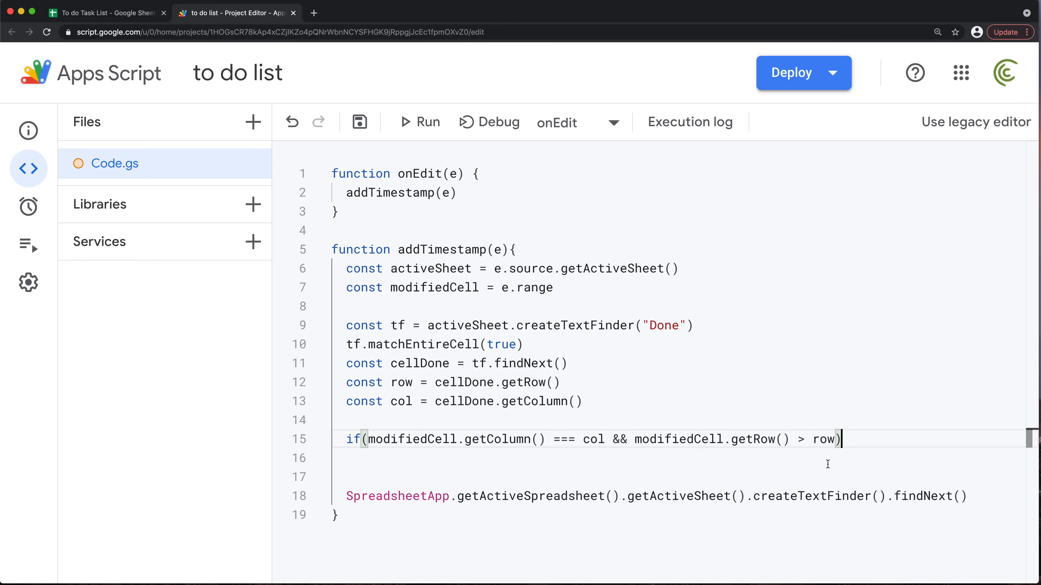
Negate the whole if condition by wrapping both comparisons in !( )
left_click(368, 440)
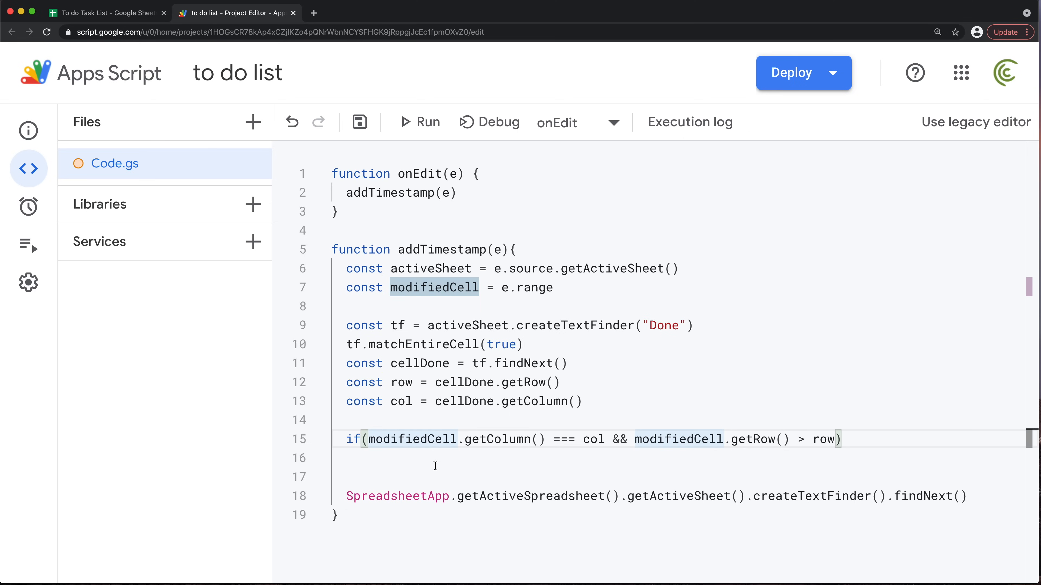
type("!")
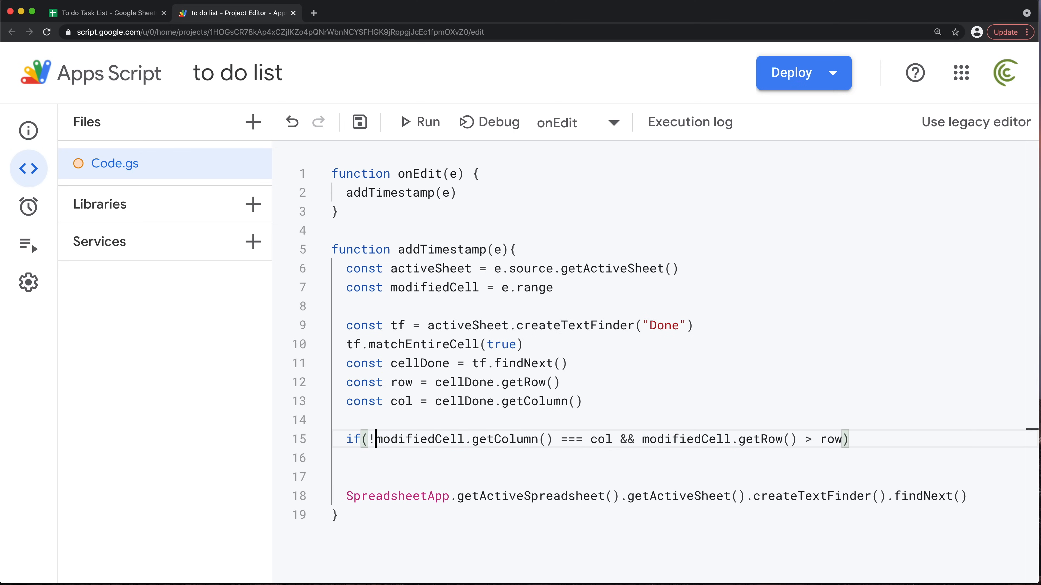
type("(")
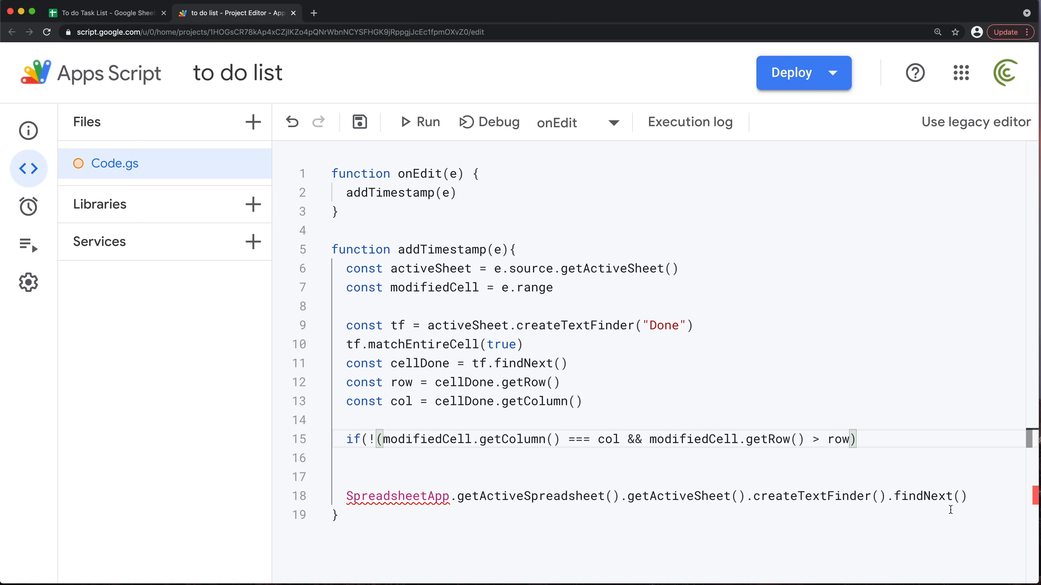
left_click(851, 441)
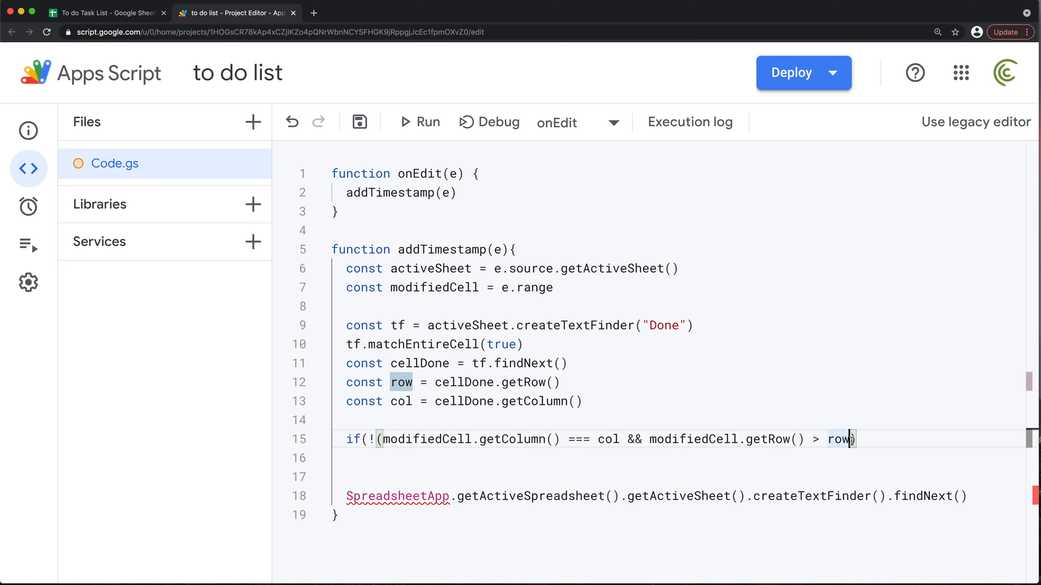
type(")")
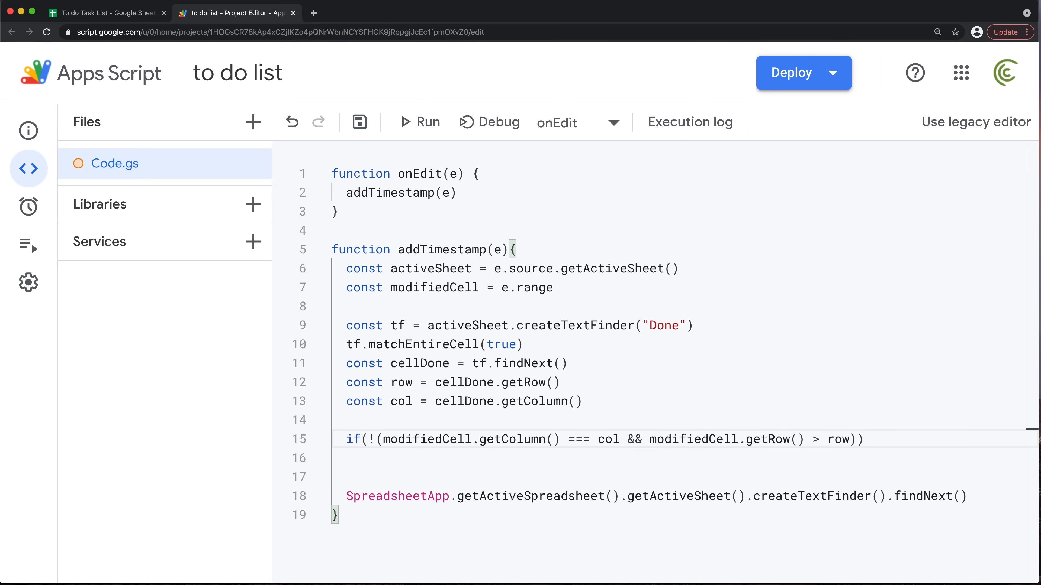
Complete the negated if statement with a return on the same line and start a line below it
type(" ret")
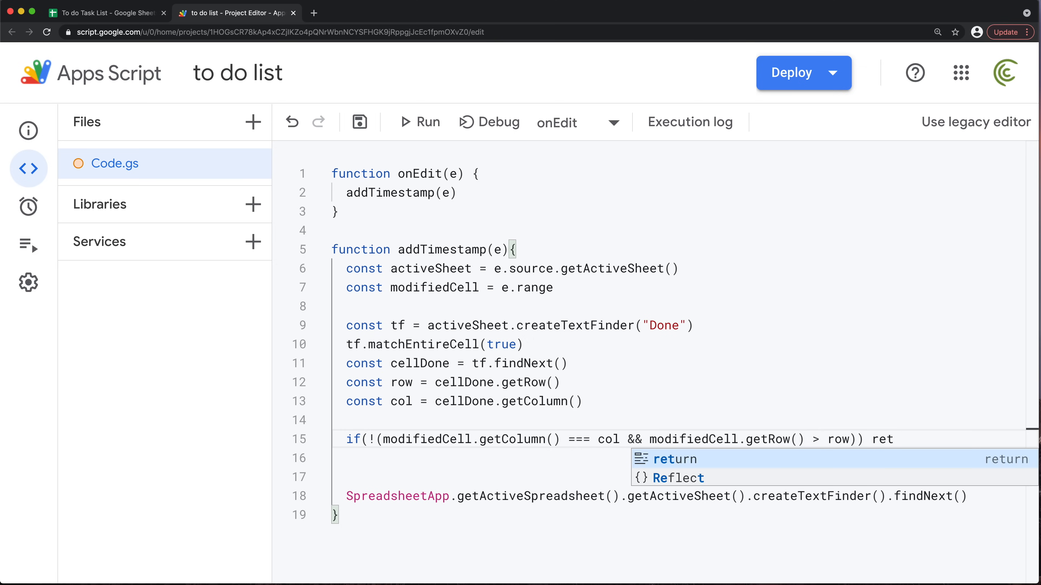
key("Return")
key("Return")
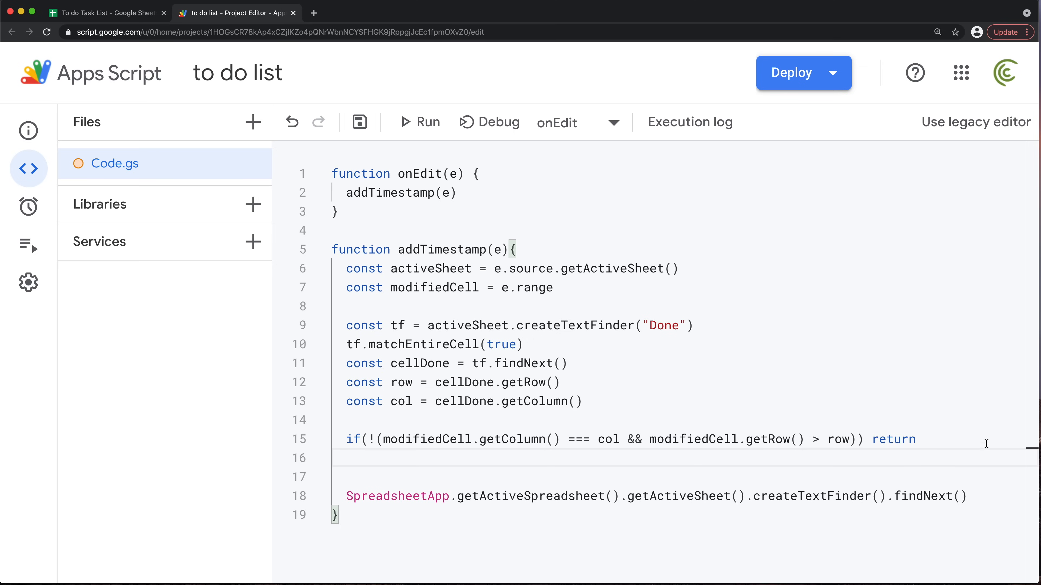
left_click_drag(841, 439, 917, 439)
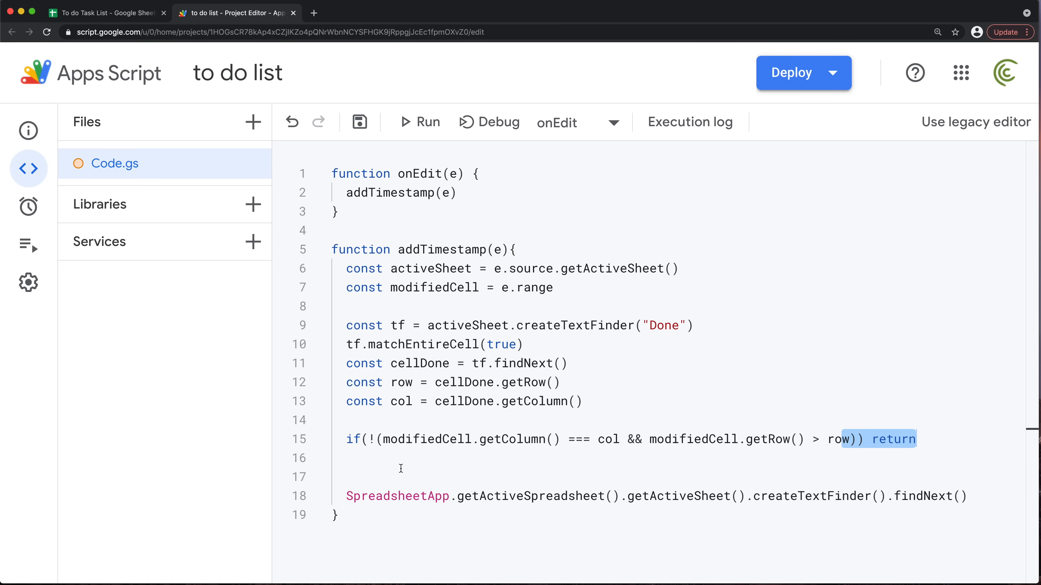
Add the comment // guard statement directly above the if line, open up an extra blank line below it, and save the script
left_click(349, 421)
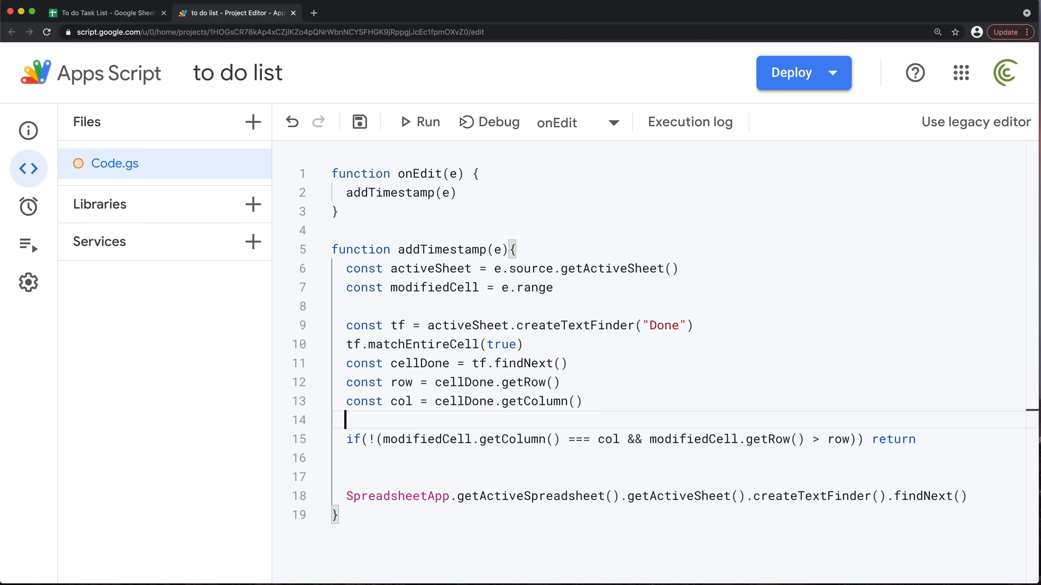
key("Return")
type("// guard statement")
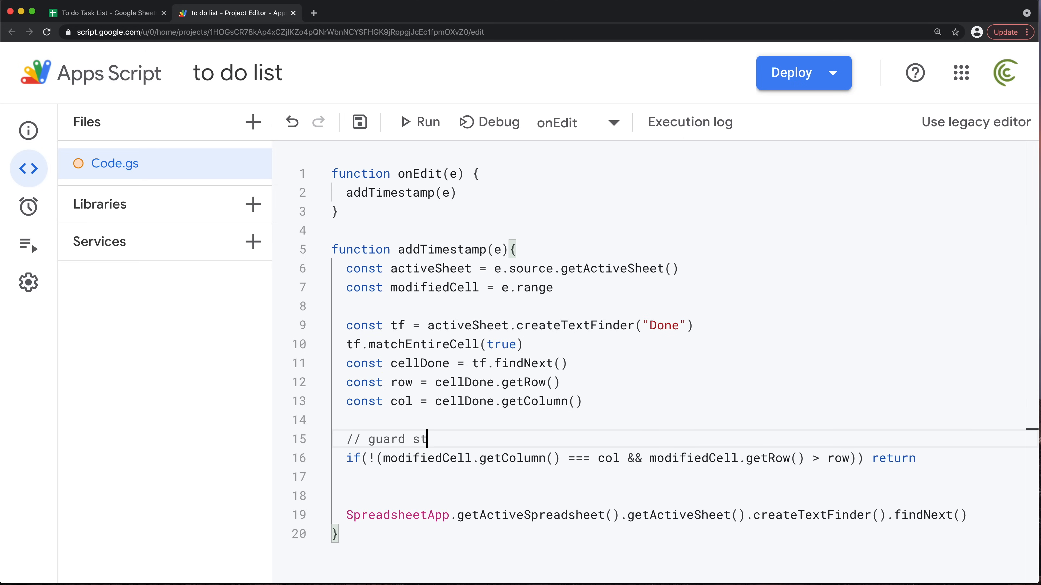
key("Down")
key("Down")
key("Return")
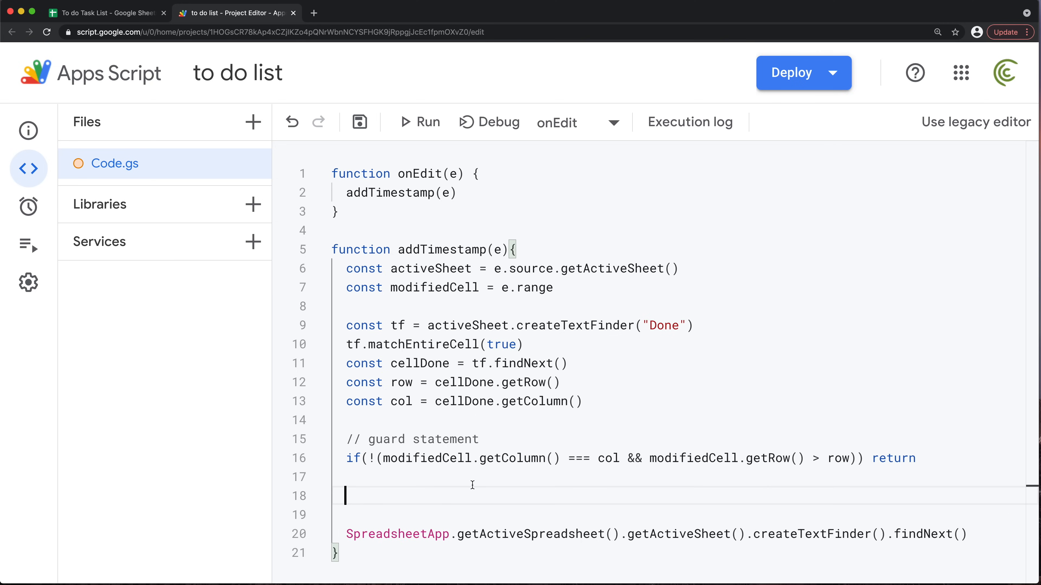
key("super+s")
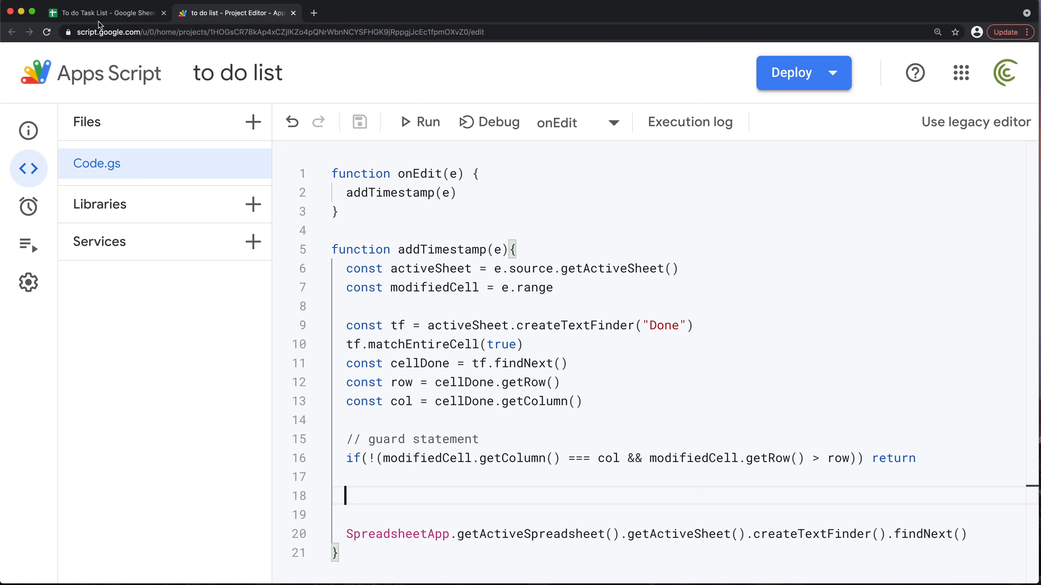
Examine the Make the Video row's checkbox and Completed On cell in the To do Task List spreadsheet, and return to the Apps Script project
left_click(102, 14)
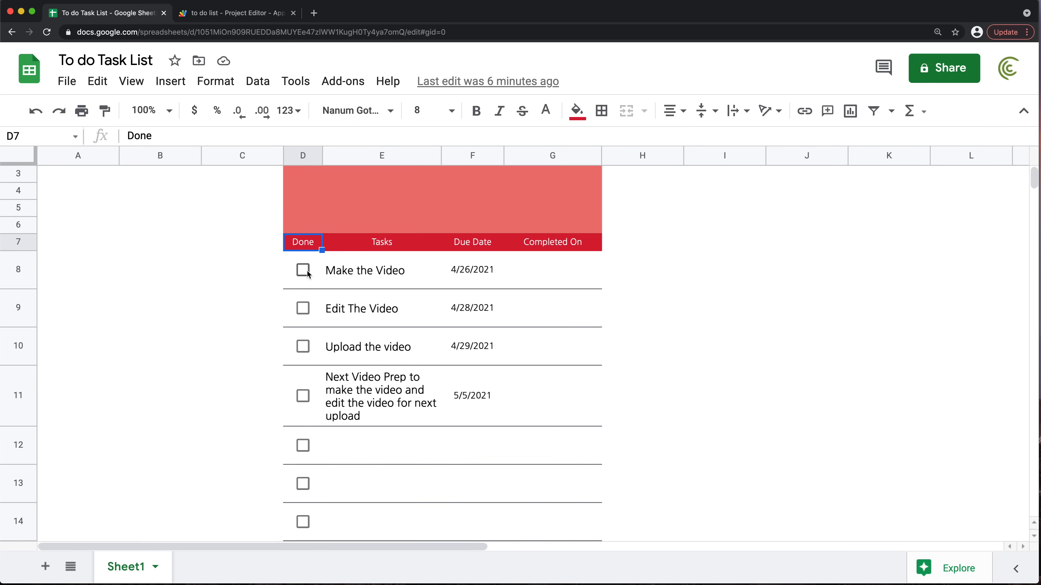
left_click(554, 281)
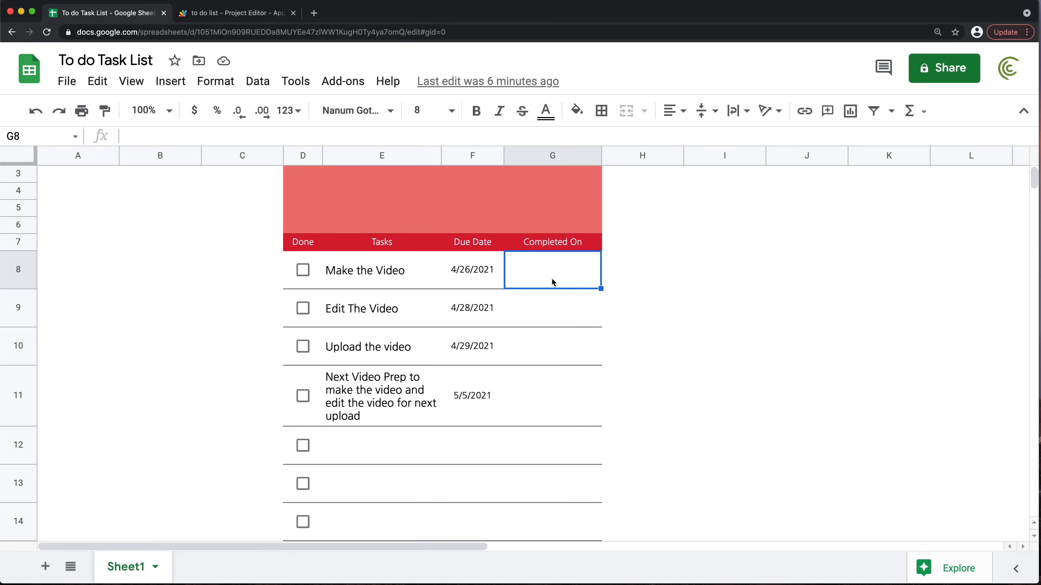
left_click(246, 13)
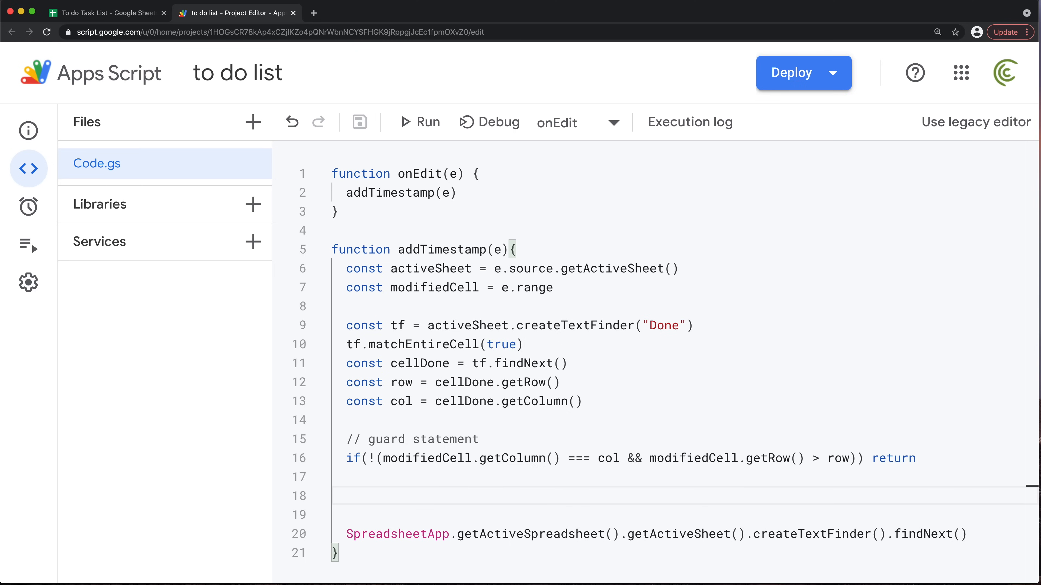
Below the guard statement, add an if block with the condition modifiedCell.value === true and an empty body
type("if(")
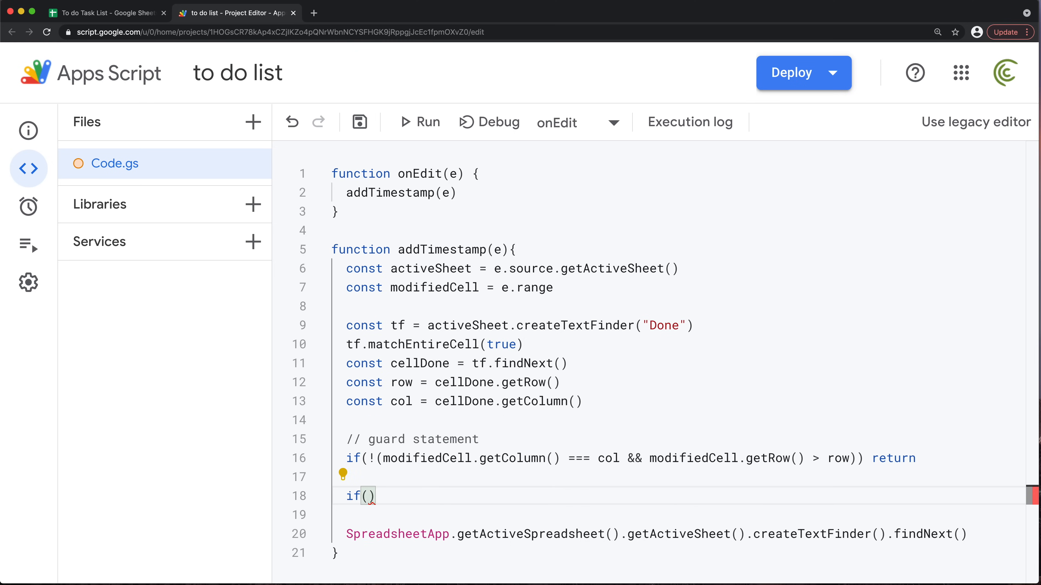
type("modifiedCell.")
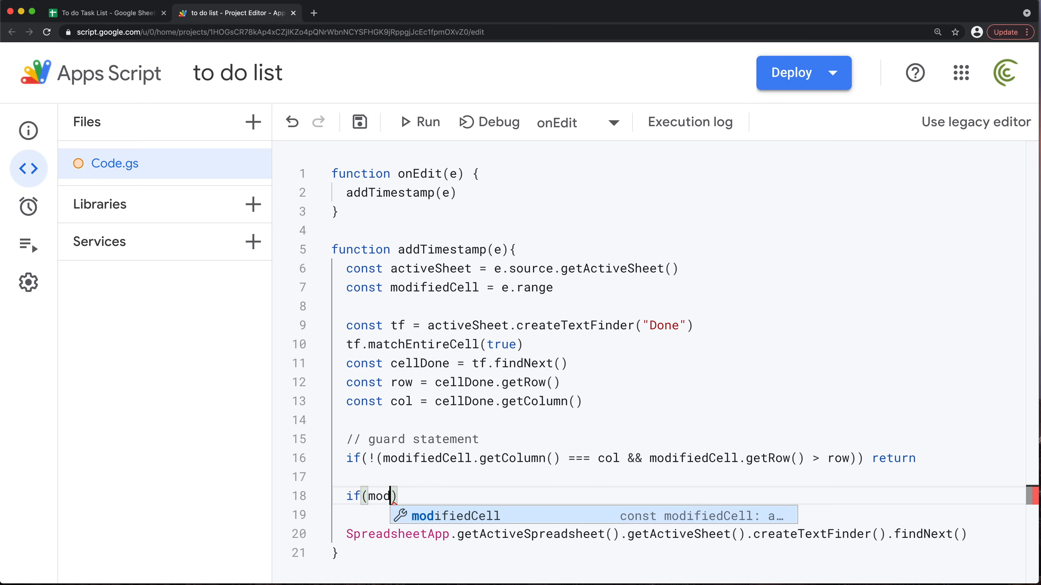
type("value")
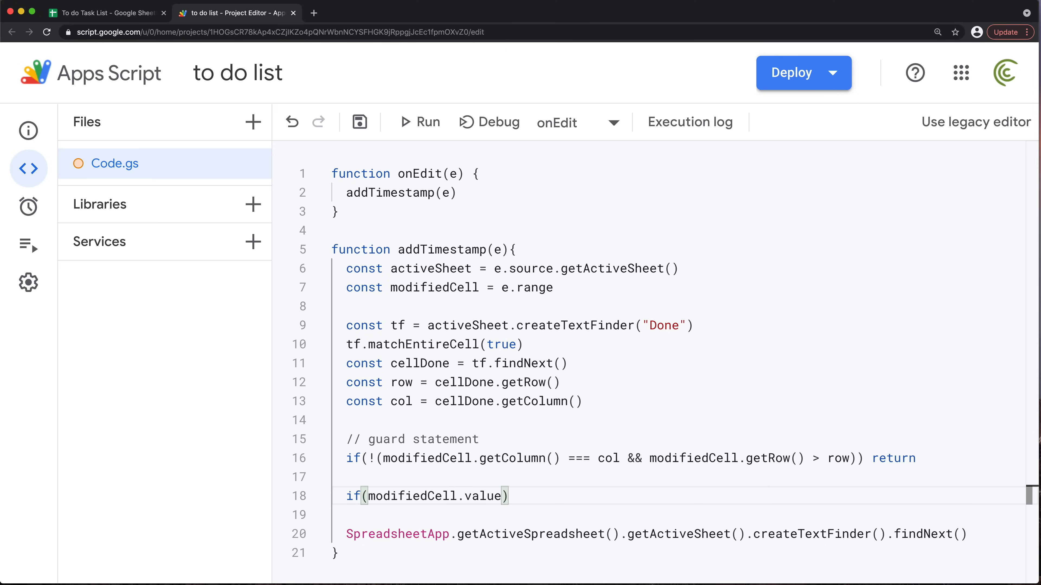
type(" === true){")
key("Return")
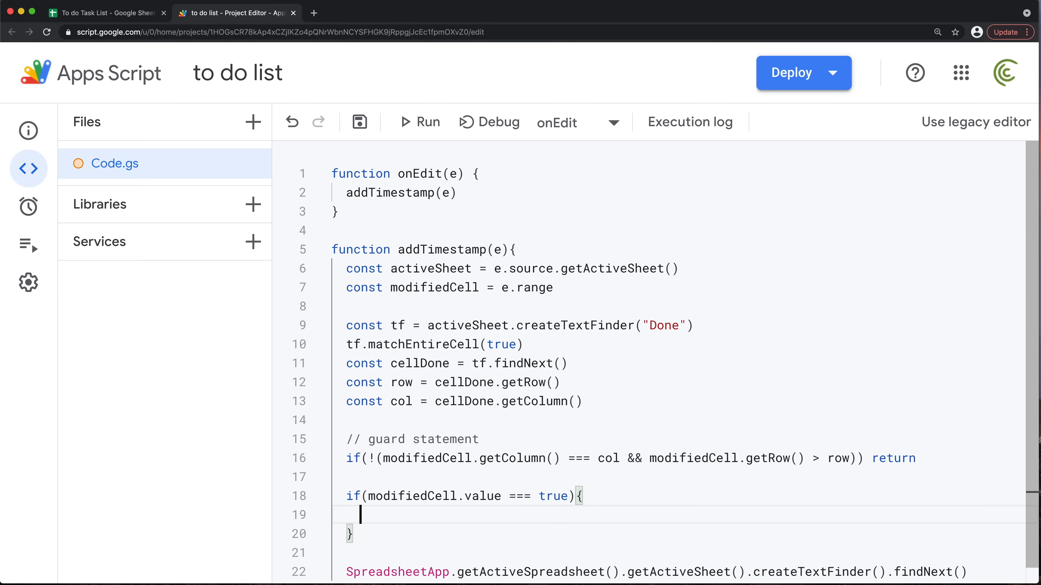
Start the if block's body with modifiedCell., check the Done and Completed On columns in the To do Task List spreadsheet, and return to Apps Script
scroll(390, 513, "down", 1)
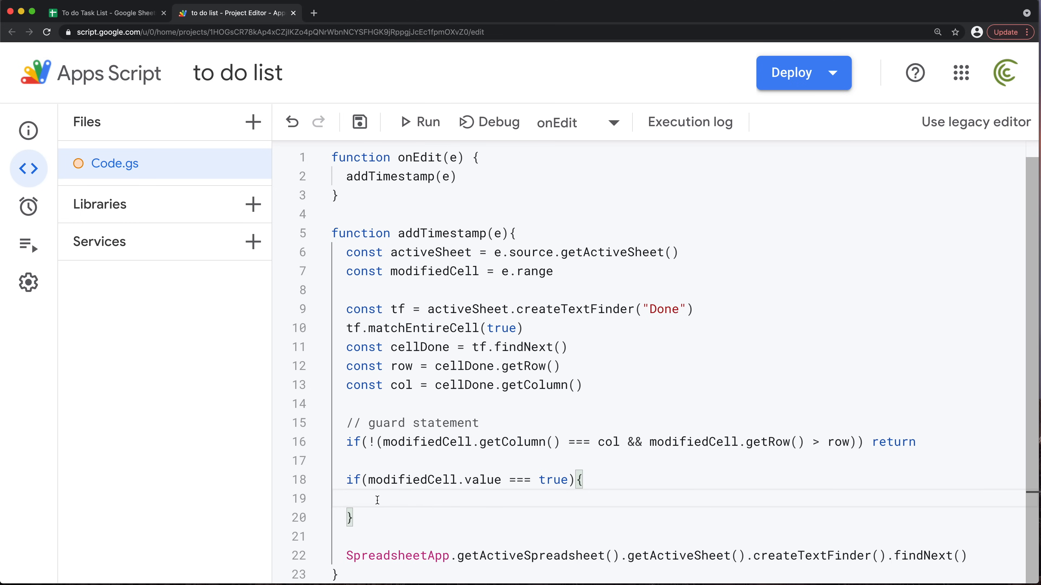
double_click(417, 480)
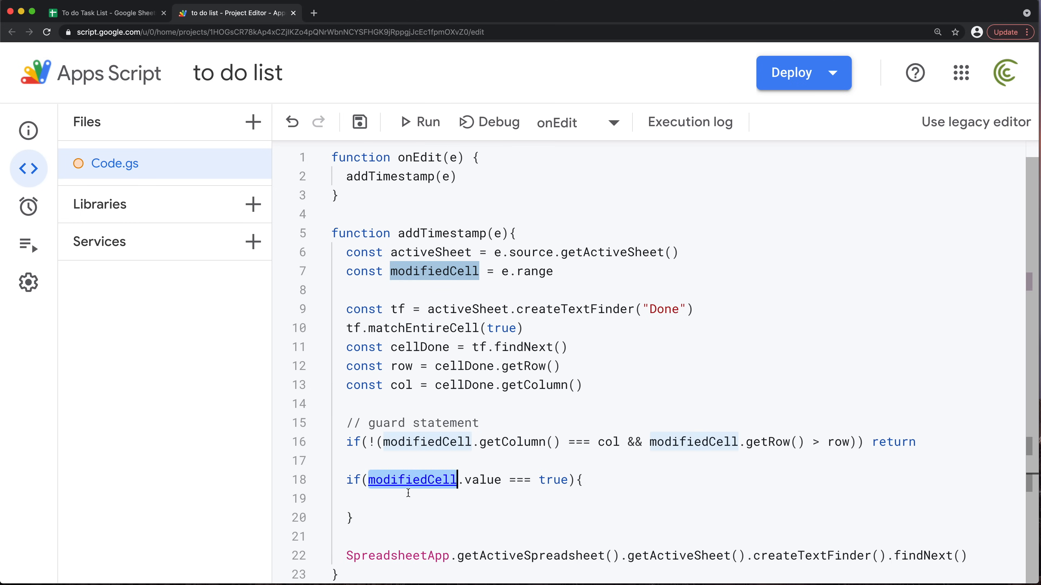
left_click(397, 498)
type("modifiedCell")
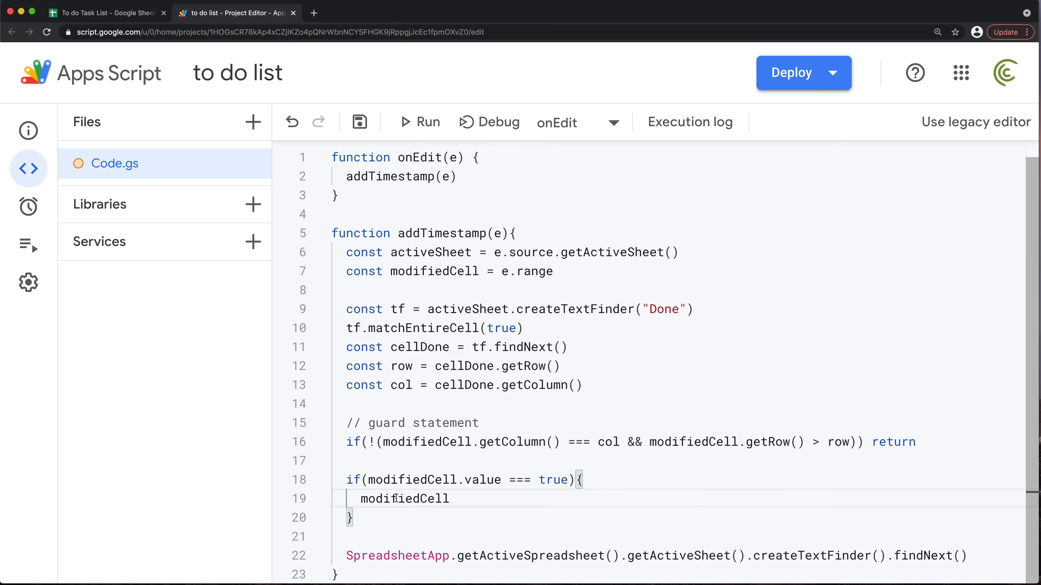
type(".")
left_click(87, 13)
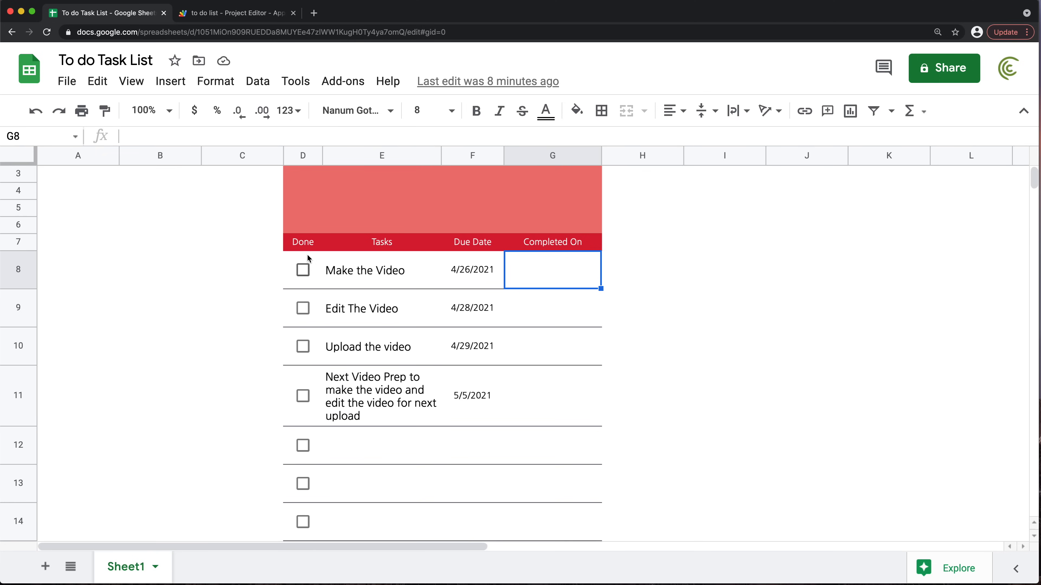
left_click(252, 13)
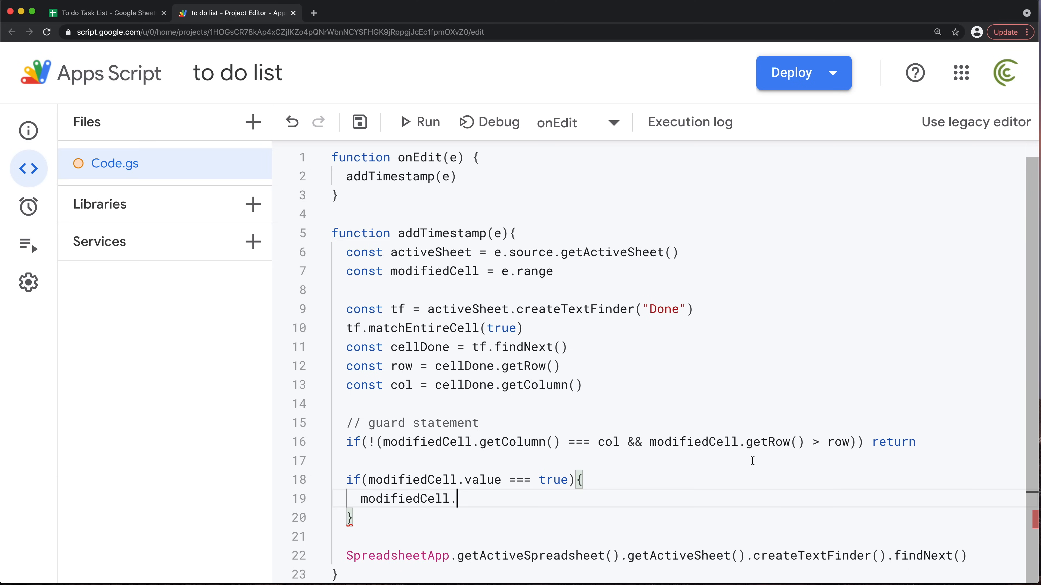
In the SpreadsheetApp line at the end of addTimestamp, replace .createTextFinder().findNext() with .getActiveCell().offset()
left_click(974, 554)
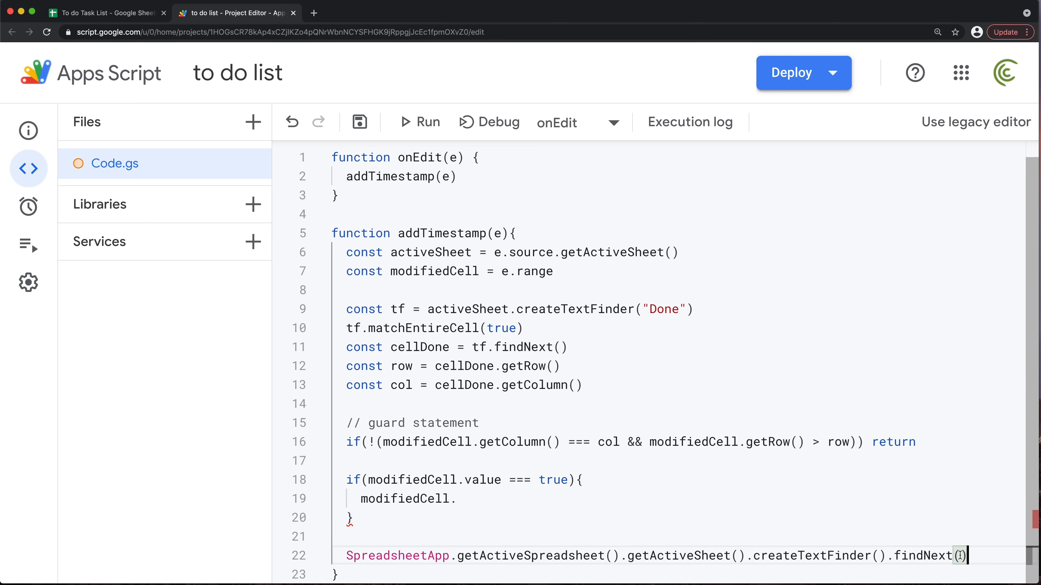
left_click_drag(977, 557, 756, 553)
key("BackSpace")
key("BackSpace")
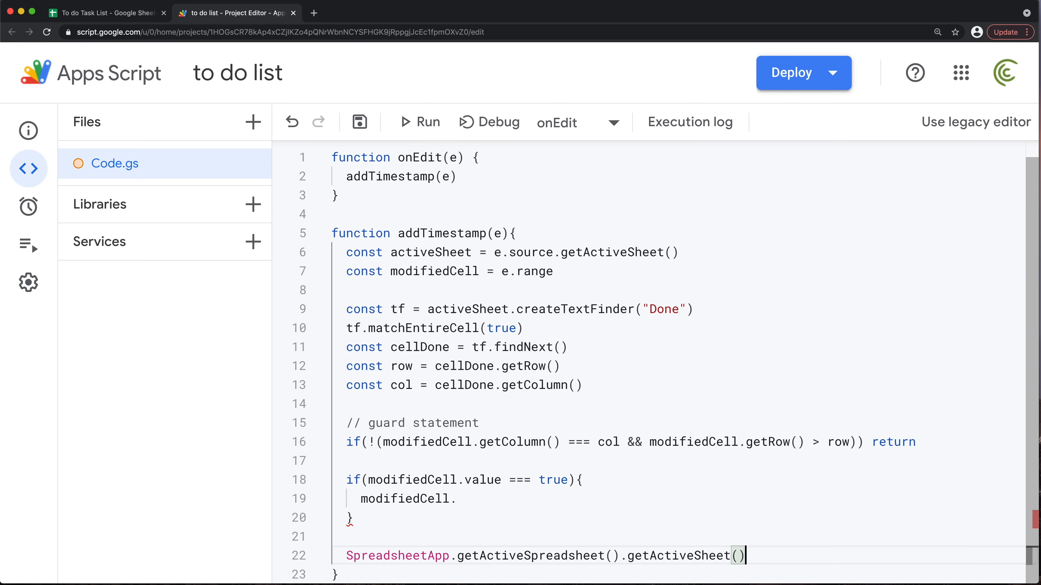
type(".act")
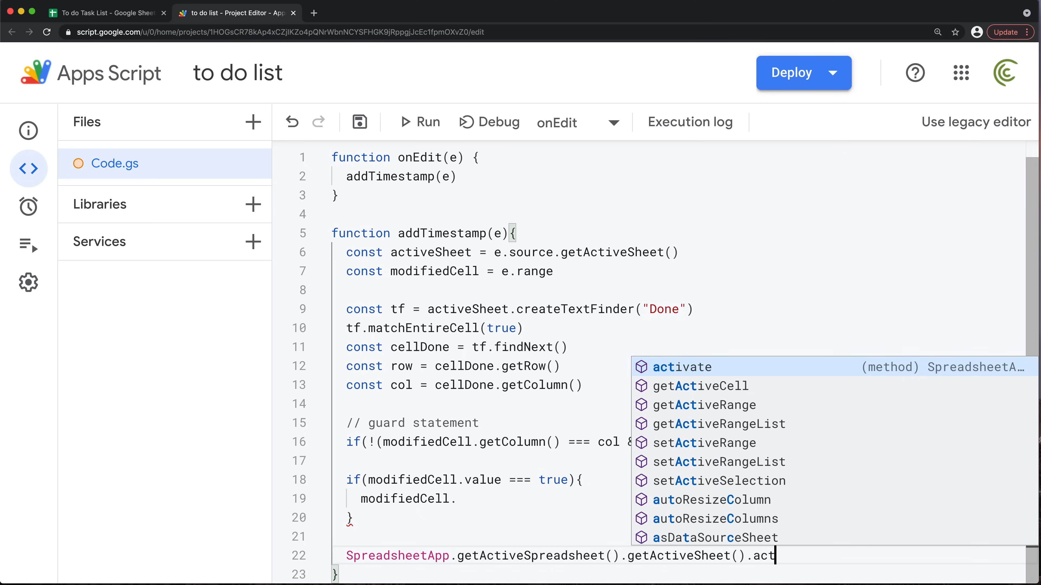
key("Down")
key("Return")
type("().")
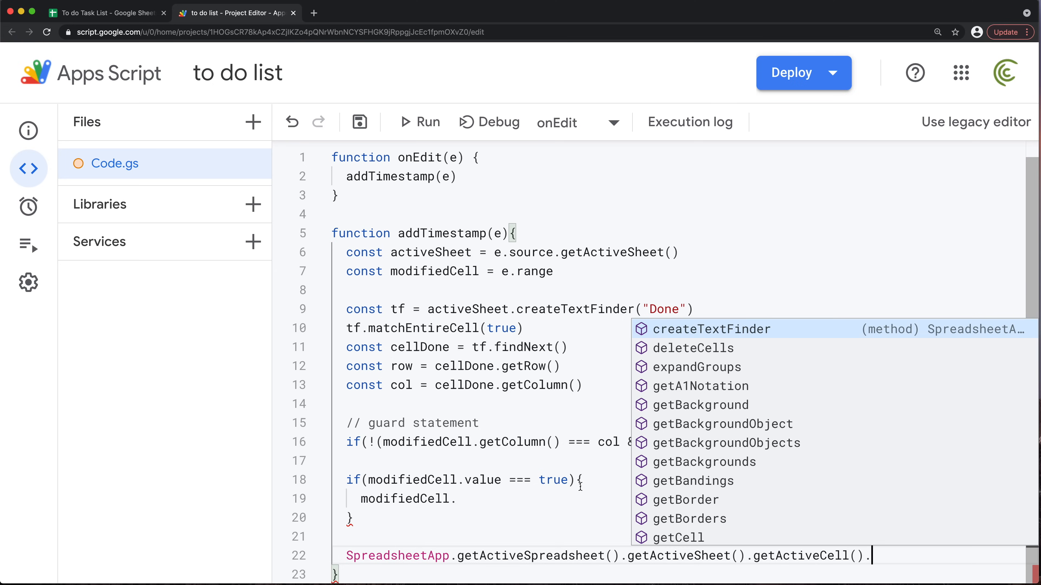
type("offset")
key("Return")
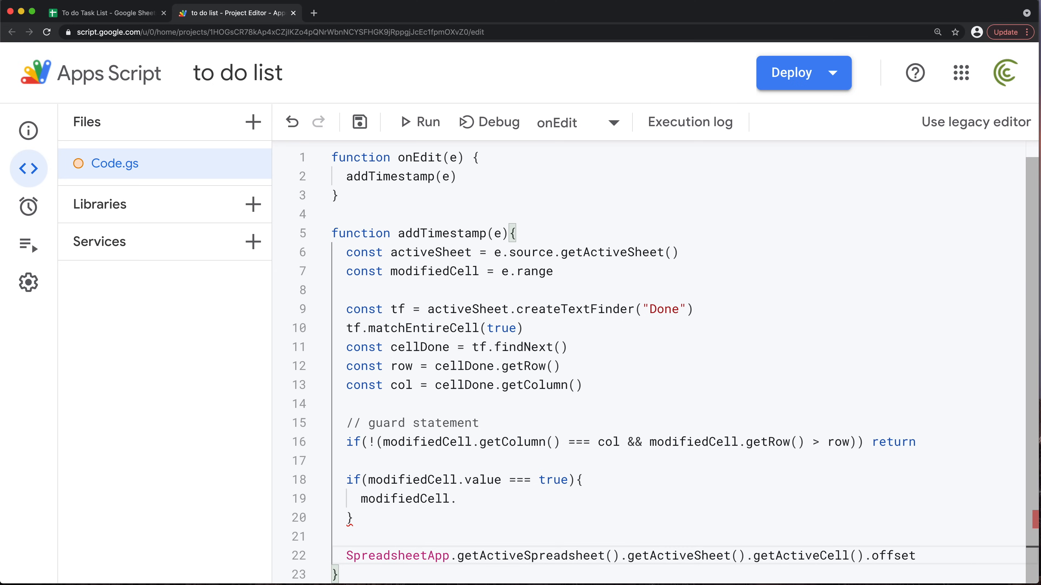
type("(")
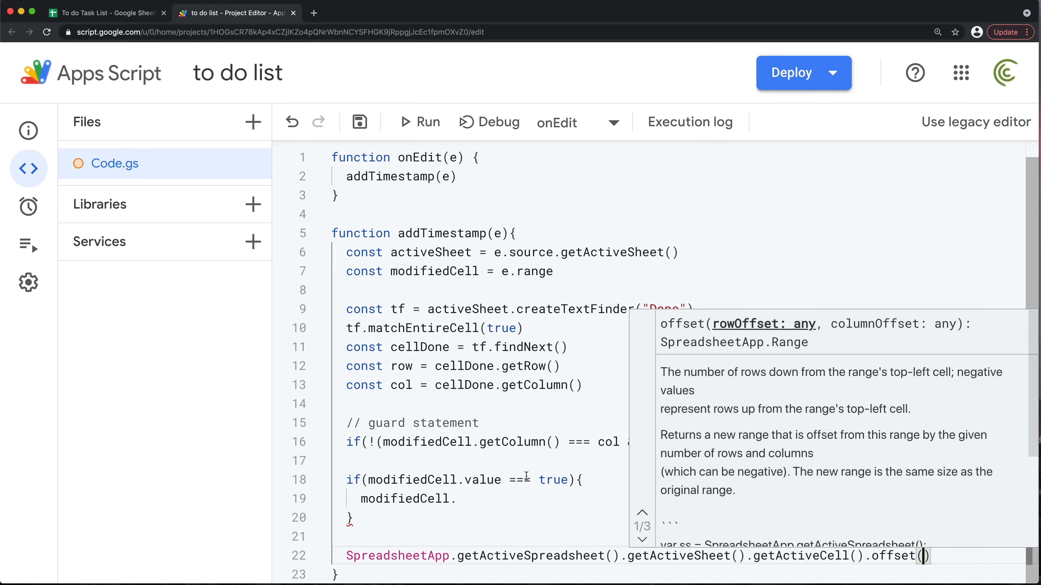
Extend the modifiedCell line inside the if block to modifiedCell.offset(0,3).setValue()
left_click(468, 501)
type("offset")
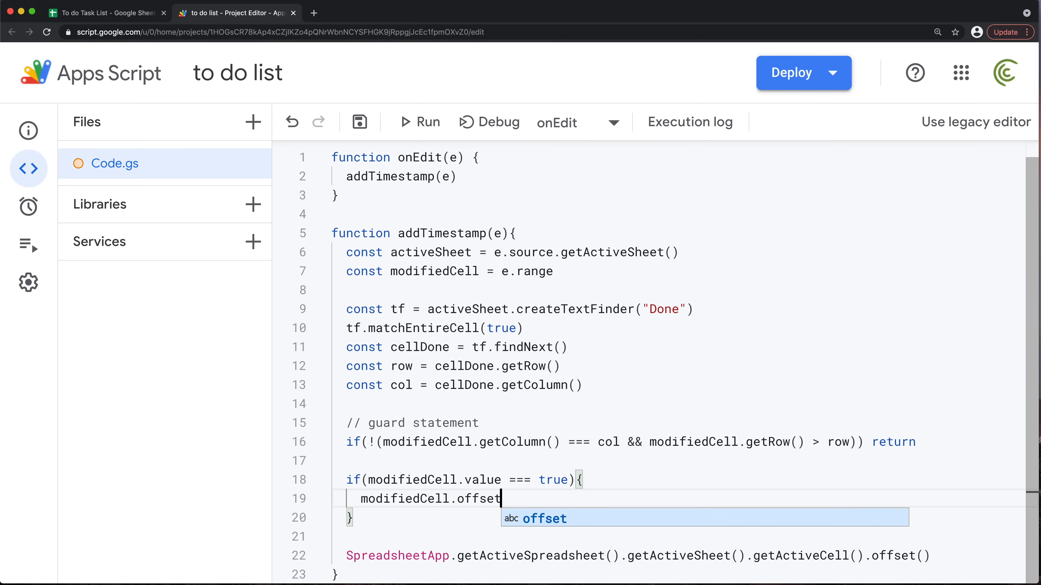
key("Escape")
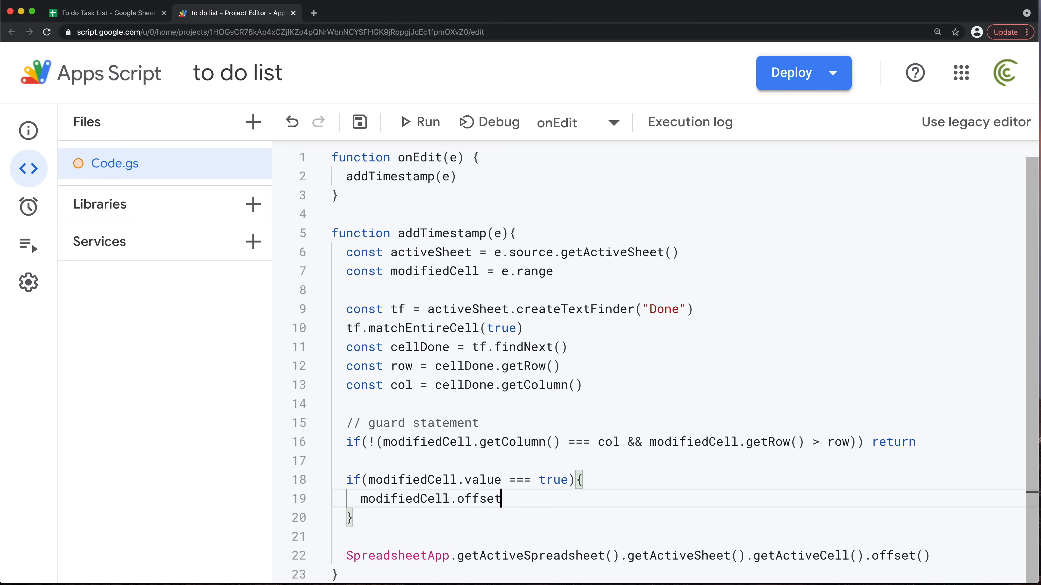
type("(")
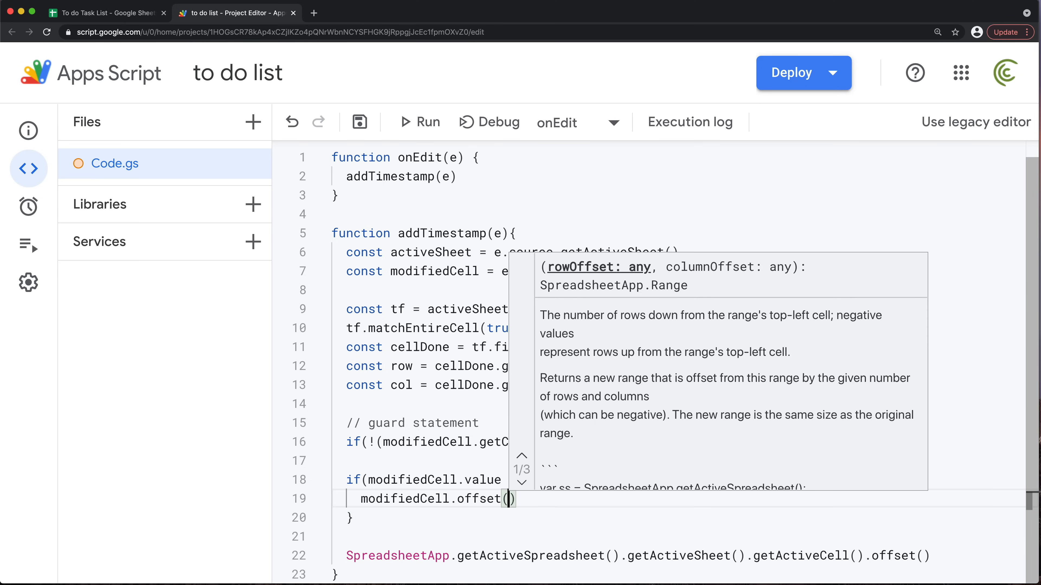
type("0m")
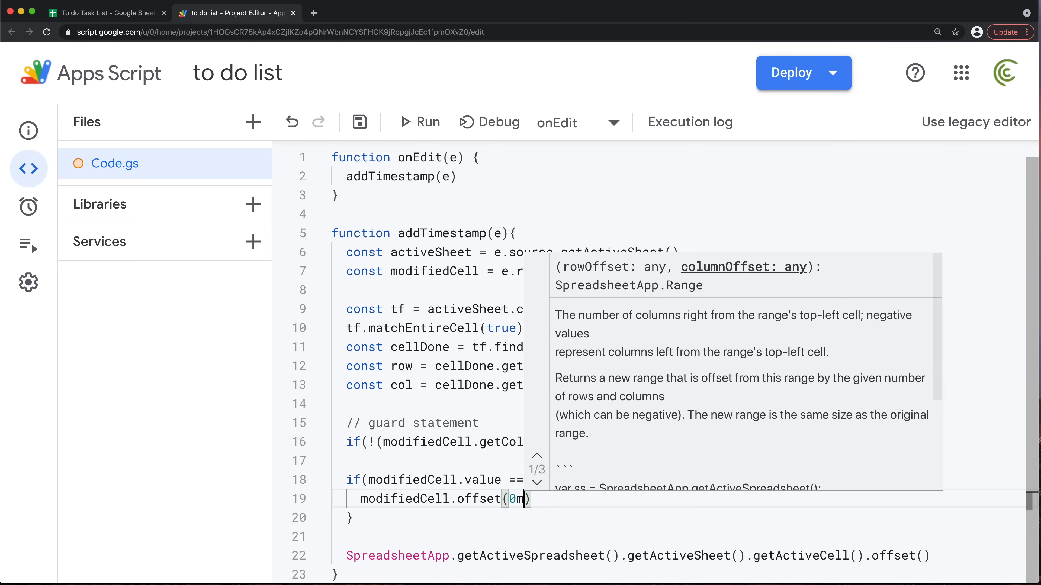
key("BackSpace")
type(",3")
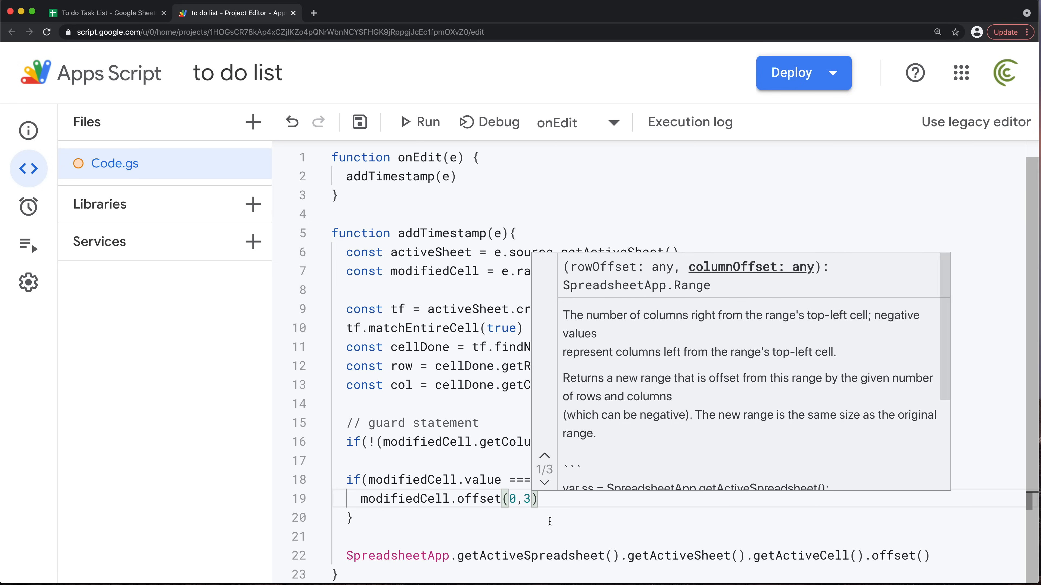
left_click(552, 506)
type(".")
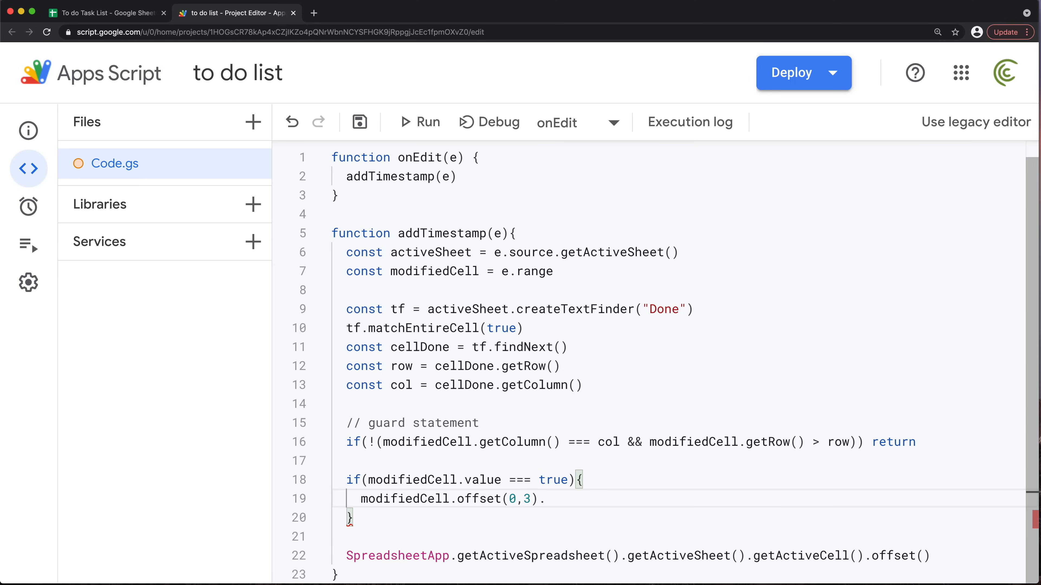
type("setValue()")
Append .setValue() to the SpreadsheetApp line below the if block
left_click(948, 553)
type(".s")
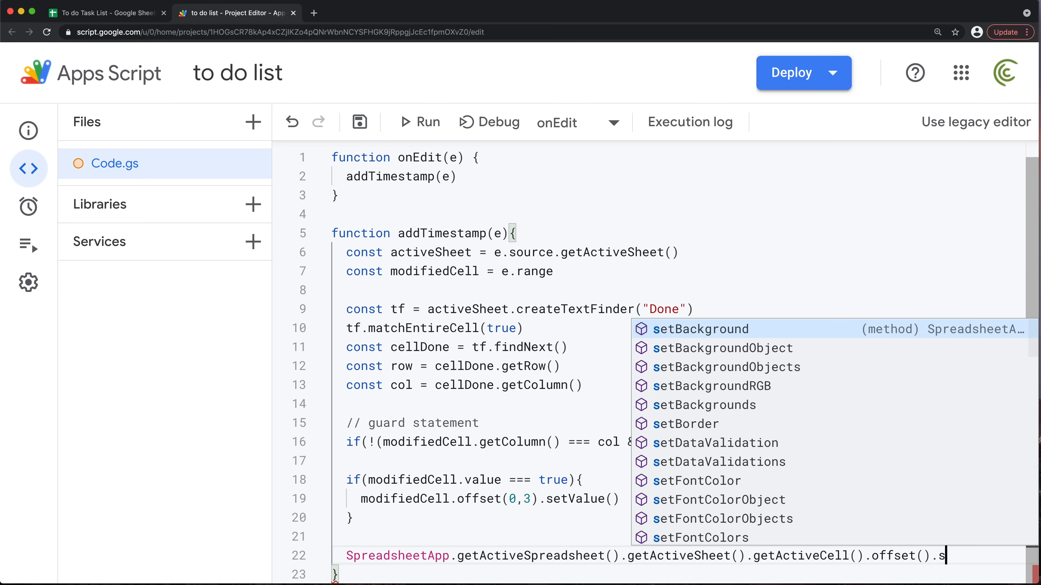
type("etva")
key("Return")
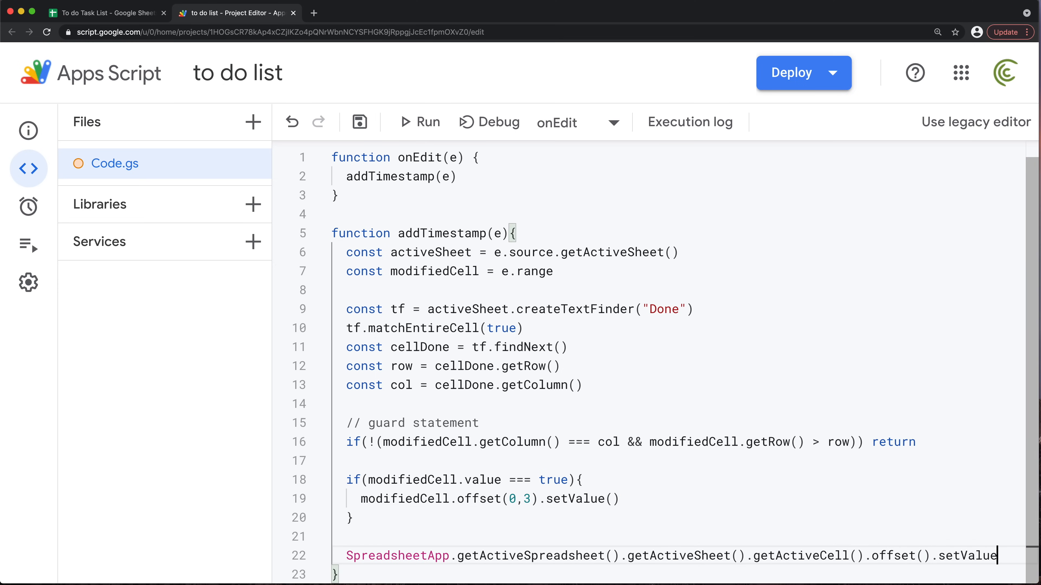
type("(")
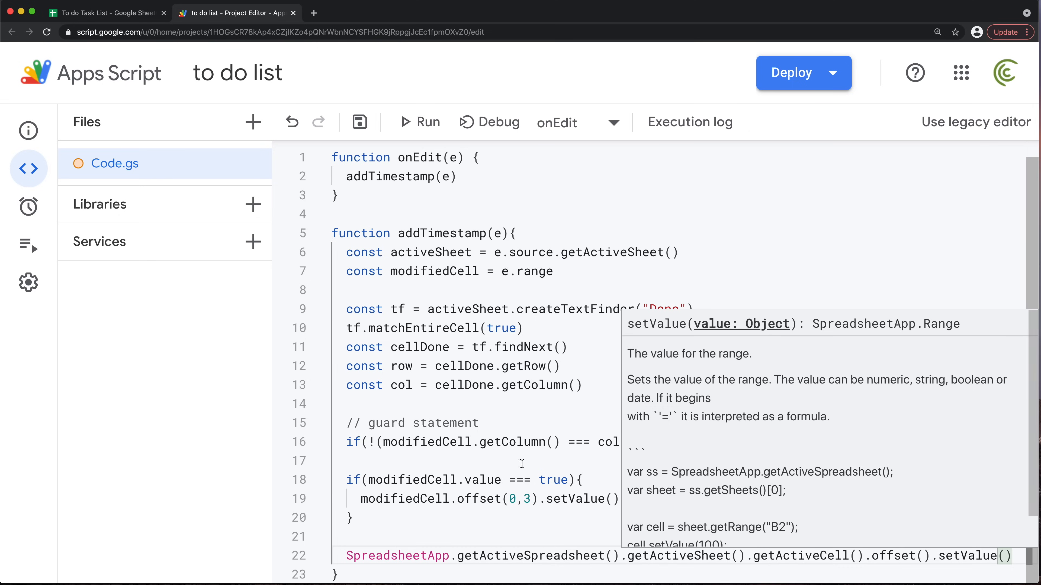
Pass new Date() as the argument of setValue in the modifiedCell.offset(0,3) line
left_click(569, 479)
left_click(612, 501)
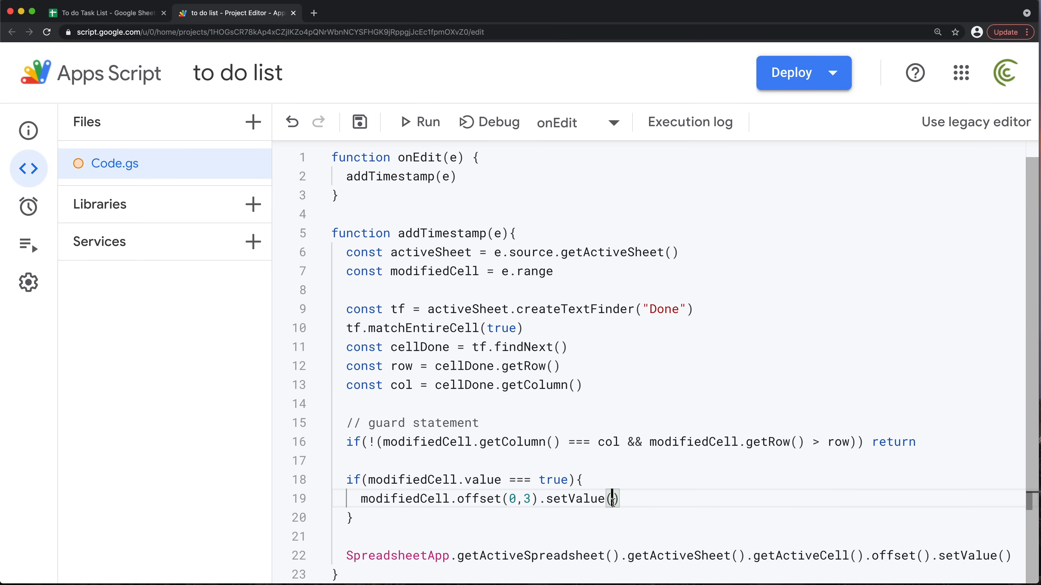
type("new Date")
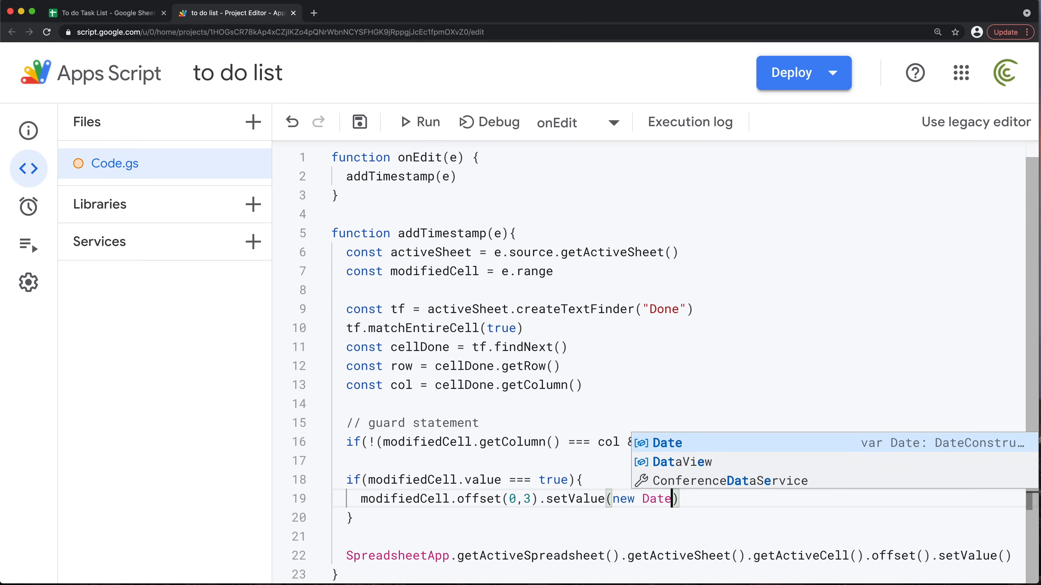
type("()")
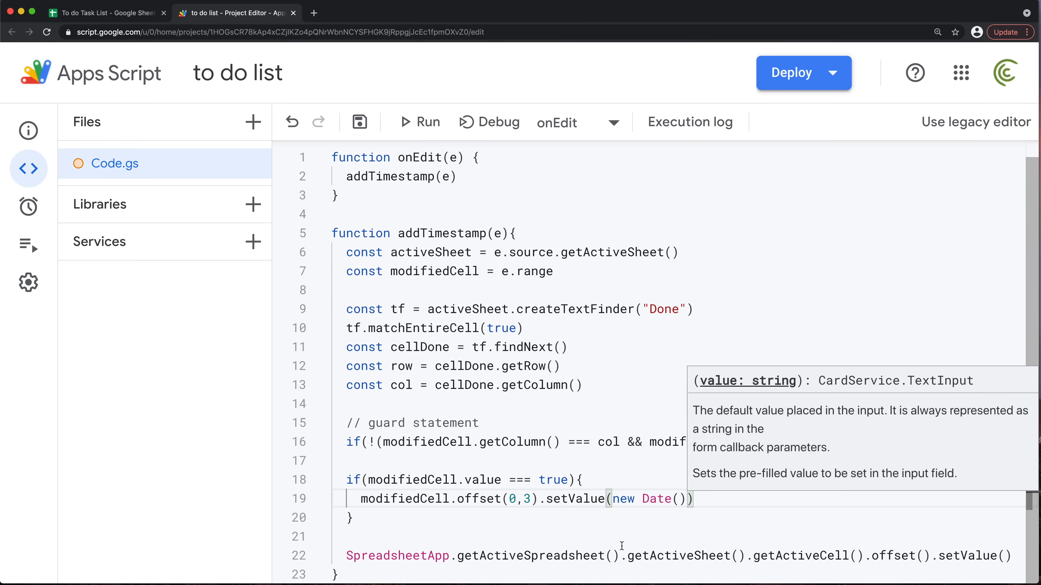
left_click_drag(613, 500, 685, 502)
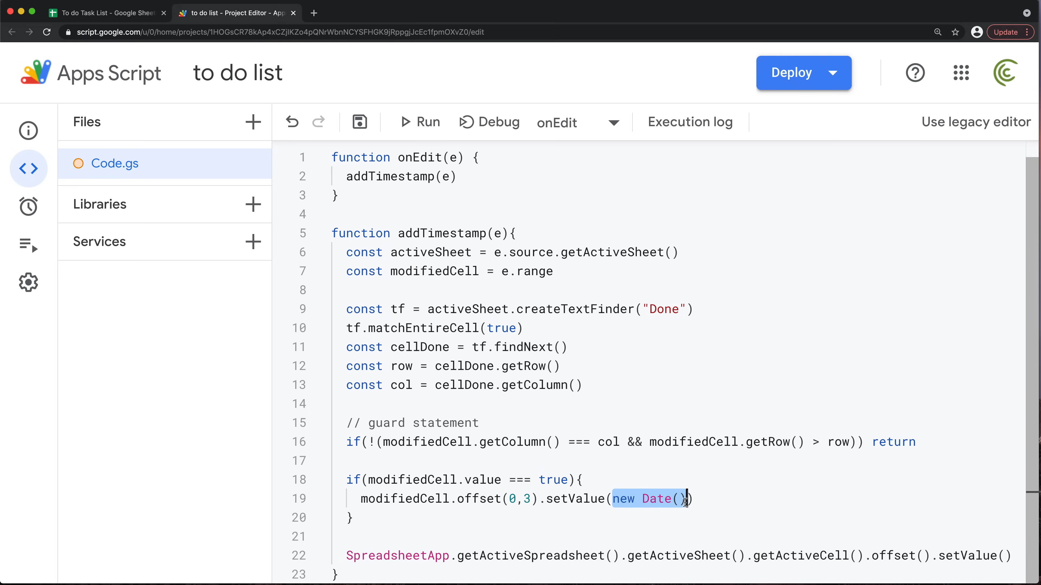
Comment out the SpreadsheetApp line with //, reduce the page zoom to show the whole script, and save it
left_click(347, 556)
type("//")
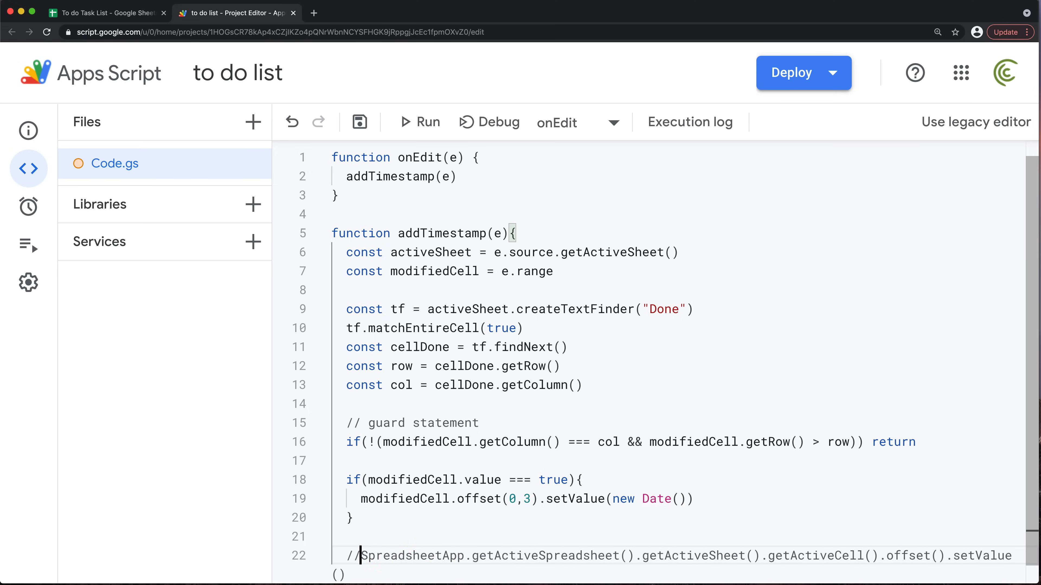
key("Up")
scroll(553, 517, "down", 1)
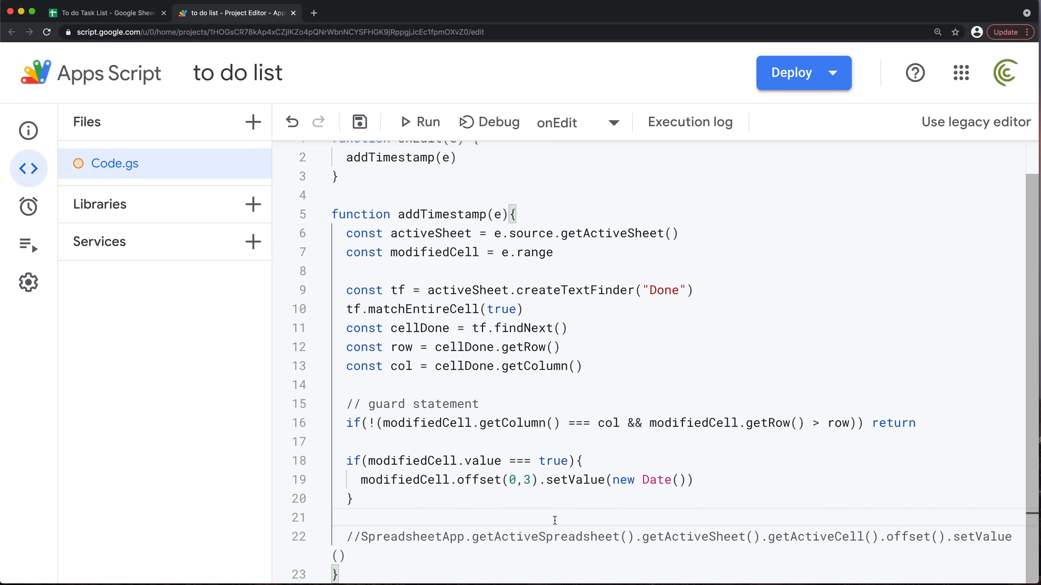
left_click(349, 536)
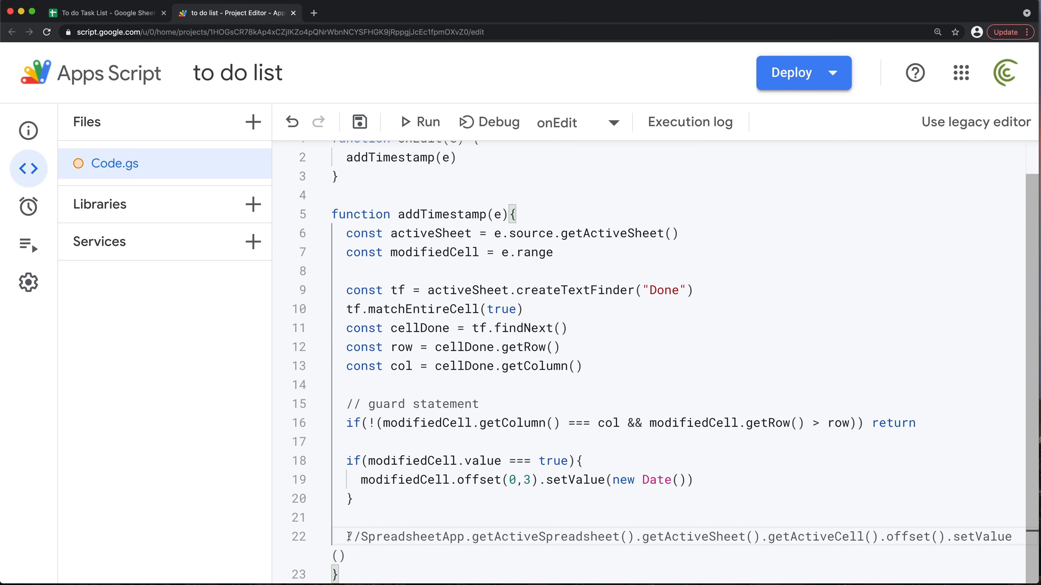
key("super+minus")
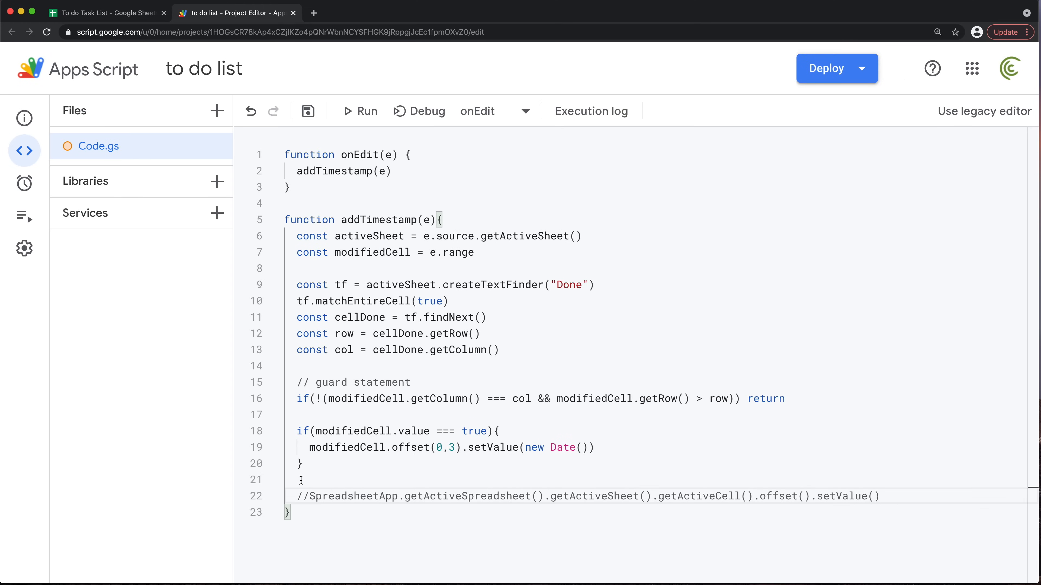
left_click(297, 477)
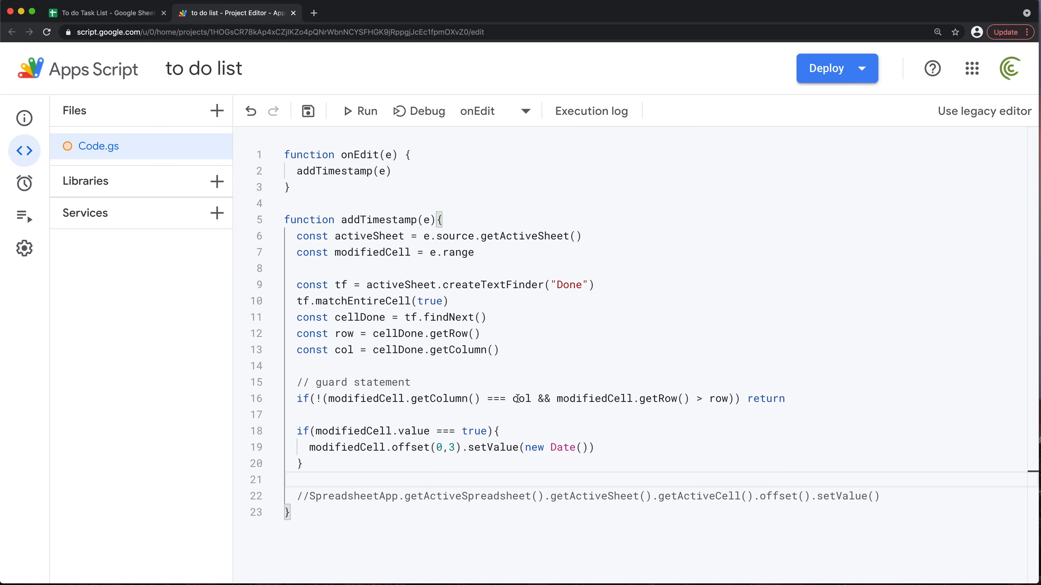
key("super+s")
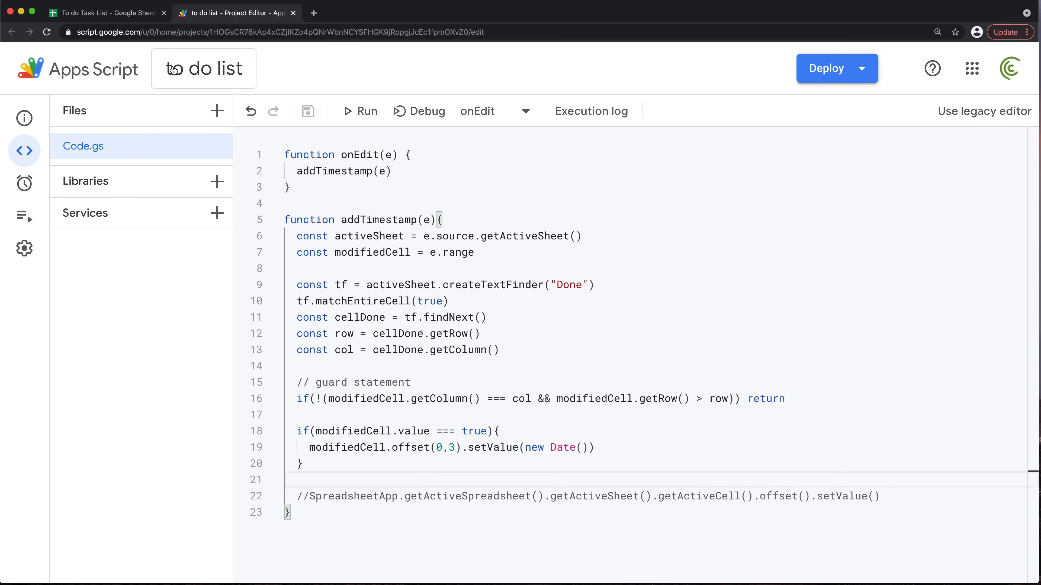
Test the script by ticking and clearing the Edit The Video and Next Video Prep checkboxes in the To do Task List, and return to Apps Script
left_click(108, 14)
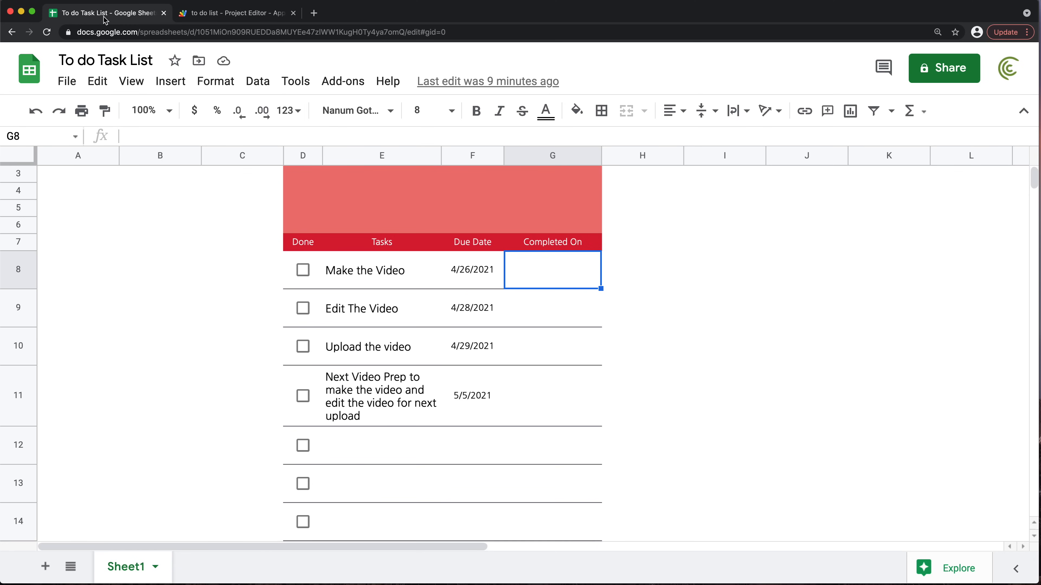
left_click(302, 308)
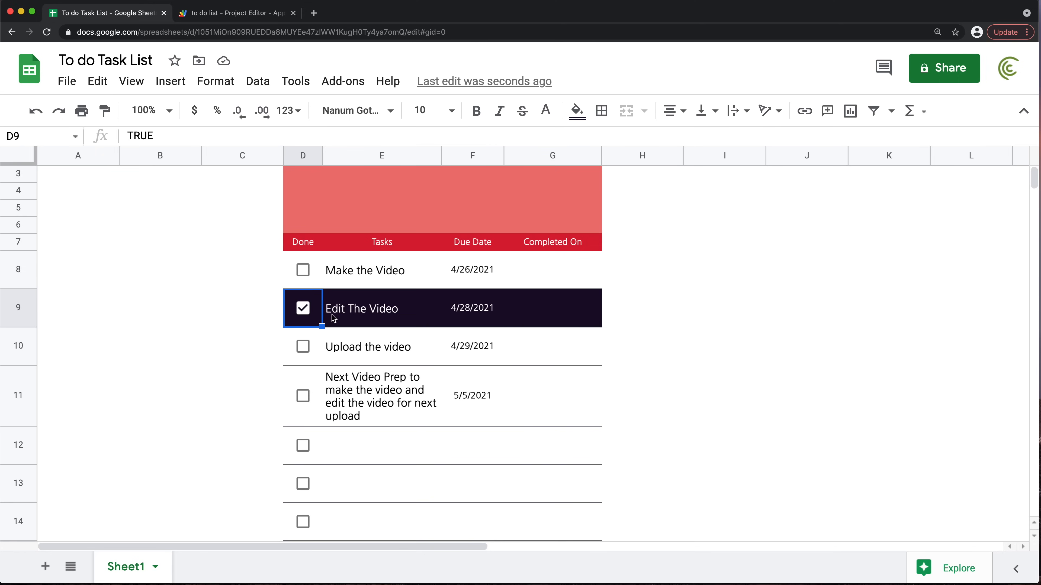
left_click(303, 310)
left_click(303, 310)
left_click(304, 396)
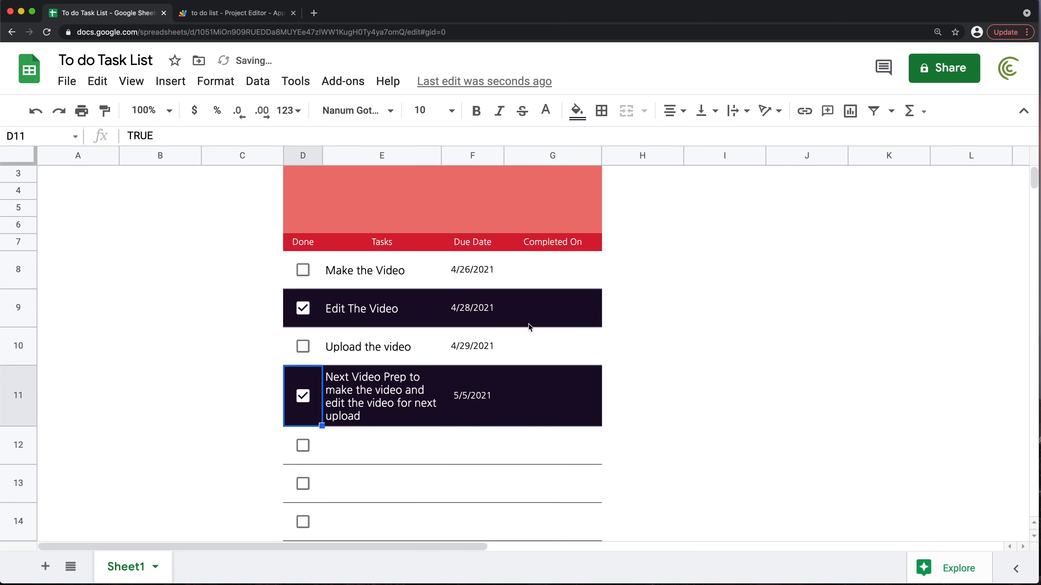
left_click(309, 396)
left_click(307, 313)
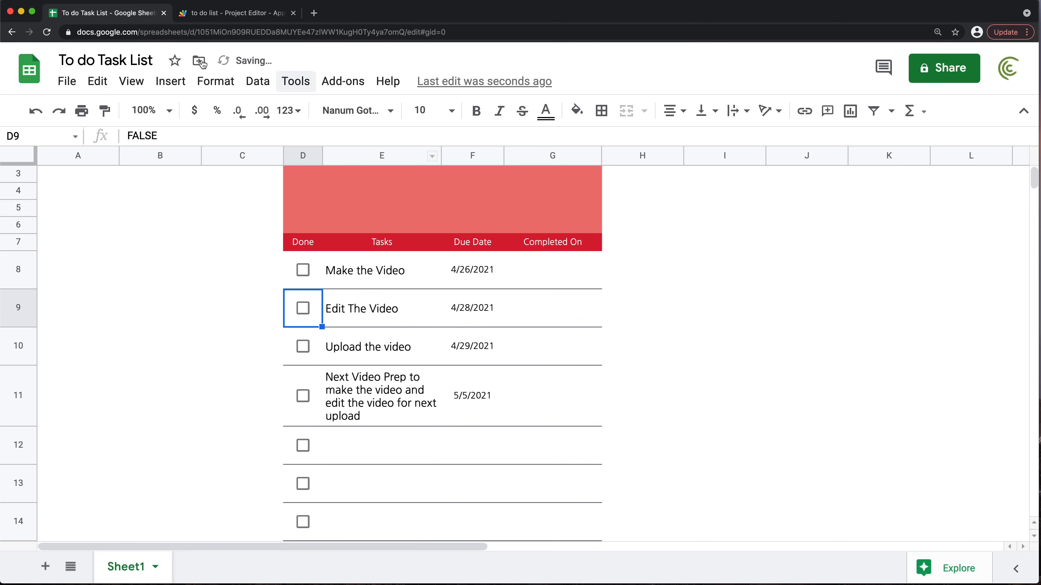
left_click(204, 18)
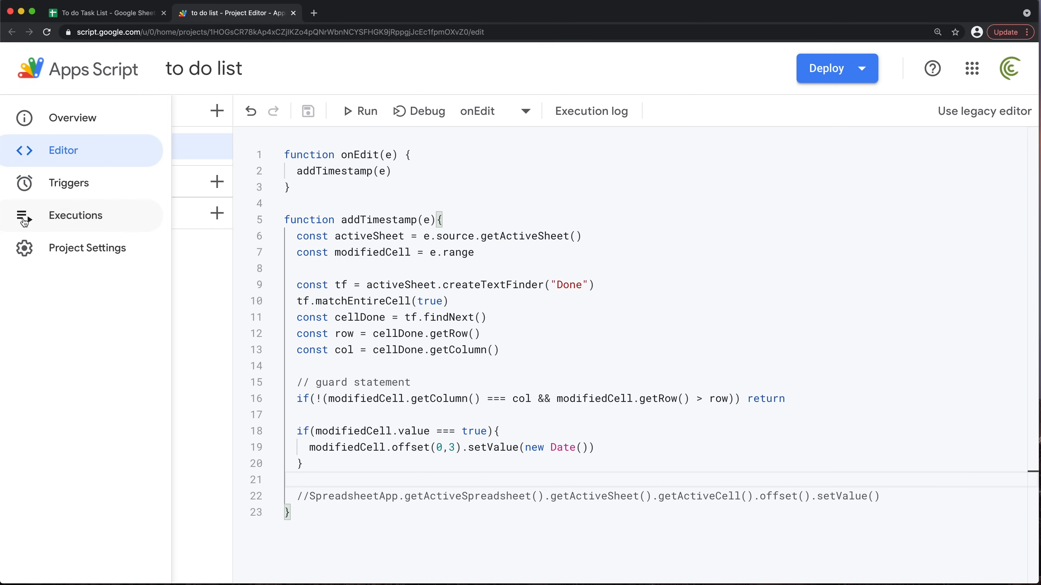
Examine the cloud logs of the most recent onEdit execution and return to the code editor
left_click(60, 217)
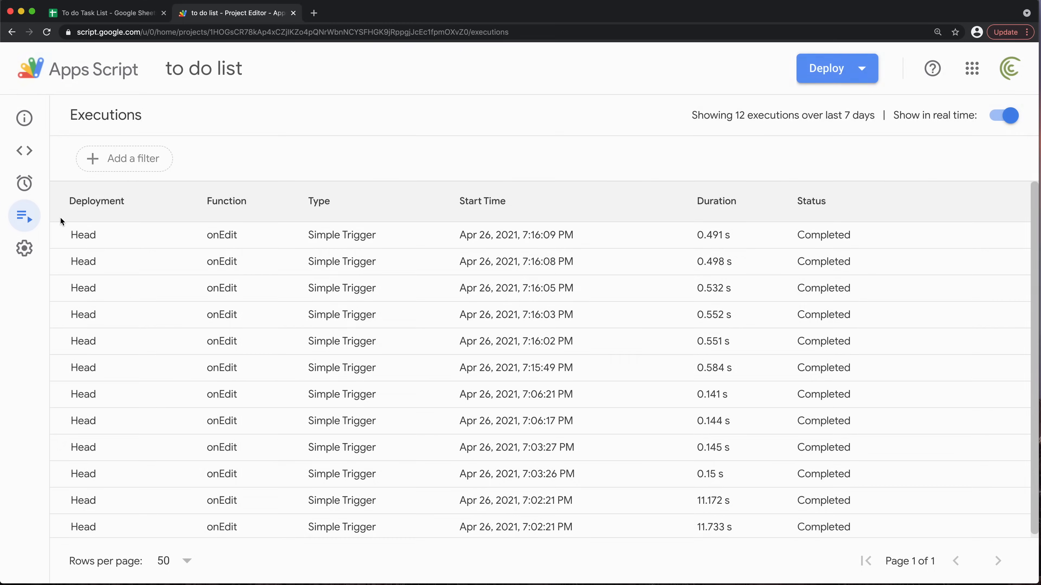
left_click(387, 235)
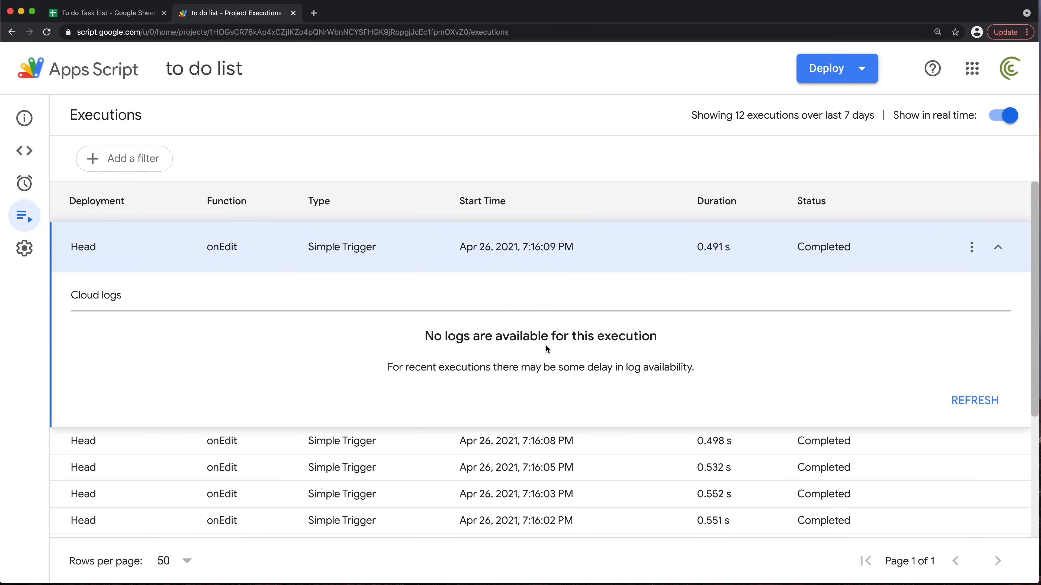
left_click(25, 151)
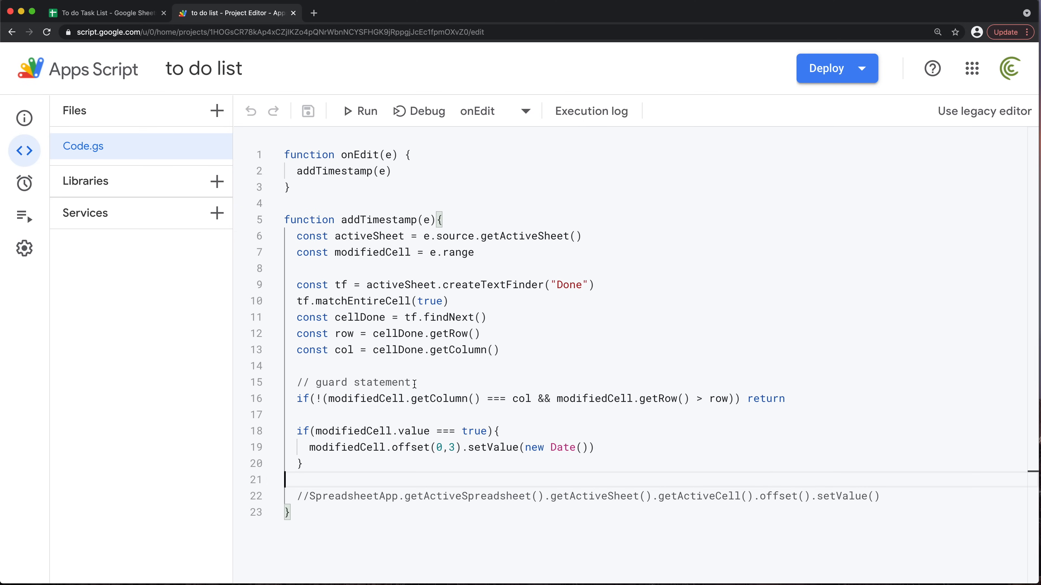
Add a console.log(row) line between the col constant and the guard statement in addTimestamp
left_click(380, 362)
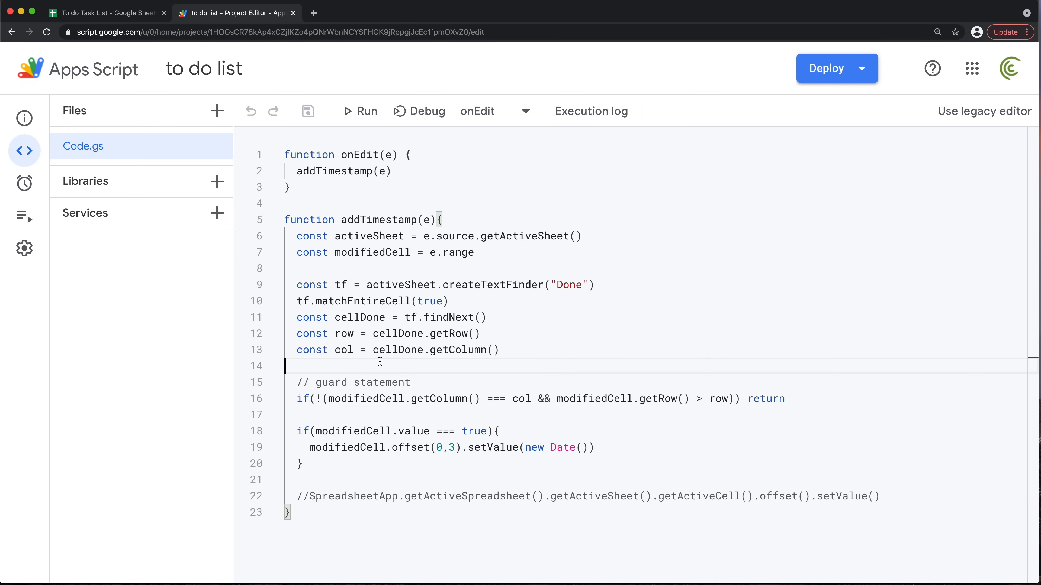
key("Return")
key("Return")
key("Up")
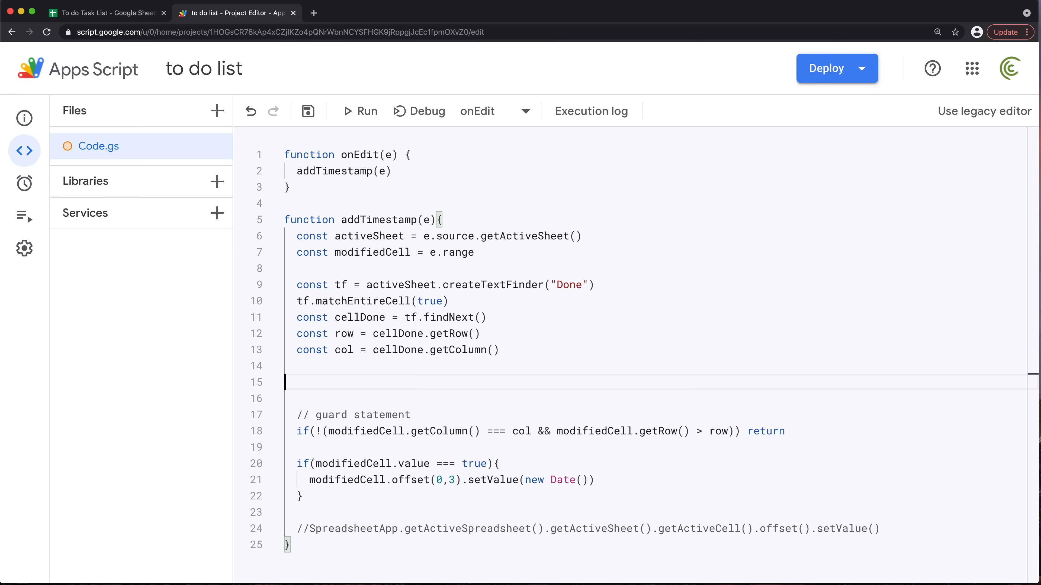
type("console.")
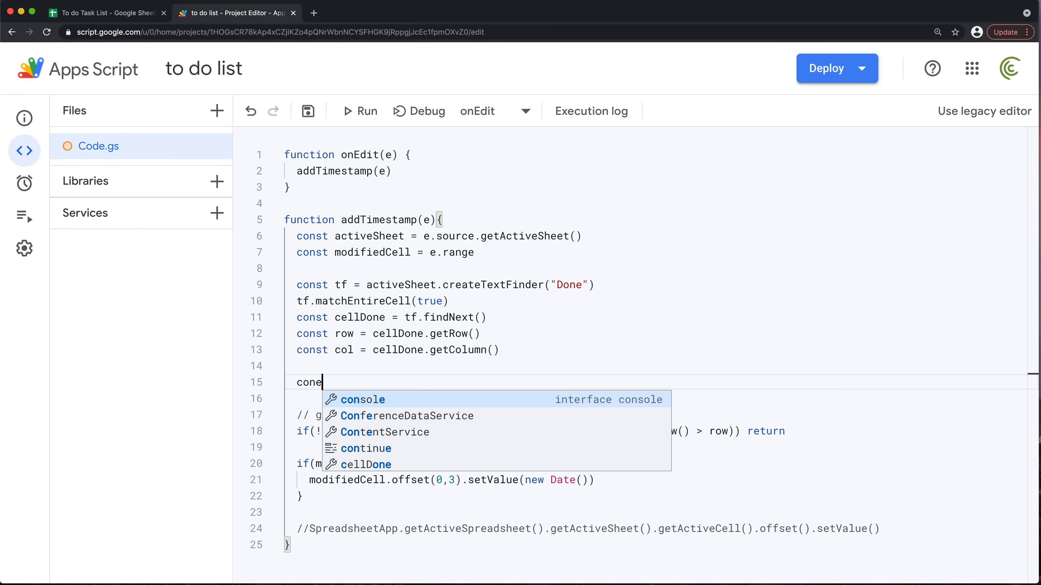
key("Down")
key("Down")
key("Return")
type("(")
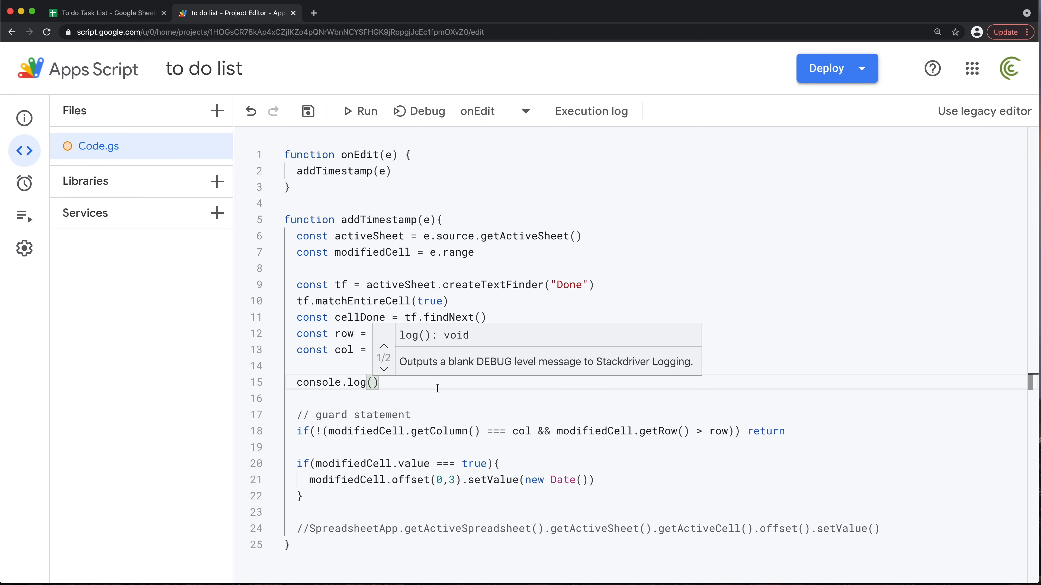
type("row)")
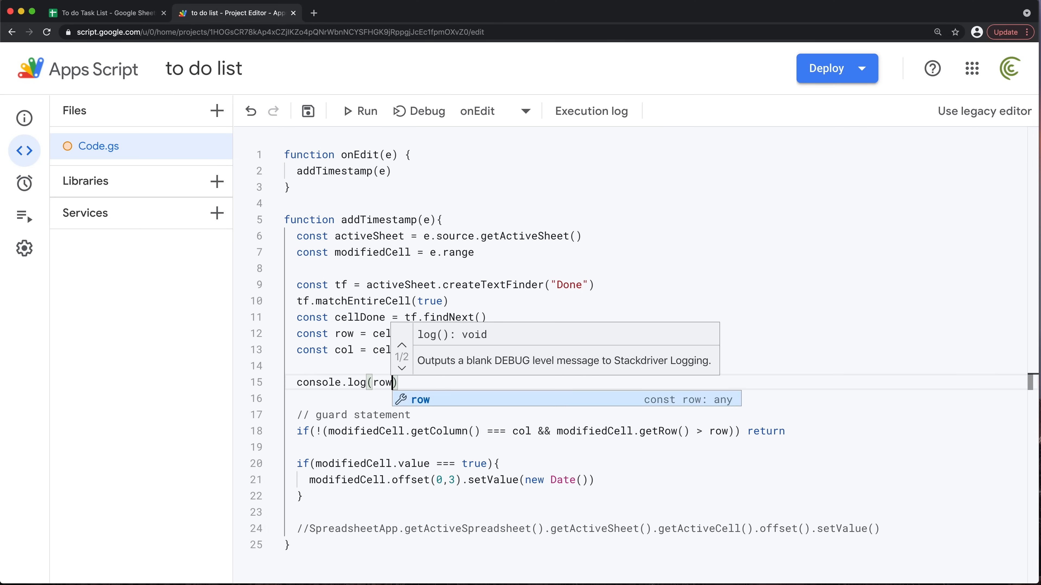
Duplicate the console.log(row) line, change the copy's argument to col, and save the script
key("shift+alt+Down")
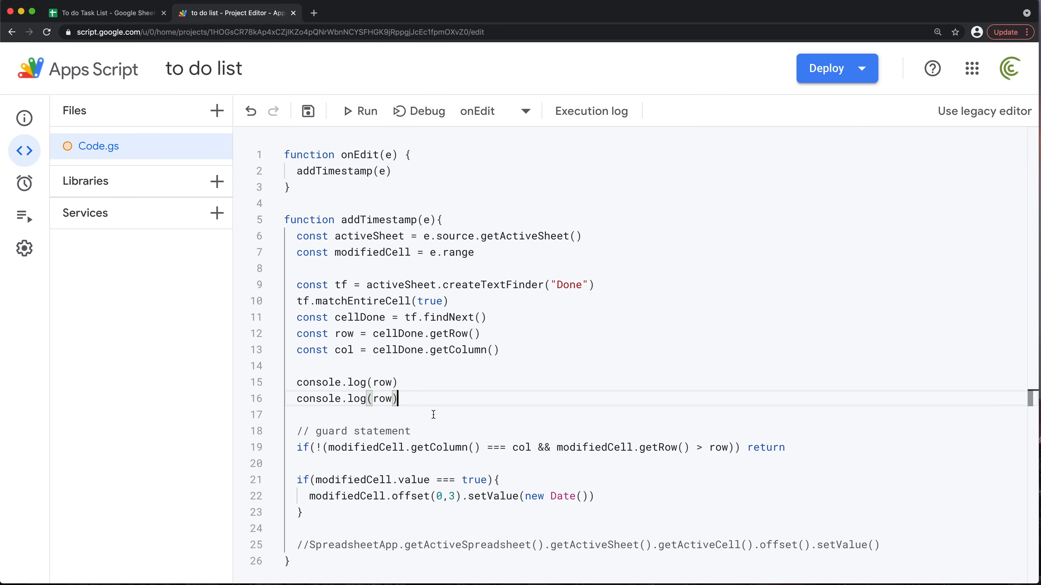
double_click(381, 398)
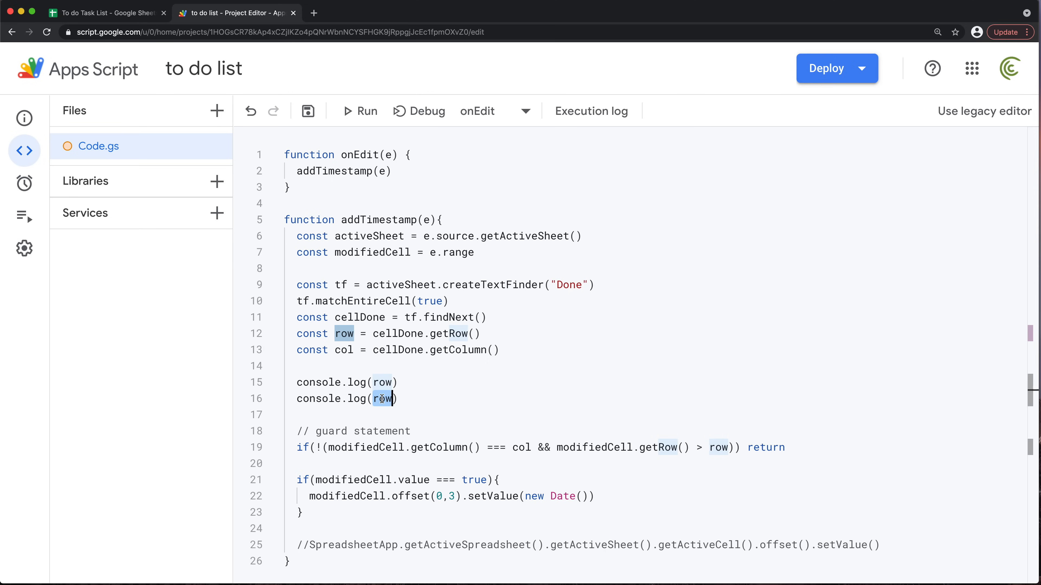
type("col")
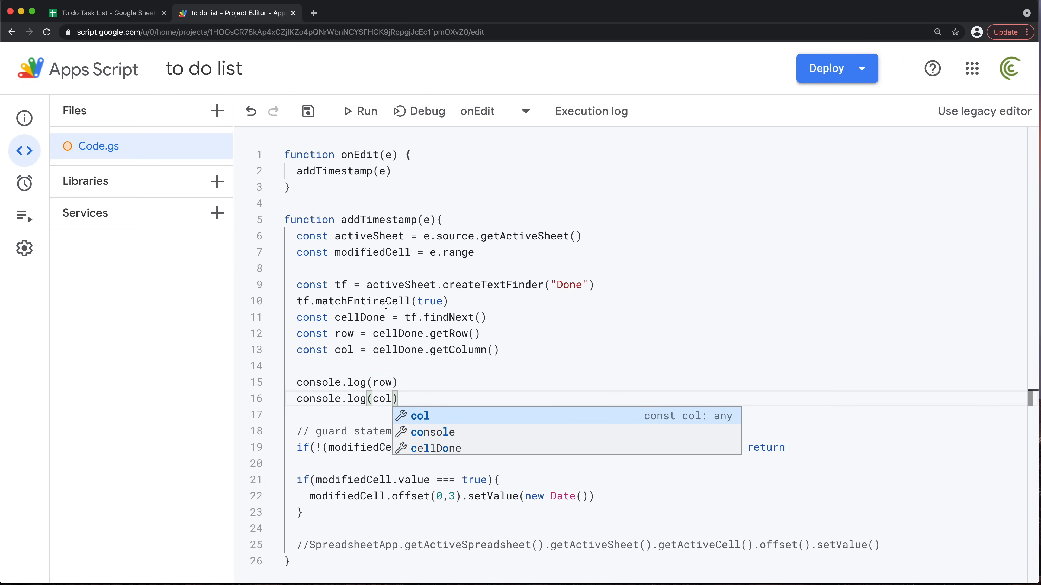
left_click_drag(297, 383, 416, 398)
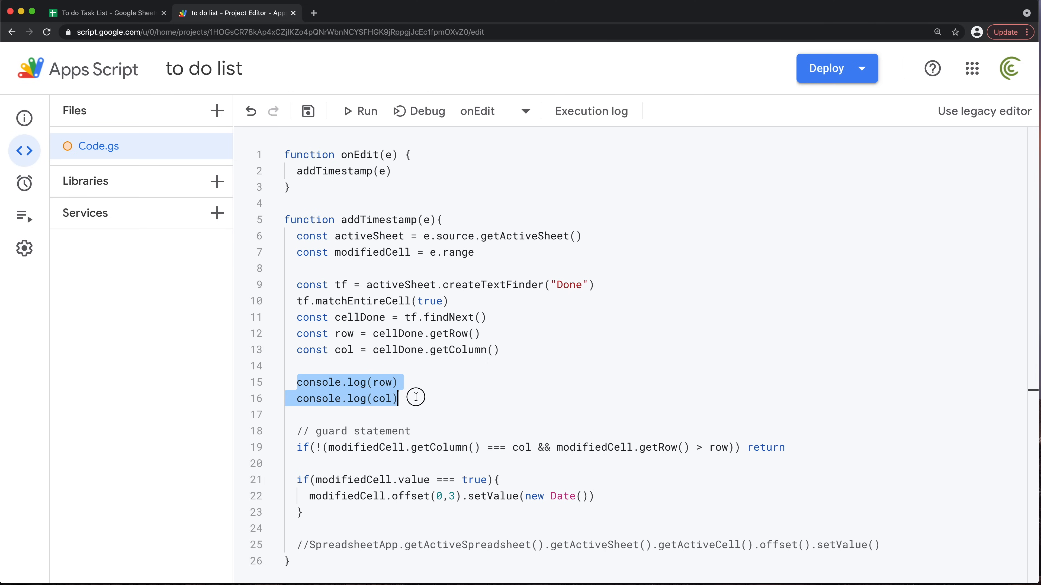
double_click(385, 383)
double_click(382, 398)
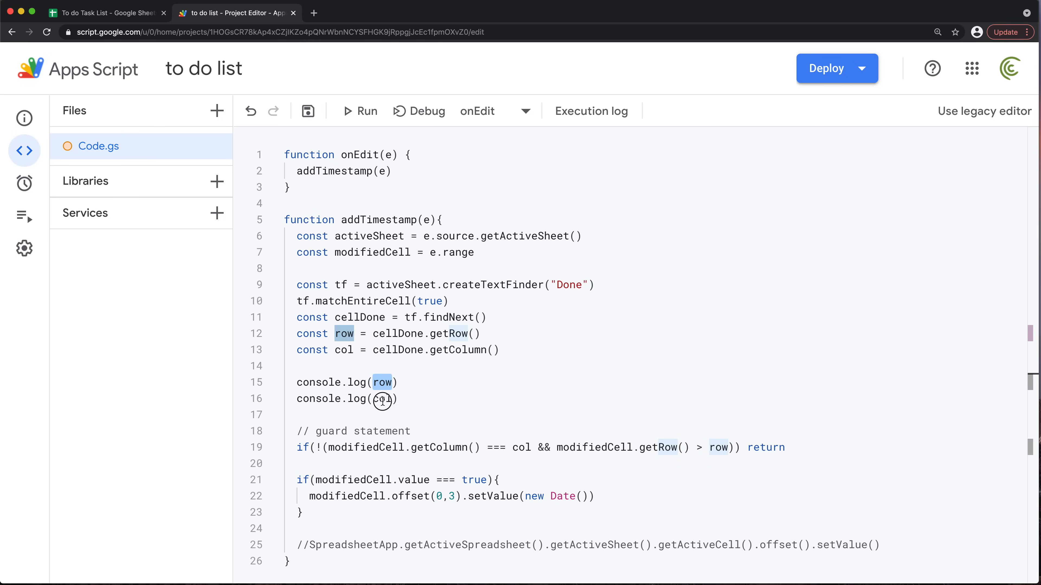
double_click(567, 286)
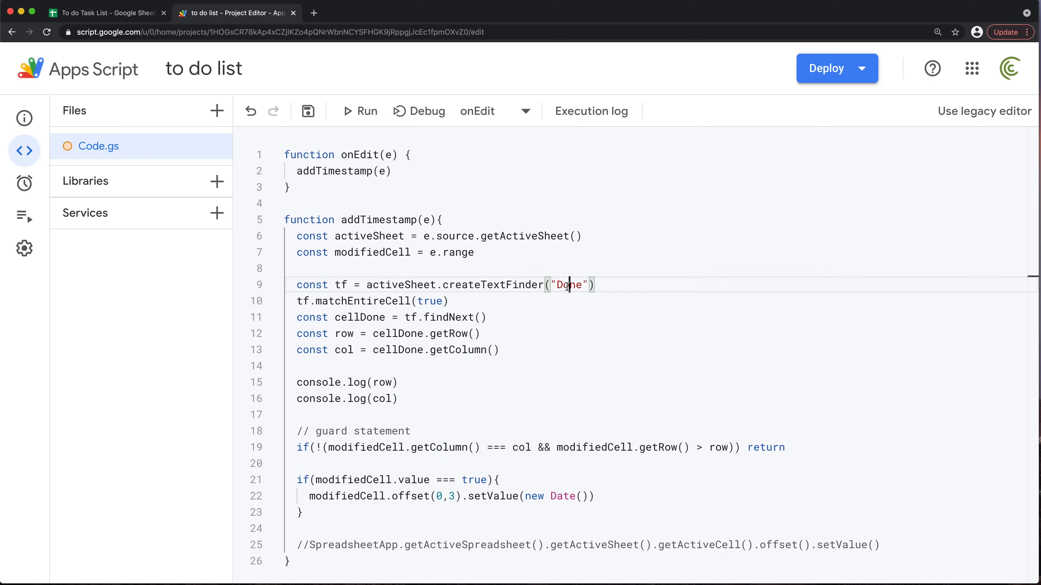
left_click(489, 367)
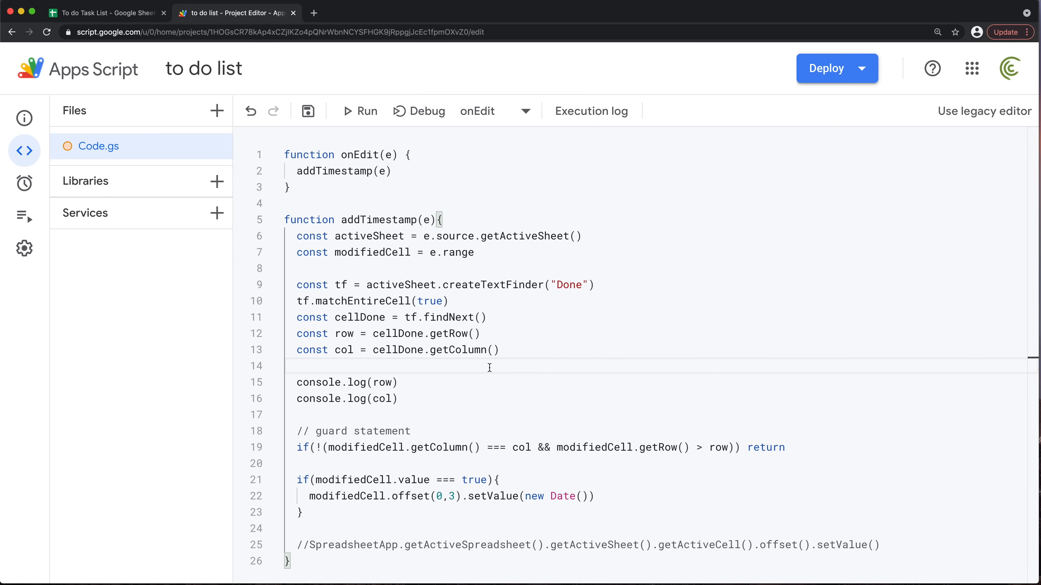
key("super+s")
left_click_drag(324, 448, 678, 448)
left_click(718, 432)
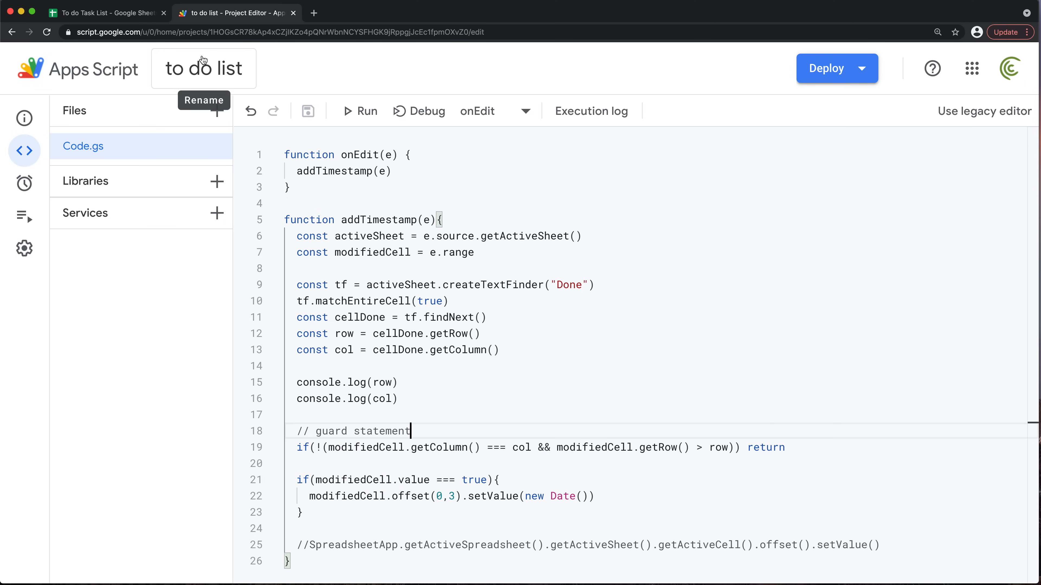
Tick the Edit The Video checkbox in the To do Task List and examine the logs of the resulting onEdit execution
key("ctrl+Tab")
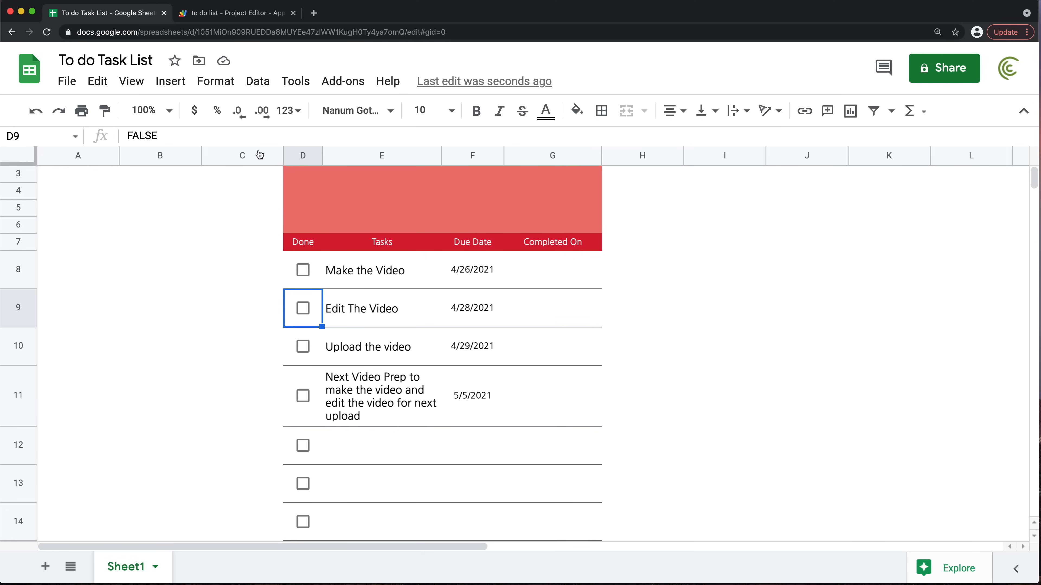
left_click(304, 310)
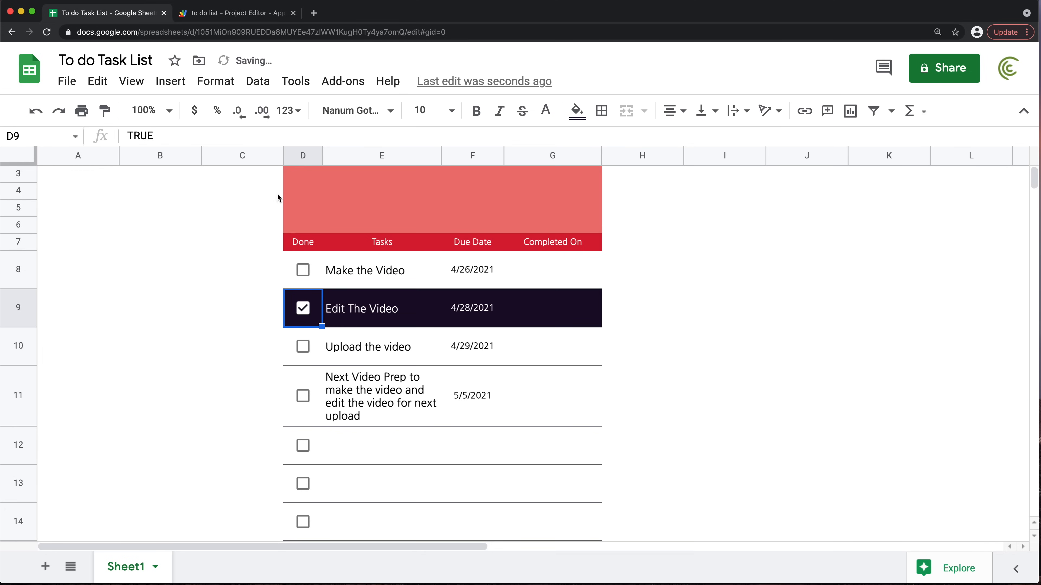
left_click(230, 15)
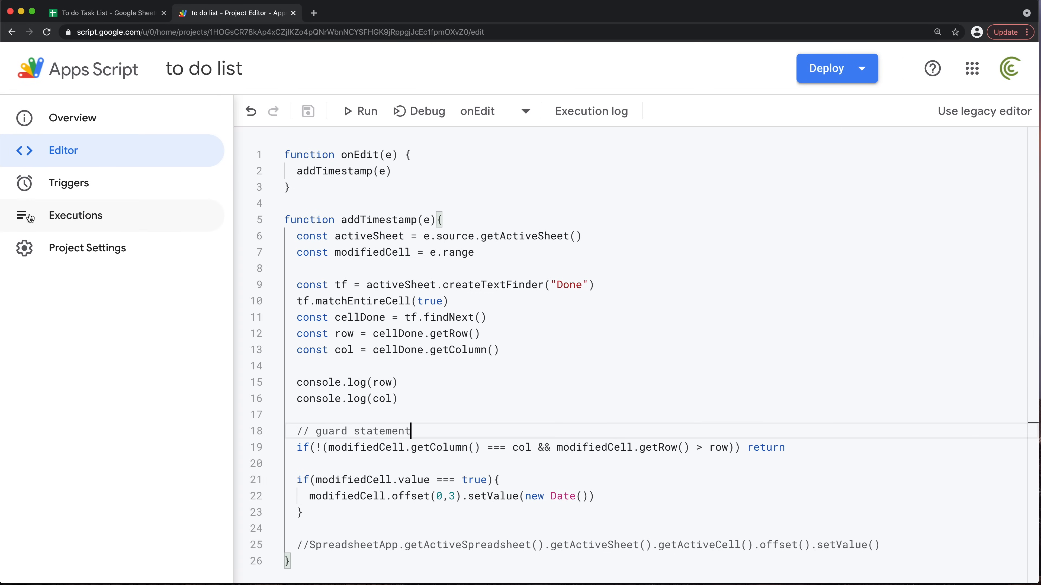
left_click(32, 216)
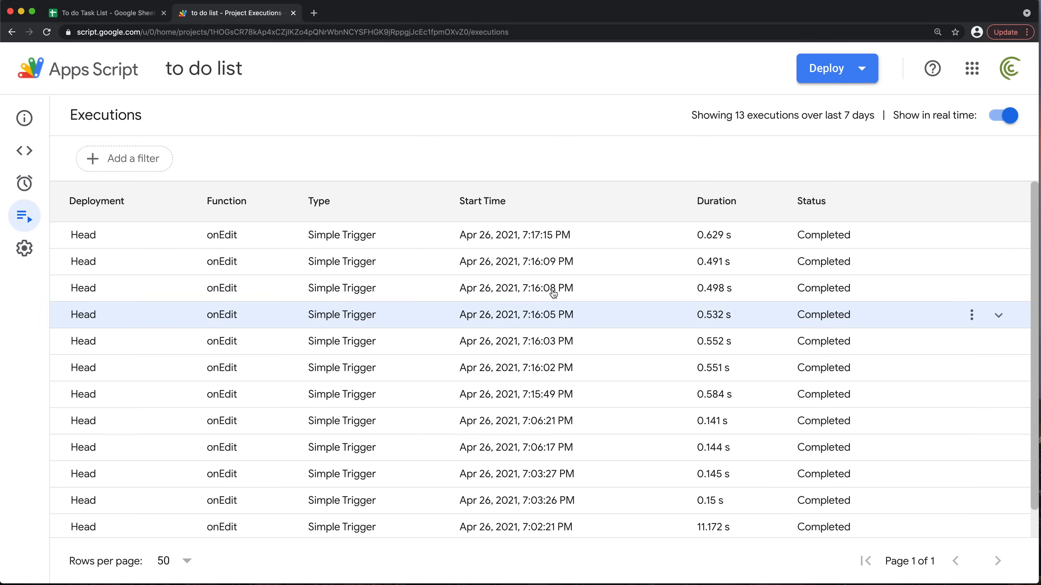
left_click(514, 237)
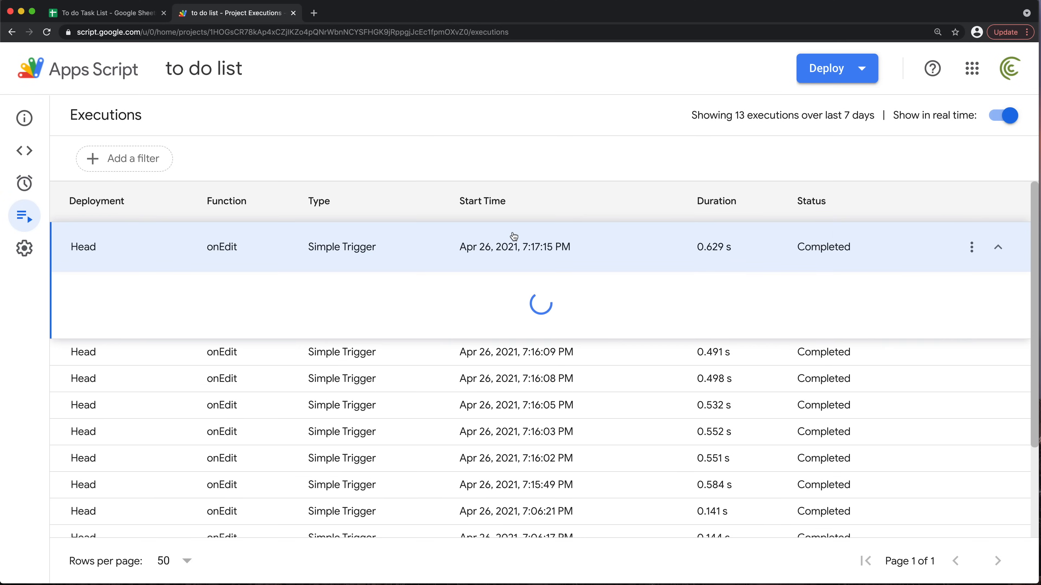
double_click(310, 325)
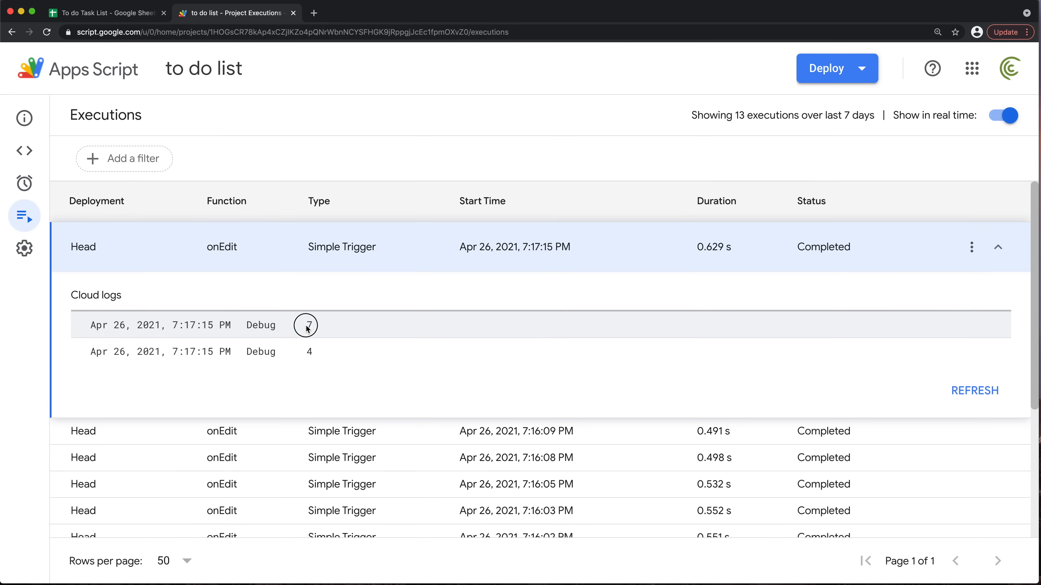
double_click(309, 351)
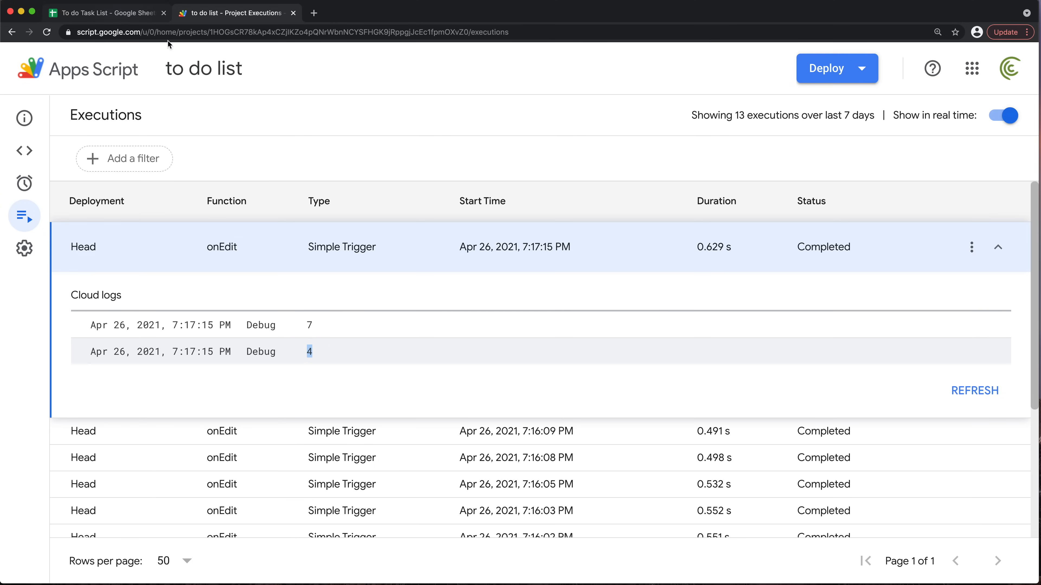
Compare the logged values with row 7 and column D in the To do Task List, and return to Apps Script
left_click(128, 14)
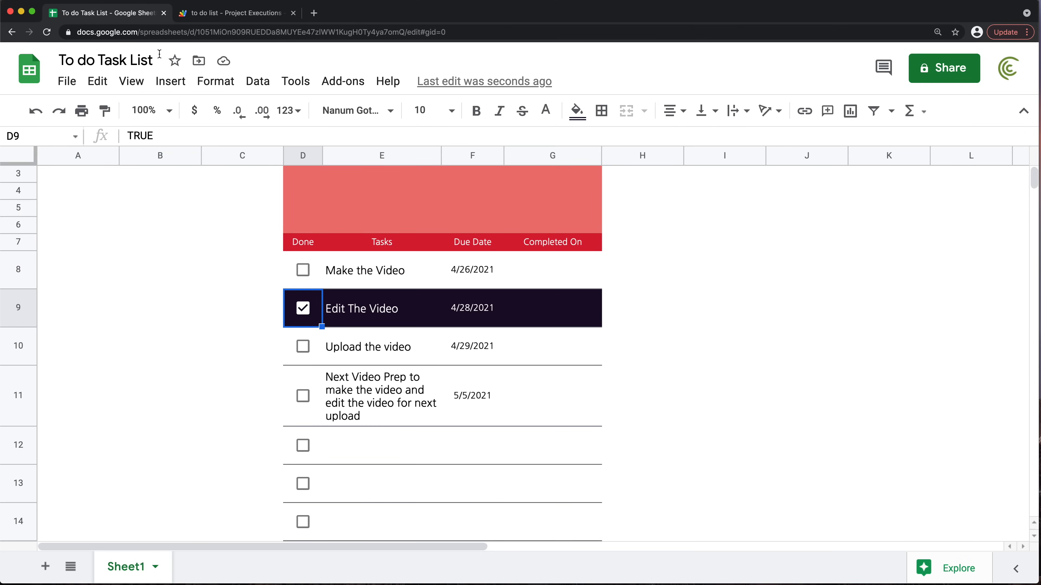
left_click(21, 242)
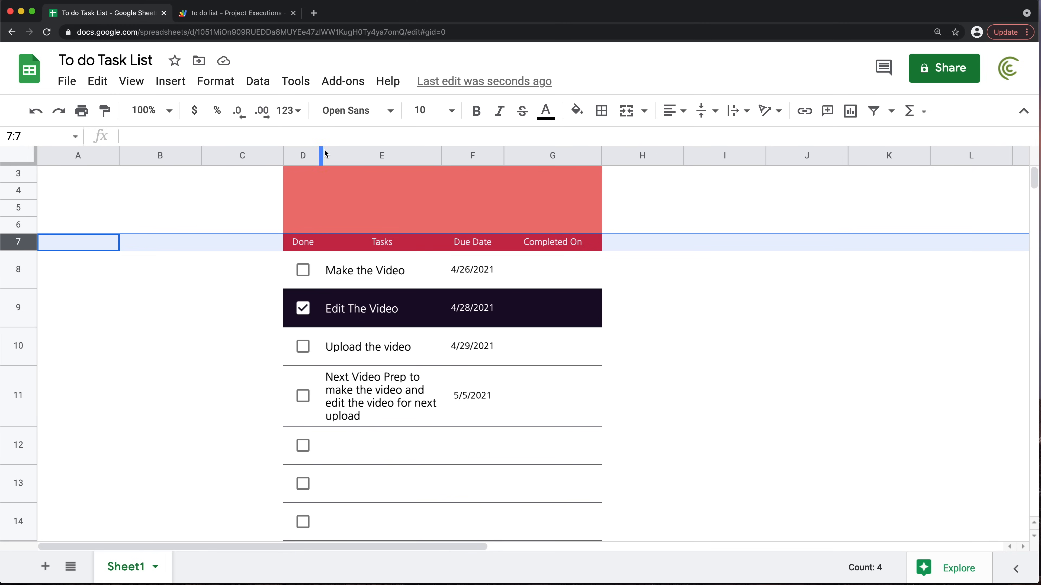
left_click(303, 155)
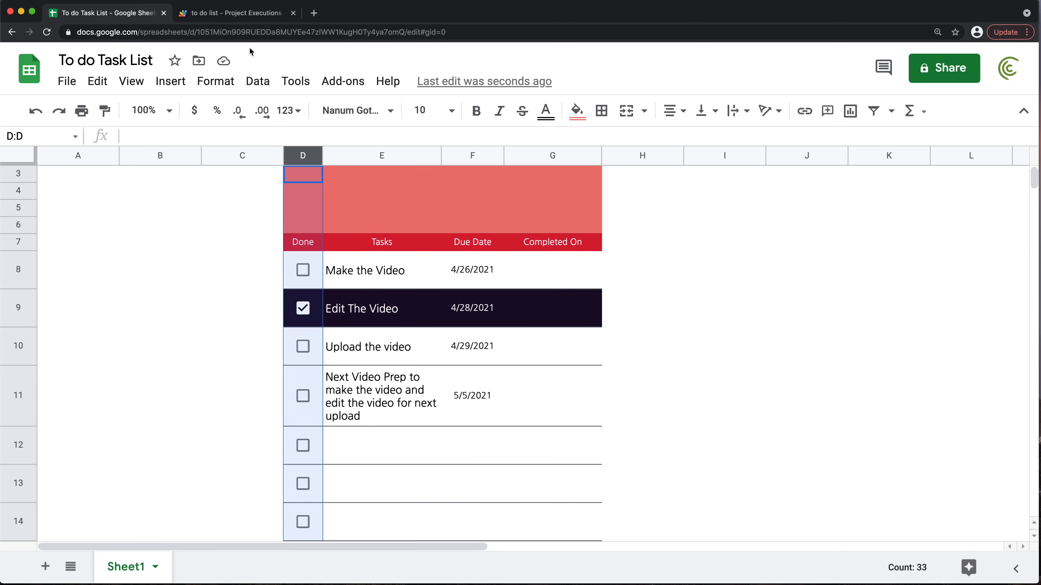
left_click(233, 13)
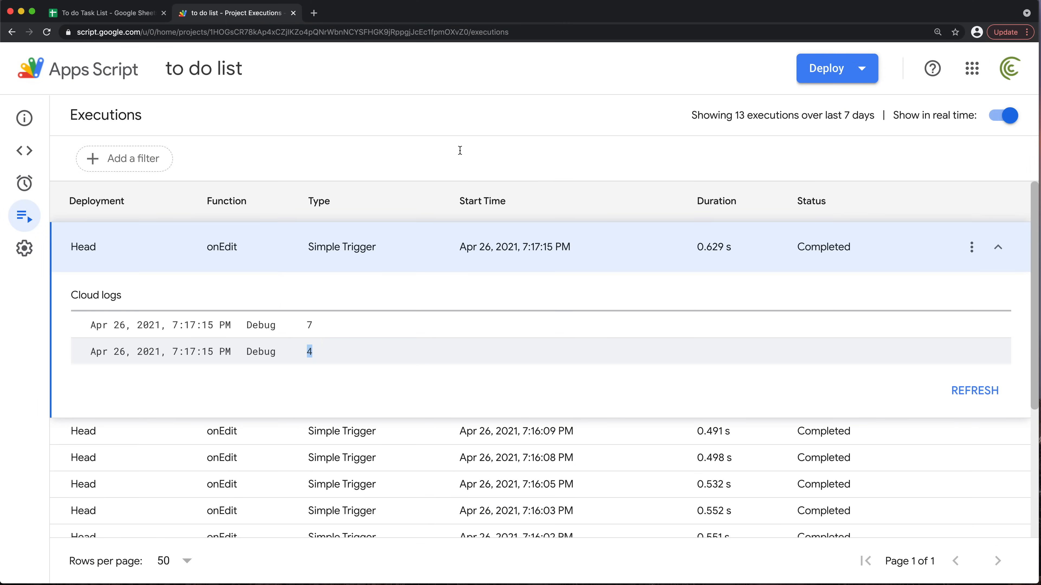
Delete the console.log(row) and console.log(col) lines from the addTimestamp function in the editor
left_click(25, 150)
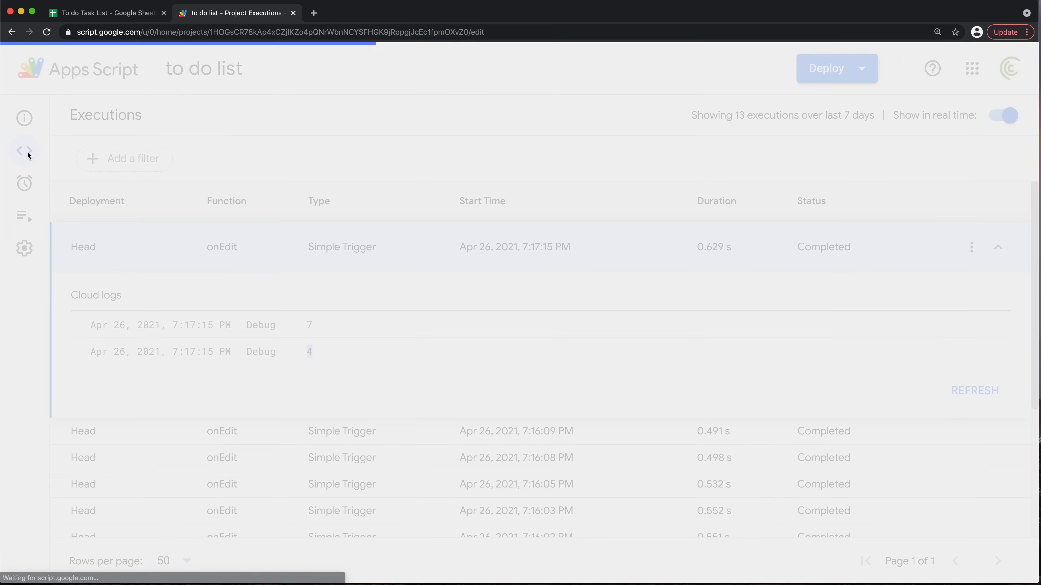
left_click_drag(483, 399, 283, 387)
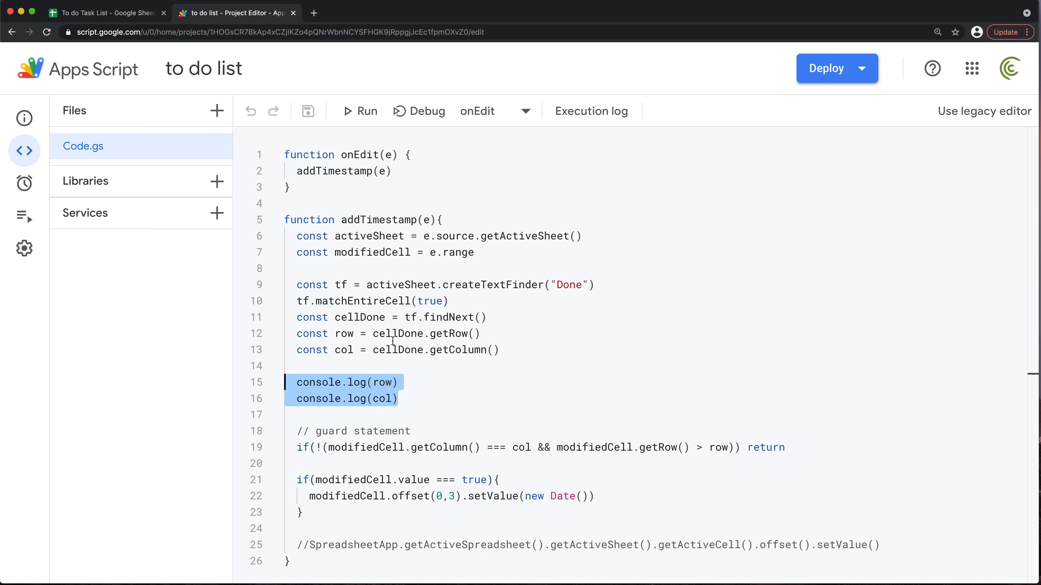
key("BackSpace")
key("BackSpace")
key("BackSpace")
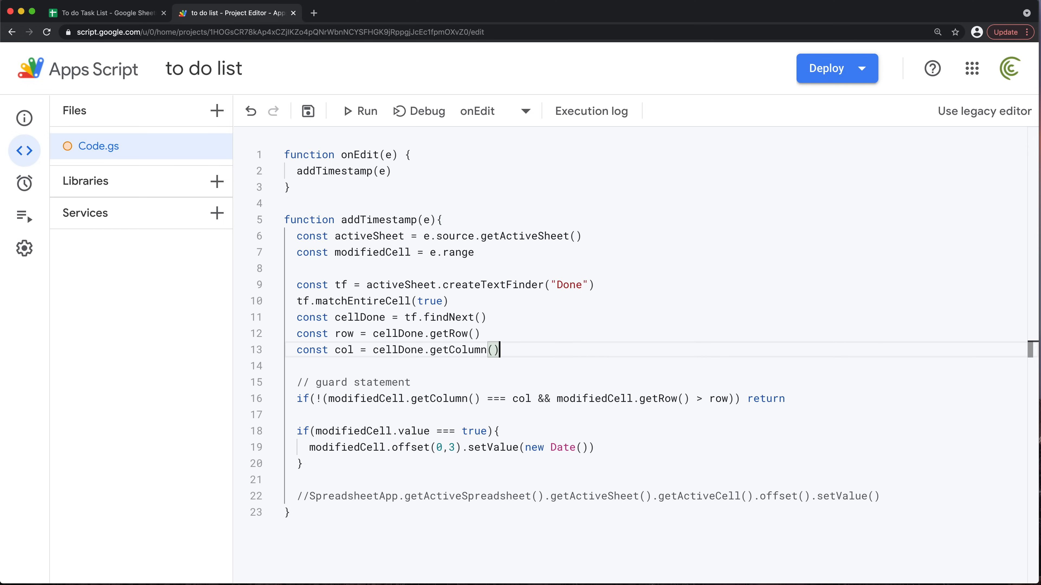
Add console.log("I'm here") on its own line between the guard statement and the modifiedCell.value if block
left_click(328, 413)
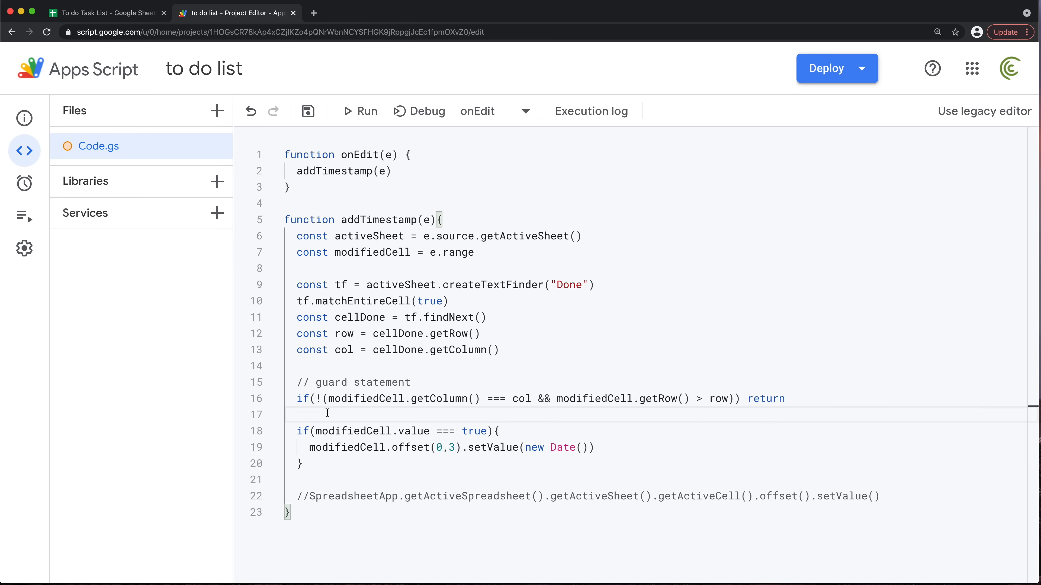
key("Return")
key("Return")
key("Up")
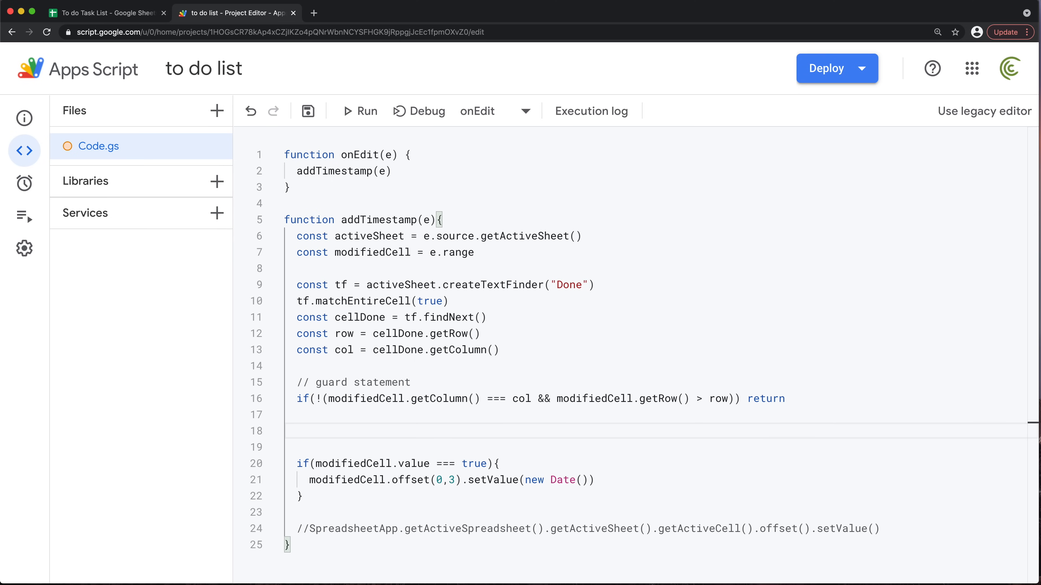
type("console.")
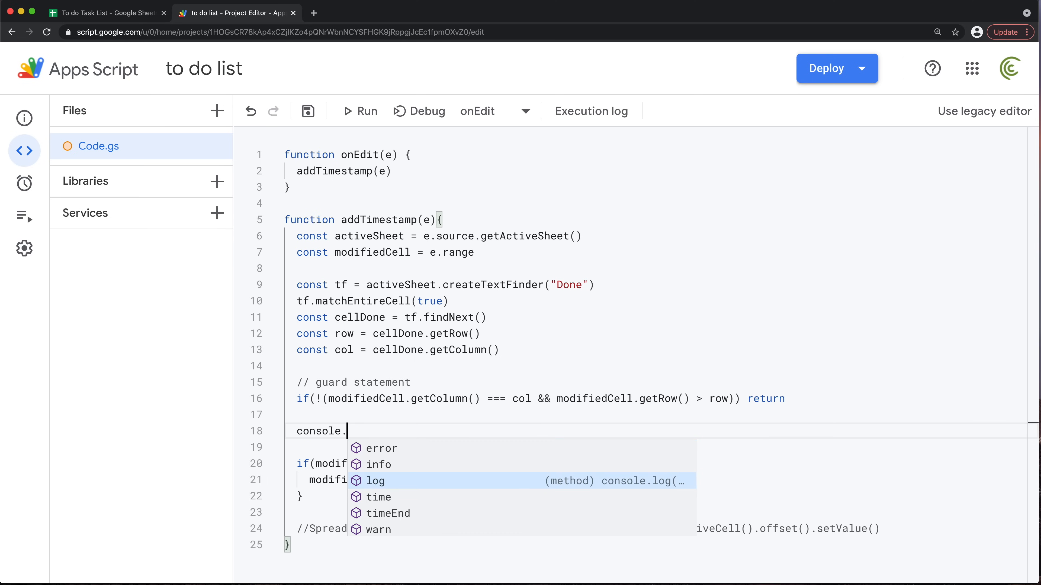
key("Return")
type("(\"I")
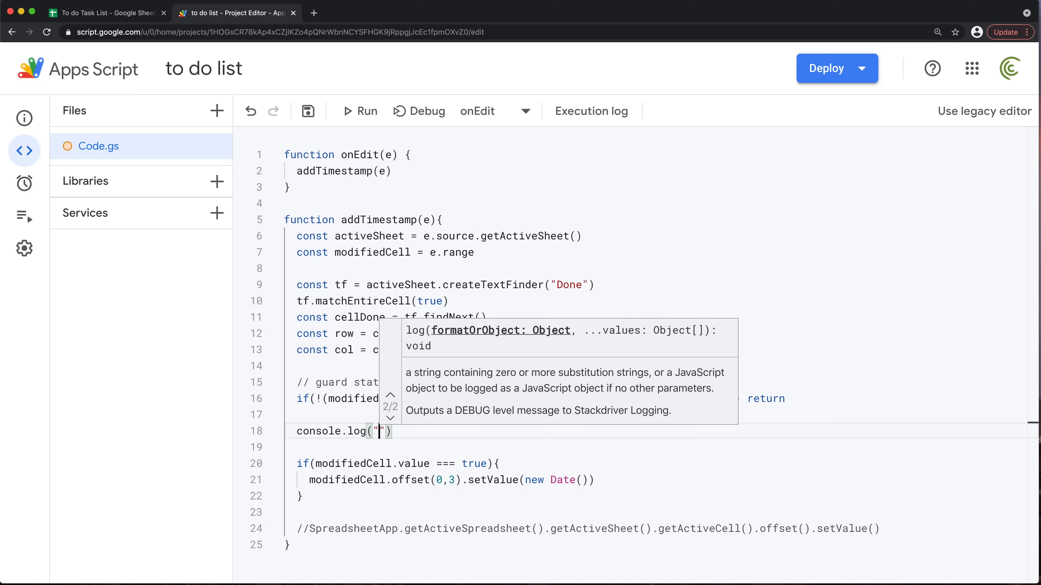
type("'m here")
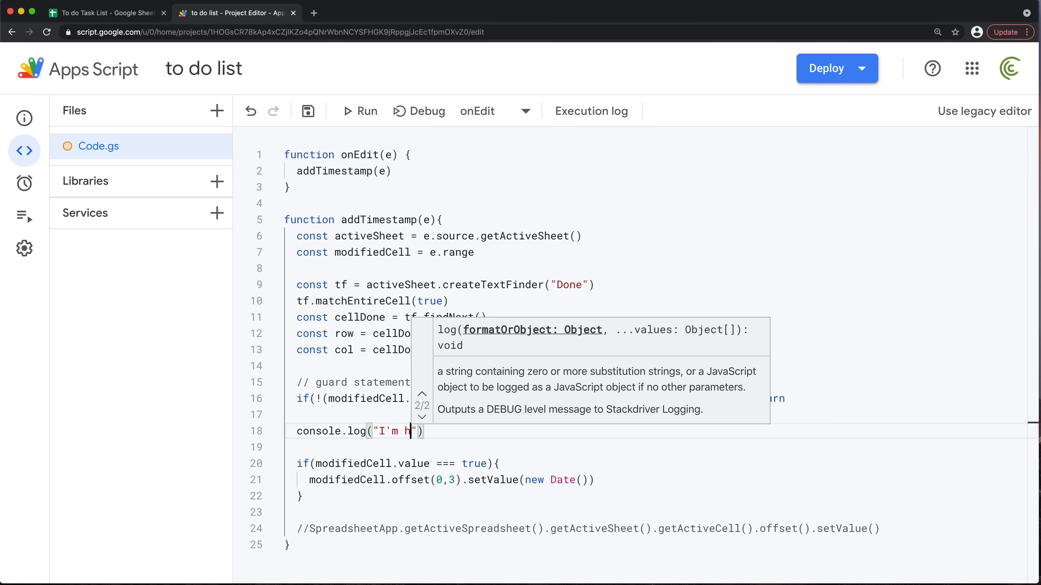
Save the script containing the console.log("I'm here") line and review the guard statement above it
left_click(341, 418)
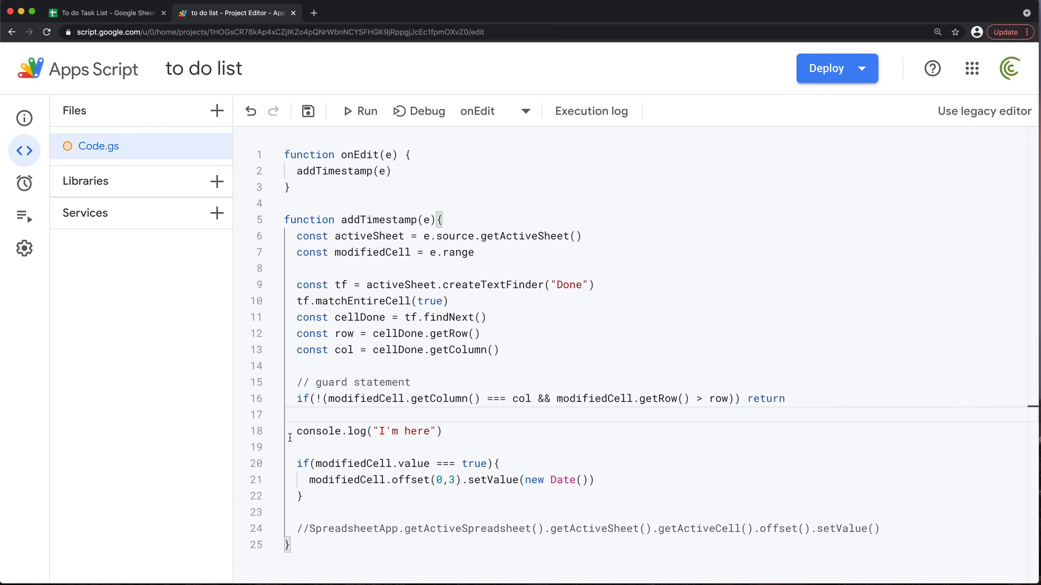
left_click_drag(290, 437, 442, 431)
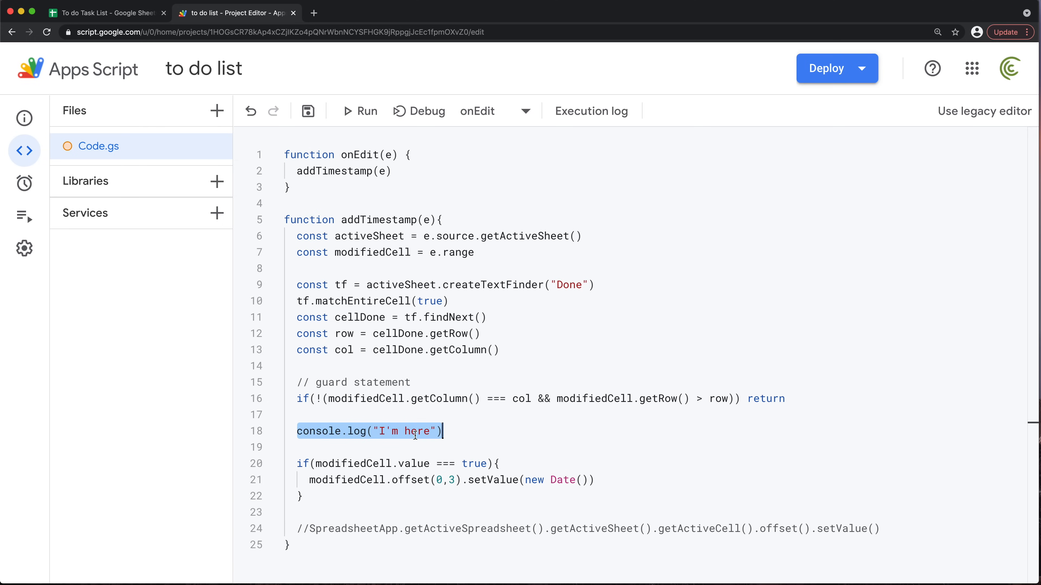
key("ctrl+s")
left_click_drag(310, 401, 763, 383)
left_click(334, 442)
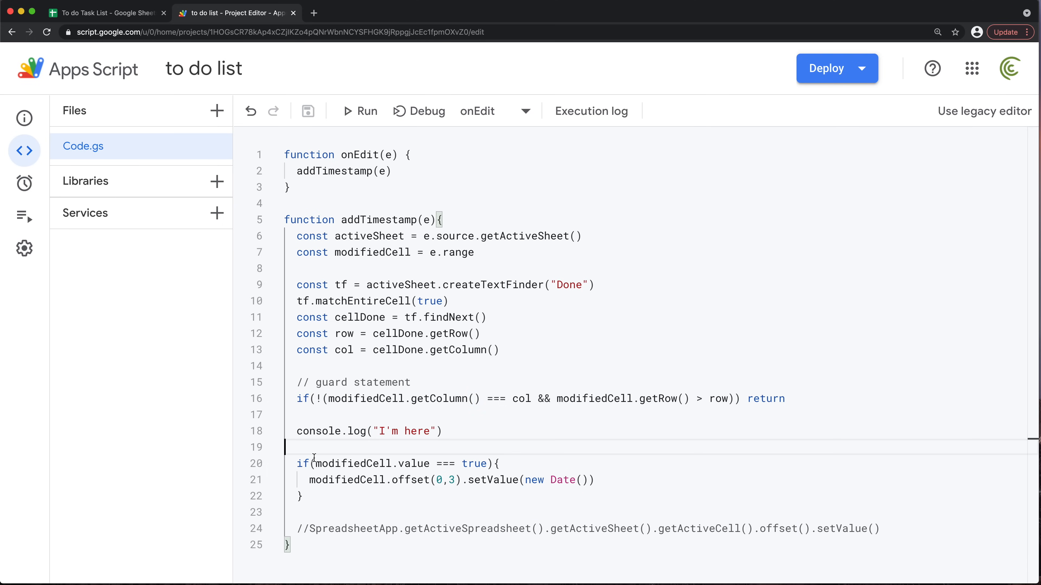
left_click(356, 423)
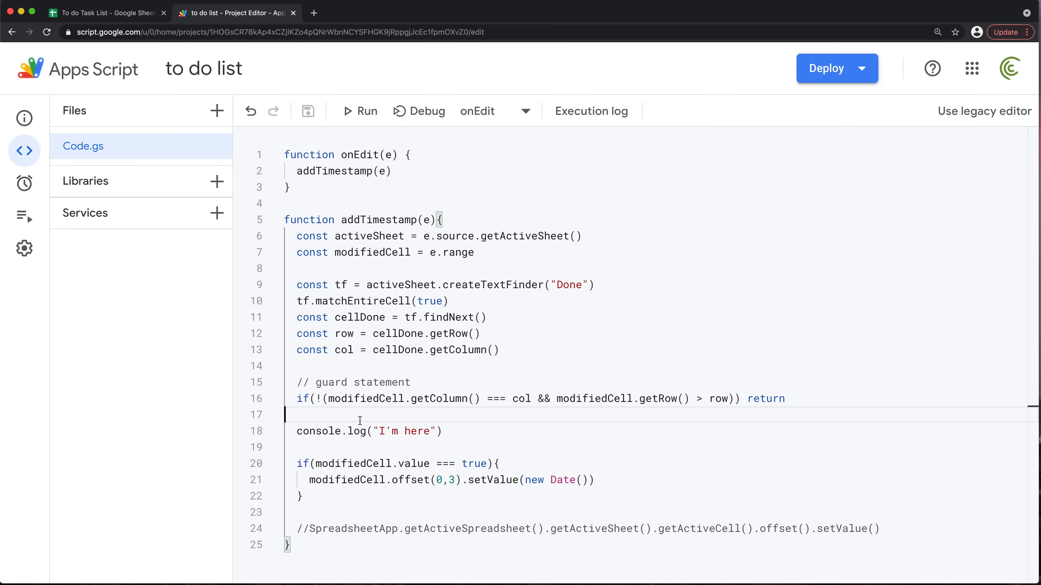
Tick the Upload the video checkbox in the To do Task List and check the latest onEdit execution's log for the "I'm here" message
left_click(92, 13)
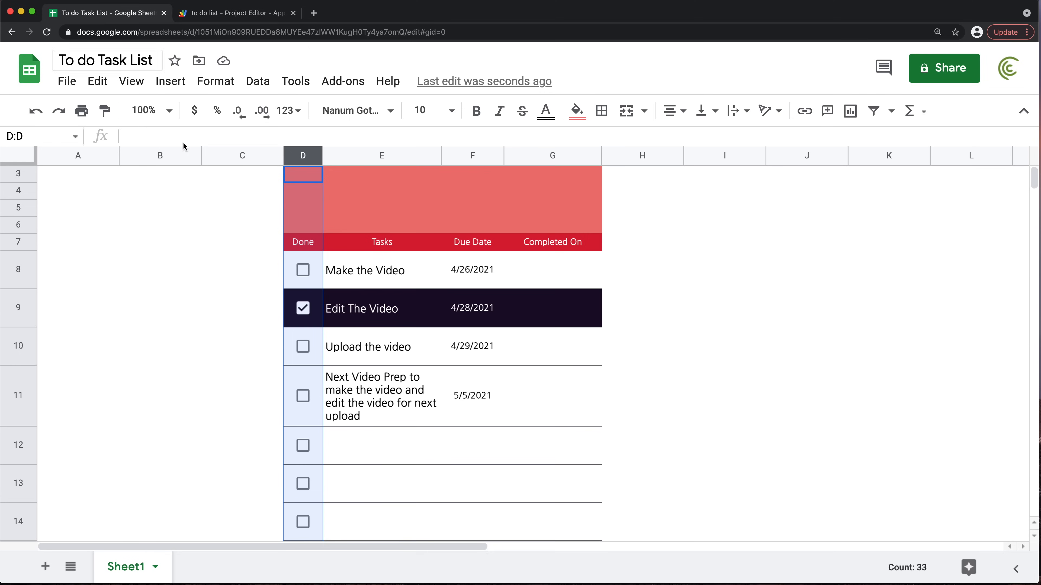
left_click(304, 349)
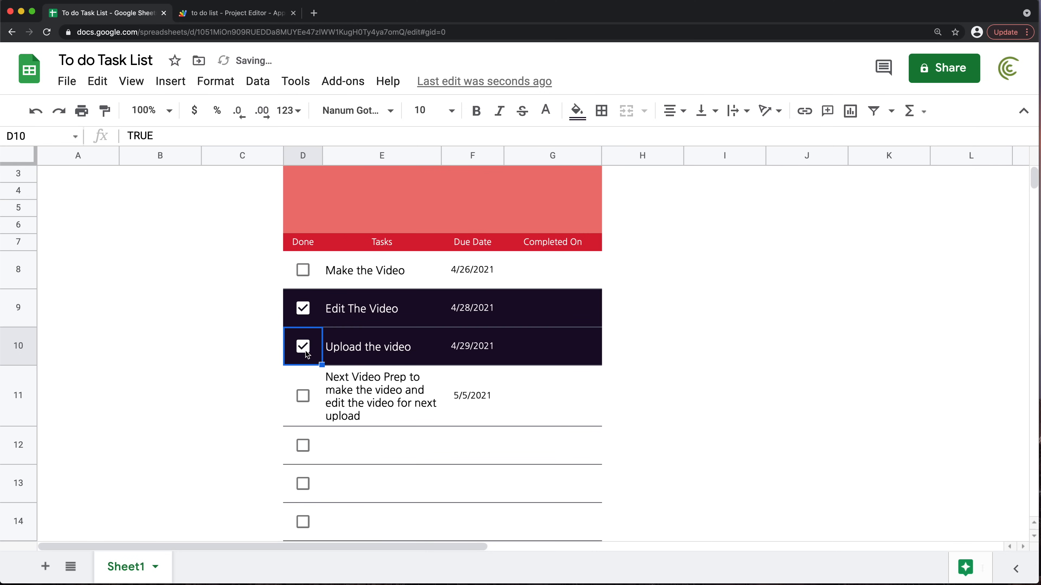
left_click(231, 17)
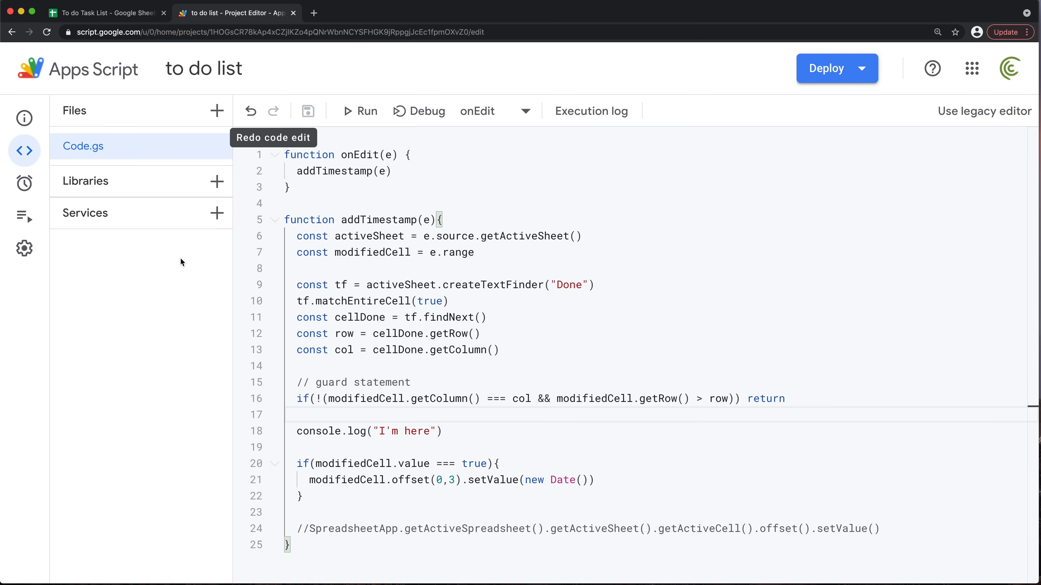
left_click(25, 214)
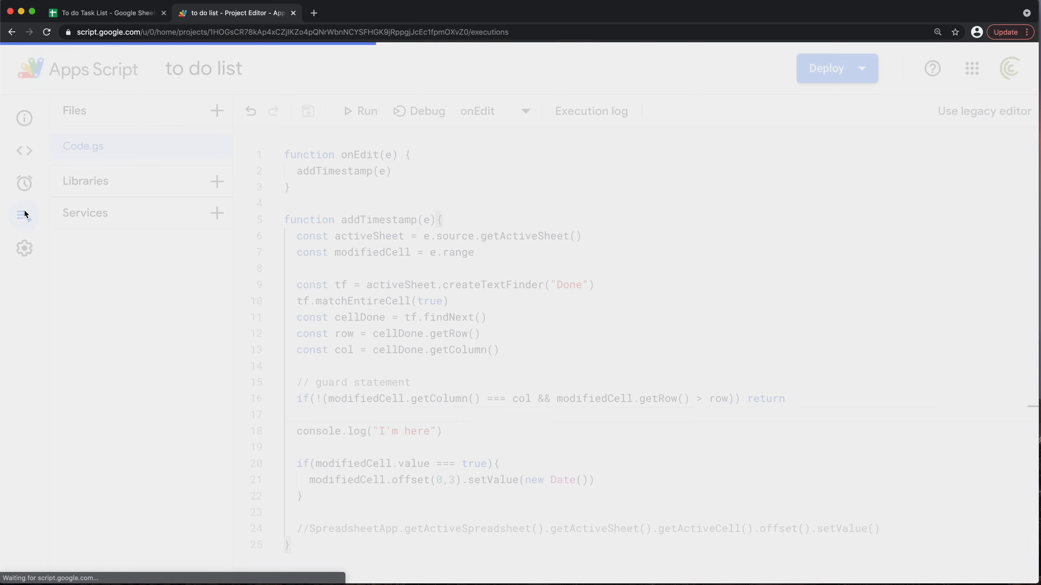
left_click(484, 237)
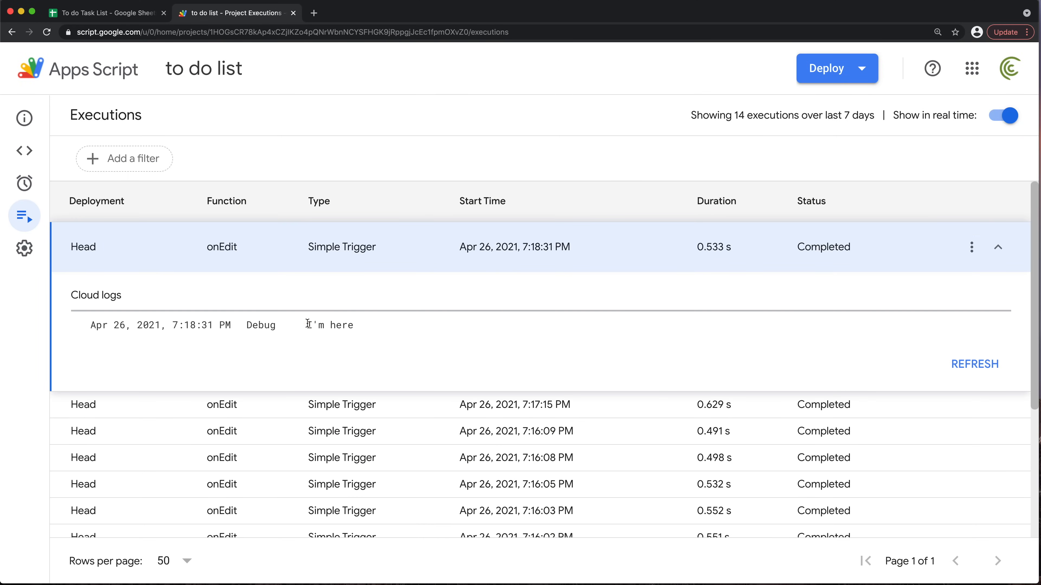
left_click_drag(308, 323, 396, 325)
left_click(31, 144)
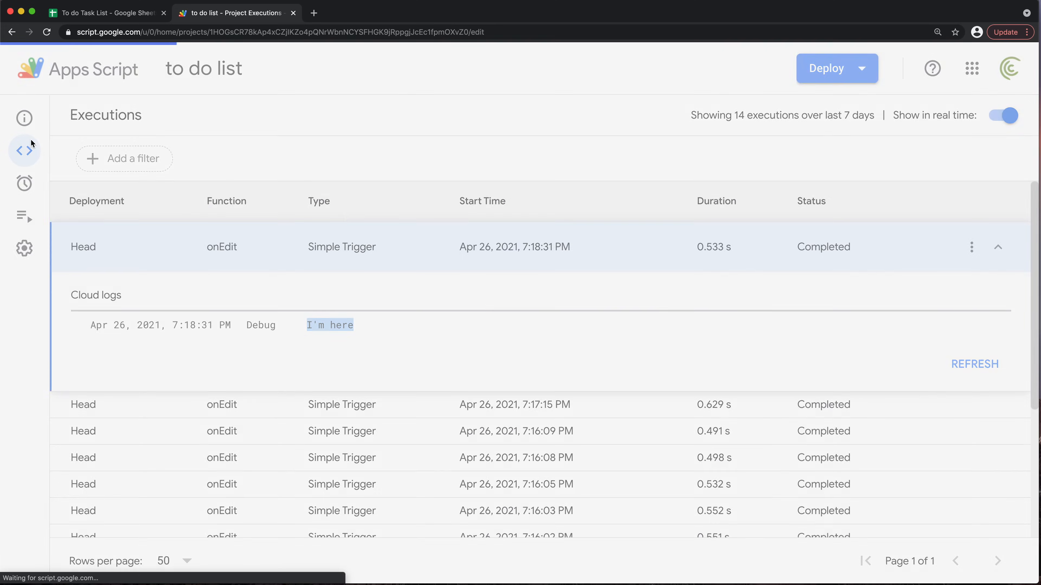
Replace the "I'm here" argument of console.log with modifiedCell.value from the if condition, and save the script
left_click(437, 431)
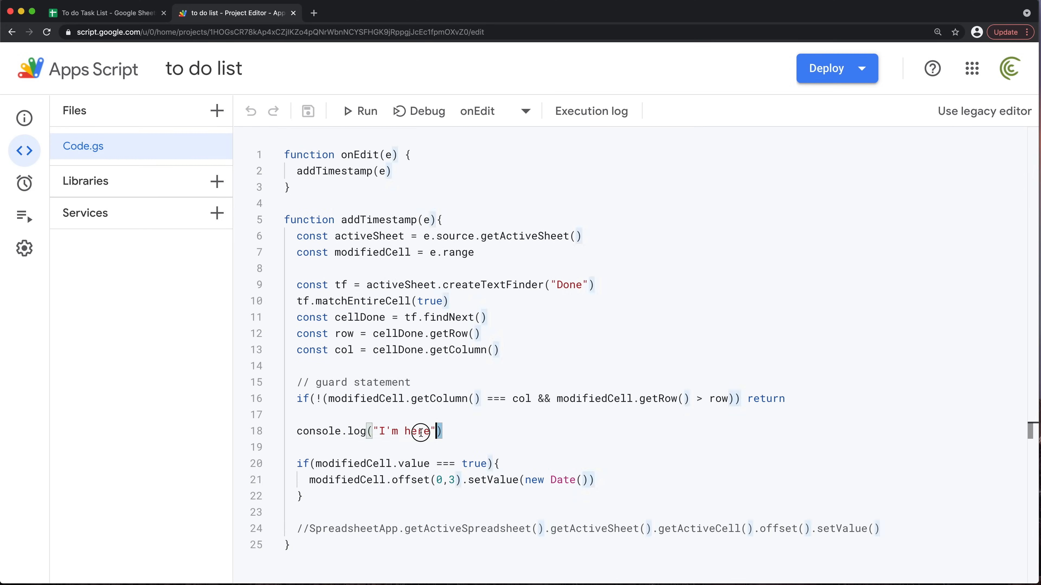
left_click_drag(441, 431, 284, 431)
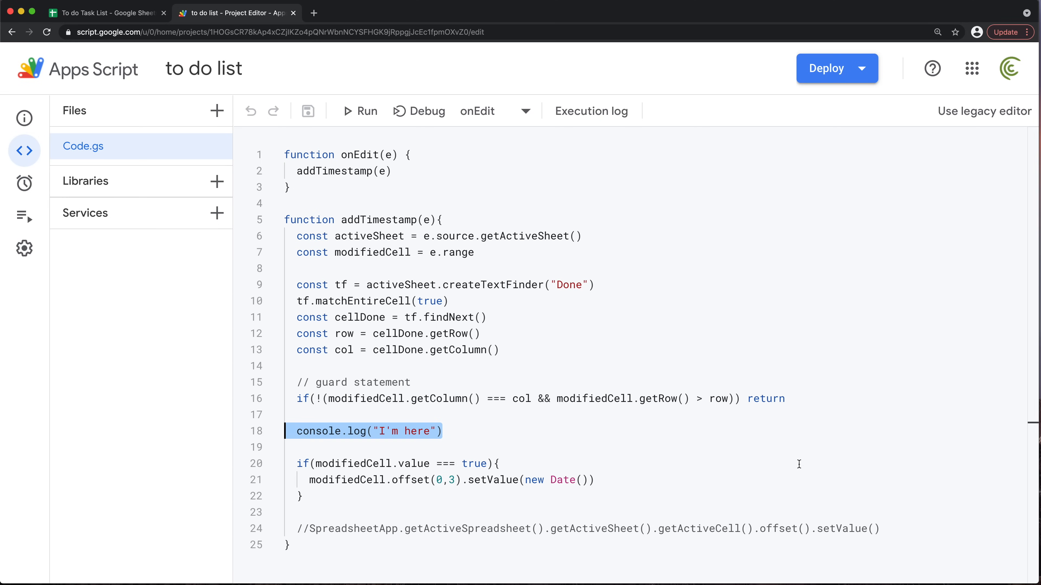
left_click_drag(303, 464, 523, 504)
left_click(366, 464)
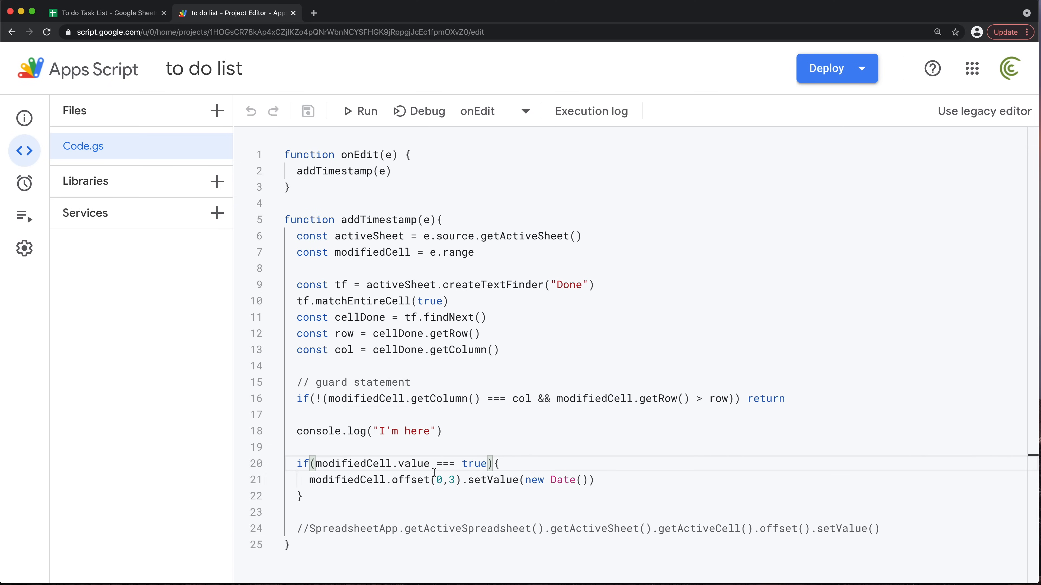
mouse_move(317, 465)
left_mouse_down()
mouse_move(487, 463)
mouse_move(320, 470)
left_mouse_up()
key("ctrl+c")
left_click(398, 466)
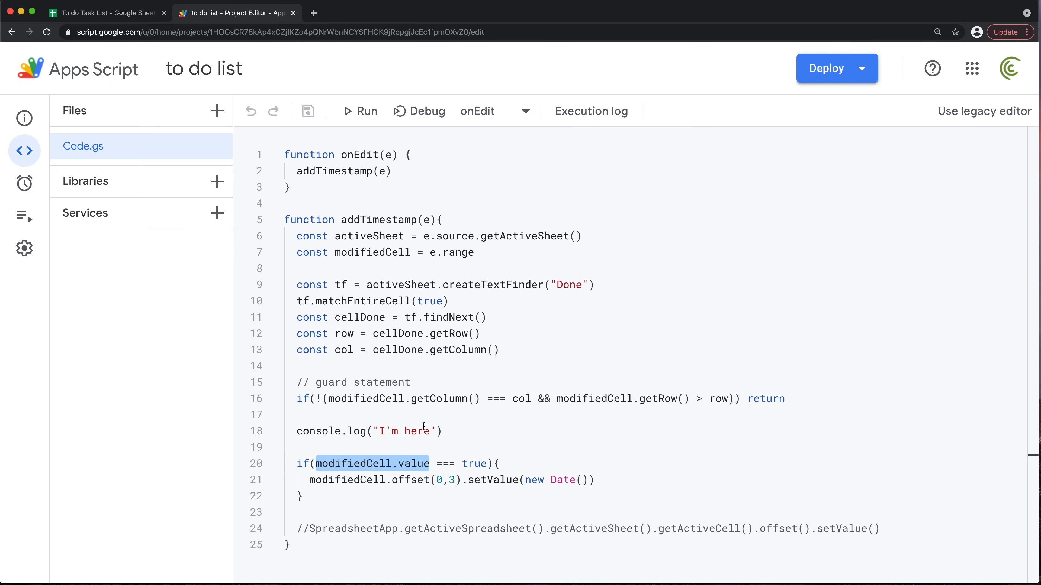
left_click_drag(437, 431, 371, 431)
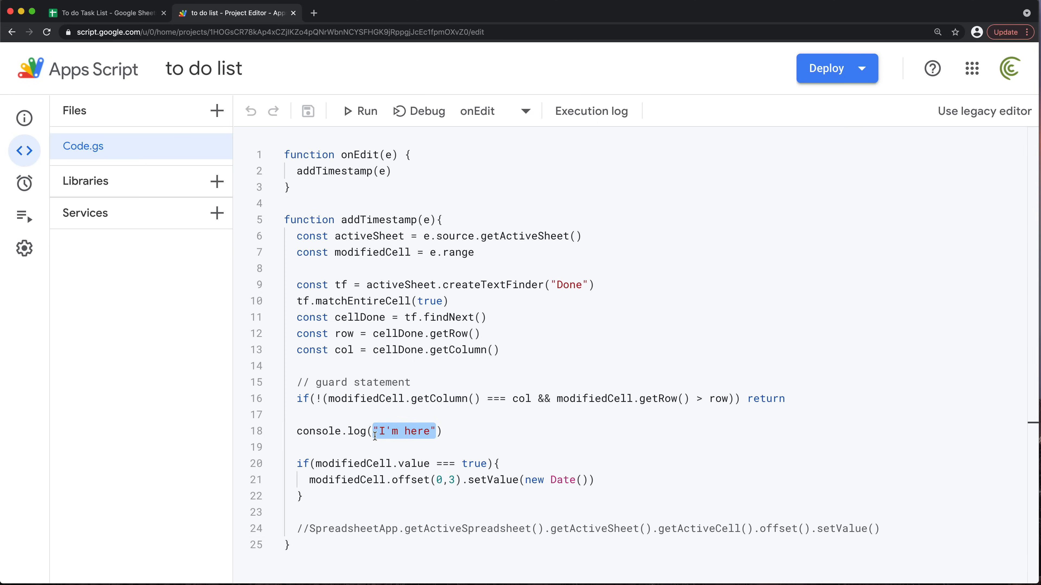
key("ctrl+v")
left_click(391, 447)
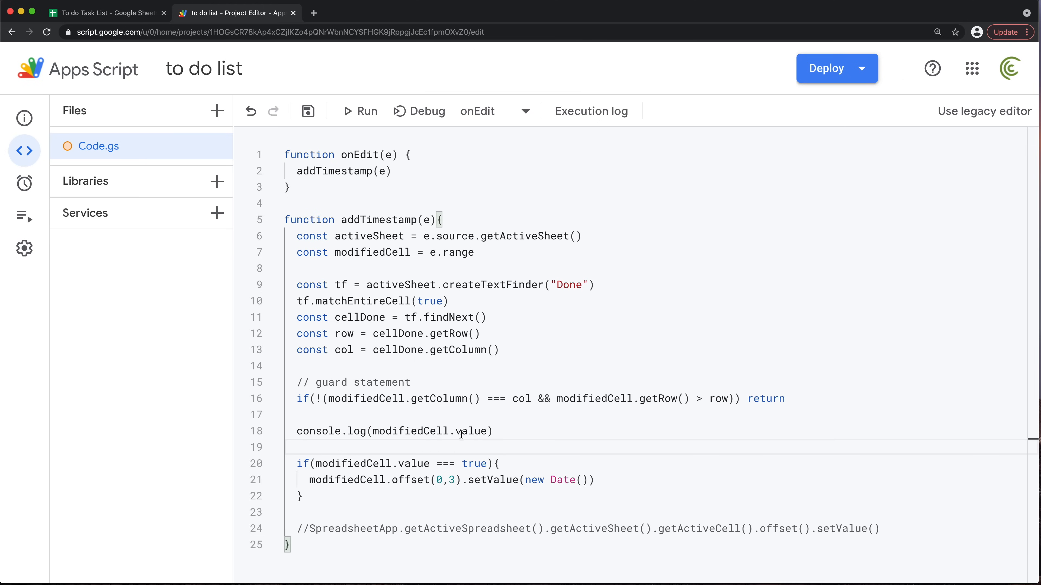
key("ctrl+s")
Tick the Next Video Prep checkbox in the To do Task List and examine the value logged by the resulting onEdit execution
double_click(409, 463)
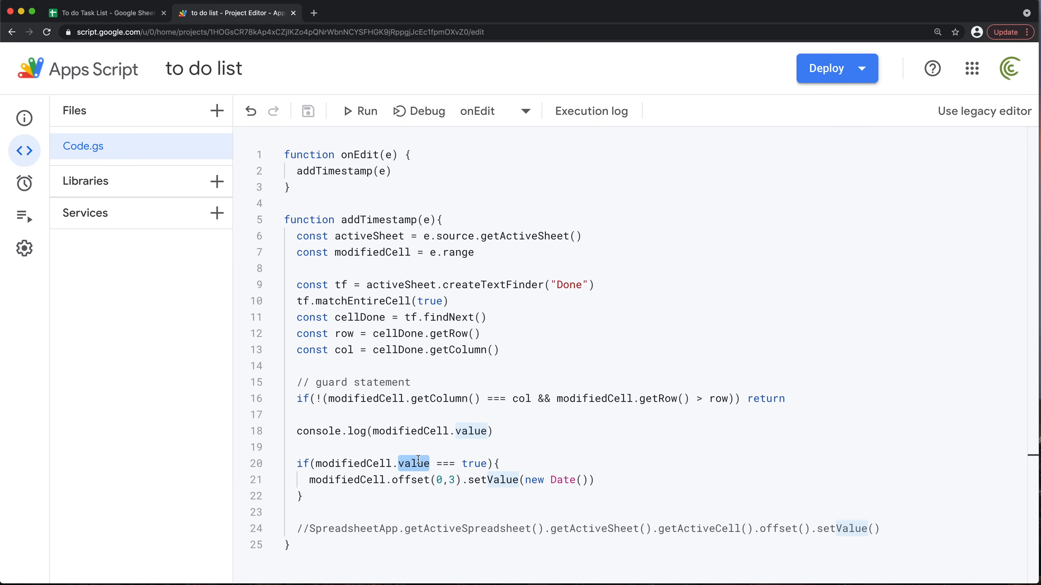
double_click(418, 460)
left_click(380, 440)
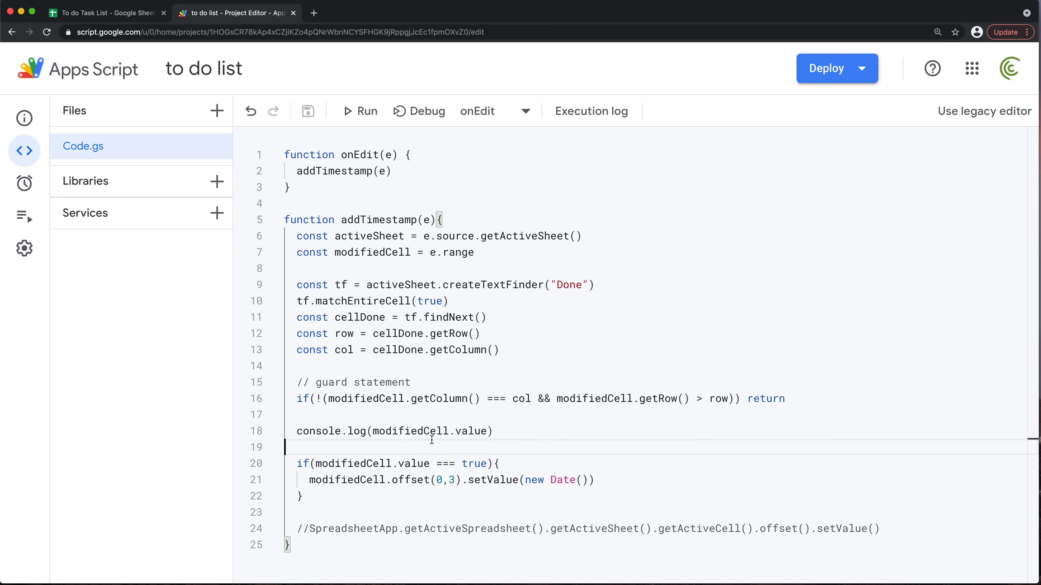
left_click(125, 17)
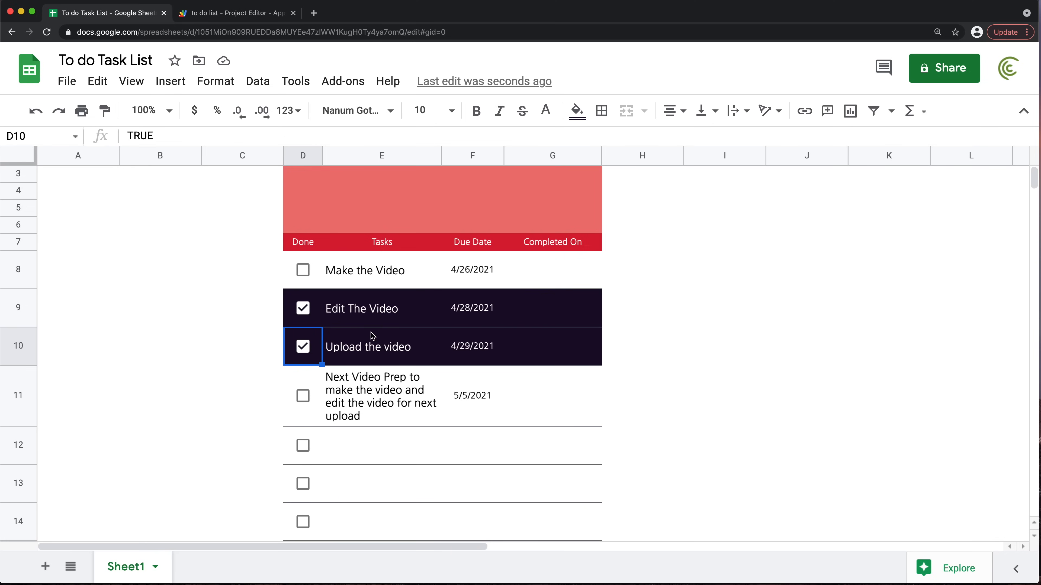
left_click(303, 395)
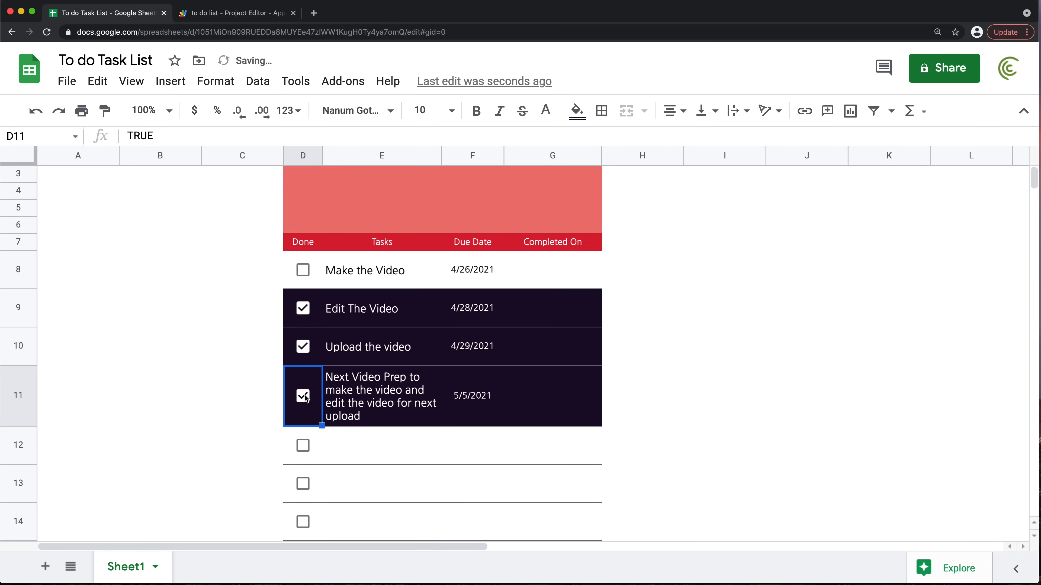
left_click(226, 16)
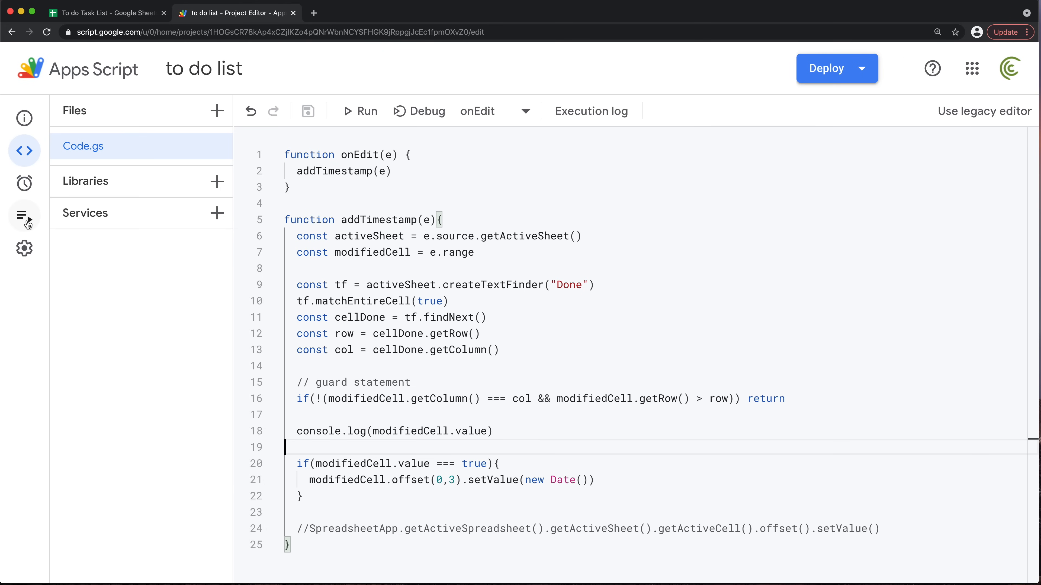
left_click(28, 223)
left_click(362, 237)
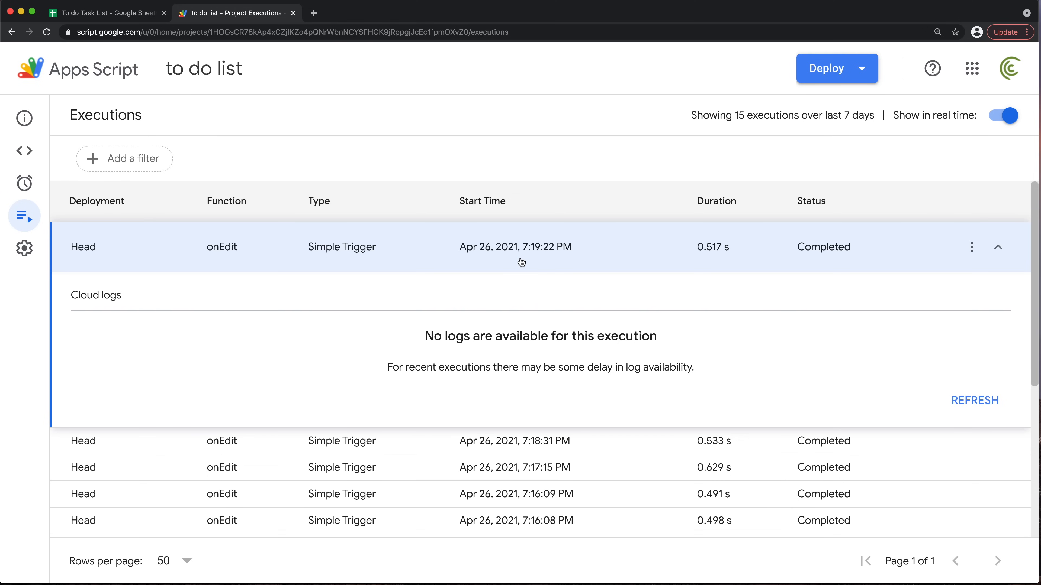
left_click(522, 262)
left_click(549, 244)
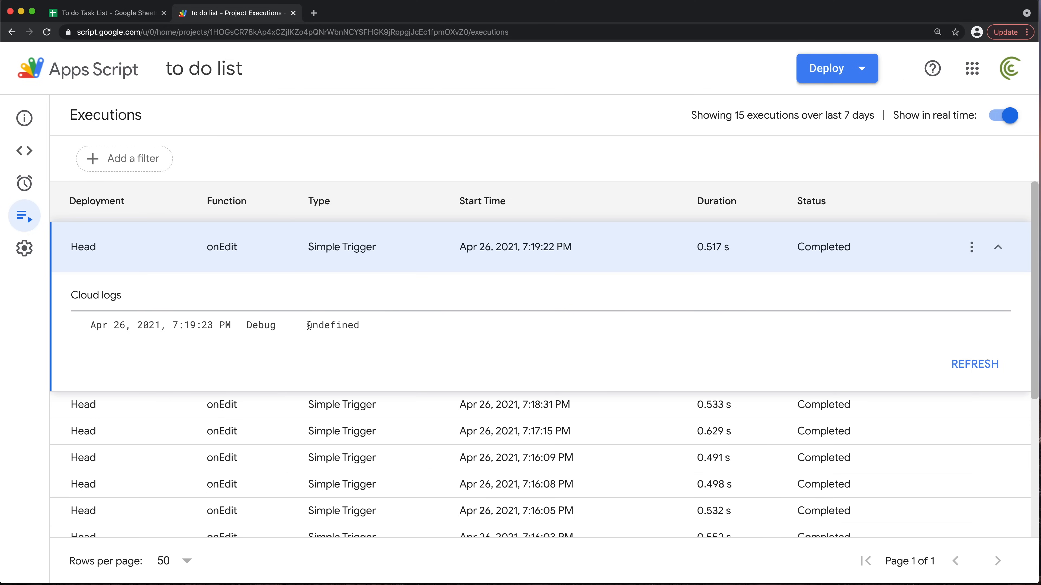
double_click(331, 326)
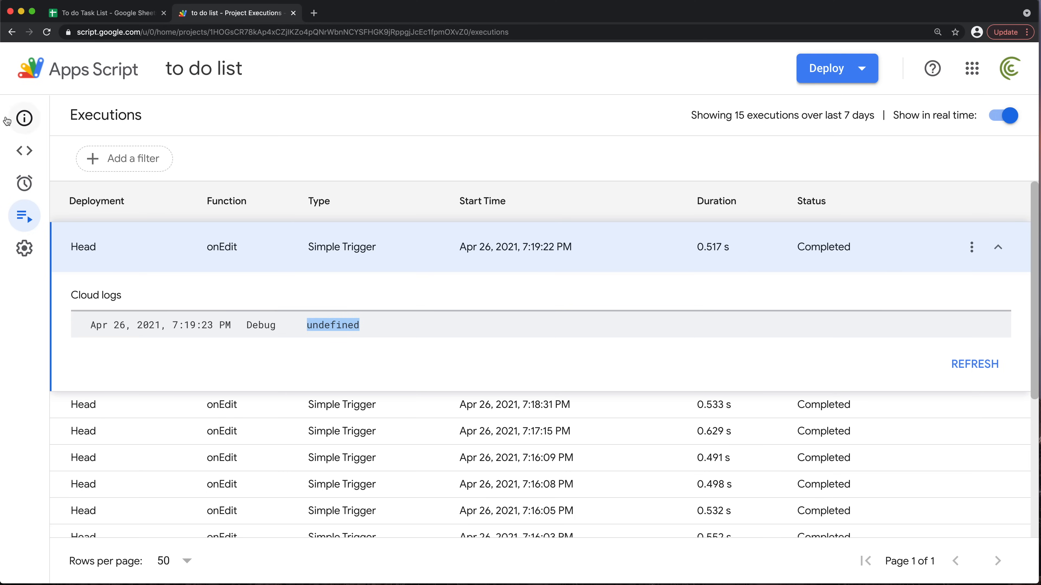
Review modifiedCell.value and the onEdit event parameter in the code, and open the Apps Script Event Objects guide in a new browser tab
left_click(26, 150)
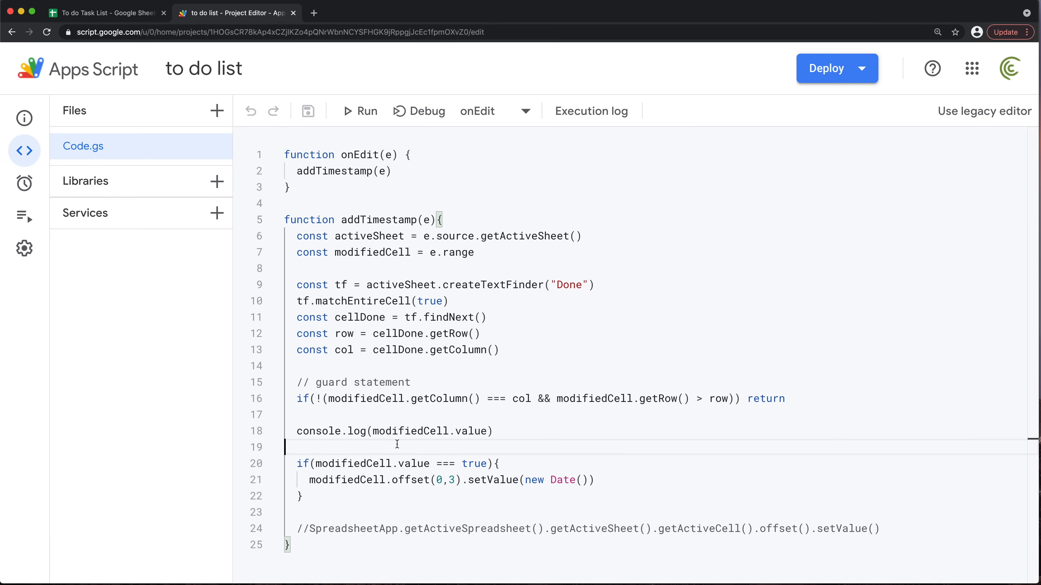
double_click(470, 432)
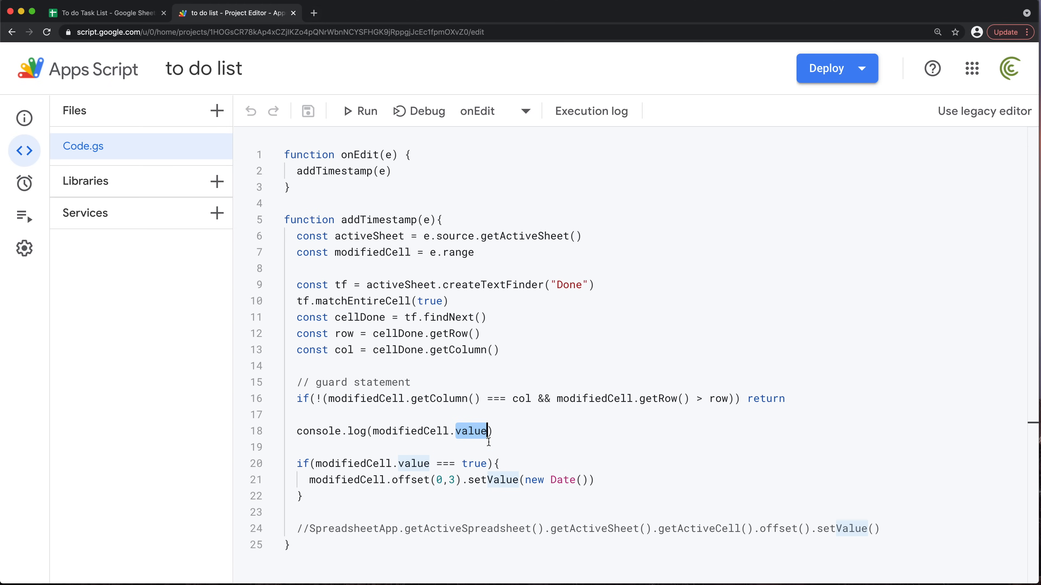
left_click_drag(381, 159, 398, 153)
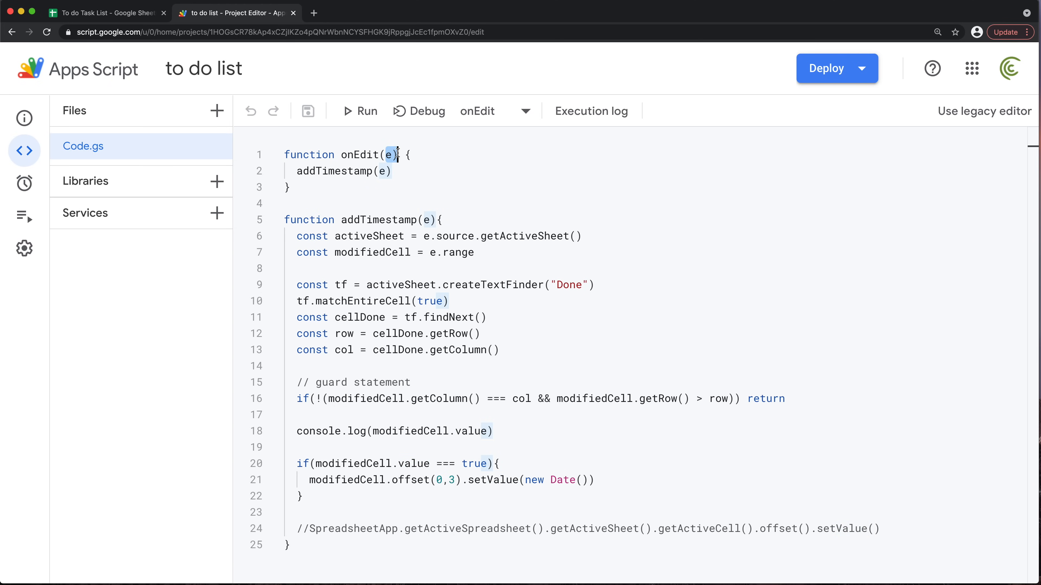
left_click(315, 13)
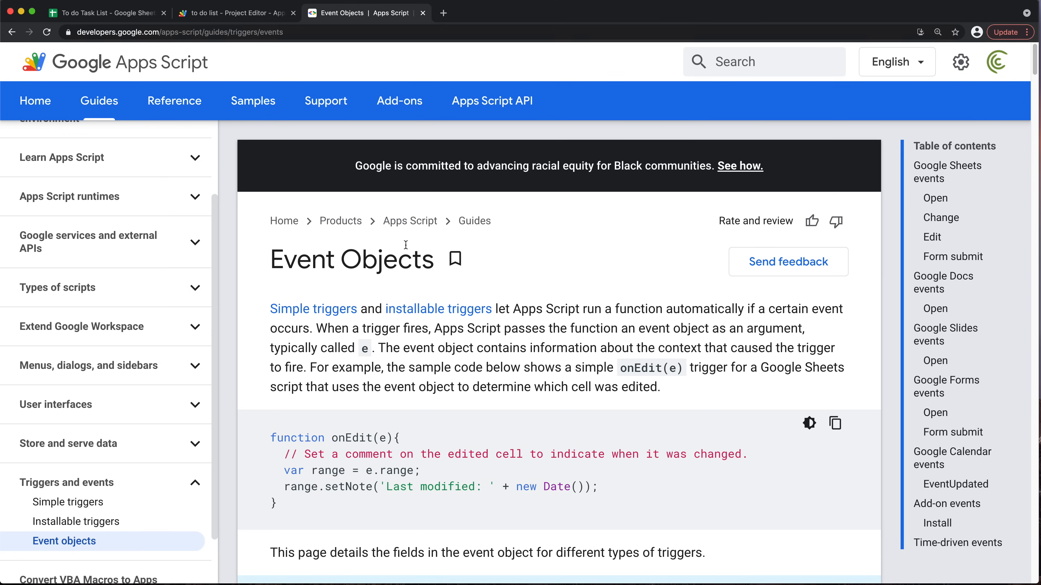
left_click_drag(275, 258, 448, 258)
left_click(543, 289)
Read through the Google Sheets events in the Event Objects guide and find the fields of the Edit event
scroll(427, 305, "down", 1)
scroll(427, 304, "down", 8)
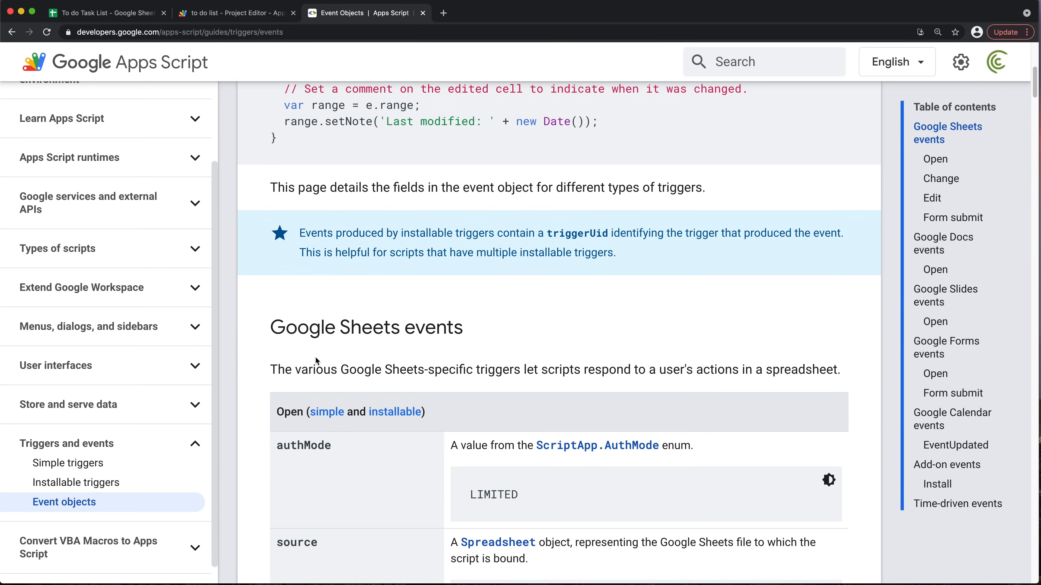
left_click_drag(286, 328, 446, 328)
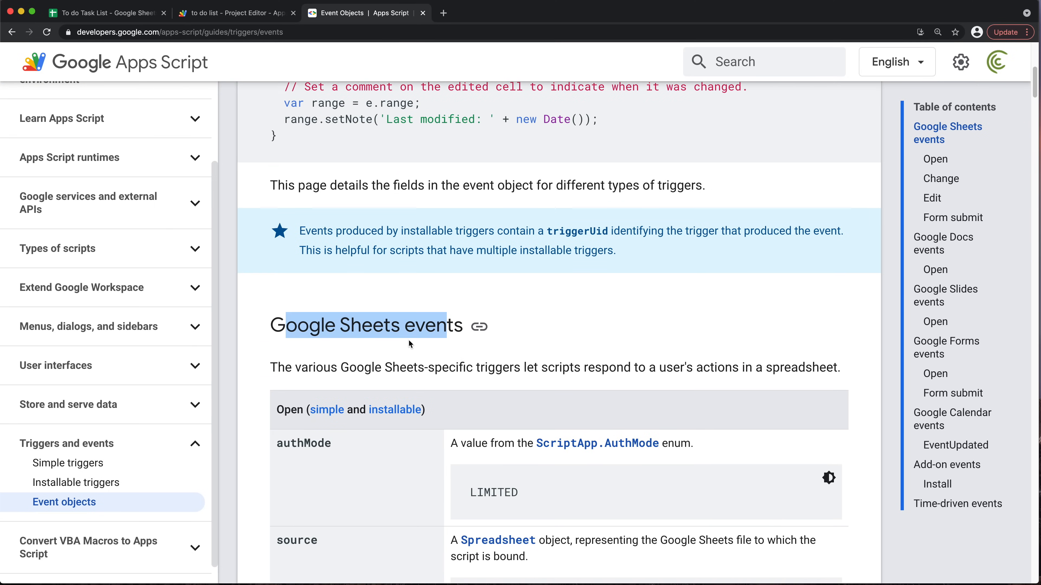
scroll(333, 336, "down", 2)
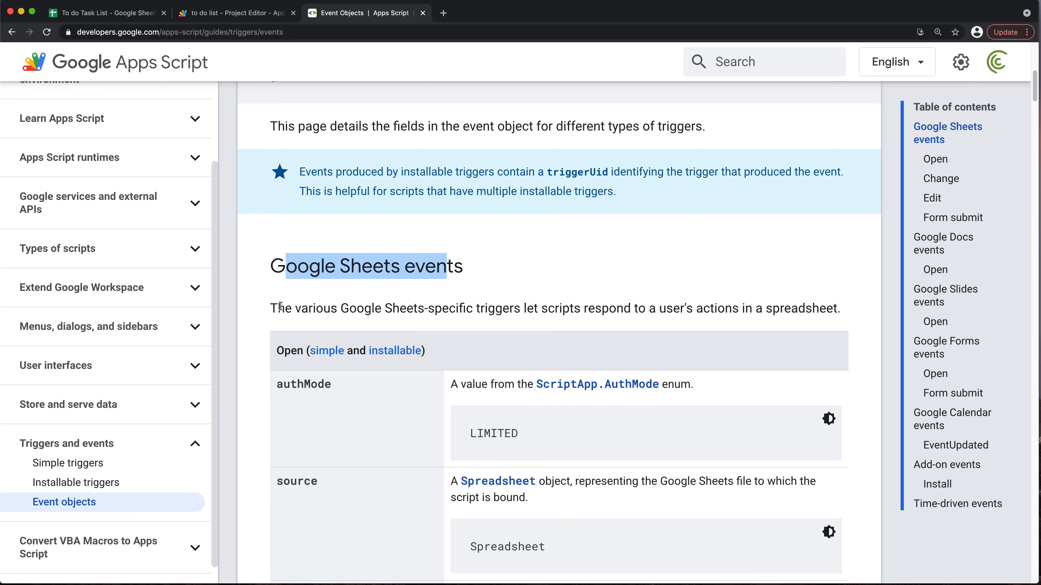
scroll(426, 287, "down", 4)
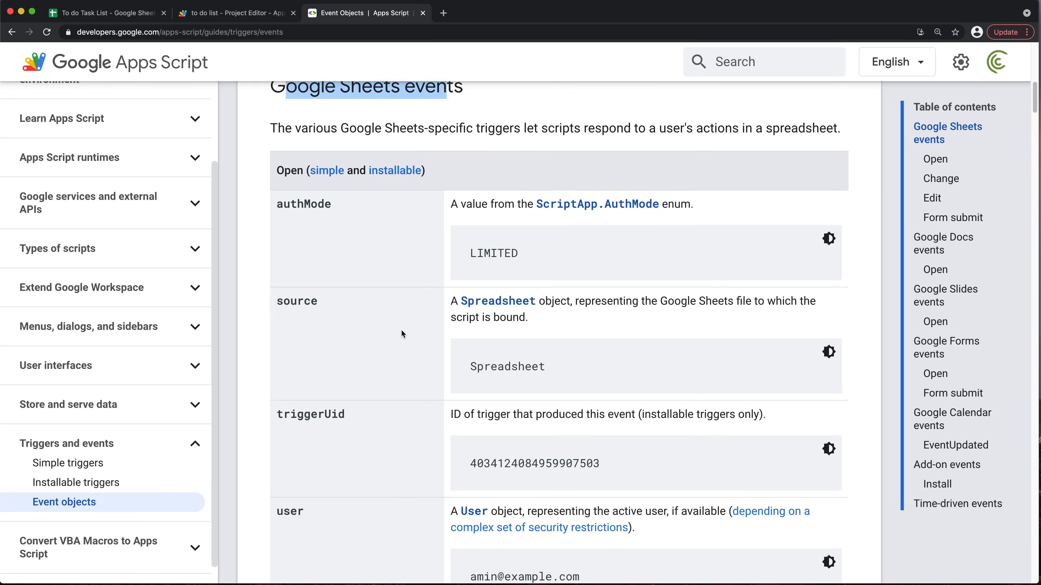
scroll(402, 334, "down", 12)
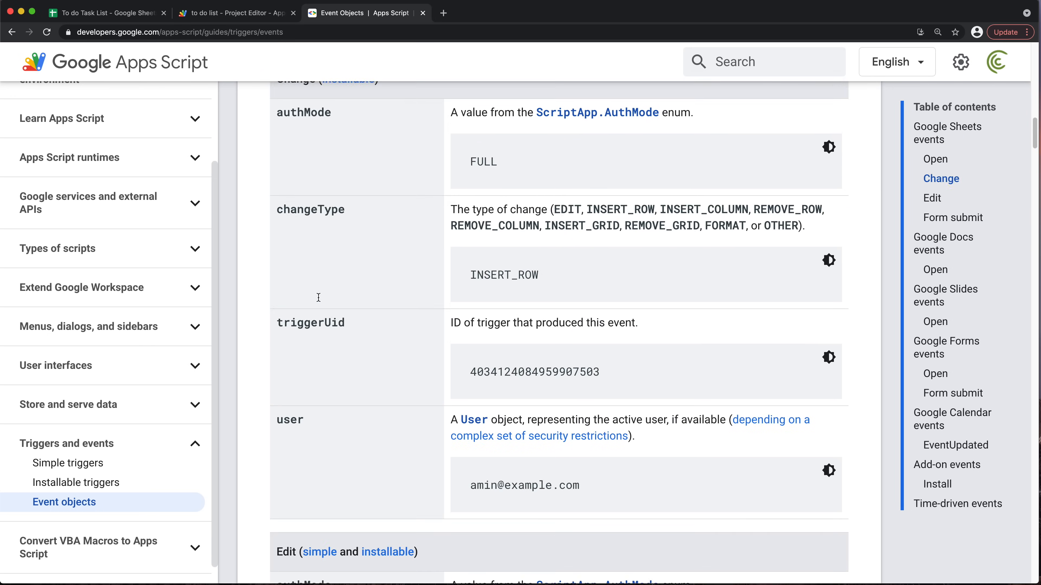
scroll(323, 305, "down", 6)
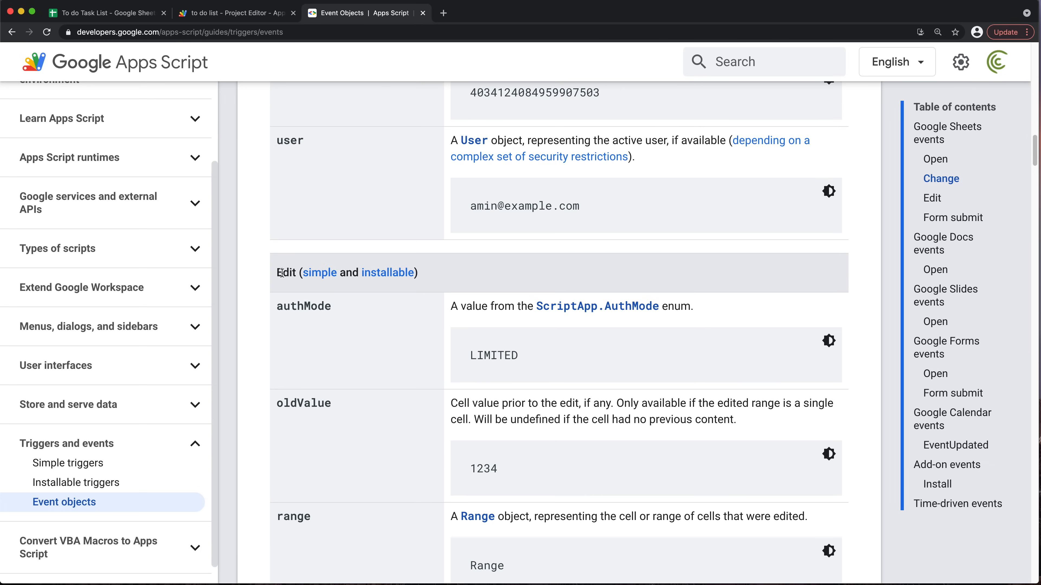
left_click_drag(283, 273, 290, 273)
scroll(320, 316, "down", 1)
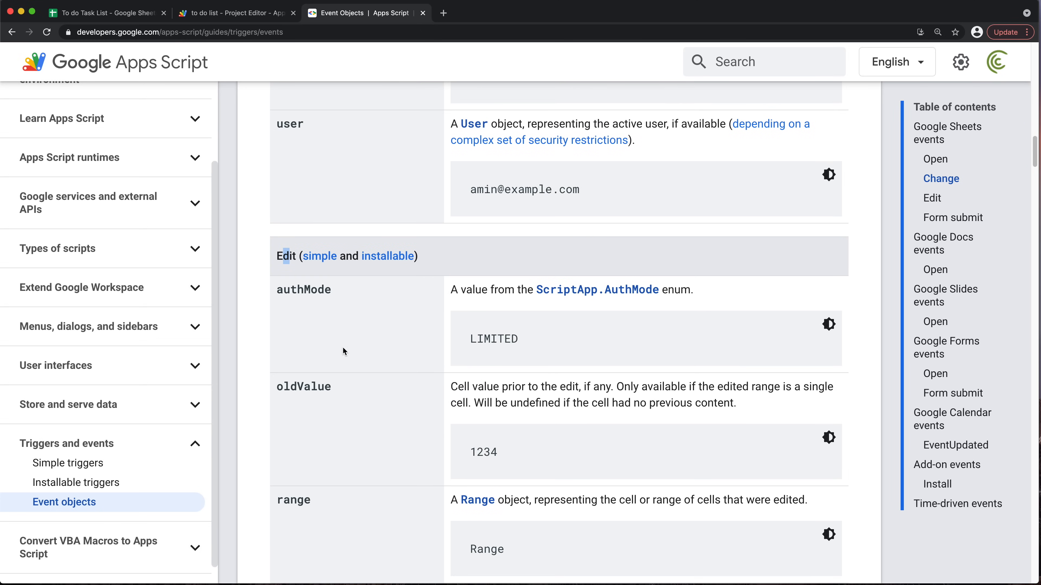
Read the Edit event fields in the Event Objects guide, focusing on oldValue, range and value
scroll(343, 348, "down", 2)
double_click(304, 356)
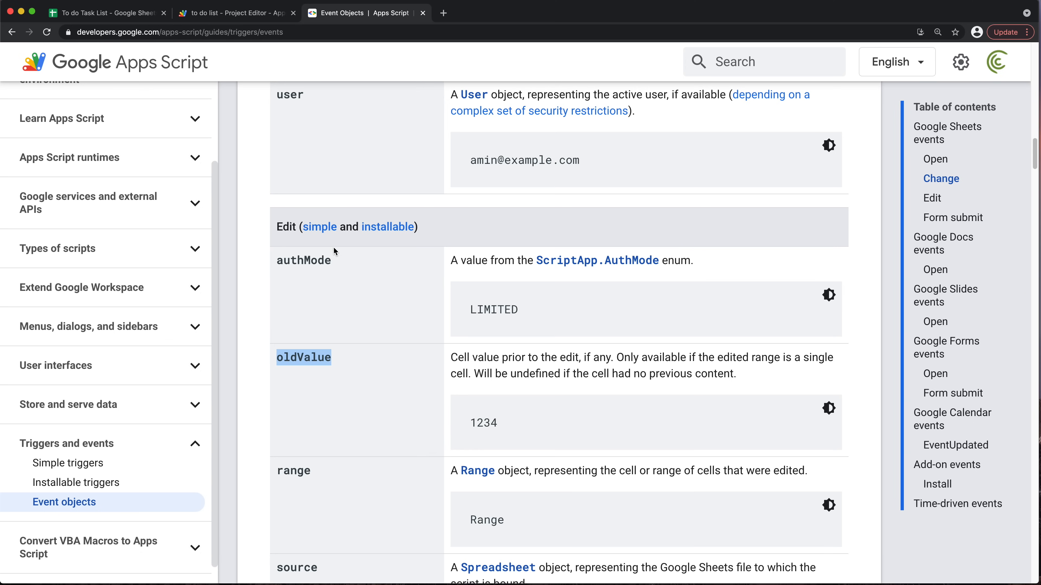
scroll(344, 292, "down", 5)
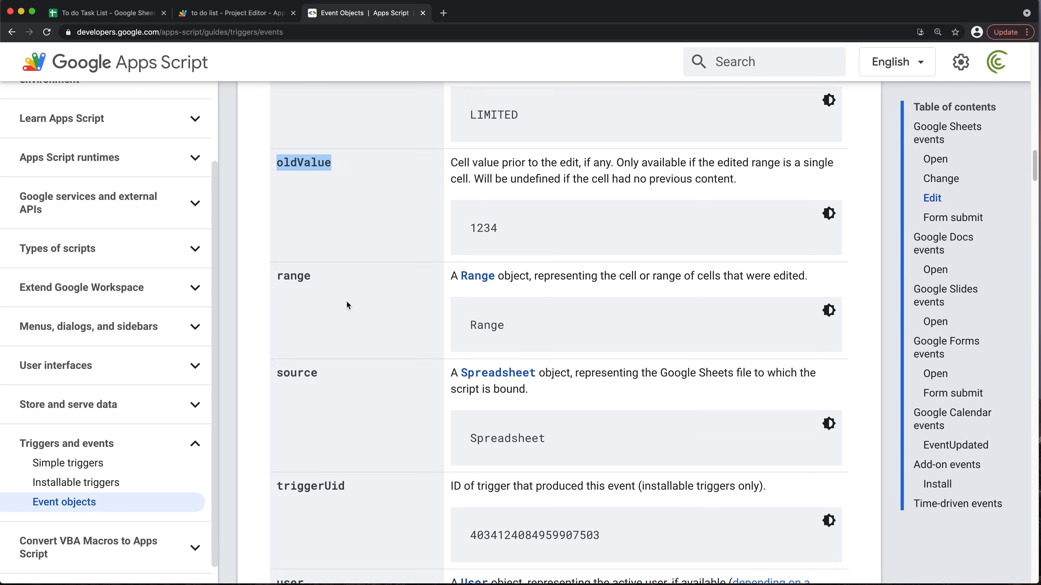
scroll(346, 305, "down", 7)
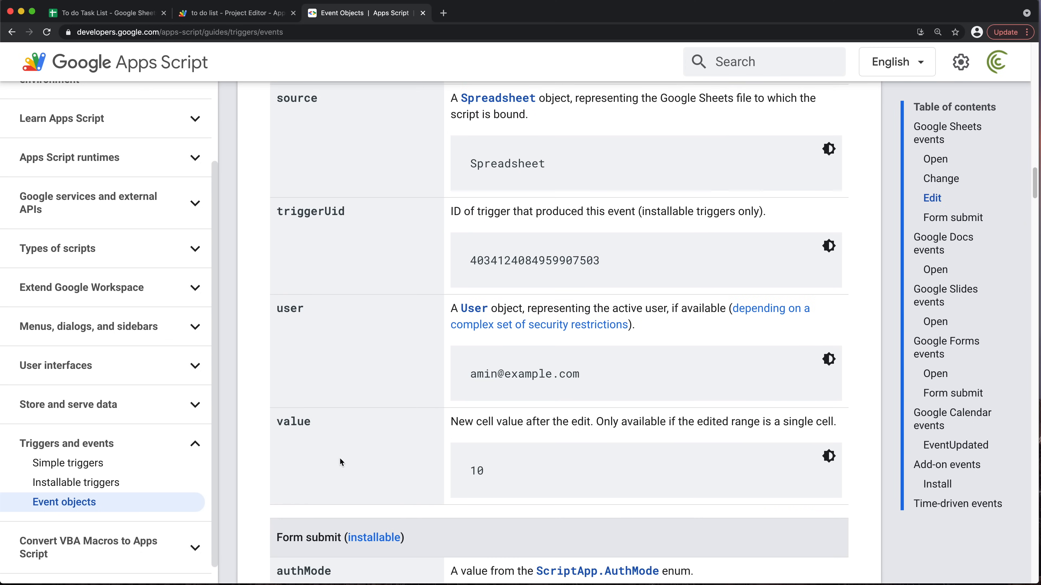
double_click(327, 429)
scroll(343, 264, "up", 2)
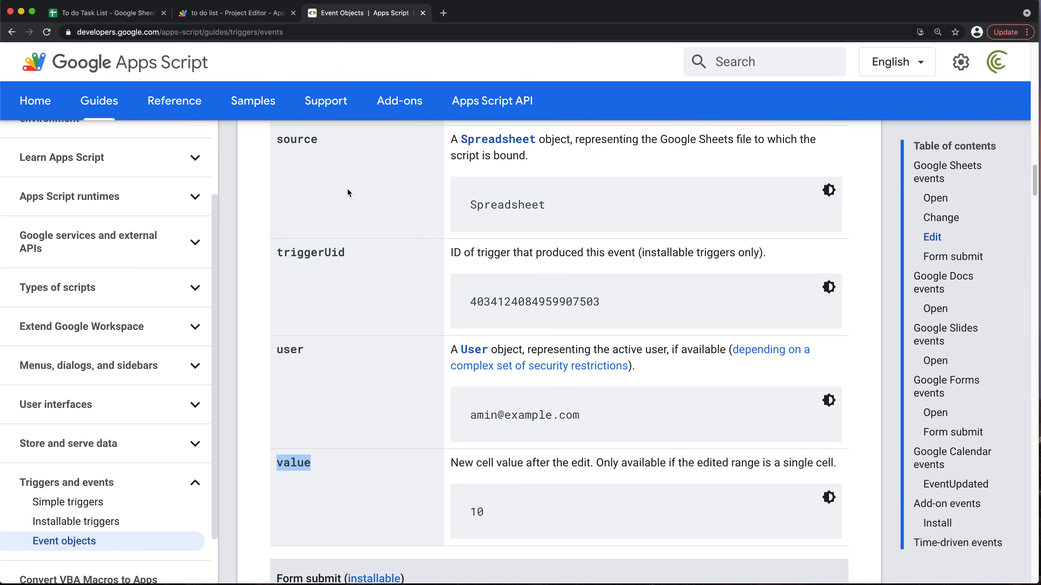
scroll(351, 200, "up", 2)
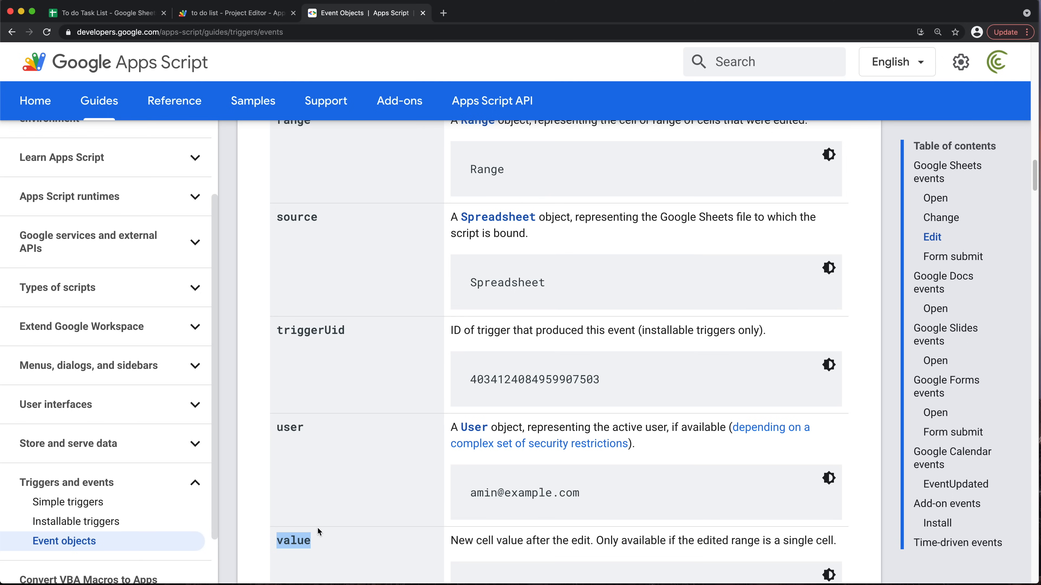
scroll(287, 323, "up", 5)
double_click(293, 341)
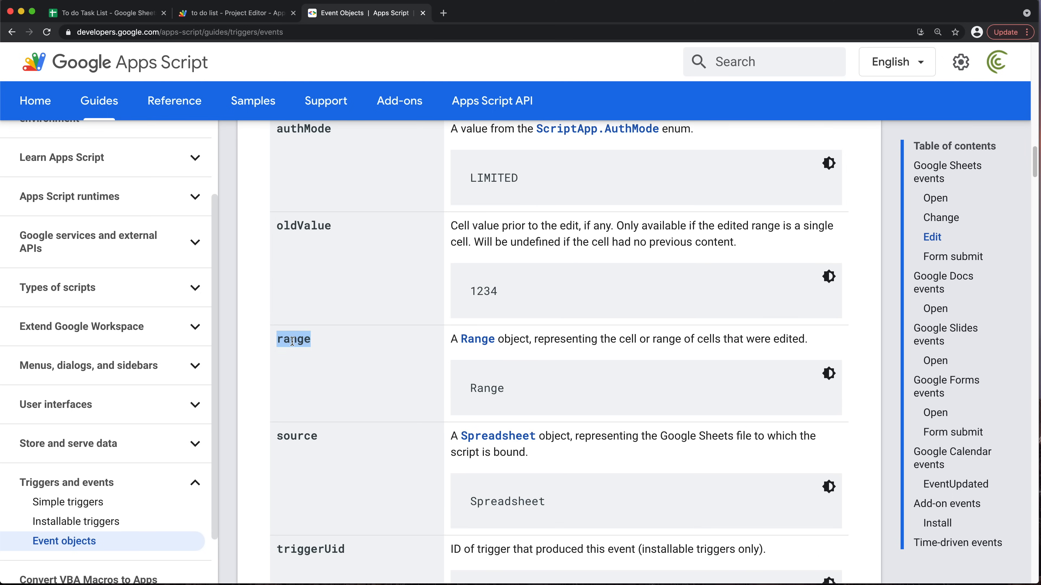
scroll(343, 276, "up", 3)
double_click(287, 228)
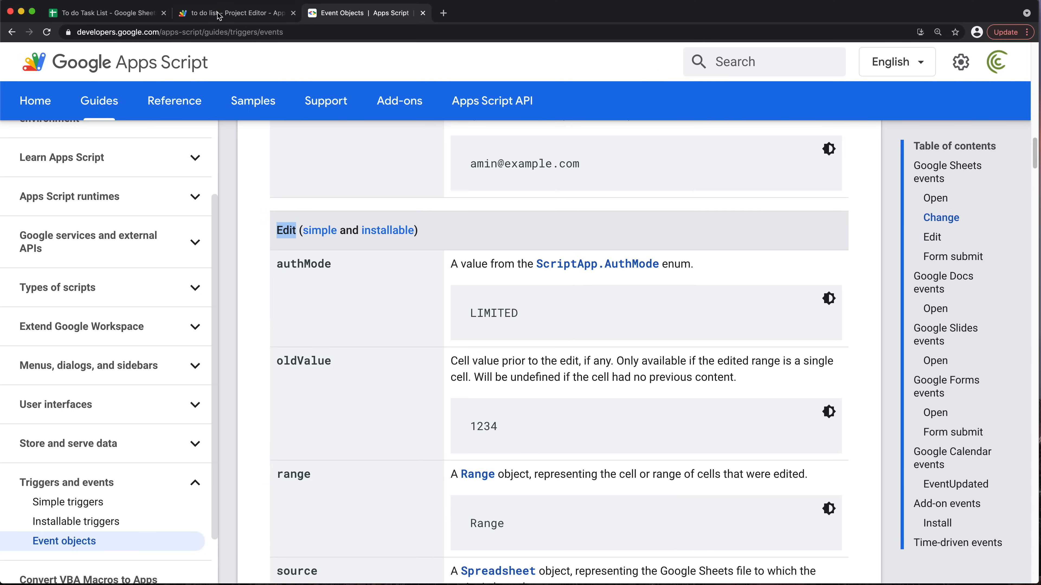
Change the console.log argument in addTimestamp to e.value and save the script
left_click(230, 13)
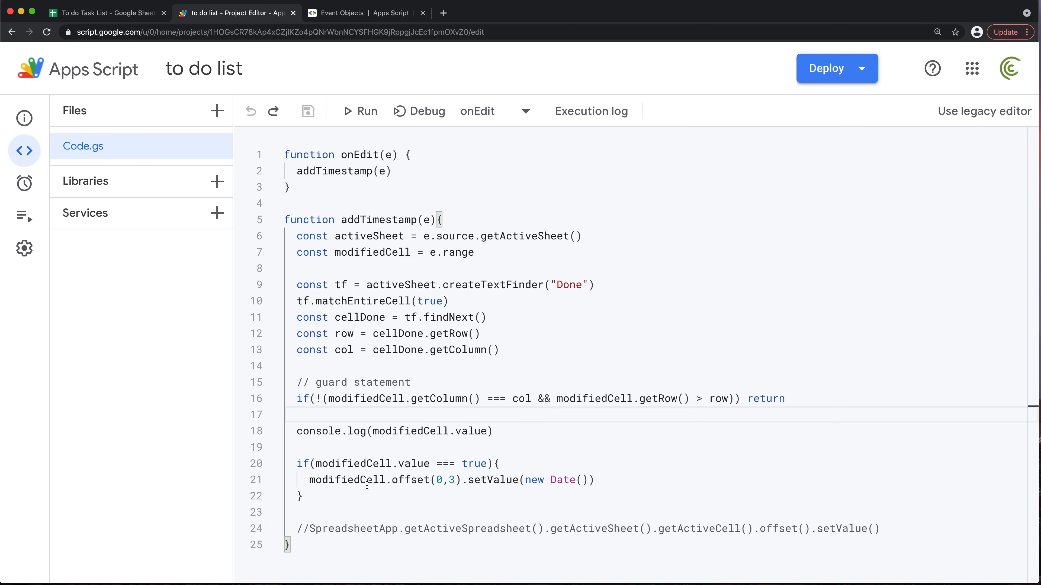
double_click(352, 463)
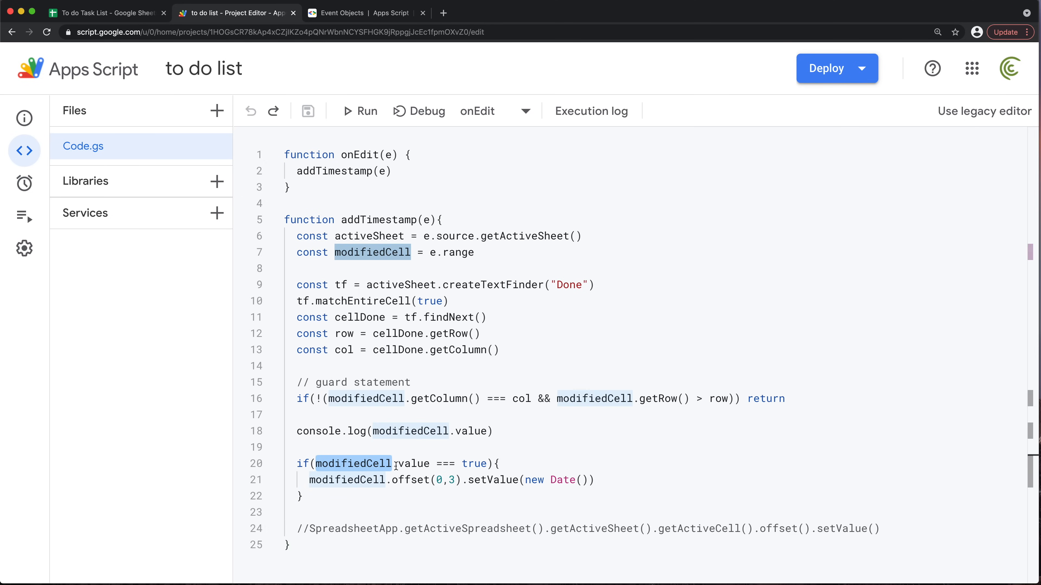
double_click(412, 432)
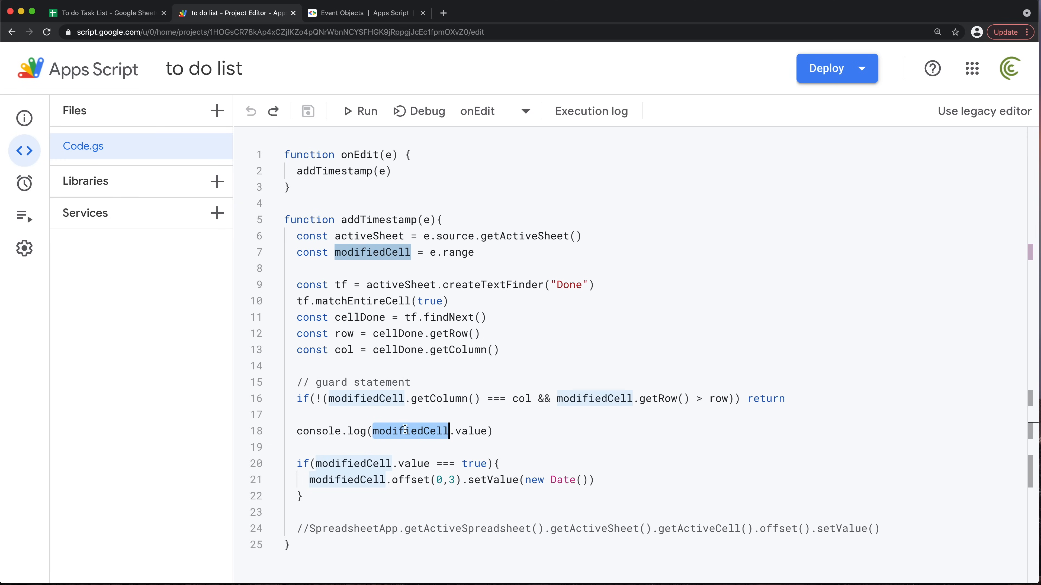
type("e")
key("End")
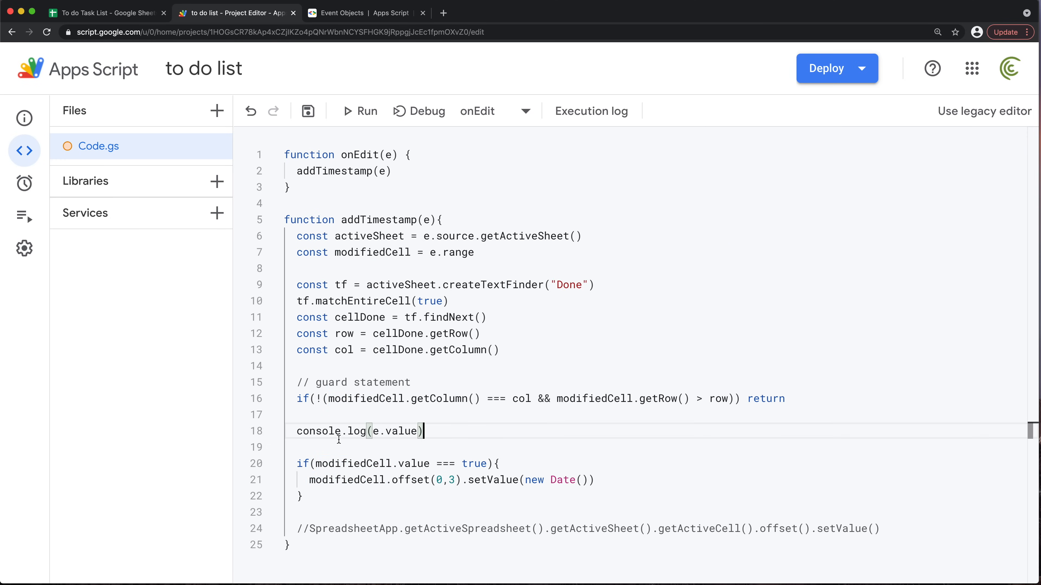
left_click_drag(290, 435, 438, 438)
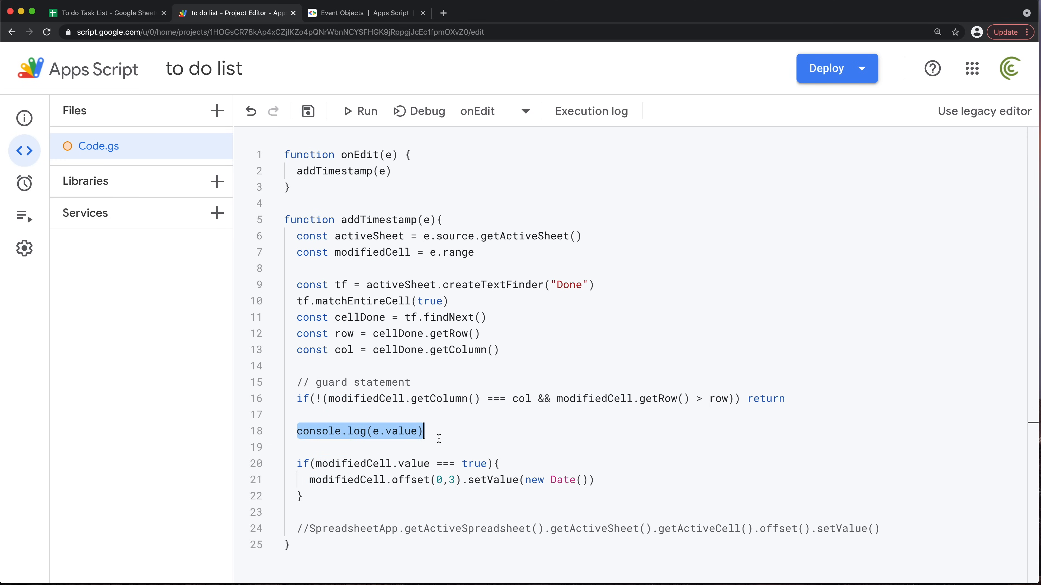
left_click(397, 447)
left_click_drag(373, 432, 426, 432)
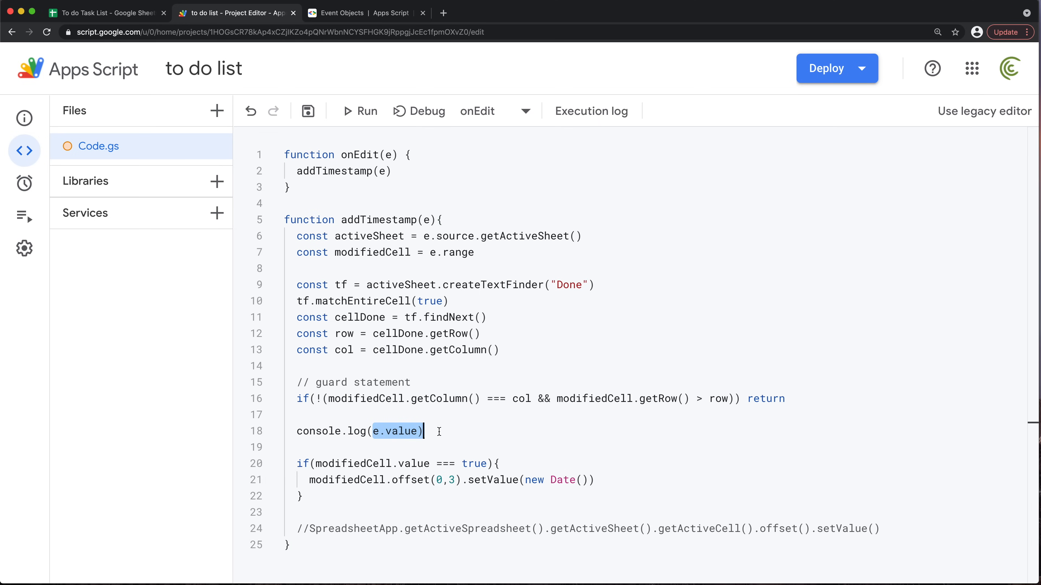
left_click(354, 450)
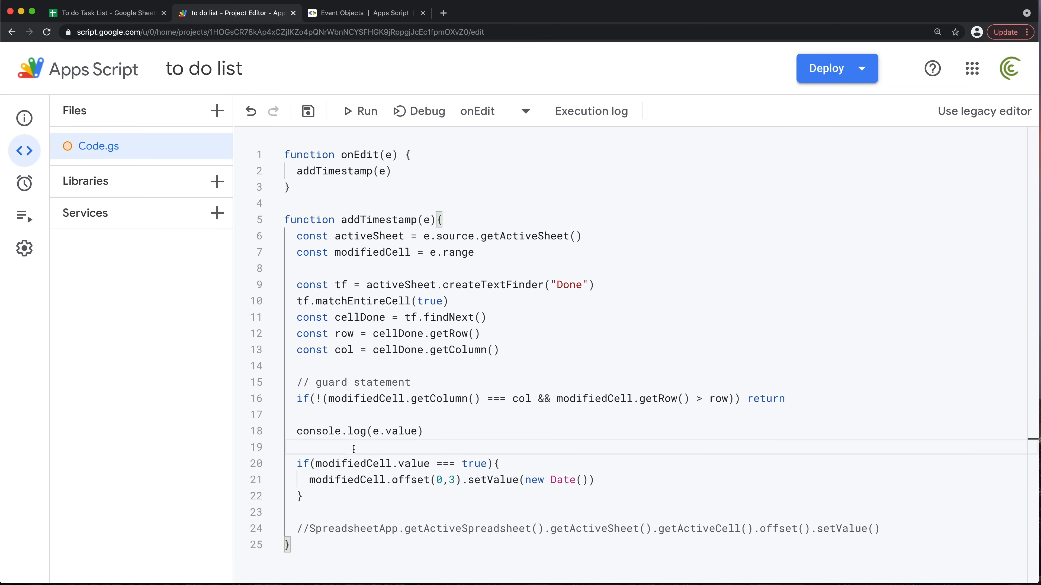
key("ctrl+s")
Tick the Make the Video checkbox in the To do Task List and examine the value logged by the latest onEdit execution
left_click(88, 13)
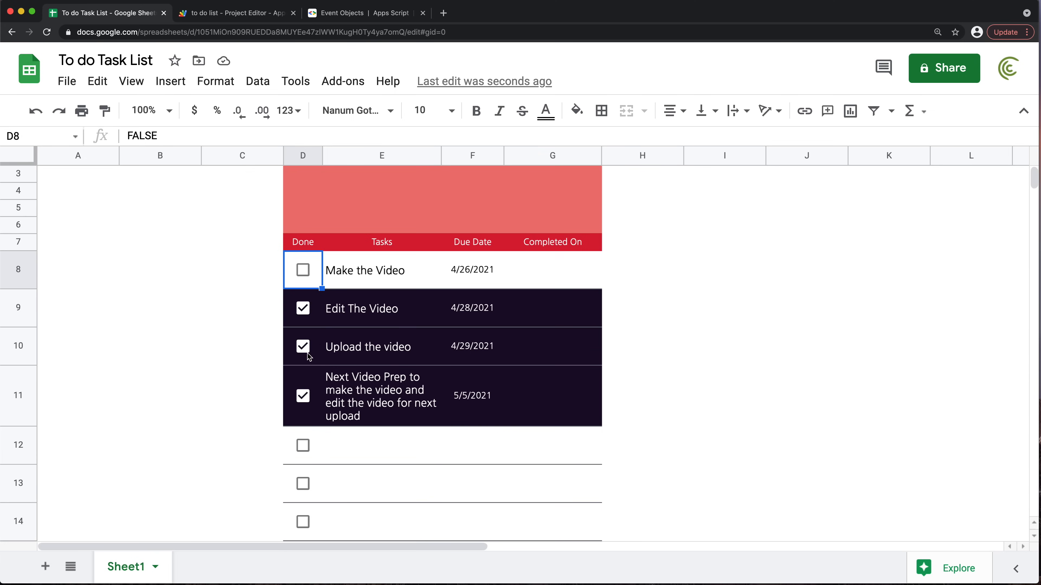
left_click(301, 273)
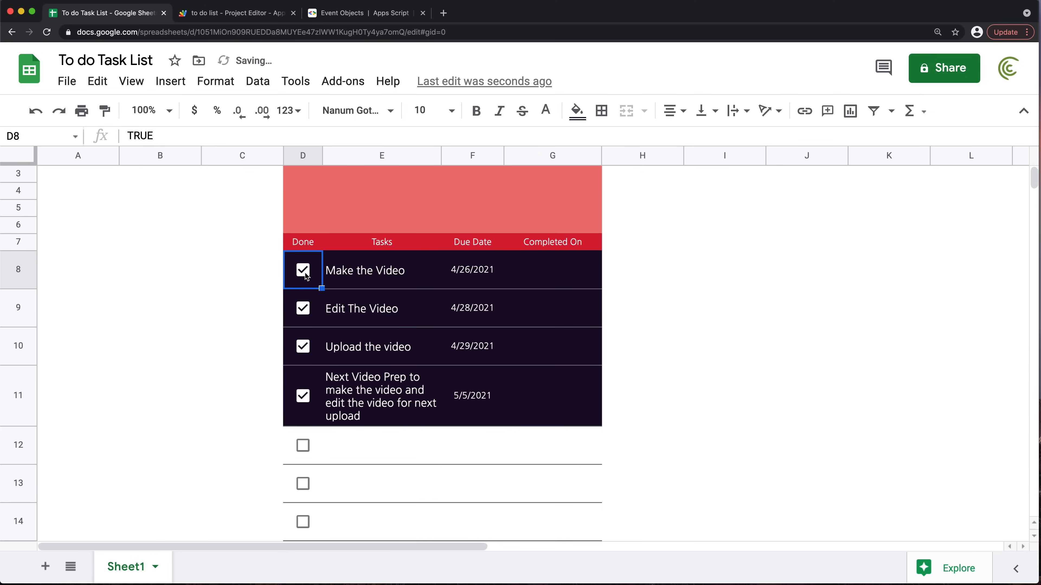
left_click(234, 13)
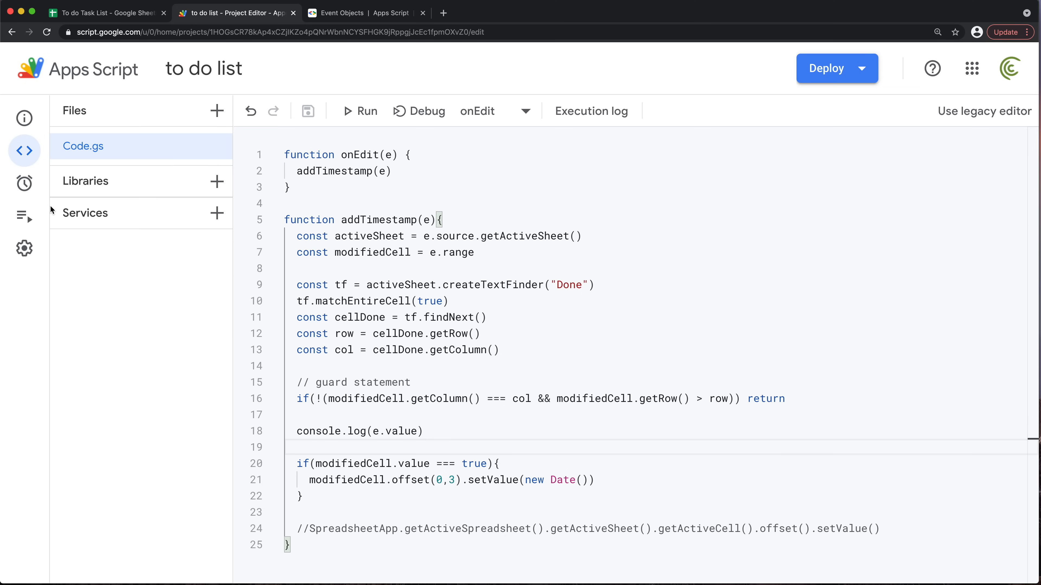
left_click(24, 216)
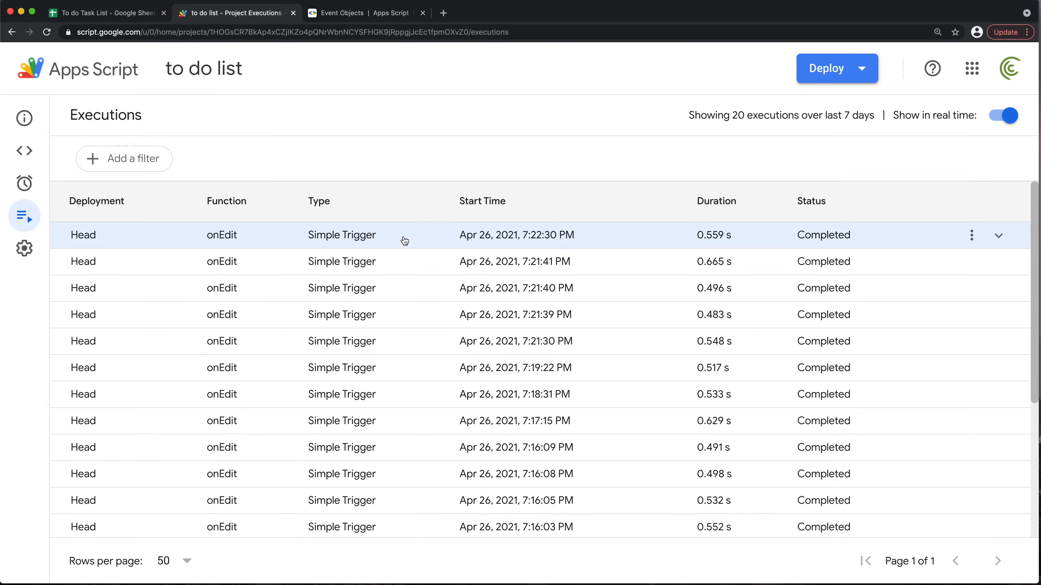
left_click(405, 241)
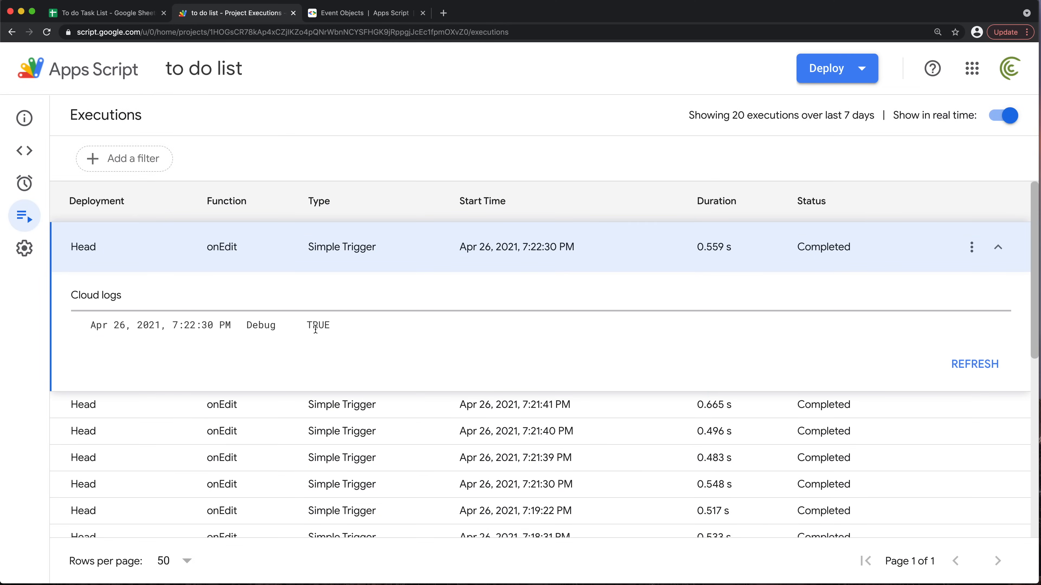
left_click_drag(307, 325, 344, 326)
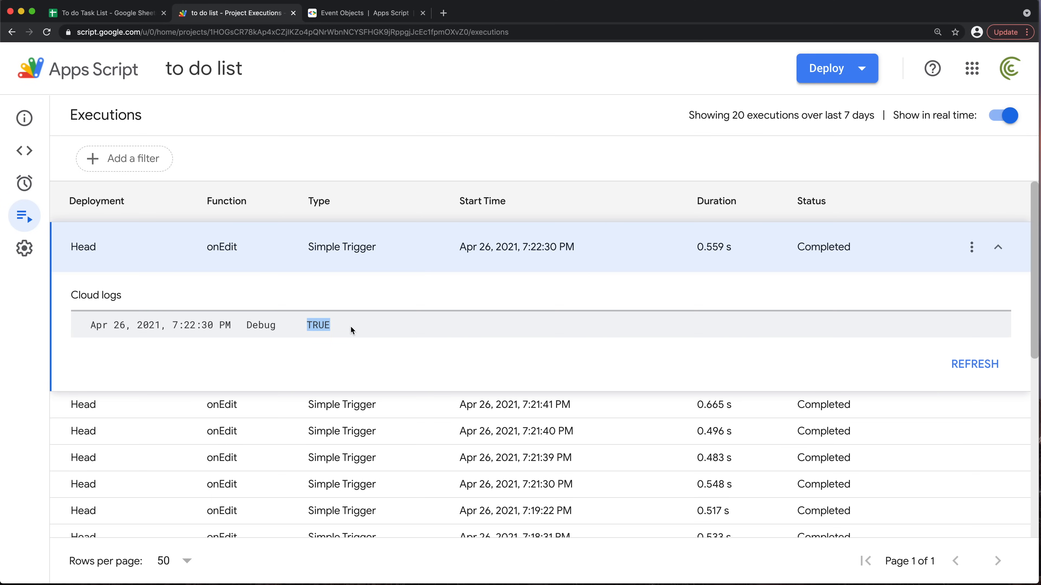
left_click(368, 329)
left_click_drag(307, 324, 326, 327)
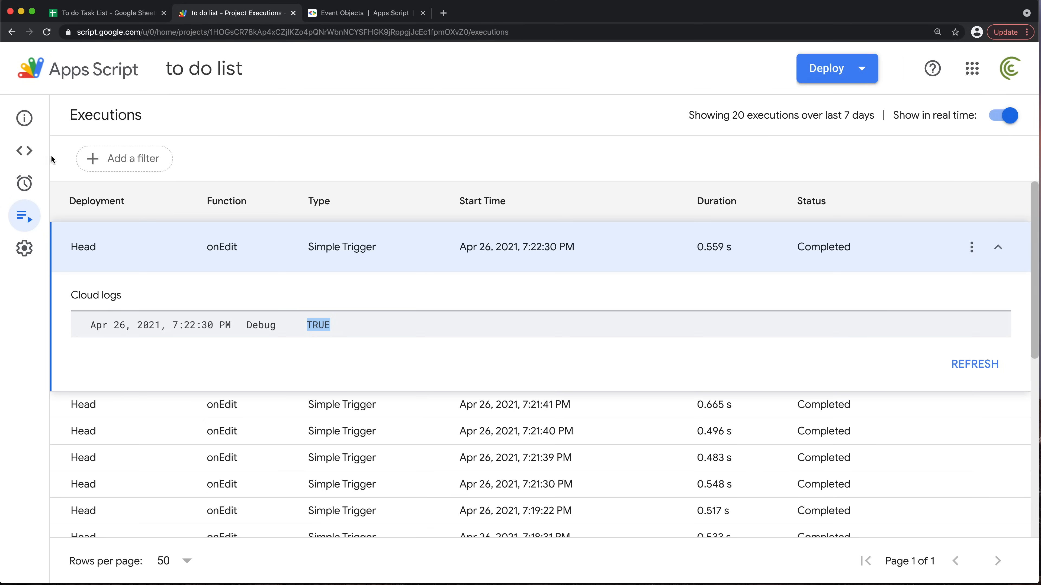
Change the if condition in addTimestamp to e.value === "TRUE" and save the script
left_click(24, 150)
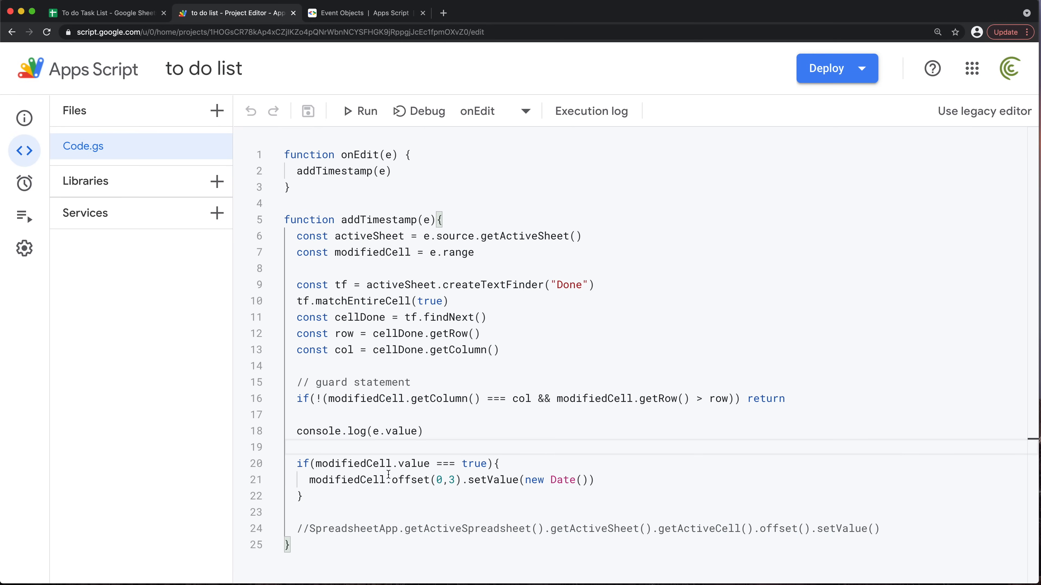
double_click(361, 464)
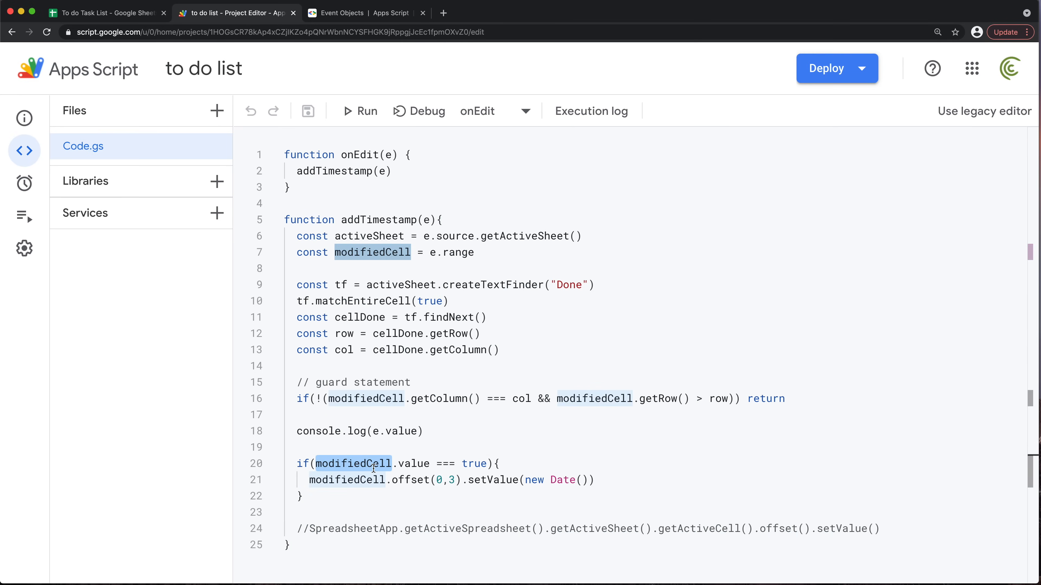
type("e")
double_click(404, 464)
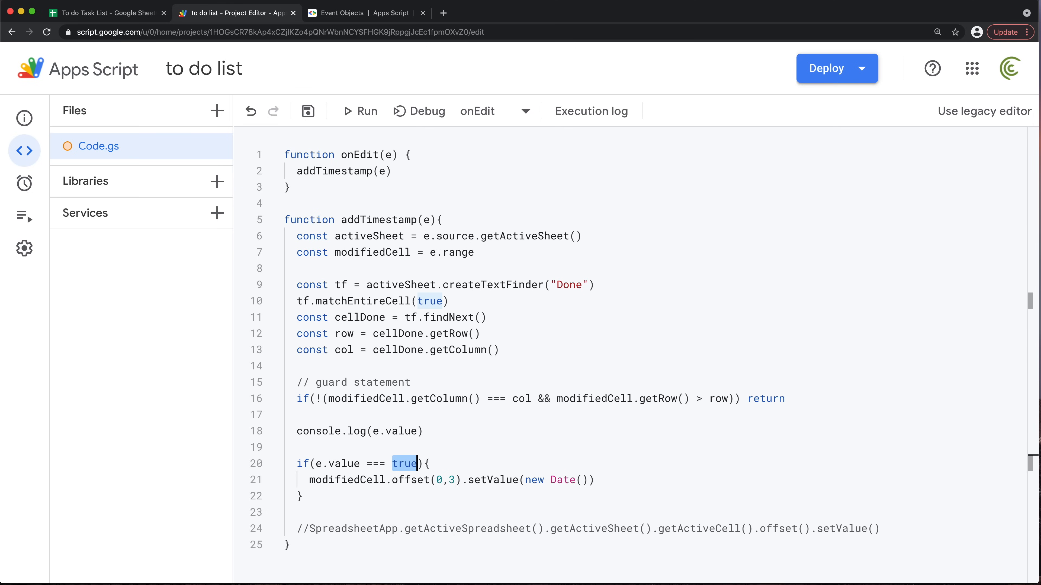
type("\"")
key("BackSpace")
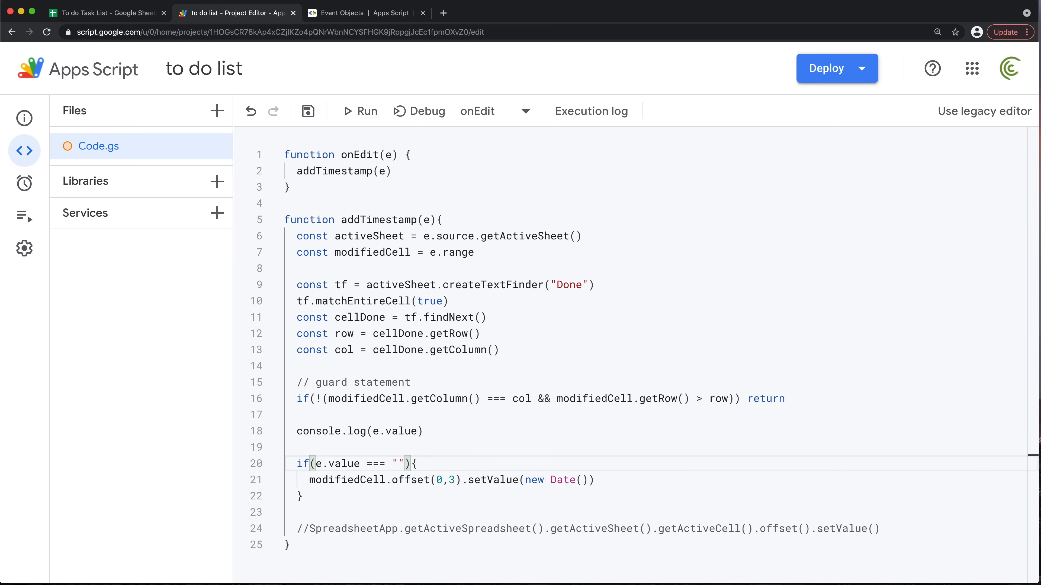
type("TRUE")
key("Right")
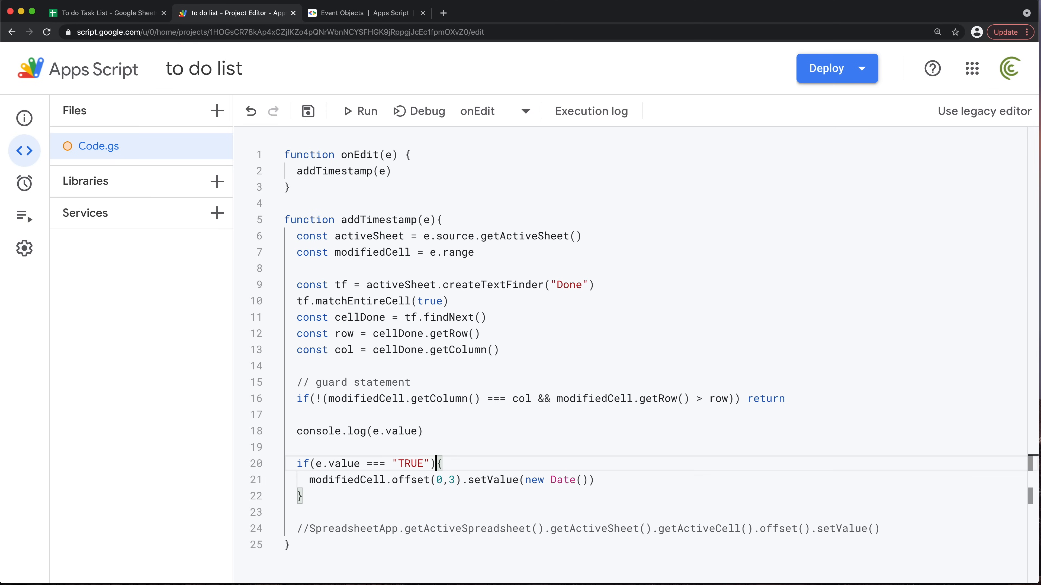
key("Down")
key("Down")
key("super+s")
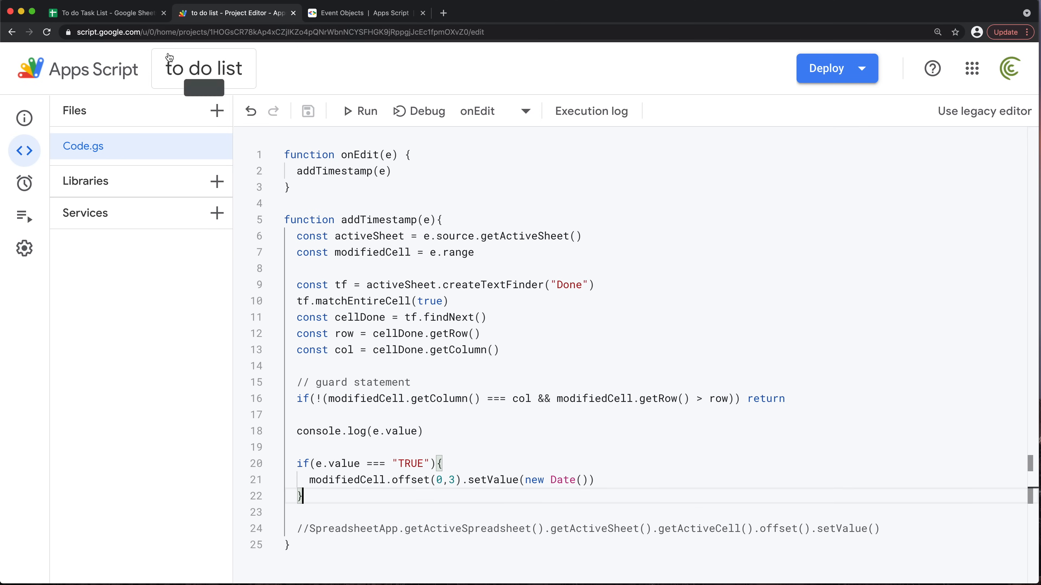
Tick the Done checkbox in row 12 of the To do Task List and inspect the Completed On cell in that row
left_click(115, 15)
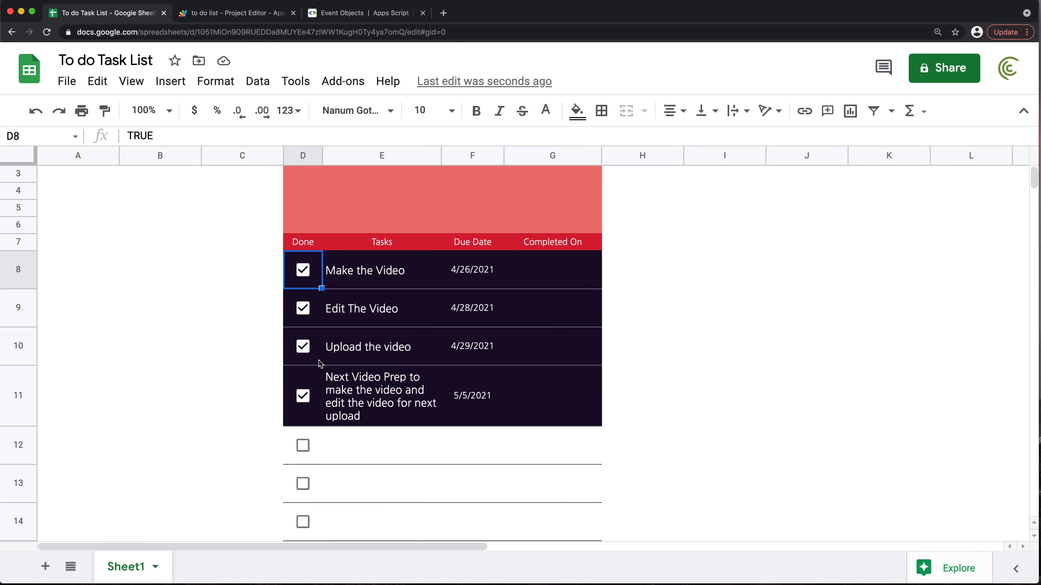
left_click(303, 447)
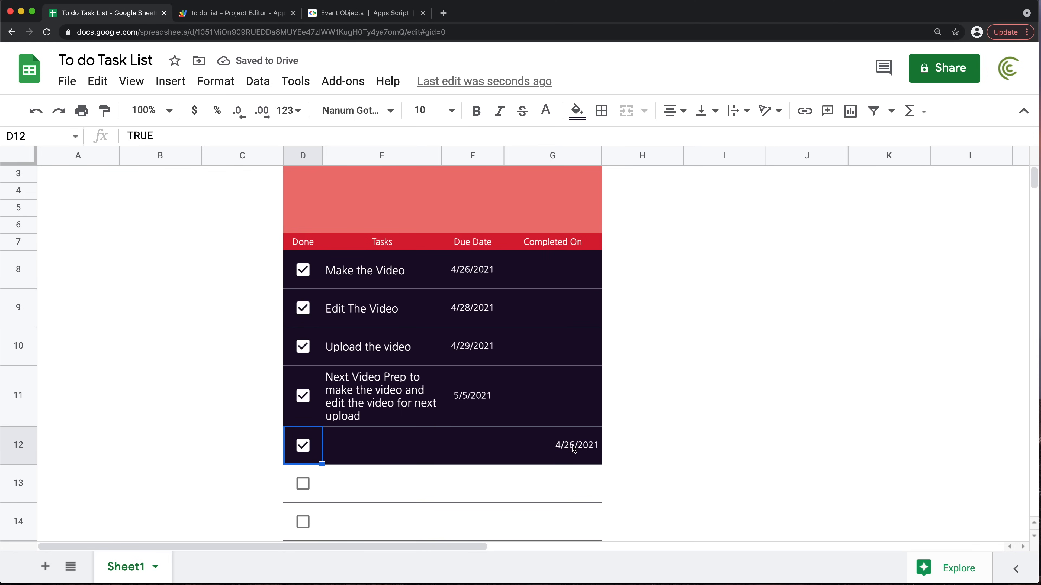
left_click(573, 446)
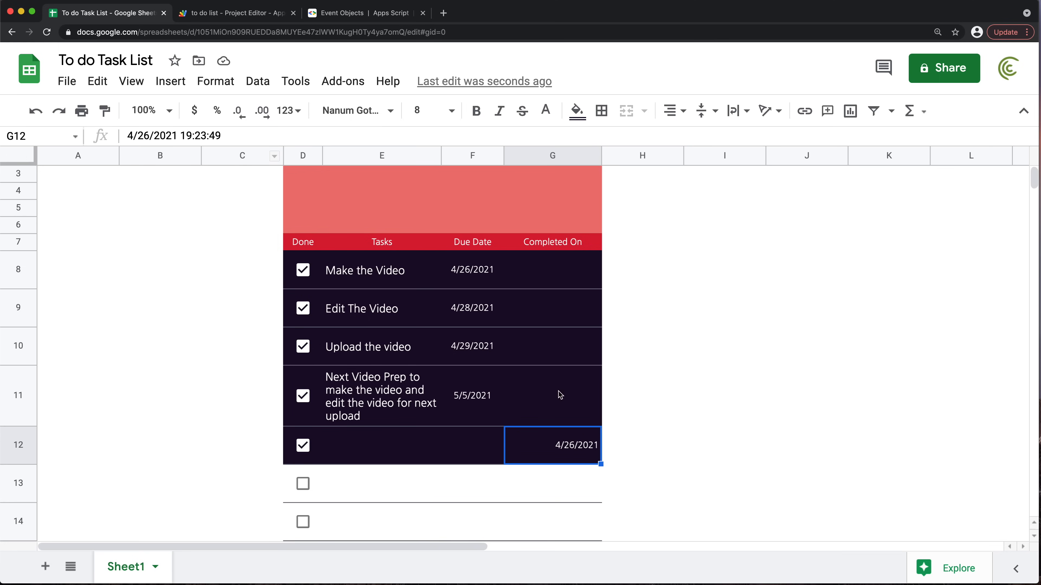
Center the contents of the whole Completed On column horizontally
left_click(592, 156)
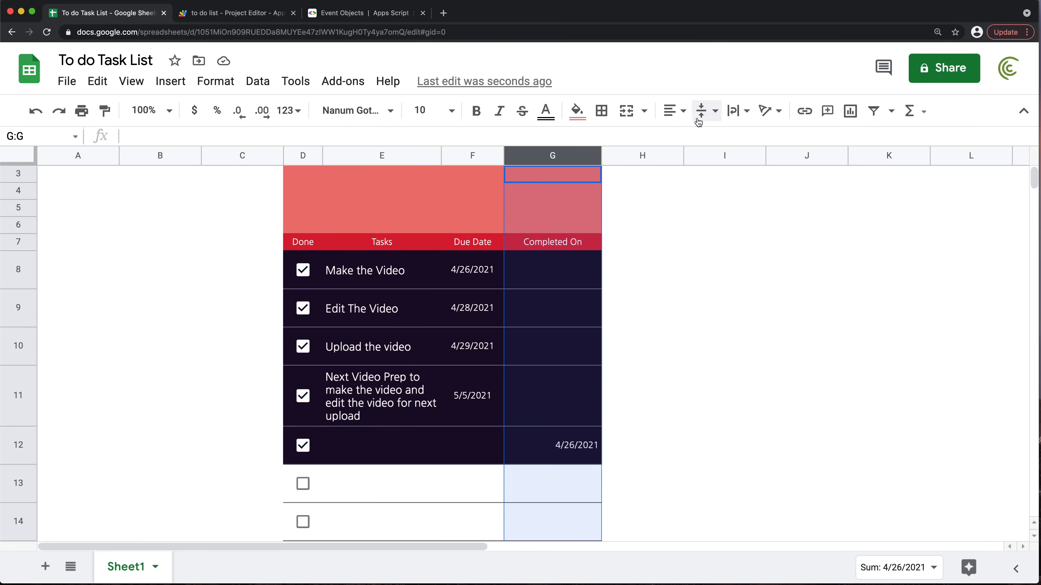
left_click(674, 119)
left_click(694, 140)
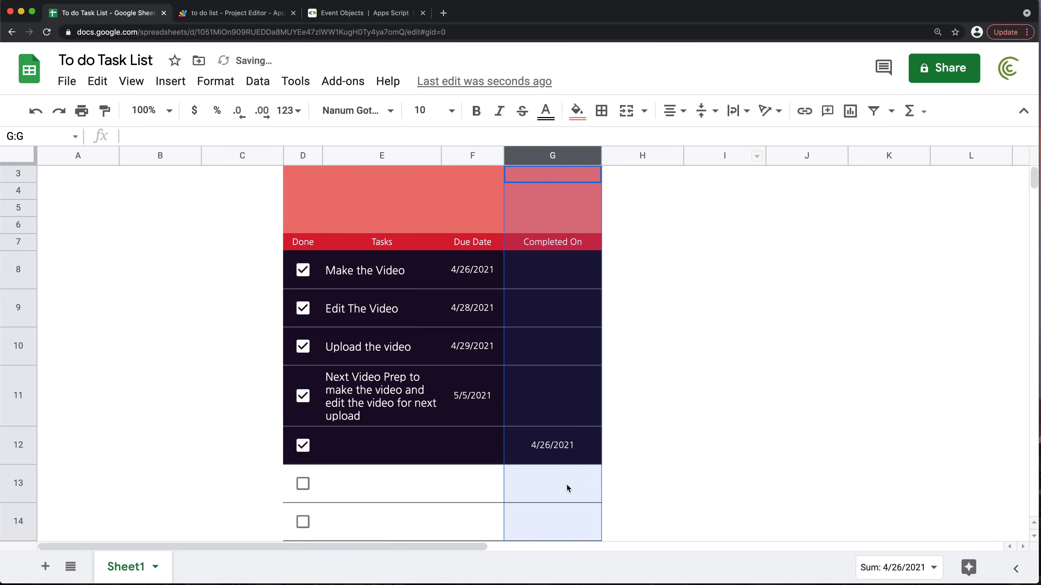
Try the Date time number format on the Completed On column, and set the column's format to Date
left_click(292, 115)
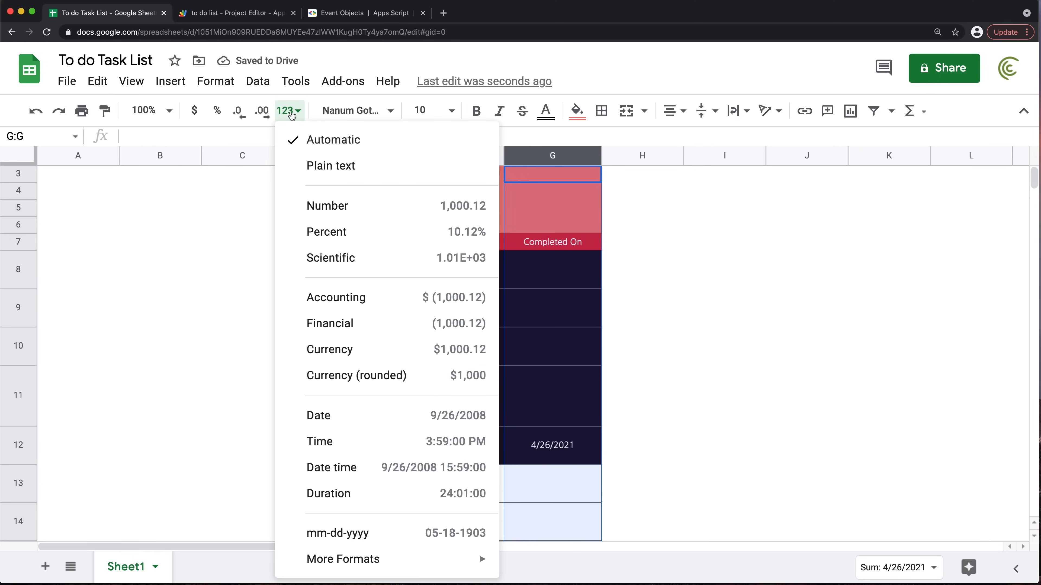
left_click(351, 467)
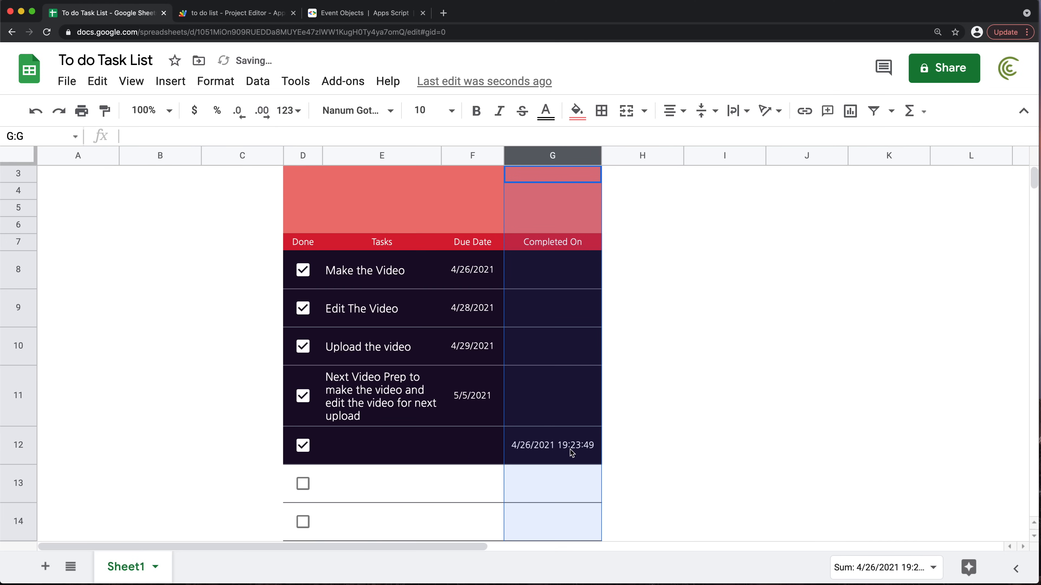
left_click(290, 116)
left_click(334, 418)
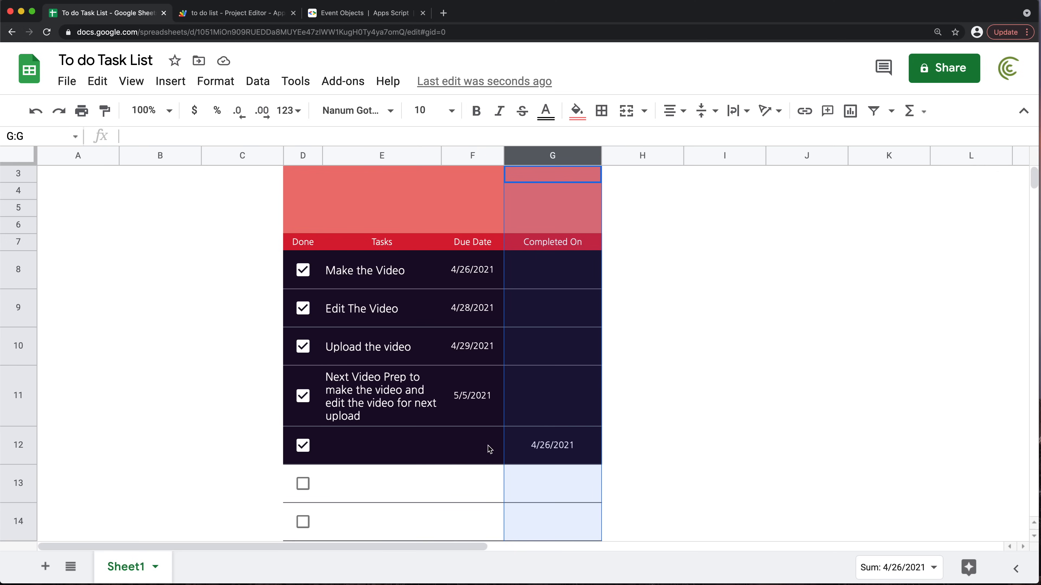
Untick the Done checkbox in row 12 and clear the Completed On date in that row
left_click(527, 444)
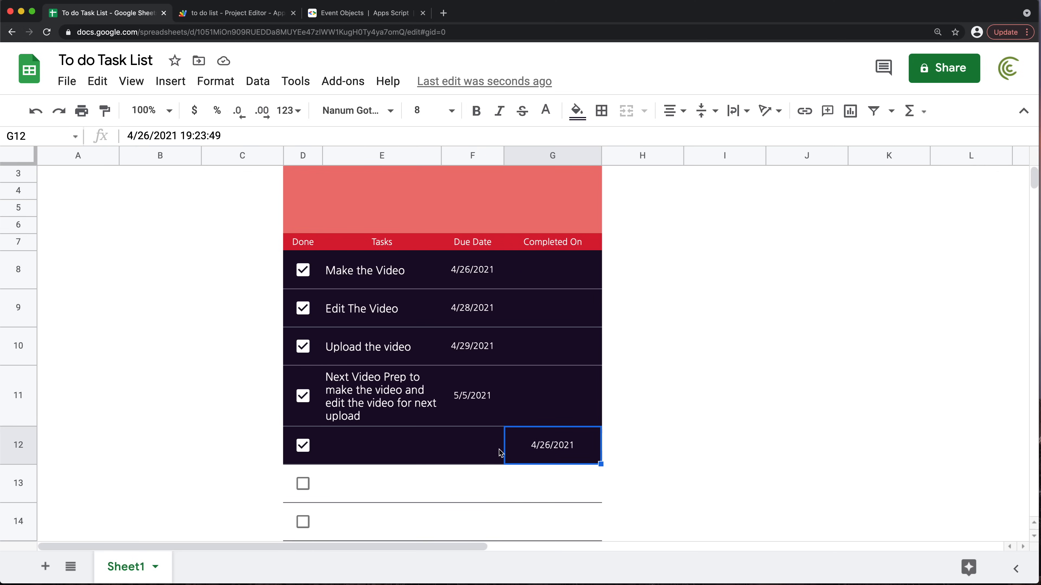
left_click(303, 446)
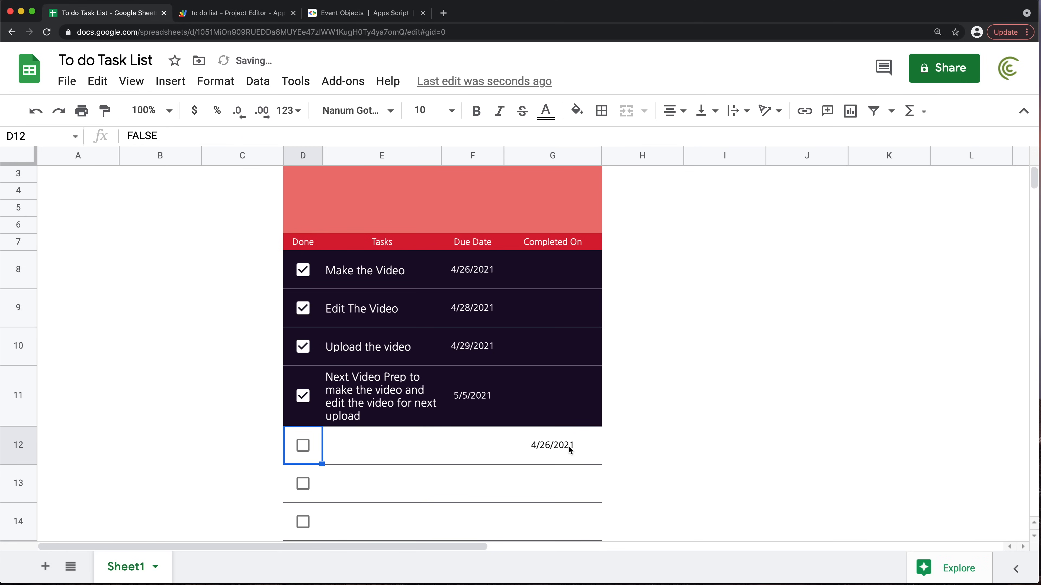
left_click(586, 451)
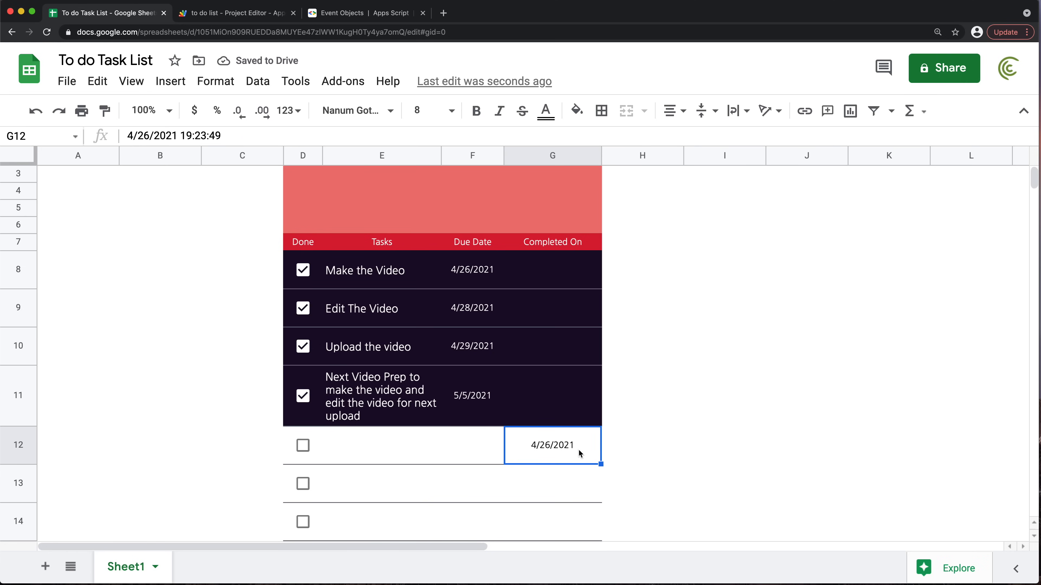
key("Delete")
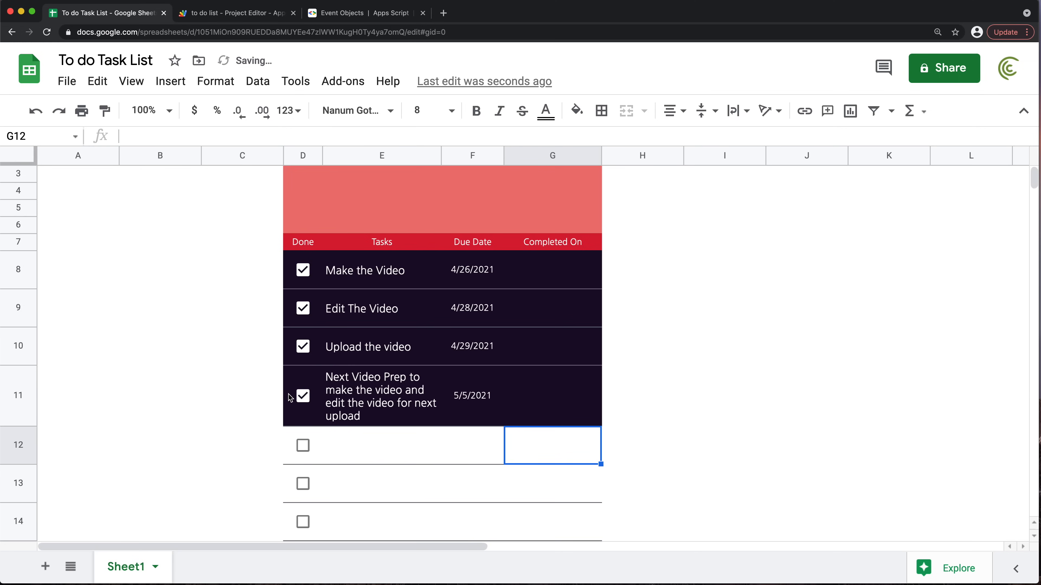
Untick the Done checkboxes of the four tasks in rows 8 to 11
left_click(302, 396)
left_click(302, 346)
left_click(303, 308)
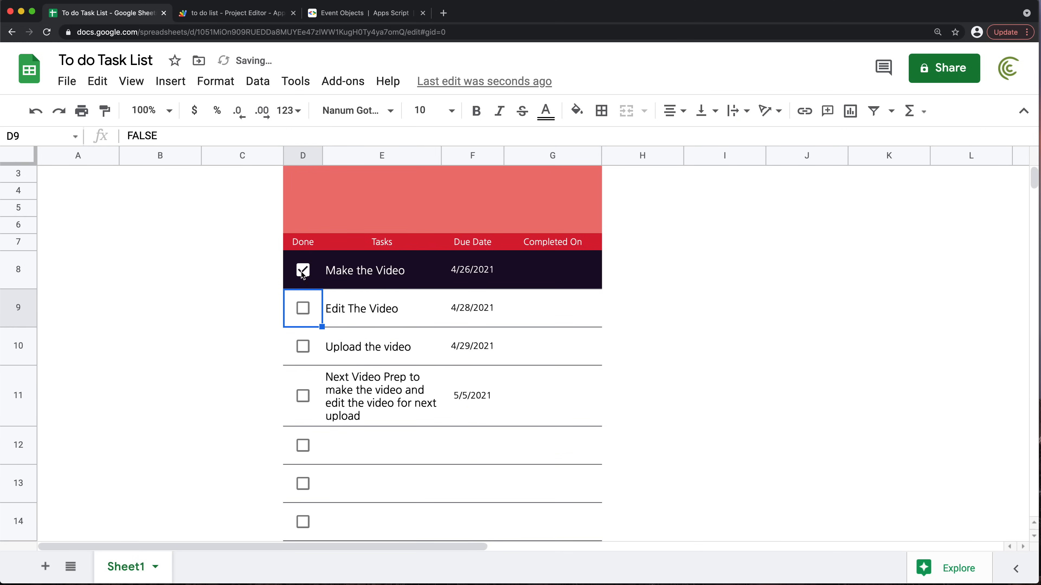
left_click(303, 270)
left_click(418, 477)
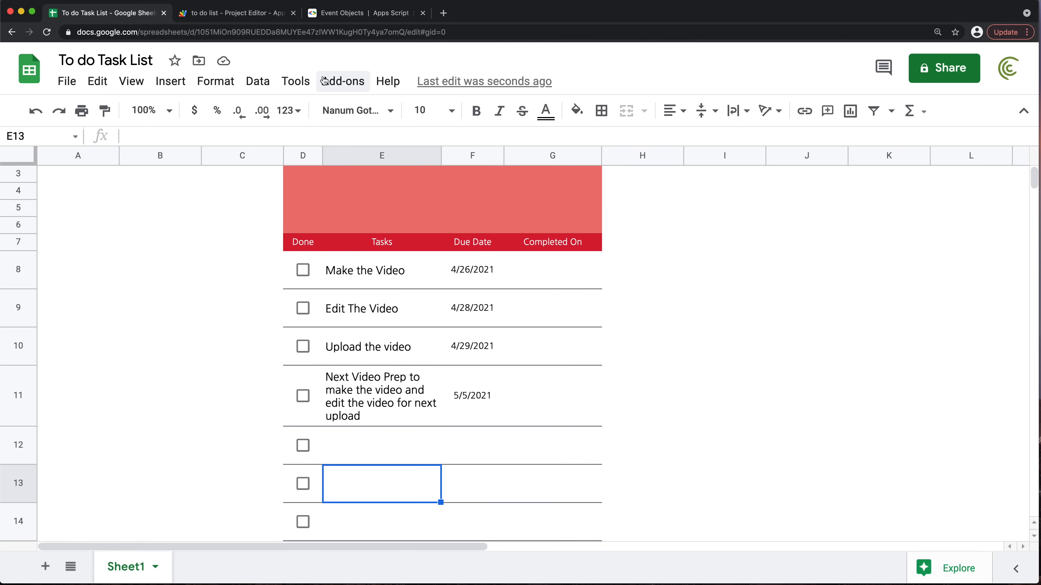
In the Apps Script project, add an else block to the e.value === "TRUE" condition containing a copy of the modifiedCell.offset(0,3).setValue(new Date()) line
left_click(252, 20)
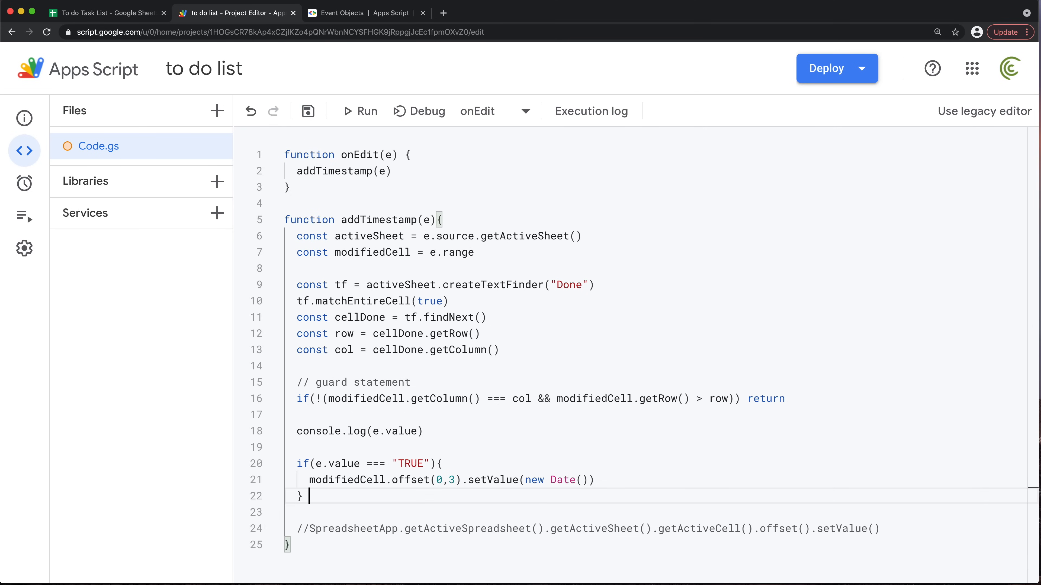
type("else {")
key("Return")
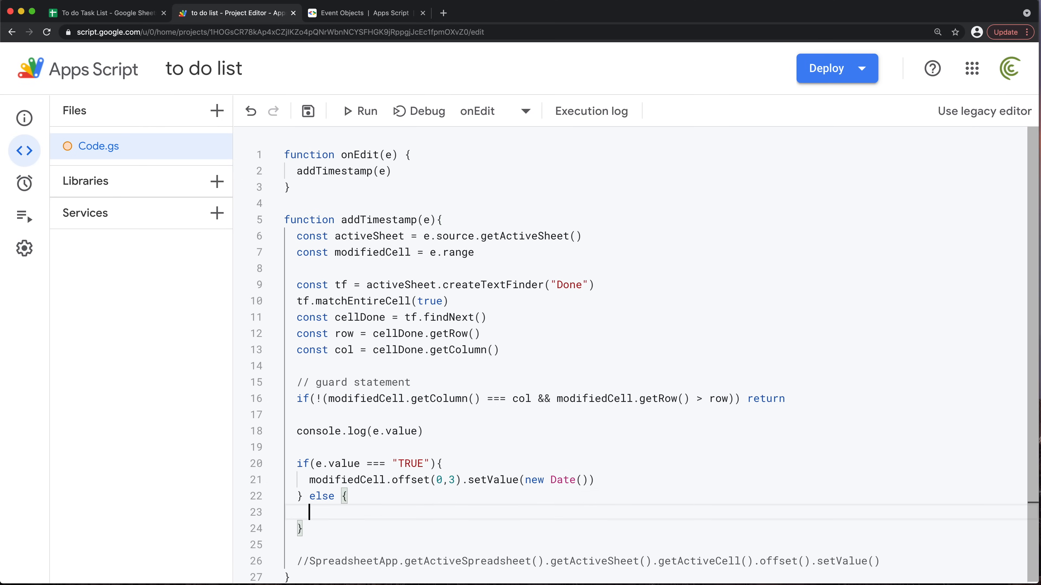
left_click_drag(312, 482, 604, 482)
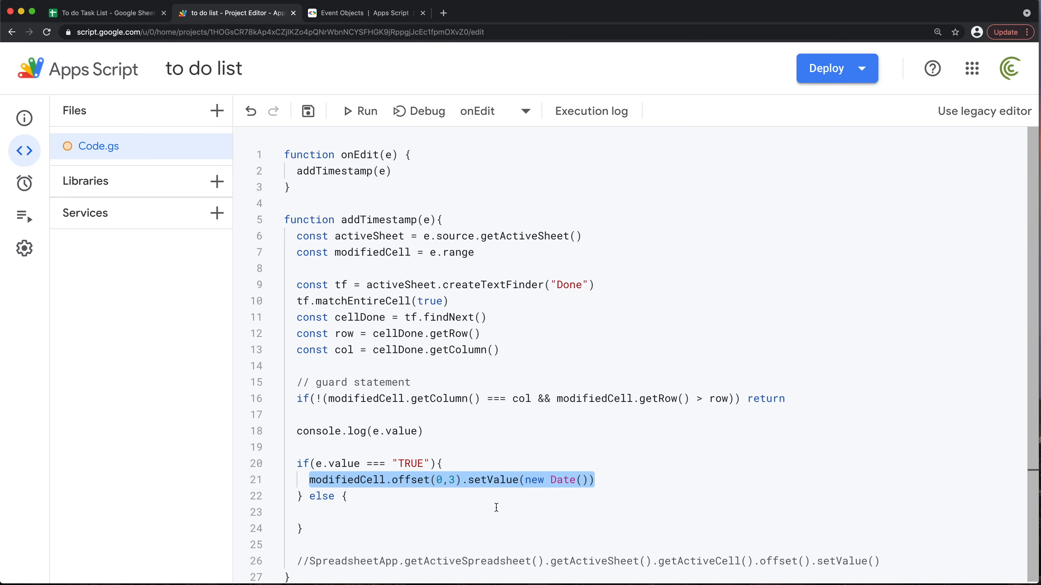
key("ctrl+c")
left_click(334, 512)
key("ctrl+v")
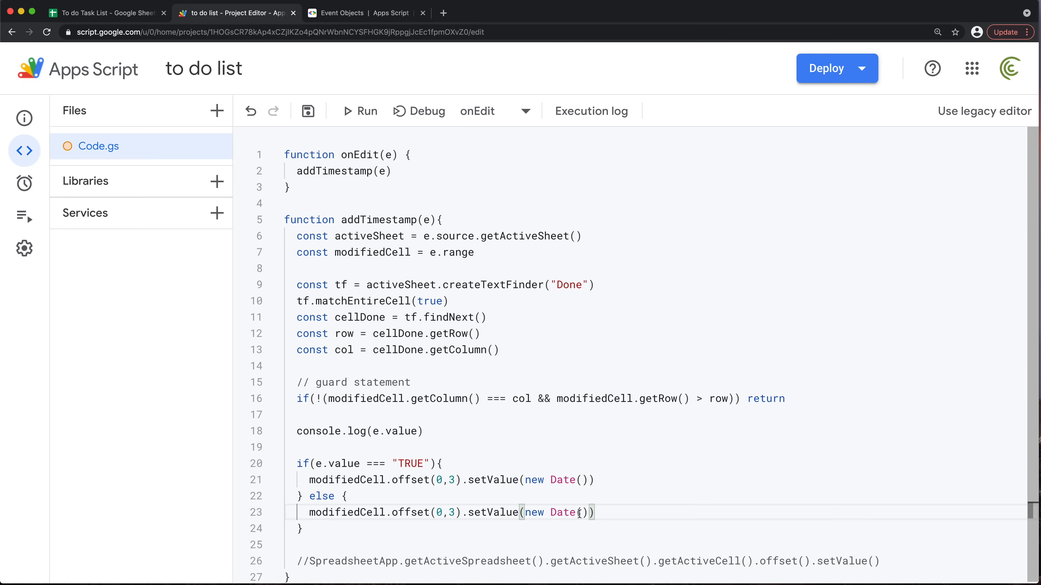
Remove .setValue(new Date()) from the else branch's offset(0,3) statement and start a clear method call in its place
left_click_drag(588, 513, 525, 512)
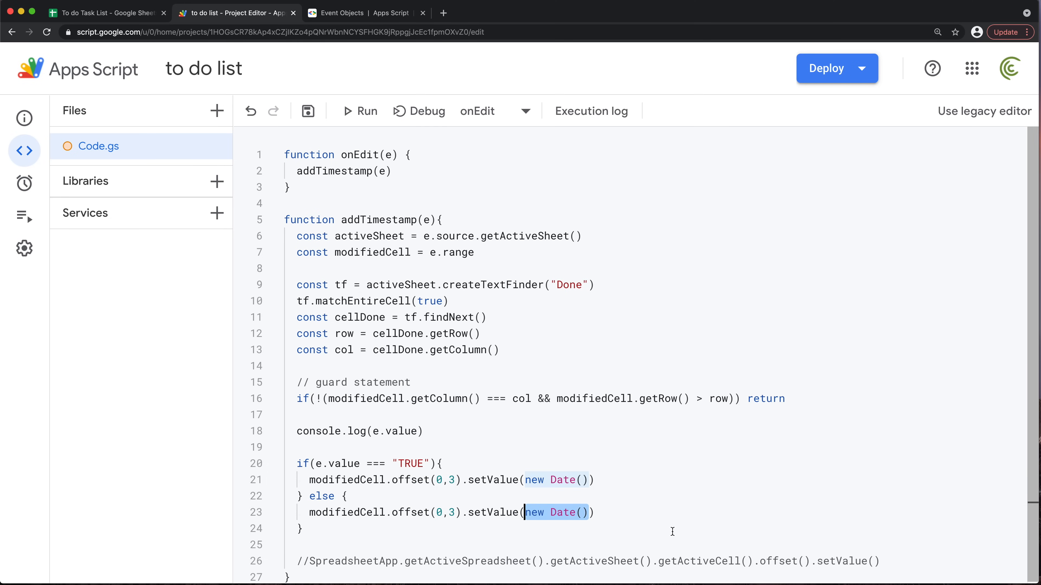
key("BackSpace")
left_click_drag(546, 515, 461, 512)
key("BackSpace")
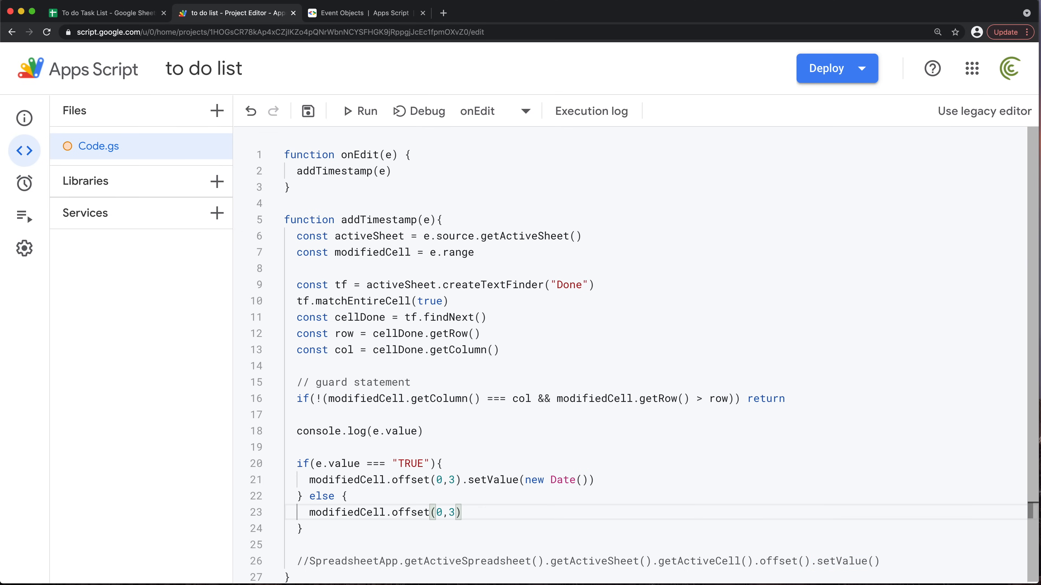
type(".clea")
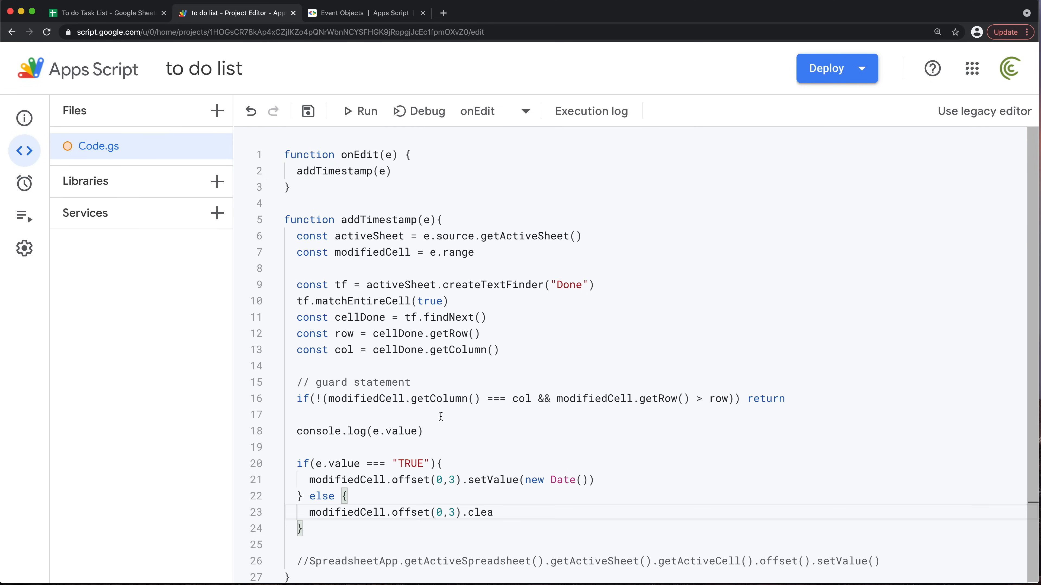
Uncomment the SpreadsheetApp reference line and replace its setValue() call with the suggested clearContent() method
scroll(441, 417, "down", 1)
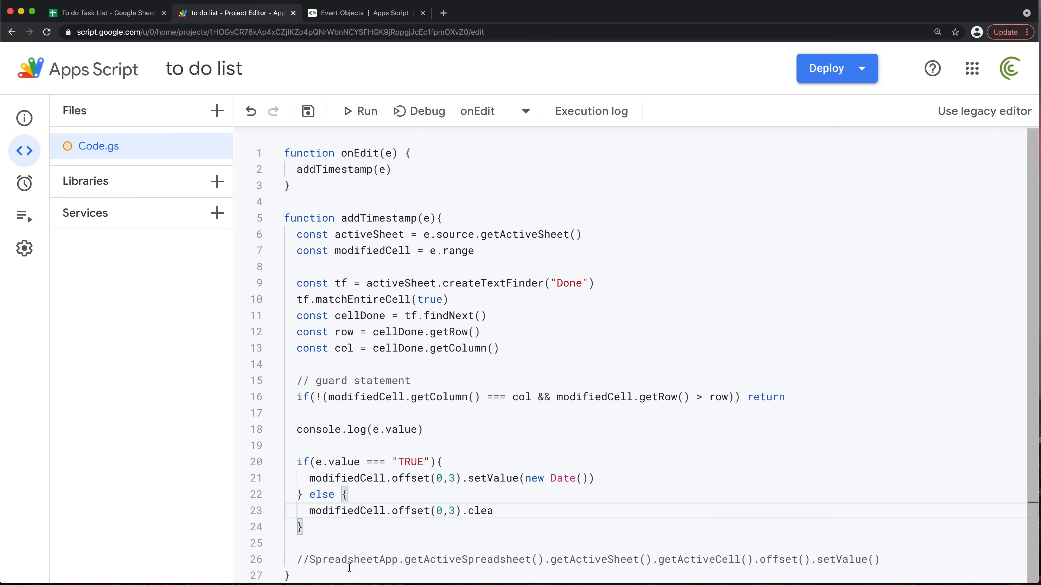
left_click(312, 555)
key("BackSpace")
key("BackSpace")
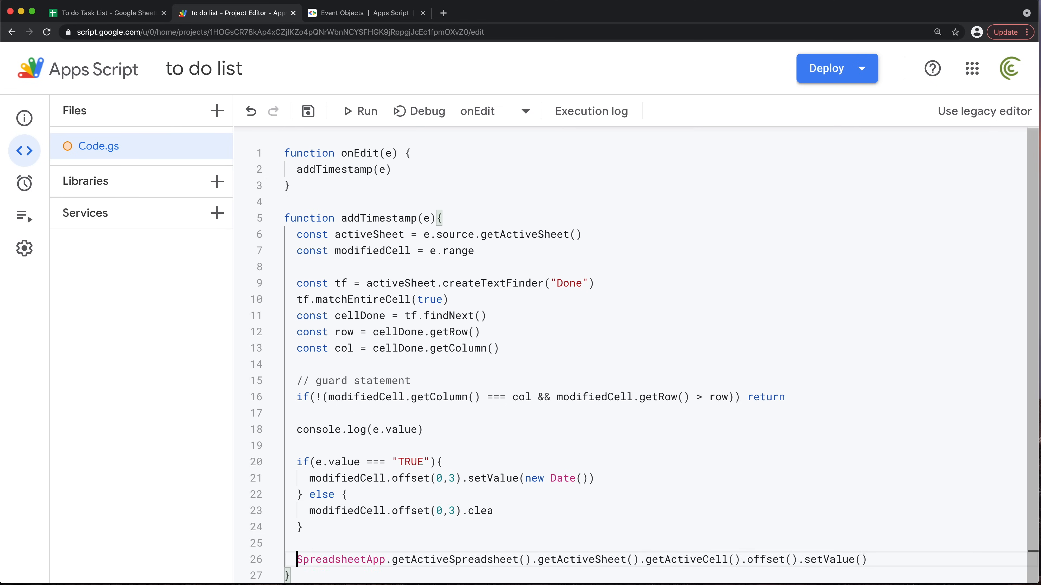
left_click_drag(868, 560, 800, 561)
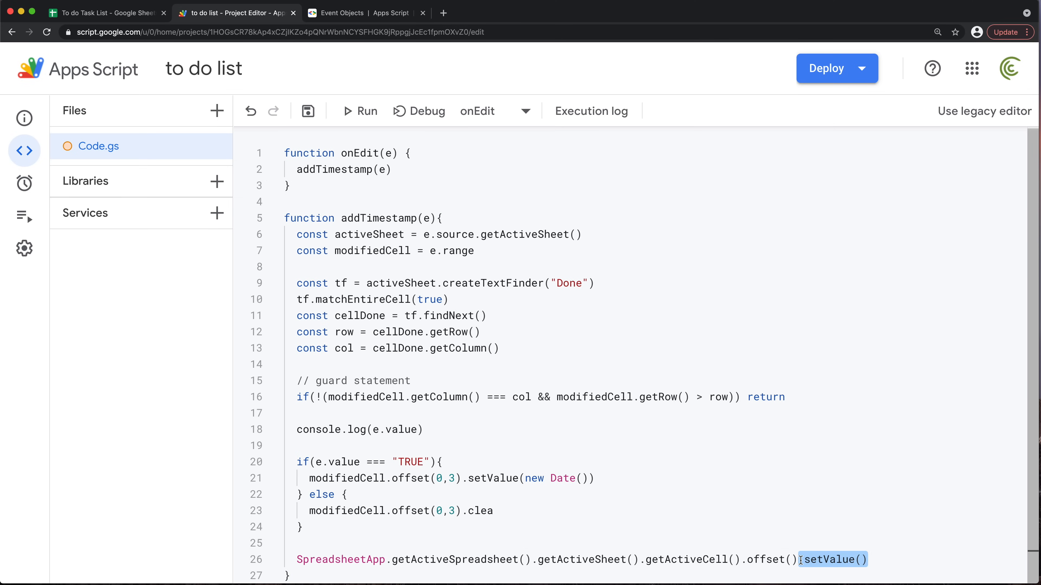
type("cl")
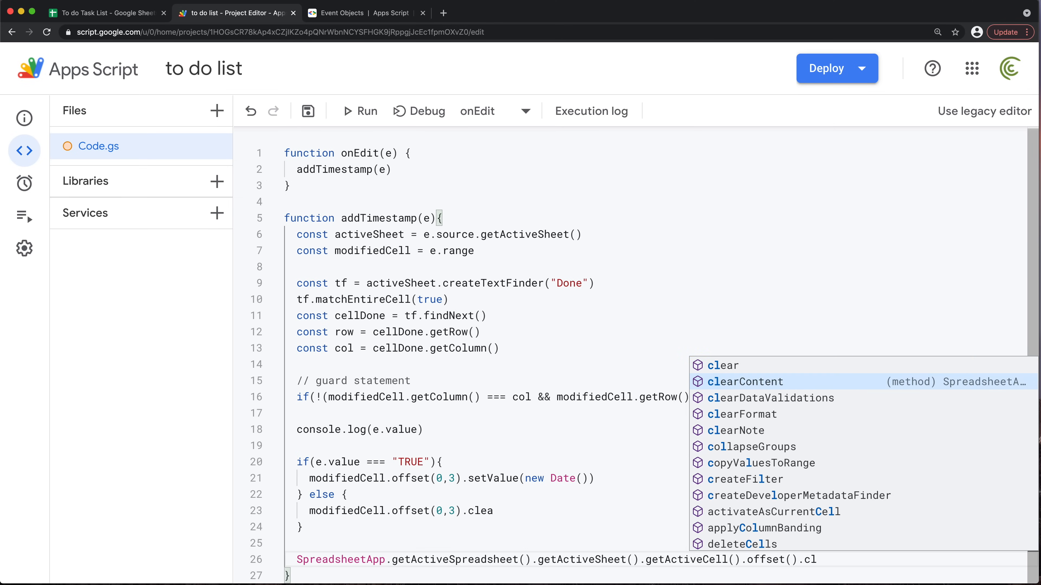
key("Return")
type("()")
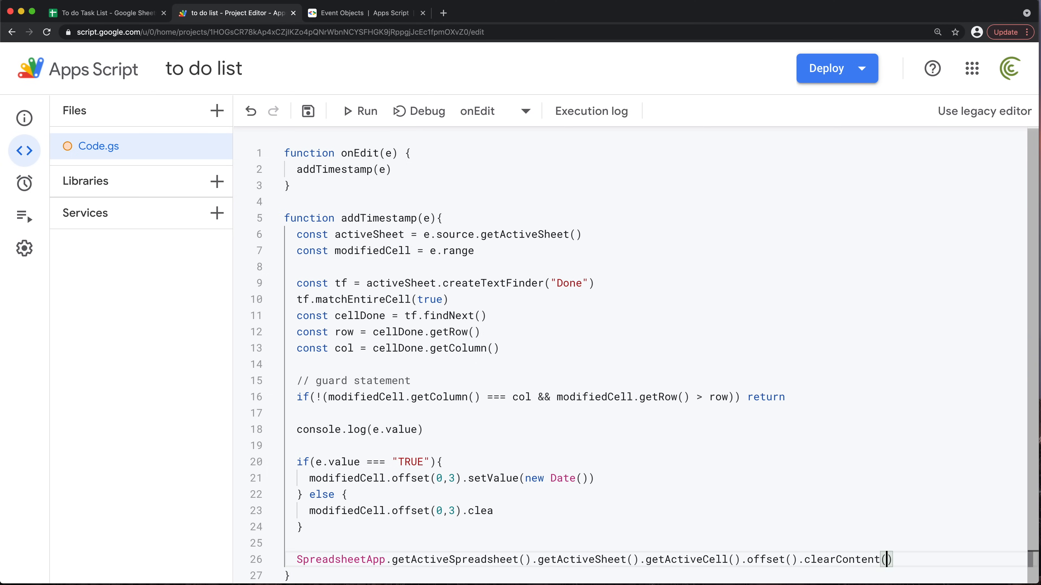
Move .clearContent() from the SpreadsheetApp reference line to the else branch, replacing the partial .clea text
left_click(689, 505)
left_click_drag(894, 560, 797, 560)
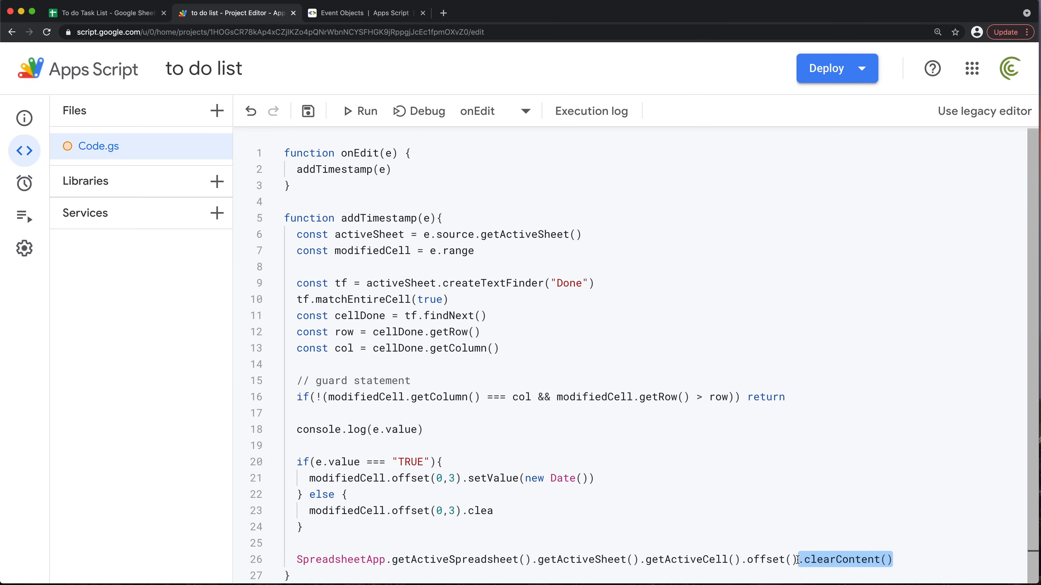
key("ctrl+x")
left_click_drag(463, 511, 494, 511)
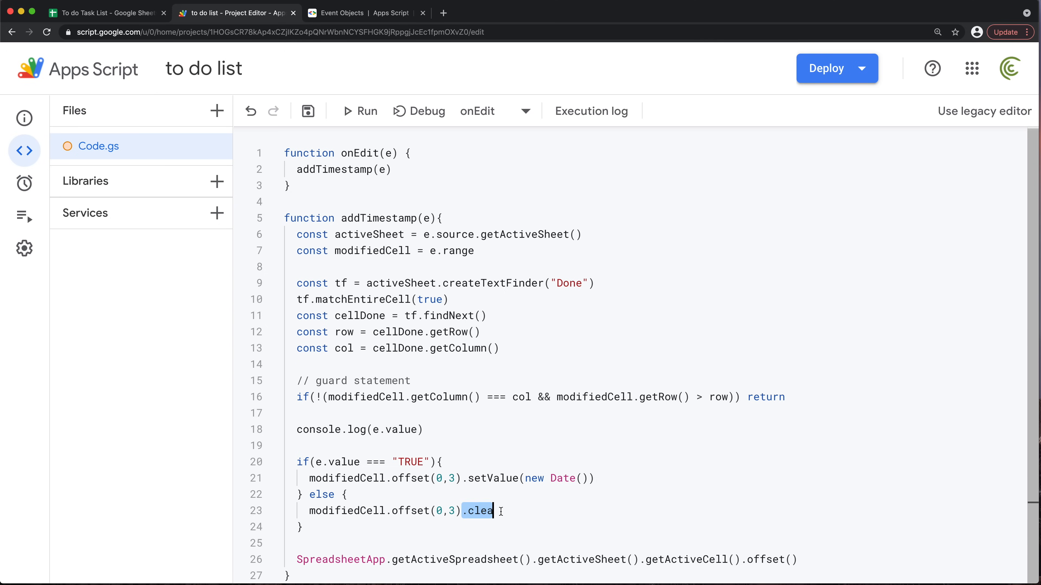
key("ctrl+v")
Comment out the SpreadsheetApp reference line with // and save the script
left_click(306, 560)
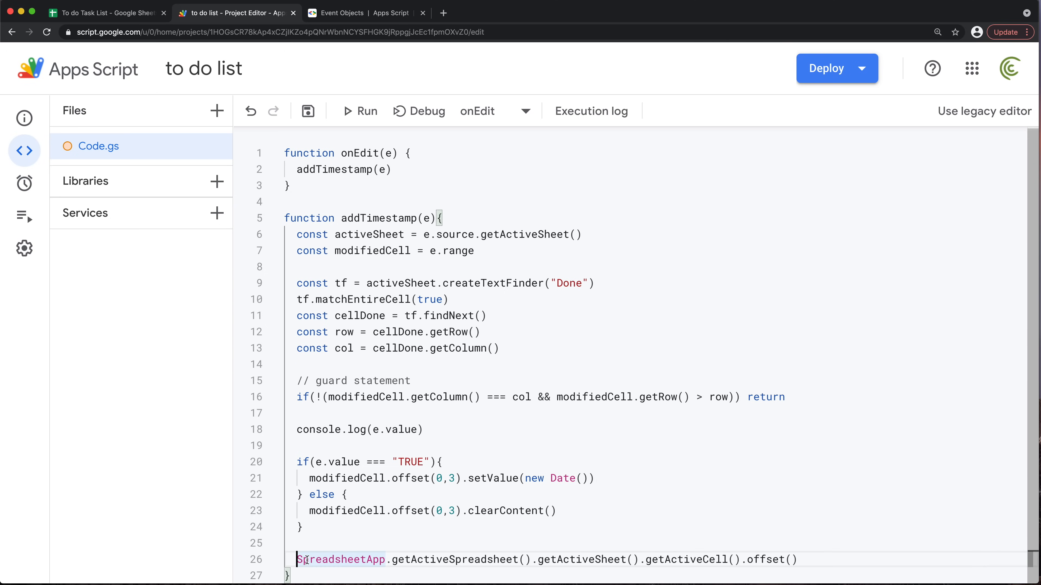
type("//")
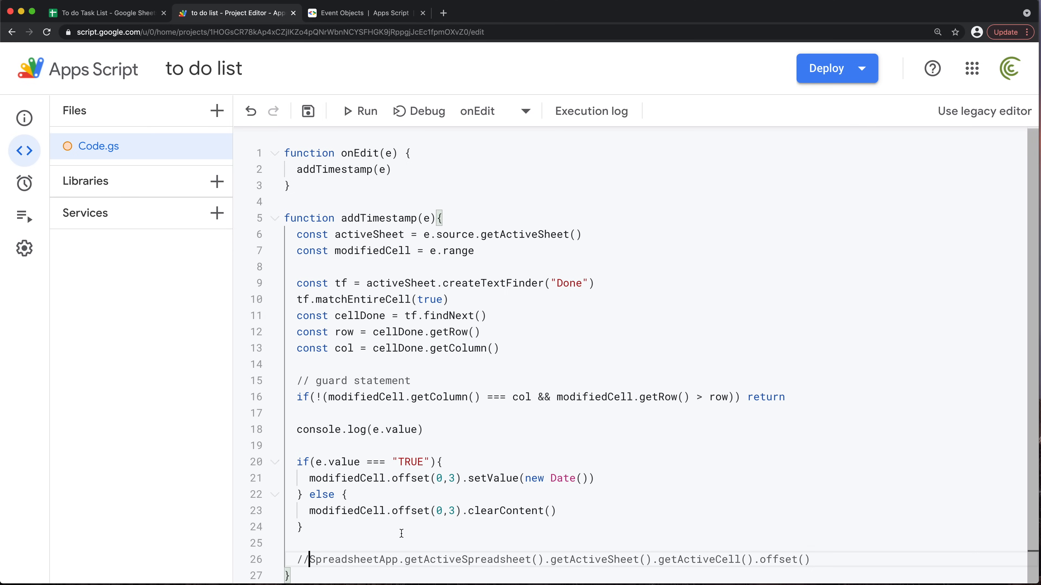
left_click(371, 537)
key("super+s")
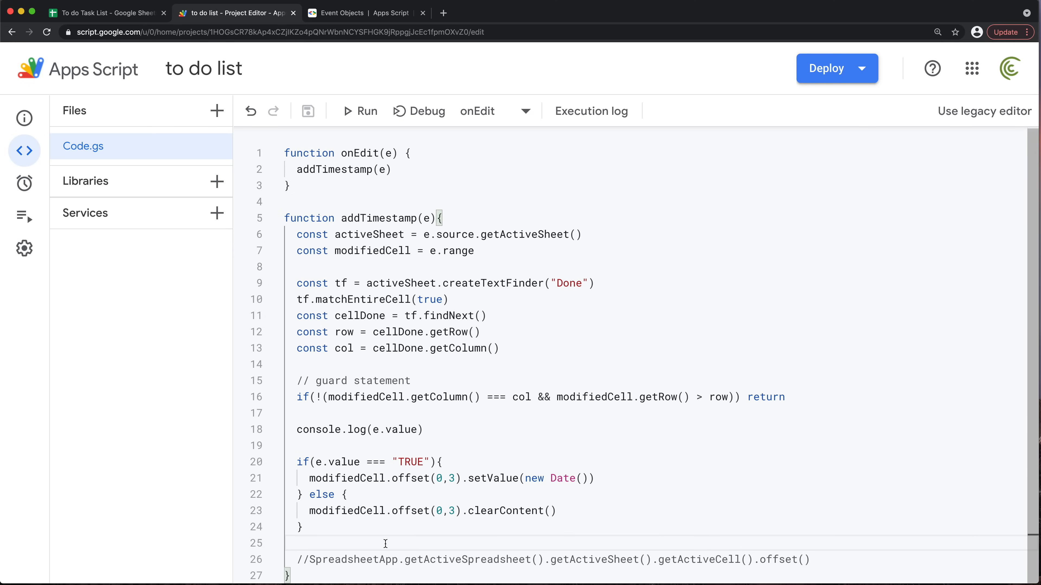
Switch to the To do Task List spreadsheet and test the script by checking and unchecking Done for Edit The Video
left_click(143, 16)
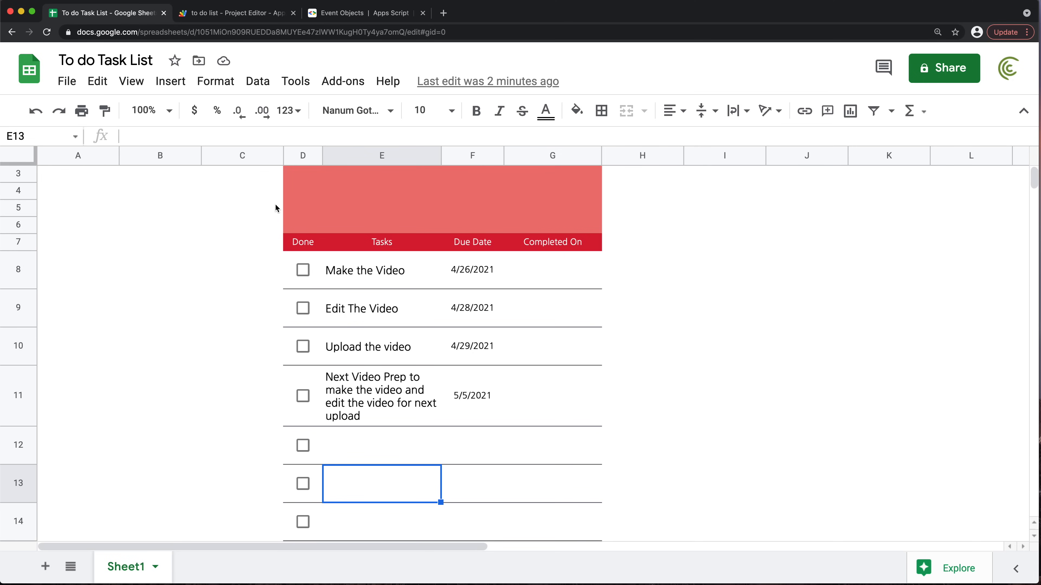
left_click(303, 308)
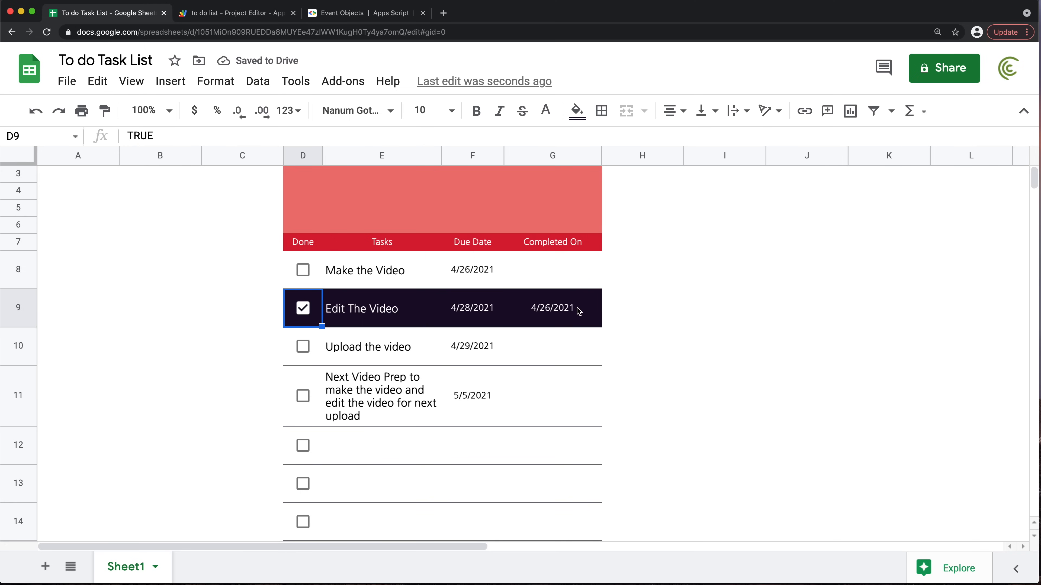
left_click(304, 309)
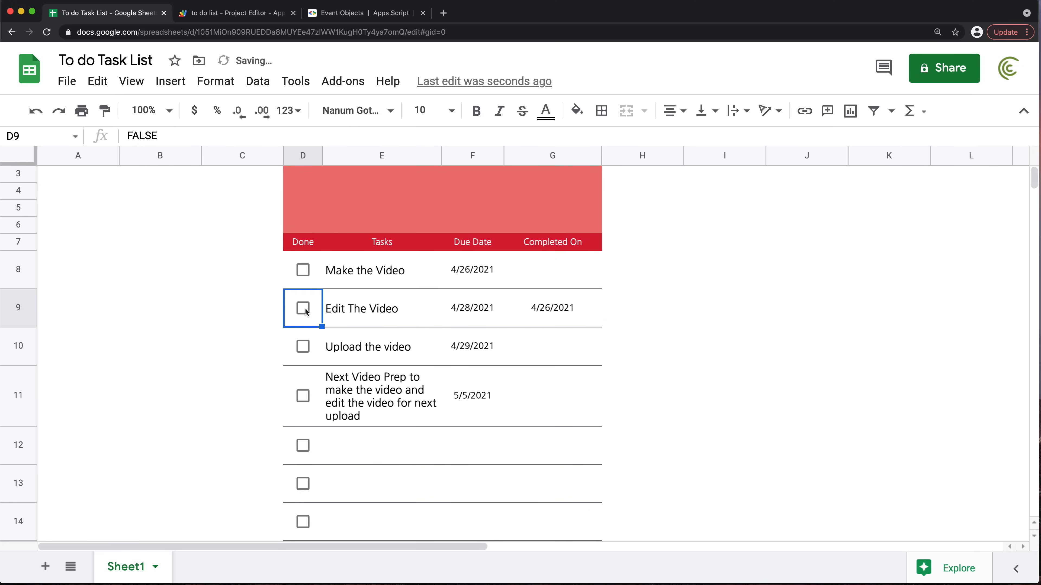
Test the Done checkboxes of Make the Video, Edit The Video and Next Video Prep by checking and unchecking each
left_click(303, 270)
left_click(303, 395)
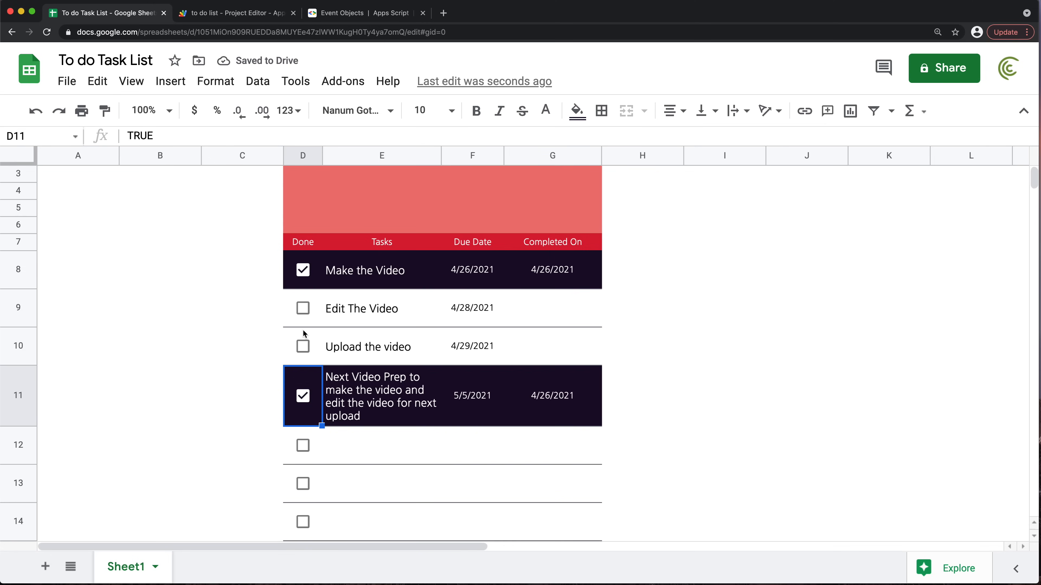
left_click(304, 310)
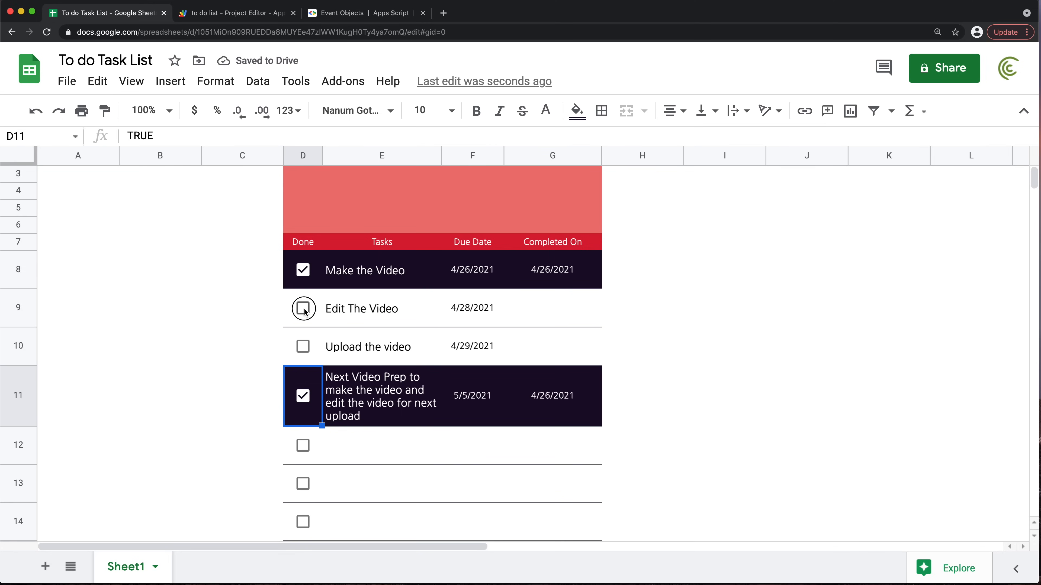
left_click(307, 401)
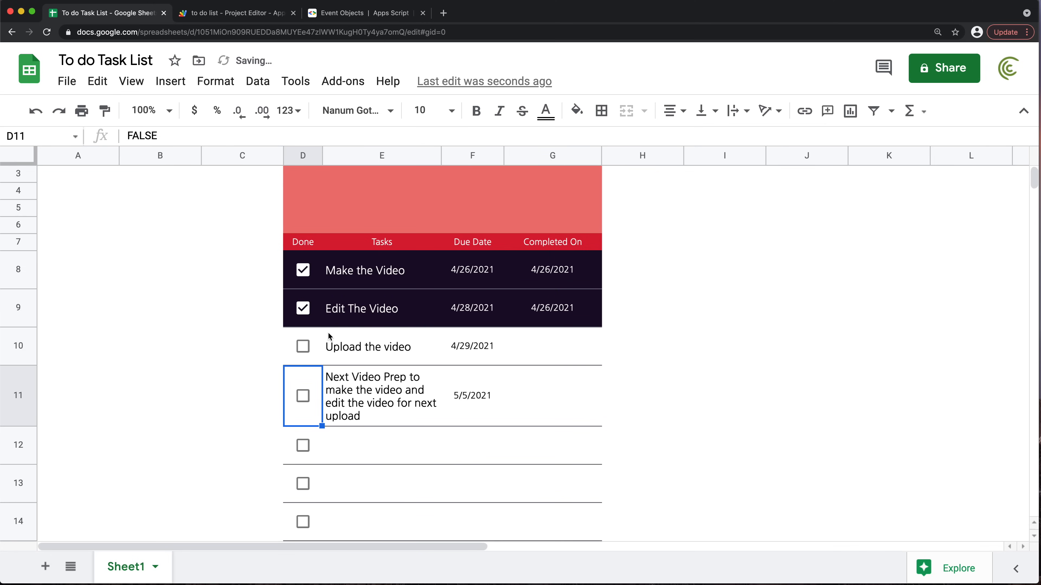
left_click(302, 310)
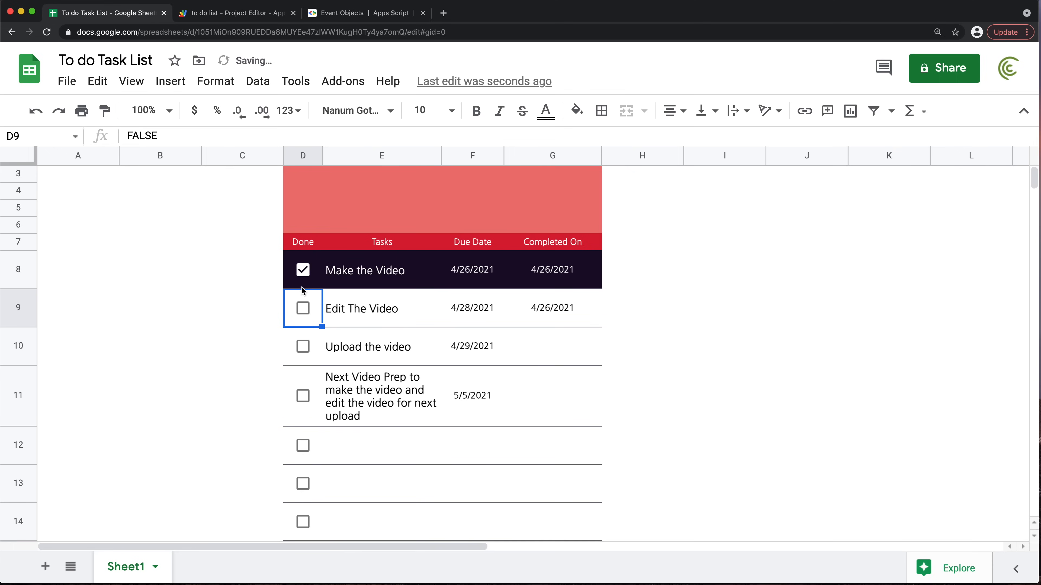
left_click(303, 273)
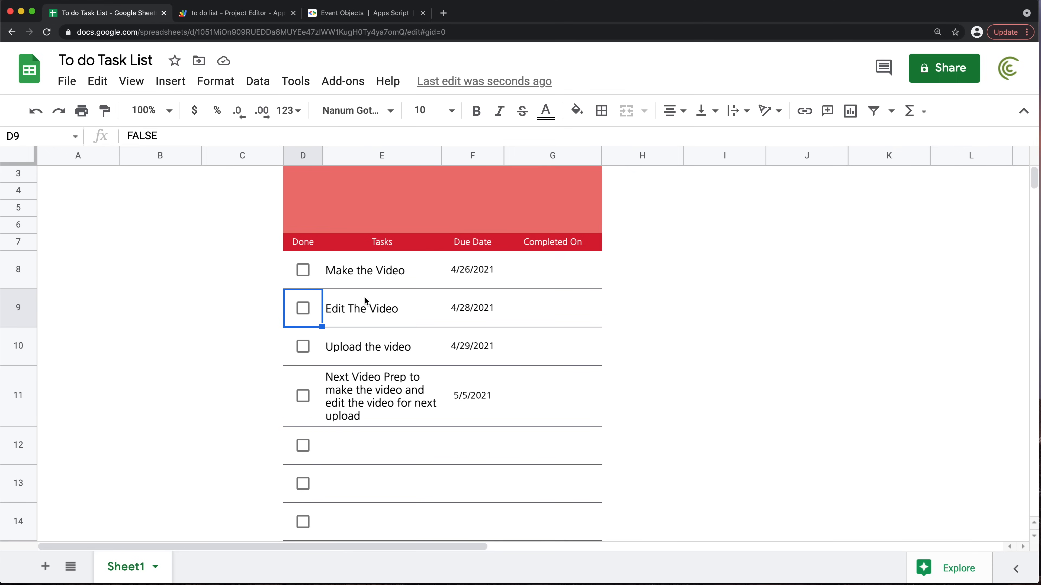
Delete empty column B to shift the to-do table one column over
left_click(149, 155)
right_click(148, 155)
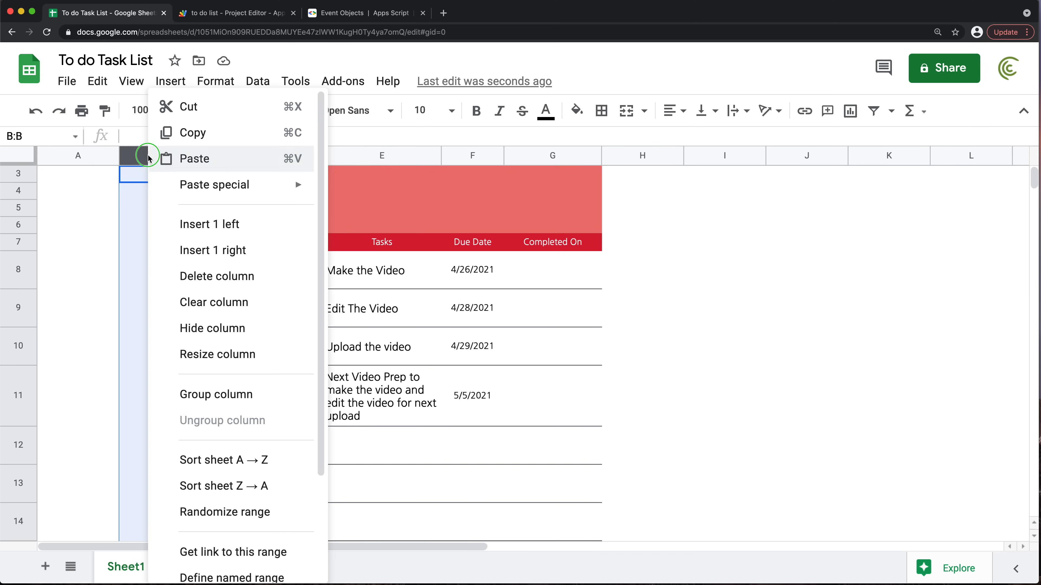
left_click(197, 275)
left_click(103, 328)
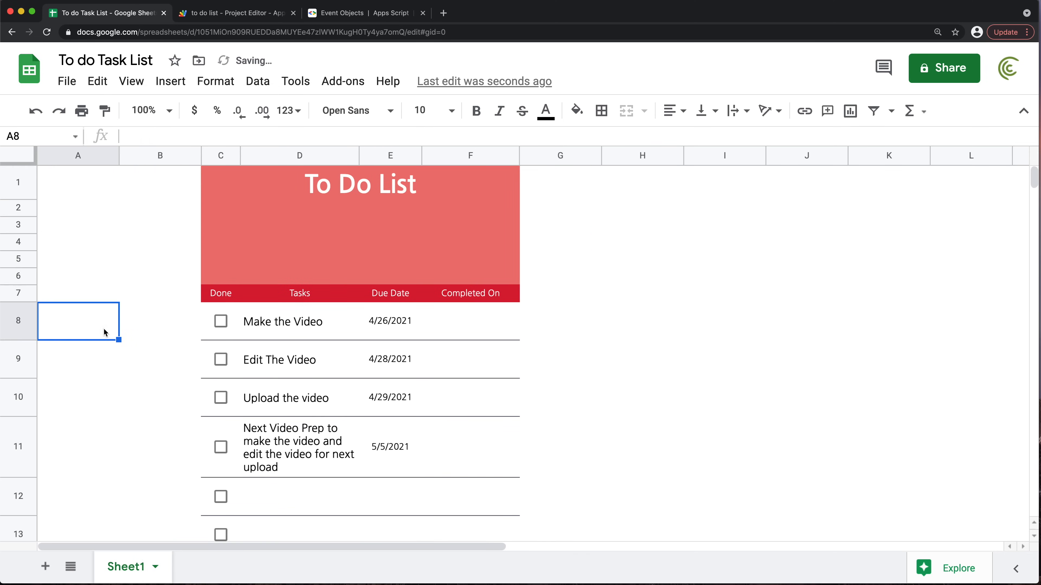
Test the shifted table by checking and unchecking Done for Make the Video and Upload the video
left_click(220, 323)
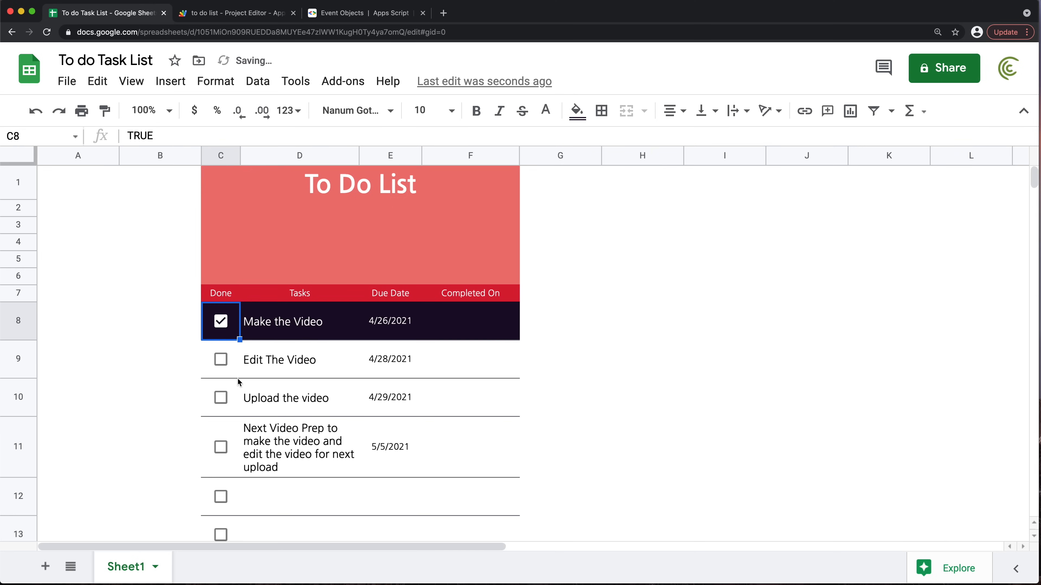
left_click(220, 398)
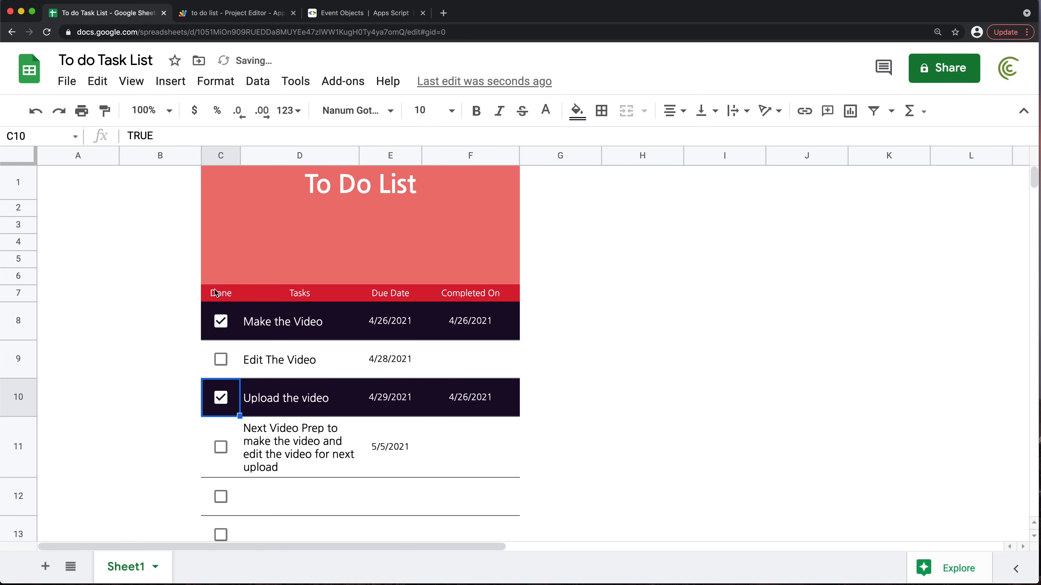
left_click(222, 323)
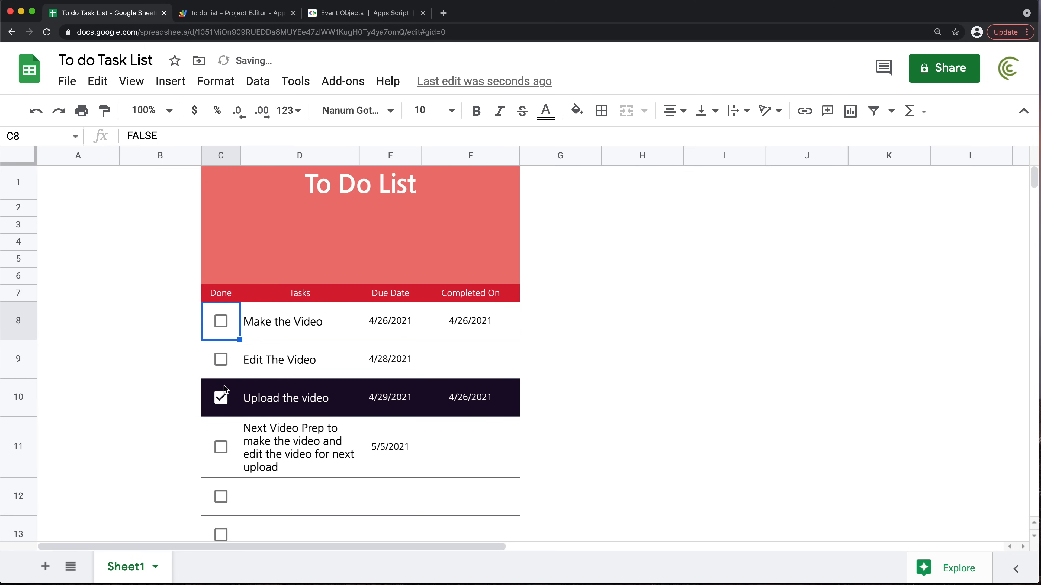
left_click(222, 397)
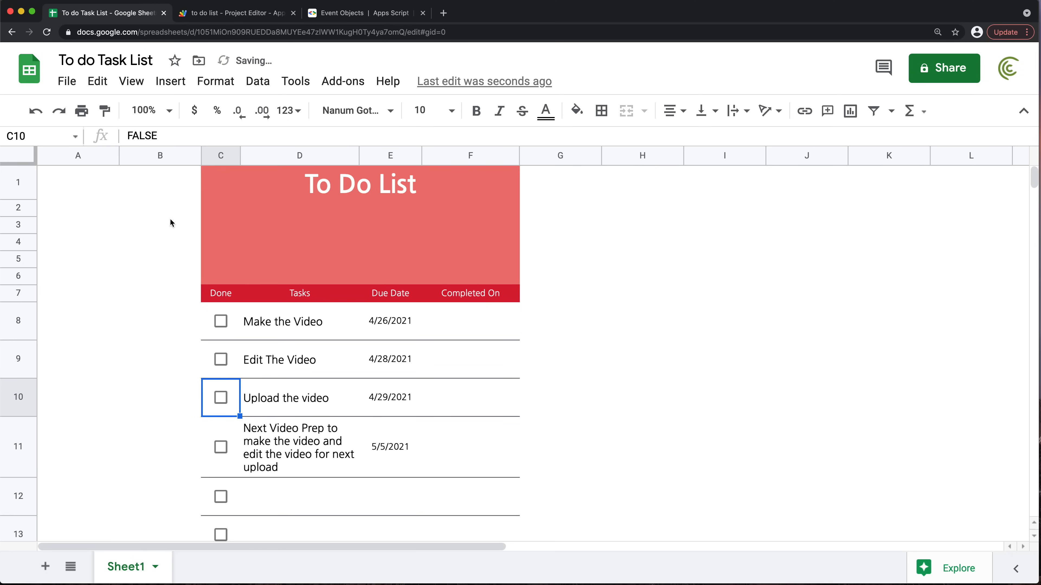
Insert one empty column to the right of column B
right_click(155, 155)
left_click(216, 251)
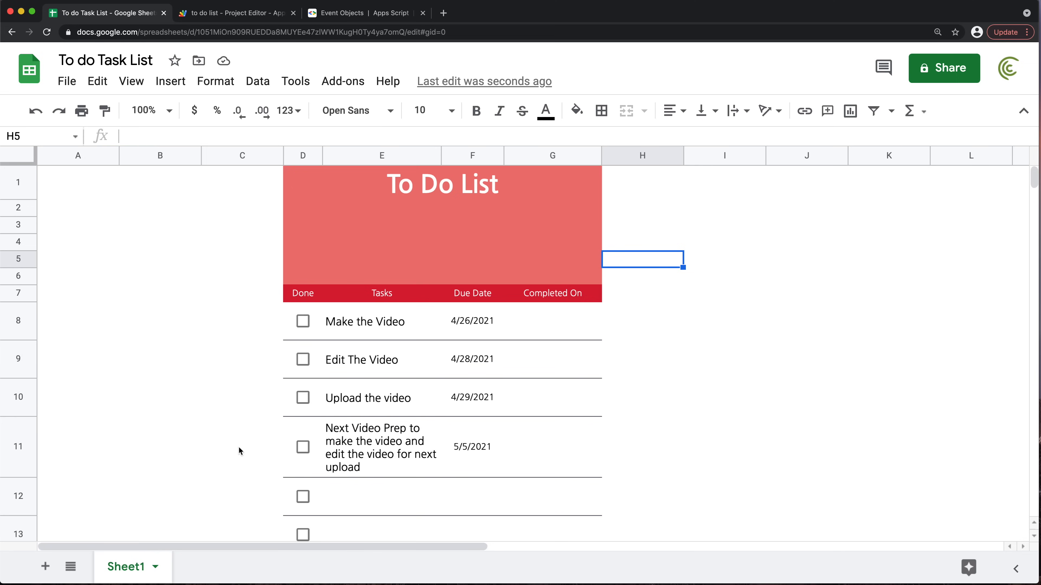
Rename the Sheet1 sheet as "Wekk 1"
double_click(128, 571)
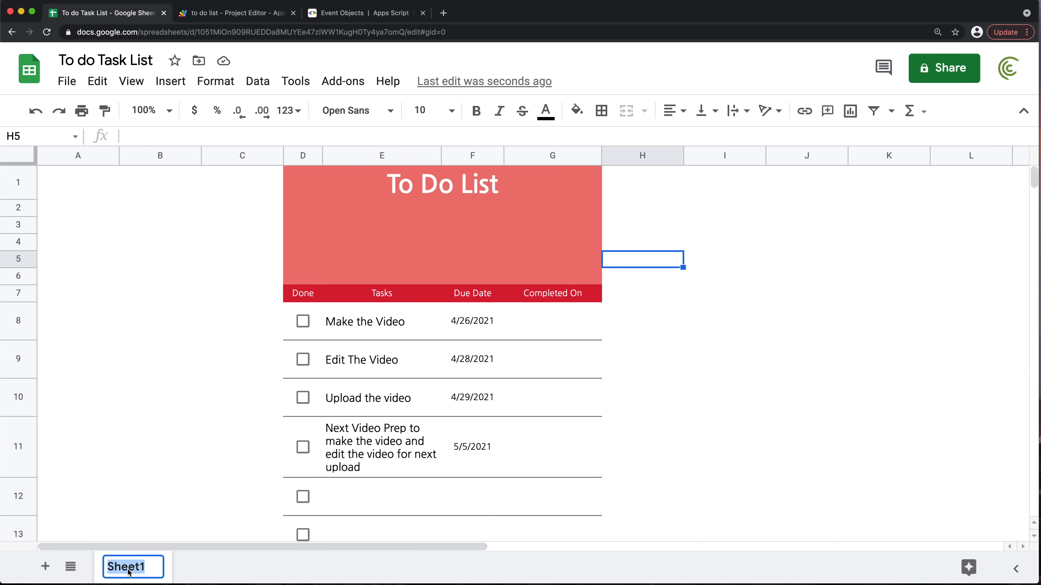
type("Wekk 1")
key("Return")
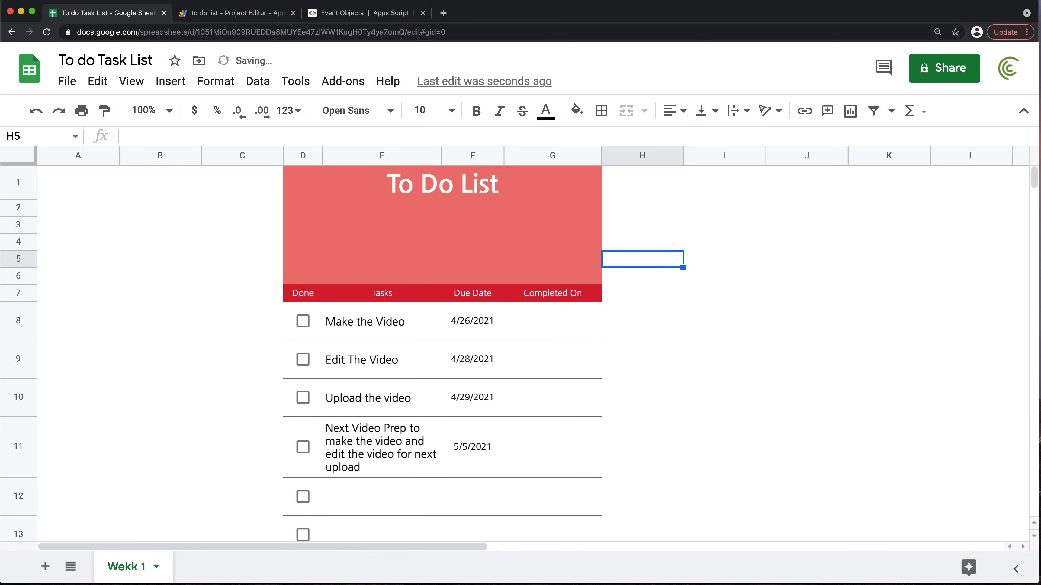
Rename the to-do list sheet as "TO DO 1"
double_click(128, 571)
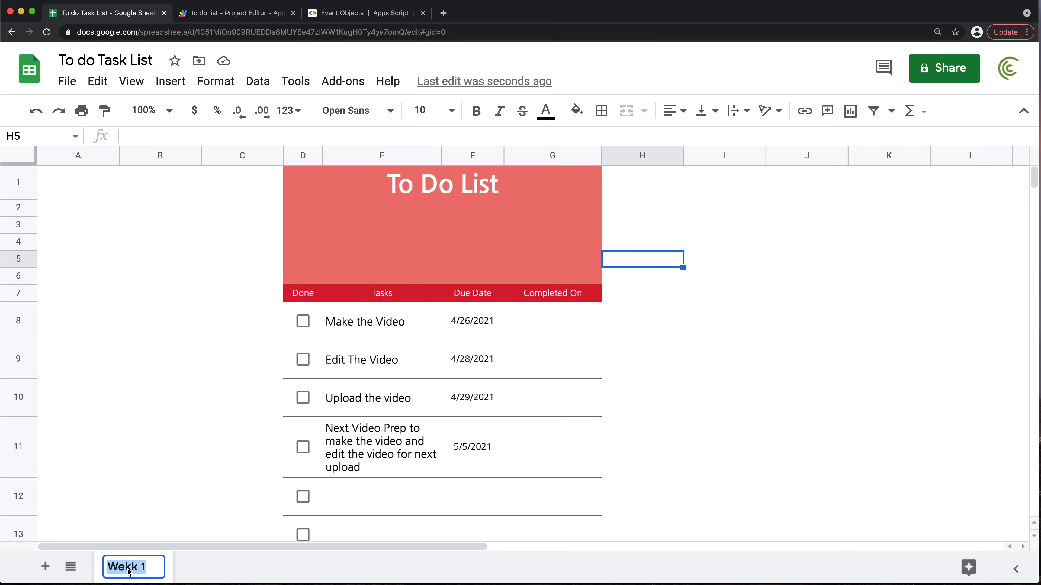
type("TO DO ")
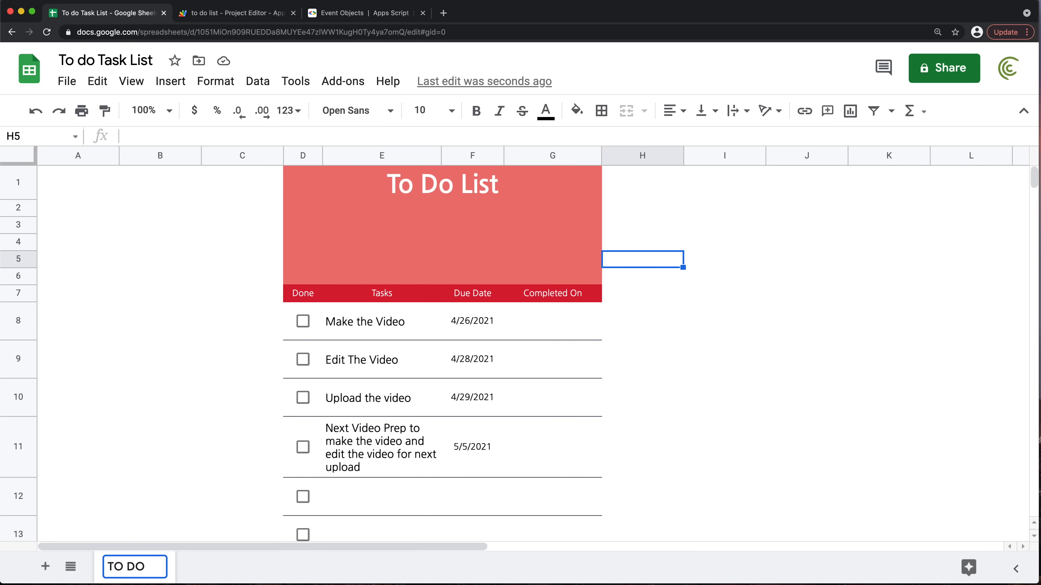
type("1")
key("Return")
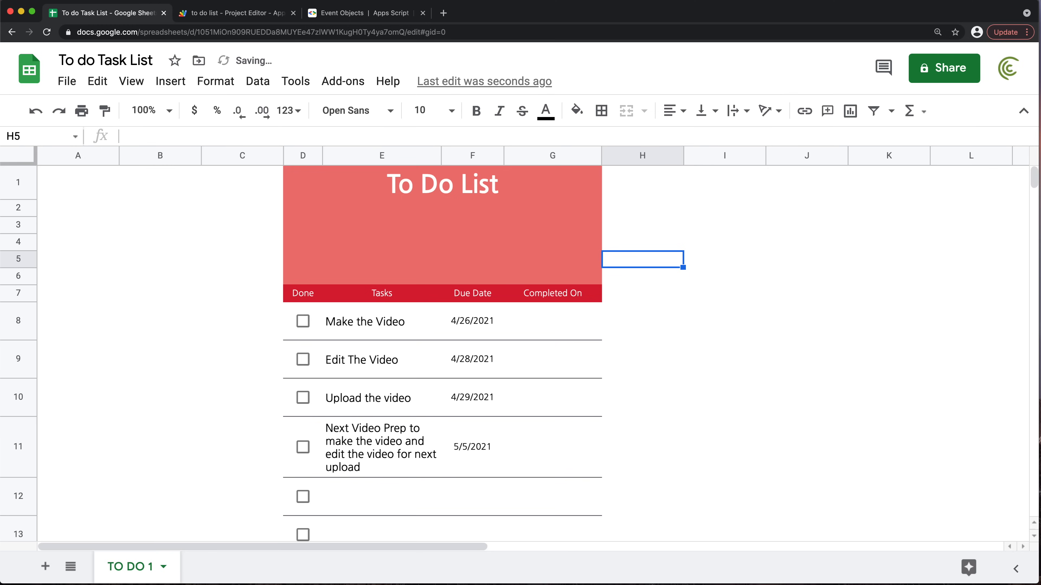
Duplicate the TO DO 1 sheet
left_click(163, 566)
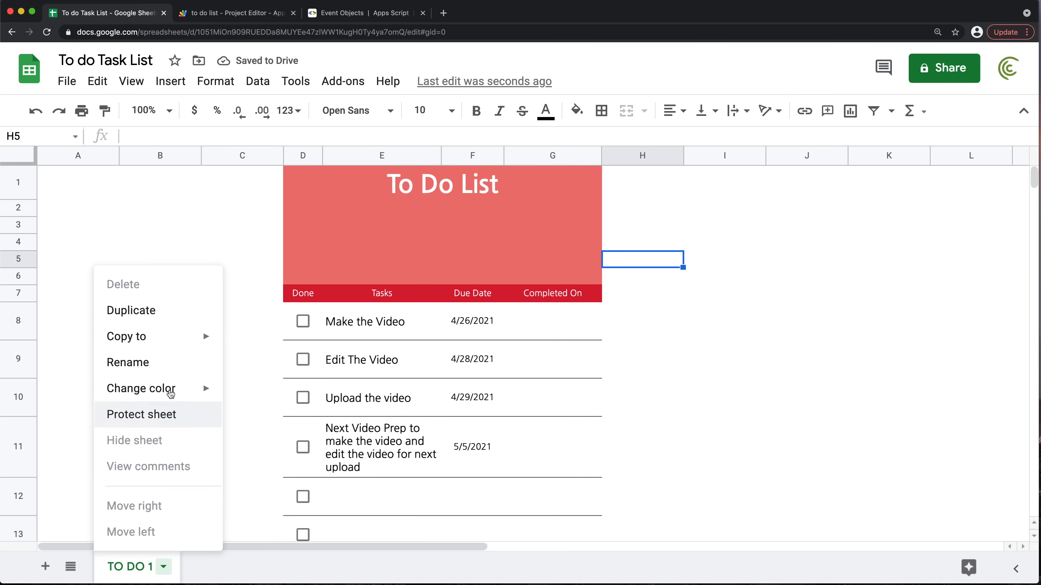
left_click(152, 321)
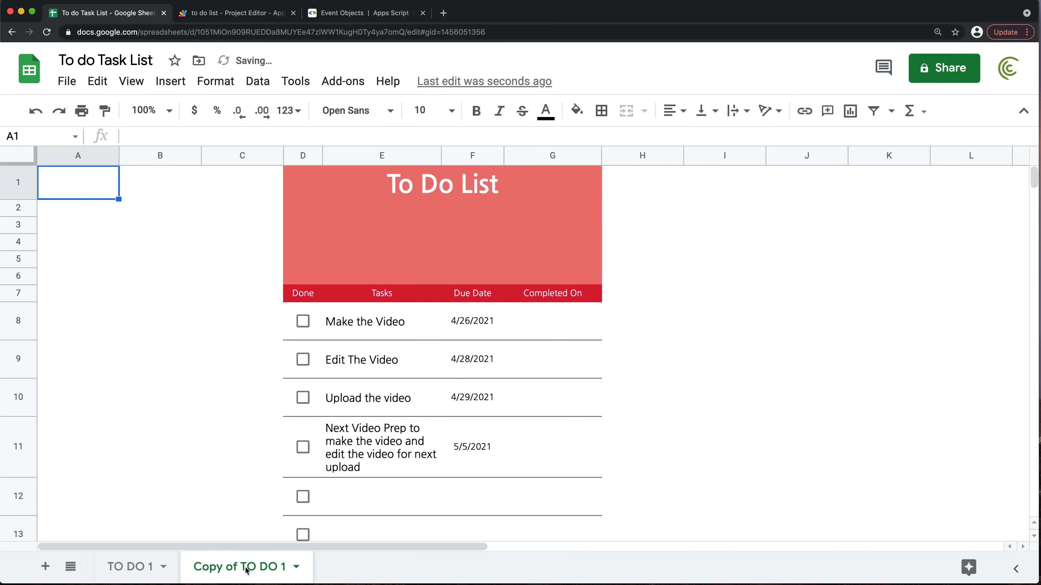
Rename the Copy of TO DO 1 sheet as "TO DO 2"
double_click(248, 570)
left_click(241, 568)
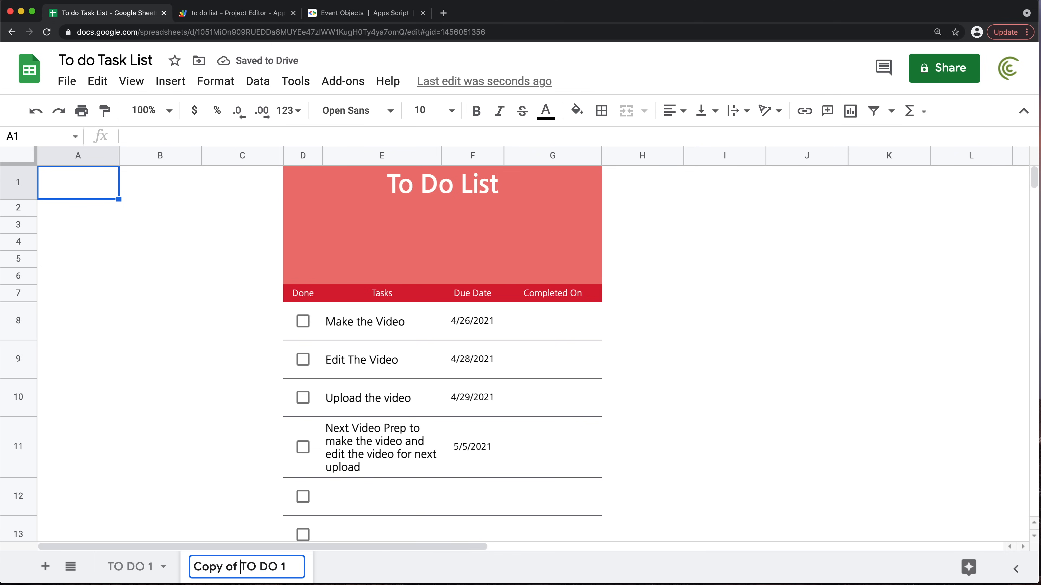
key("BackSpace")
key("BackSpace")
key("BackSpace")
key("BackSpace")
key("BackSpace")
key("BackSpace")
key("BackSpace")
key("BackSpace")
key("End")
key("BackSpace")
type("2")
key("Return")
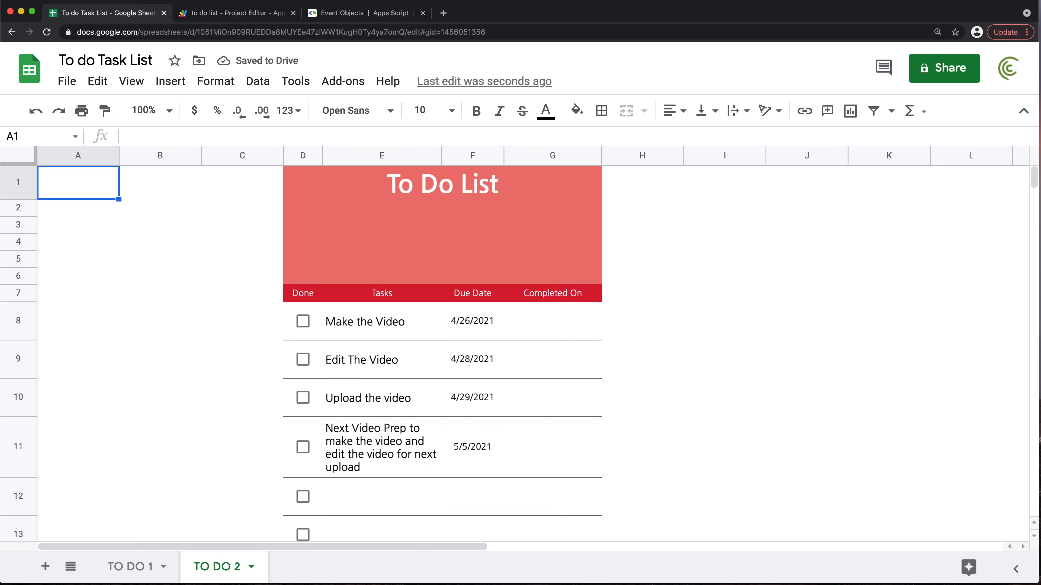
Switch to the Apps Script project and begin a new line with "activeSheet." below the guard statement comment
left_click(128, 567)
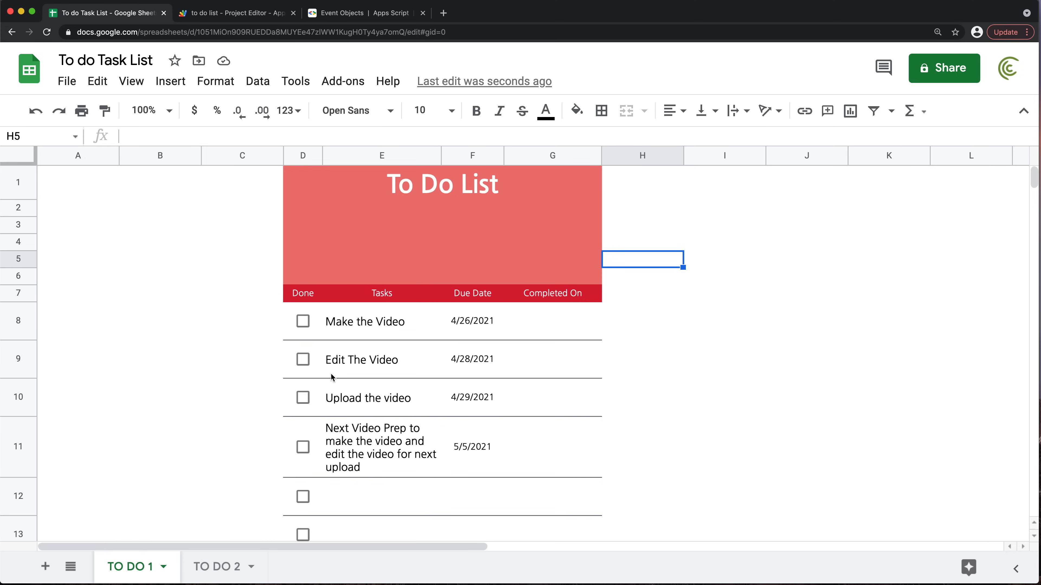
left_click(214, 19)
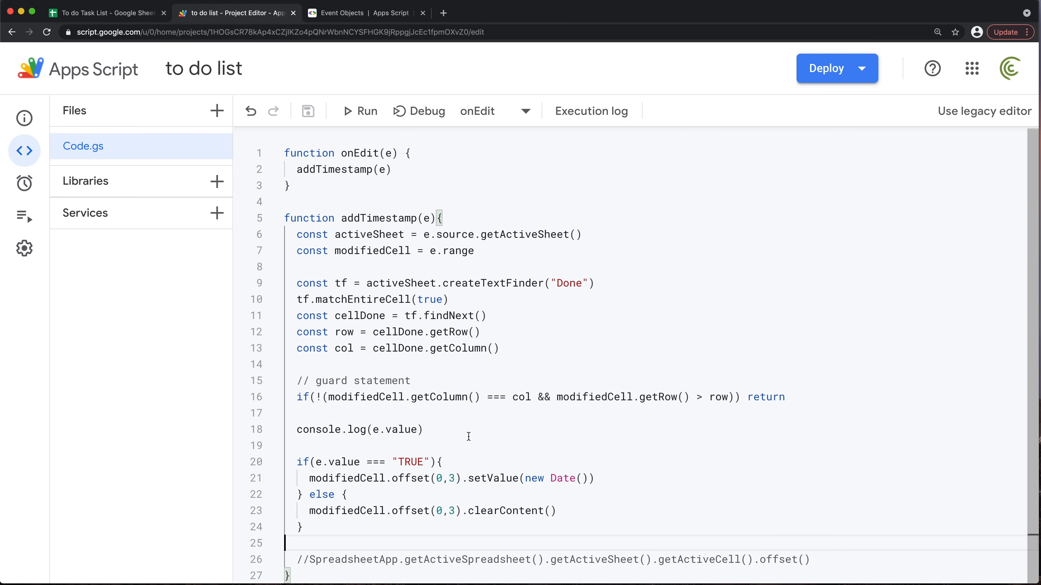
left_click_drag(296, 397, 828, 392)
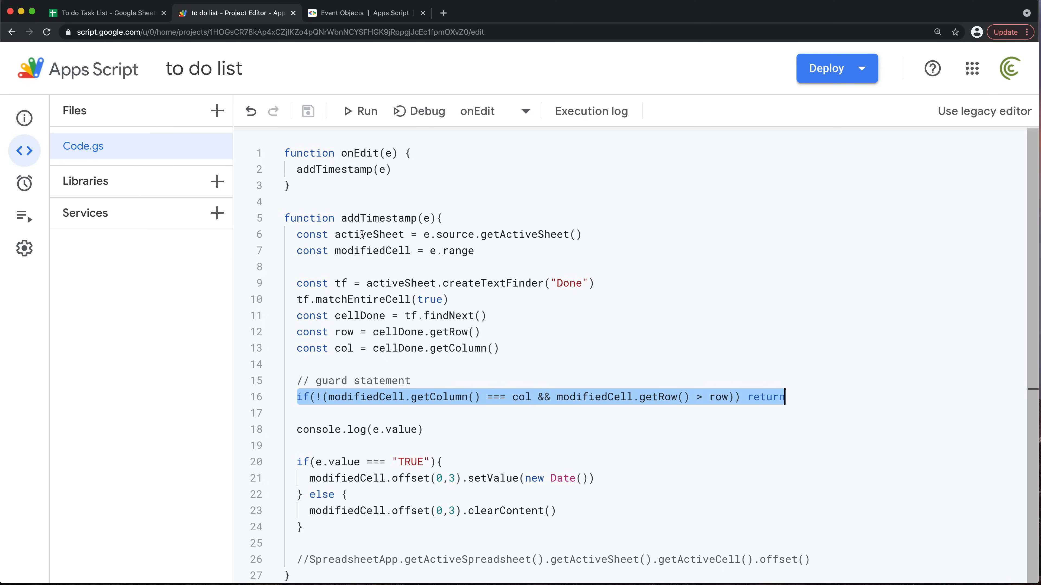
double_click(376, 234)
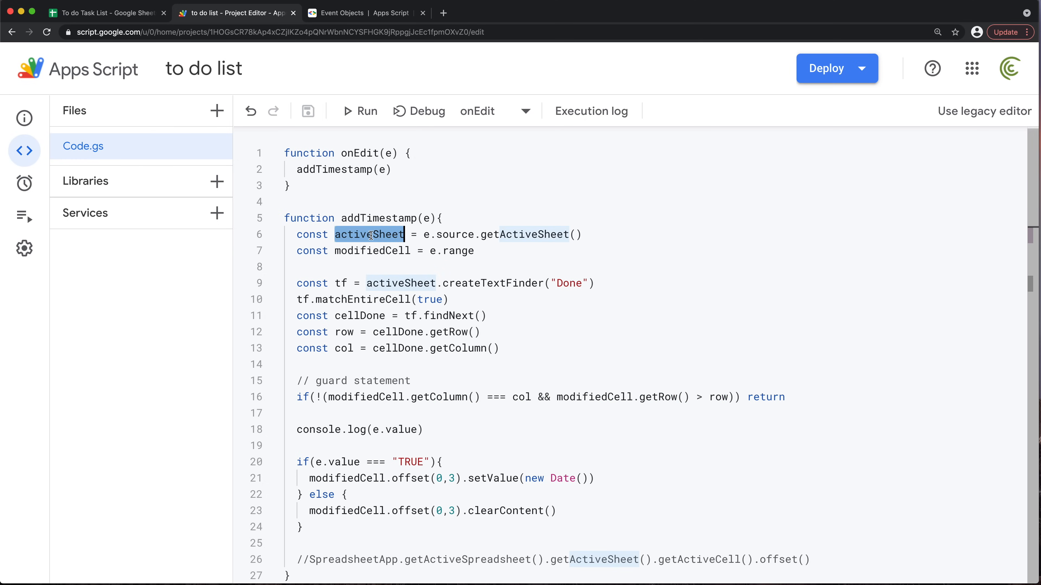
left_click(369, 363)
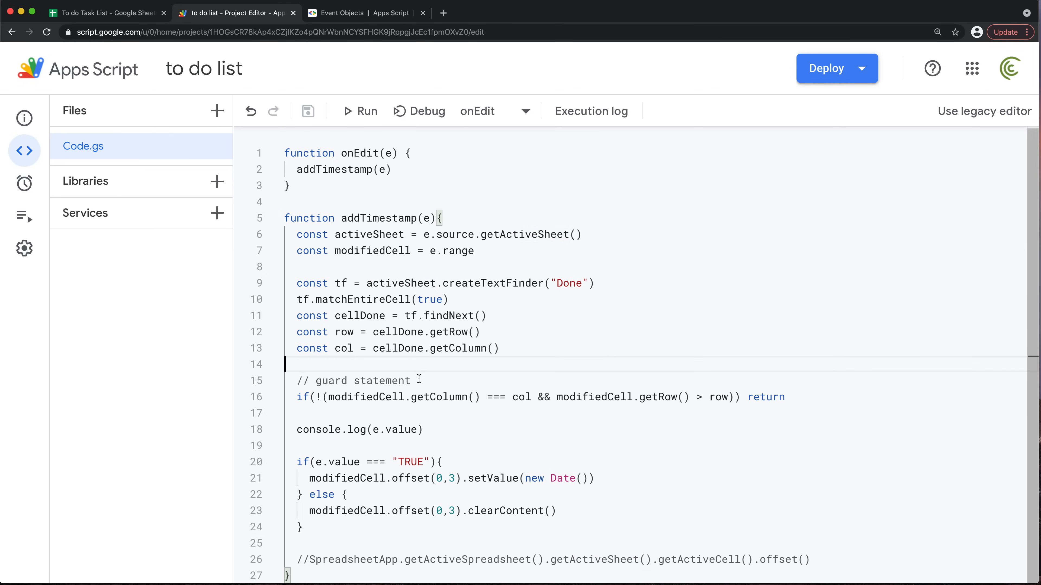
left_click(419, 379)
key("Return")
key("Return")
key("Up")
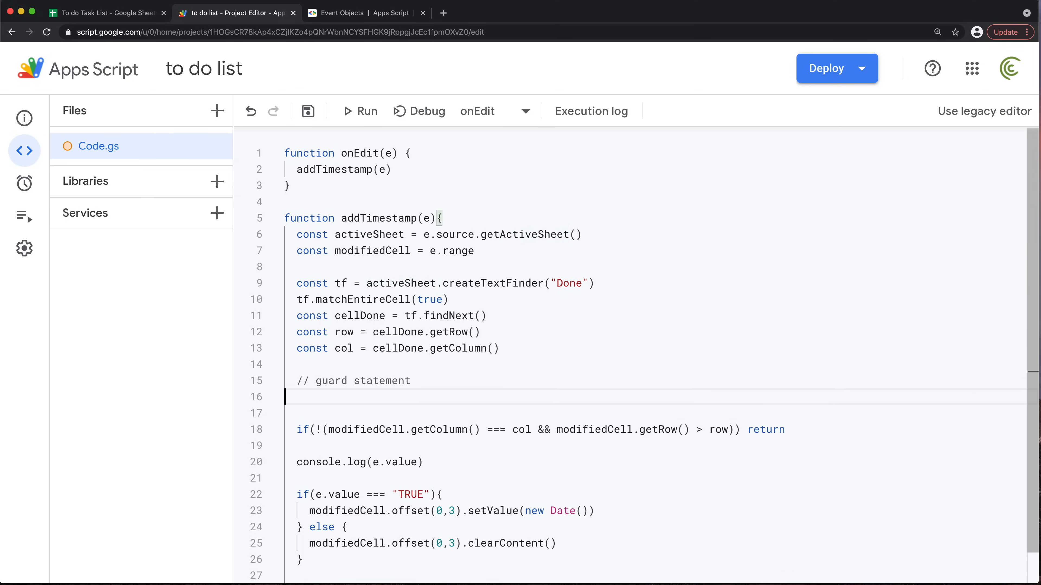
key("Tab")
type("activeSheet.")
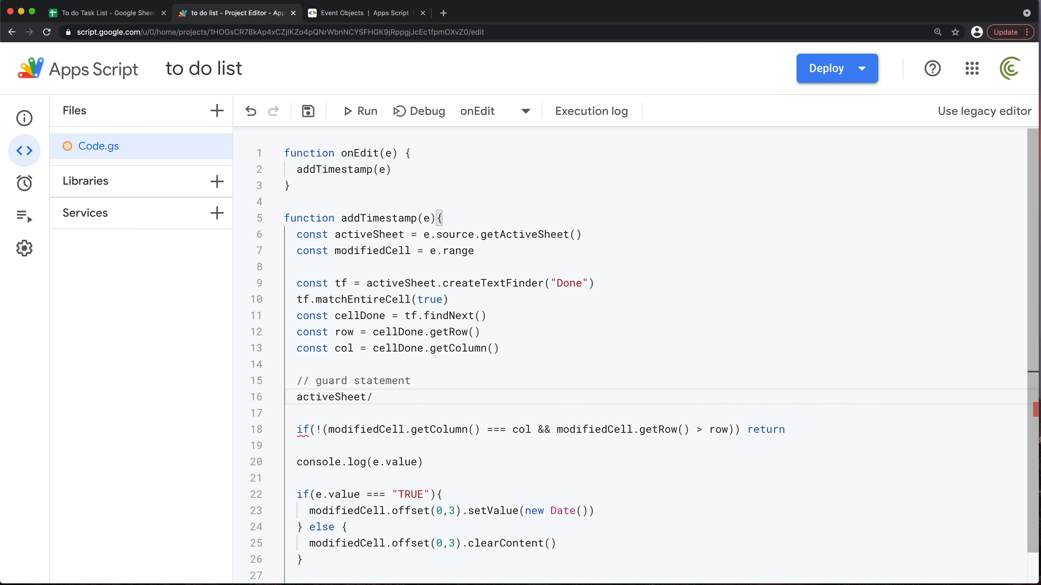
Uncomment the SpreadsheetApp line at the end of addTimestamp and replace its getActiveCell().offset() part with getSheetName()
scroll(466, 400, "down", 2)
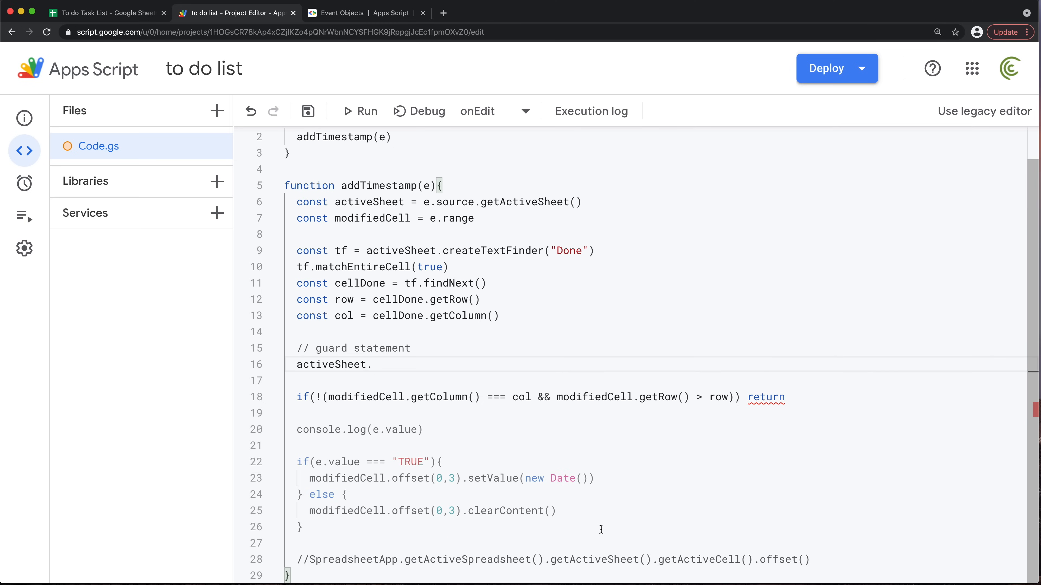
left_click_drag(810, 560, 658, 560)
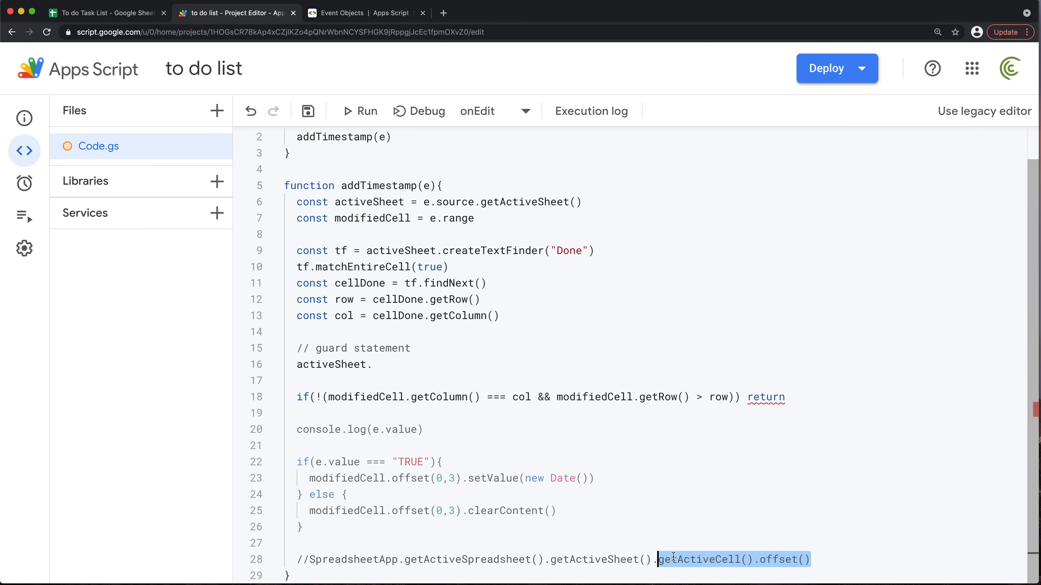
key("super+x")
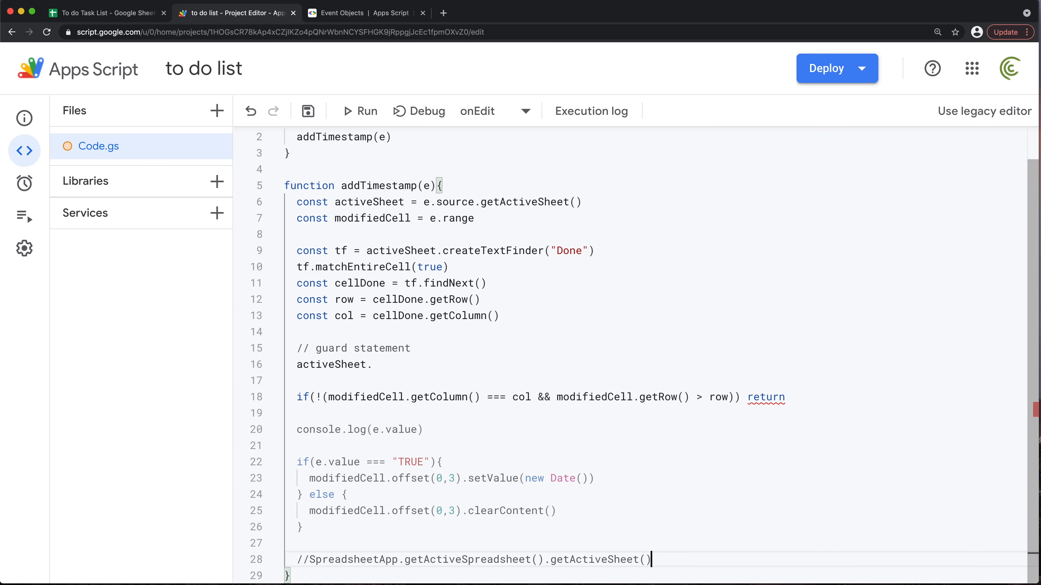
left_click(313, 555)
key("BackSpace")
key("BackSpace")
left_click(651, 555)
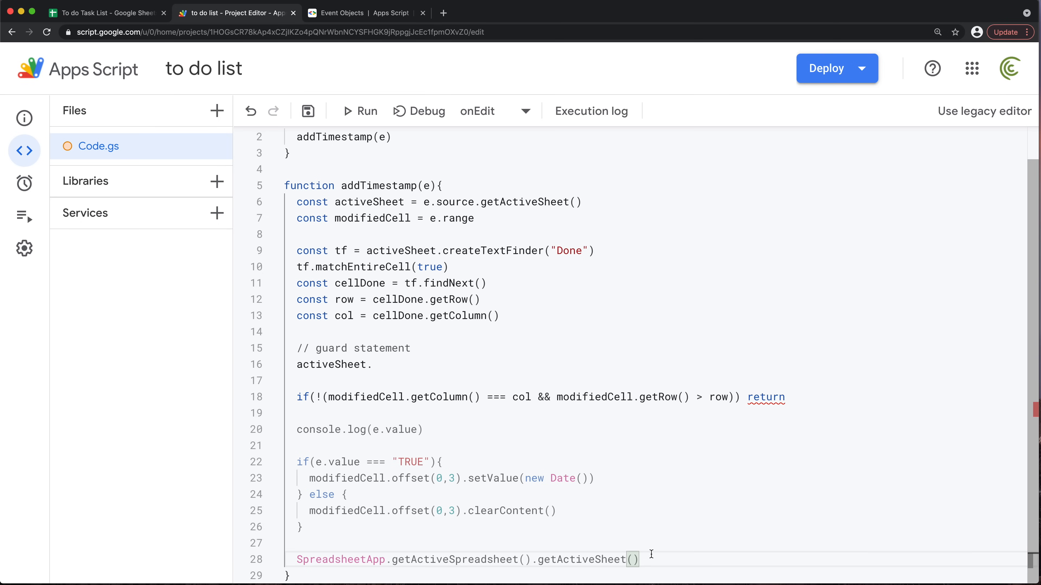
type(".getshe")
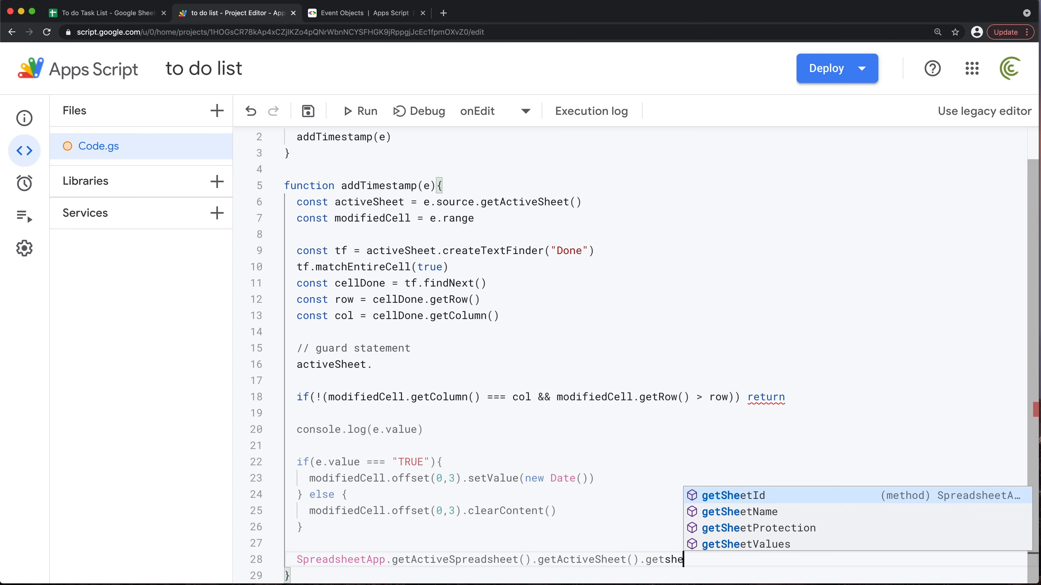
key("Down")
key("Return")
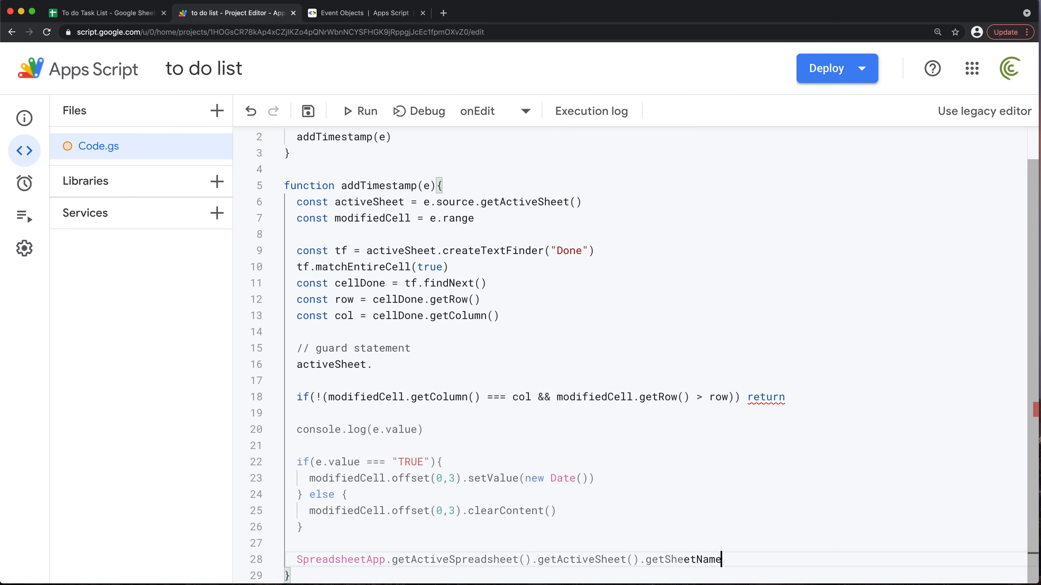
type("(")
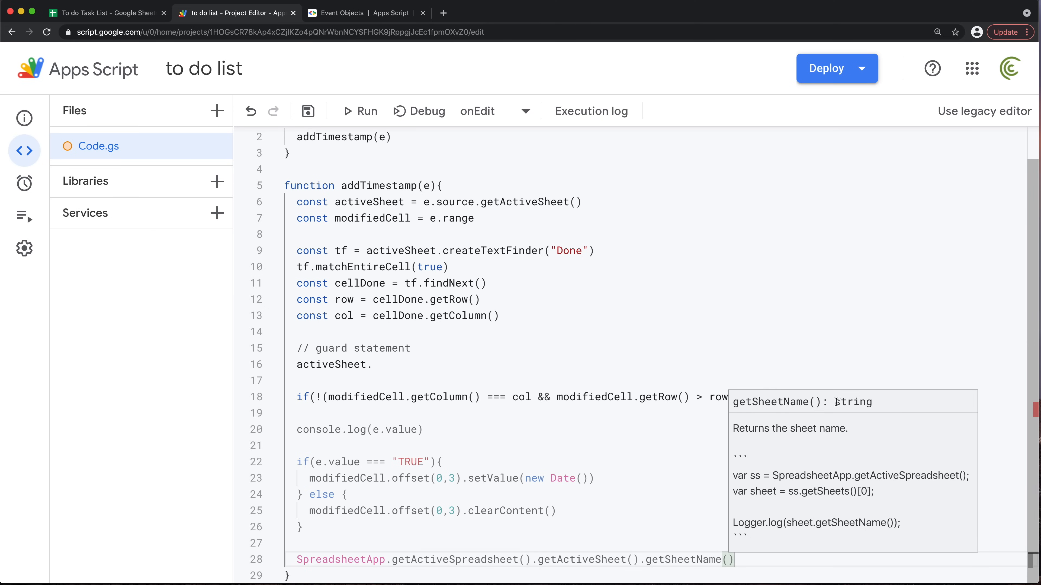
Copy .getSheetName() from the SpreadsheetApp line to complete the activeSheet call below the guard statement comment
left_click_drag(745, 562, 640, 563)
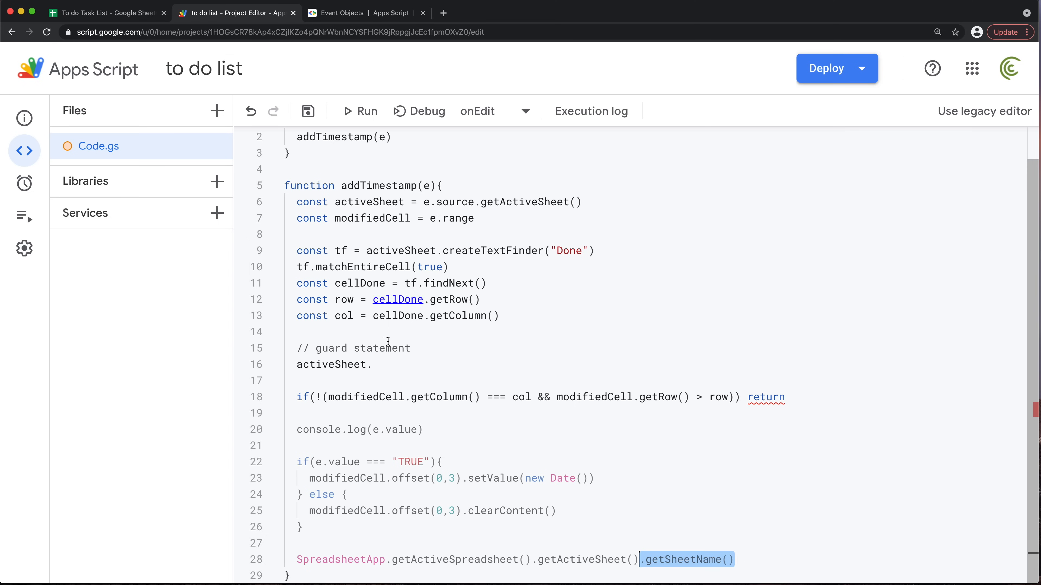
double_click(367, 365)
key("ctrl+v")
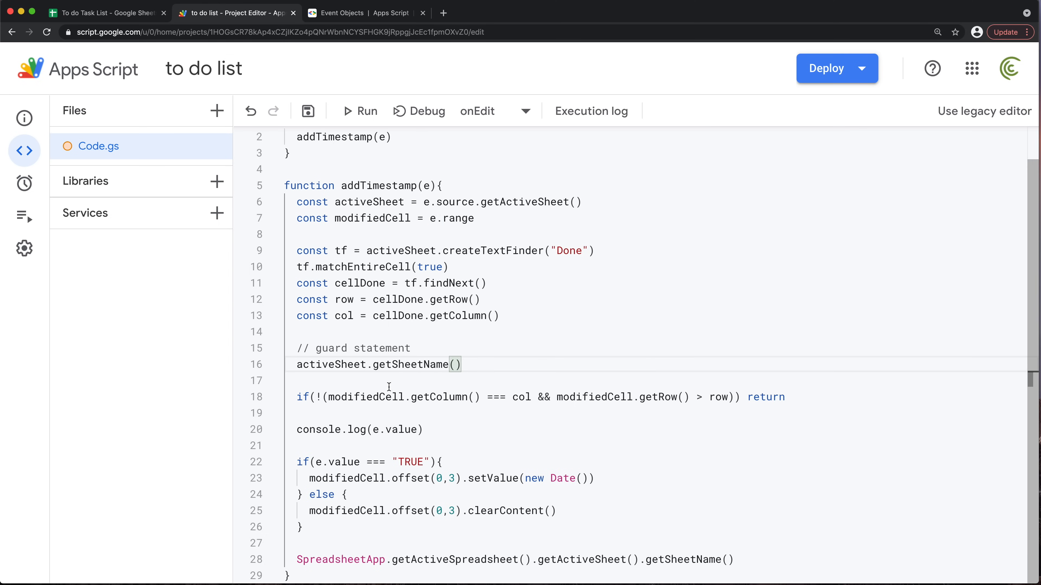
Check the sheet names in the spreadsheet, and append .toString() to the activeSheet.getSheetName() call in the script
key("super+Left")
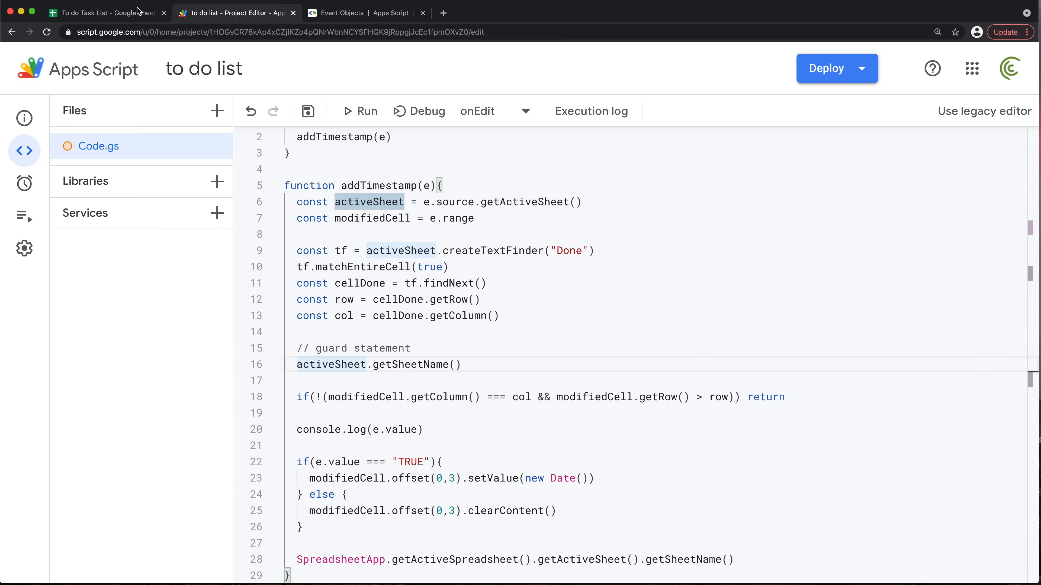
left_click(107, 13)
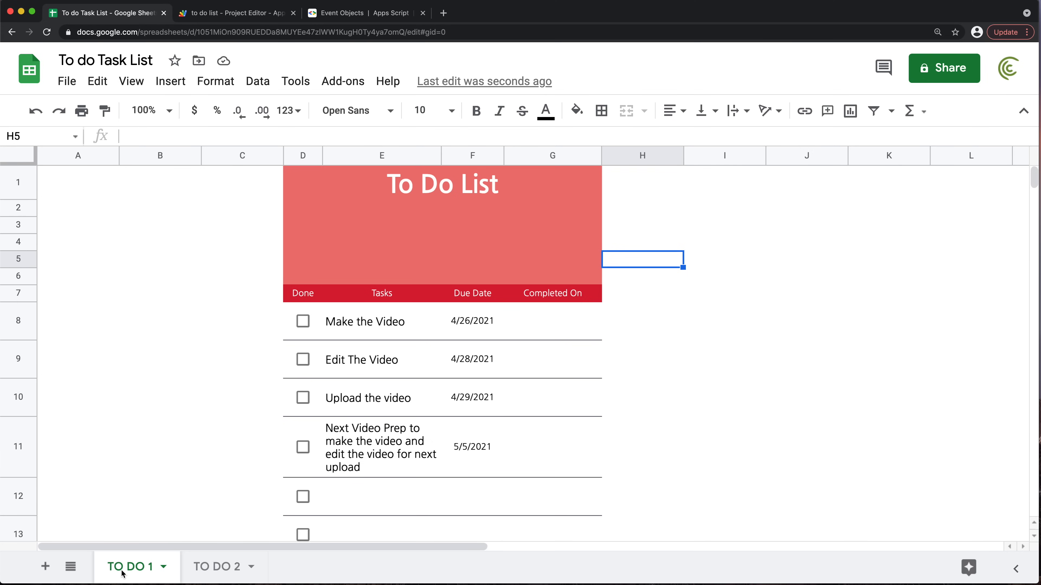
left_click(262, 14)
key("super+Right")
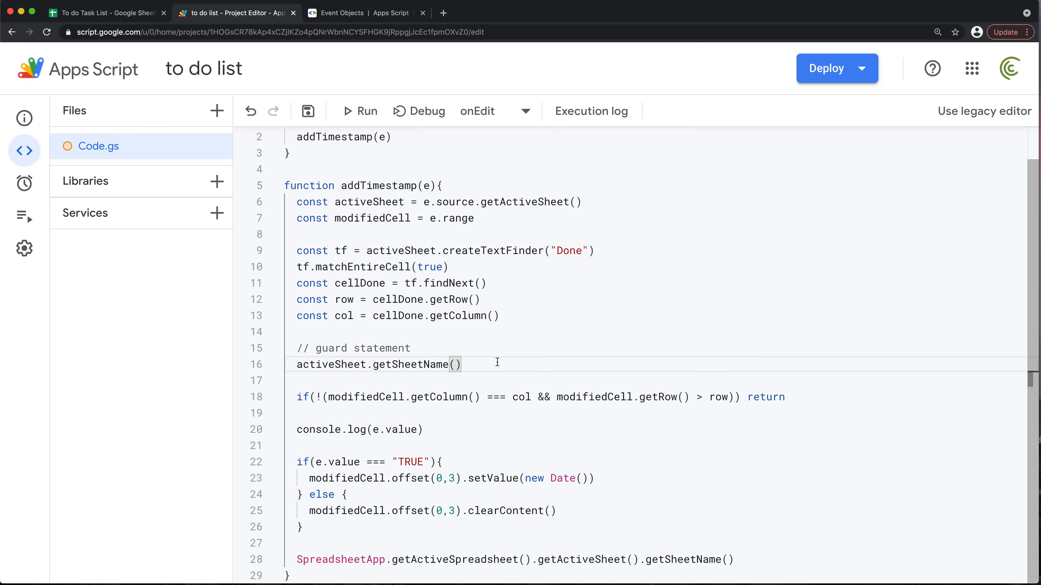
type(".s")
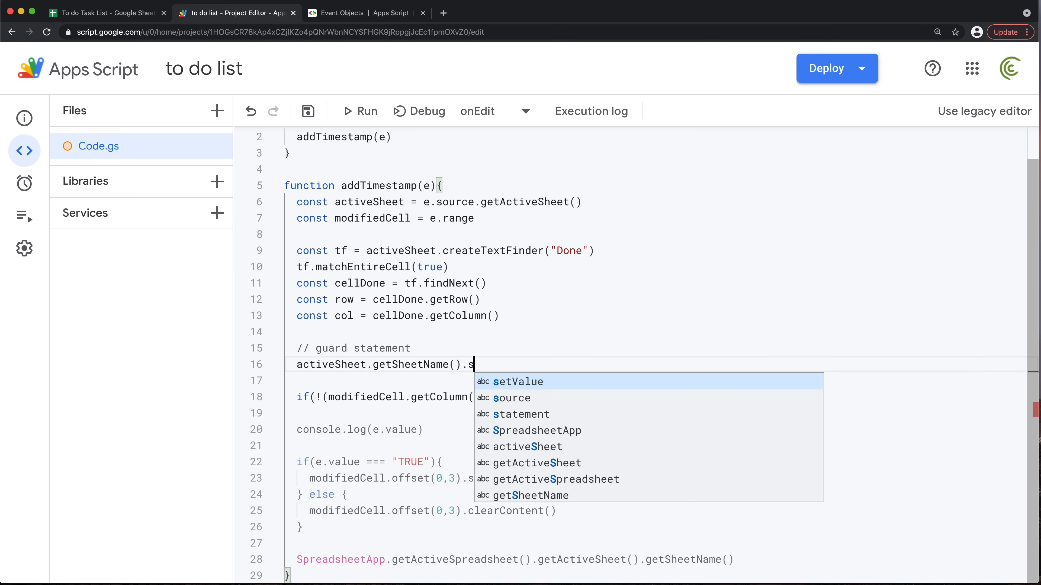
key("BackSpace")
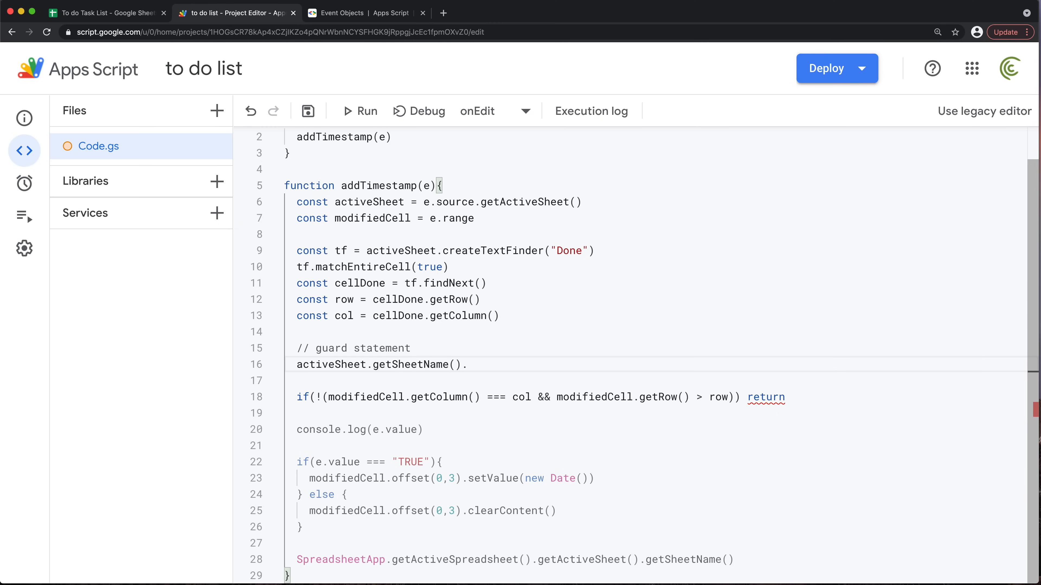
type("toString")
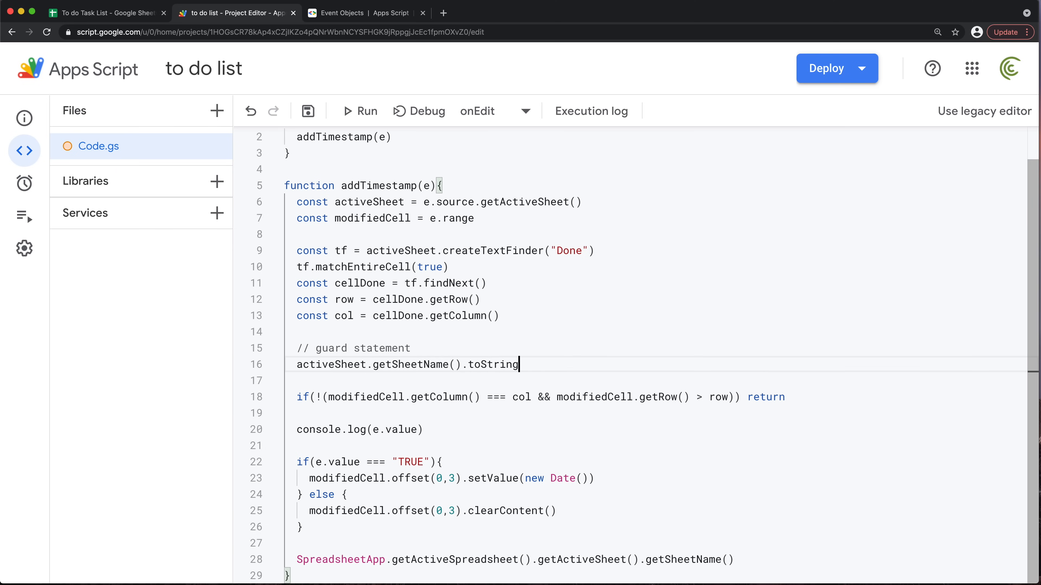
type("().")
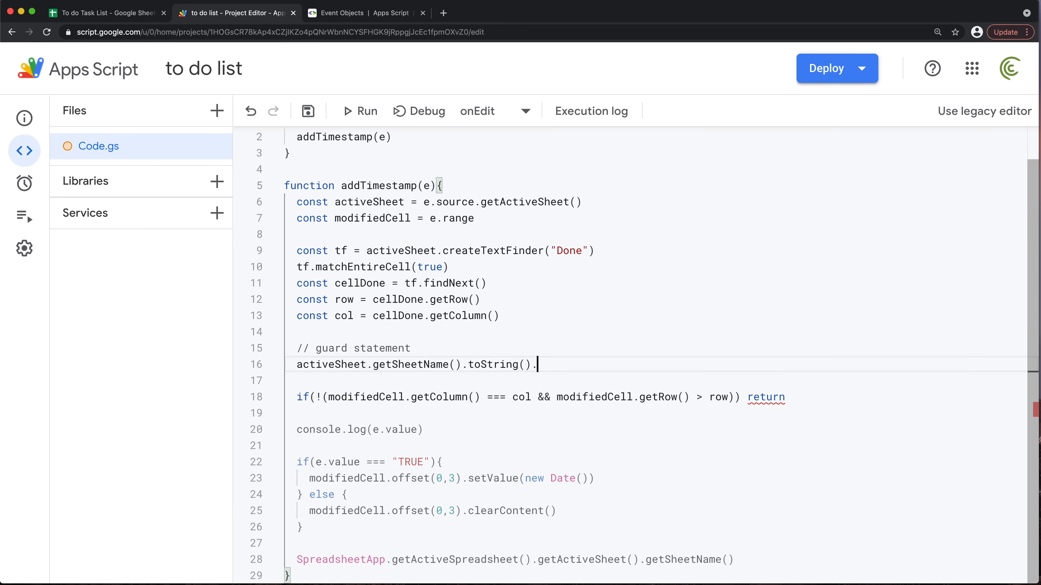
key("BackSpace")
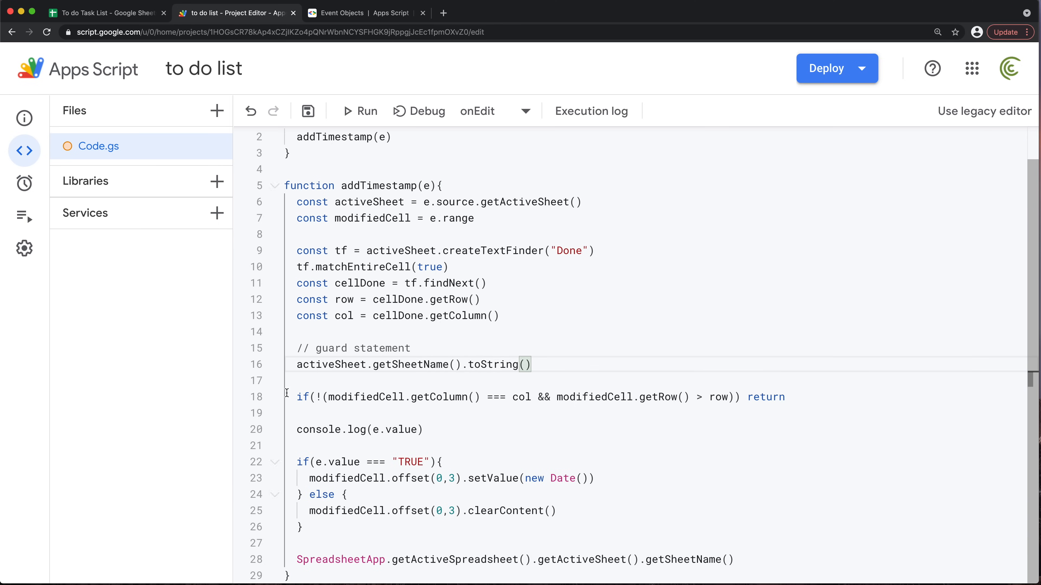
Write a scratch line "apple".startsWith("") below the activeSheet.getSheetName().toString() line, picking startsWith from the string method suggestions
key("Return")
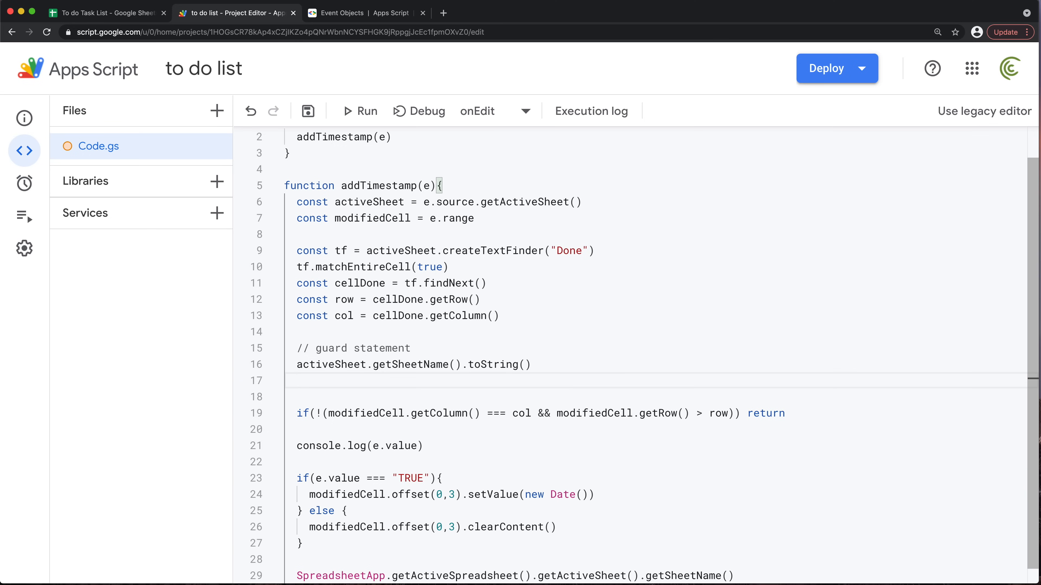
type("\"apple\".")
key("Down")
key("Down")
key("Down")
key("Down")
key("Down")
key("Down")
key("Down")
key("Down")
key("Down")
key("Down")
key("Down")
key("Down")
key("Down")
key("Down")
key("Down")
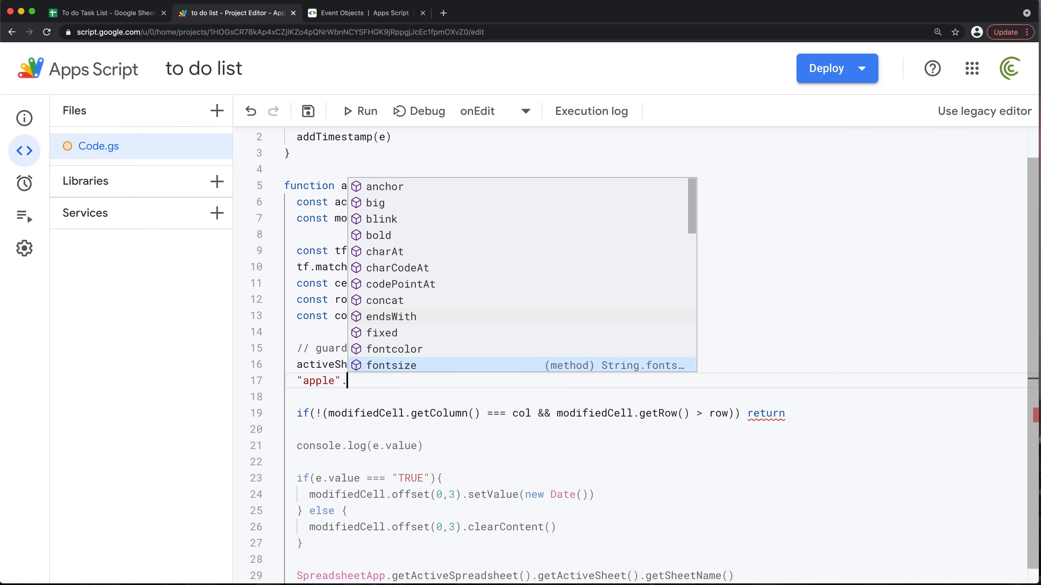
key("Up")
key("Up")
key("Up")
key("Up")
key("Up")
key("Up")
key("Up")
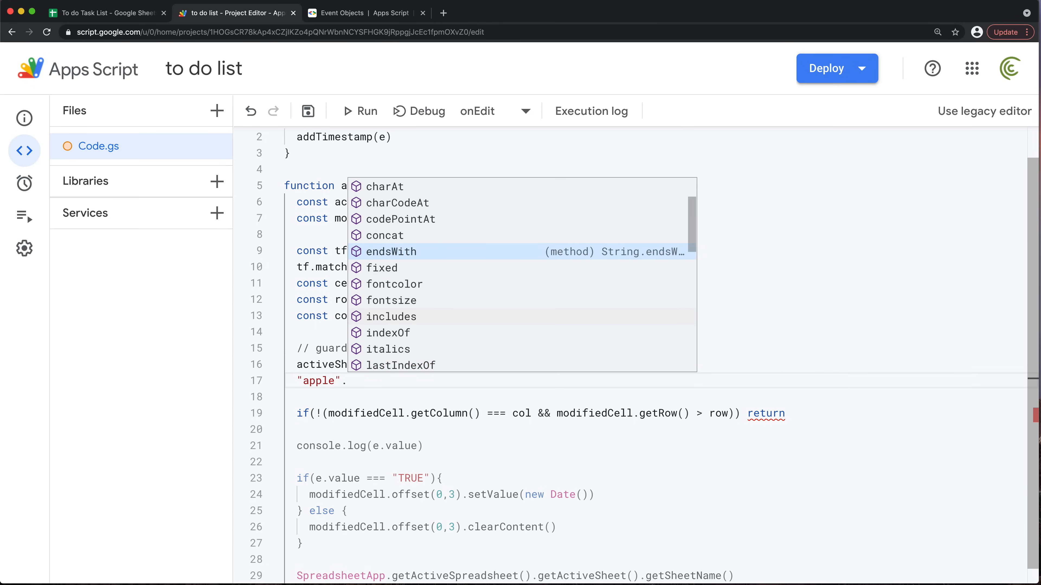
key("Down")
key("Down")
type("st")
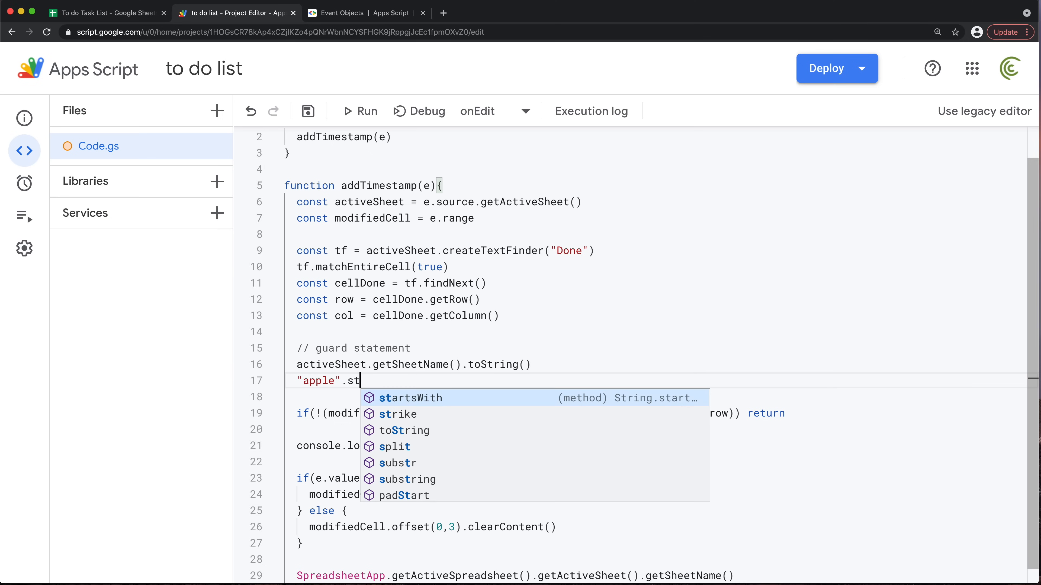
key("Return")
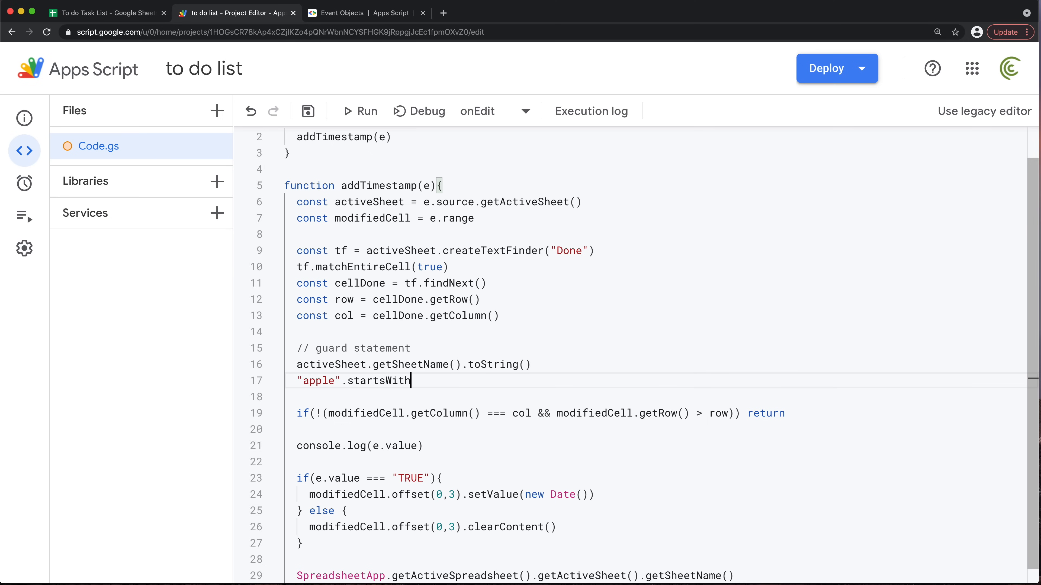
type("(\"\"")
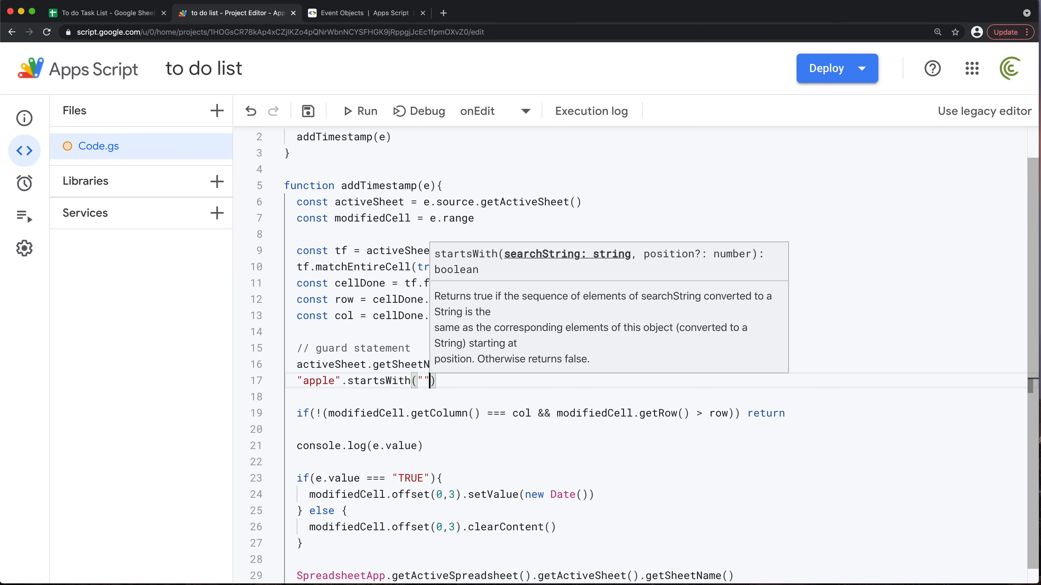
Move .startsWith("") from the scratch line to the end of activeSheet.getSheetName().toString() and delete the leftover "apple" line
left_click_drag(341, 380, 457, 377)
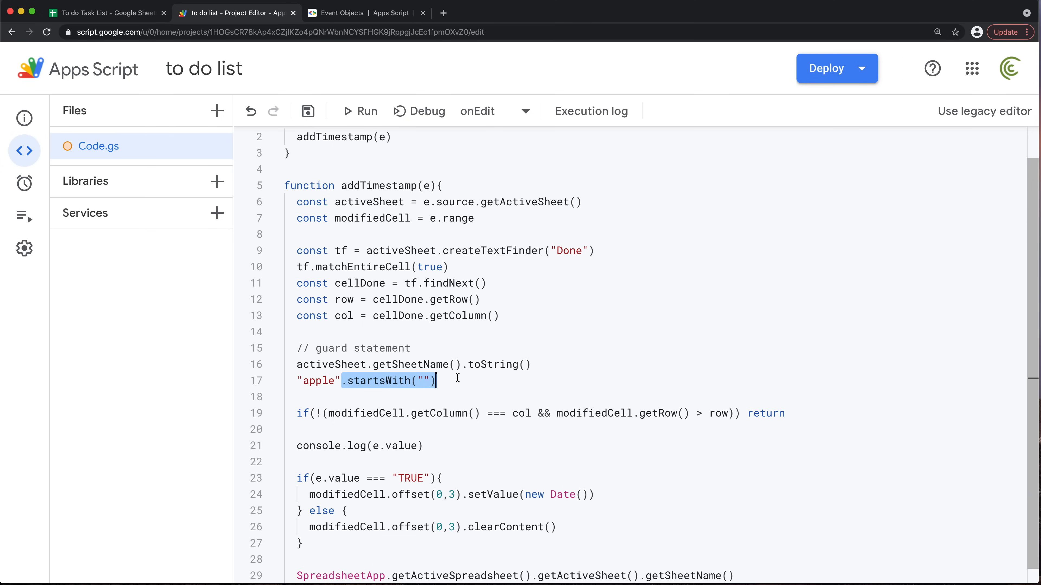
key("ctrl+x")
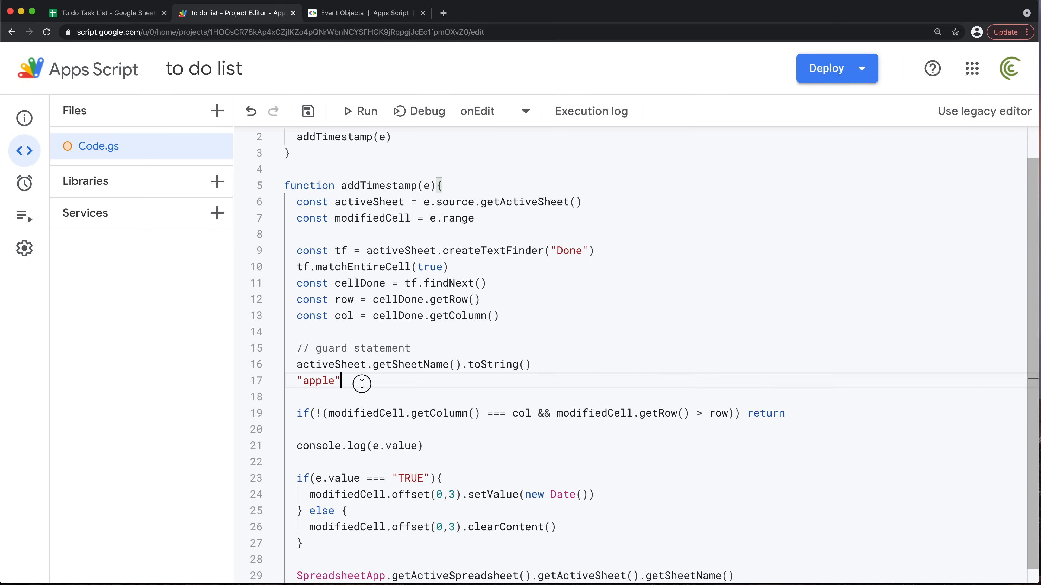
key("shift+Home")
key("BackSpace")
key("BackSpace")
key("ctrl+v")
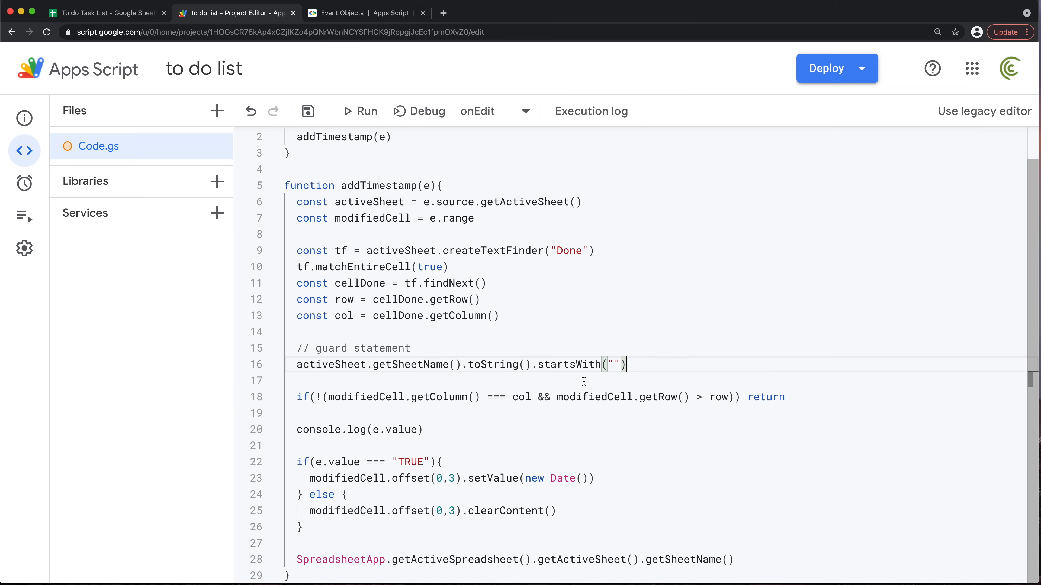
Set the startsWith argument in the guard line to "TO DO", checking it against the spreadsheet's sheet names
left_click(613, 364)
type("TODO")
key("BackSpace")
key("Left")
key("Left")
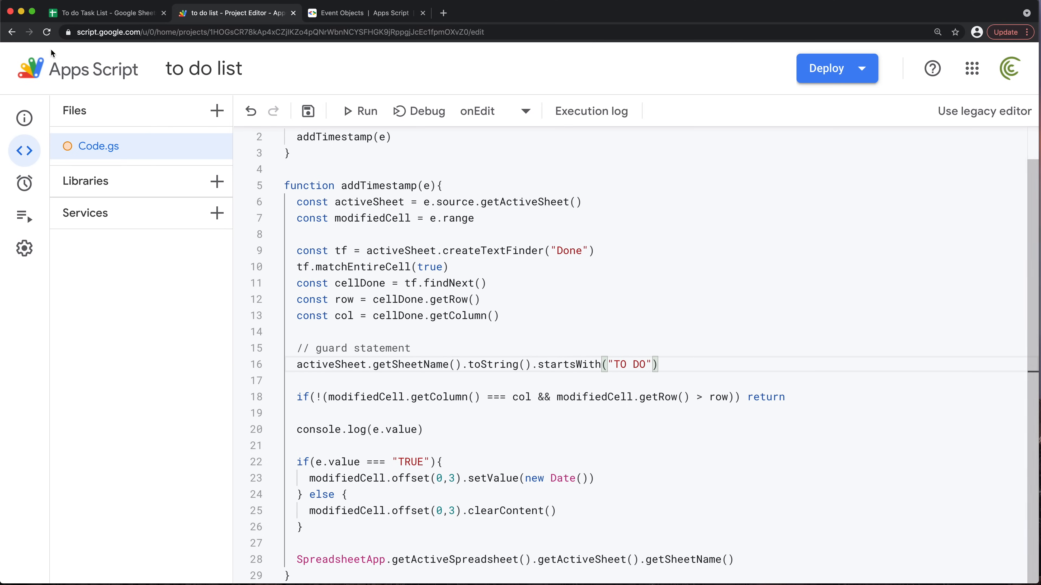
key("ctrl+shift+Tab")
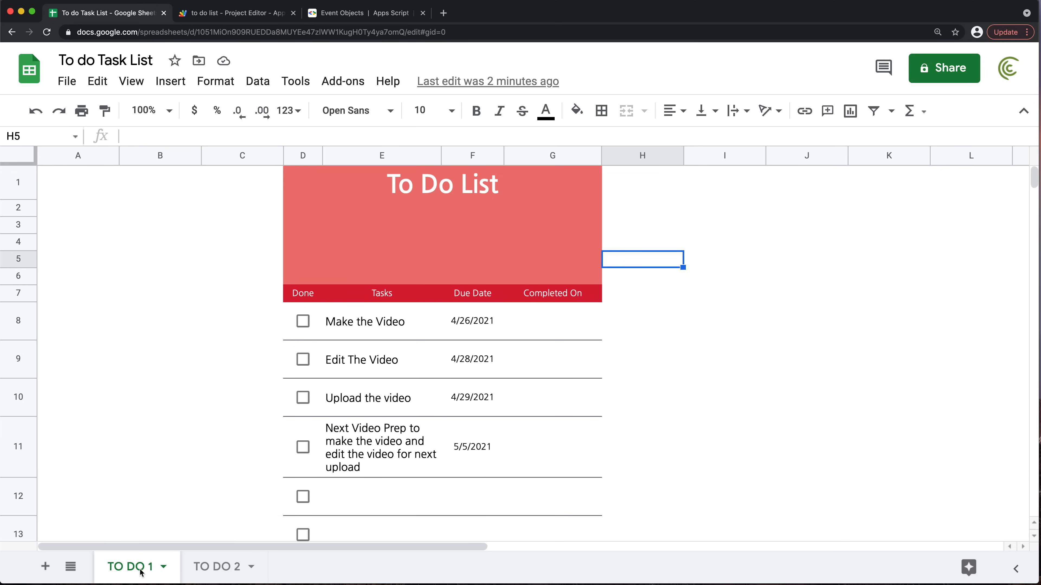
left_click(248, 16)
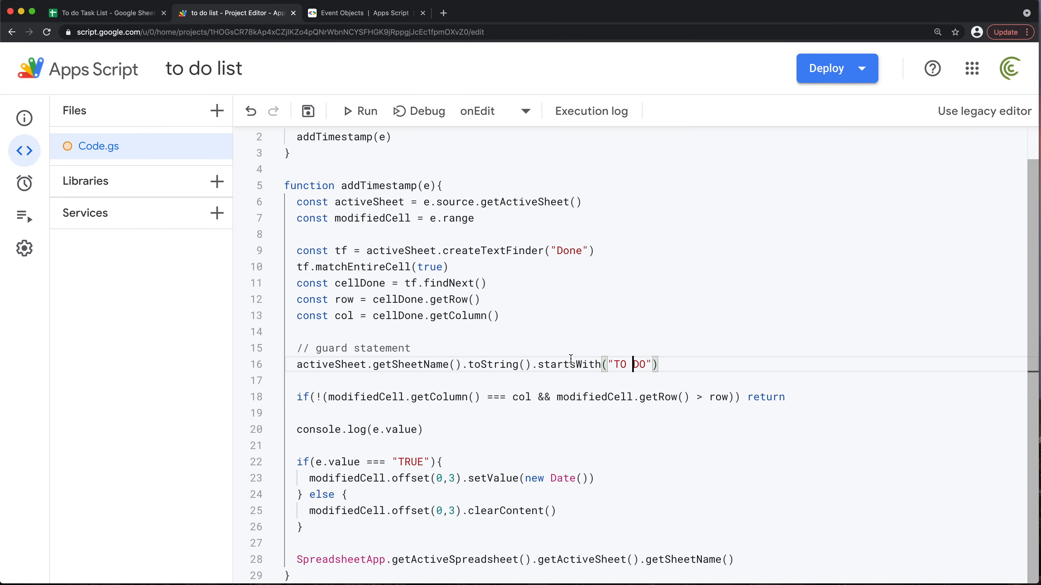
left_click_drag(298, 362, 718, 377)
left_click(670, 367)
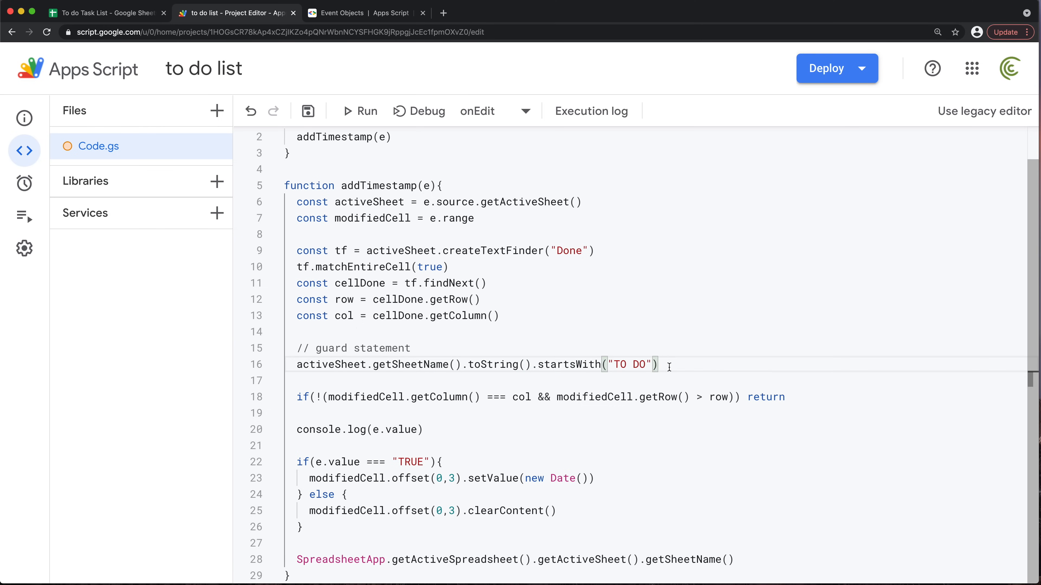
Turn the startsWith line into the guard if(!activeSheet.getSheetName().toString().startsWith("TO DO")) return
left_click(302, 365)
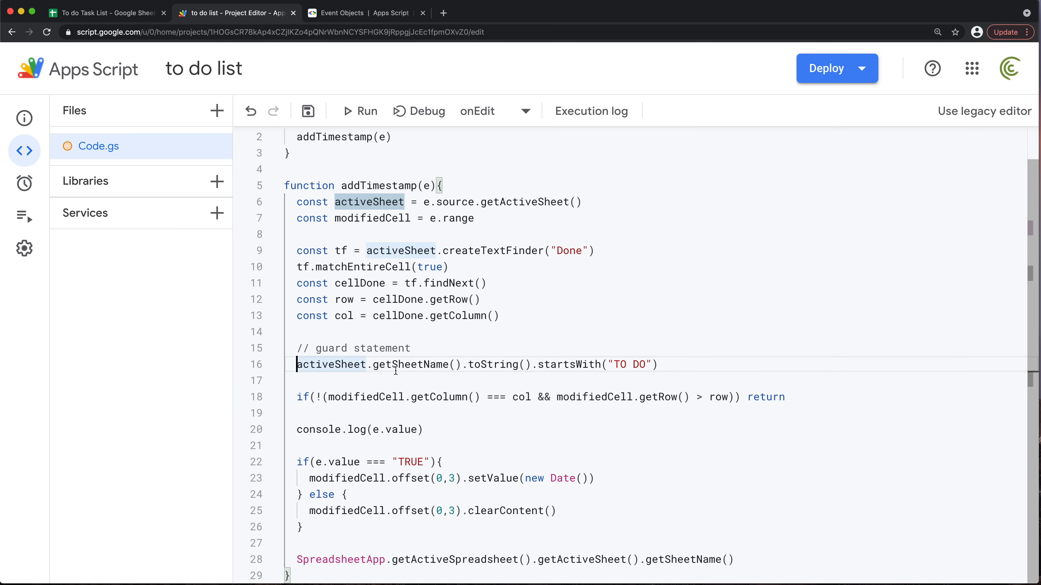
type("if(")
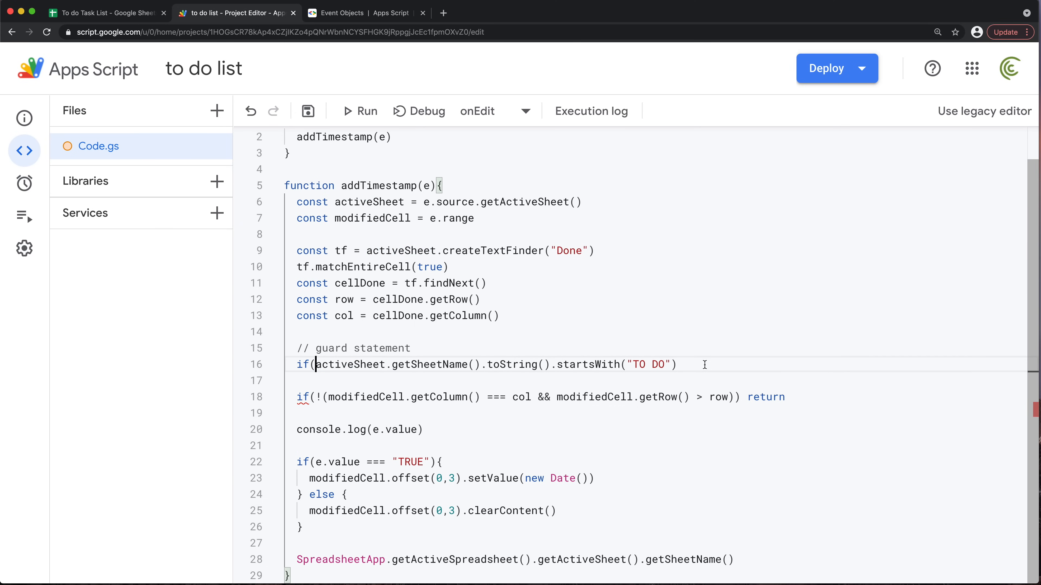
left_click(700, 364)
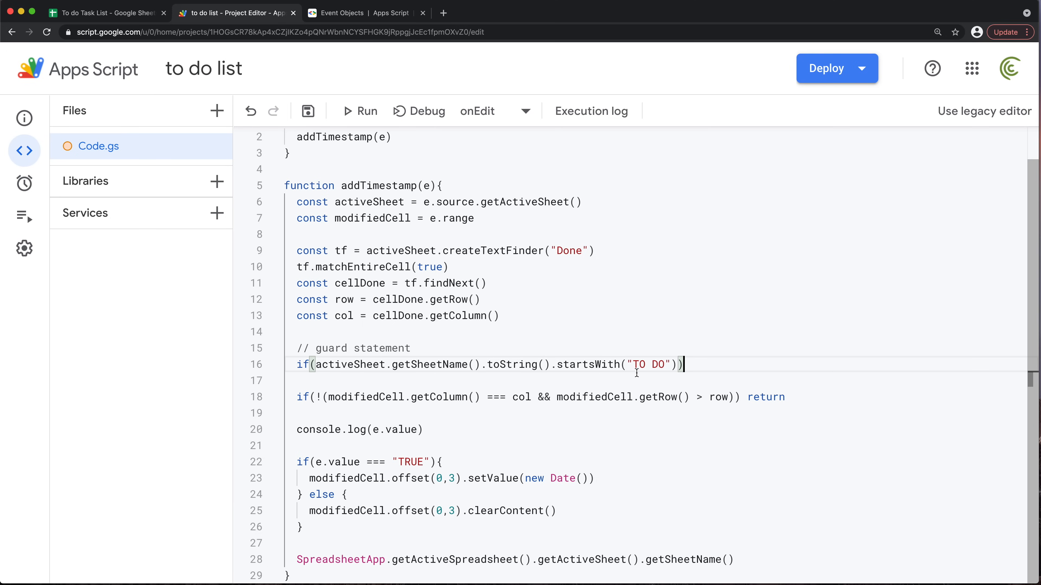
left_click(316, 364)
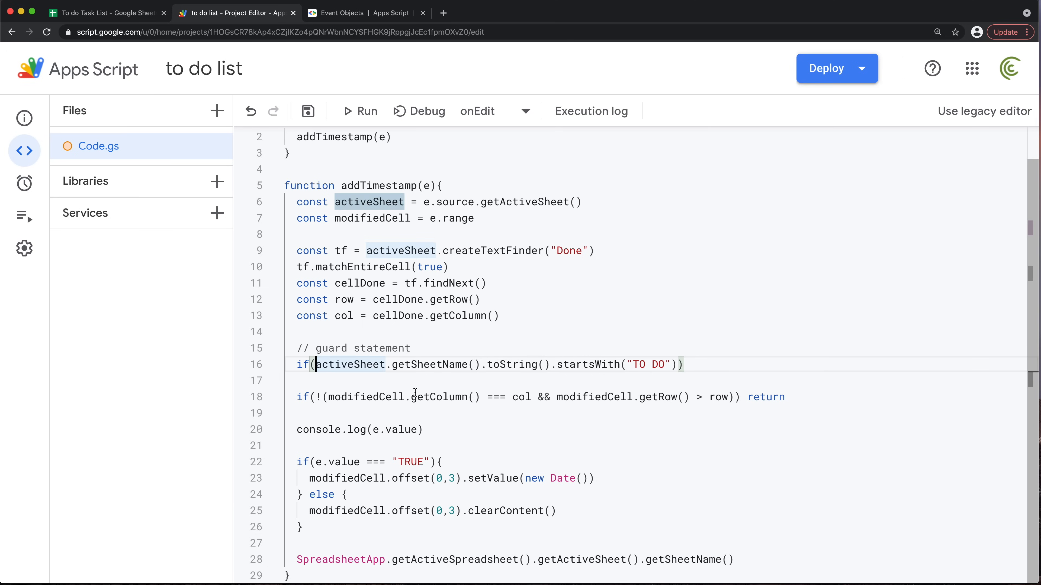
type("!")
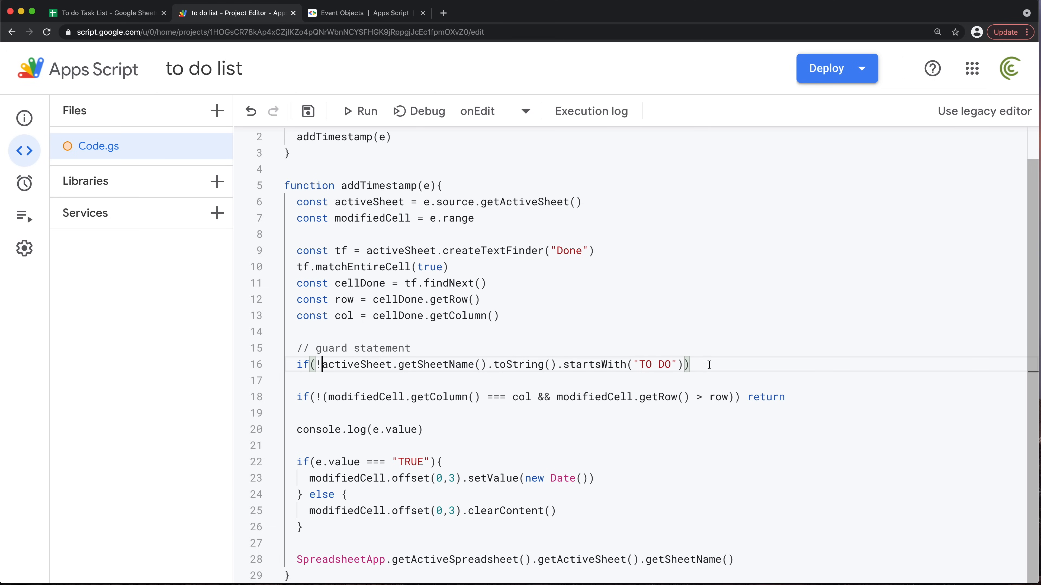
left_click(696, 365)
type("return")
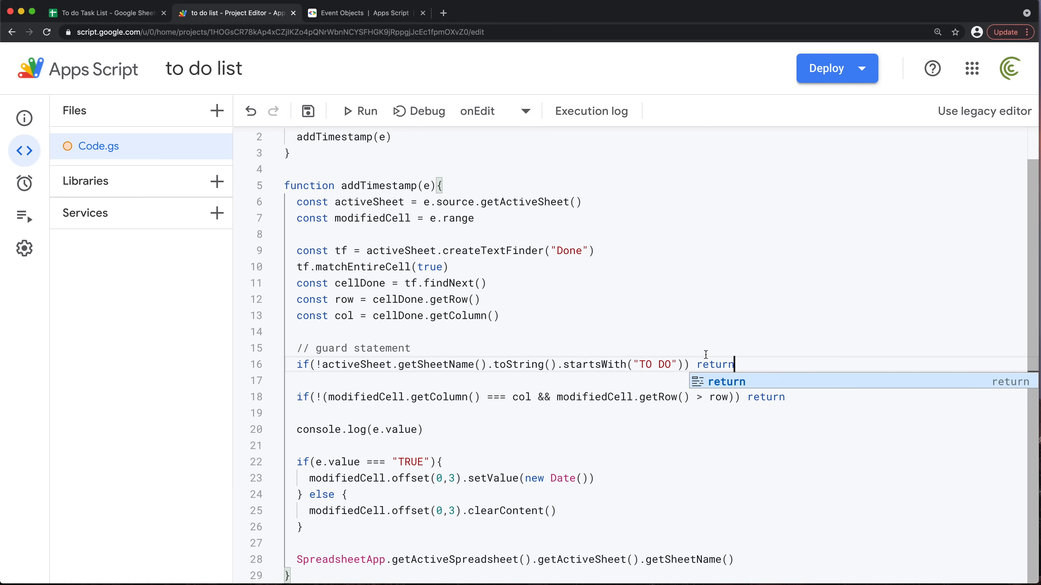
Remove the blank line between the two guards, change the comment to "// guard statements", and save the script
left_click(581, 375)
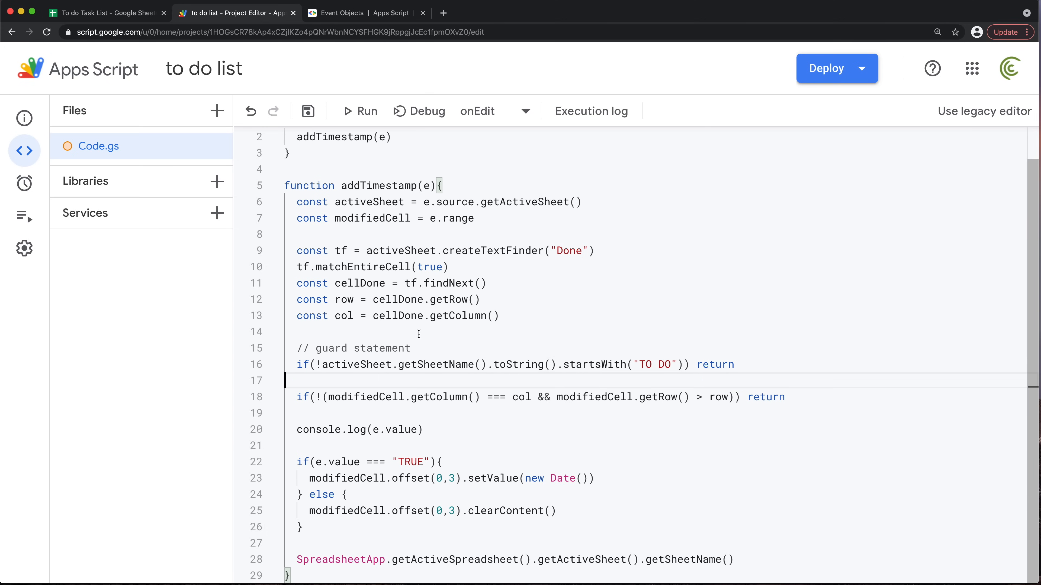
key("BackSpace")
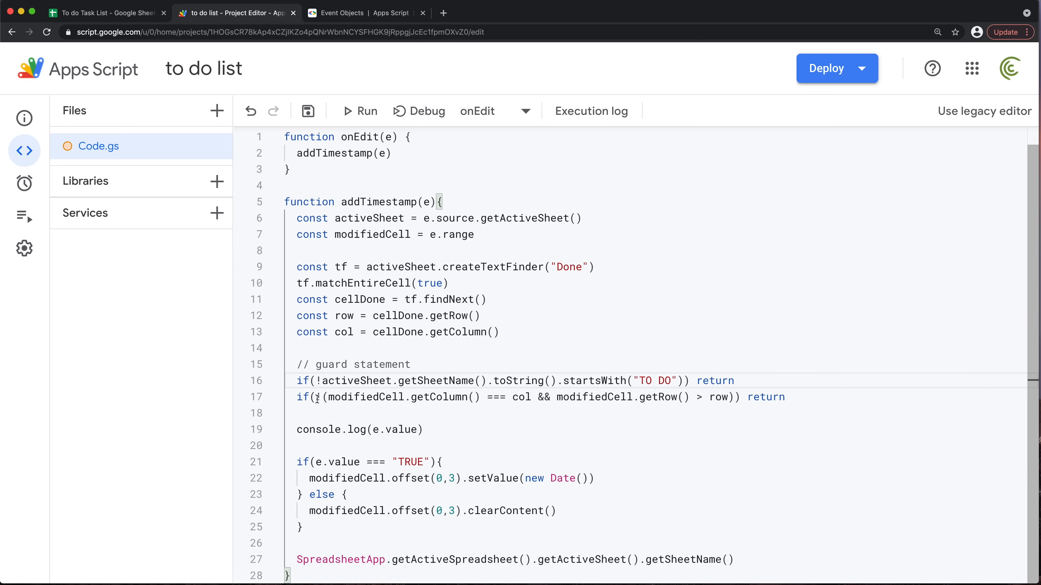
left_click(422, 364)
type("s")
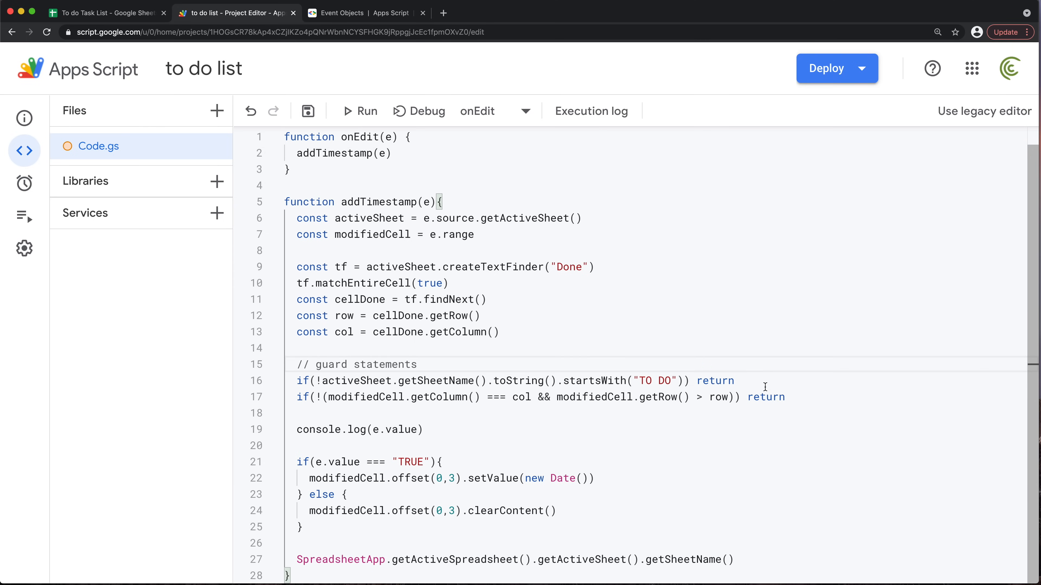
key("super+s")
Test the script in the spreadsheet by marking Edit The Video done on TO DO 1 and Upload the video done on TO DO 2
left_click(121, 17)
left_click(305, 360)
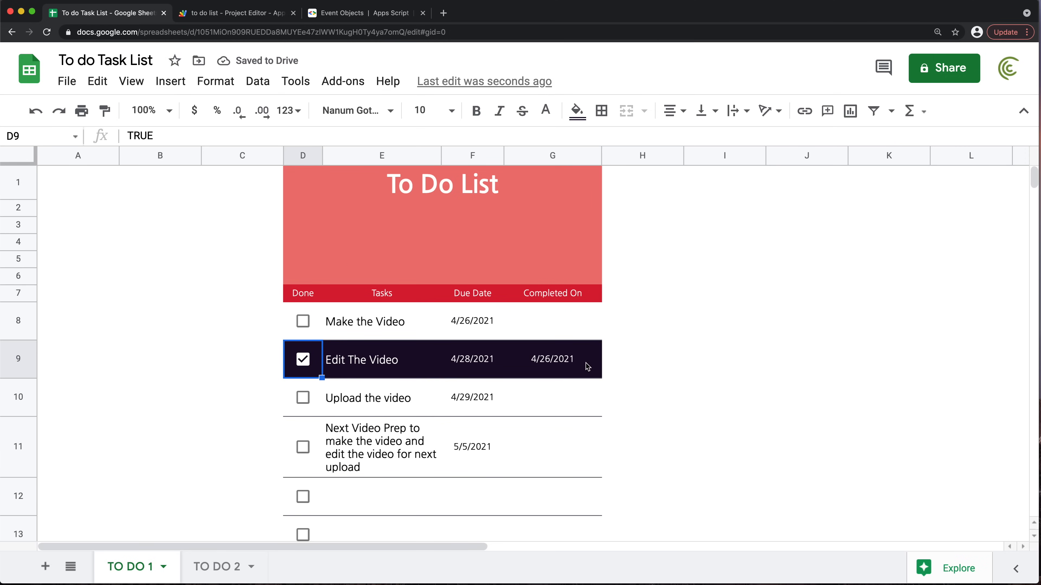
left_click(214, 568)
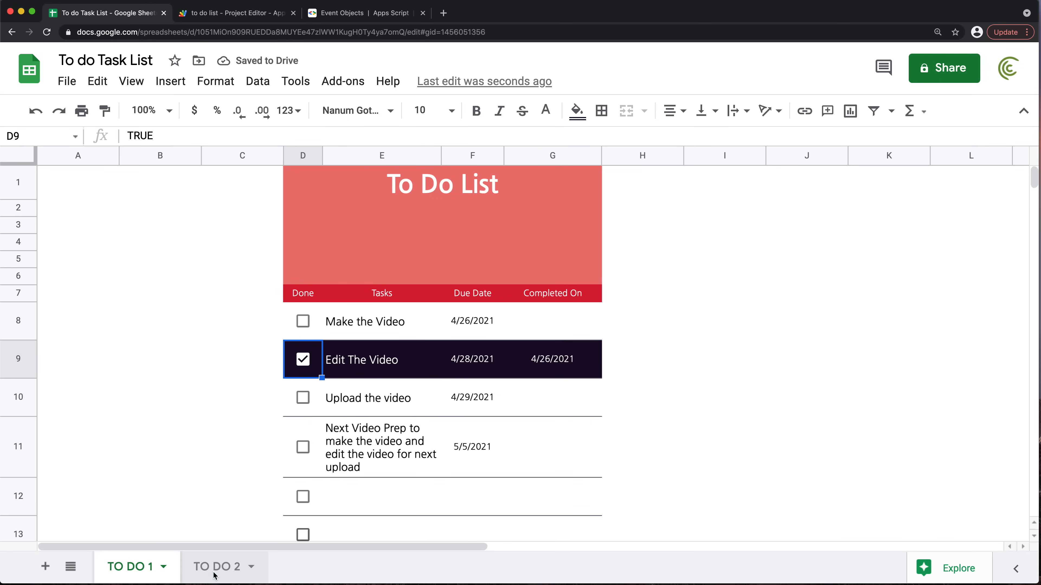
left_click(302, 398)
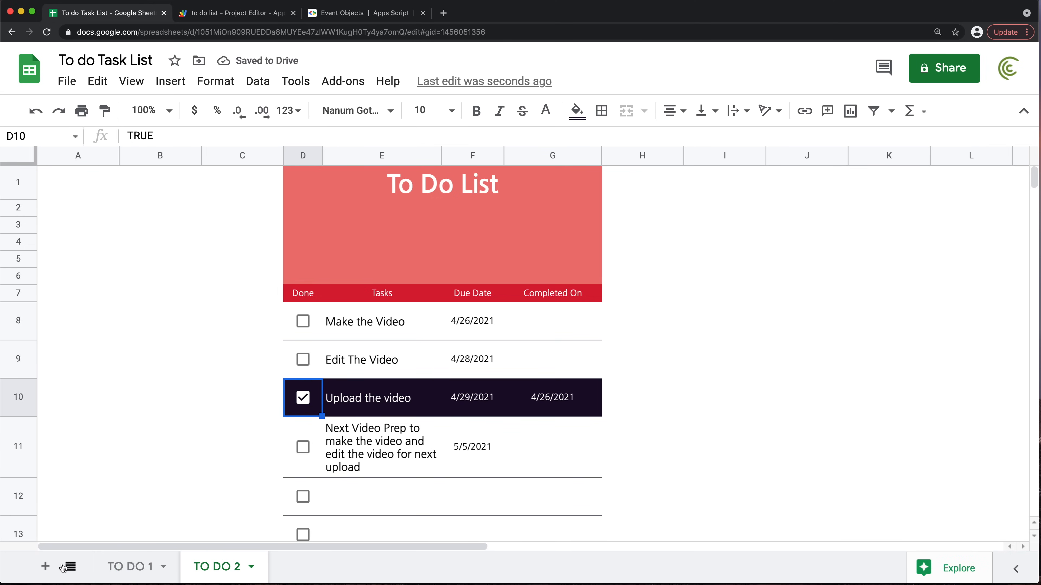
Duplicate the TO DO 2 sheet and toggle the Done checkboxes of Make the Video and Edit The Video on the copy
left_click(251, 566)
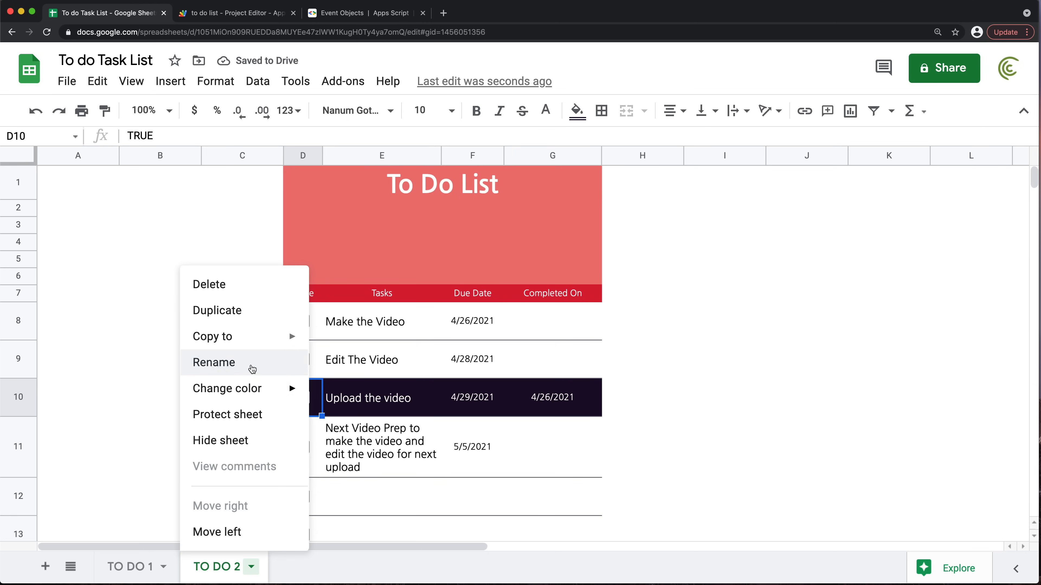
left_click(238, 311)
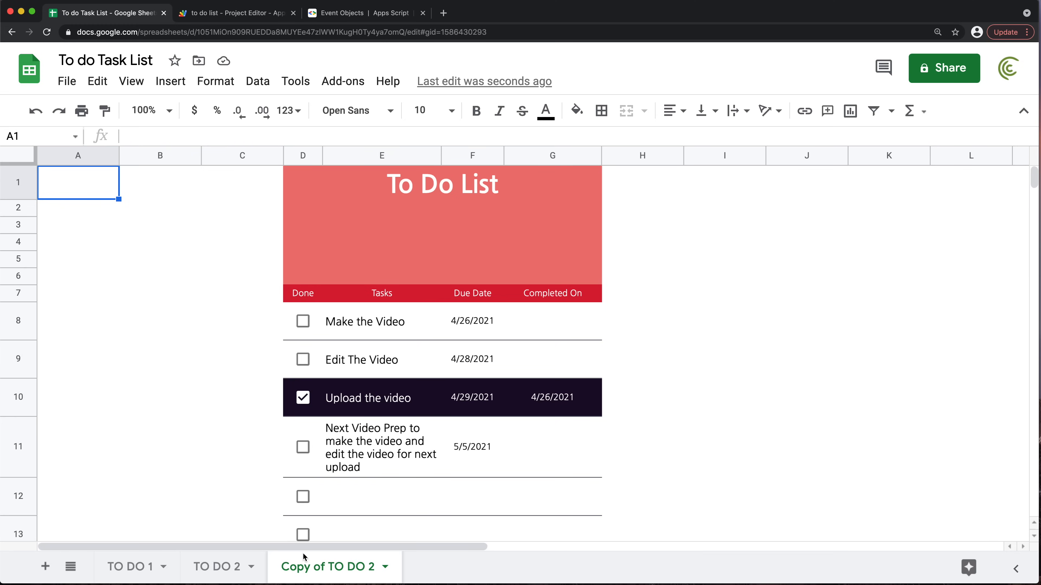
left_click(304, 324)
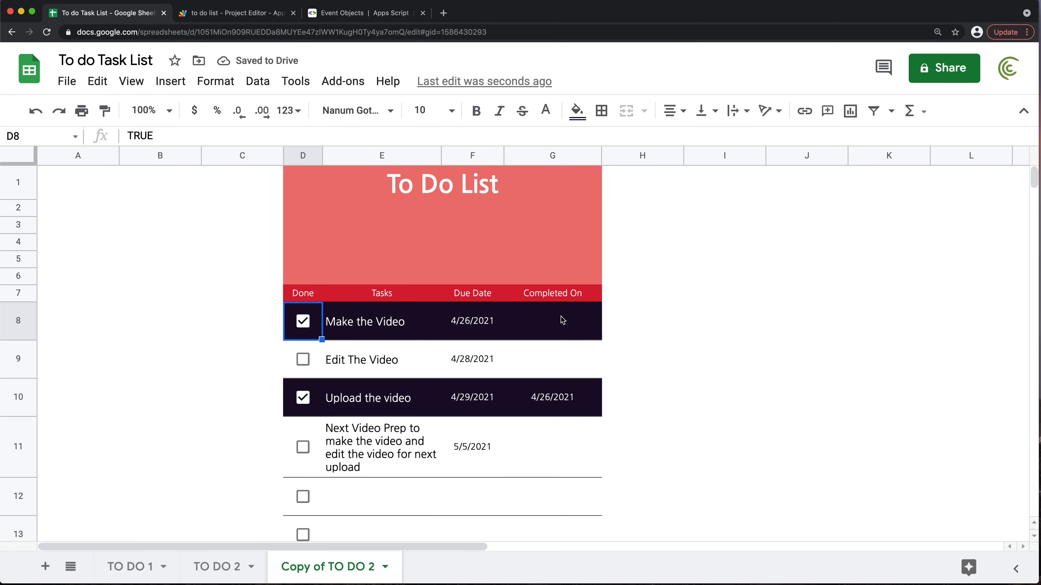
left_click(303, 321)
left_click(302, 359)
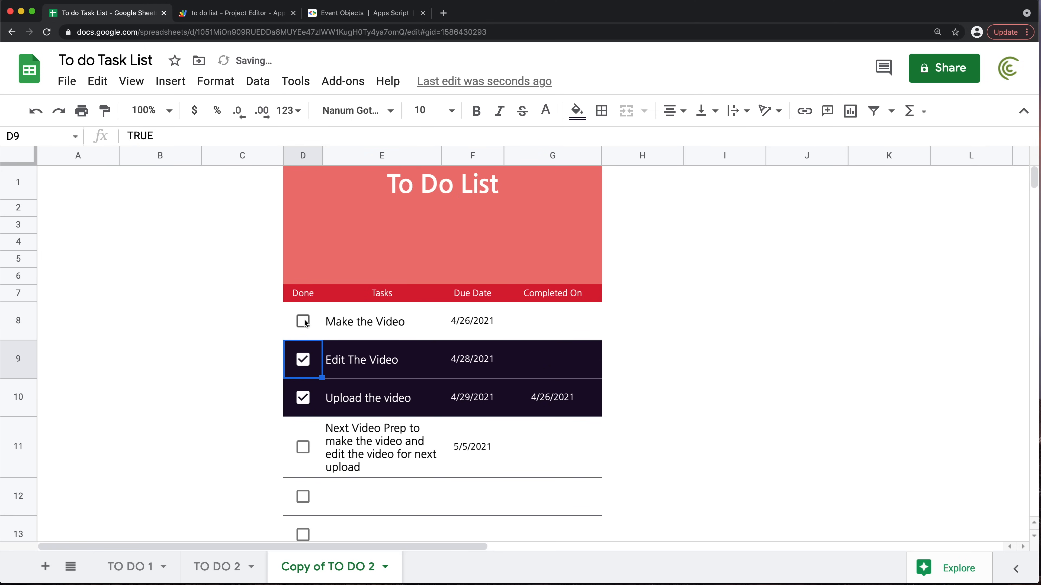
left_click(303, 321)
left_click(303, 359)
left_click(303, 321)
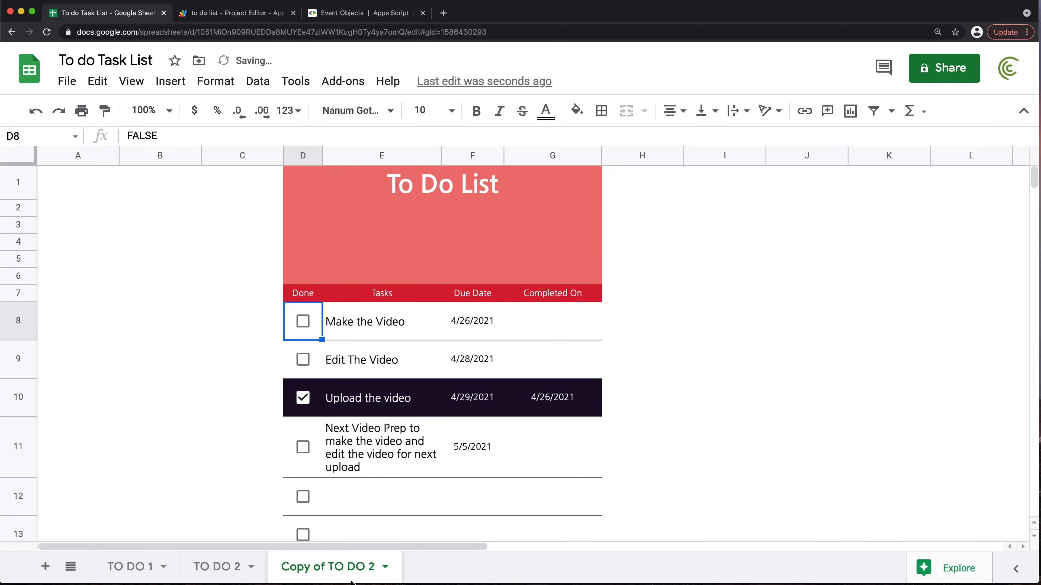
Delete the Copy of TO DO 2 sheet
left_click(385, 566)
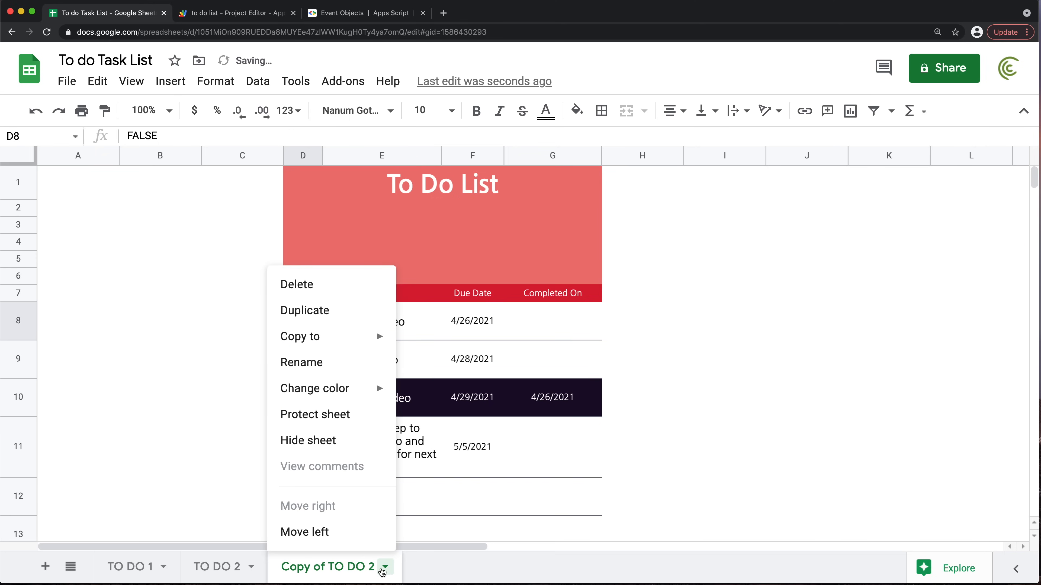
left_click(286, 292)
left_click(697, 349)
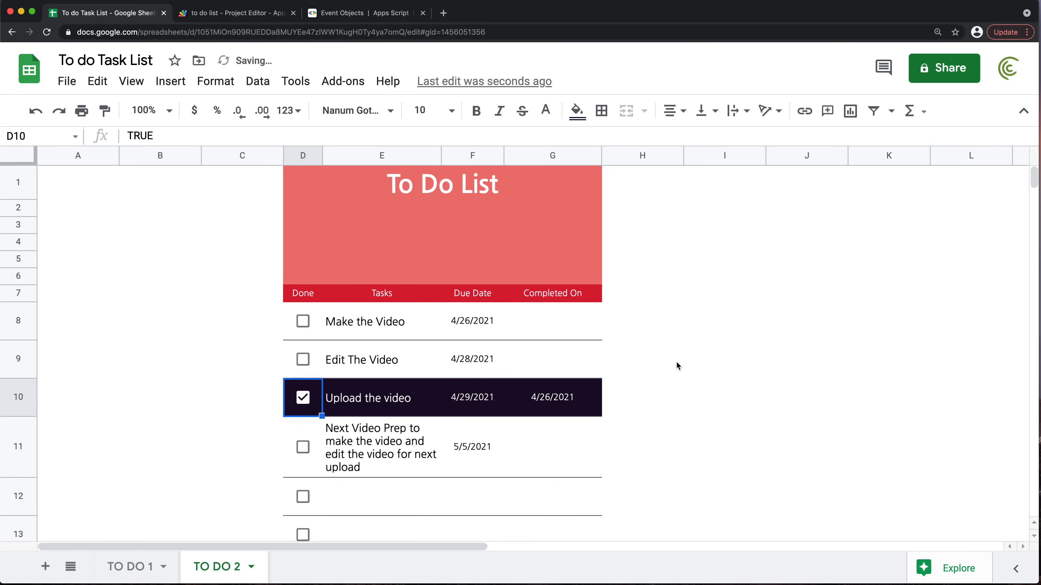
Mark Make the Video done on TO DO 2 as a test, and clear all ticked Done checkboxes on TO DO 2 and TO DO 1
left_click(303, 321)
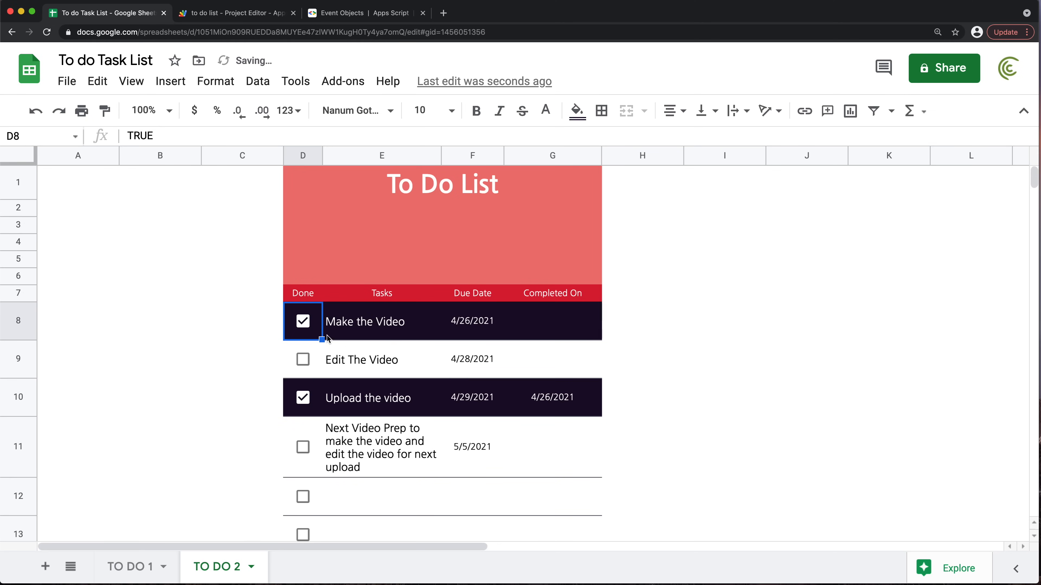
left_click(303, 398)
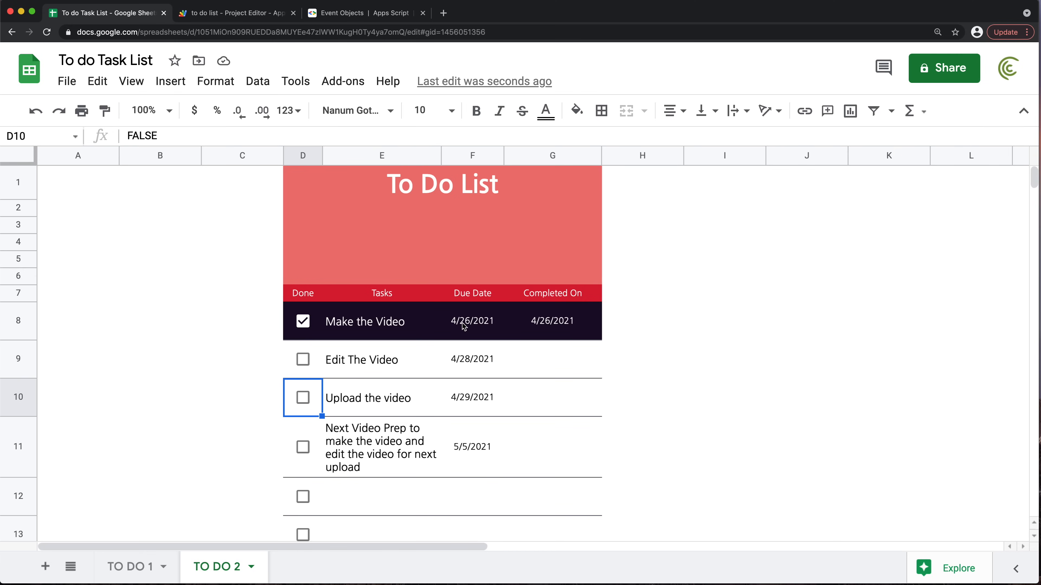
left_click(304, 325)
left_click(139, 569)
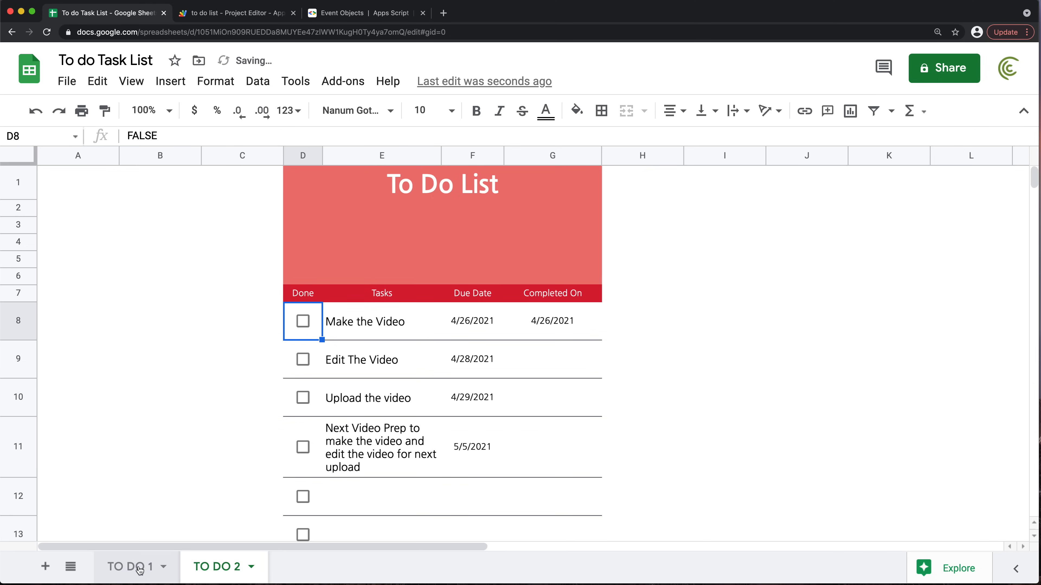
left_click(302, 359)
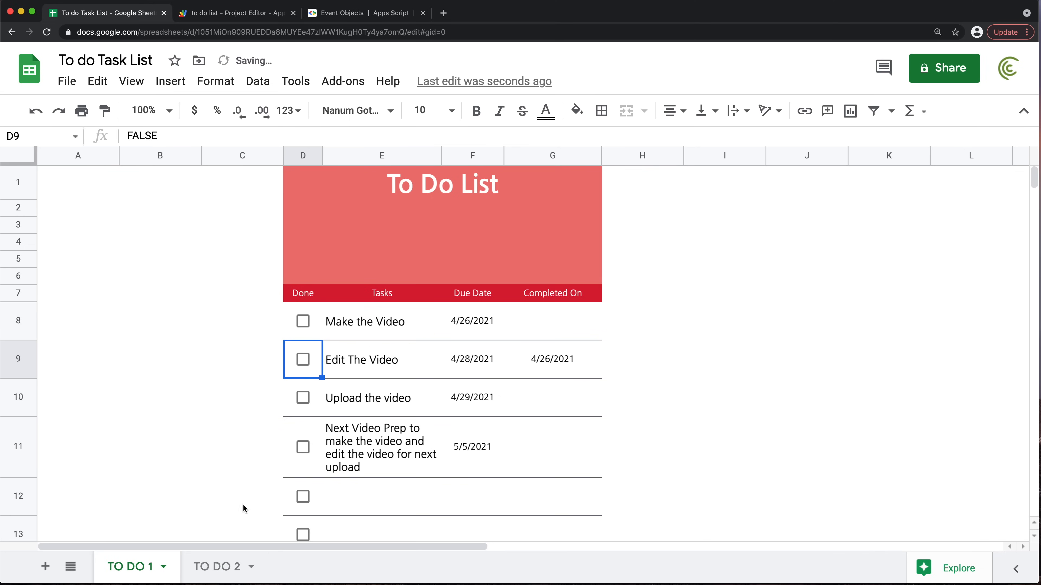
Delete the TO DO 2 sheet
left_click(213, 568)
left_click(251, 567)
left_click(212, 283)
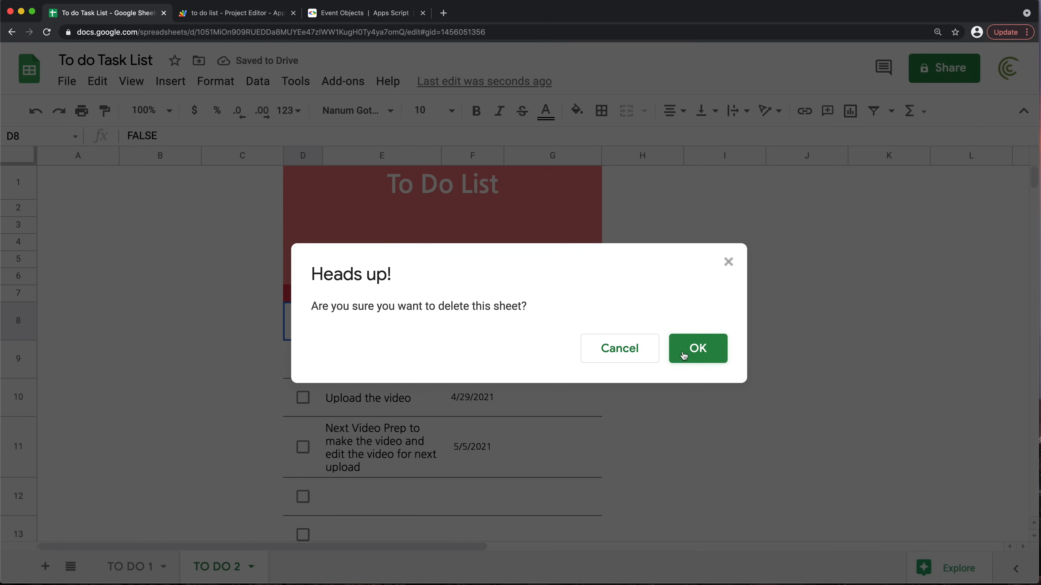
left_click(684, 356)
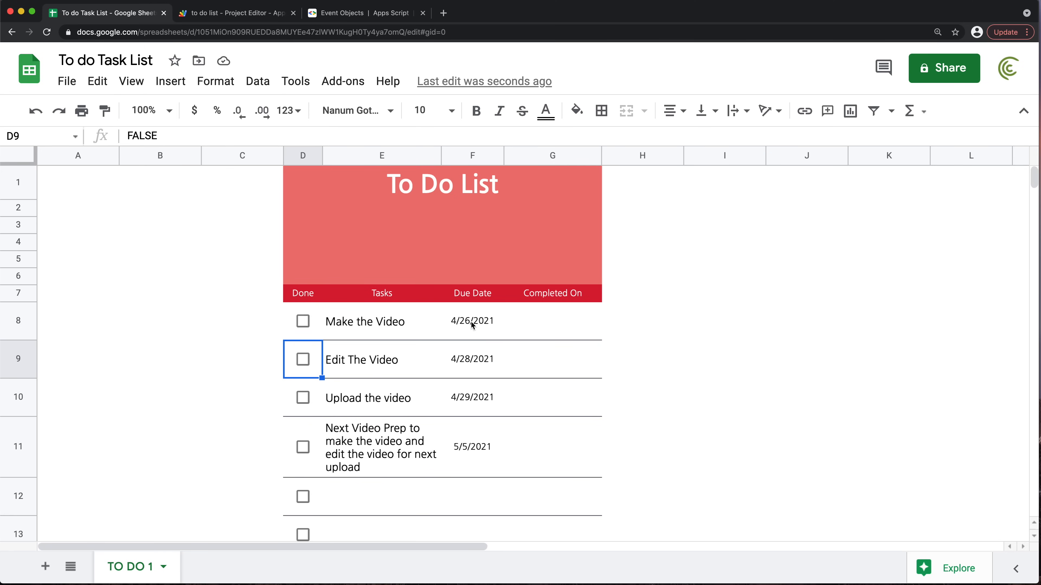
Add another conditional formatting rule for the task rows D8:G38, with the condition set to a custom formula
left_click_drag(473, 324, 471, 447)
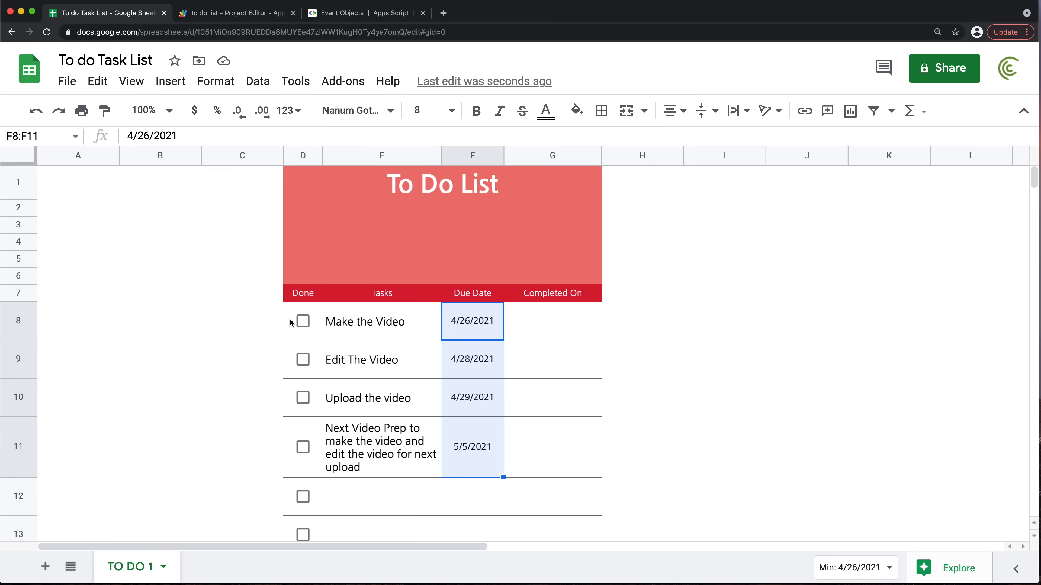
left_click_drag(291, 322, 523, 151)
scroll(532, 287, "up", 15)
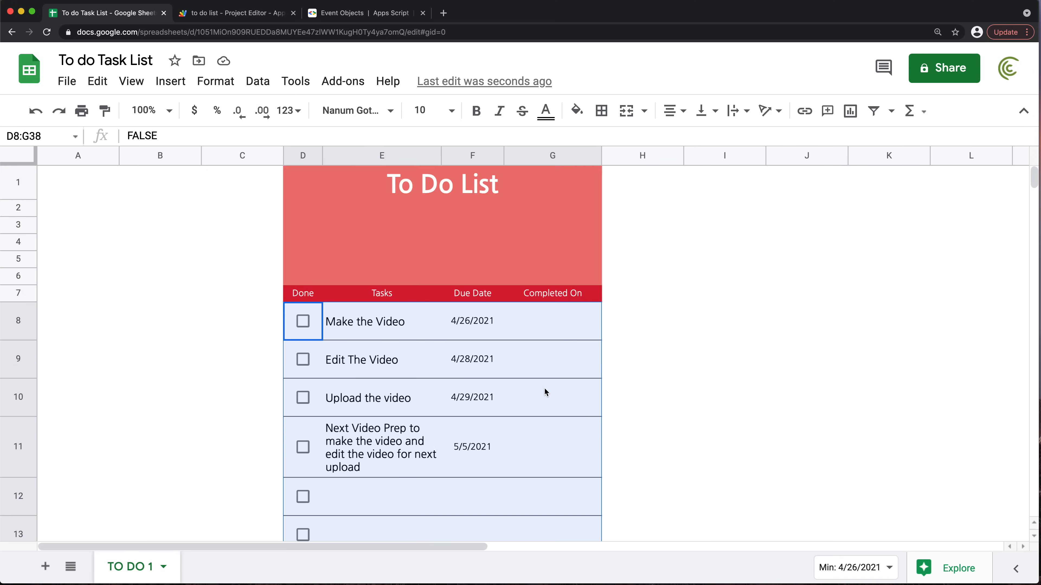
left_click(232, 84)
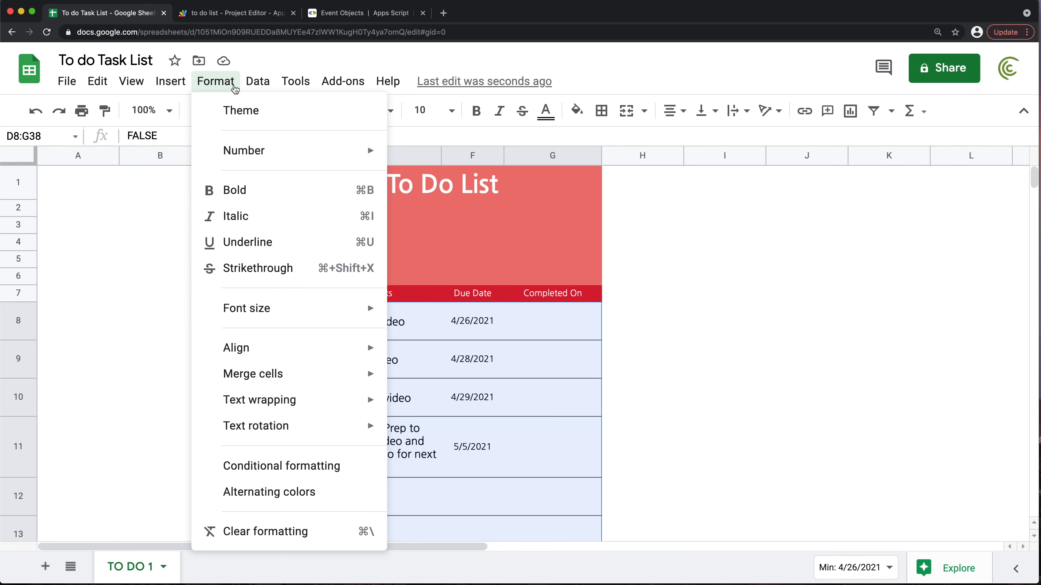
left_click(304, 467)
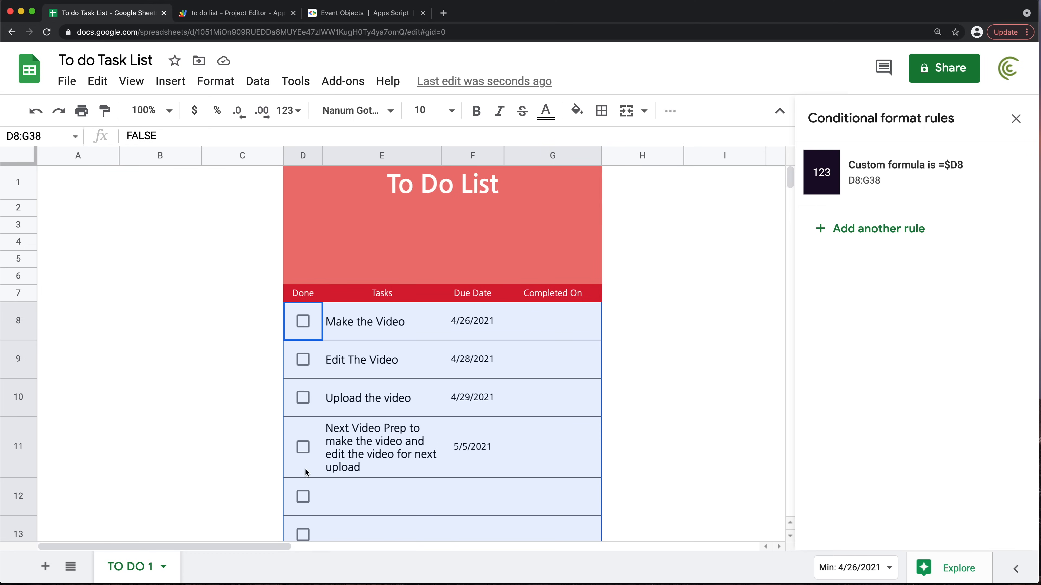
left_click(872, 238)
left_click(861, 333)
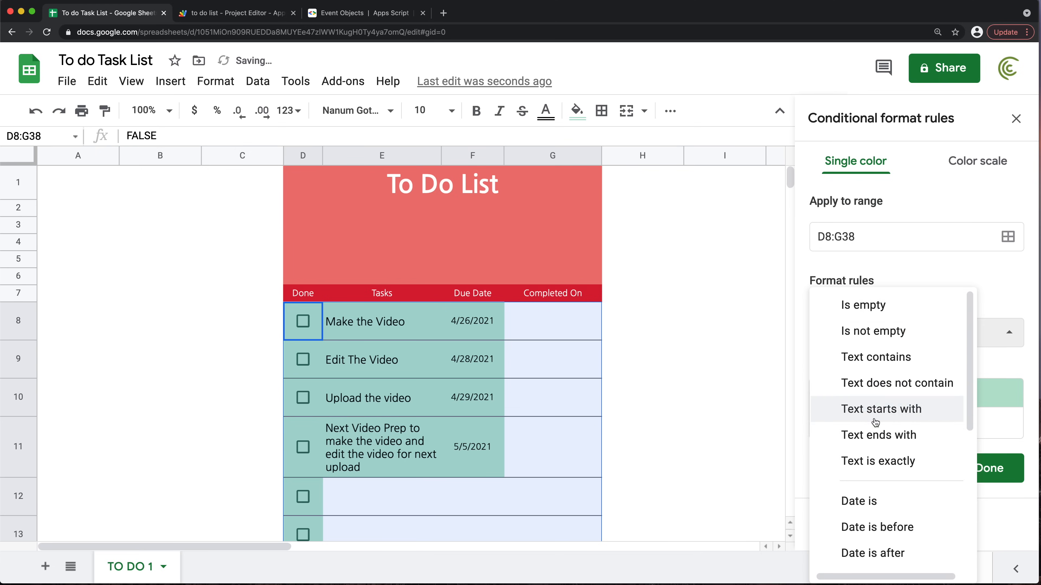
scroll(875, 426, "down", 5)
left_click(880, 552)
left_click(847, 371)
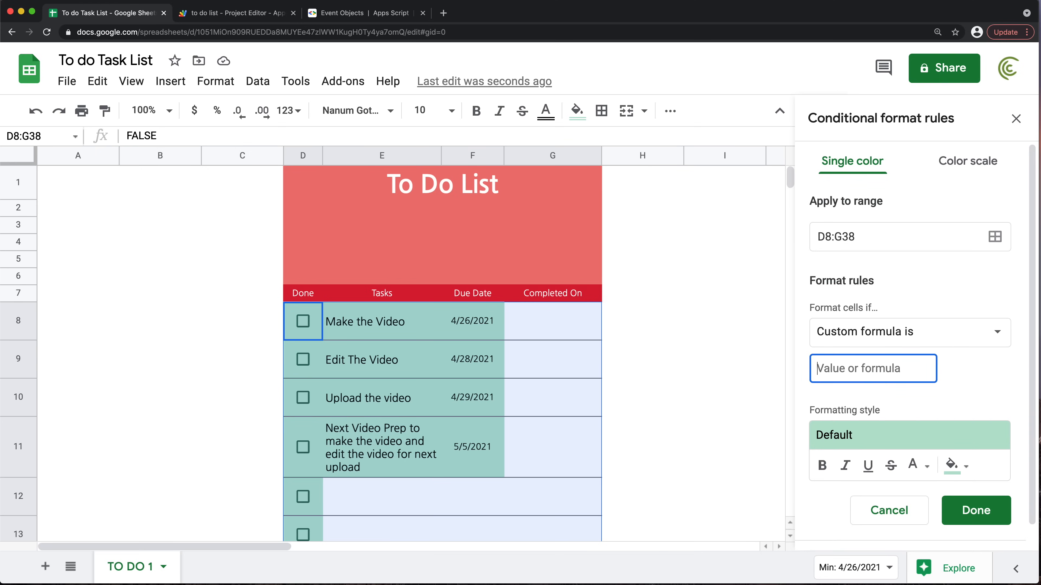
Enter =TODAY()=$F8 as the new rule's custom formula
type("=TOFAY")
key("BackSpace")
key("BackSpace")
key("BackSpace")
type("DA")
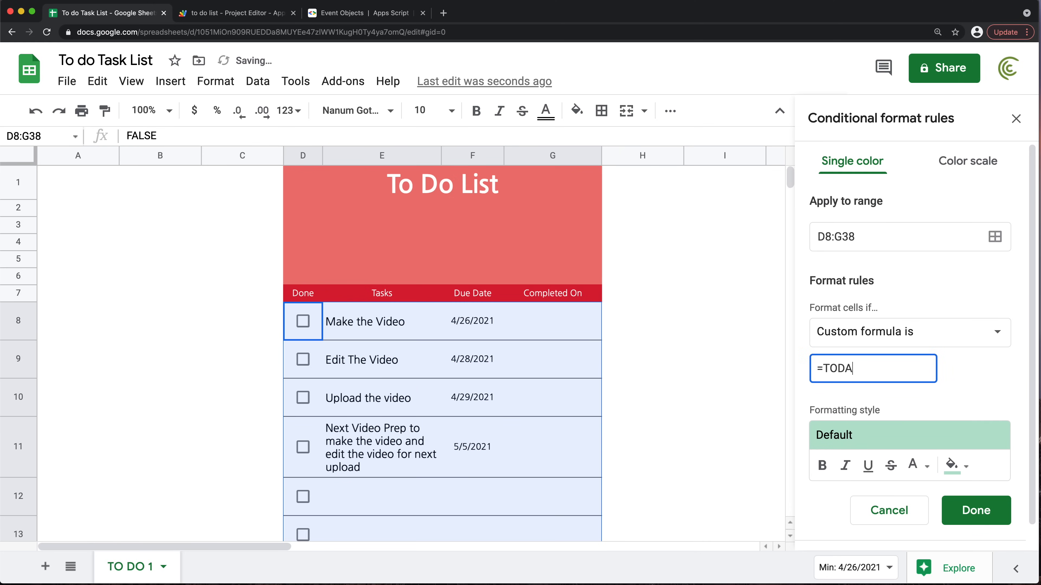
type("Y()=")
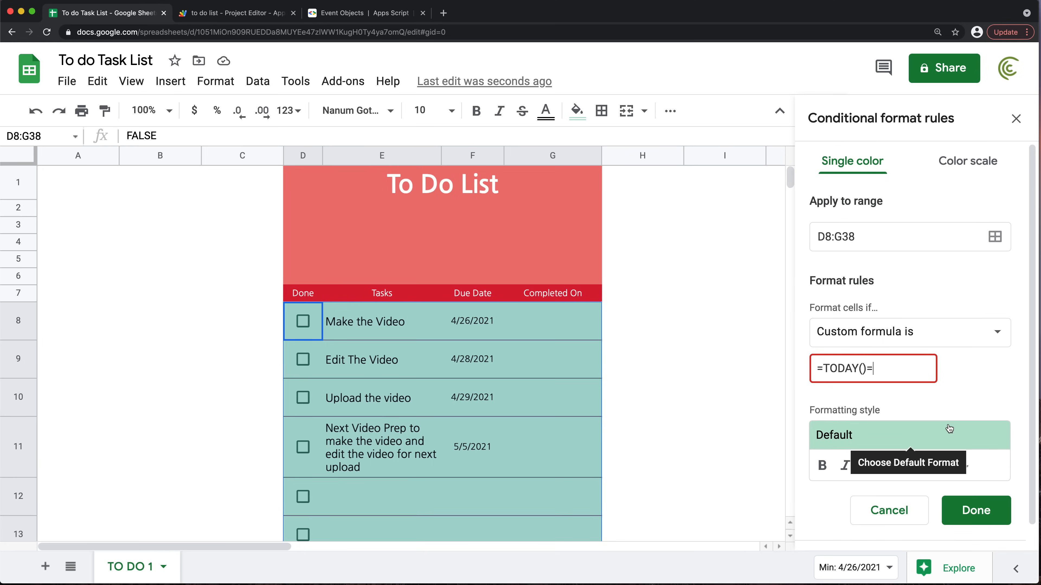
type("$F8")
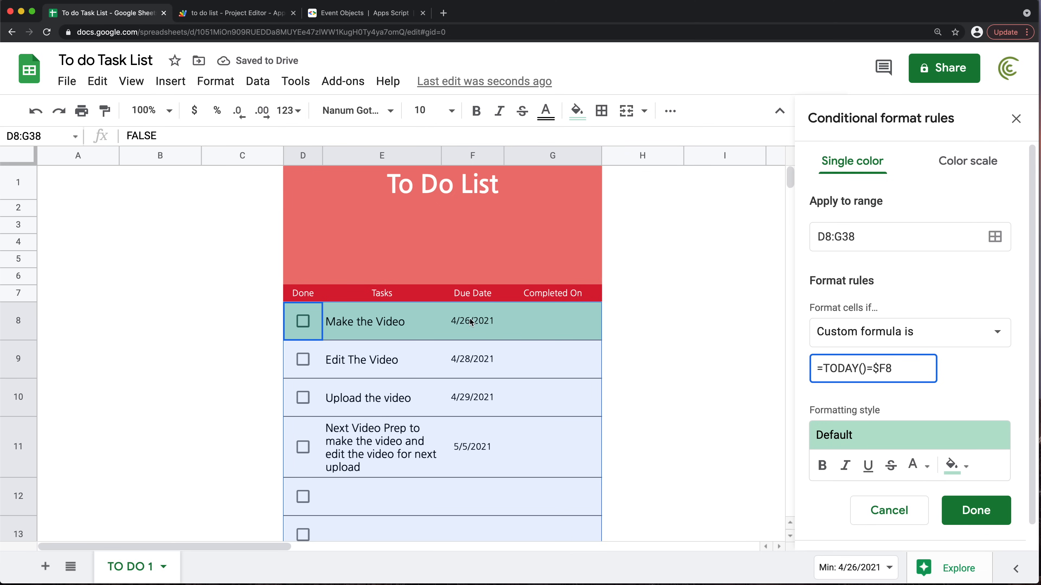
Try a light orange fill for the new rule's formatting style, and settle on light red
left_click(956, 465)
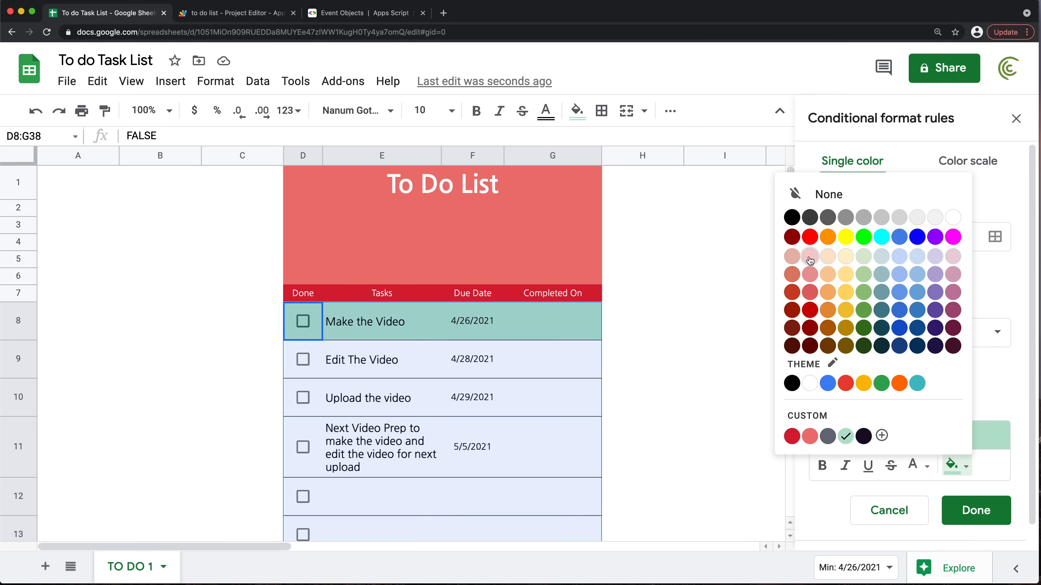
left_click(828, 257)
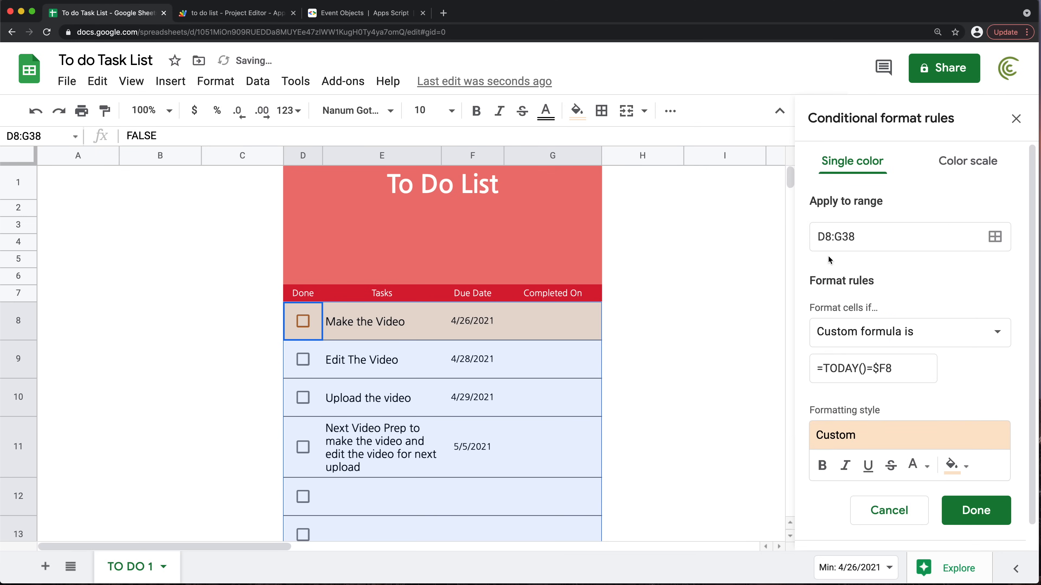
left_click(955, 465)
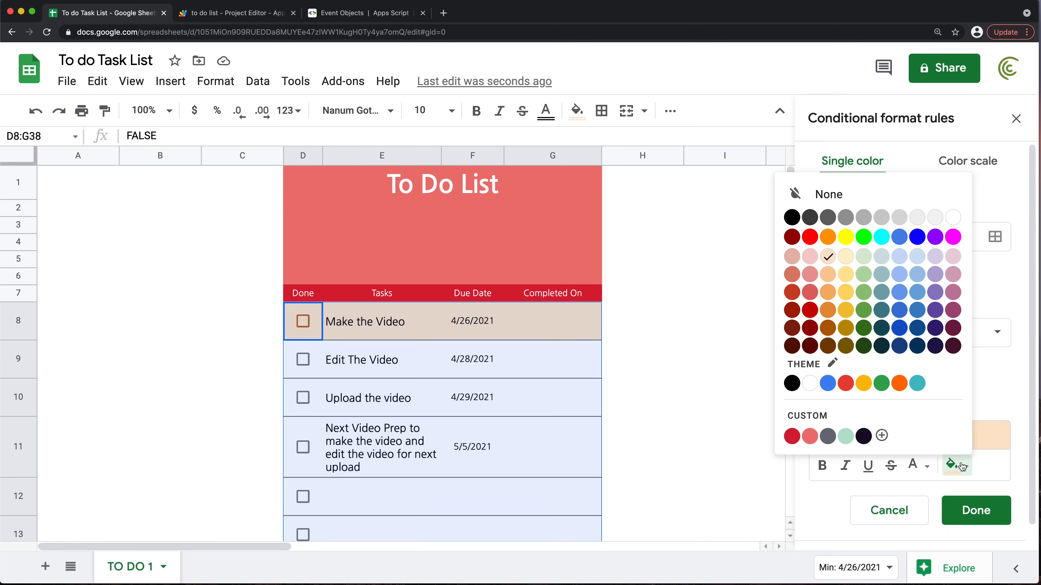
left_click(810, 257)
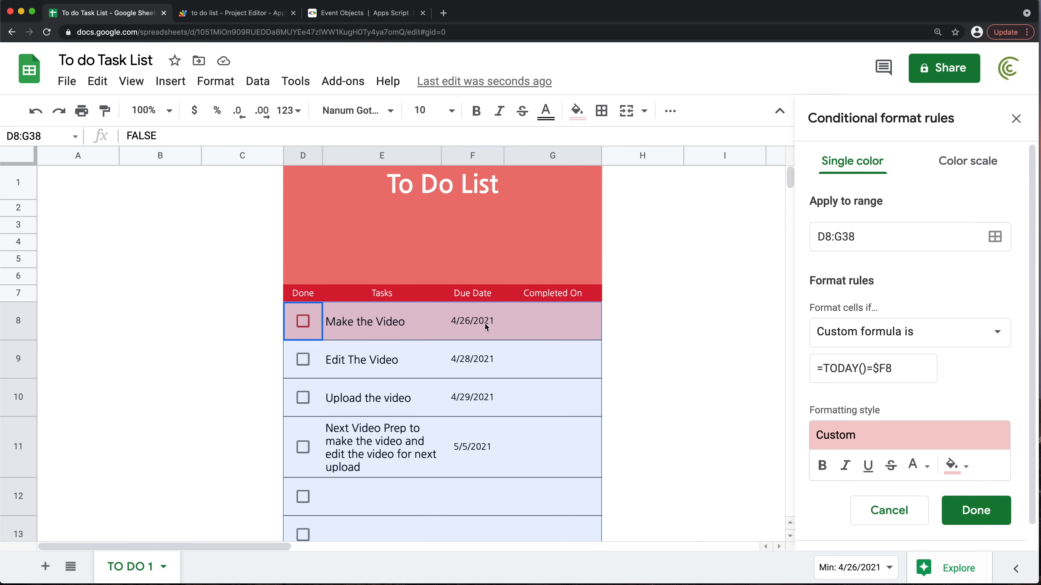
Rewrite the rule's formula as an AND test whose first condition is $F8>=TODAY()
left_click(826, 370)
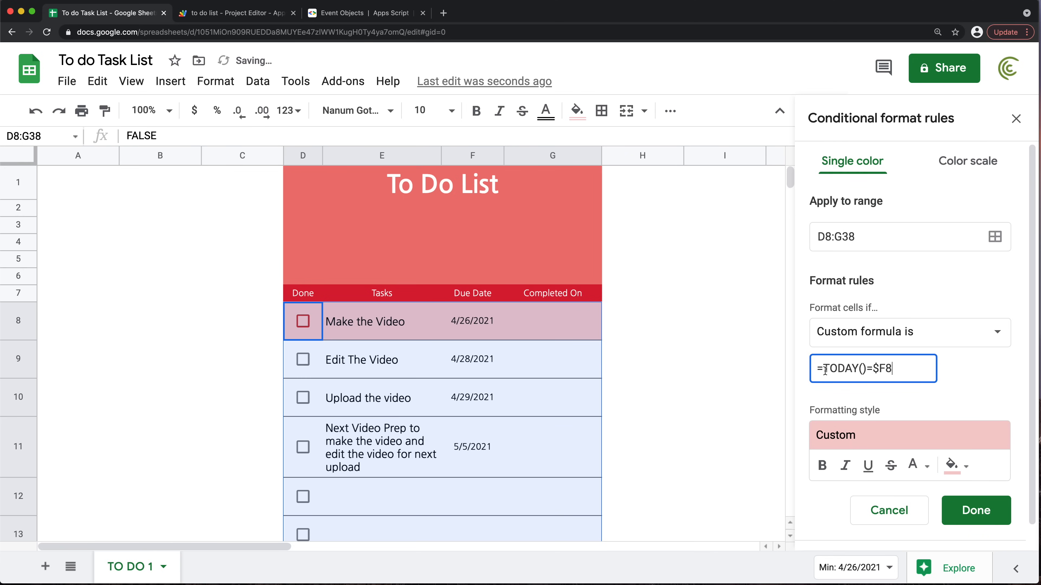
type("AND(")
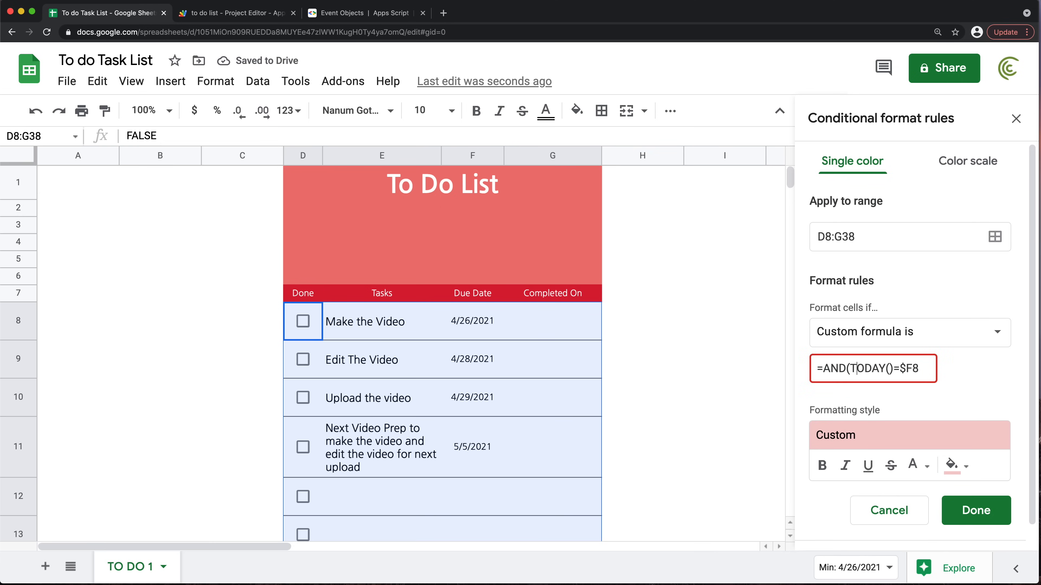
double_click(907, 369)
left_click(901, 369)
type("<")
key("BackSpace")
key("BackSpace")
key("BackSpace")
key("BackSpace")
key("BackSpace")
key("BackSpace")
key("BackSpace")
key("BackSpace")
key("BackSpace")
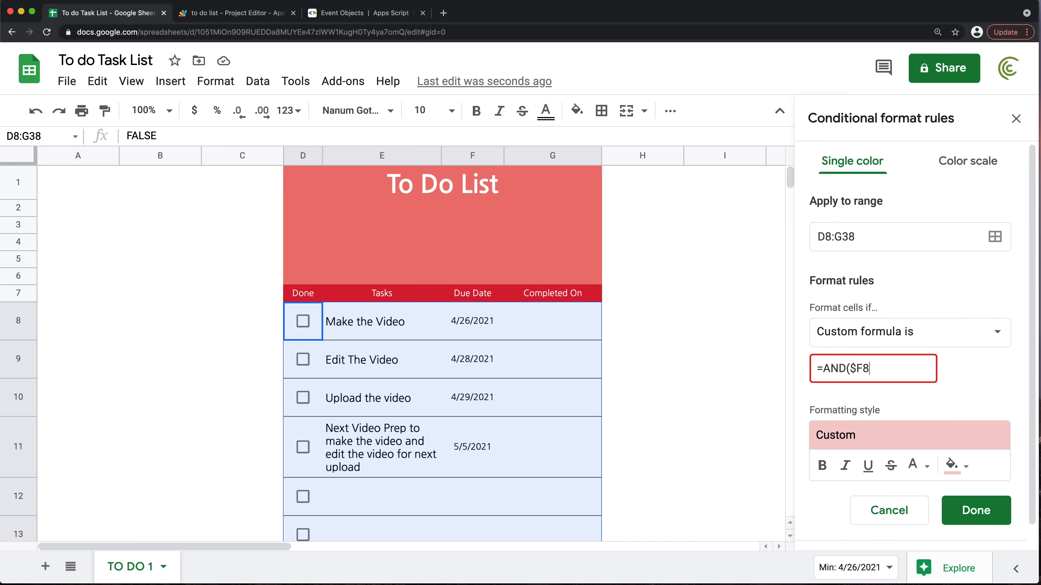
type(">=TODAY()")
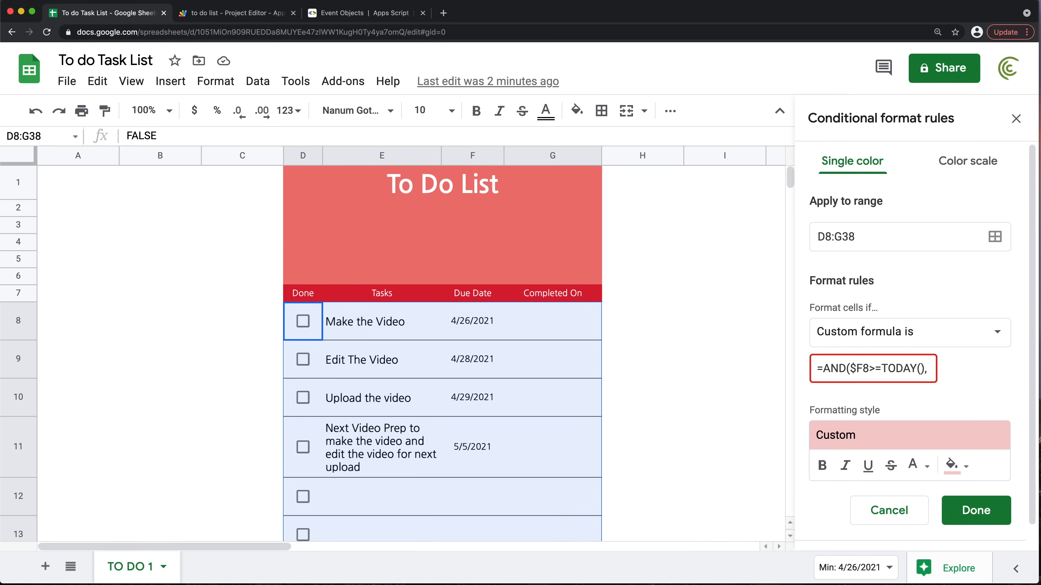
Add $F8<(TODAY()+1) as the second condition, completing =AND($F8>=TODAY(),$F8<(TODAY()+1)), and save the rule
type("$F8")
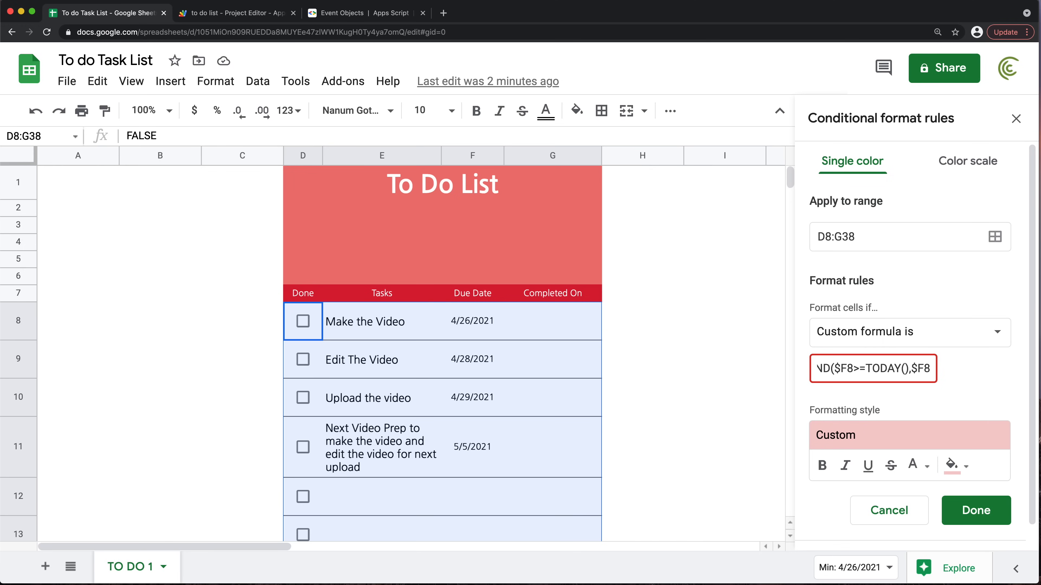
type("<")
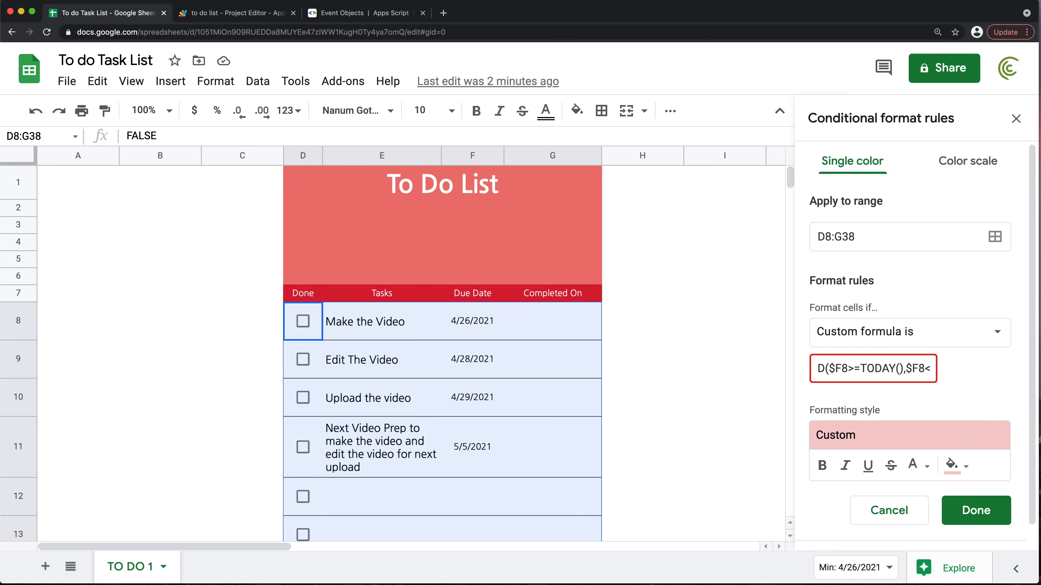
type("()")
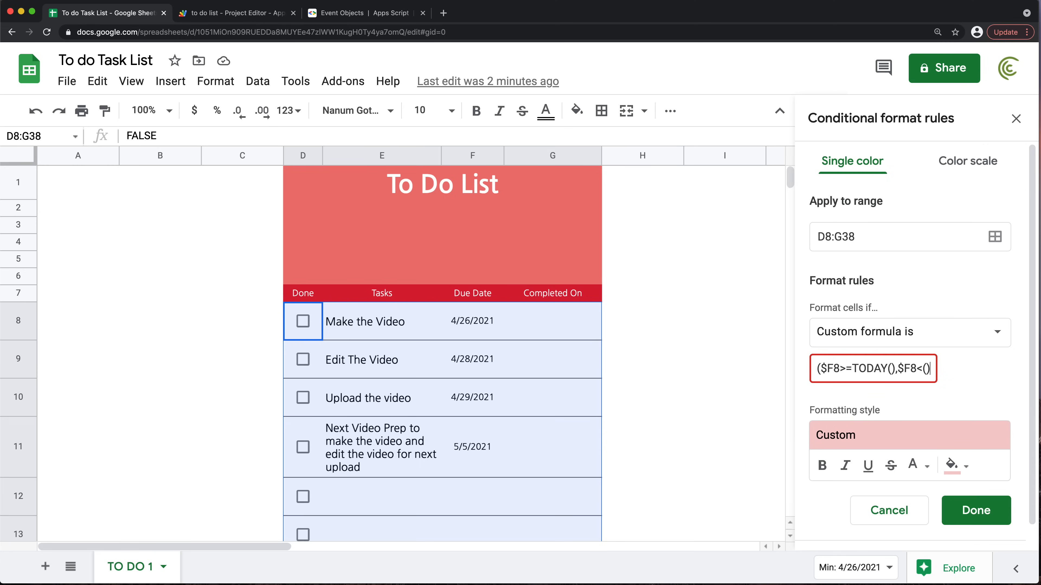
type(")")
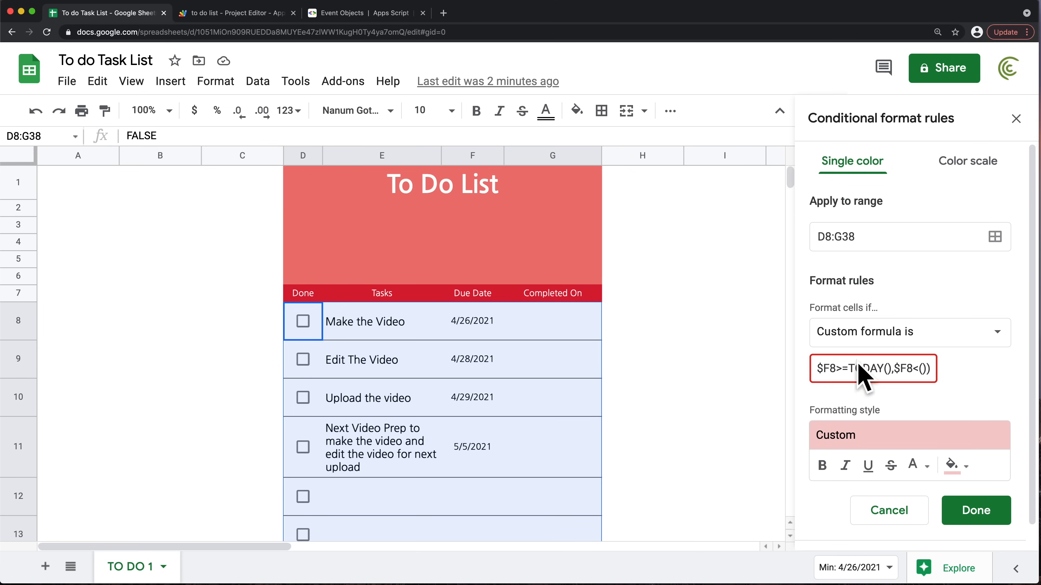
left_click_drag(849, 366, 780, 366)
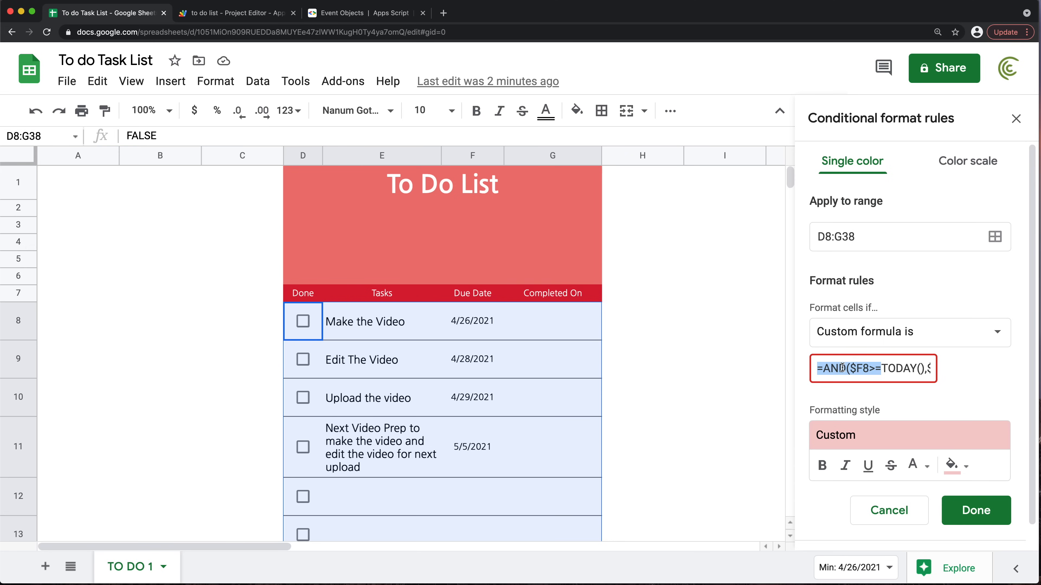
left_click(842, 368)
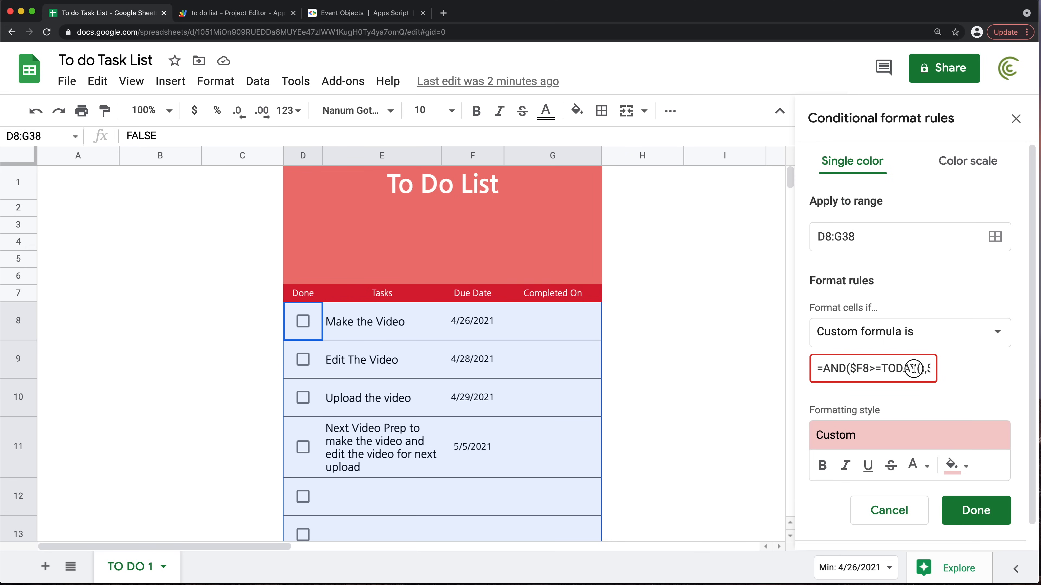
left_click_drag(889, 368, 921, 370)
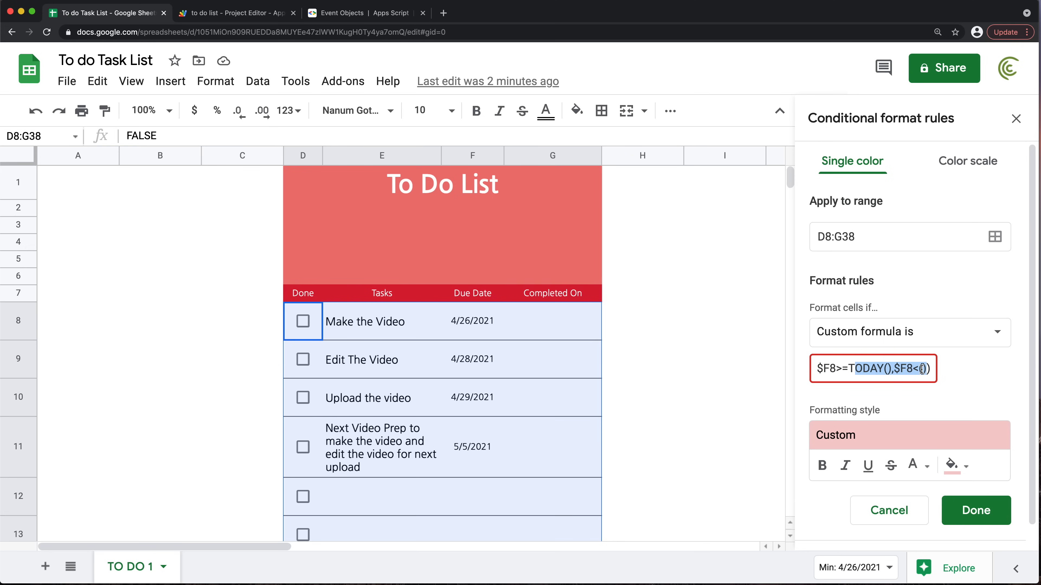
left_click(921, 369)
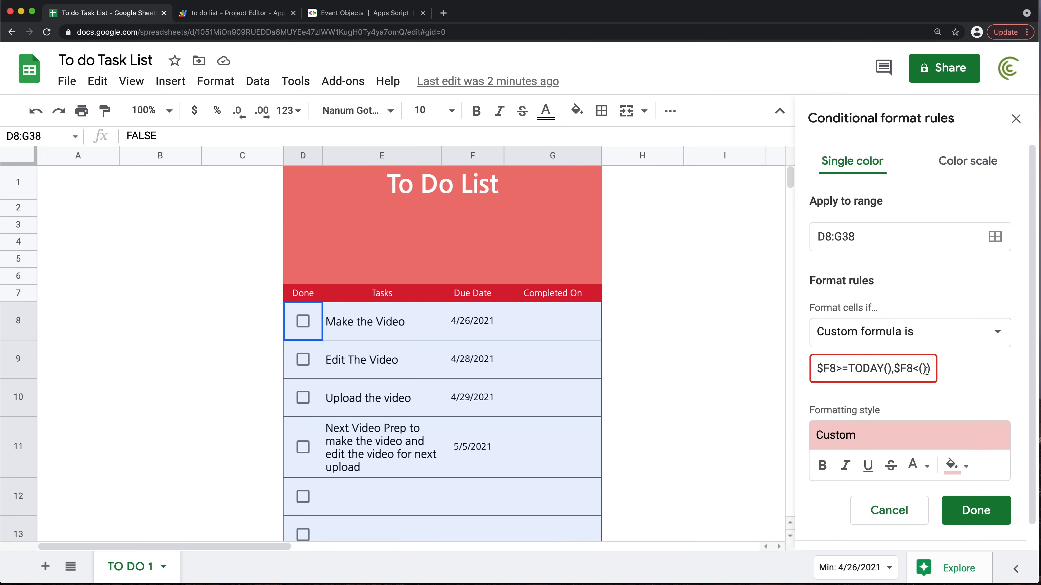
type("TODAY")
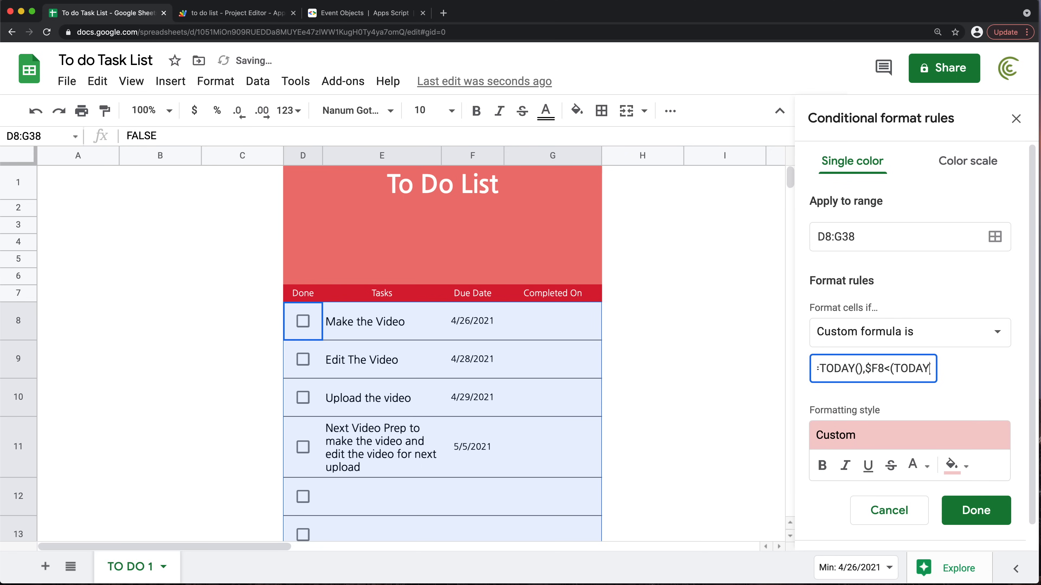
type("()")
type("))")
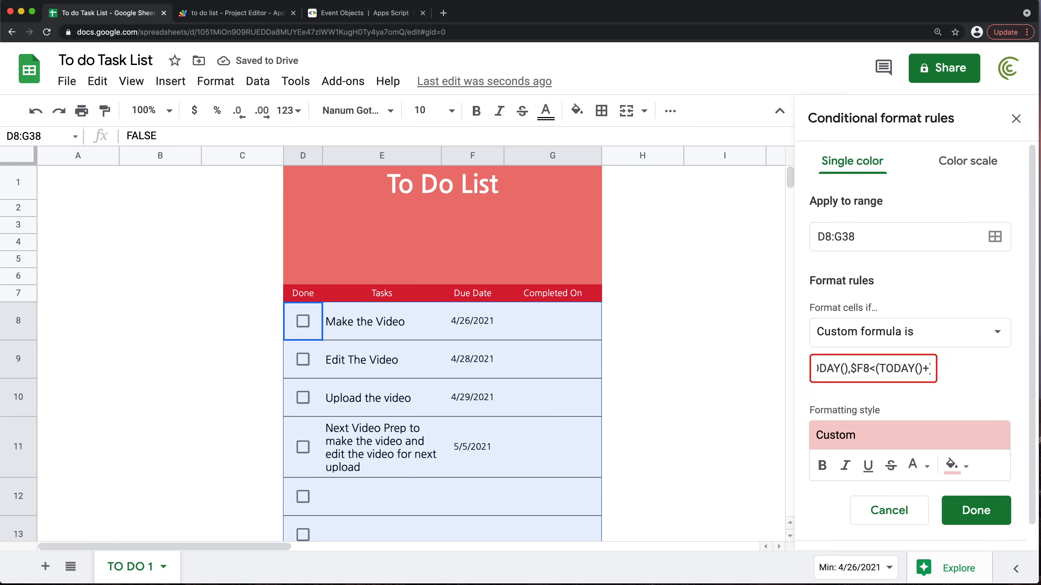
type("1")
key("Right")
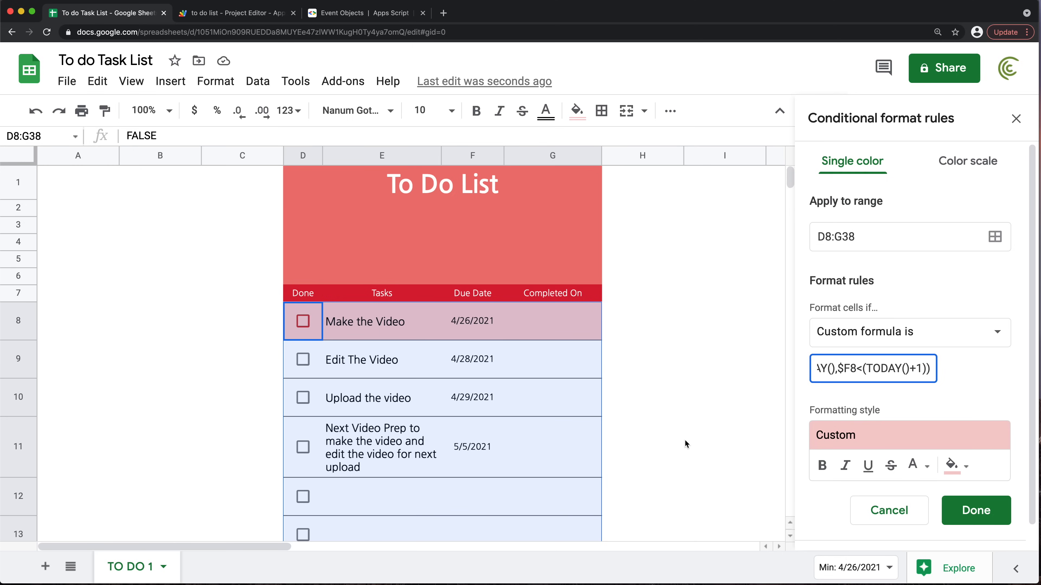
left_click(977, 511)
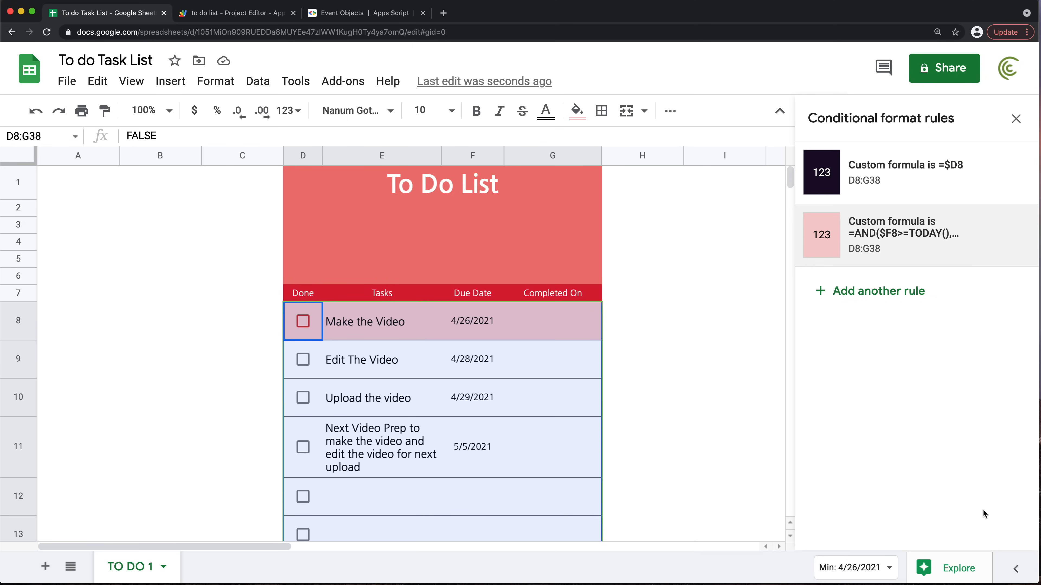
Test the rules by ticking and clearing the Done checkbox of Make the Video
left_click(387, 379)
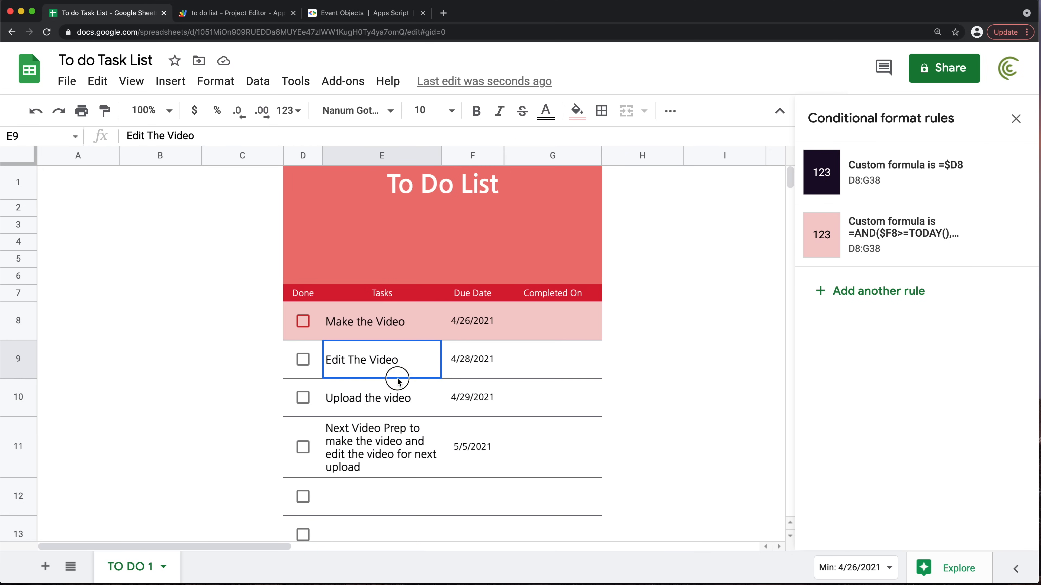
left_click(304, 322)
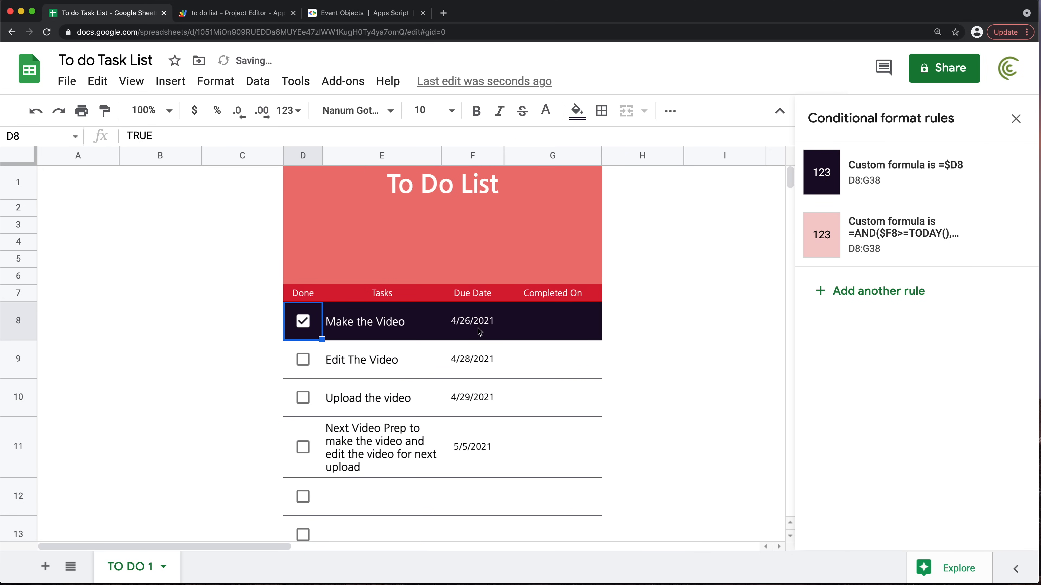
left_click(303, 322)
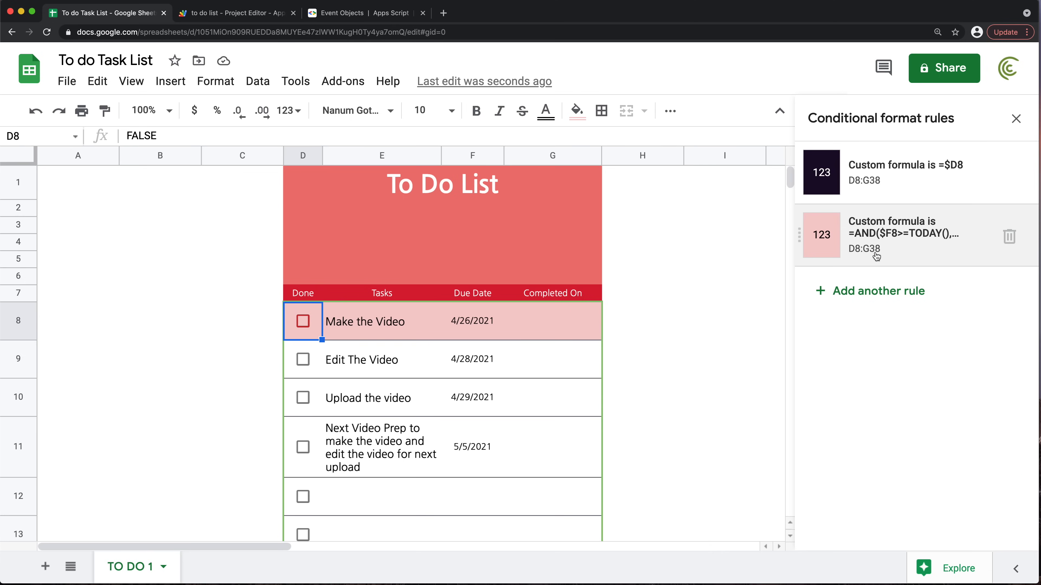
Fill cell A4 with the same light red as the new rule, and narrow column A to a small swatch width
left_click(69, 238)
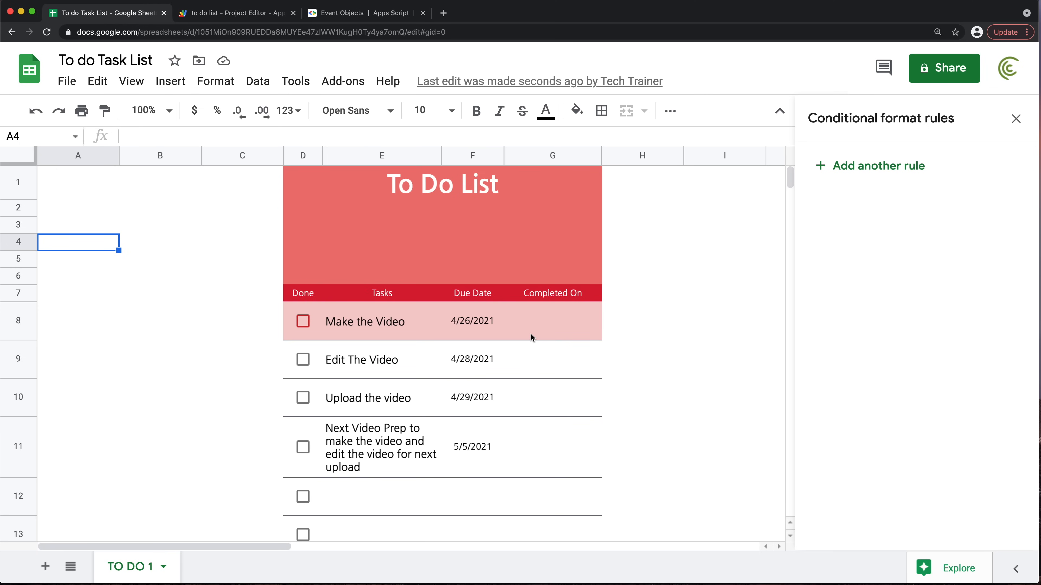
left_click(578, 111)
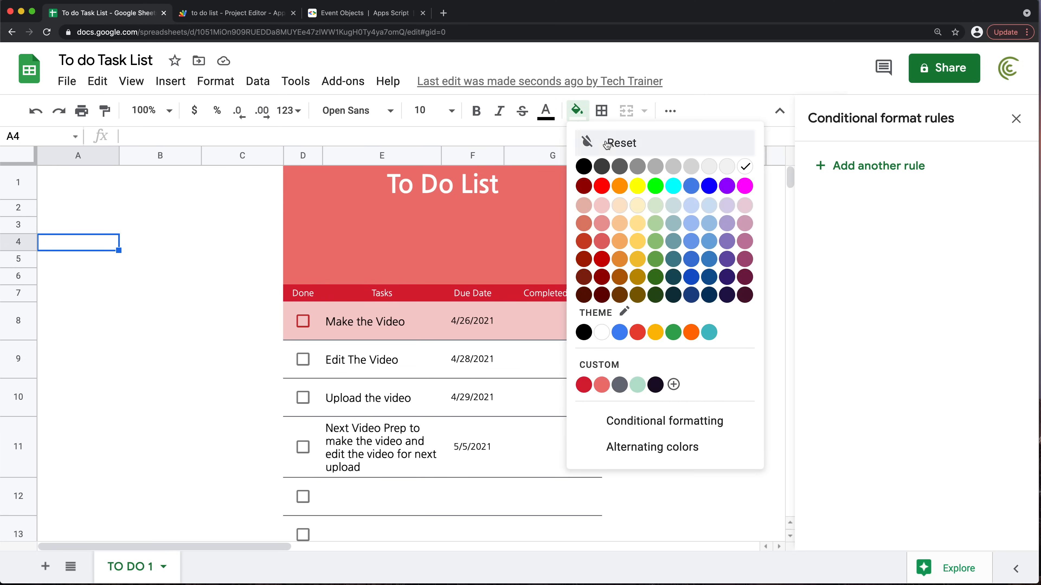
left_click(603, 205)
left_click_drag(118, 156, 63, 156)
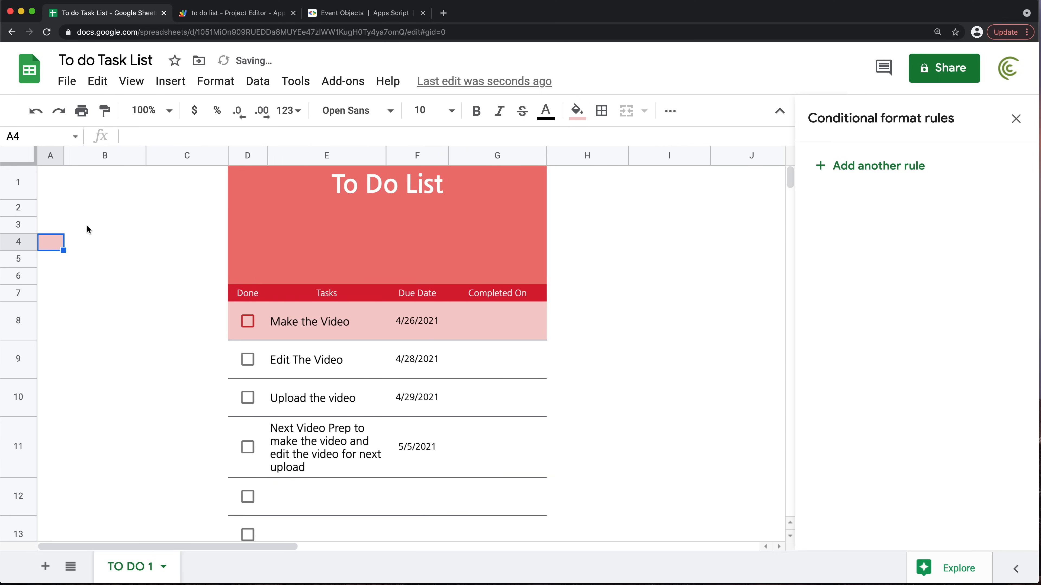
Label the light red swatch Today in cell B4 and enter Past Due above it in cell B3
left_click(86, 241)
type("Today")
key("Return")
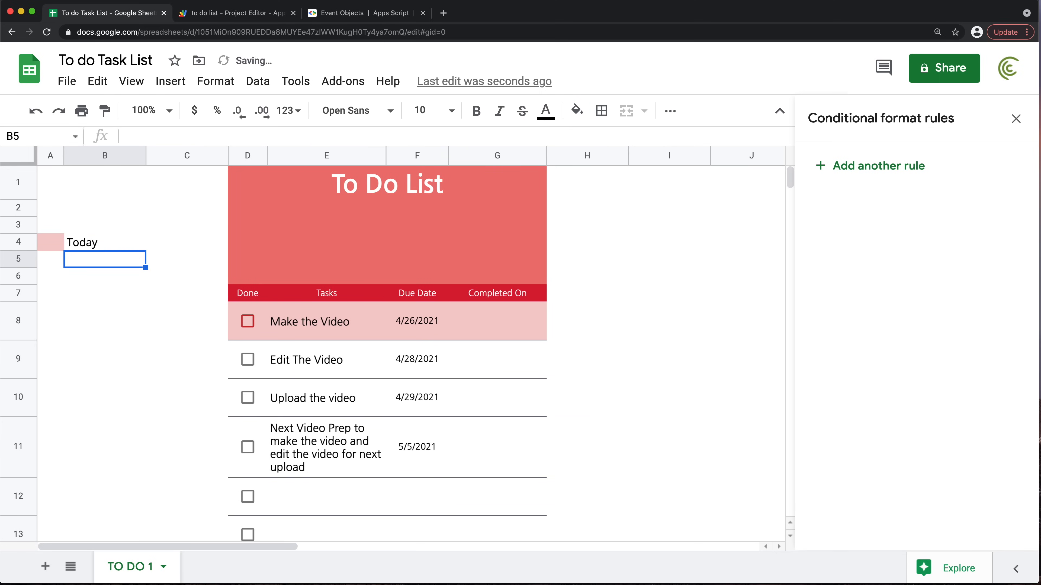
key("Up")
key("Up")
type("Past Due")
key("Return")
key("Up")
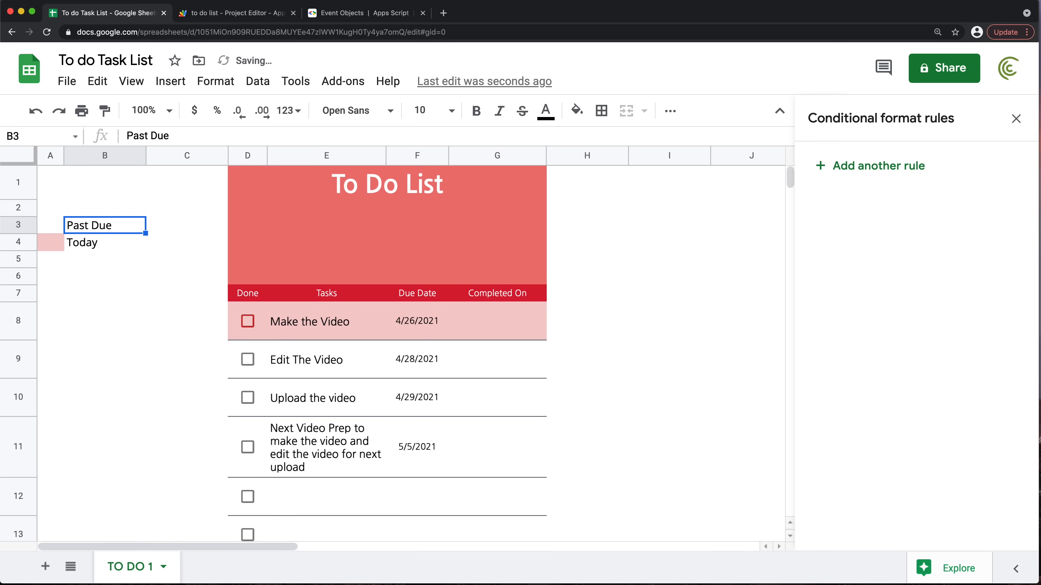
Fill cell A3 with a stronger red as the Past Due swatch
key("Left")
left_click(575, 112)
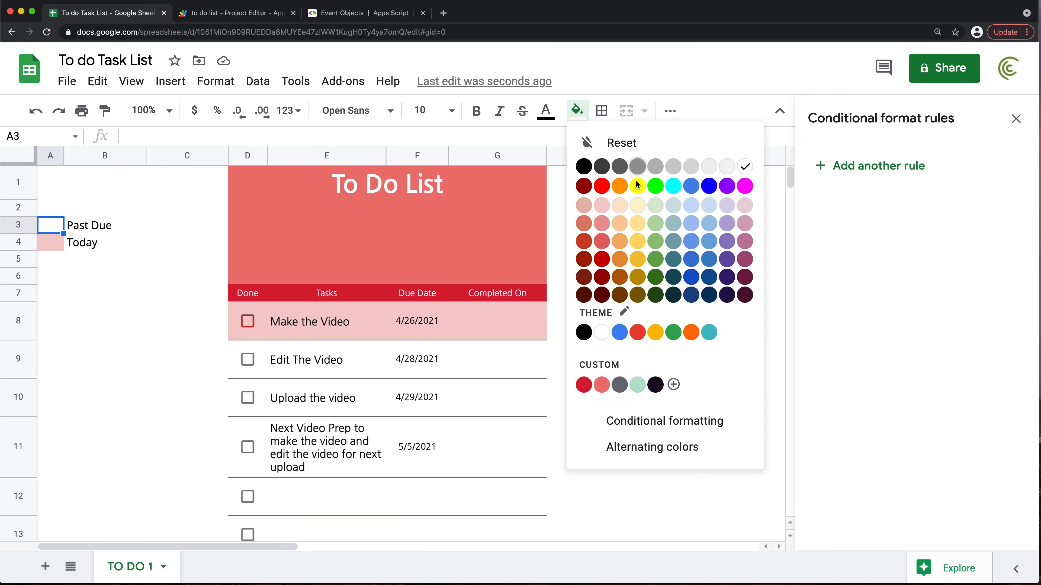
left_click(603, 242)
Fill cell A5 with a very light gray and label it Next 7 Days in cell B5
left_click(49, 262)
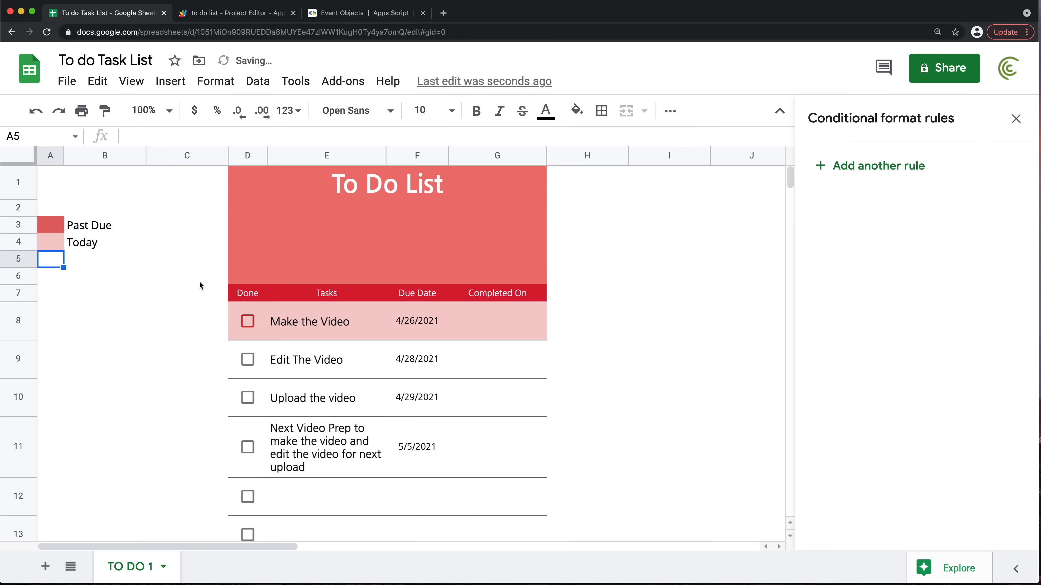
left_click(582, 119)
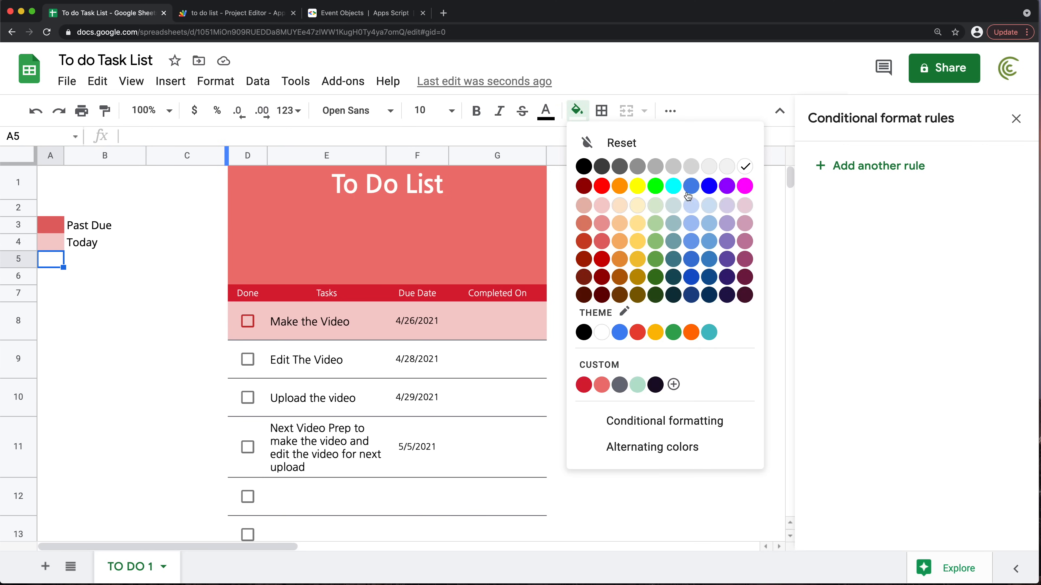
left_click(727, 167)
left_click(82, 261)
type("N")
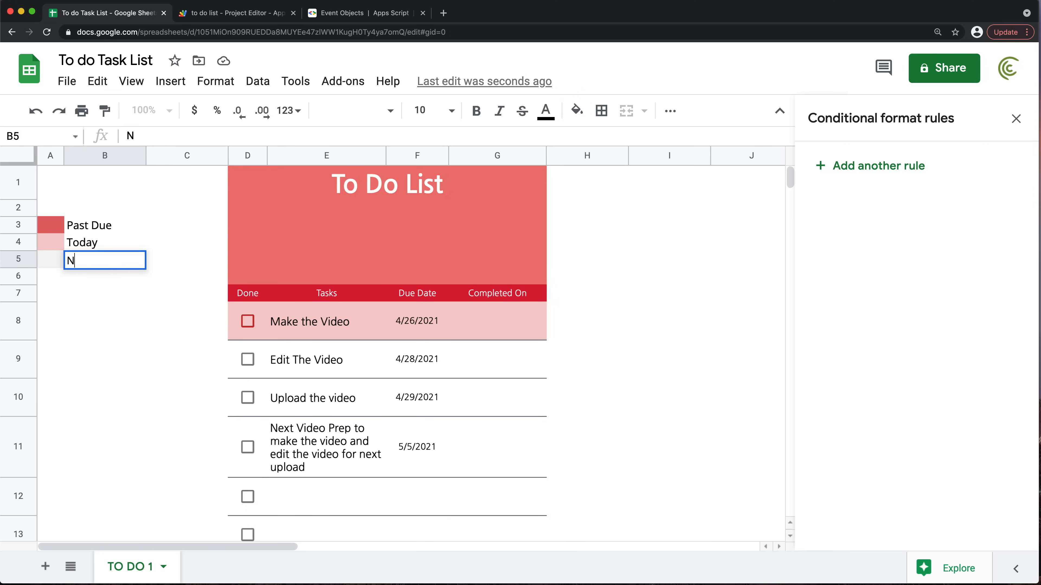
type("ext 7 Days")
key("Return")
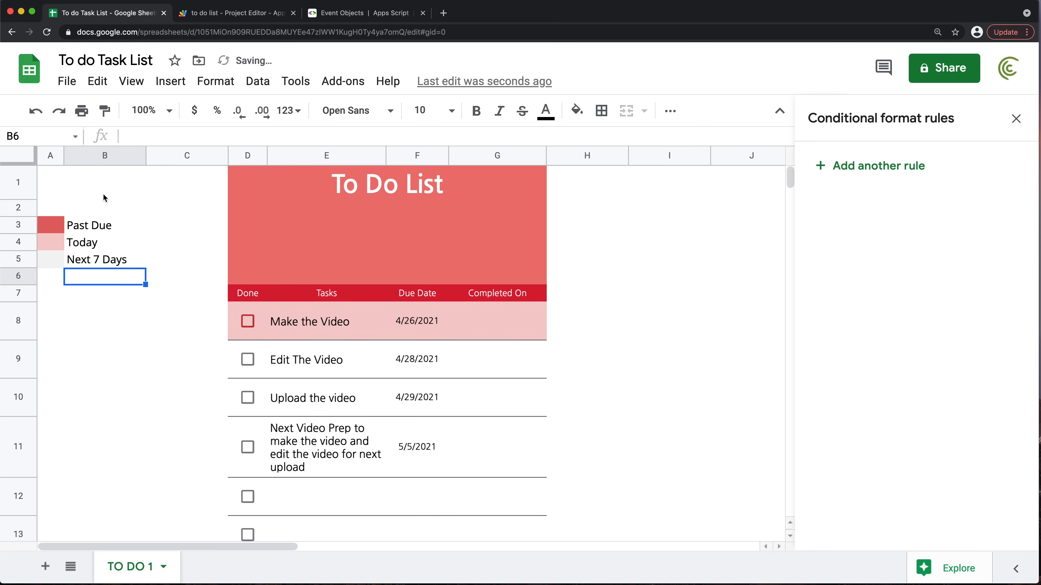
Narrow column B to about the width of the word Next and insert a blank column before column C
left_click_drag(146, 156, 93, 153)
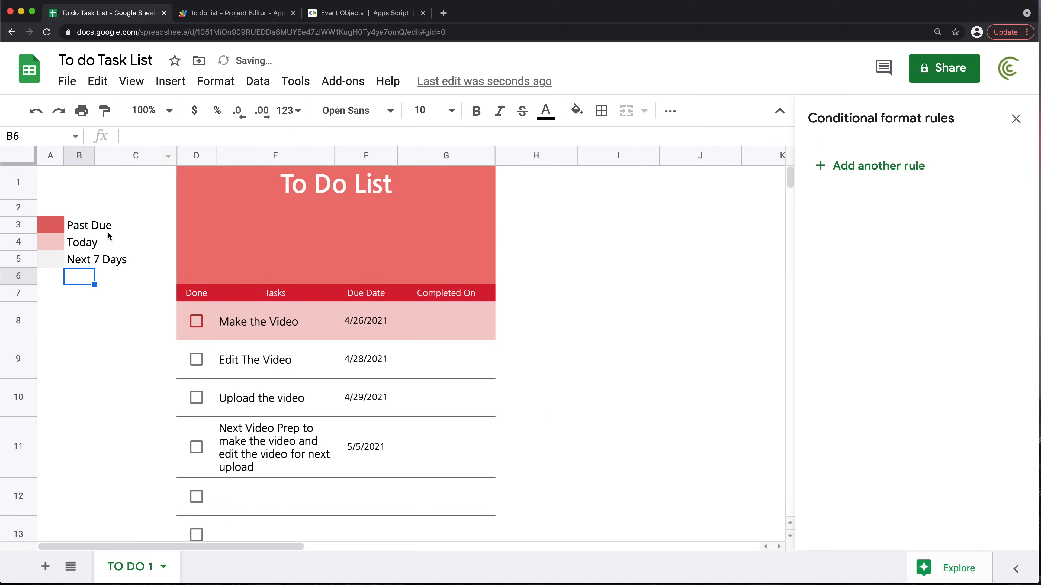
right_click(112, 157)
left_click(181, 224)
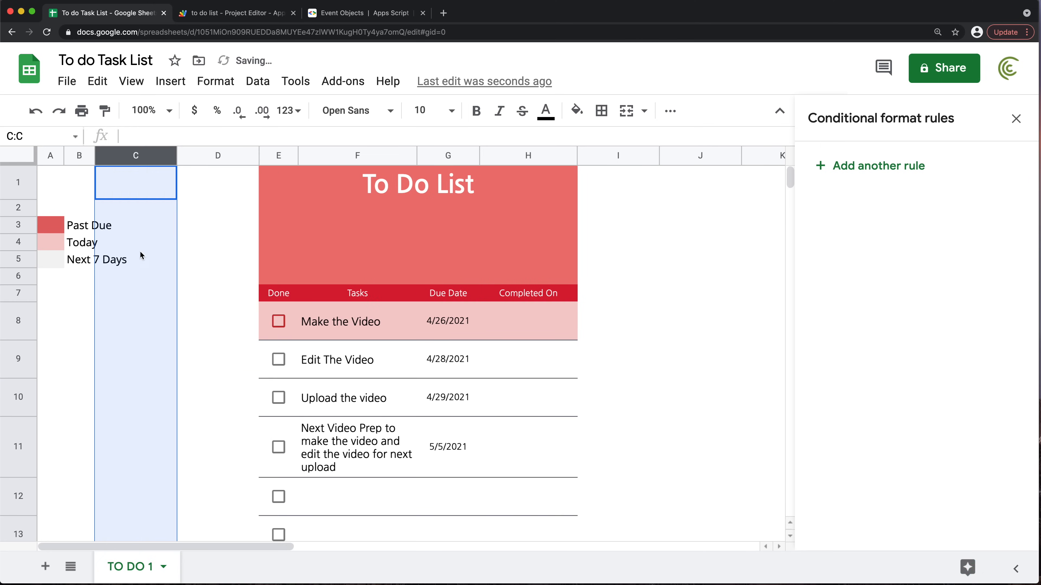
left_click(108, 266)
Narrow the new column C to a number-sized width and insert another blank column before column D
left_click_drag(177, 155, 124, 155)
right_click(153, 156)
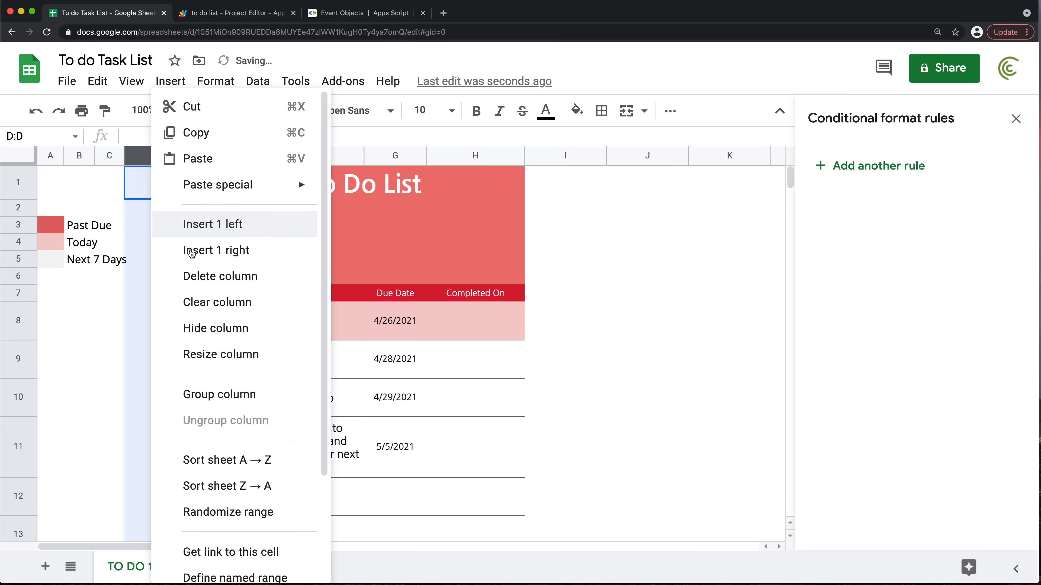
left_click(209, 225)
Split the third legend label by entering Days in cell D5 and shortening cell B5 to Next
left_click(146, 260)
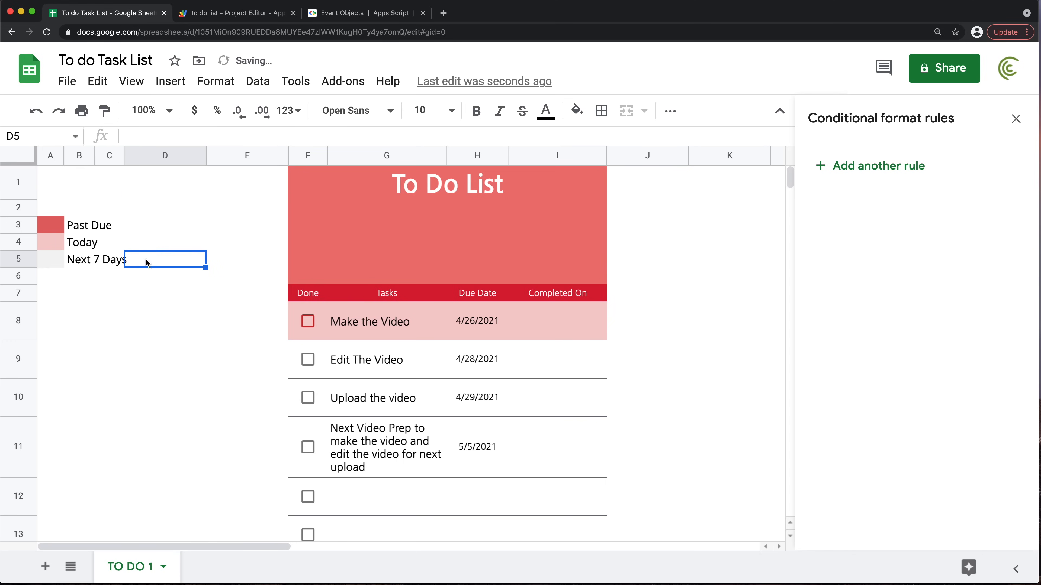
type("Days")
key("Return")
key("Up")
double_click(83, 261)
left_click_drag(93, 261, 157, 258)
key("BackSpace")
key("Return")
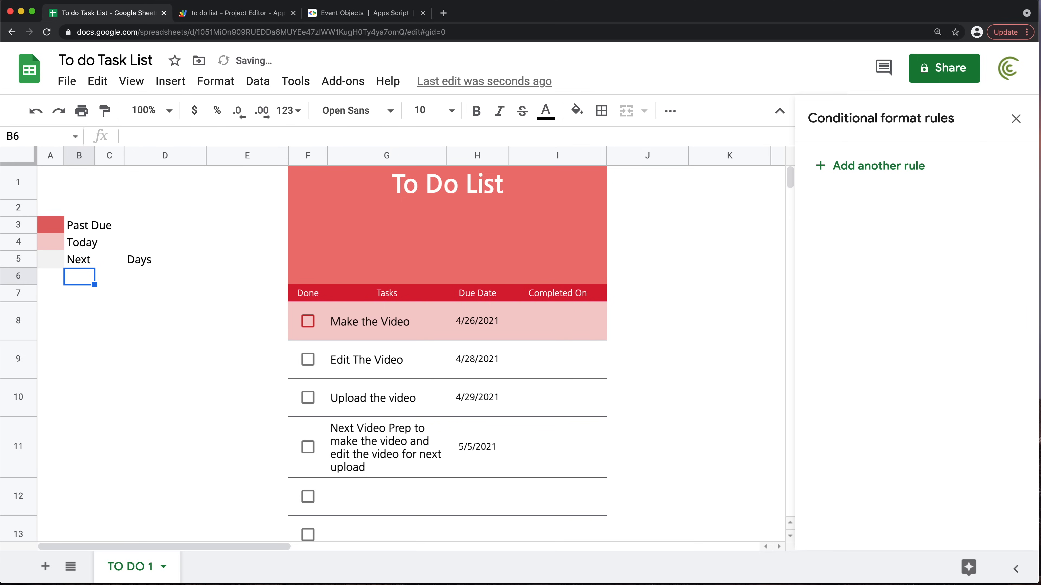
Enter 7 in cell C5 between Next and Days, and narrow column C slightly
left_click(122, 265)
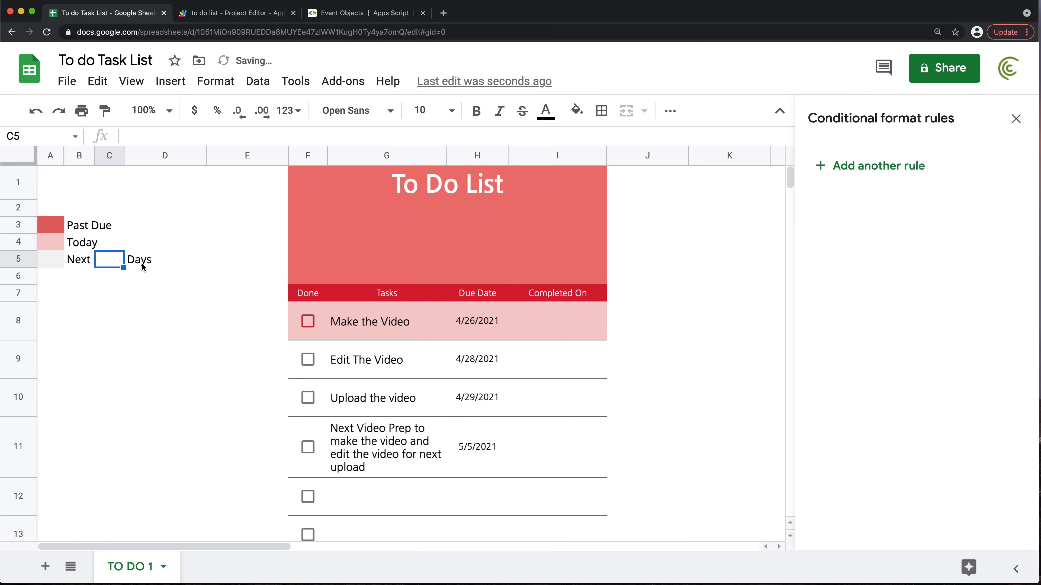
type("7")
key("Return")
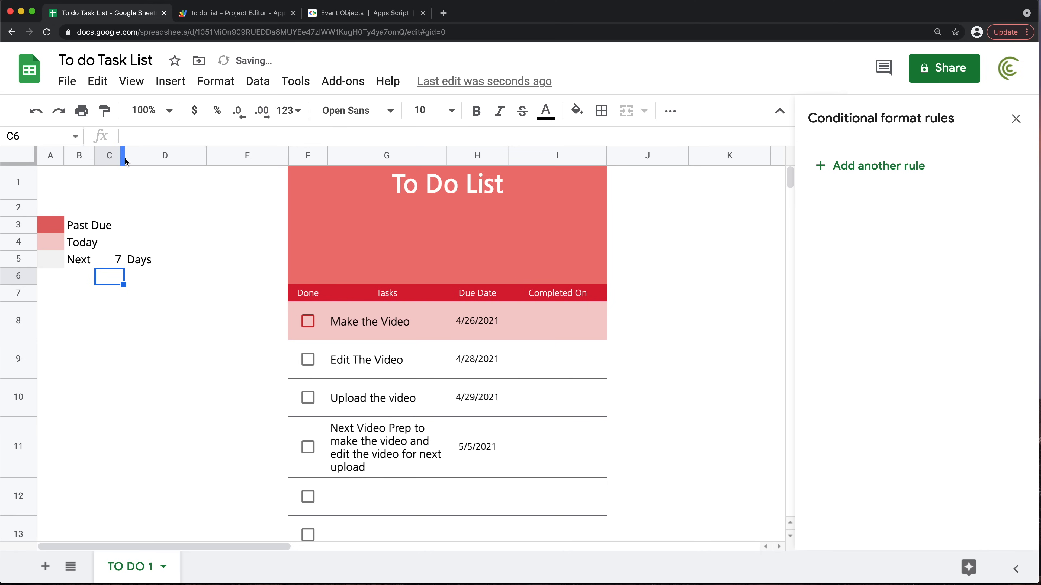
left_click_drag(124, 155, 119, 156)
Center the number in cell C5 horizontally and narrow column C a little further
left_click(111, 259)
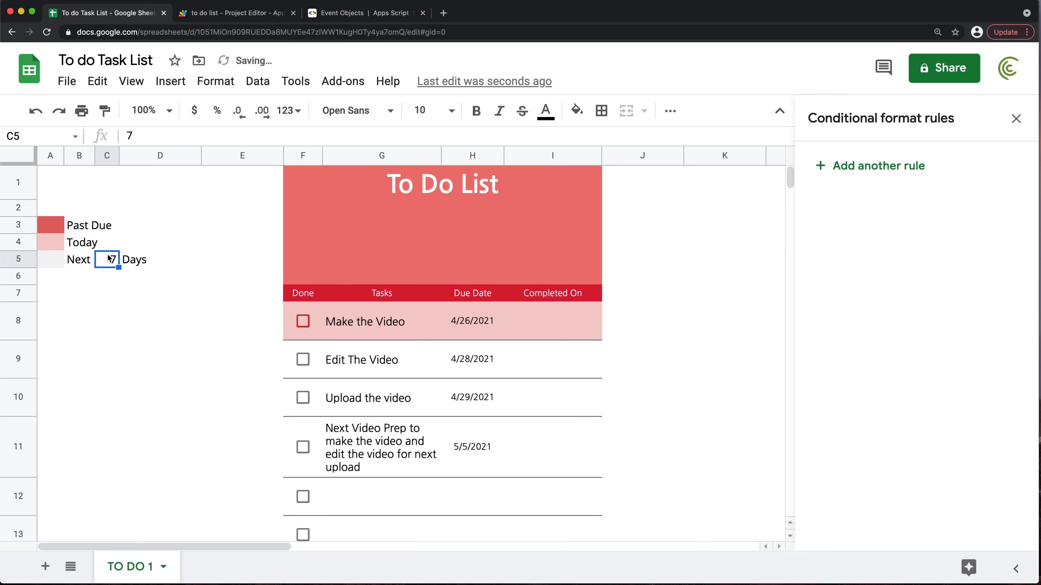
left_click(674, 110)
left_click(690, 141)
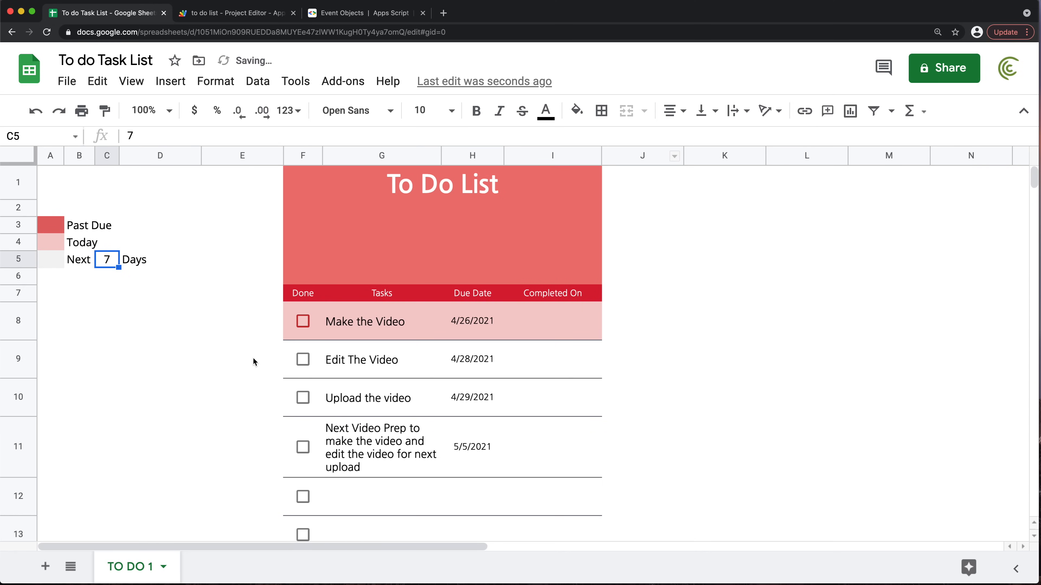
key("Left")
left_click(83, 357)
left_click_drag(119, 156, 115, 160)
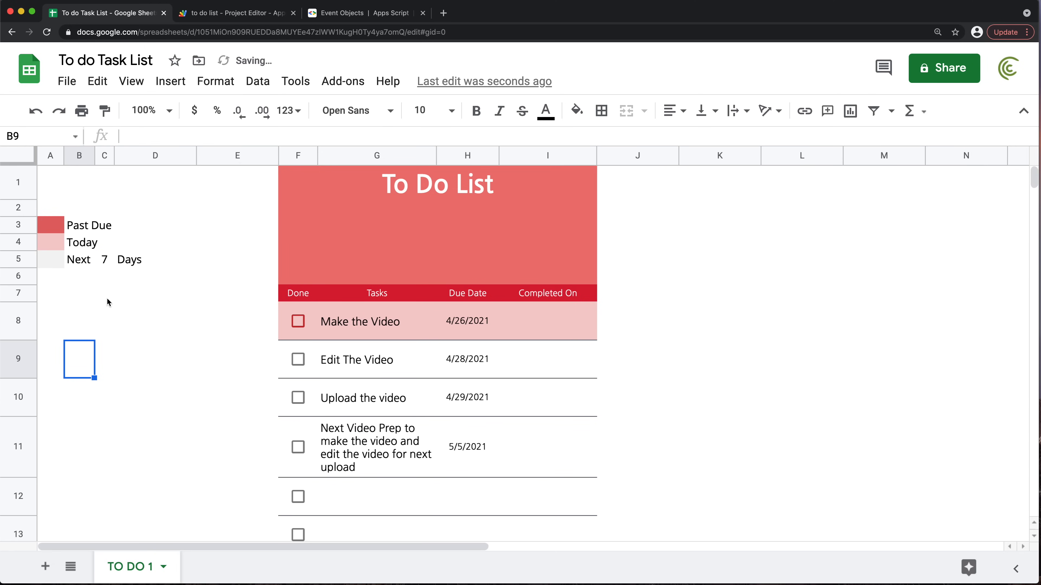
left_click(119, 312)
Add data validation to cell C5 as a dropdown list of items 7,14,30 that rejects invalid input
left_click(105, 259)
left_click(249, 82)
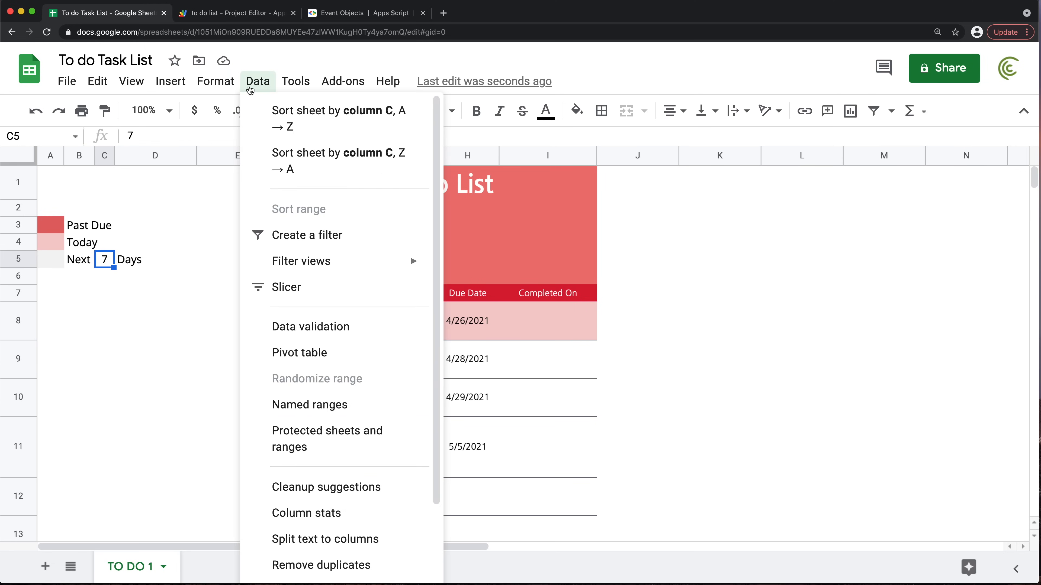
left_click(337, 300)
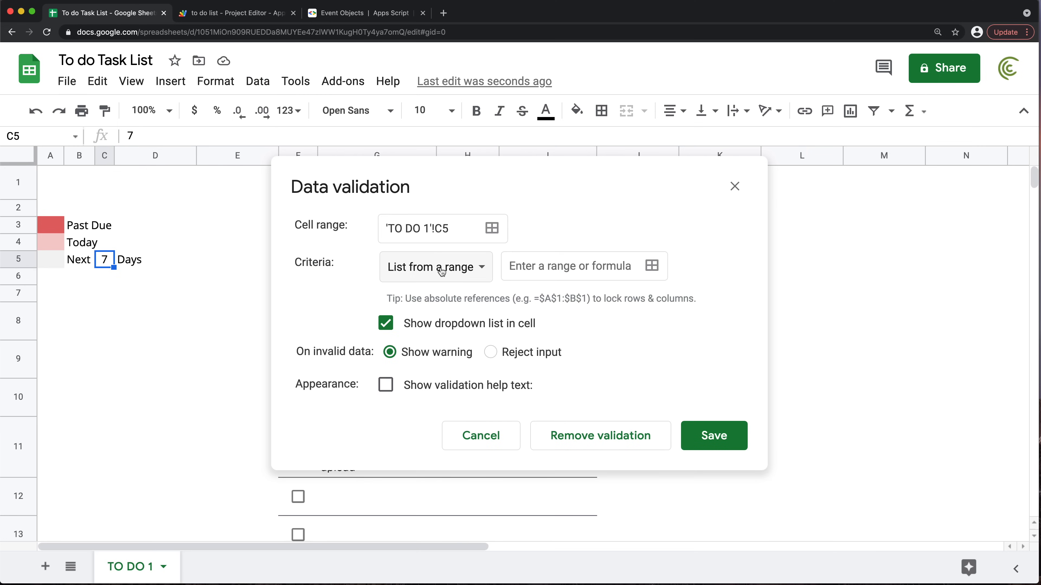
left_click(462, 274)
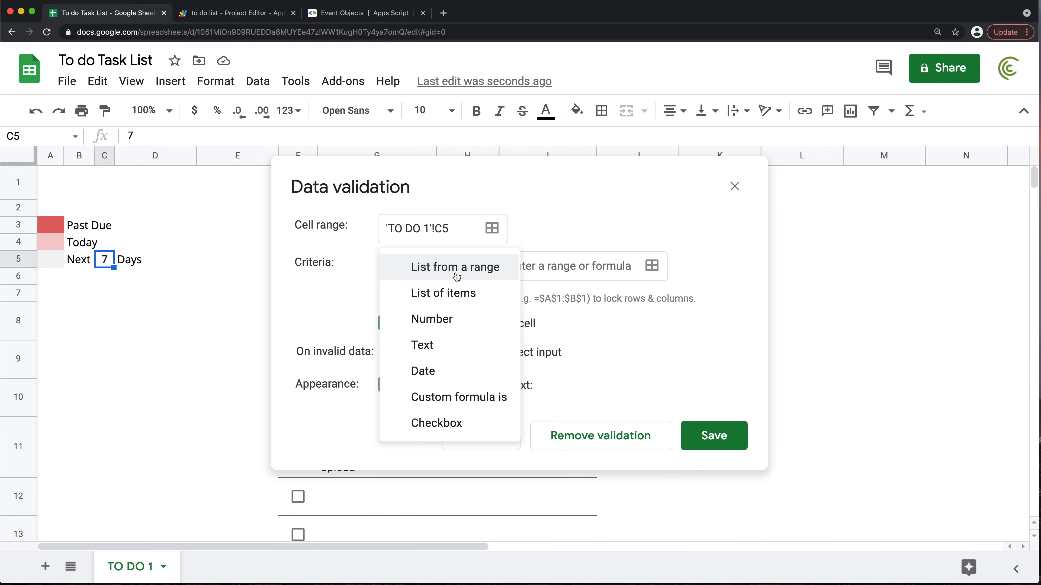
left_click(465, 297)
left_click(505, 269)
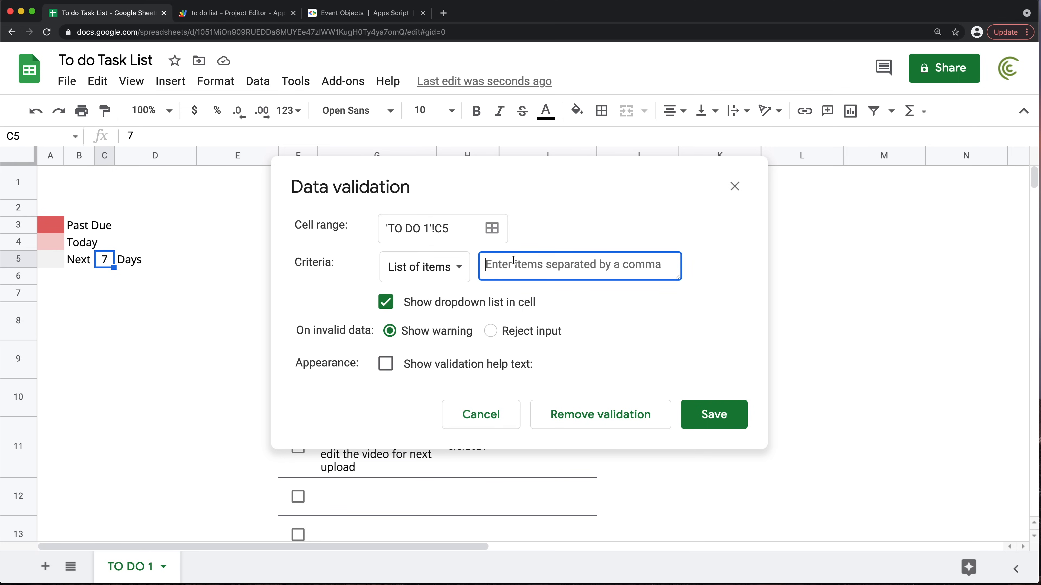
type("7,14,")
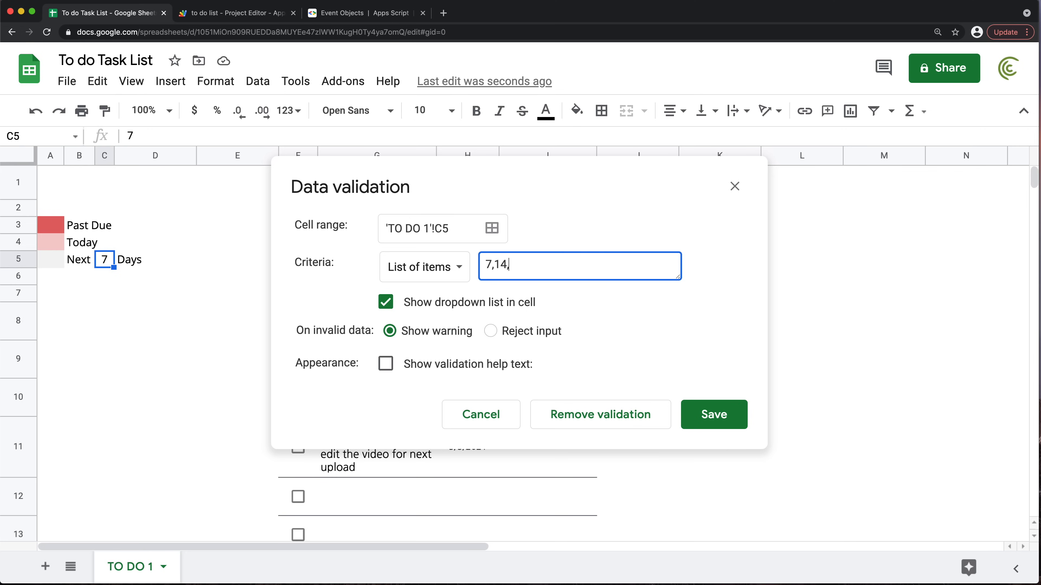
type("30")
left_click(517, 333)
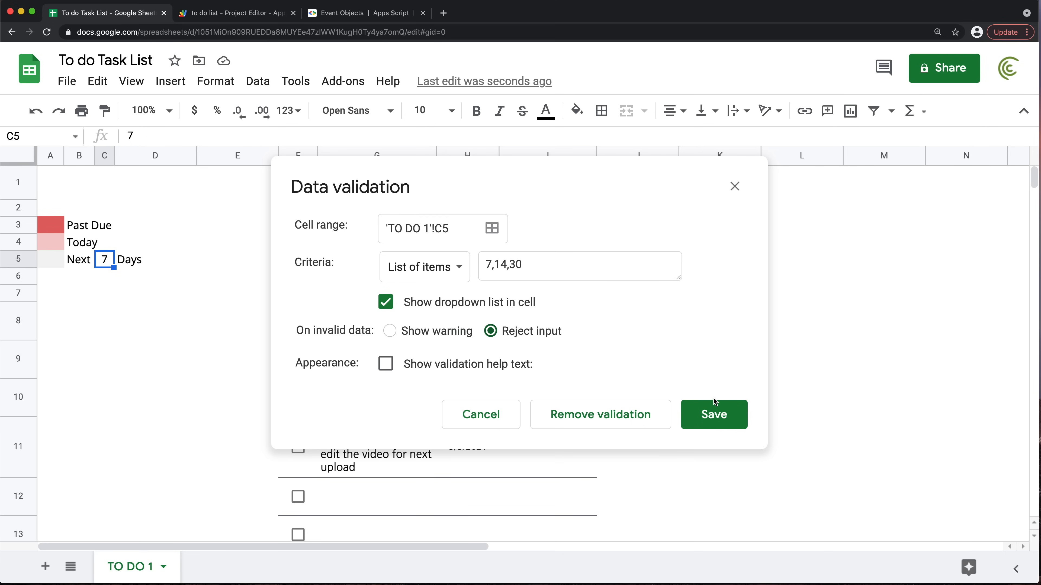
left_click(712, 421)
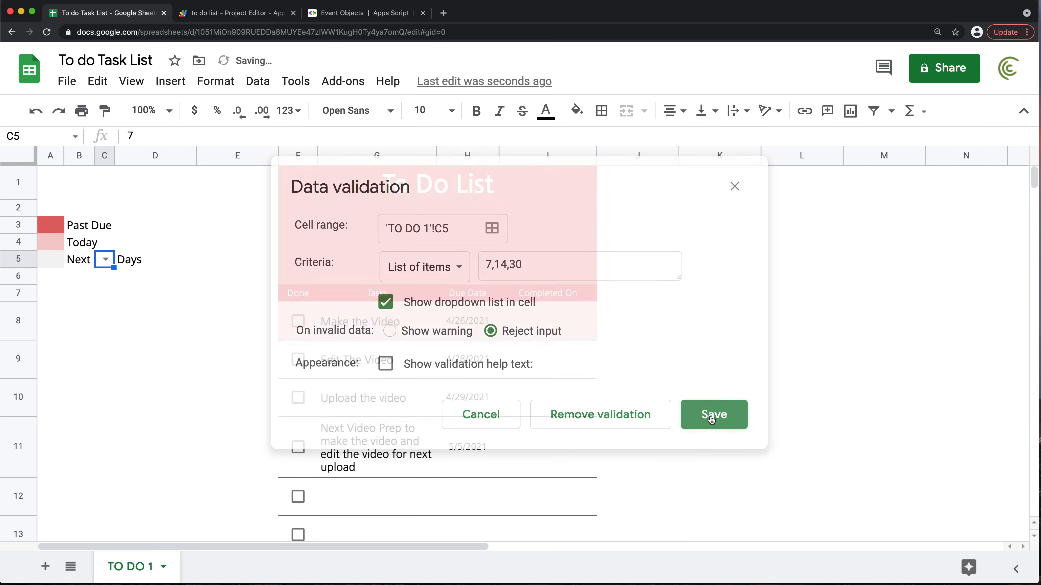
Widen column C so the number fits beside its dropdown arrow, and choose 14 as the number of days
left_click_drag(115, 155, 124, 155)
left_click(110, 356)
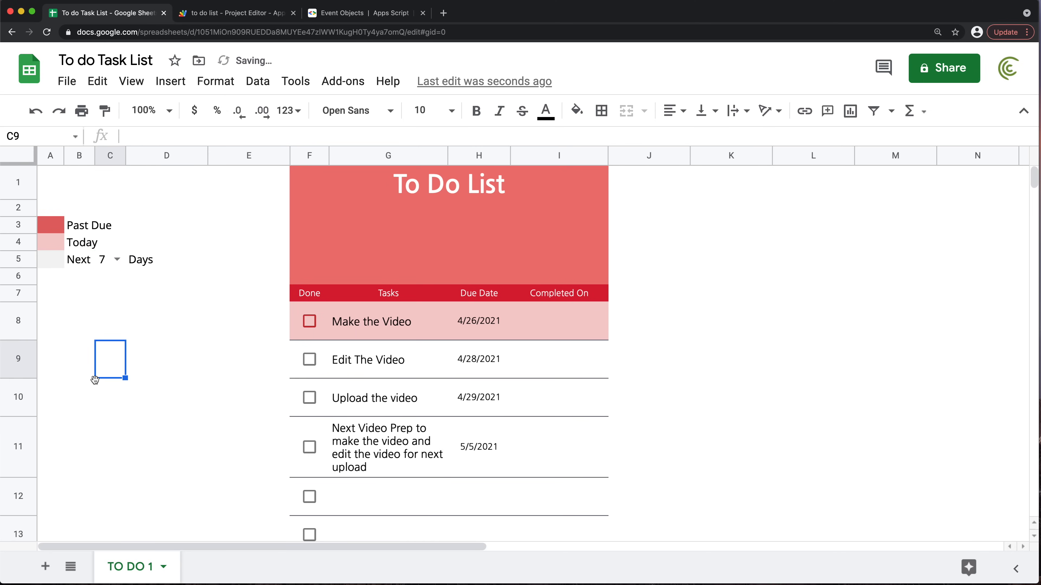
left_click(117, 259)
left_click(109, 303)
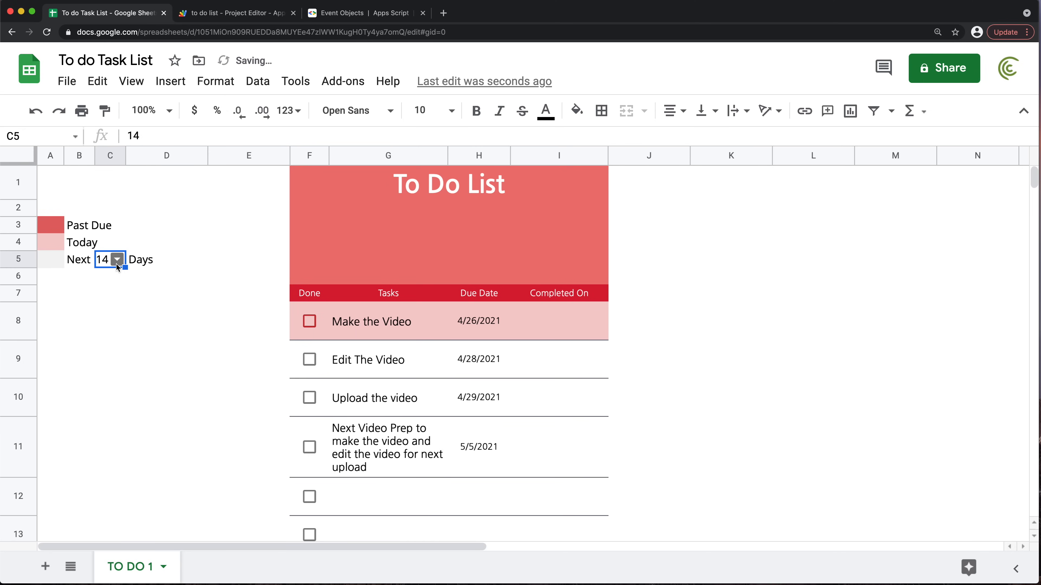
Switch the number of days in C5 to 30 and widen column C slightly more
left_click(116, 259)
left_click(109, 324)
left_click_drag(126, 155, 132, 156)
left_click(127, 327)
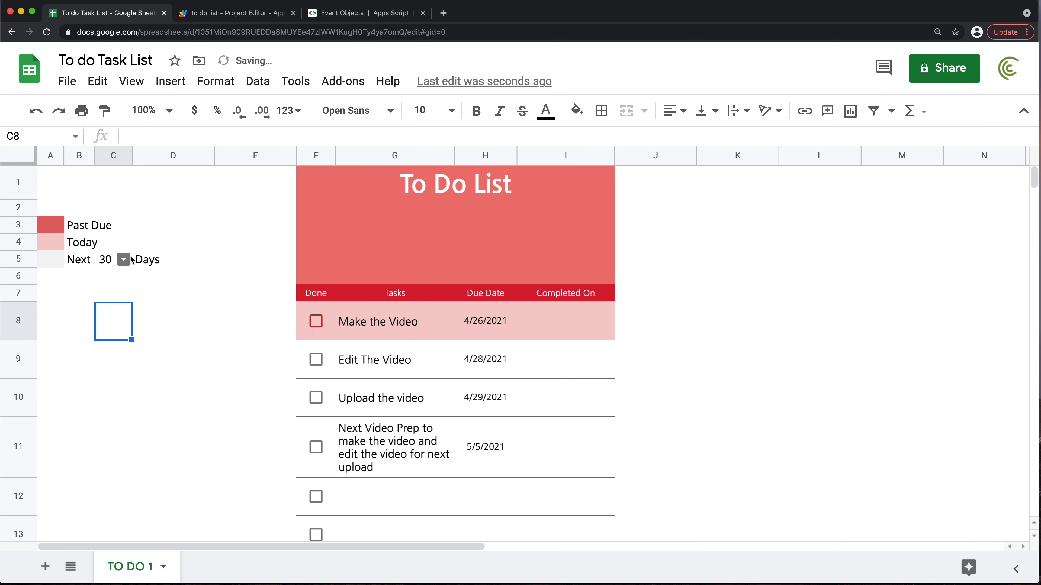
Set the number of days in C5 to 14 and narrow column D to fit the word Days
left_click(123, 259)
left_click(109, 301)
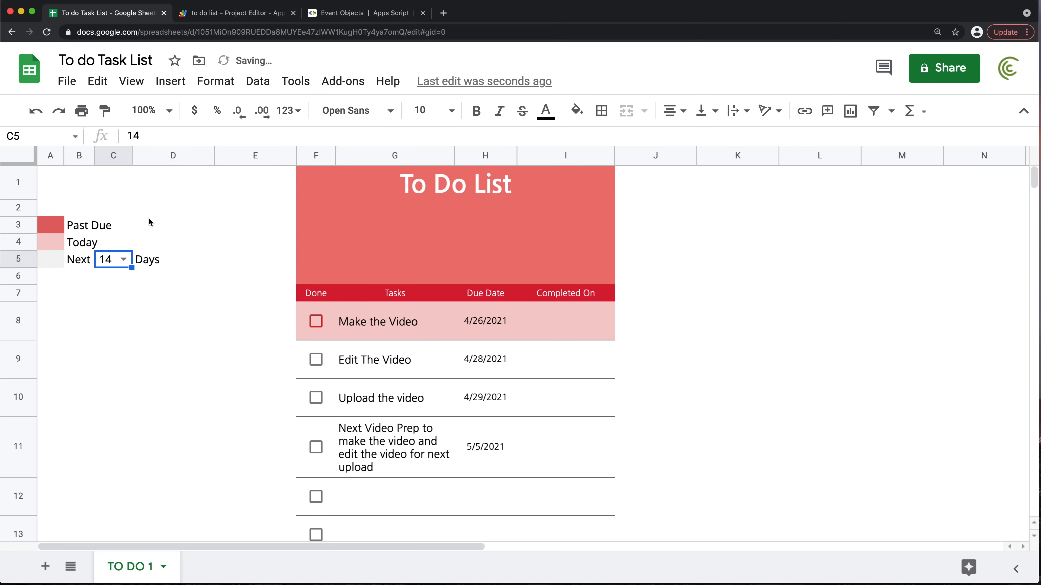
left_click(154, 208)
left_click_drag(214, 156, 168, 157)
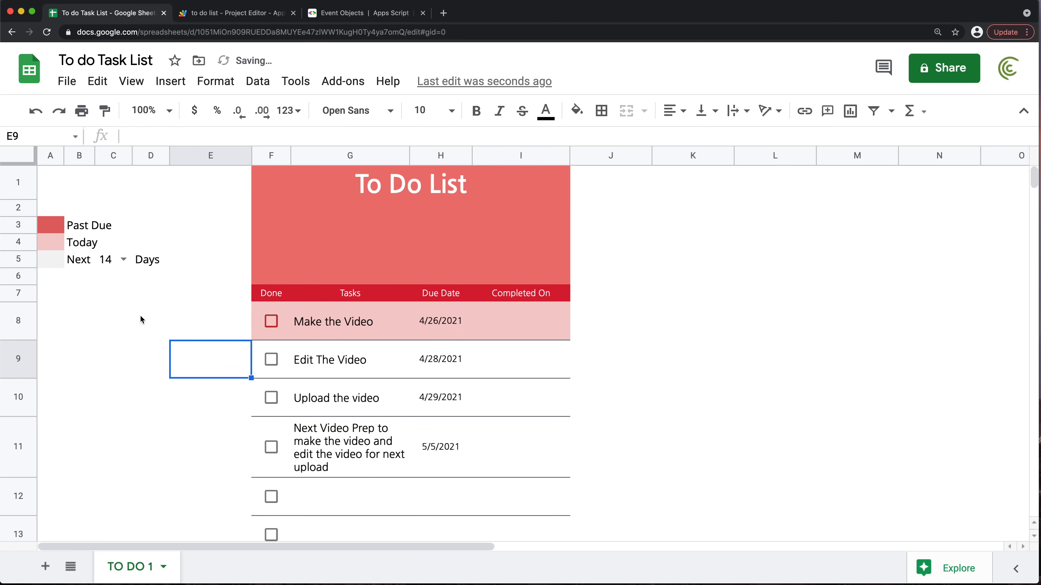
Add inner horizontal borders between the legend rows in range A3:D5
left_click_drag(51, 225, 155, 261)
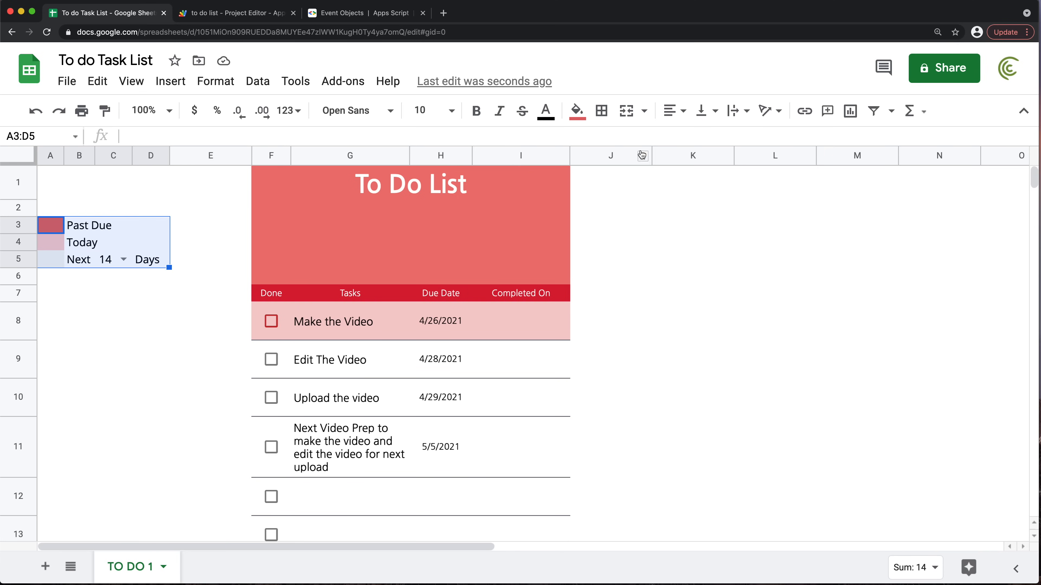
left_click(601, 112)
left_click(653, 143)
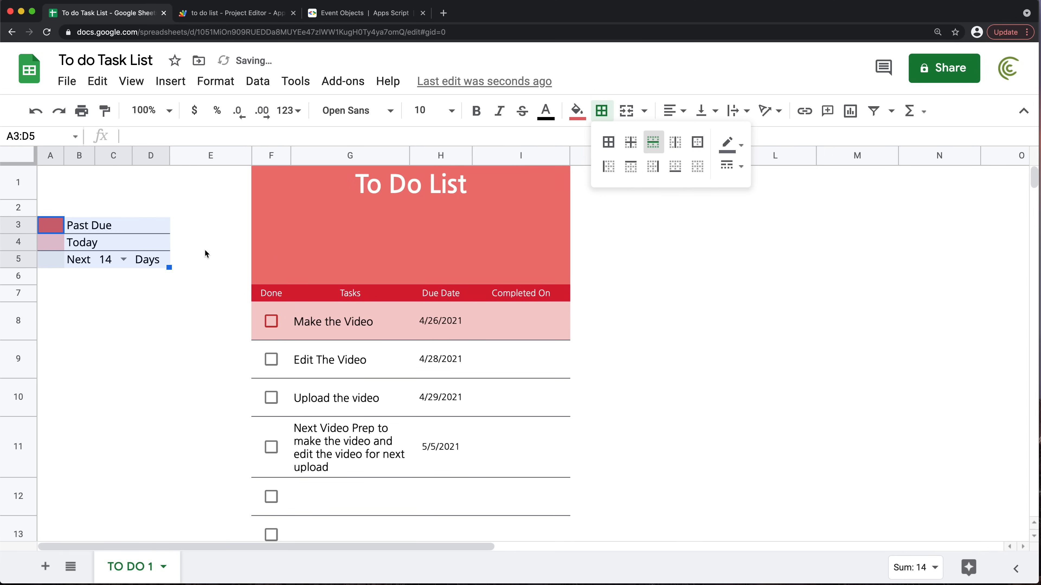
left_click(118, 298)
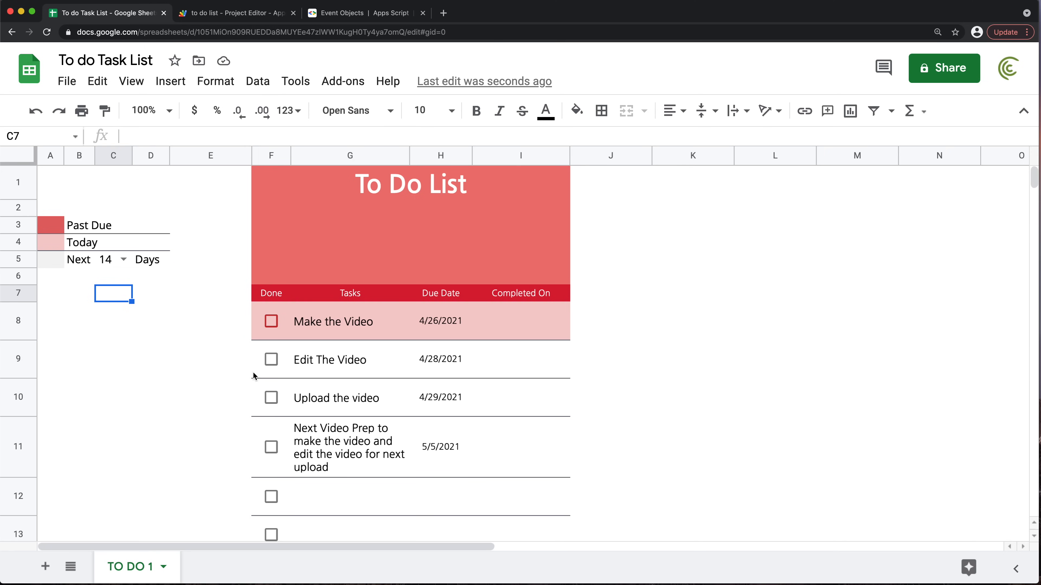
Change the due date of the Edit The Video task to 4/26/2021
left_click_drag(277, 316, 650, 376)
left_click(442, 362)
double_click(442, 361)
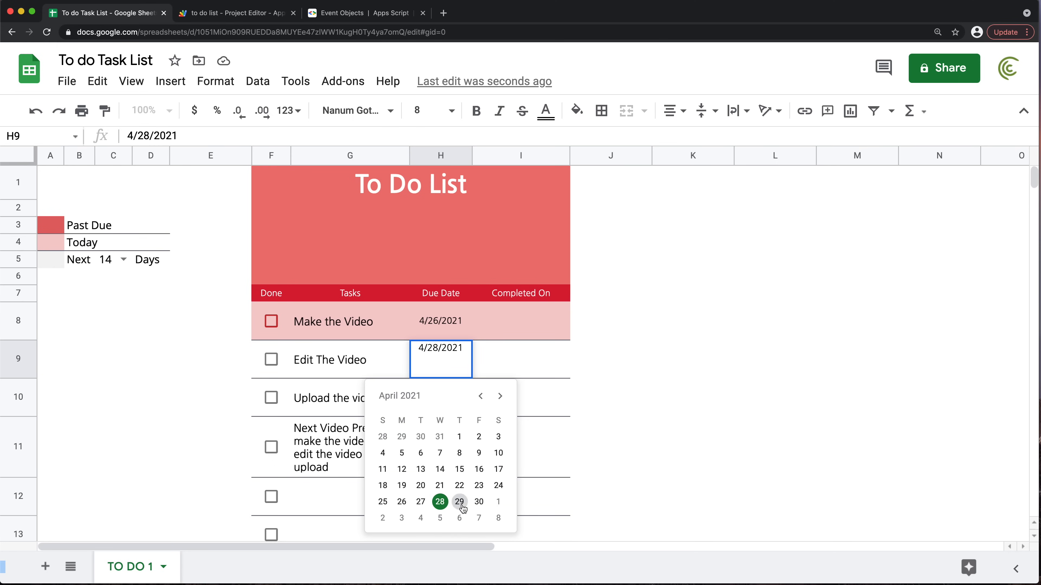
left_click(402, 502)
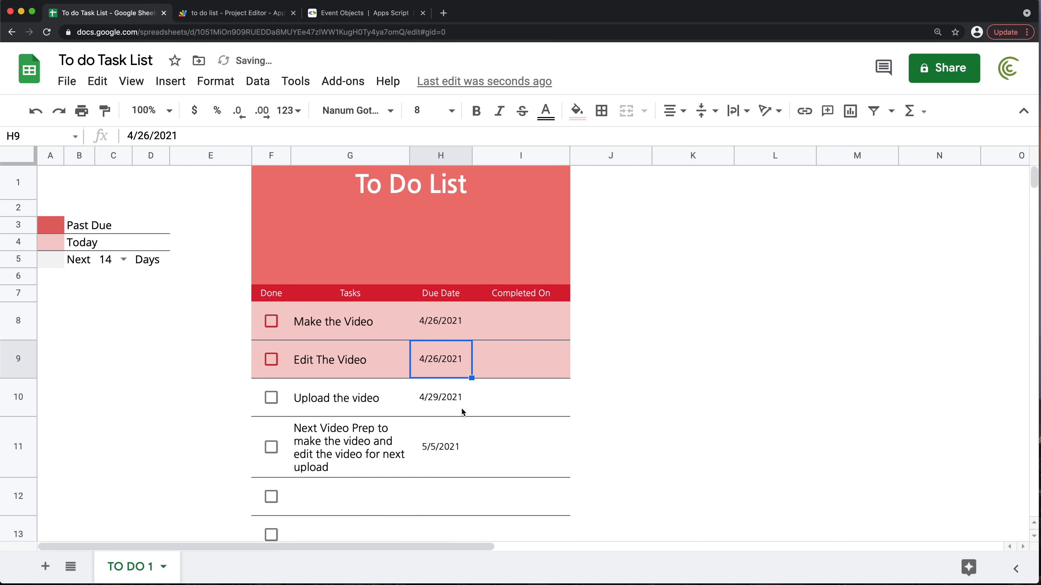
Change the due date of the Next Video Prep task in H11 to 4/26/2021
double_click(450, 450)
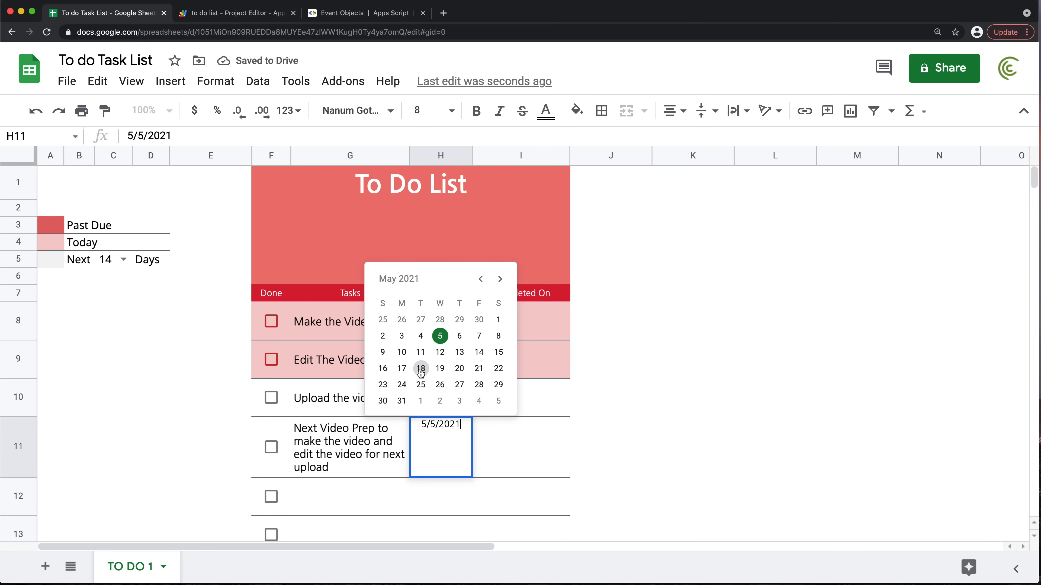
left_click(481, 279)
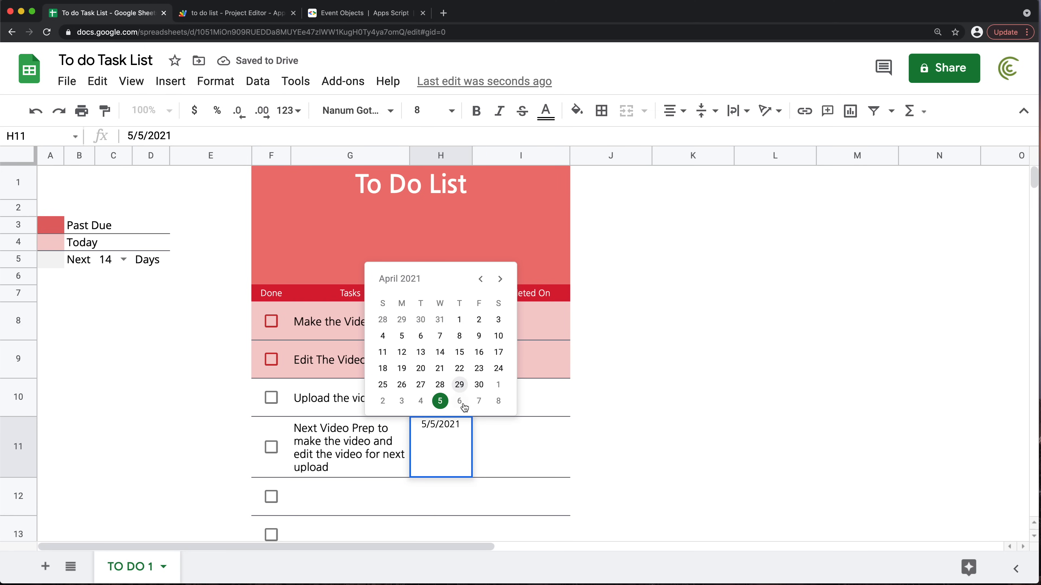
left_click(401, 385)
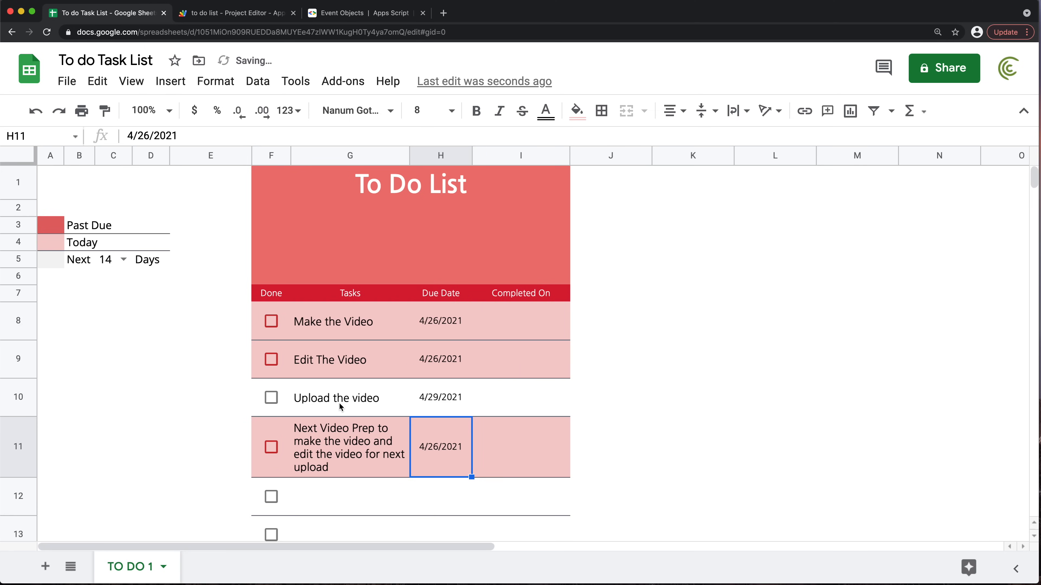
Start another conditional formatting rule for range F8:I38 with the condition Custom formula is
left_click(84, 226)
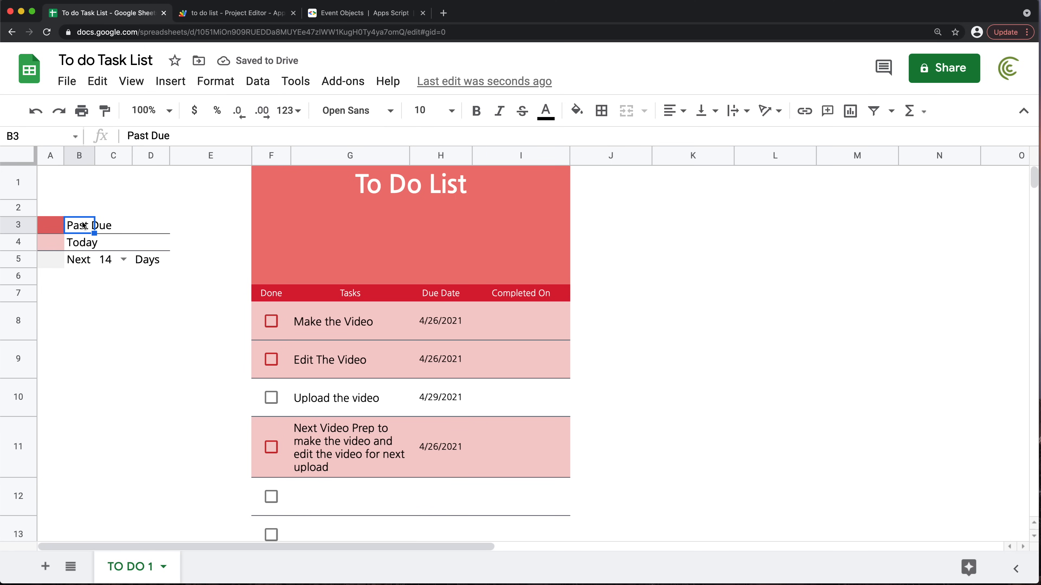
left_click(49, 231)
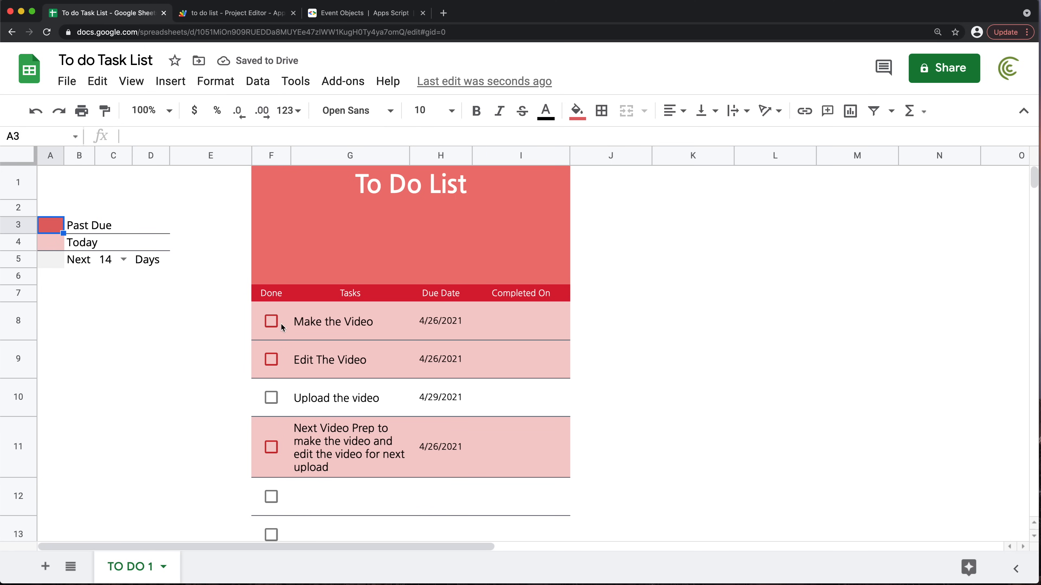
left_click_drag(286, 317, 579, 448)
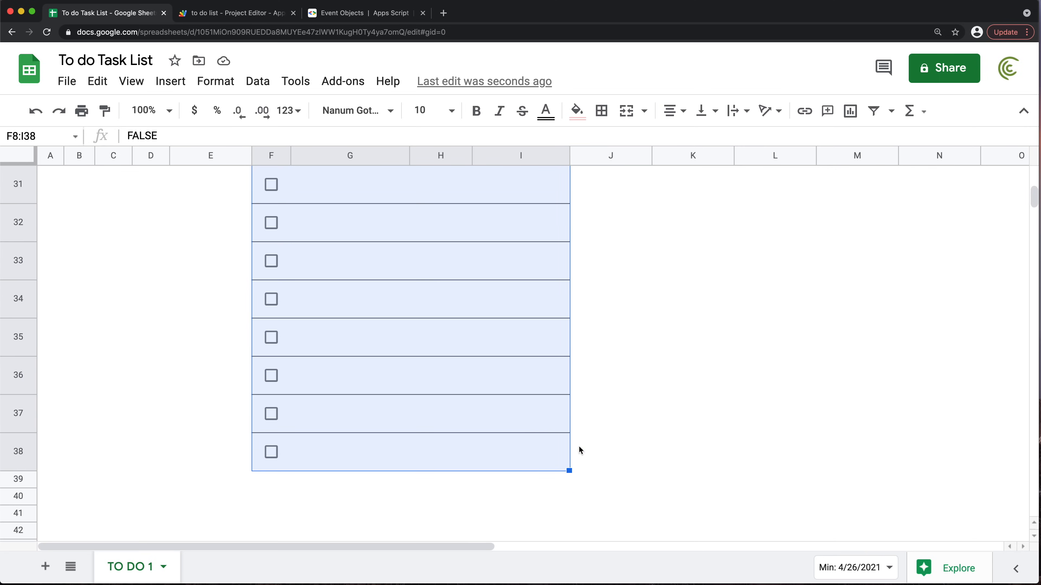
scroll(499, 372, "up", 20)
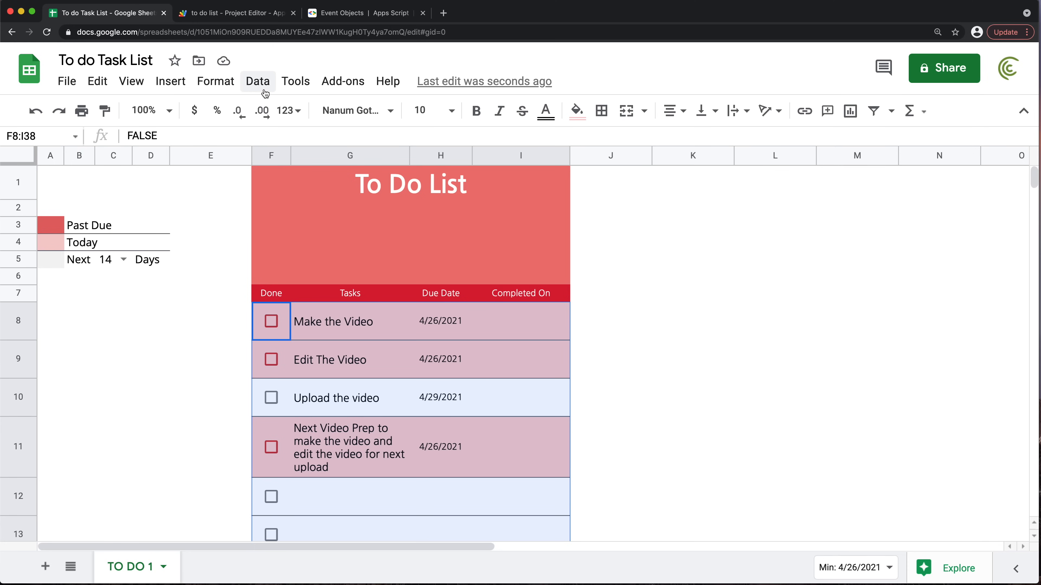
left_click(210, 82)
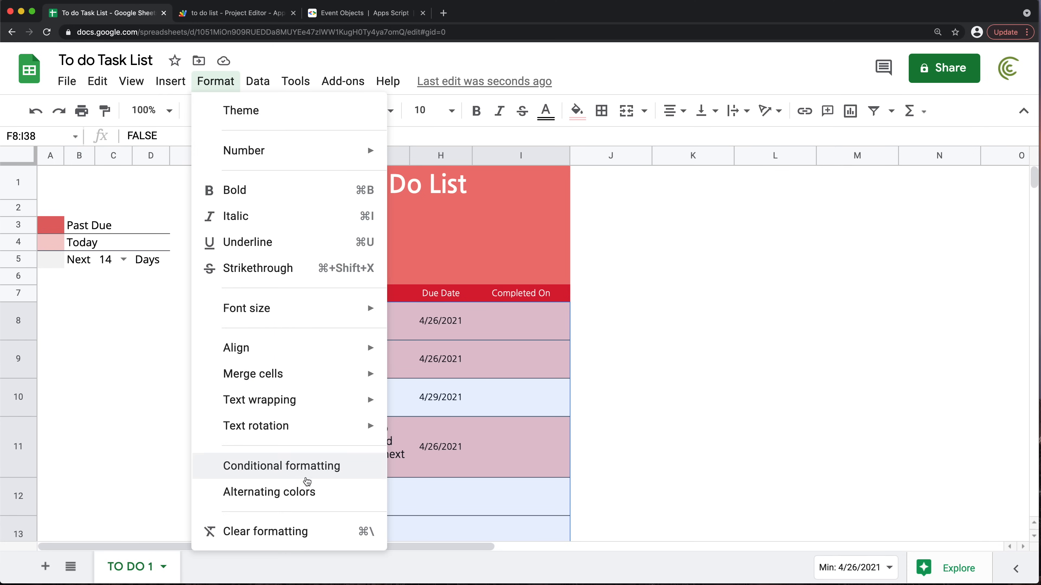
left_click(305, 478)
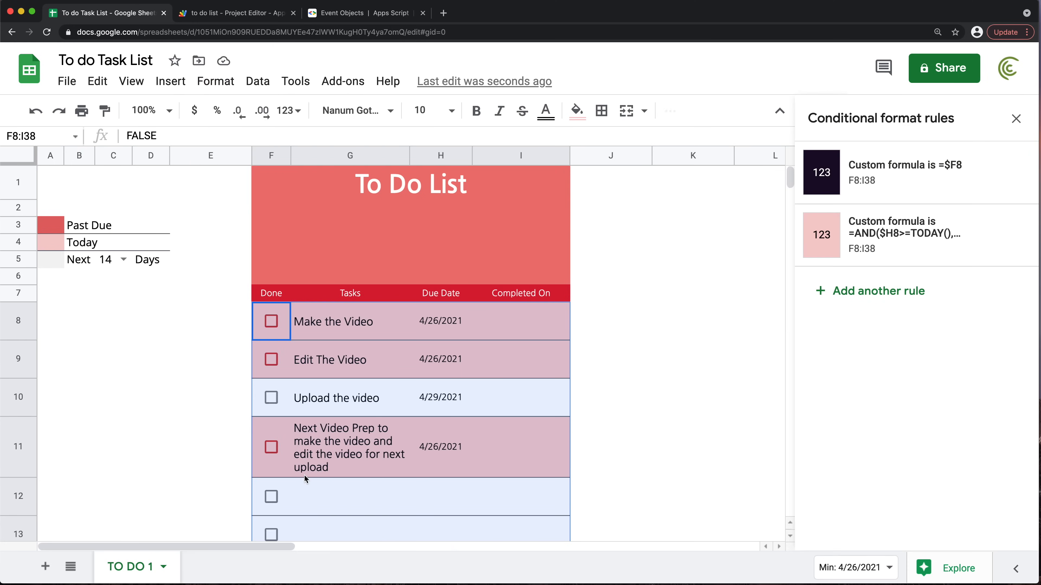
left_click(871, 295)
left_click(870, 335)
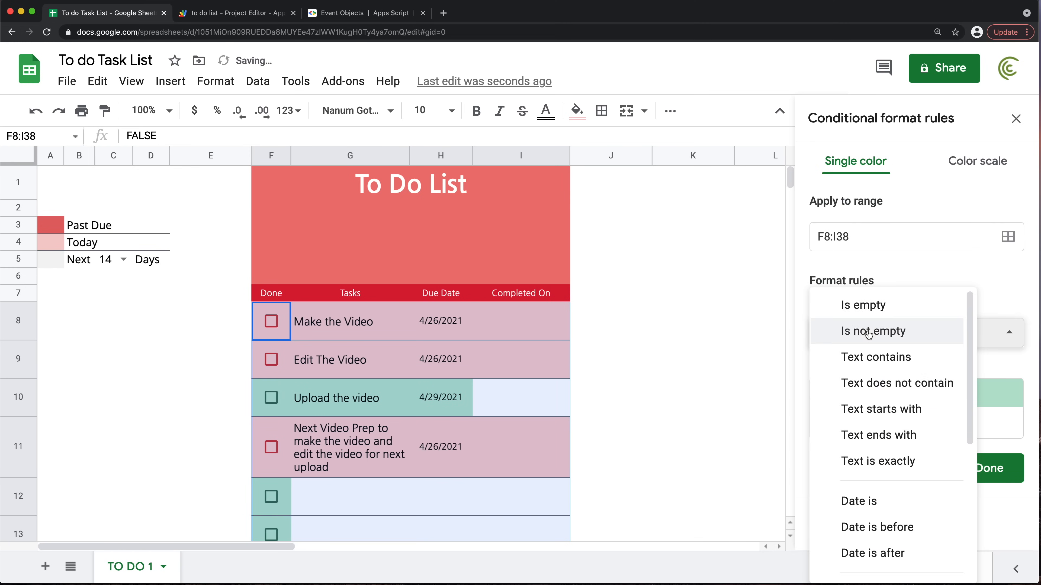
scroll(870, 340, "down", 6)
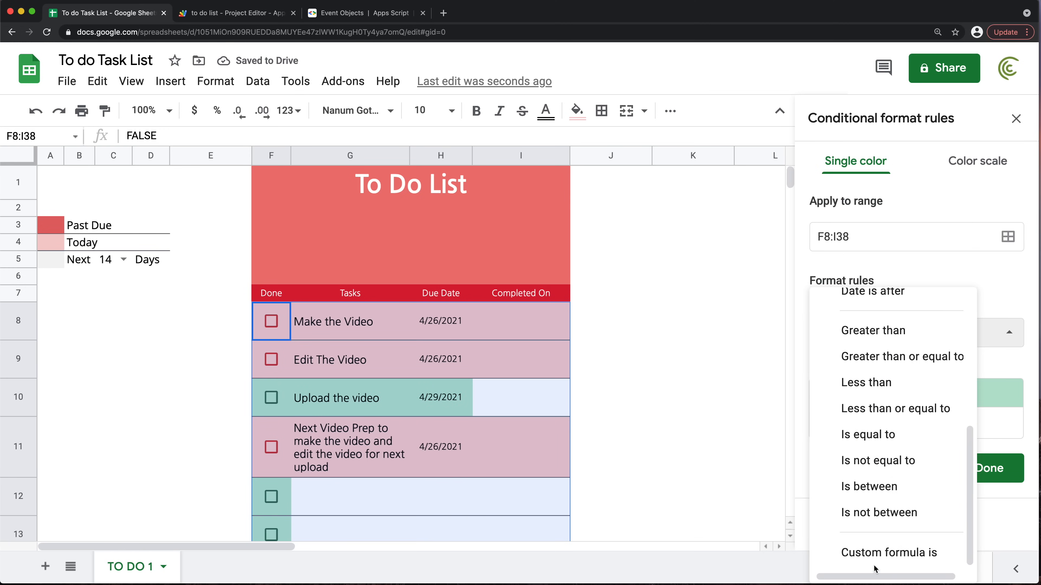
left_click(874, 556)
left_click(856, 377)
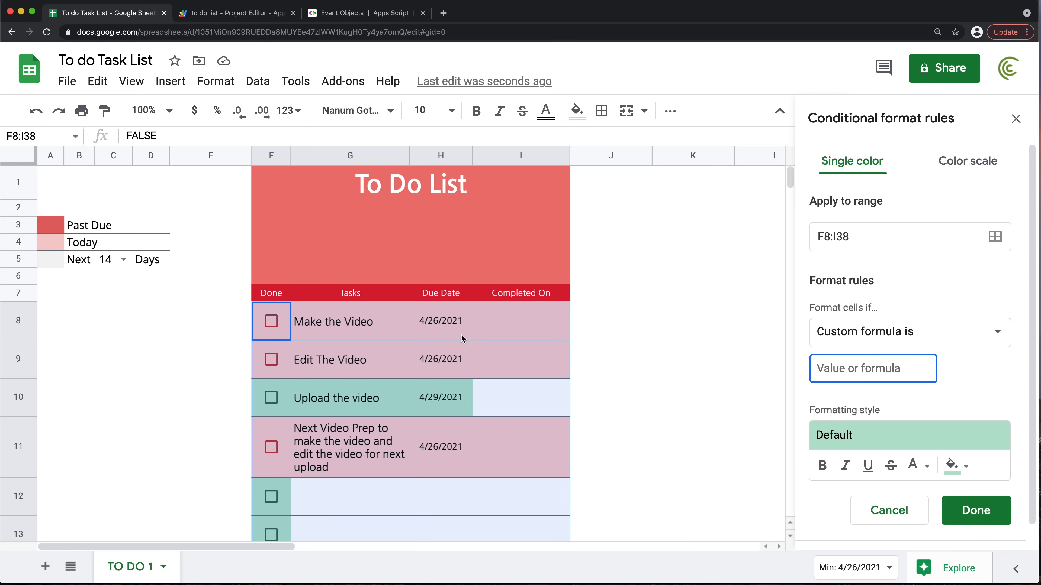
Enter =$H8<TODAY() as the rule's custom formula and check the highlighting on the task rows
type("=$")
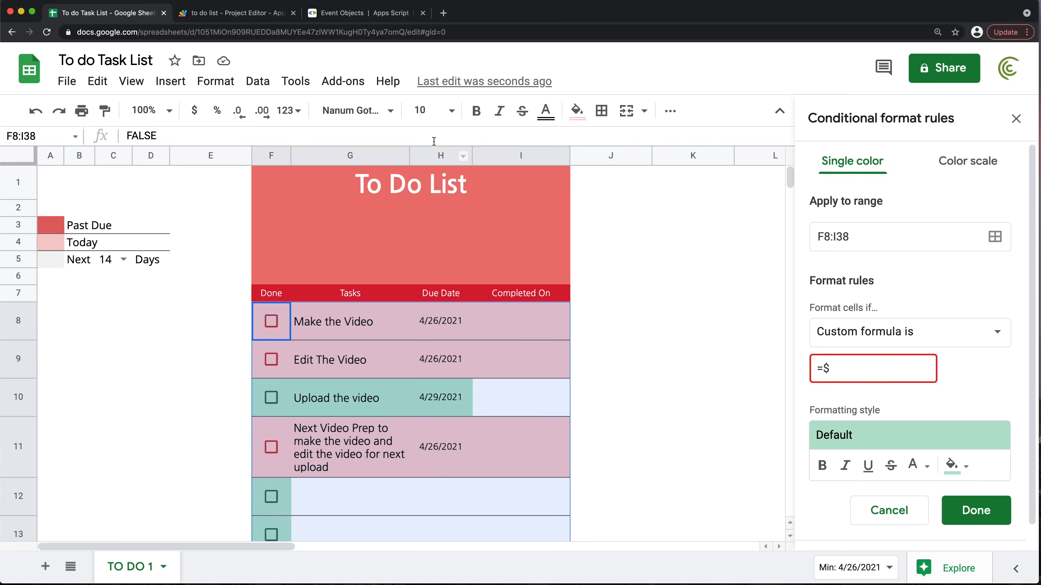
type("H8<")
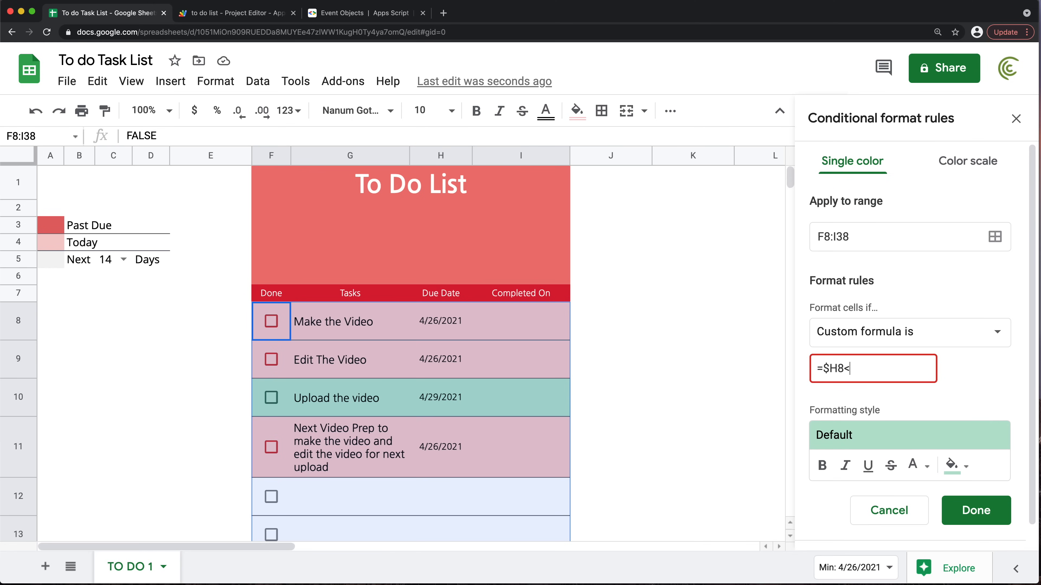
type("TODAY")
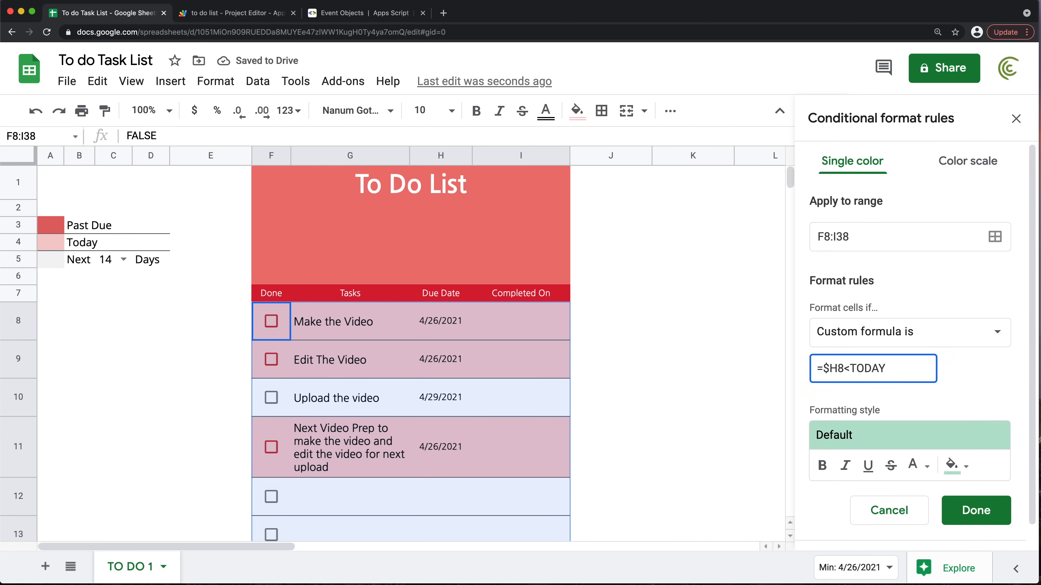
type("()")
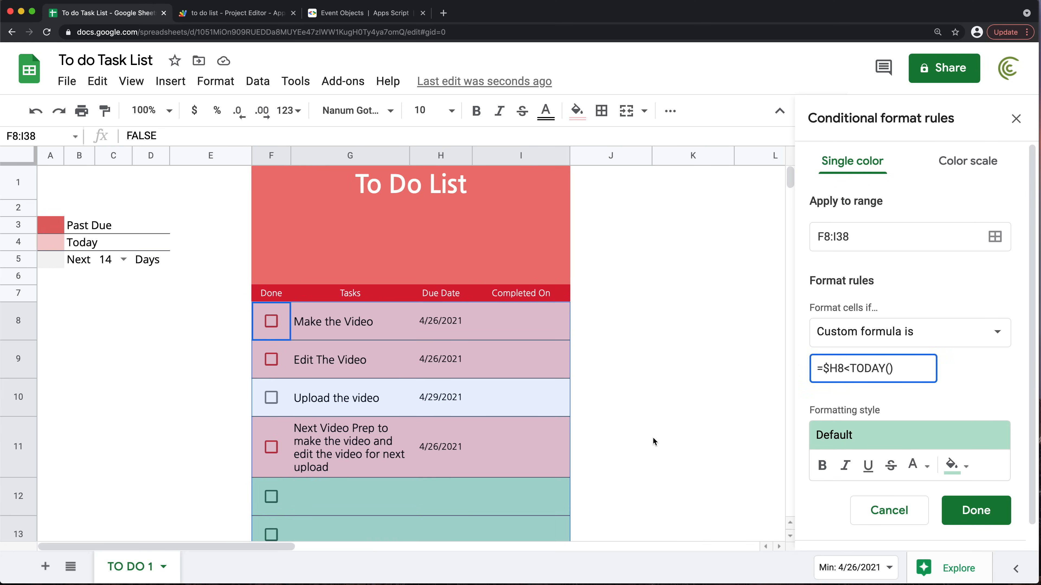
scroll(449, 474, "down", 3)
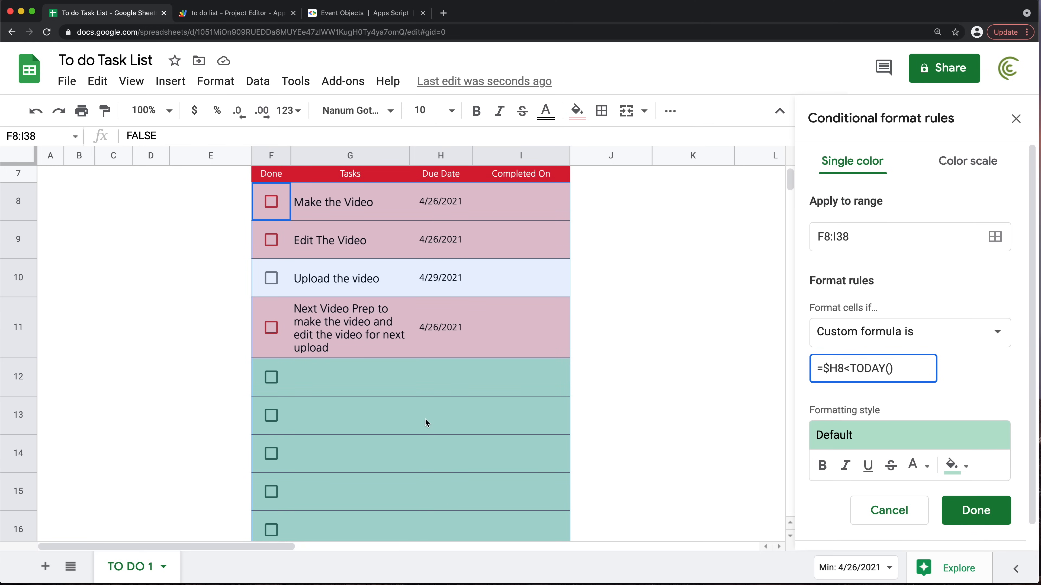
scroll(425, 418, "up", 3)
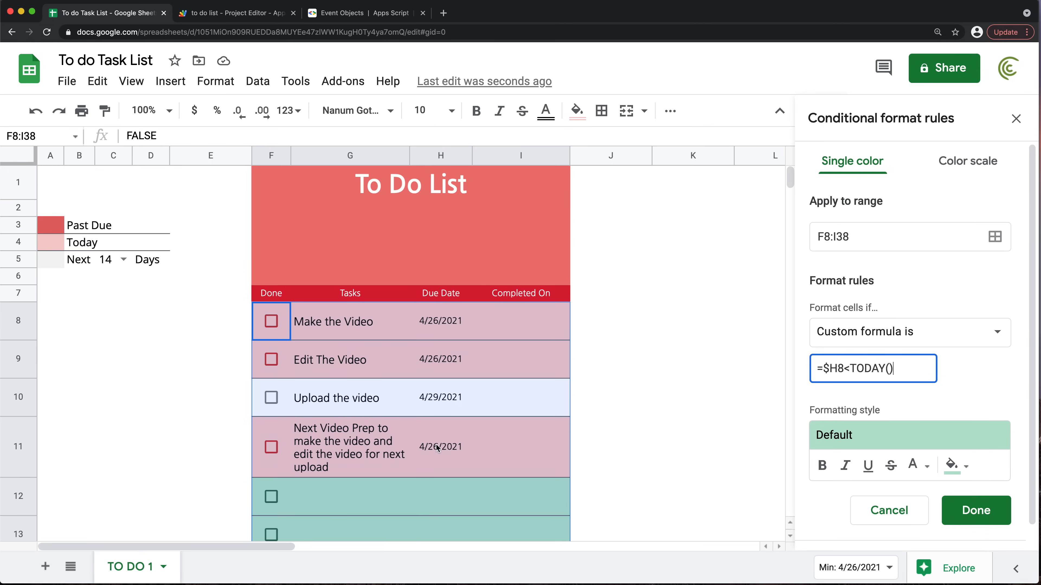
Extend the rule's formula to =AND($H8<>"",$H8<TODAY()) so that rows without a due date are excluded
left_click(823, 369)
type("AND(")
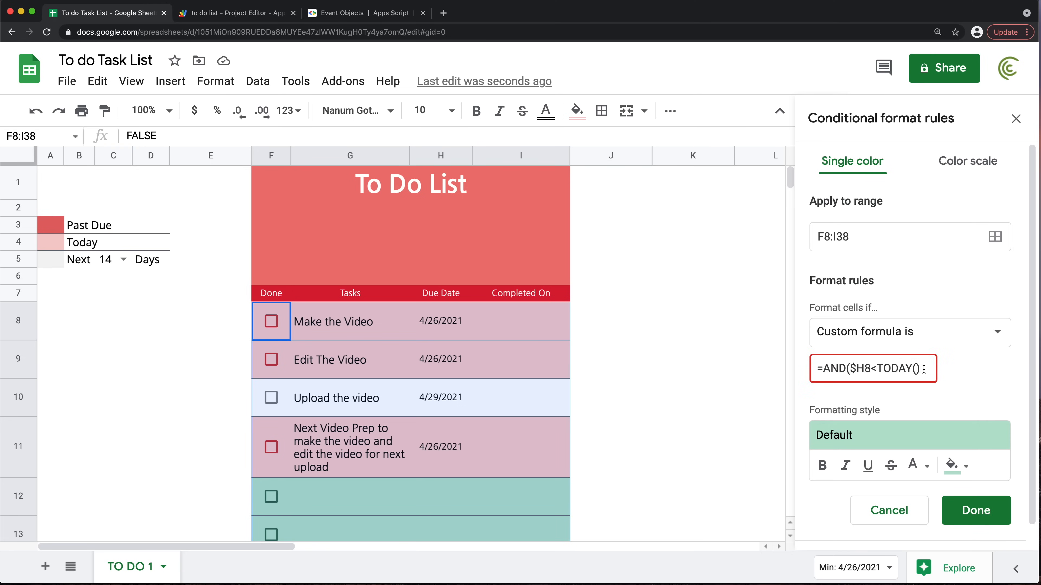
type(")")
left_click(849, 369)
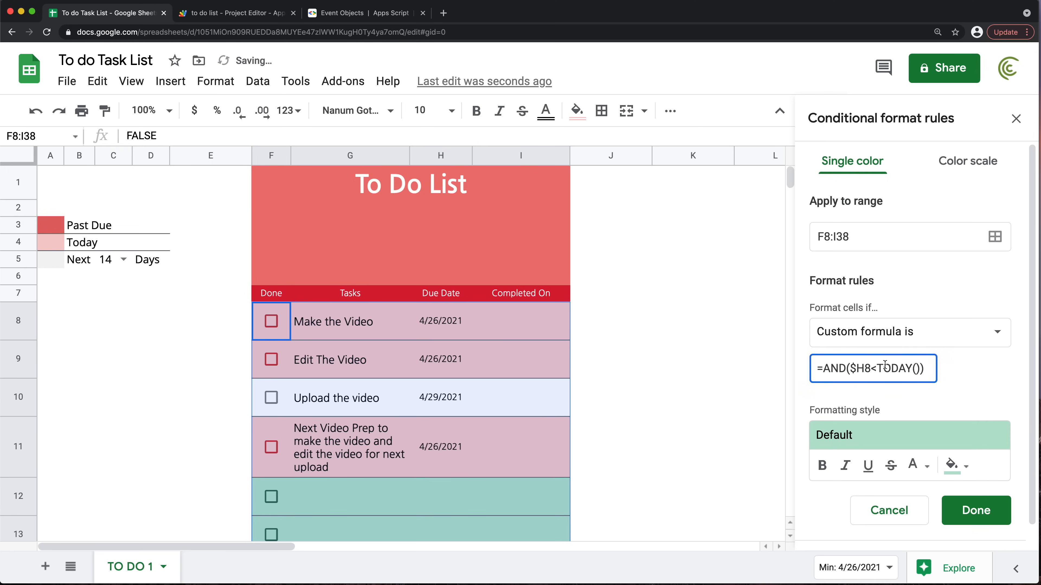
type(",")
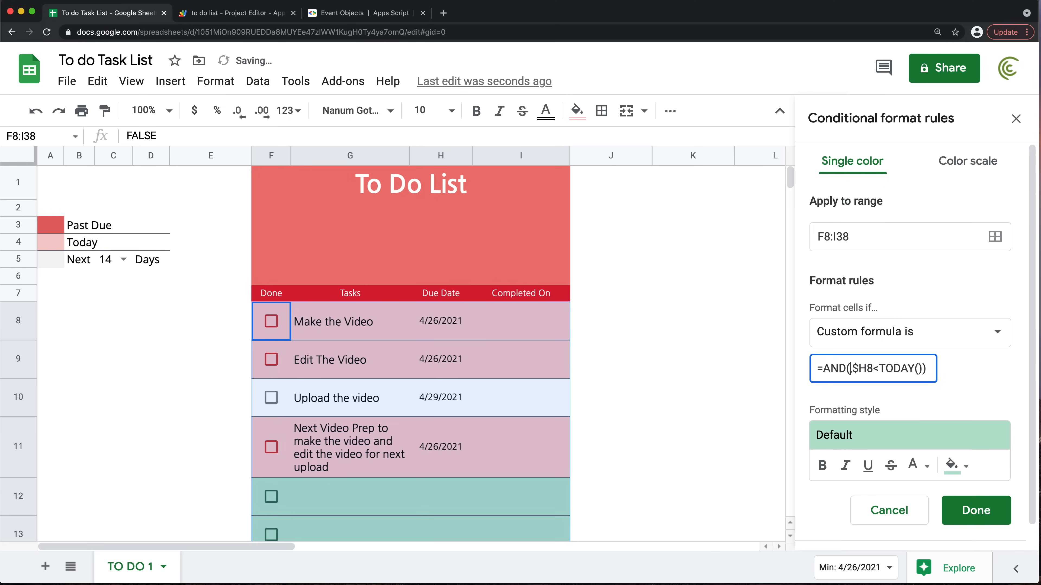
type("$H8")
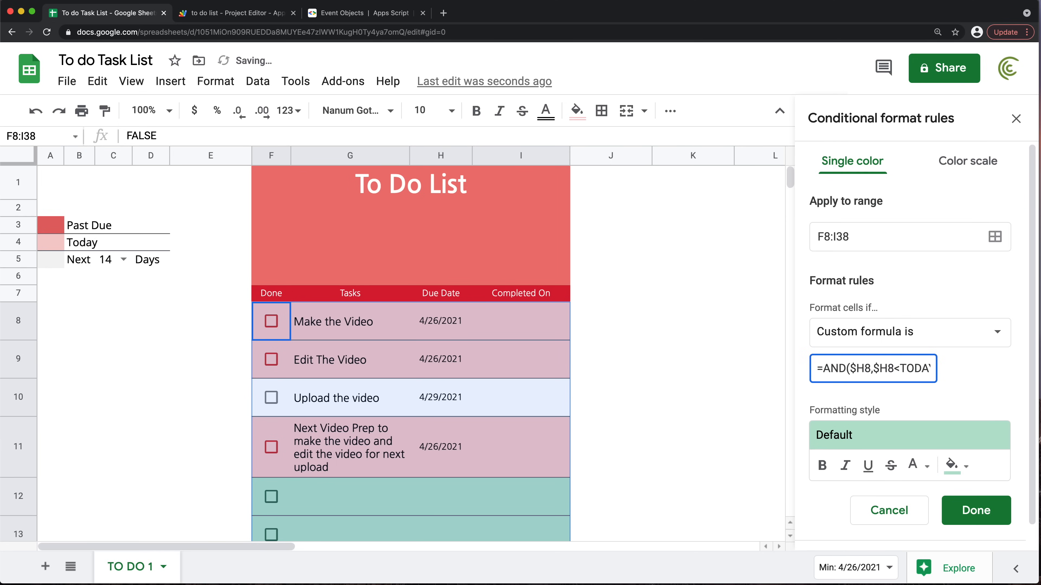
type("<>\"\"")
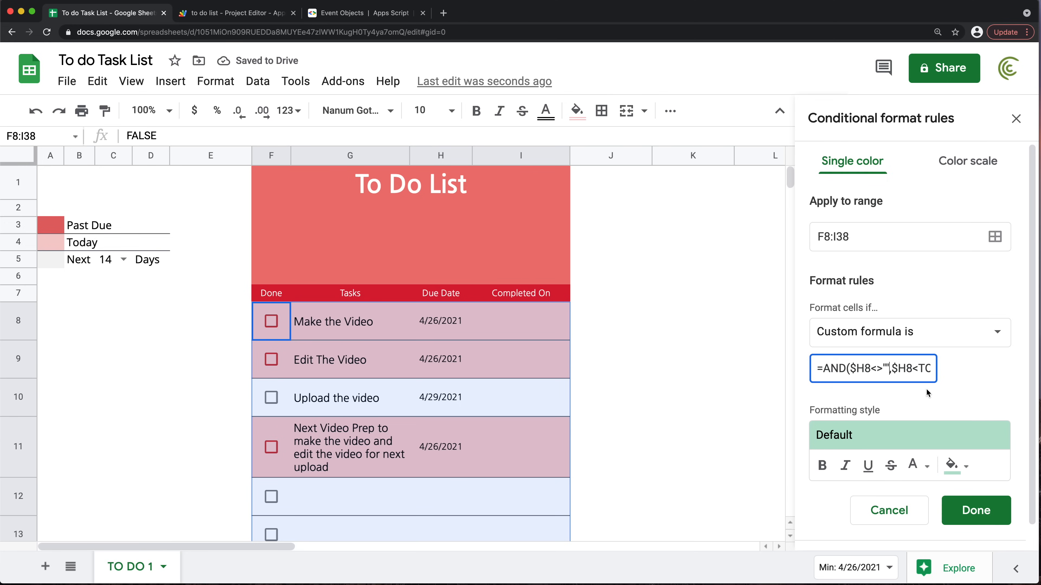
left_click_drag(877, 368, 936, 365)
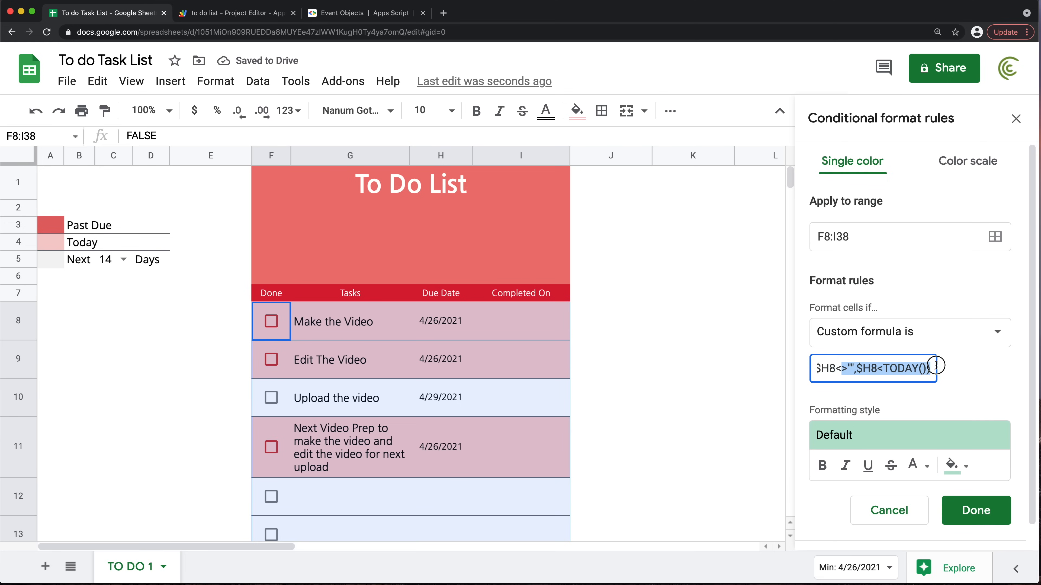
left_click(919, 368)
Give the past-due rule the same red fill as the Past Due legend cell and save the rule
left_click(970, 474)
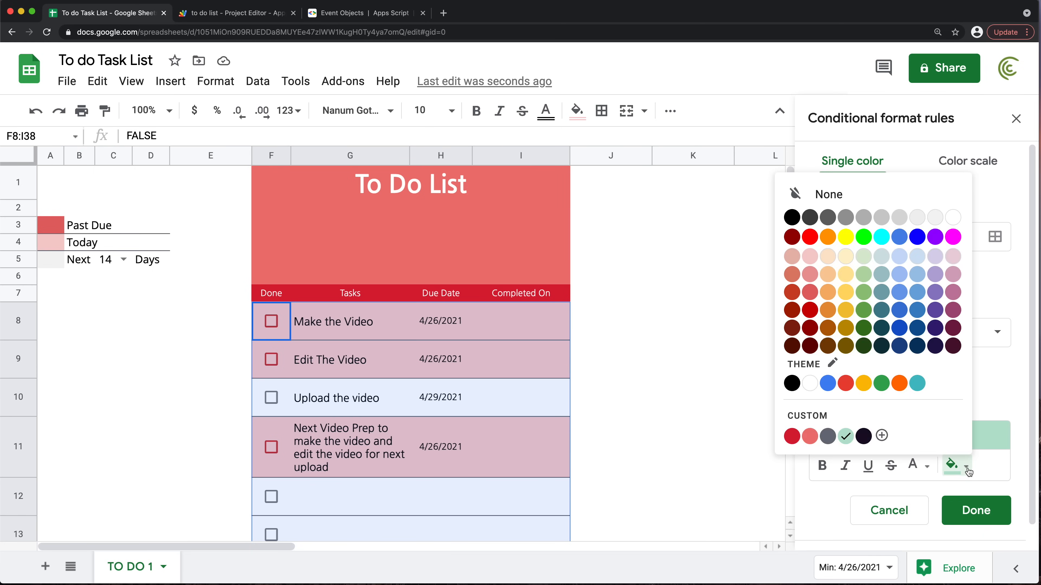
left_click(953, 465)
left_click(955, 464)
left_click(812, 294)
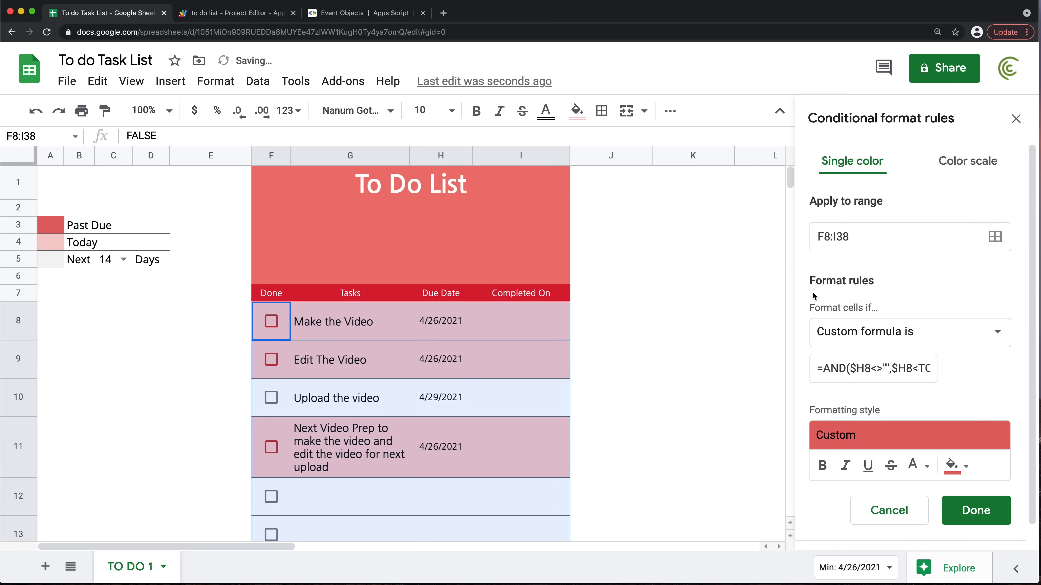
left_click(976, 511)
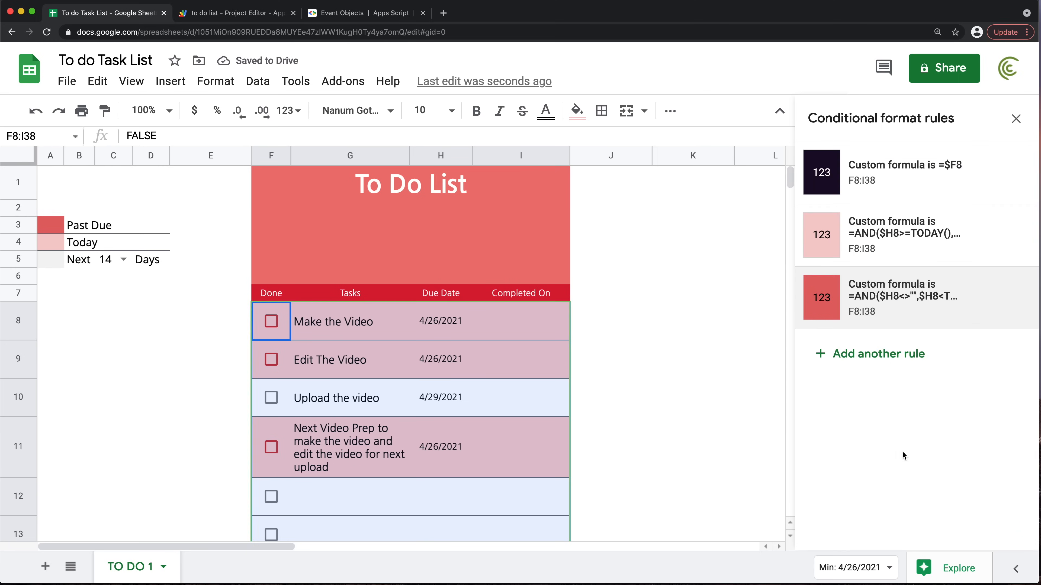
Change the due dates of Edit The Video to 4/22/2021 and Upload the video to 4/25/2021
left_click(439, 332)
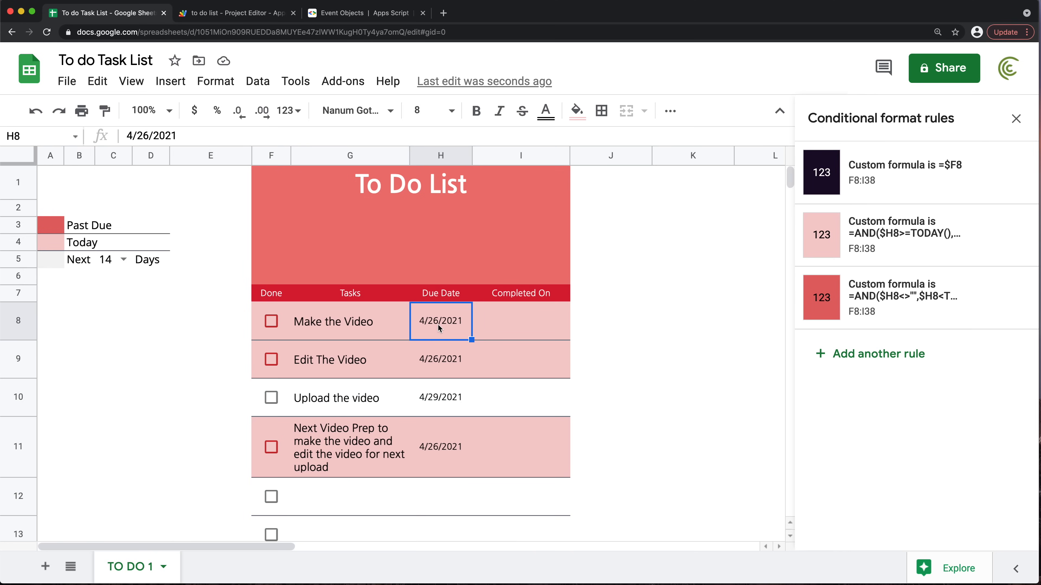
double_click(446, 376)
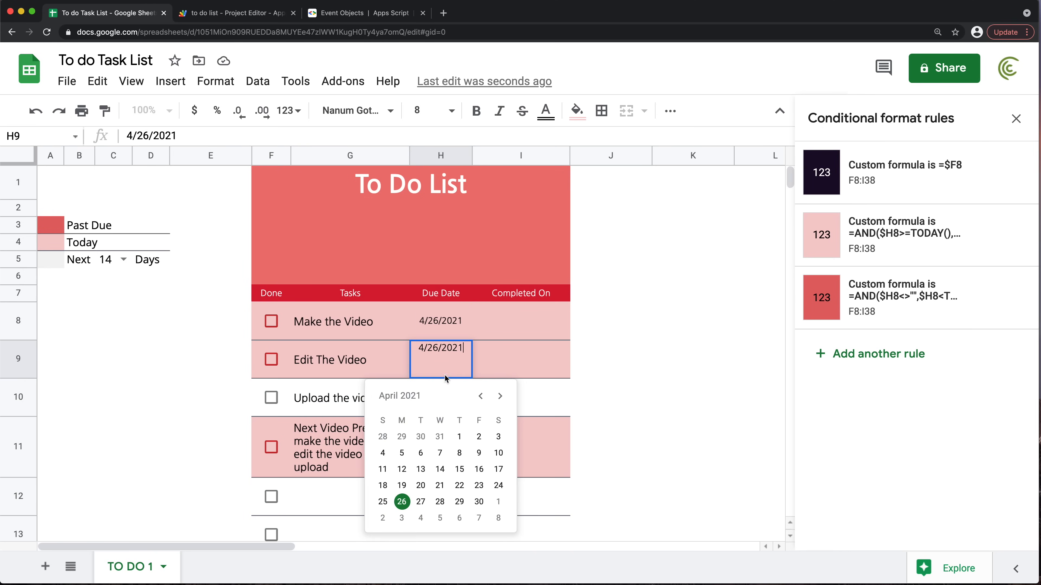
left_click(459, 485)
double_click(441, 395)
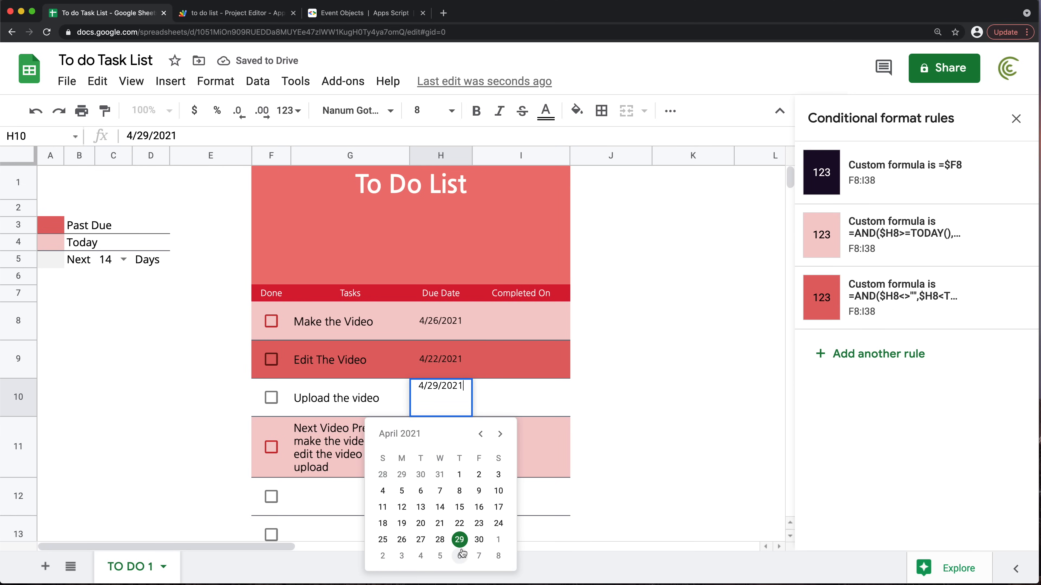
left_click(381, 540)
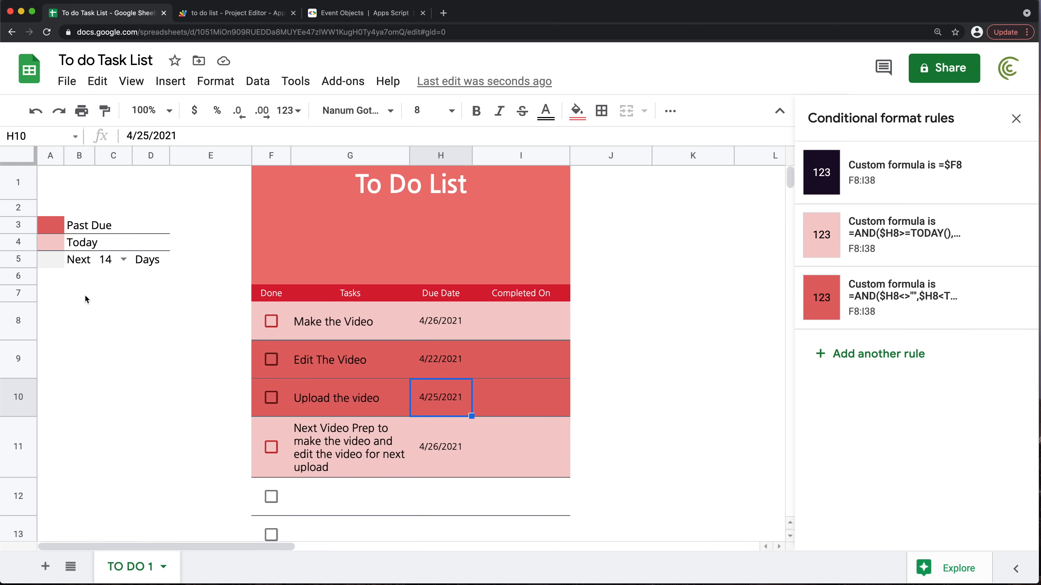
Add a custom-formula conditional formatting rule for F8:I38 with the same light gray fill as the Next Days legend cell
left_click_drag(51, 263, 165, 262)
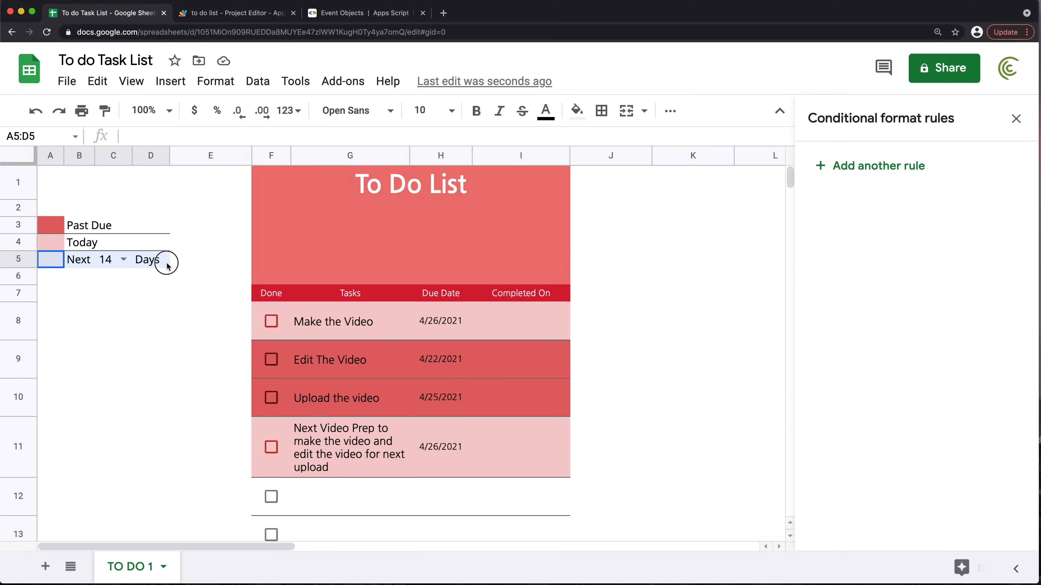
left_click(107, 262)
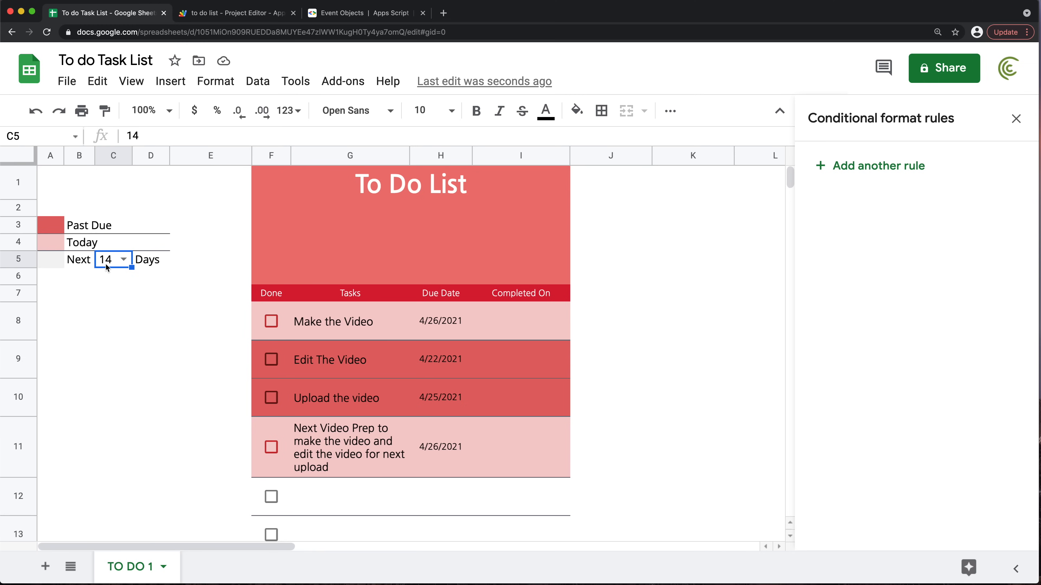
left_click(521, 323)
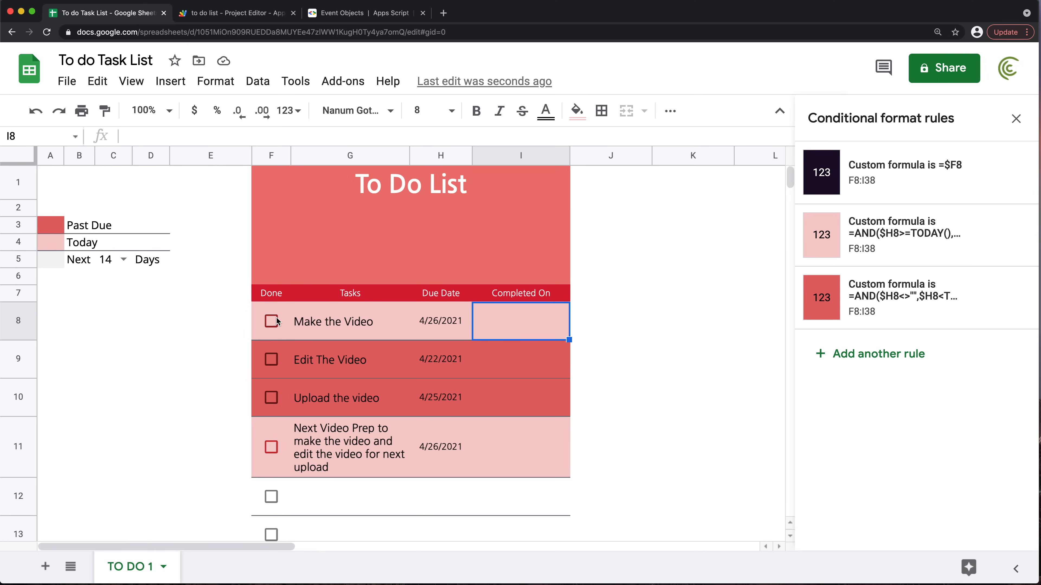
left_click_drag(265, 312, 511, 295)
scroll(512, 295, "up", 15)
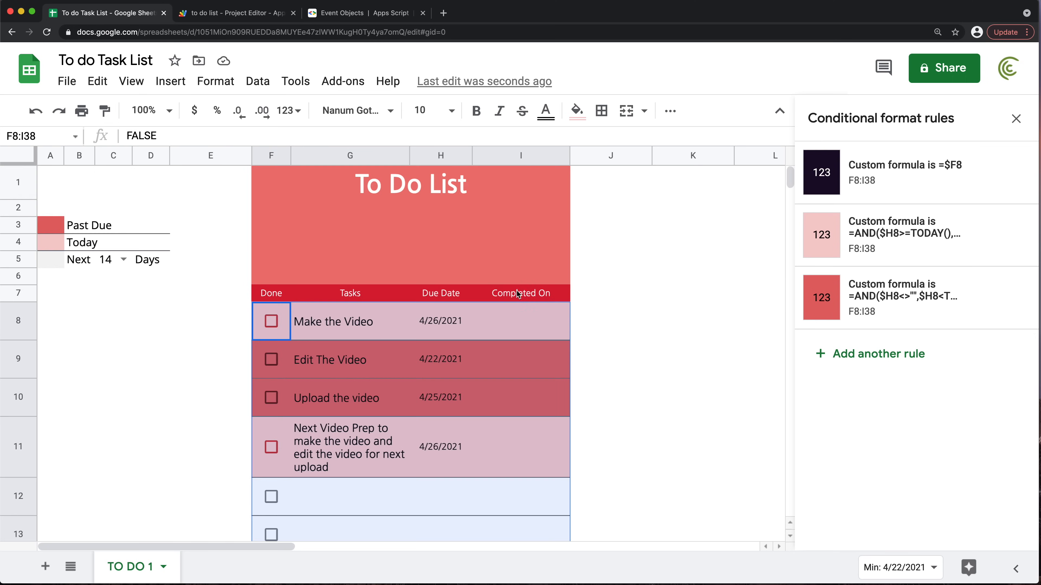
left_click(881, 354)
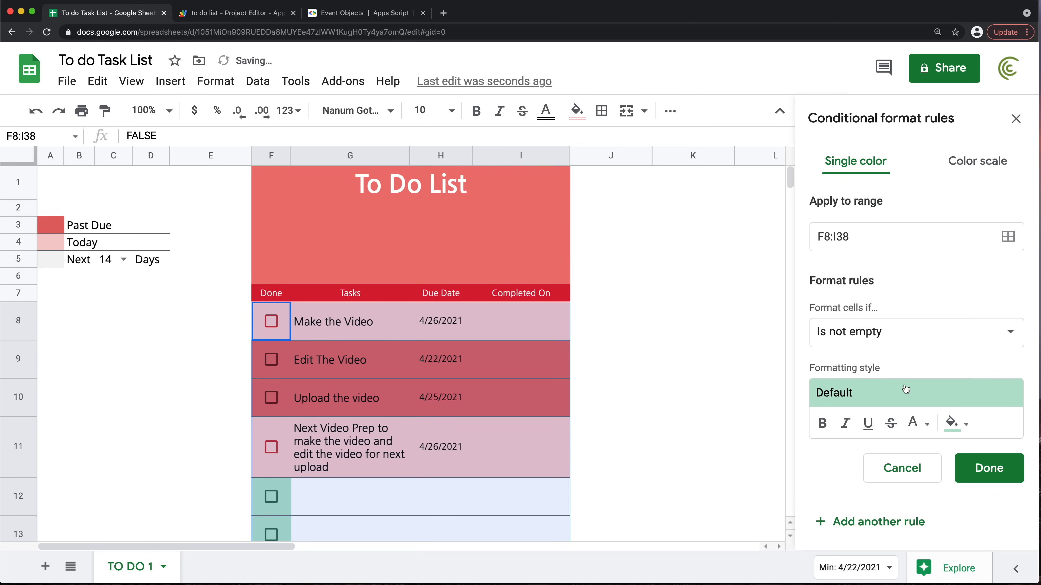
left_click(873, 331)
scroll(885, 410, "down", 5)
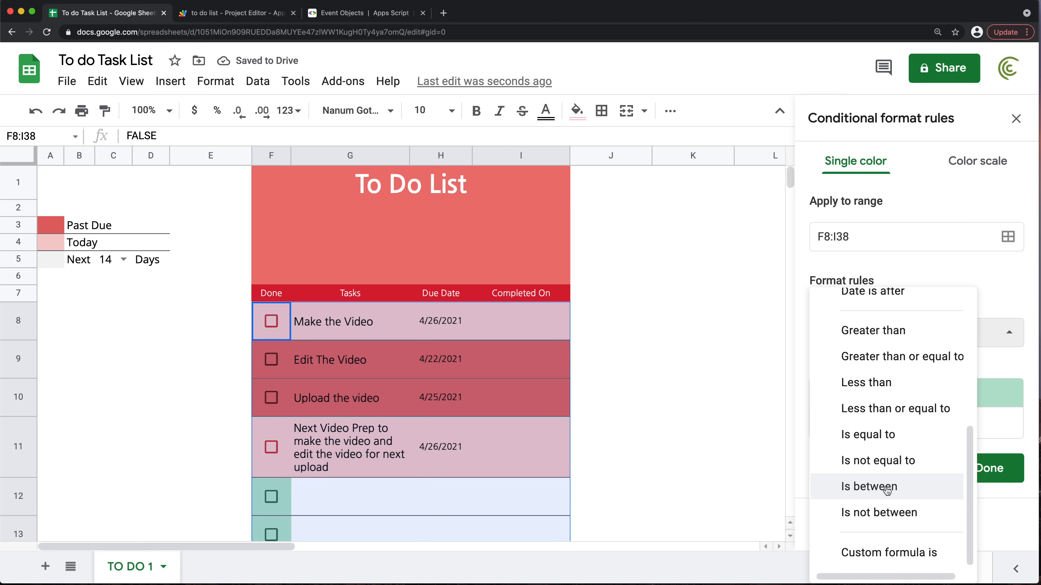
left_click(904, 565)
left_click(955, 466)
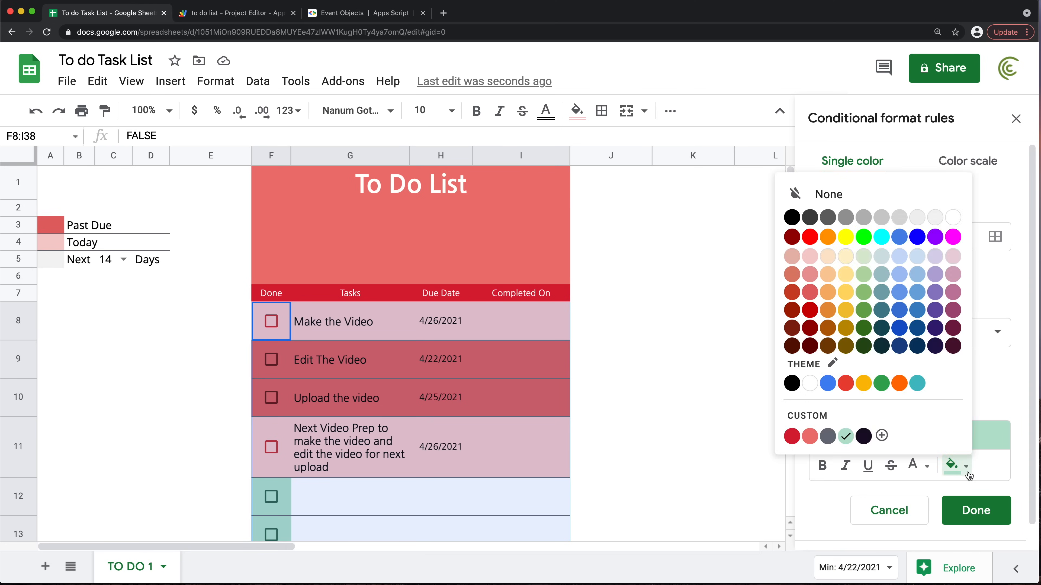
left_click(936, 219)
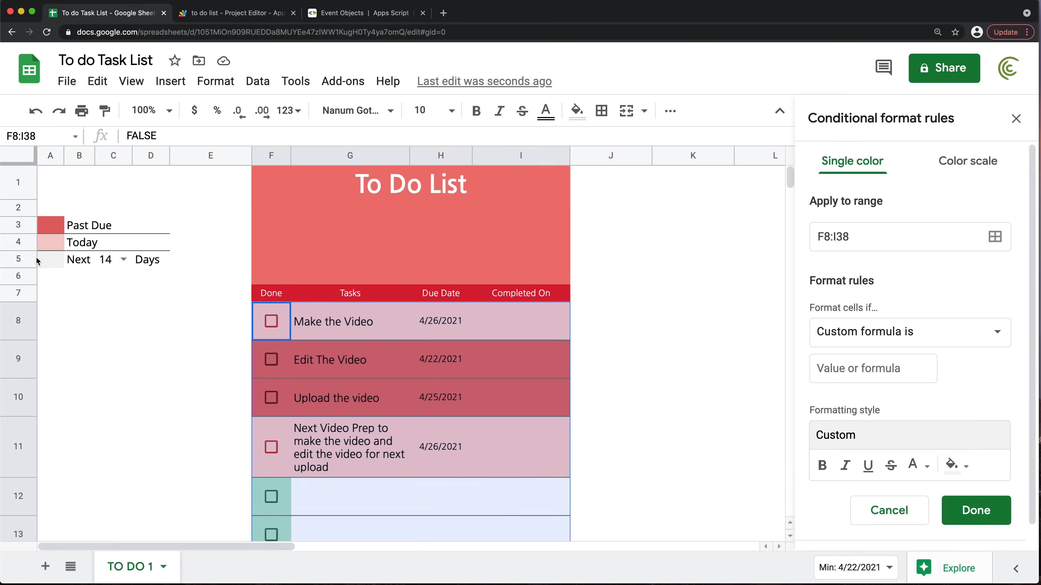
Enter =(TODAY()+$C$5)>$H8 as the rule's custom formula, save the rule and check the highlighting on the task rows
left_click(873, 367)
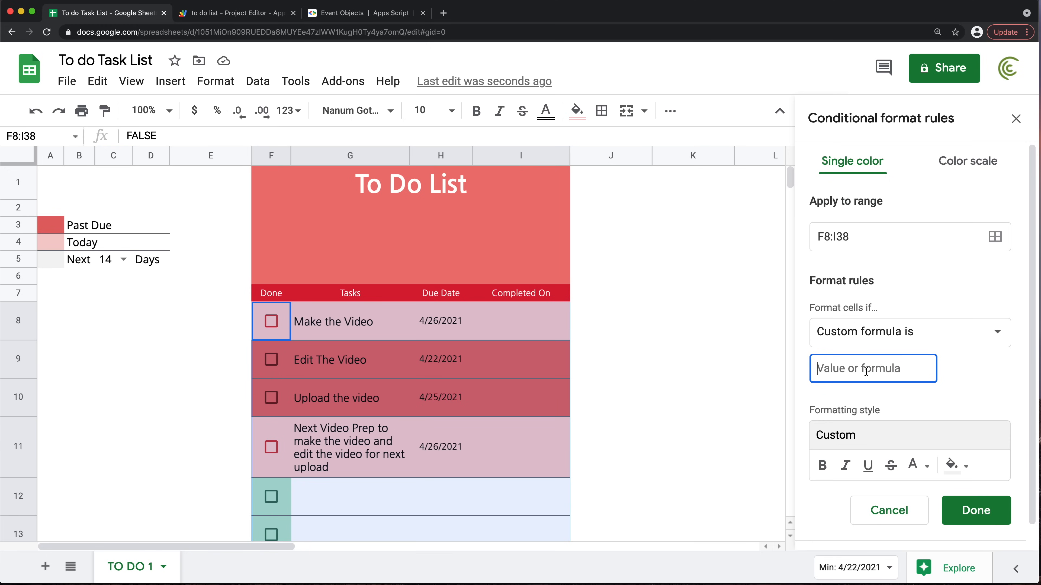
type("=()")
left_click(828, 369)
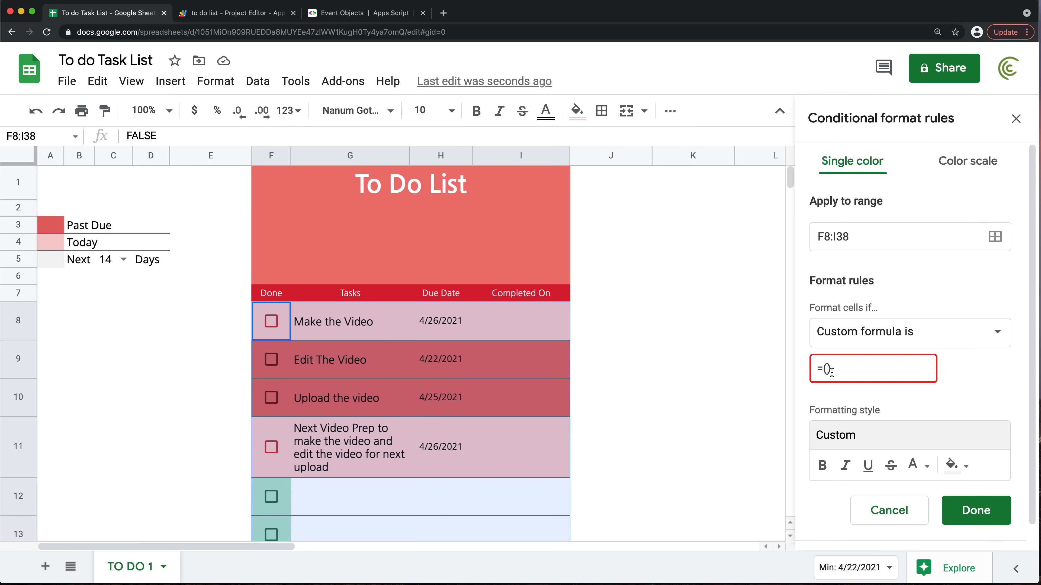
type("TODAY(")
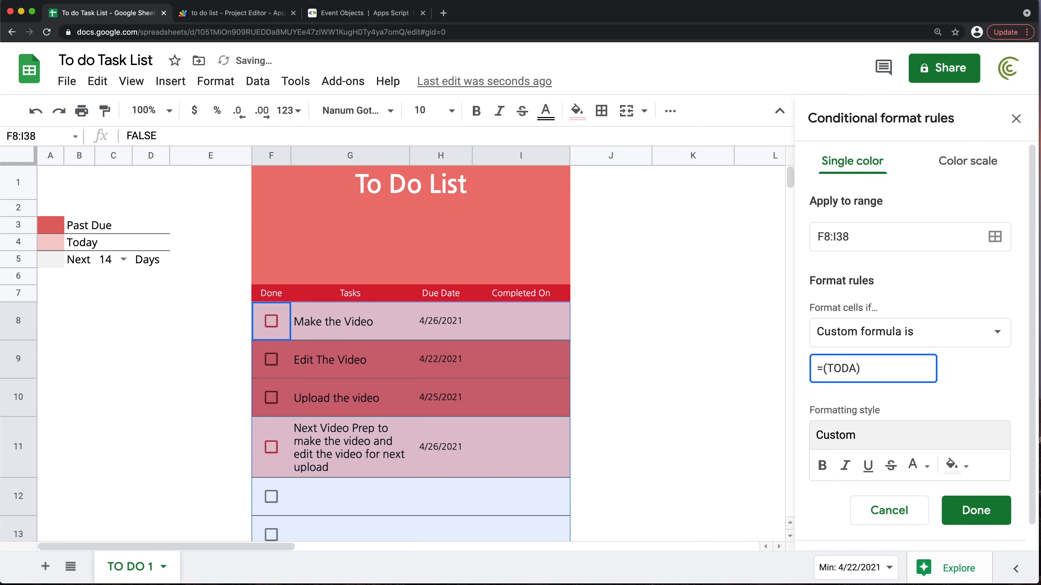
type(")")
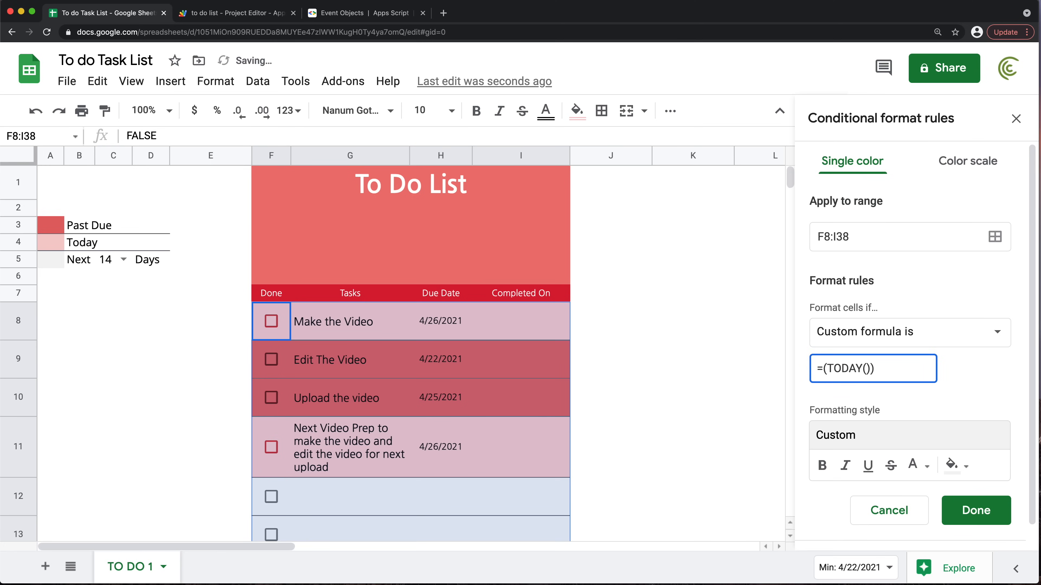
type("+14")
left_click_drag(890, 368, 876, 368)
type("$C$5")
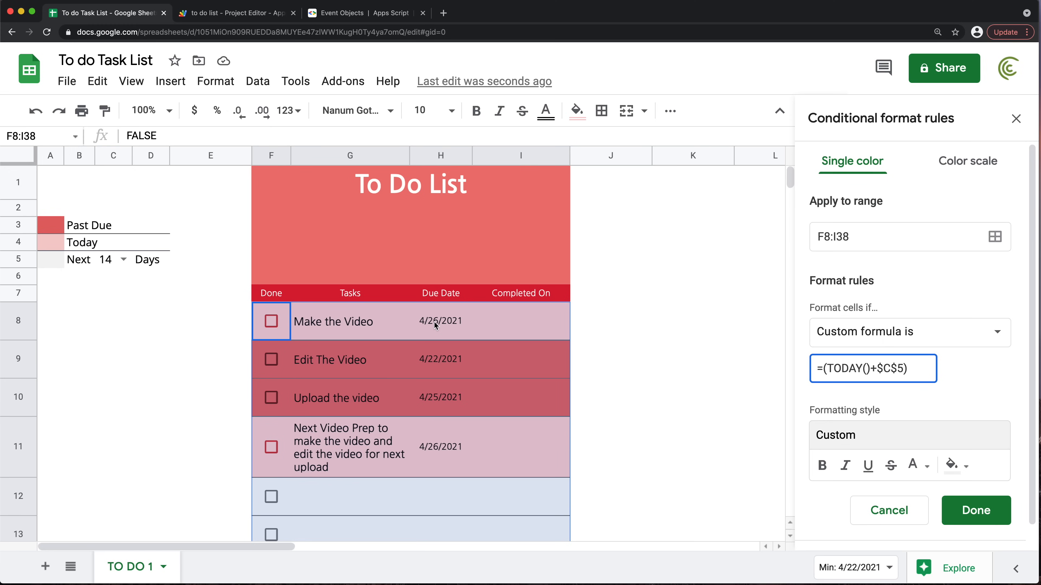
type(">$H8")
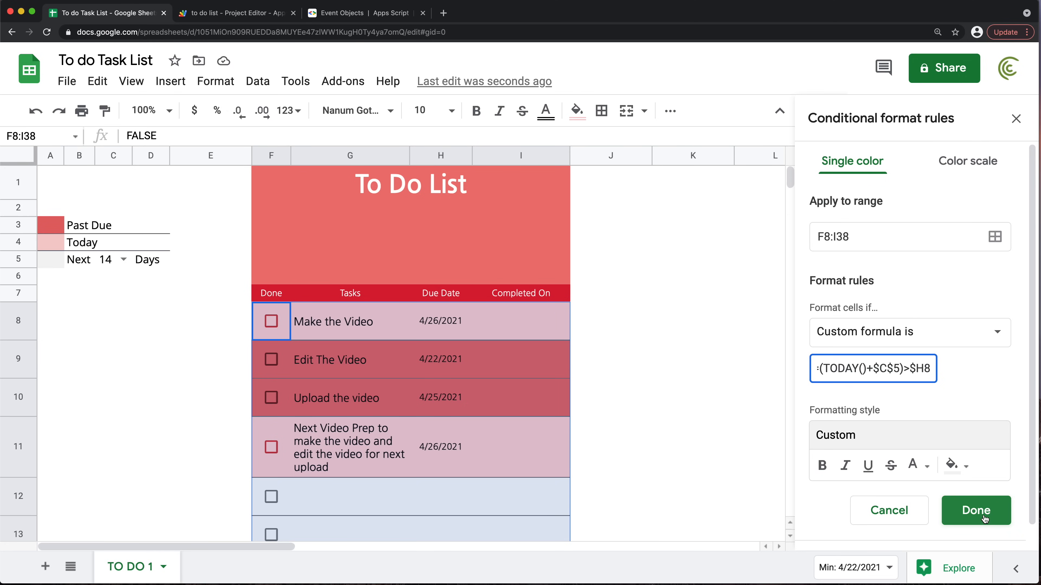
left_click(977, 510)
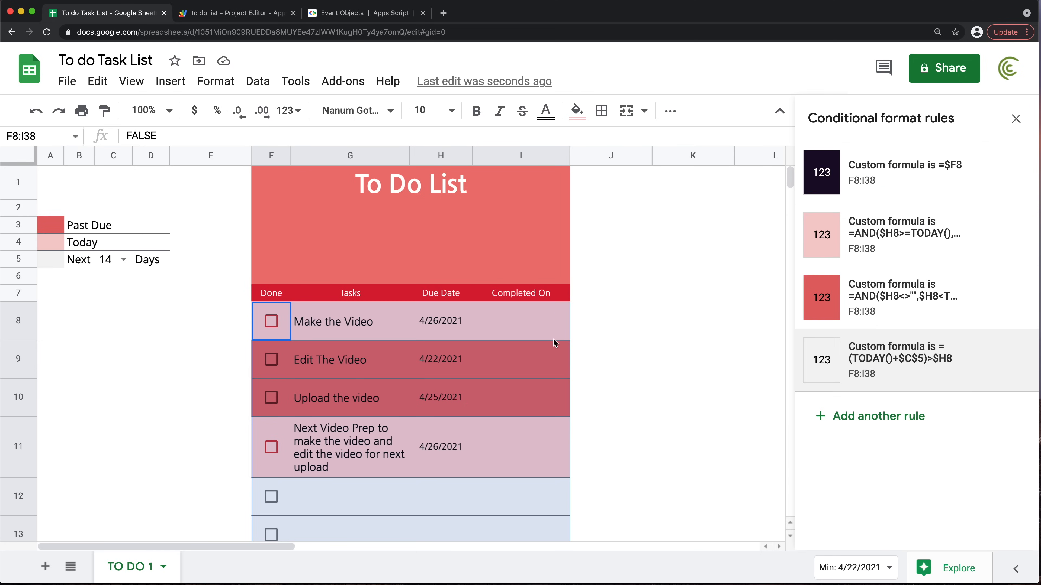
left_click(530, 322)
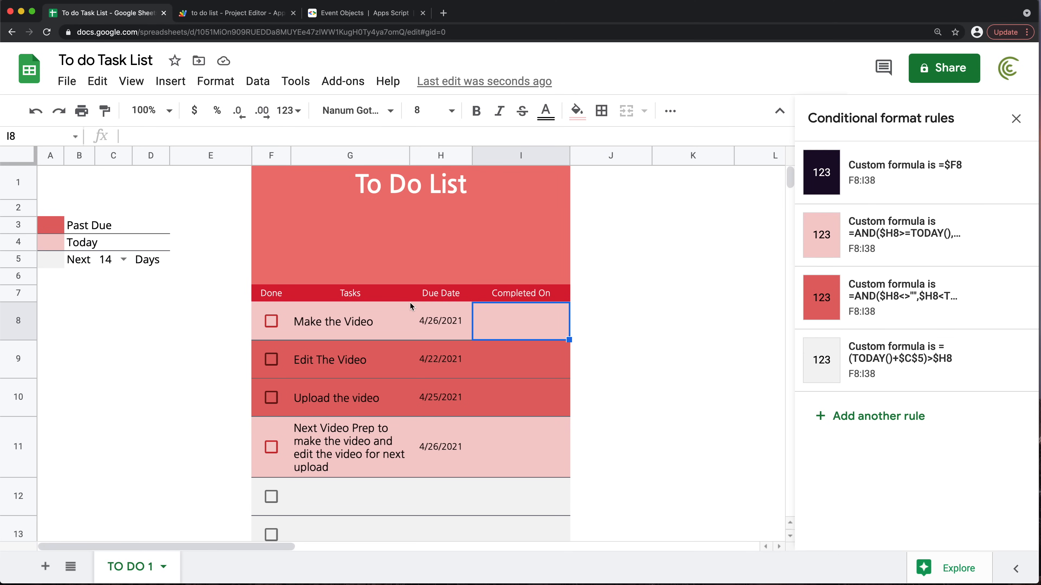
Change the due dates of Edit The Video to 4/27/2021 and Upload the video to 4/30/2021
double_click(437, 365)
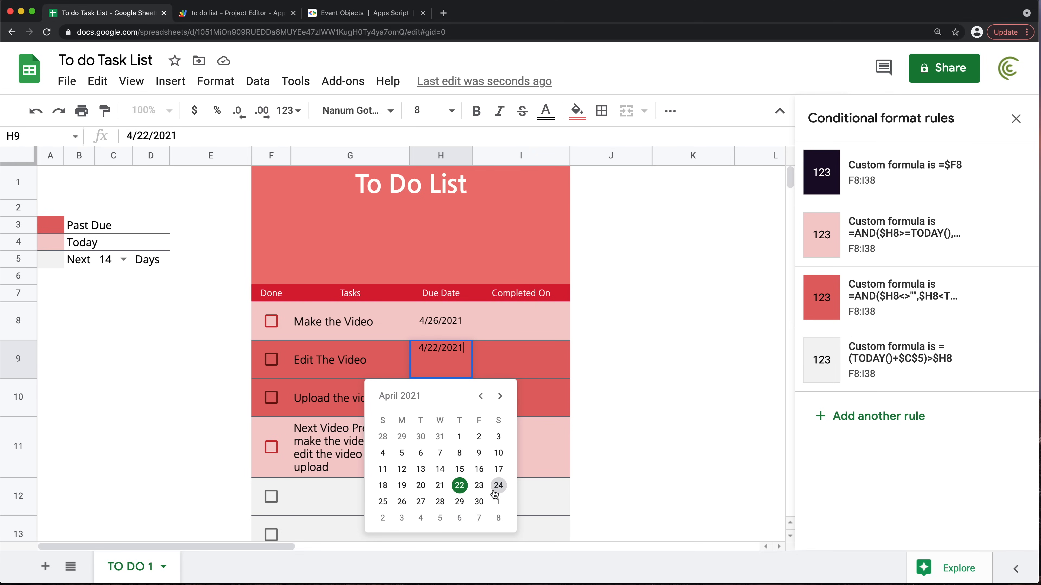
left_click(419, 501)
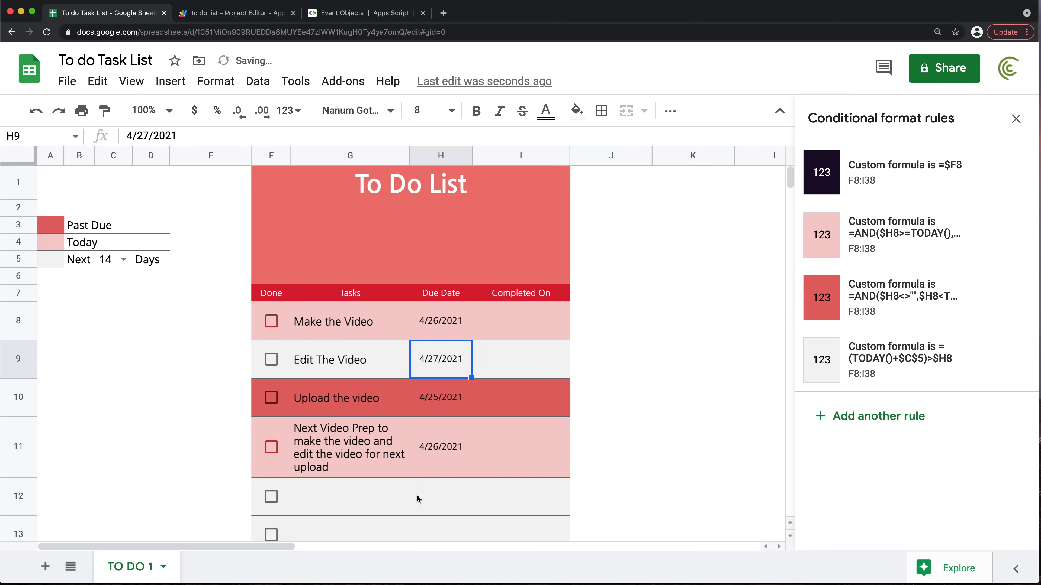
double_click(436, 407)
left_click(476, 544)
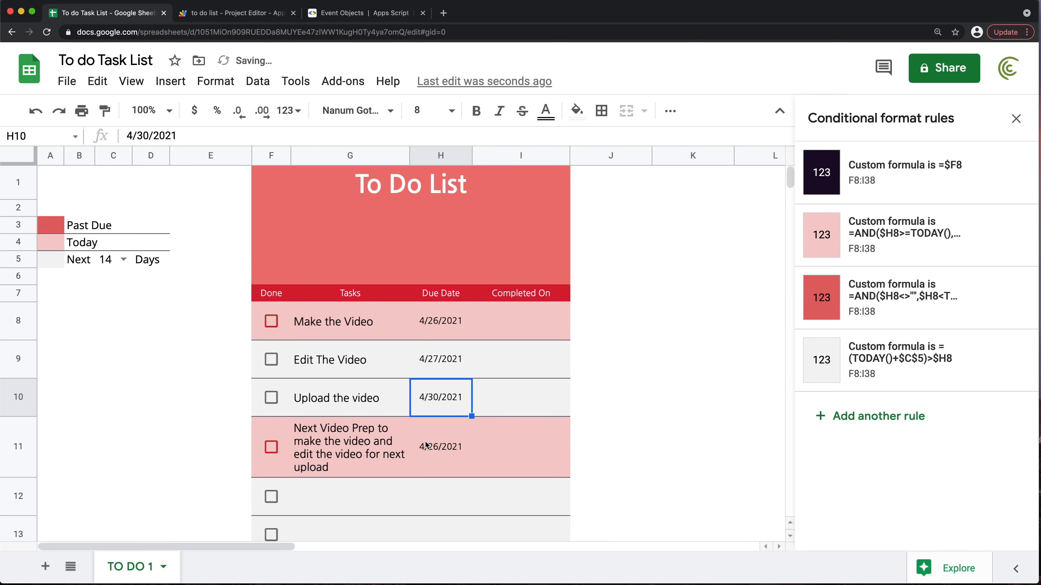
Test the upcoming-days highlighting by setting the Next Video Prep due date to 5/26/2021, 5/11/2021 and 5/10/2021 in turn
double_click(451, 447)
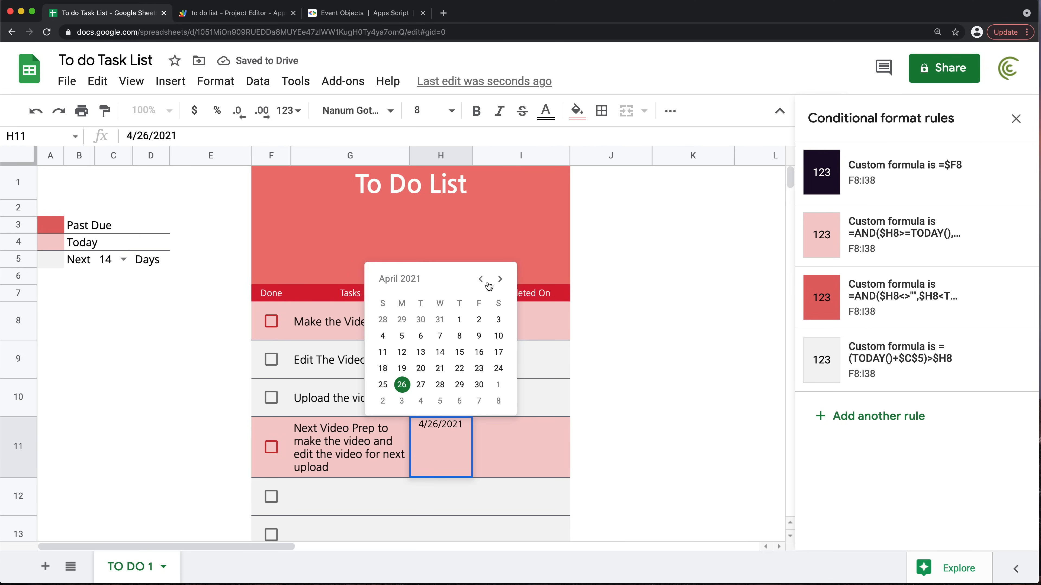
left_click(500, 280)
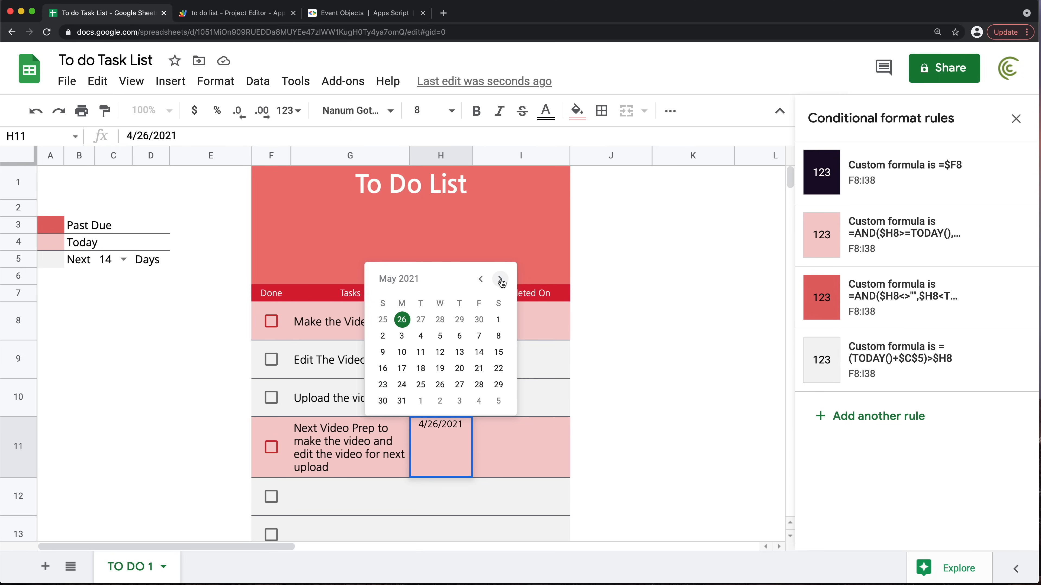
left_click(440, 385)
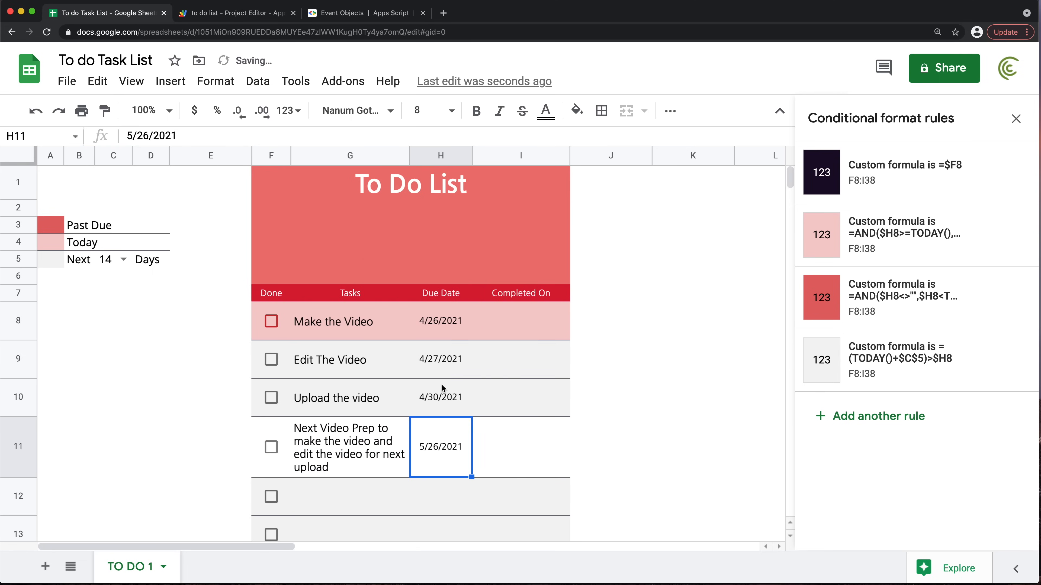
double_click(439, 447)
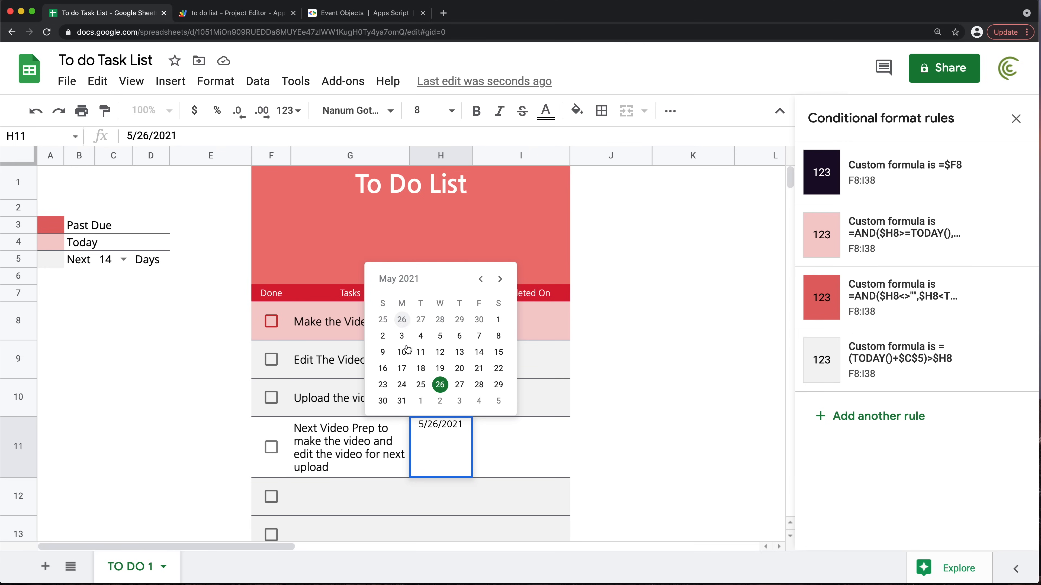
left_click(421, 352)
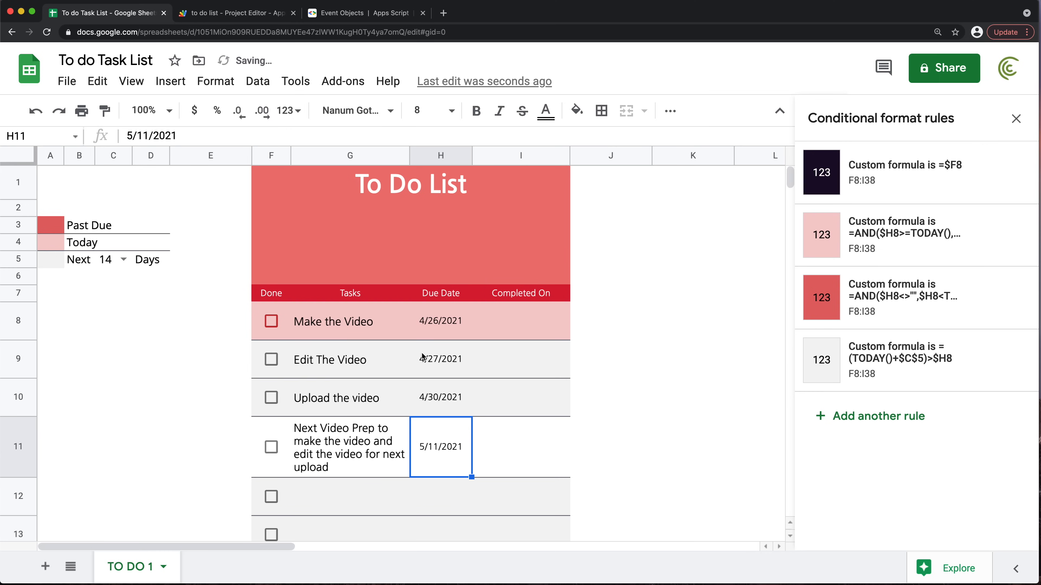
double_click(438, 449)
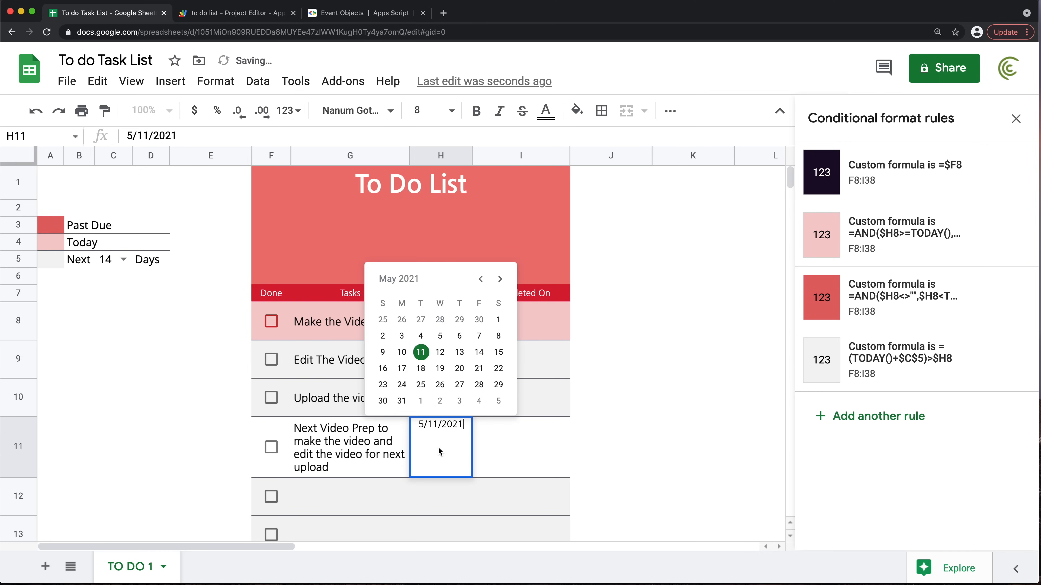
left_click(402, 353)
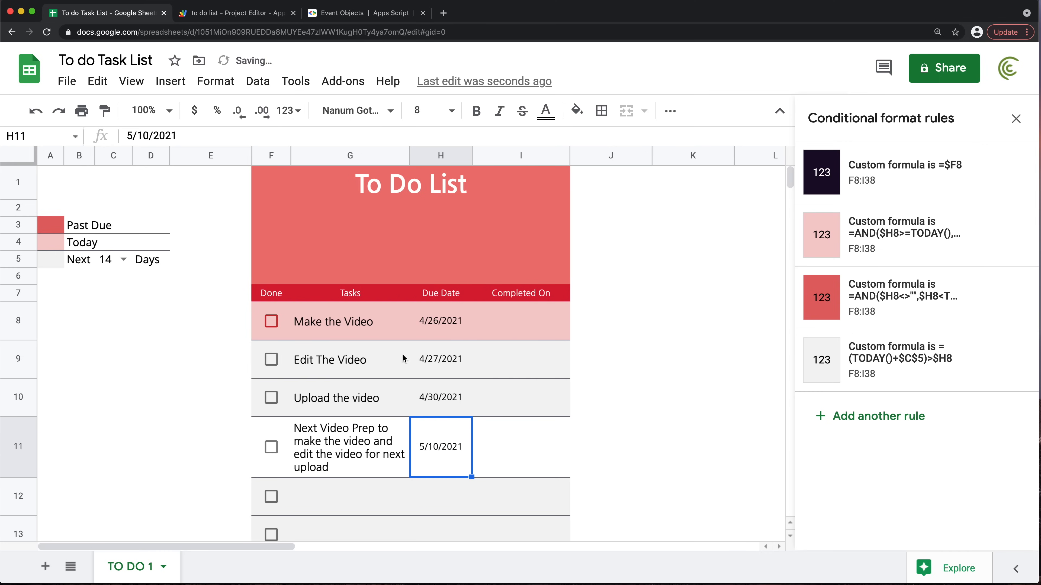
Compare the highlighting for due dates 5/9/2021 and 5/10/2021 on the Next Video Prep task, leaving it at 5/9/2021
double_click(440, 455)
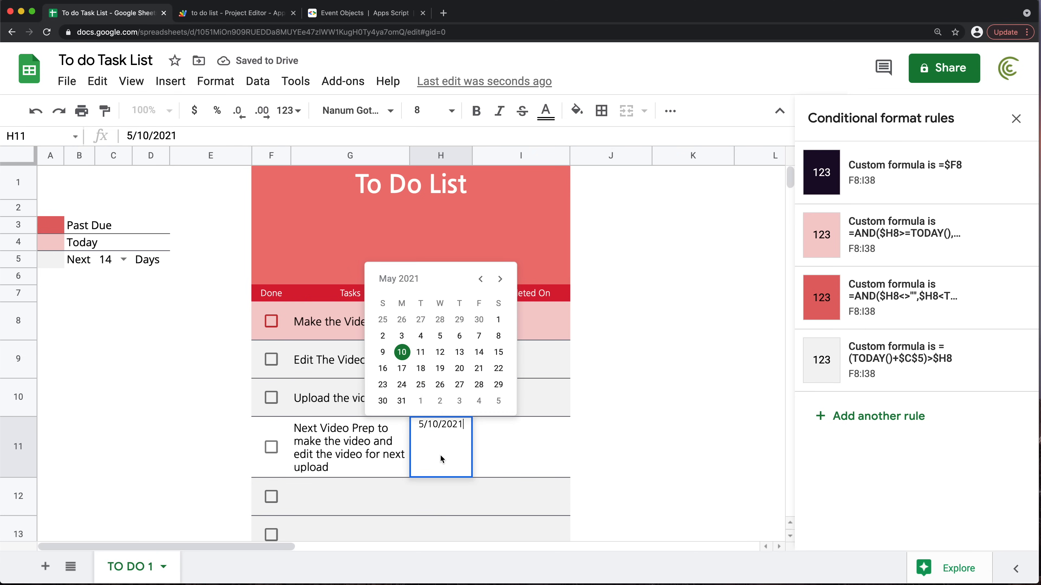
left_click(382, 352)
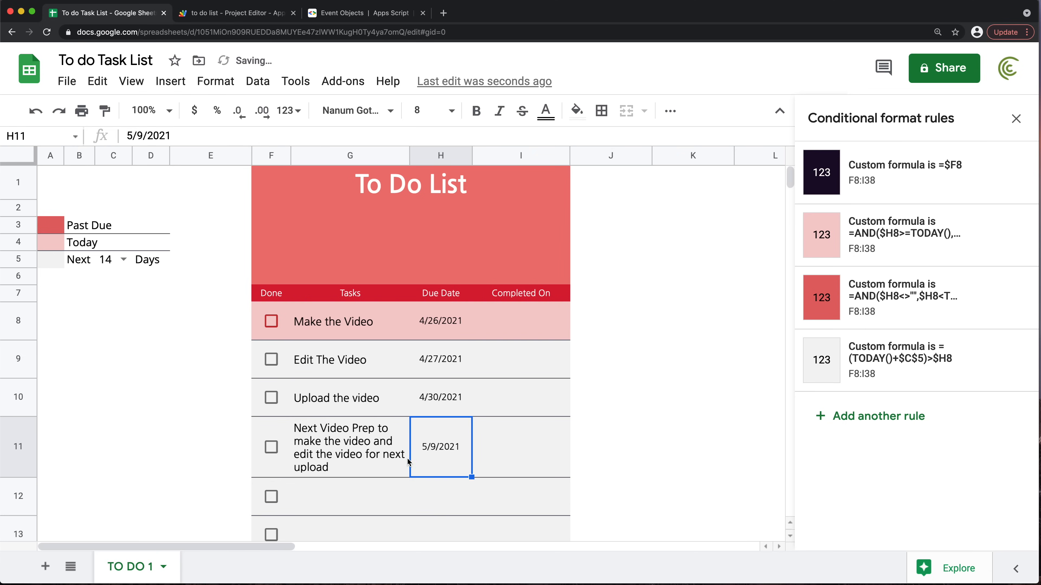
double_click(429, 447)
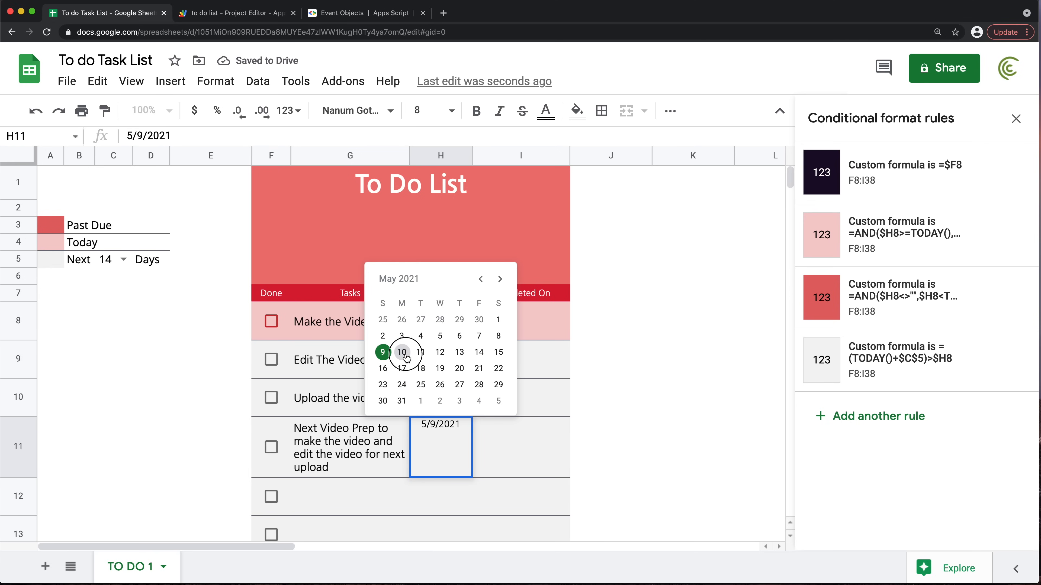
left_click(402, 352)
double_click(442, 445)
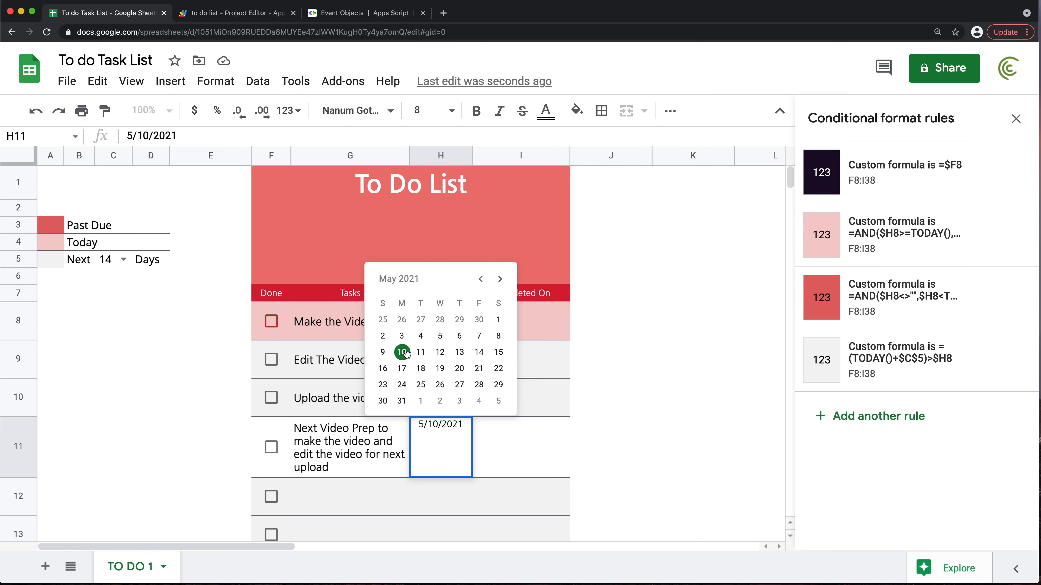
left_click(384, 353)
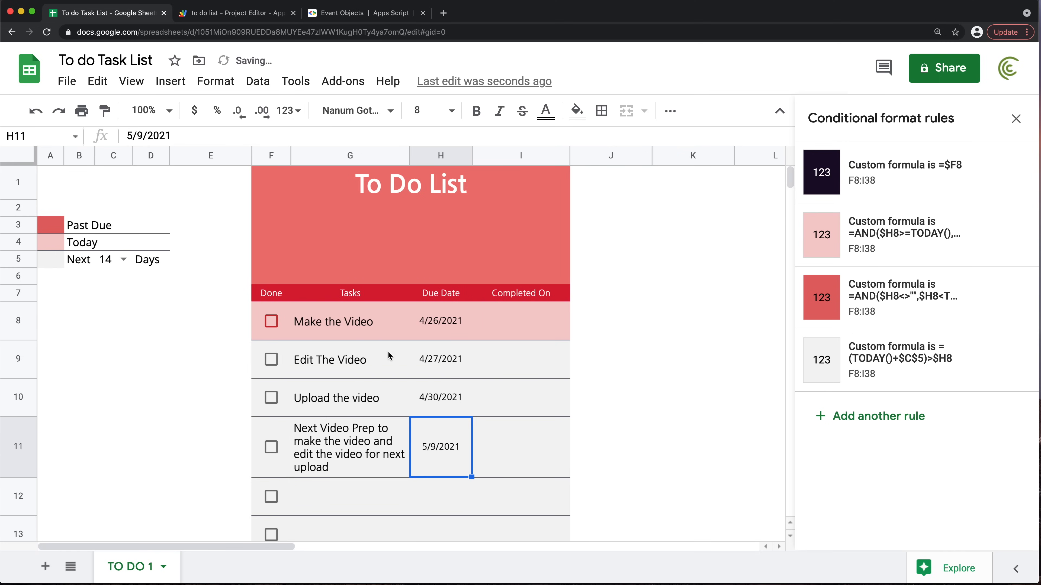
left_click(503, 452)
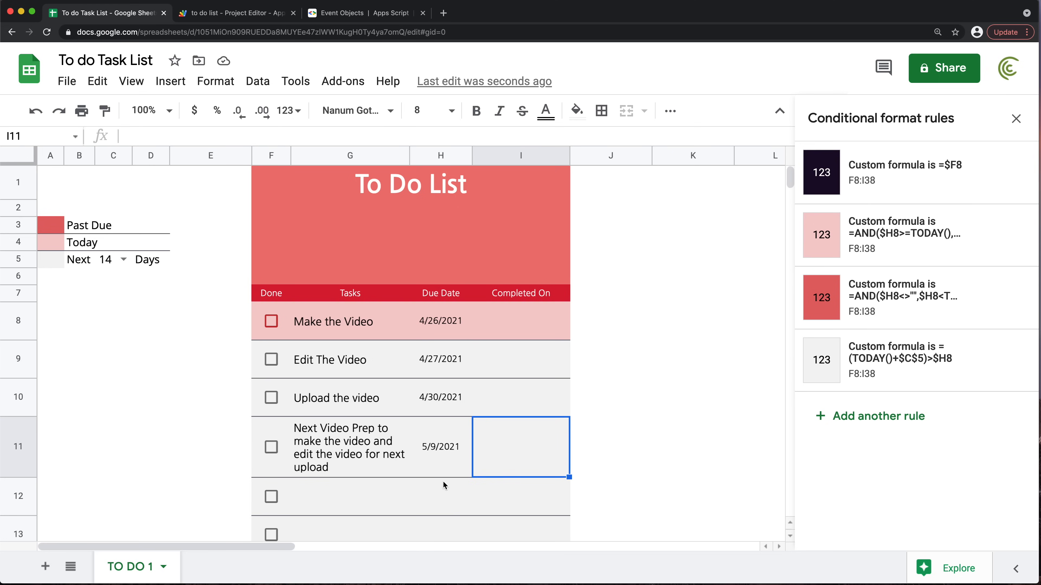
Wrap the upcoming-days rule's custom formula in an AND( ) function after checking the blank task rows below Next Video Prep
scroll(447, 486, "down", 1)
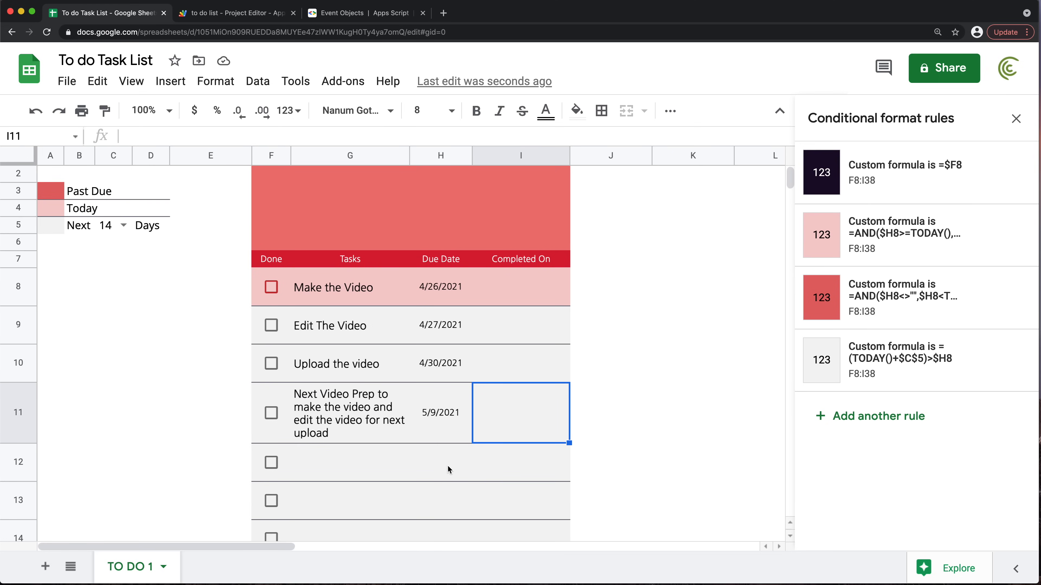
scroll(447, 466, "down", 5)
left_click_drag(319, 333, 533, 516)
scroll(455, 414, "up", 5)
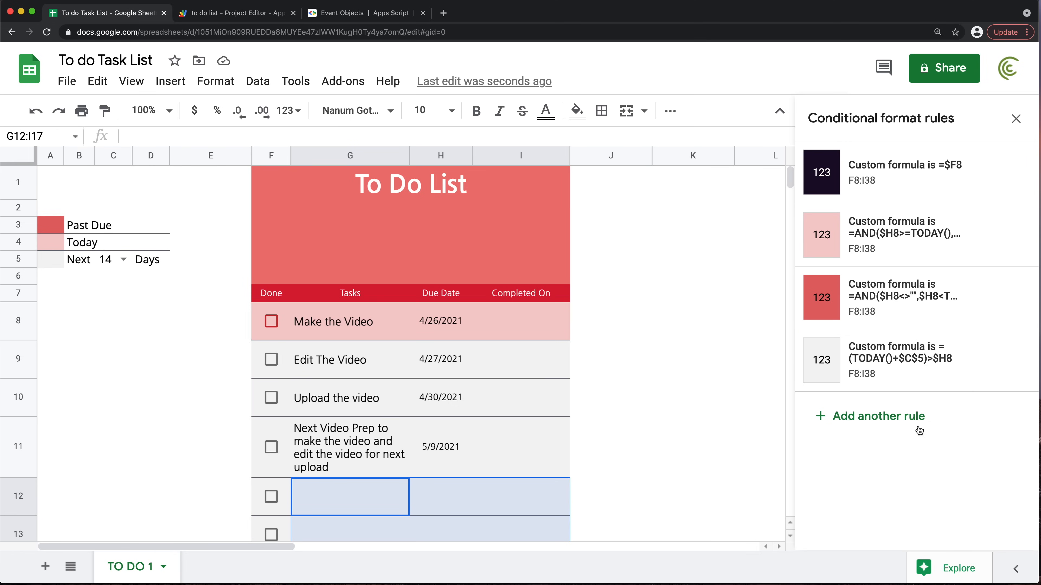
left_click(874, 366)
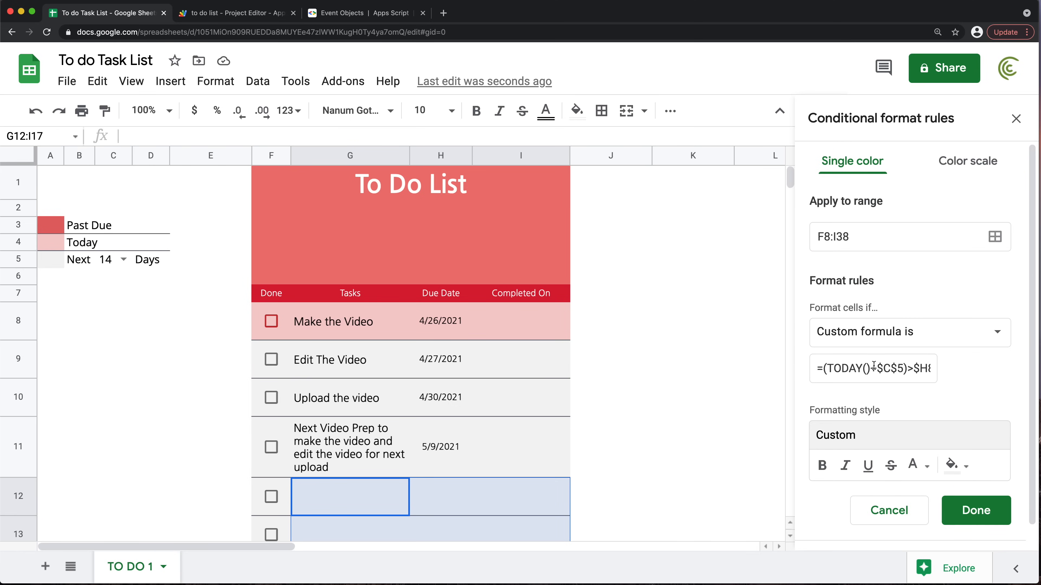
left_click(823, 376)
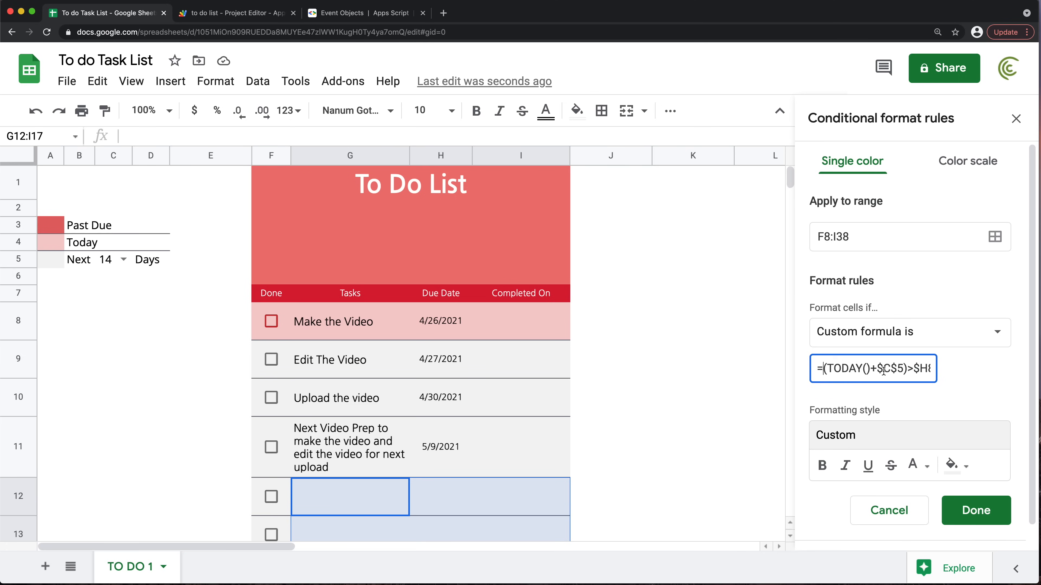
type("AND(")
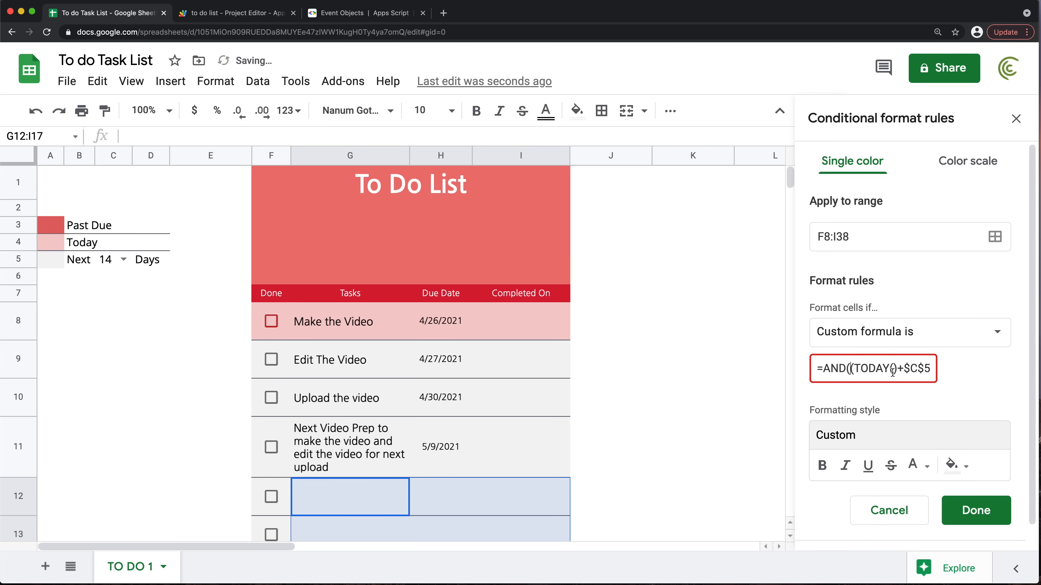
left_click_drag(893, 372, 952, 368)
left_click(933, 368)
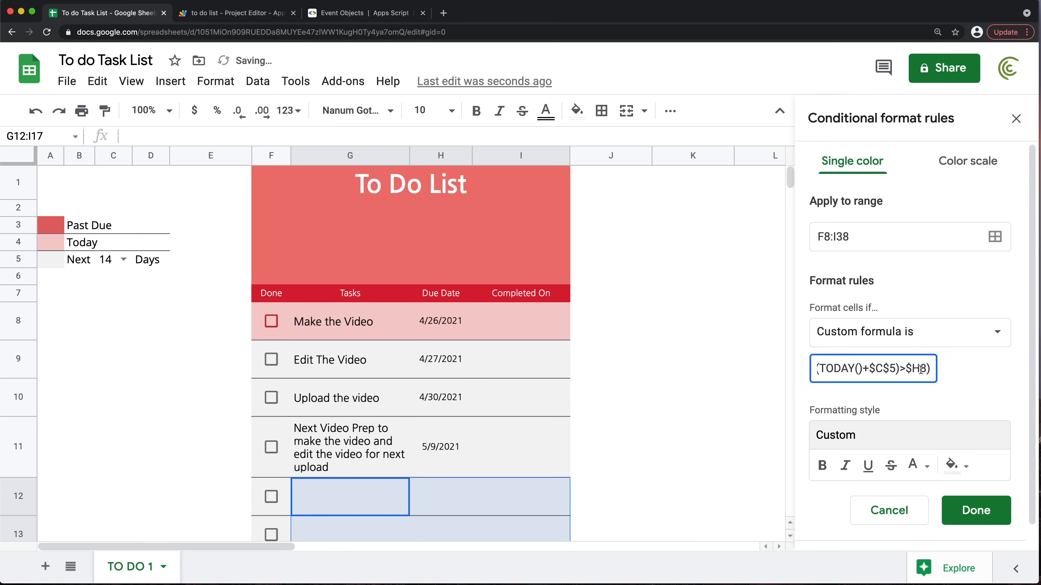
Add the condition $H8<>"" as the first argument of the AND formula, save the rule and check the blank rows
left_click_drag(901, 370, 797, 373)
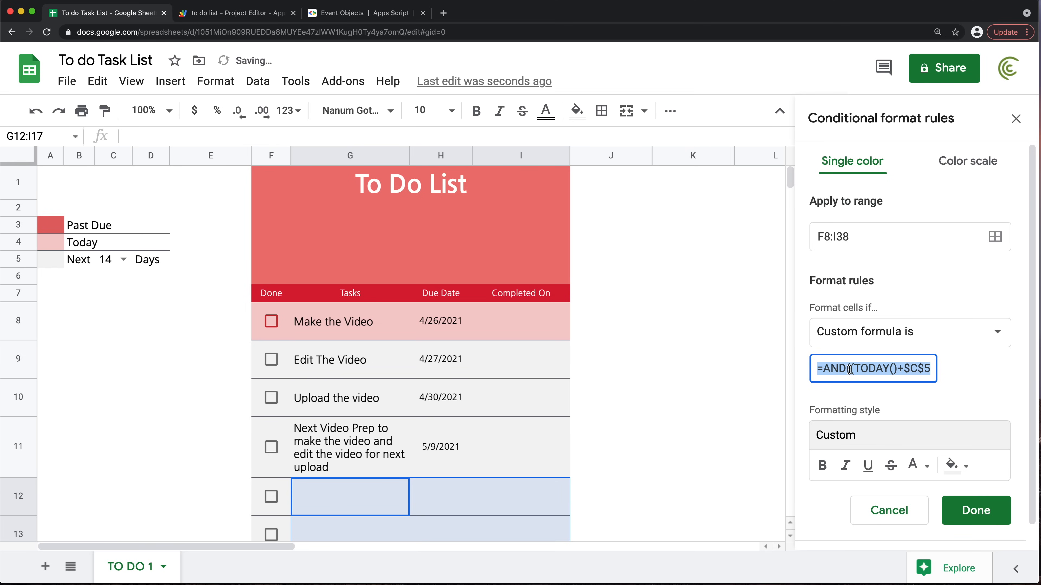
left_click(850, 369)
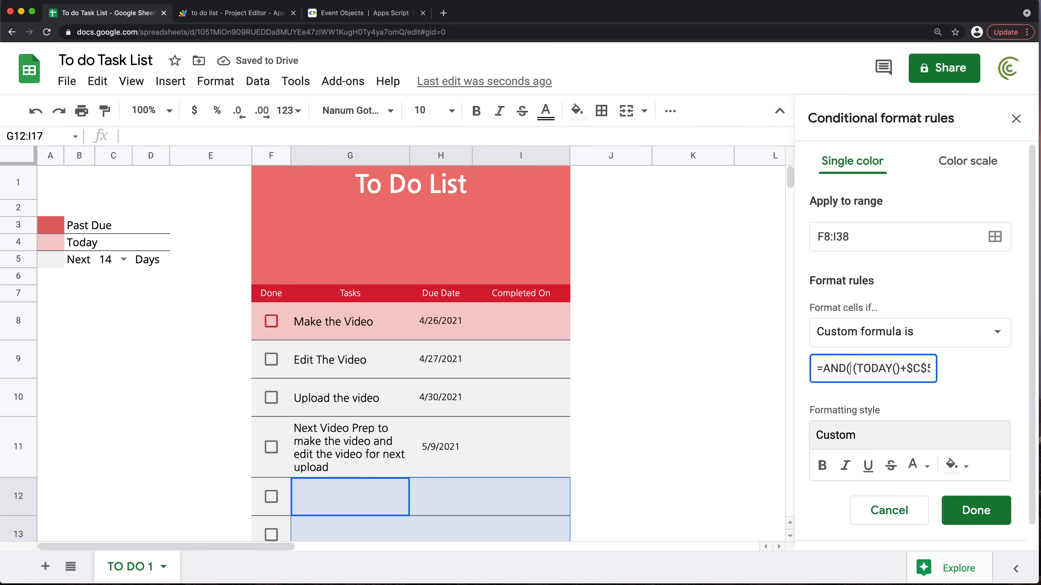
type("$H")
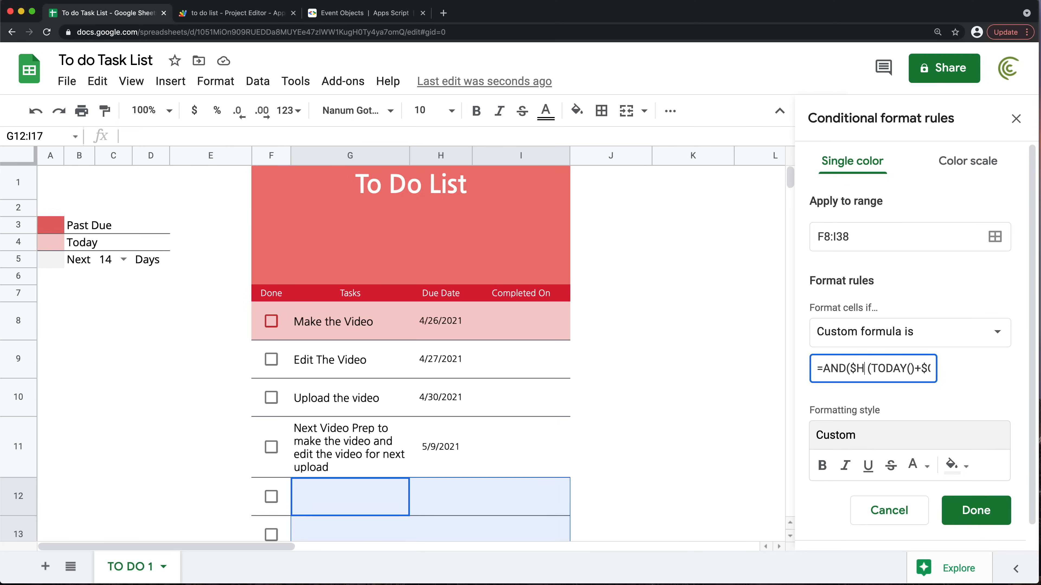
type("8")
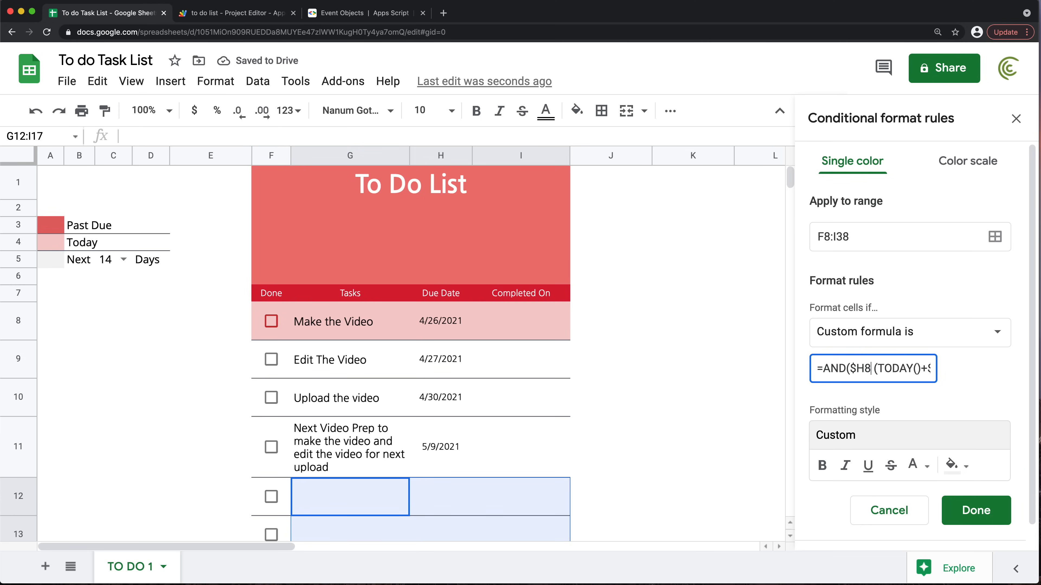
type("<>\"\"")
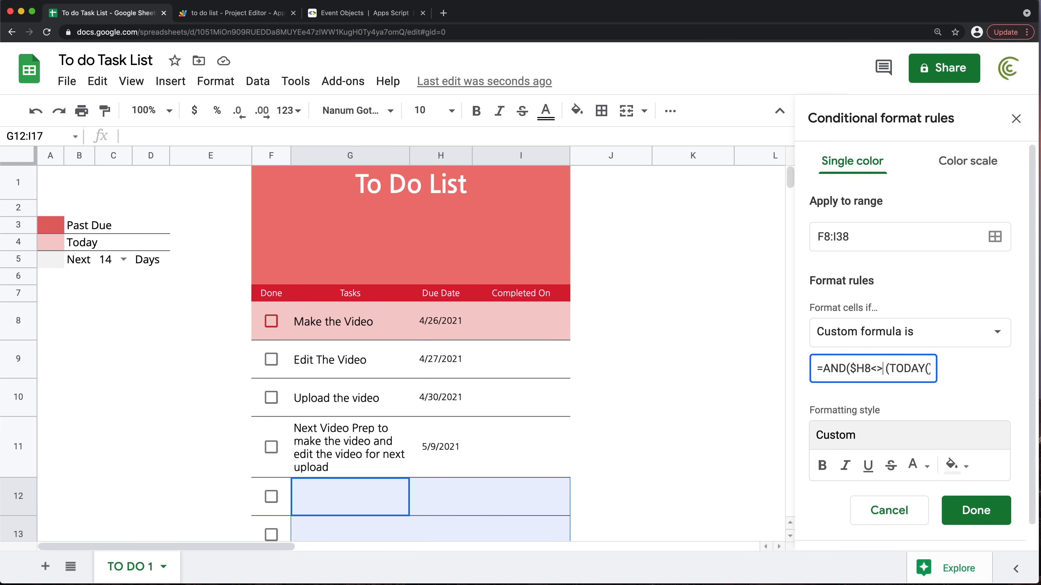
type(",")
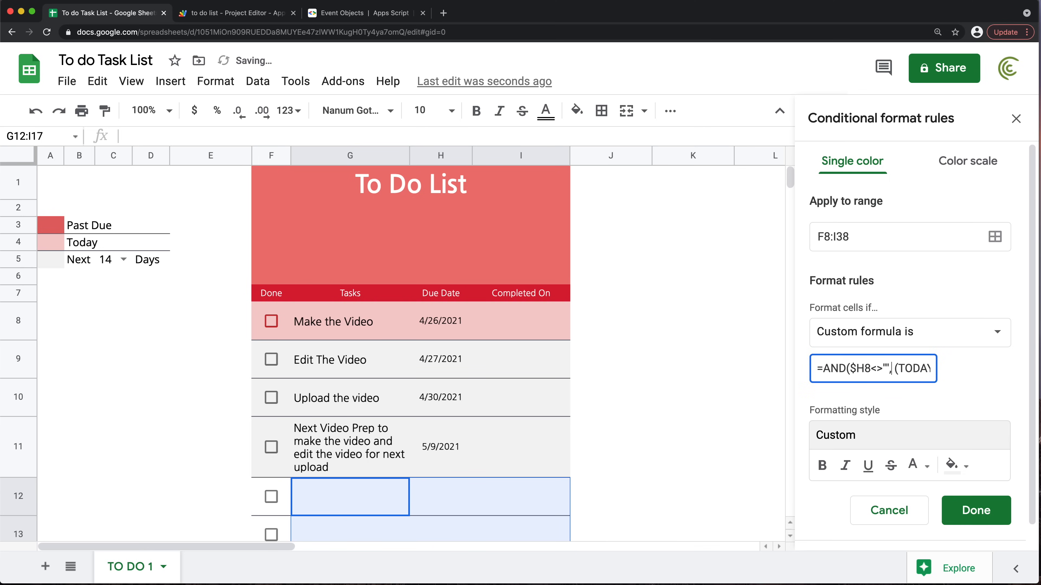
left_click(897, 367)
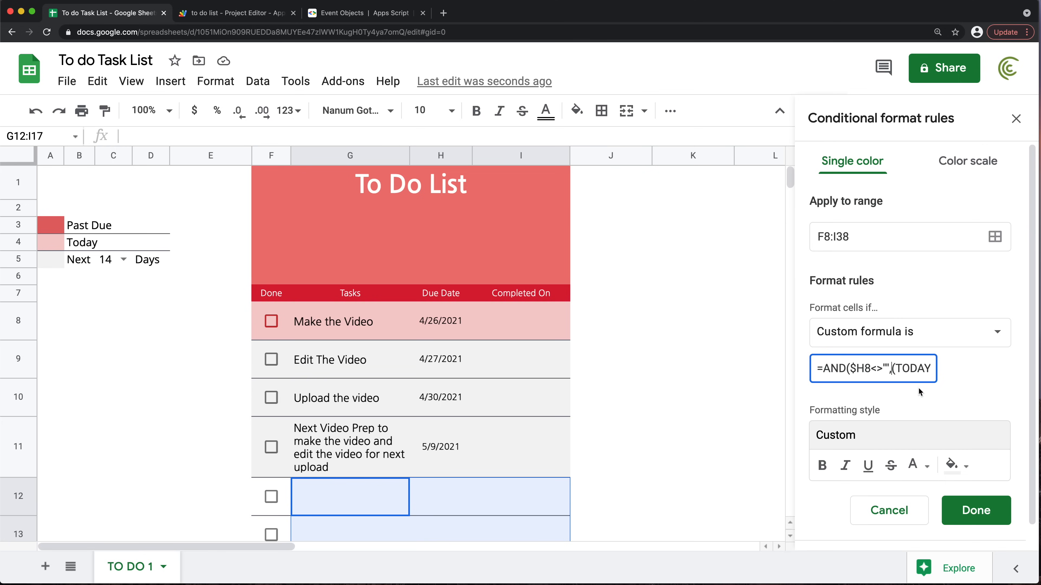
left_click(986, 510)
left_click(613, 335)
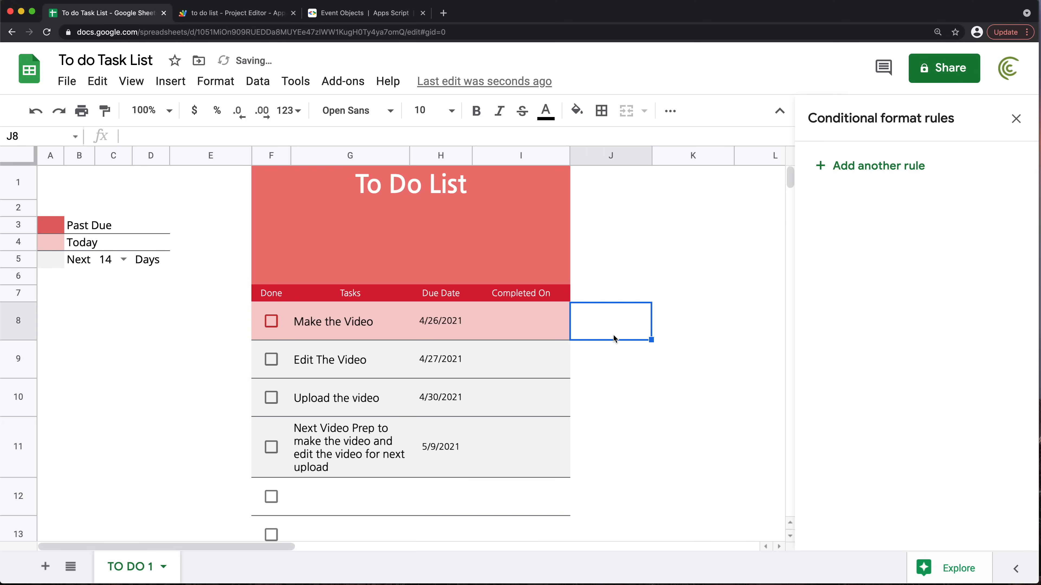
scroll(407, 401, "down", 1)
scroll(415, 392, "up", 1)
Test the upcoming highlighting by switching the day range in C5 to 7, 30, 14 and 7 in turn
left_click(122, 260)
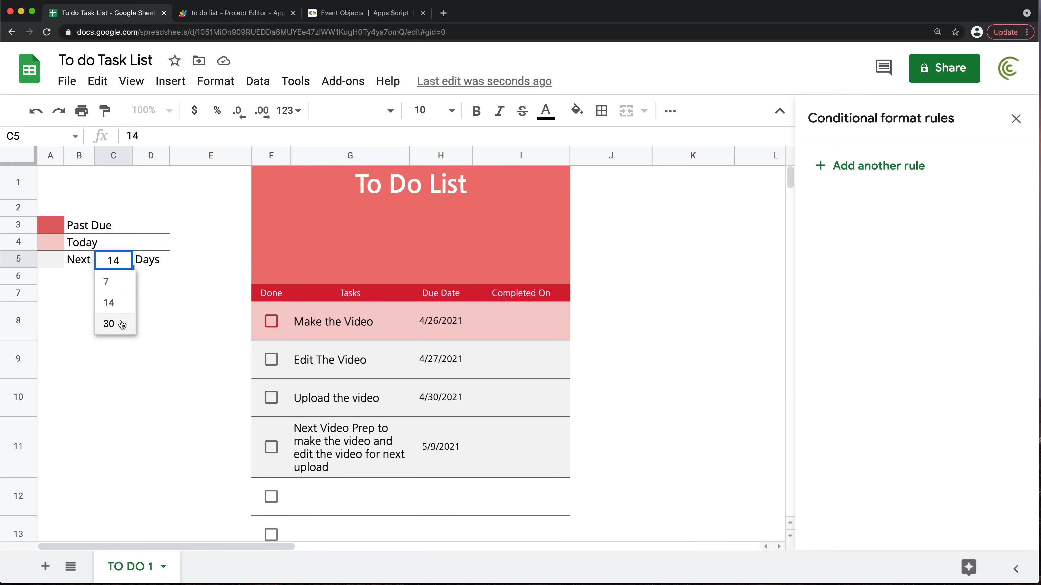
left_click(173, 283)
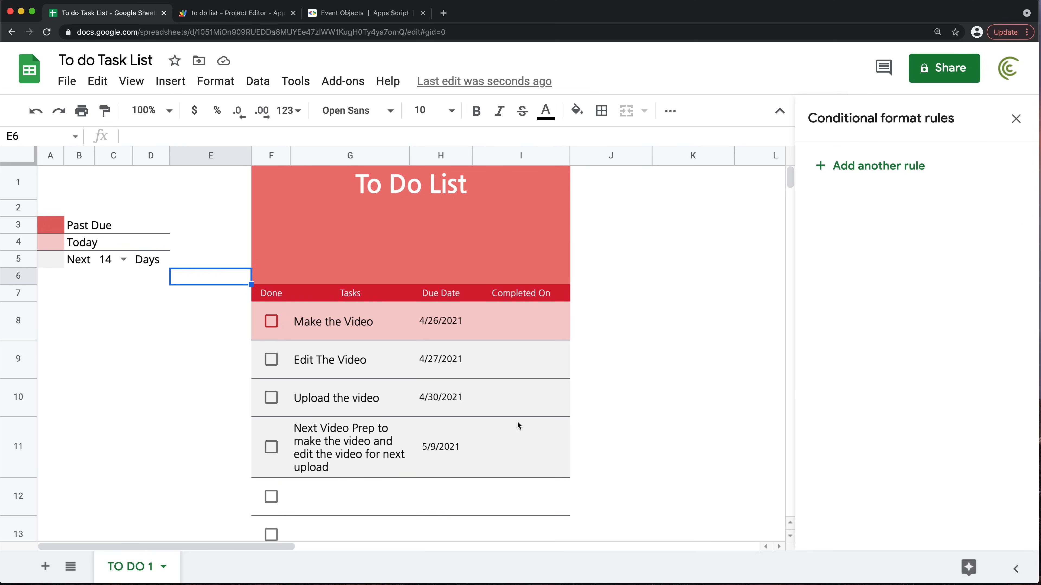
left_click(129, 261)
left_click(115, 286)
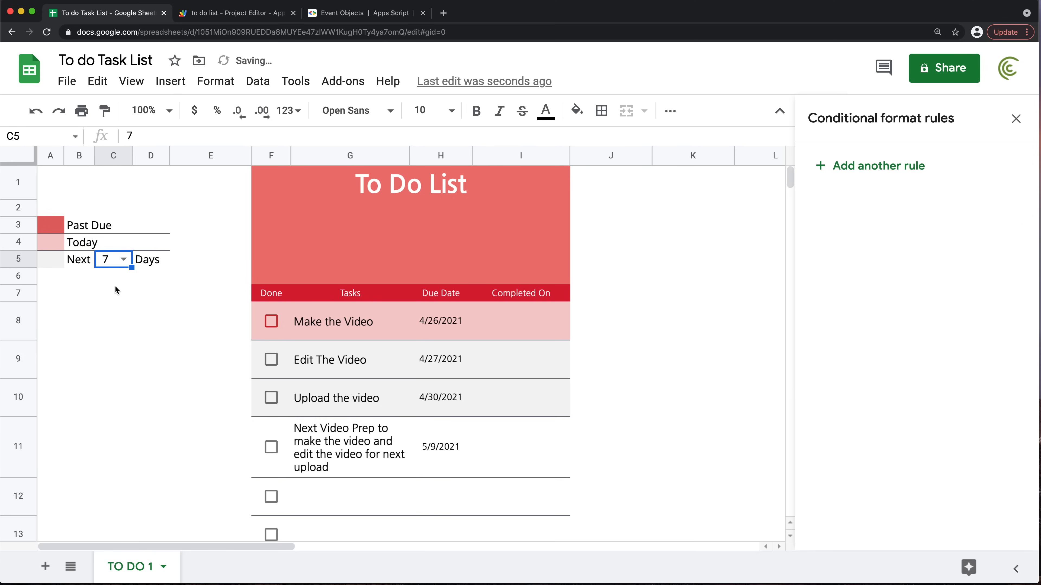
left_click(452, 458)
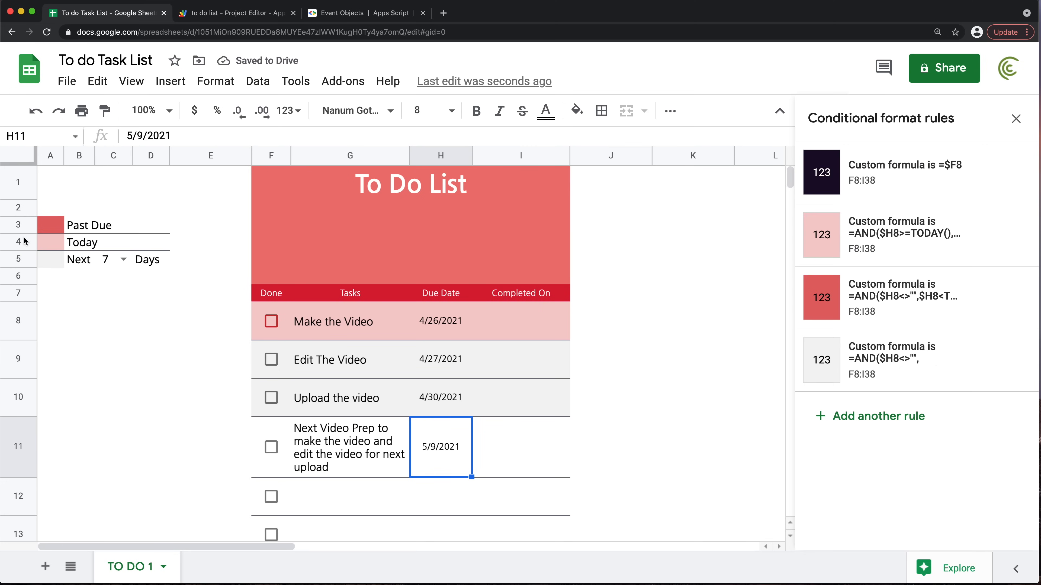
left_click(123, 260)
left_click(113, 324)
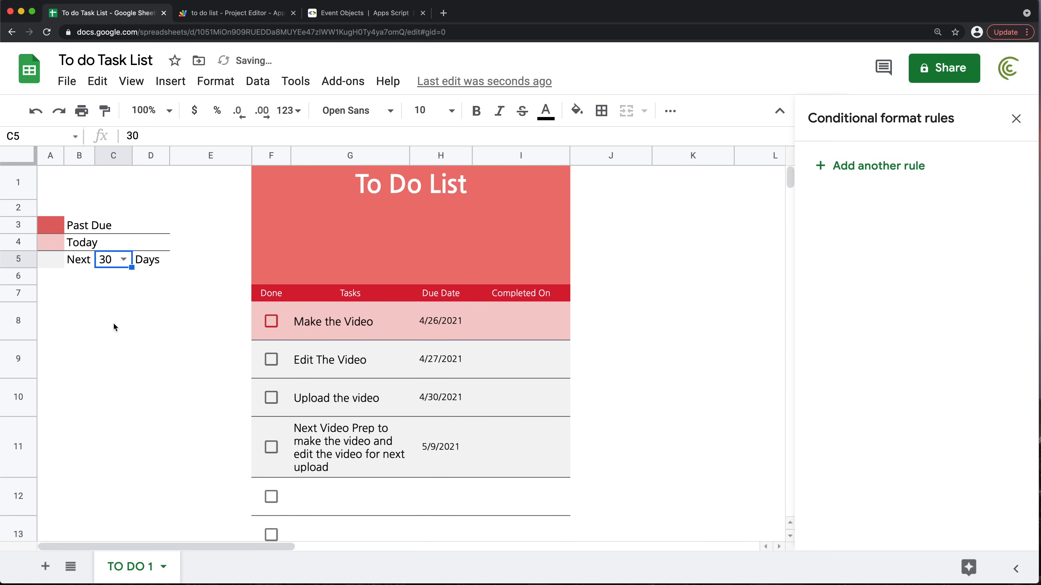
left_click(125, 263)
left_click(109, 303)
double_click(116, 259)
left_click(119, 291)
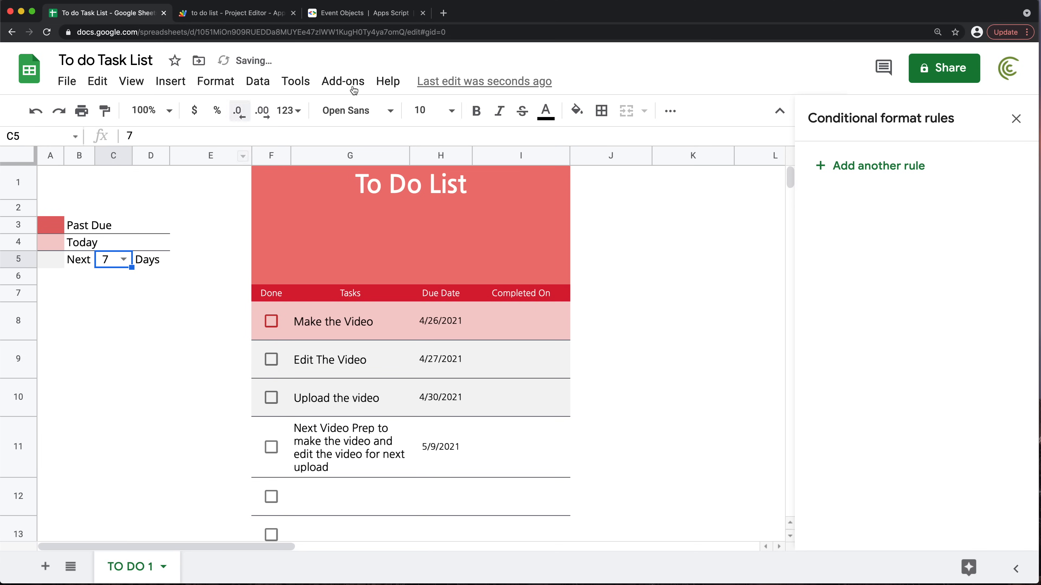
Set the font size of the day-range value in C5 to 8
left_click(430, 110)
left_click(423, 191)
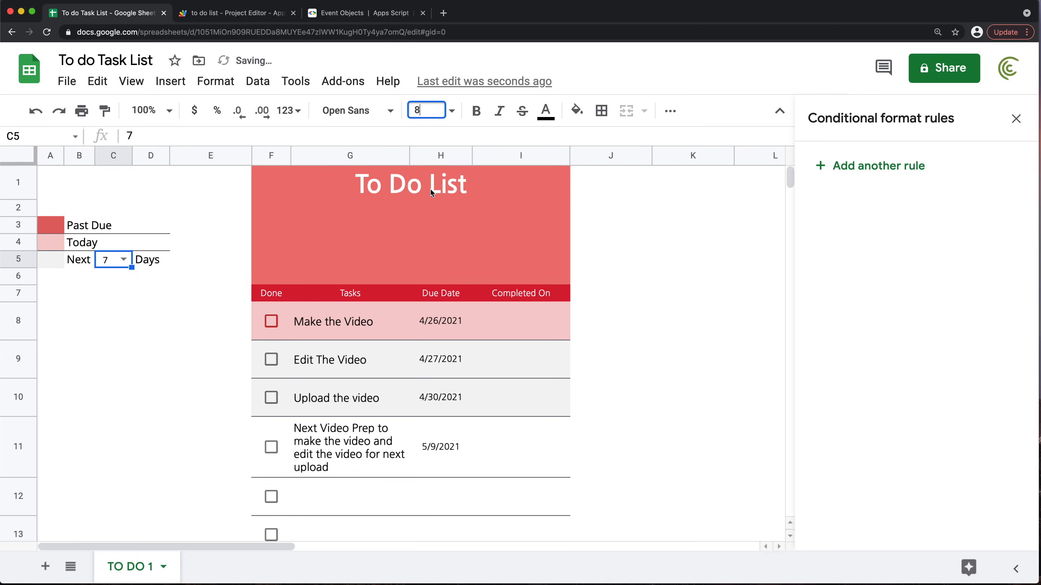
left_click(98, 298)
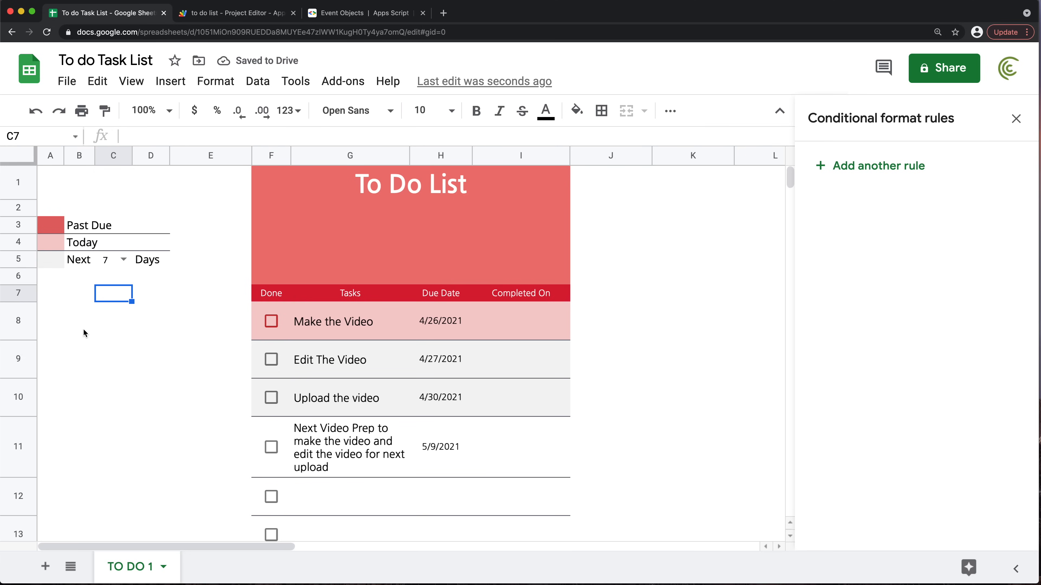
Replace the legend label in B5 with Within and widen column B to fit it
left_click(80, 260)
type("Within")
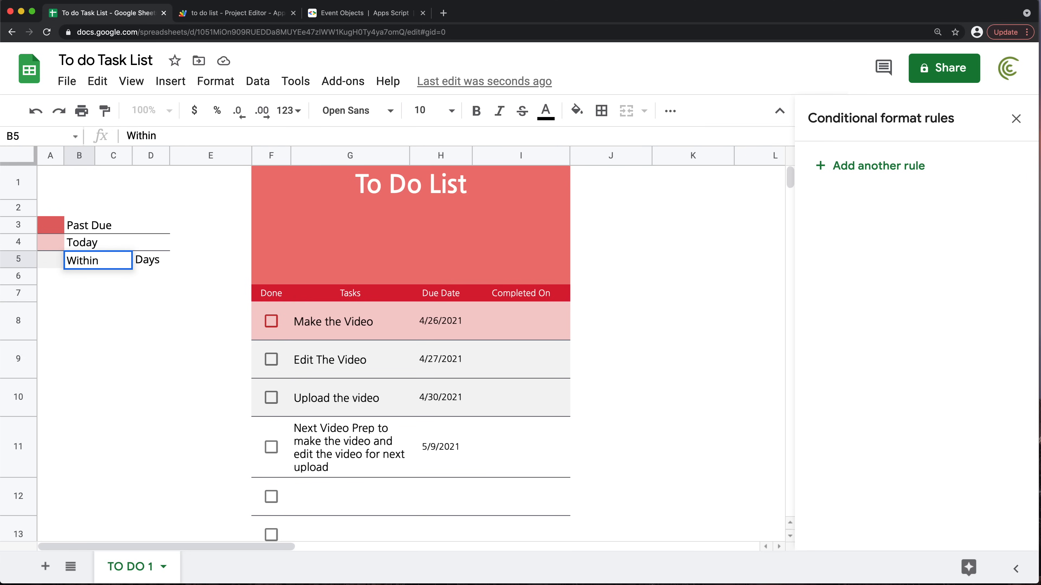
key("Return")
left_click(97, 152)
left_click_drag(96, 153, 109, 154)
Set the legend text in B3:D5 to font size 8 with middle vertical alignment, closing the conditional formatting rules
left_click_drag(84, 229, 169, 260)
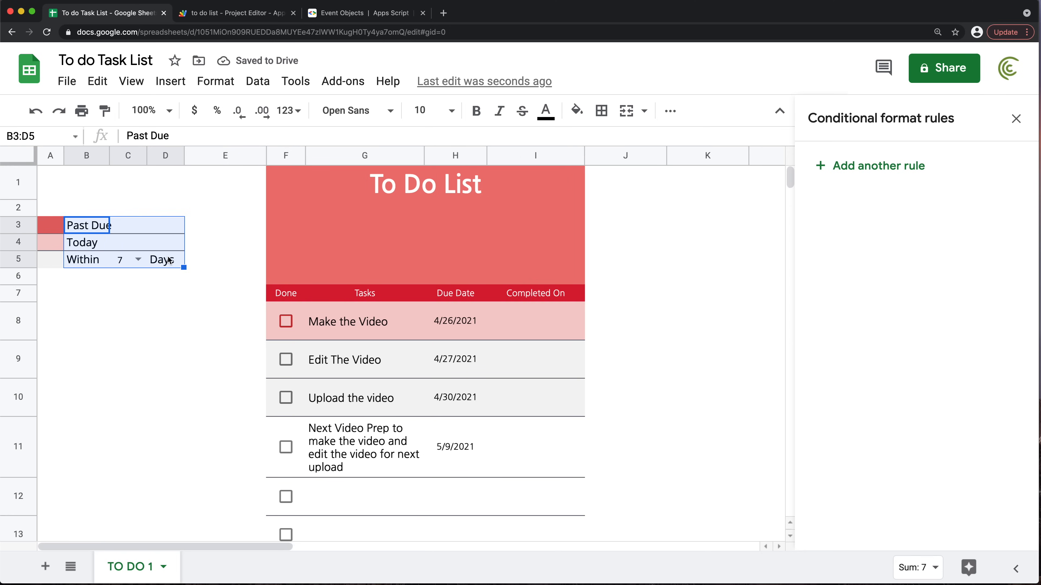
left_click(432, 109)
left_click(422, 191)
left_click(1016, 119)
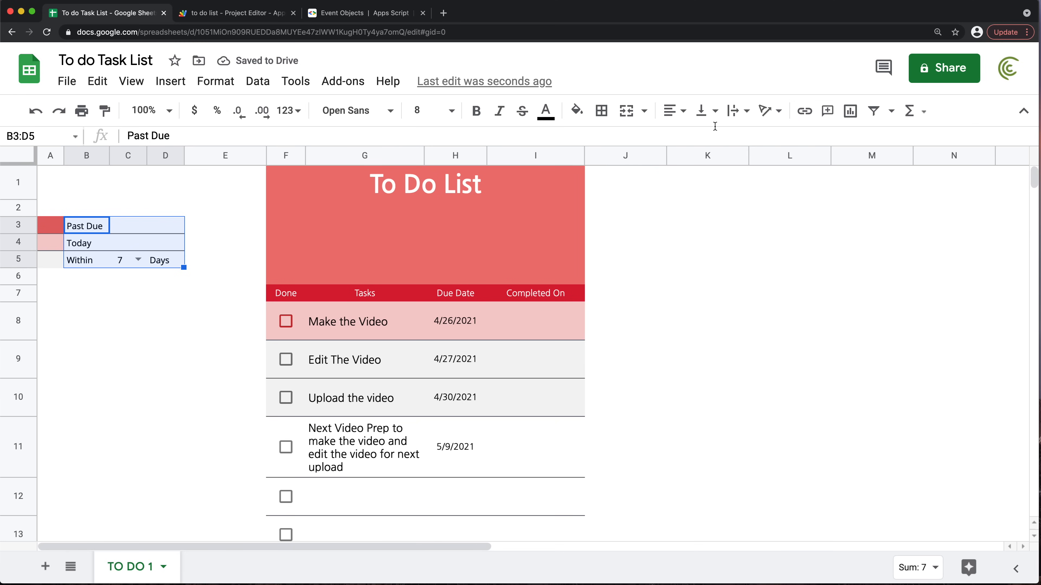
left_click(705, 111)
left_click(697, 138)
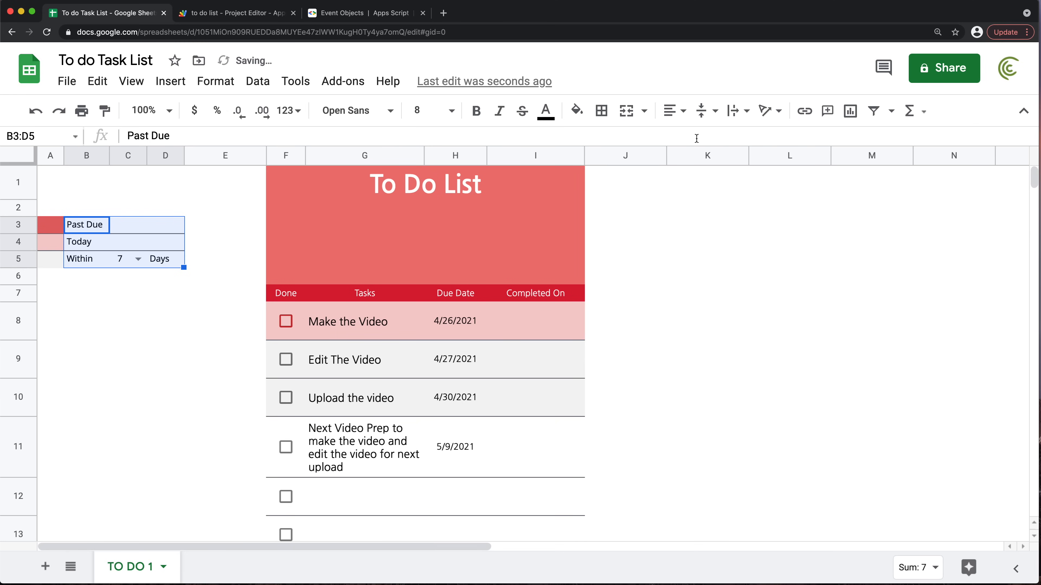
Narrow legend columns B and C to fit the smaller text and set the day range to 14
left_click(110, 173)
mouse_move(109, 155)
left_mouse_down()
mouse_move(99, 151)
mouse_move(130, 158)
left_mouse_up()
left_click(116, 259)
left_click(111, 300)
left_click(129, 336)
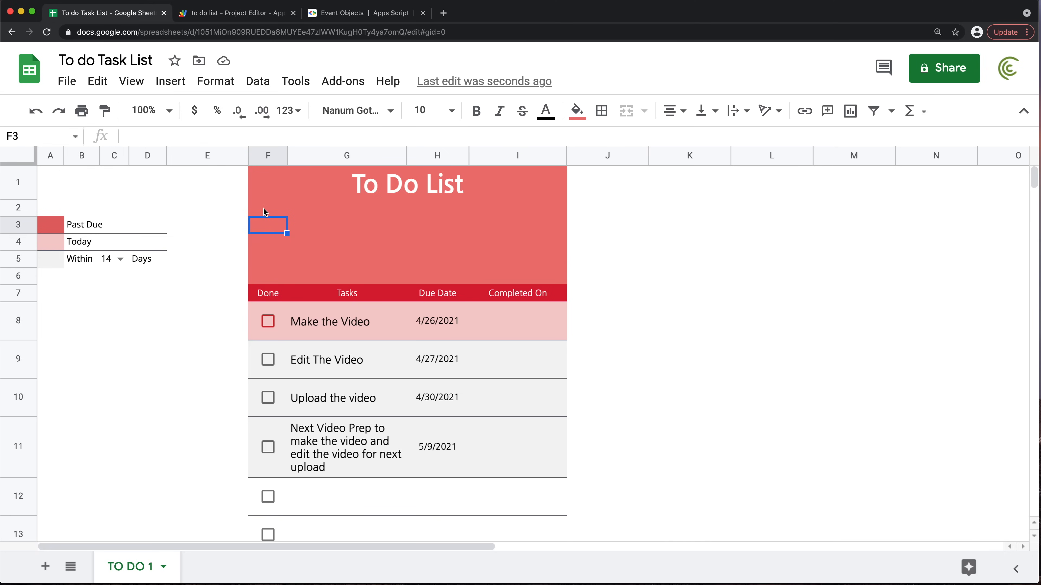
Delete the empty row 2 above the legend and the empty row between the legend and the table header
left_click_drag(265, 212, 655, 257)
left_click(22, 211)
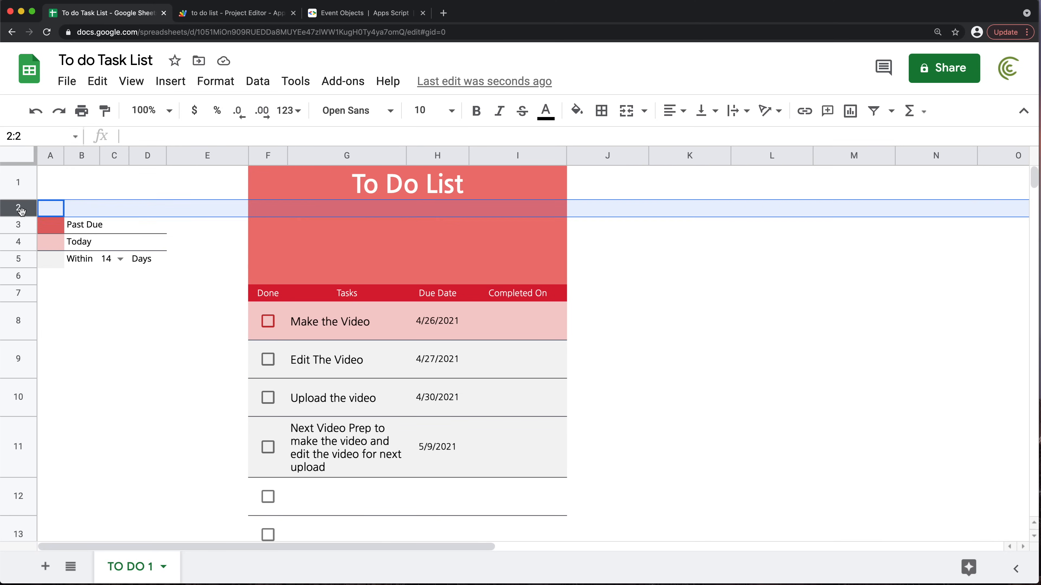
right_click(21, 211)
left_click(118, 275)
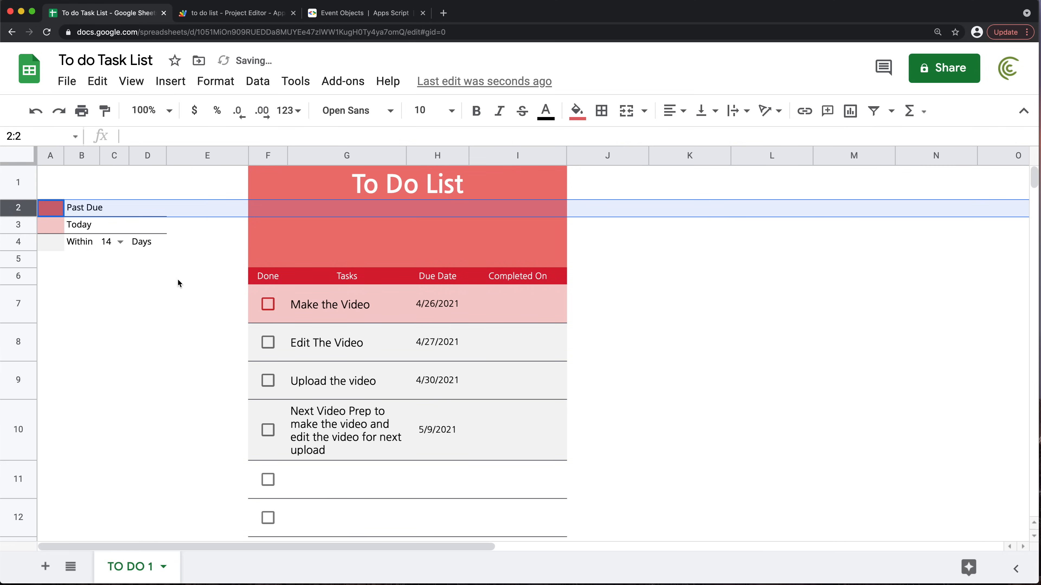
left_click(19, 259)
right_click(18, 259)
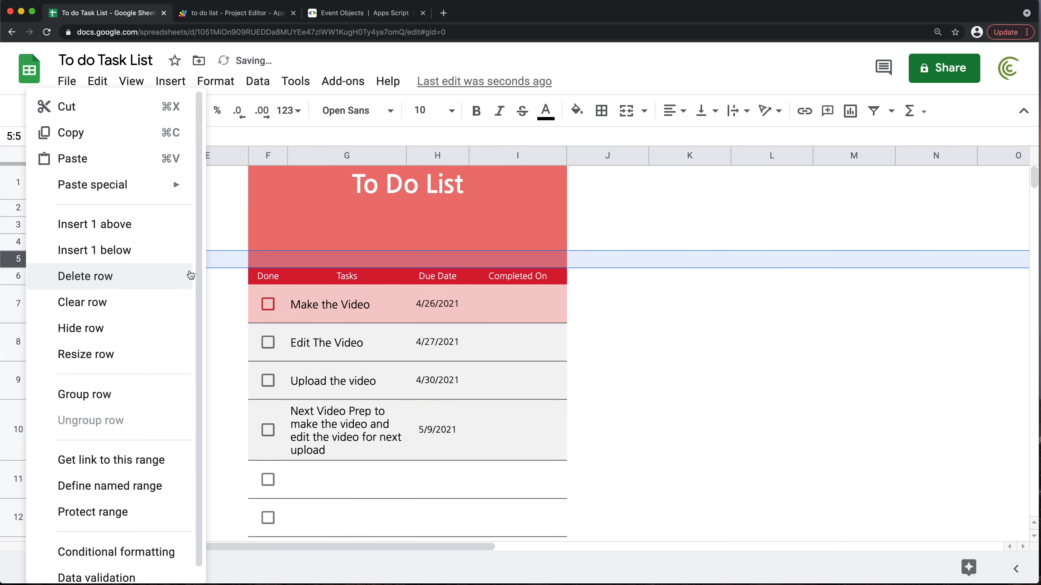
left_click(117, 283)
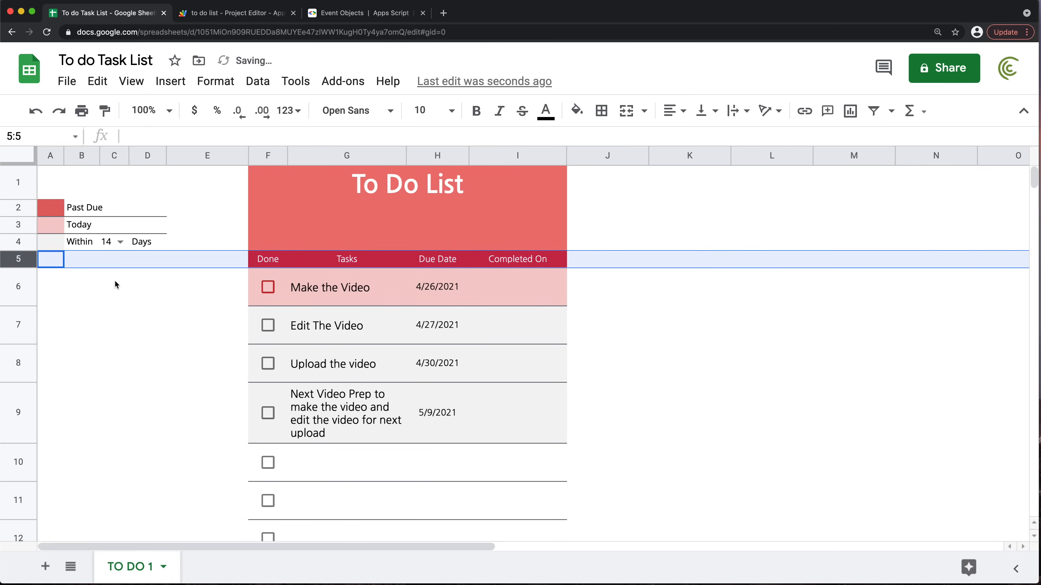
Delete the blank banner cells F4:I4 above the table header, shifting the cells below up
left_click(290, 230)
left_click_drag(269, 242, 560, 245)
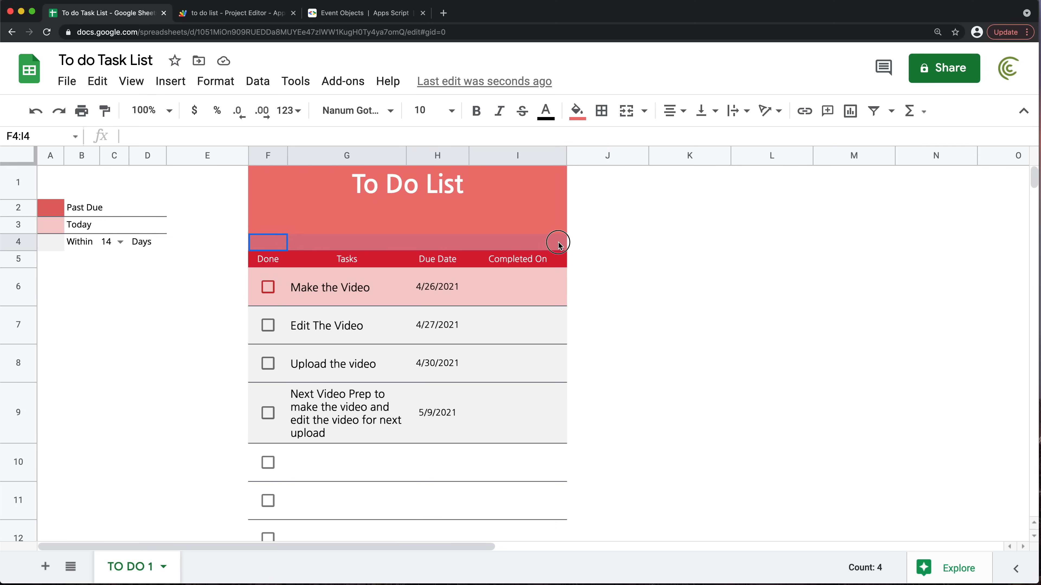
right_click(559, 245)
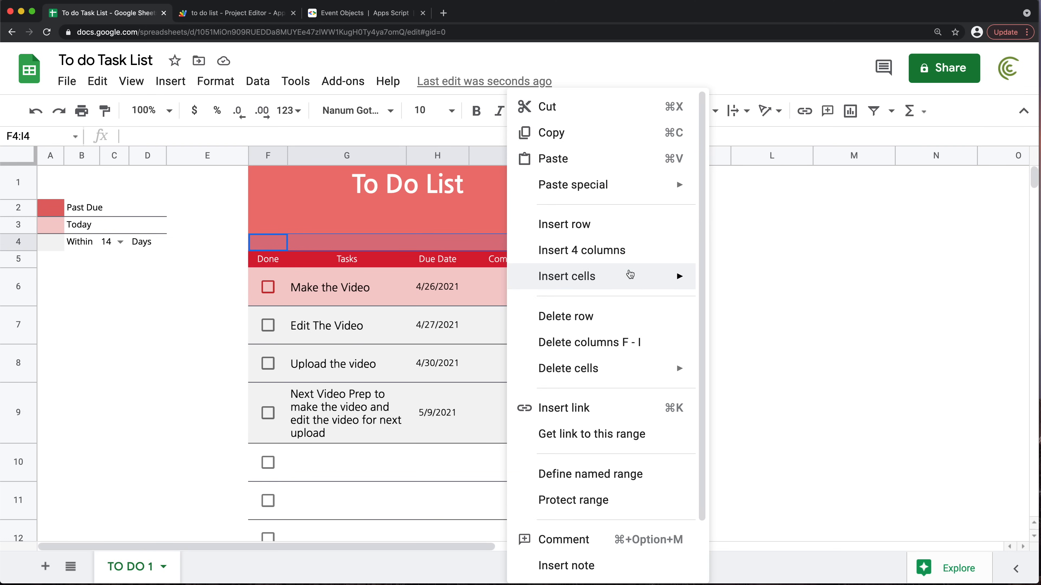
mouse_move(652, 375)
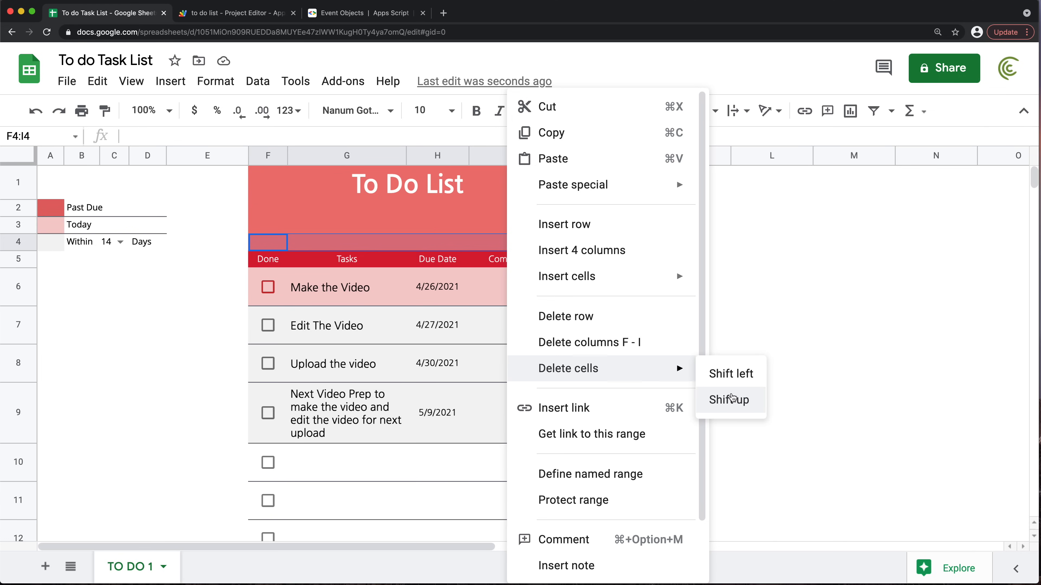
left_click(731, 398)
left_click(709, 190)
left_click(345, 211)
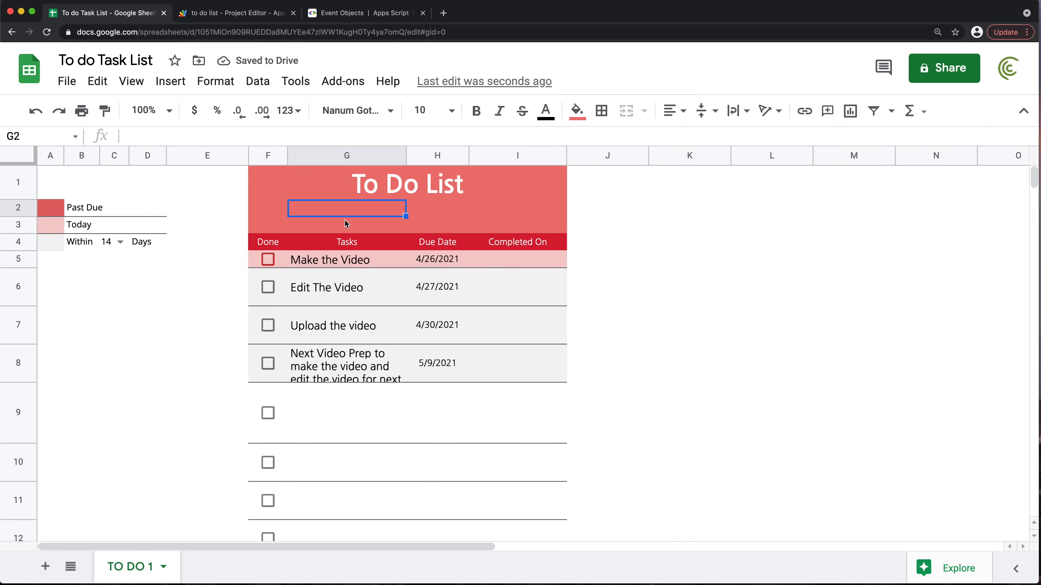
Merge the To Do List title with the empty banner rows across F1:I3 and align it vertically to the middle
left_click(270, 209)
left_click(273, 225)
left_click_drag(289, 188, 508, 226)
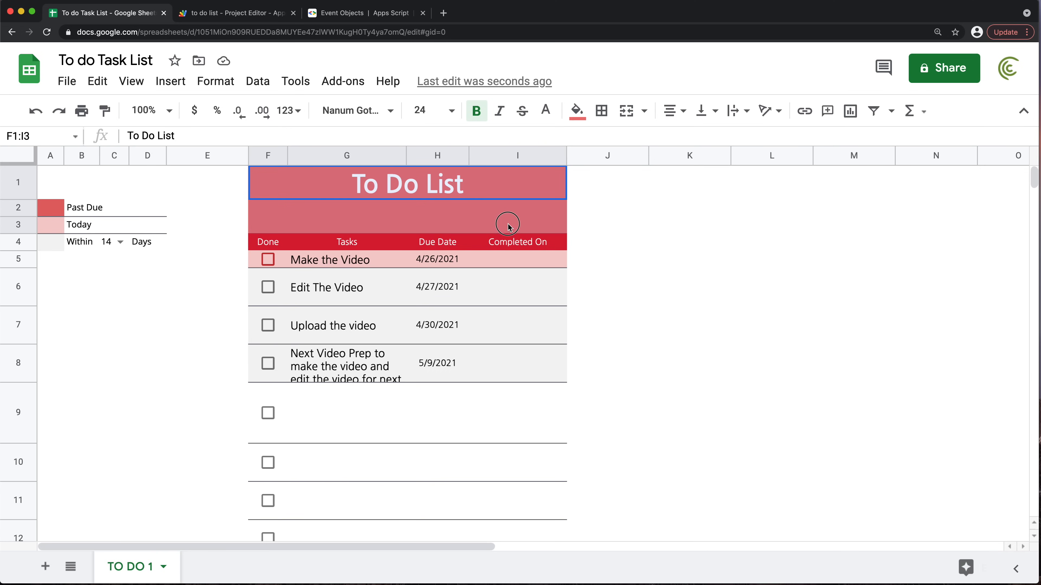
left_click(630, 116)
left_click(717, 117)
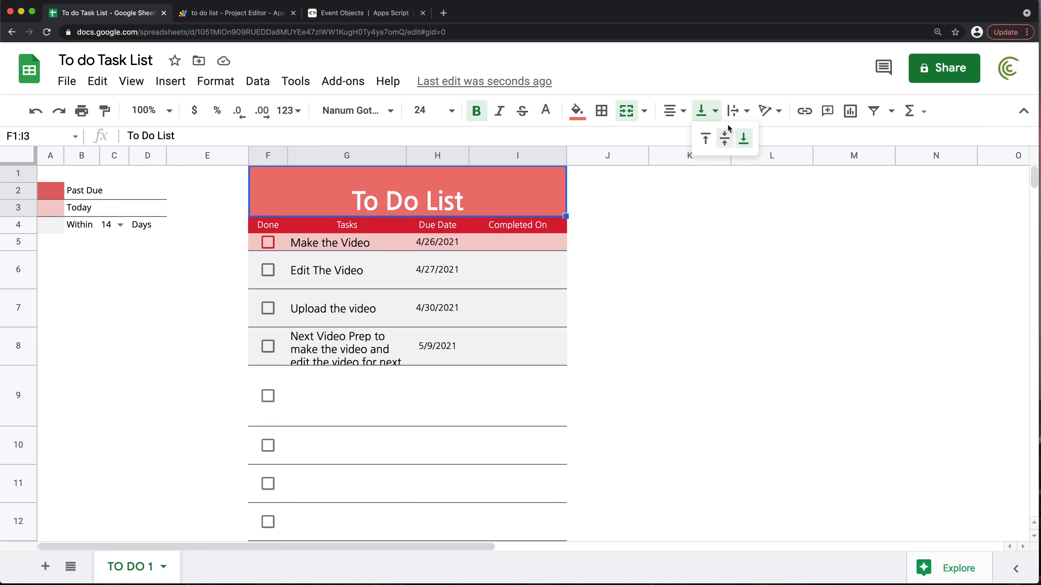
left_click(725, 139)
Set the To Do List title's font size to 36
left_click(451, 111)
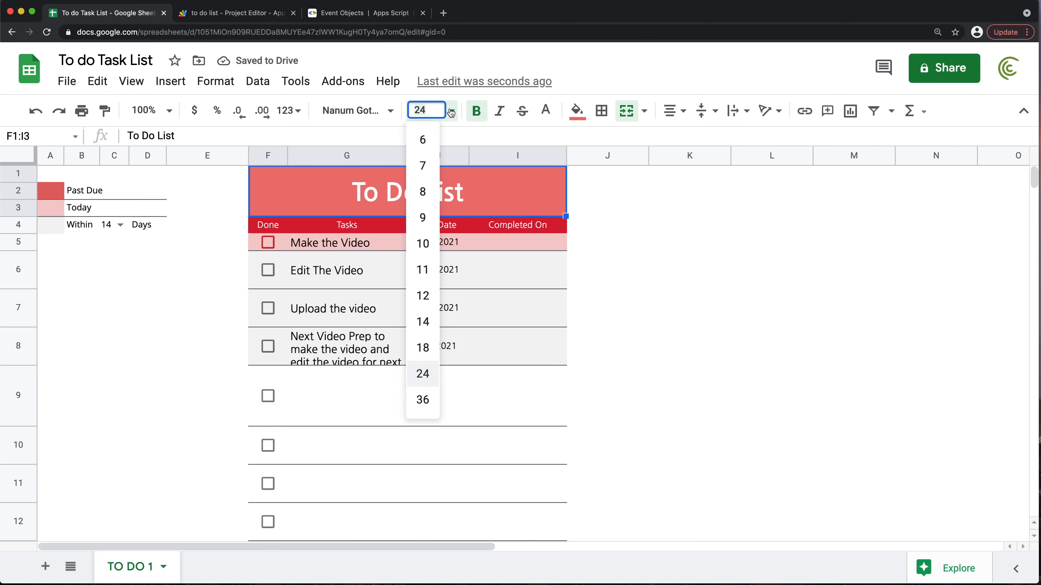
left_click(423, 402)
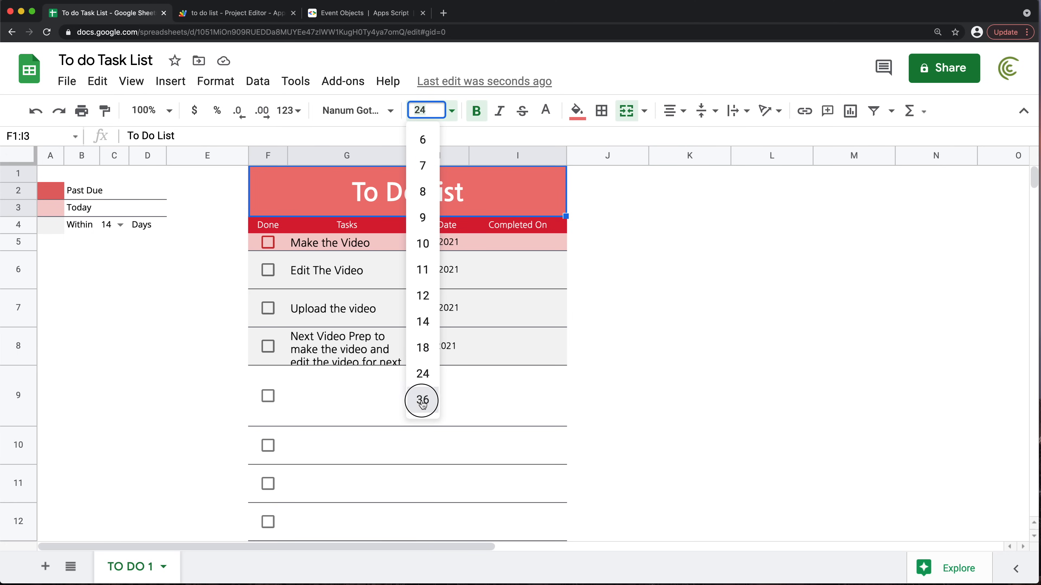
left_click(690, 190)
Set the legend's day range in C4 to 7 and check the highlighting against the due dates
left_click(120, 225)
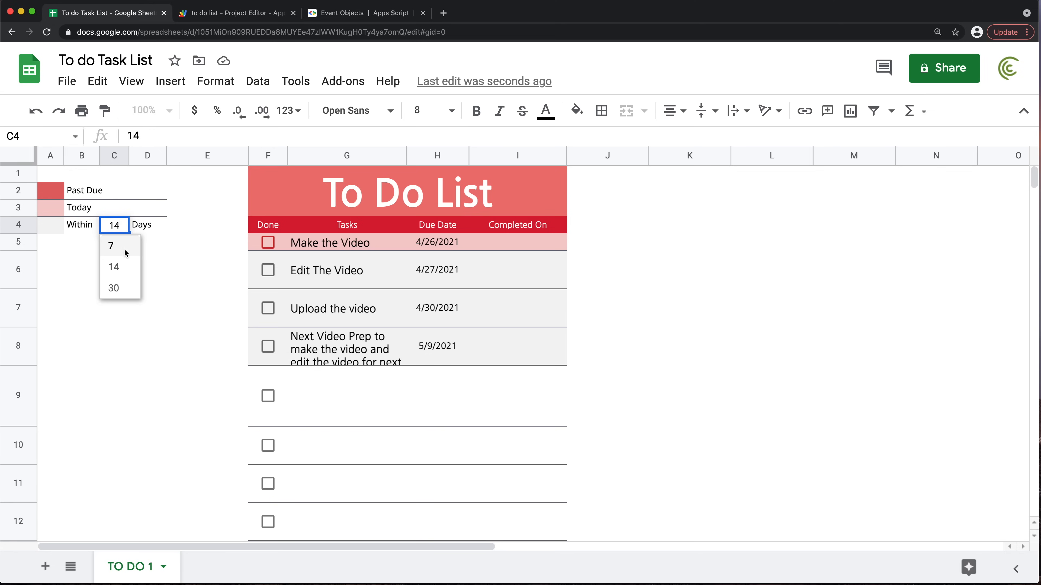
left_click(122, 246)
left_click(435, 283)
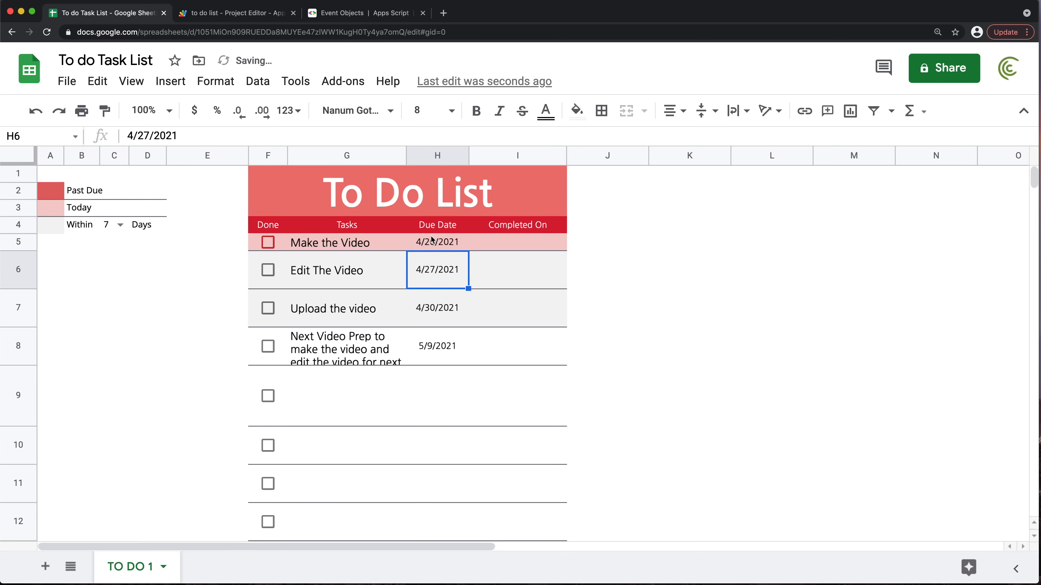
left_click(431, 244)
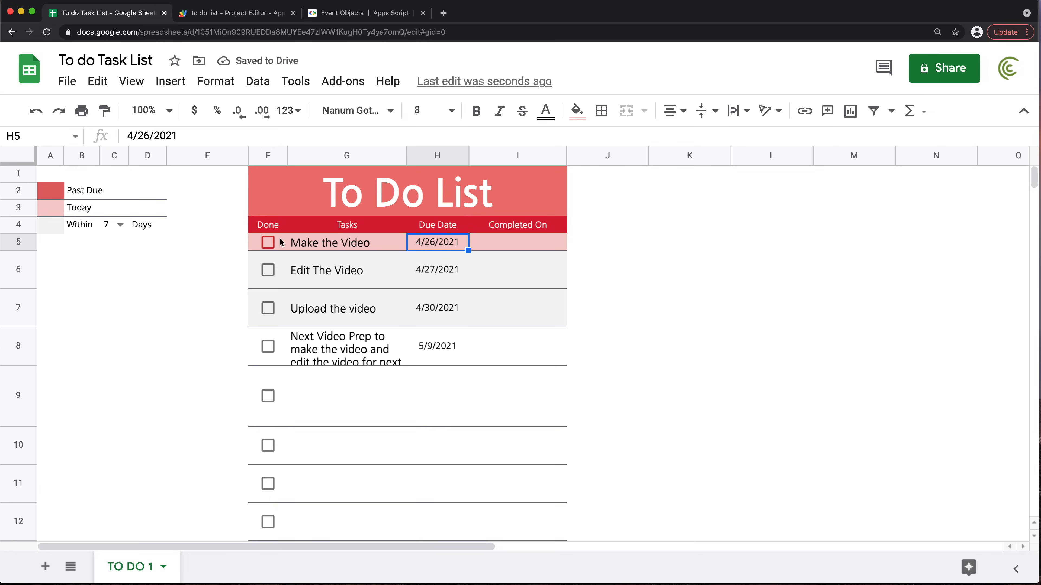
Mark the Edit The Video, Make the Video and Next Video Prep tasks as done
left_click(268, 270)
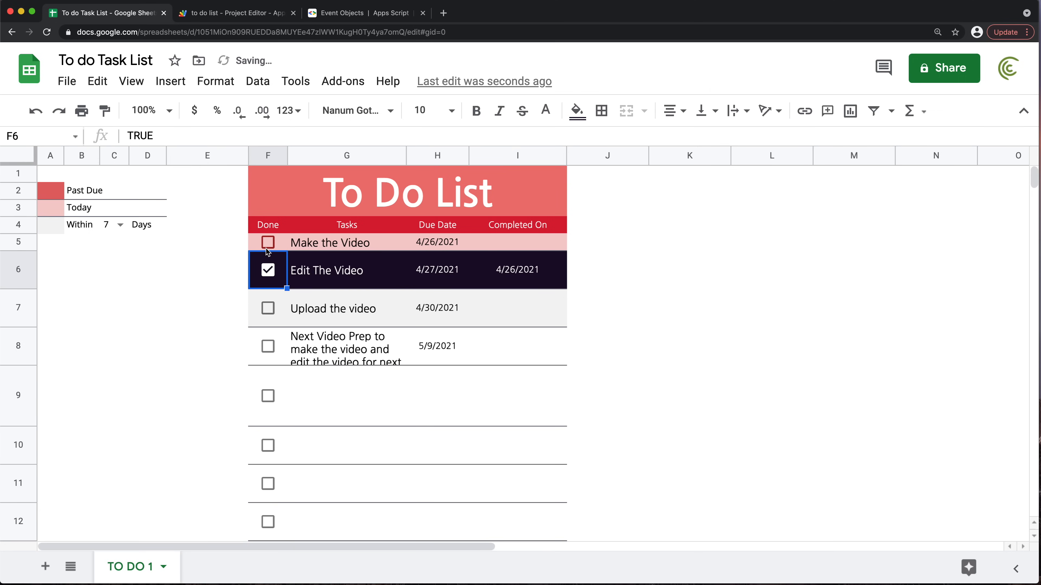
left_click(268, 243)
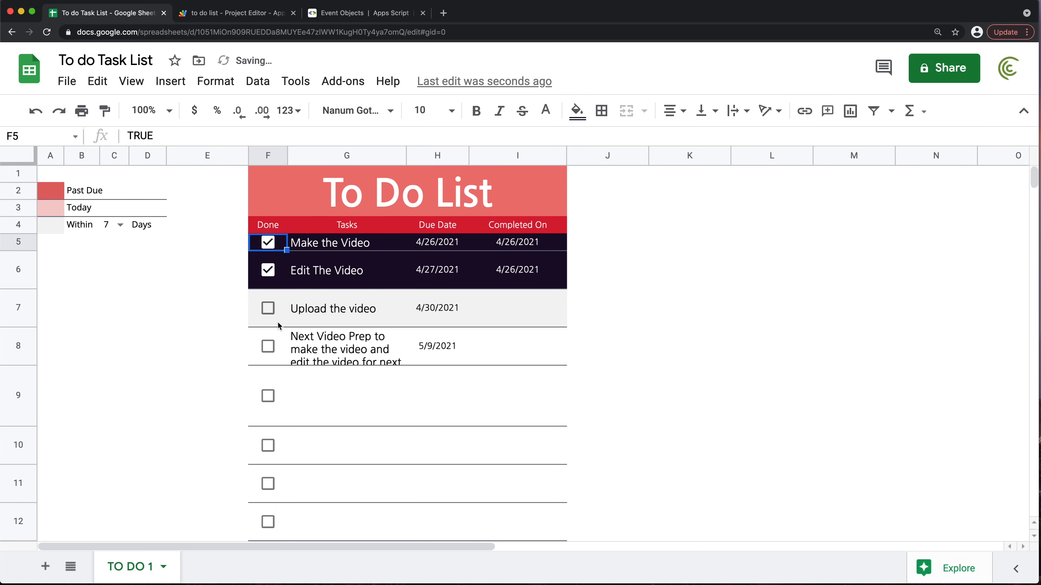
left_click(264, 348)
left_click(267, 346)
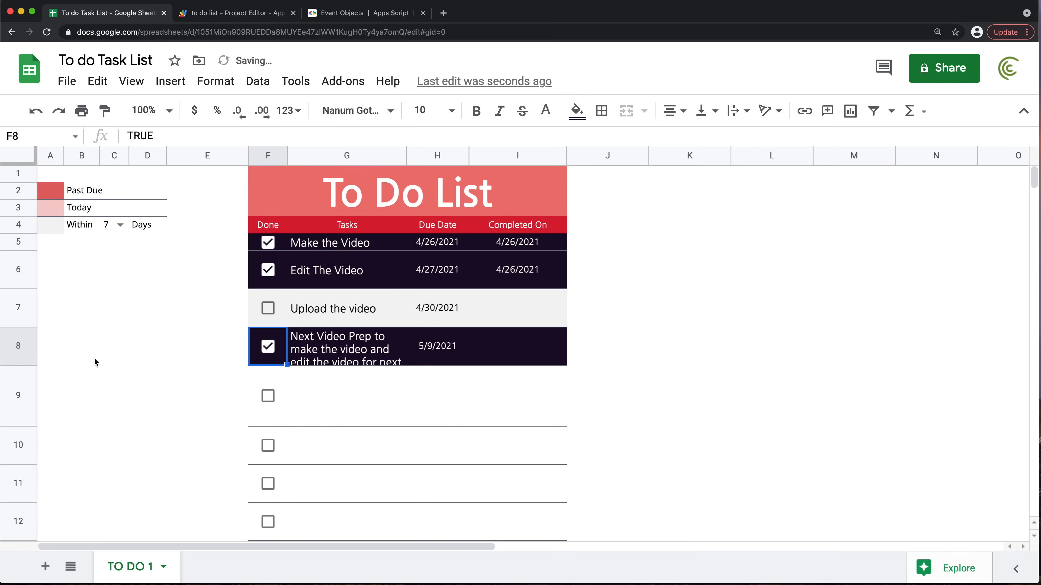
Increase the height of row 8 to fit its full task text and make row 5 about as tall as row 6
left_click_drag(11, 365, 12, 389)
left_click(147, 357)
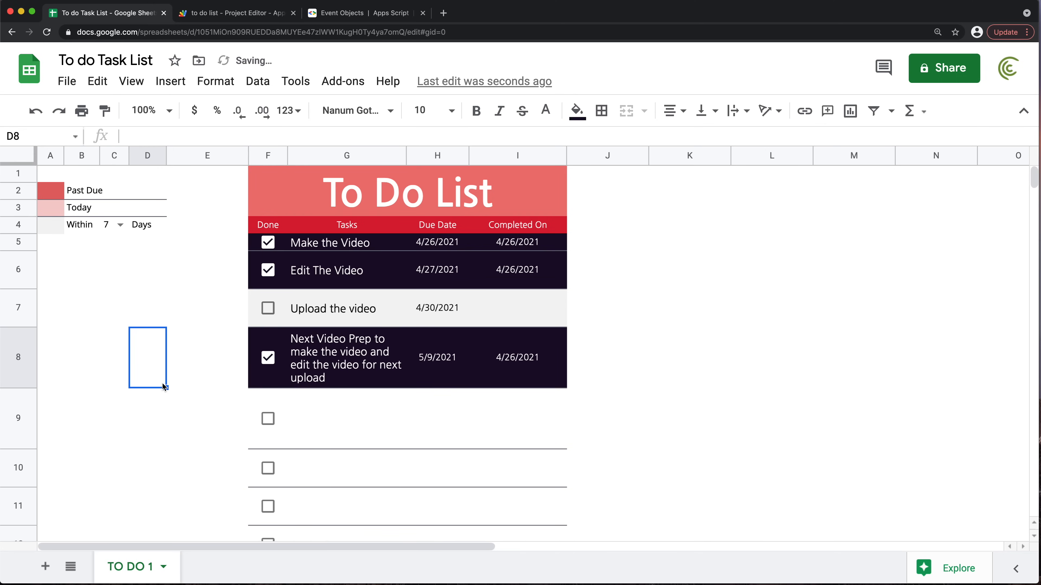
left_click(25, 248)
left_click_drag(18, 251, 19, 269)
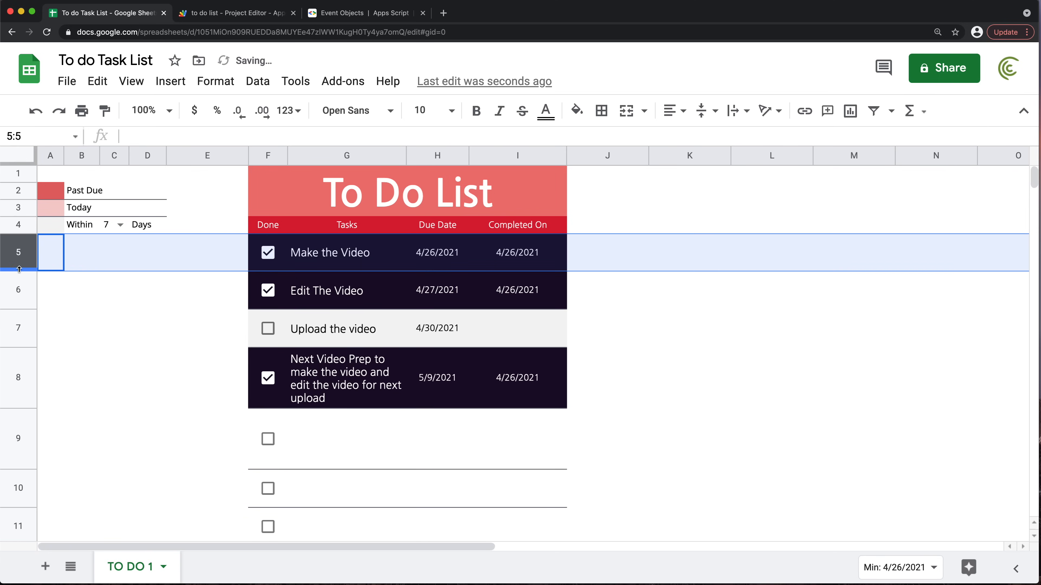
left_click(77, 340)
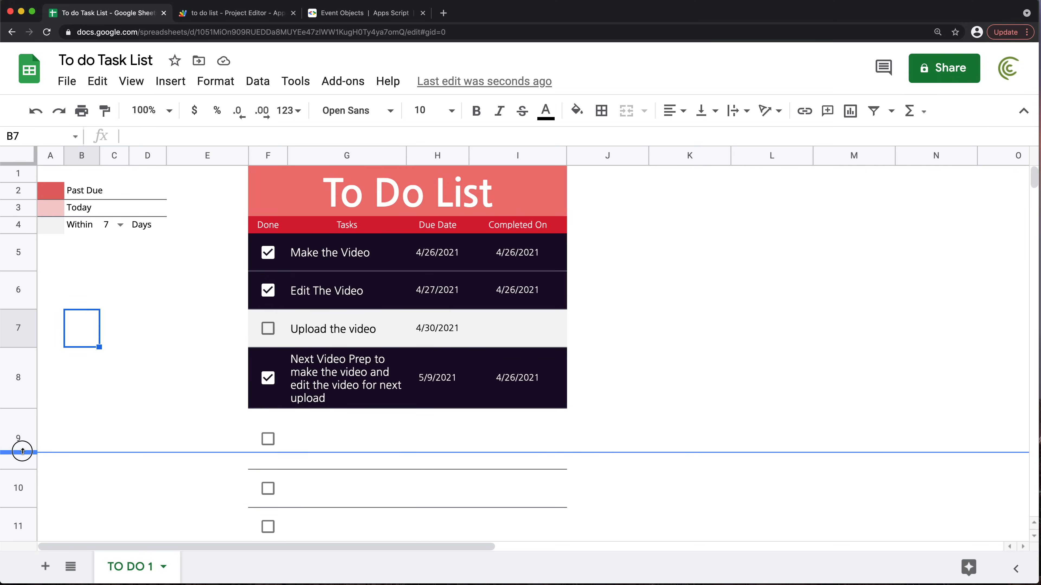